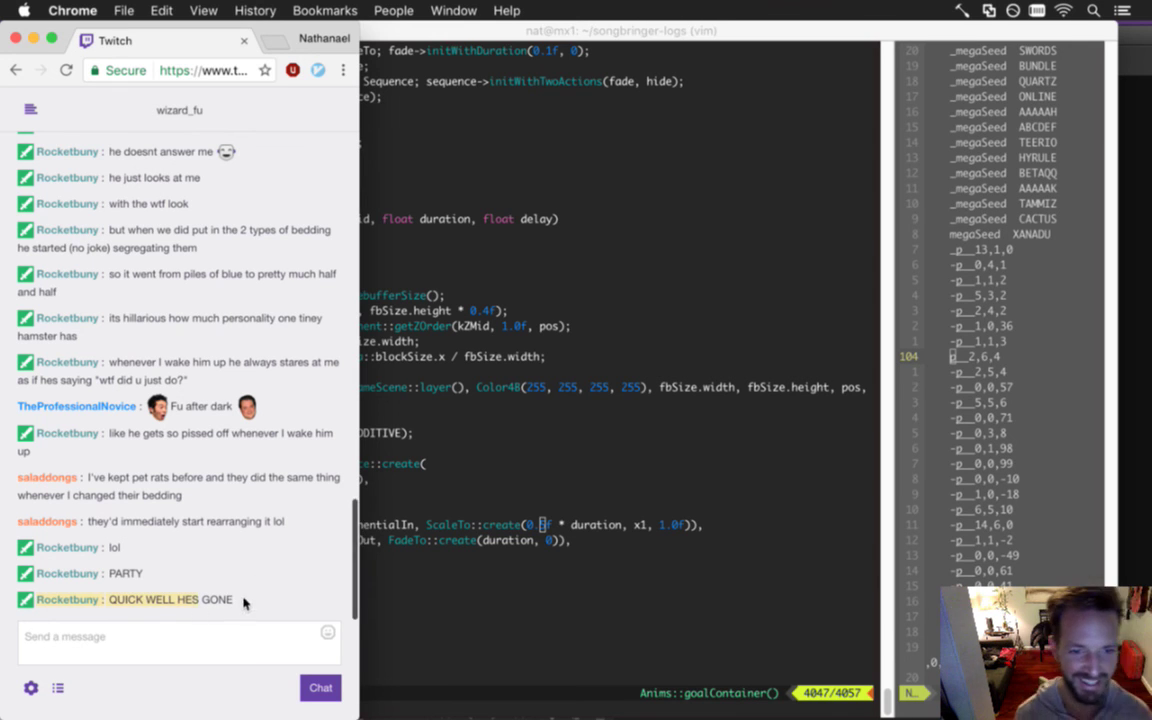
# Step: Look over the Anims::goalContainer code in vim, then launch Ableton Live from the Dock
pyautogui.click(404, 447)
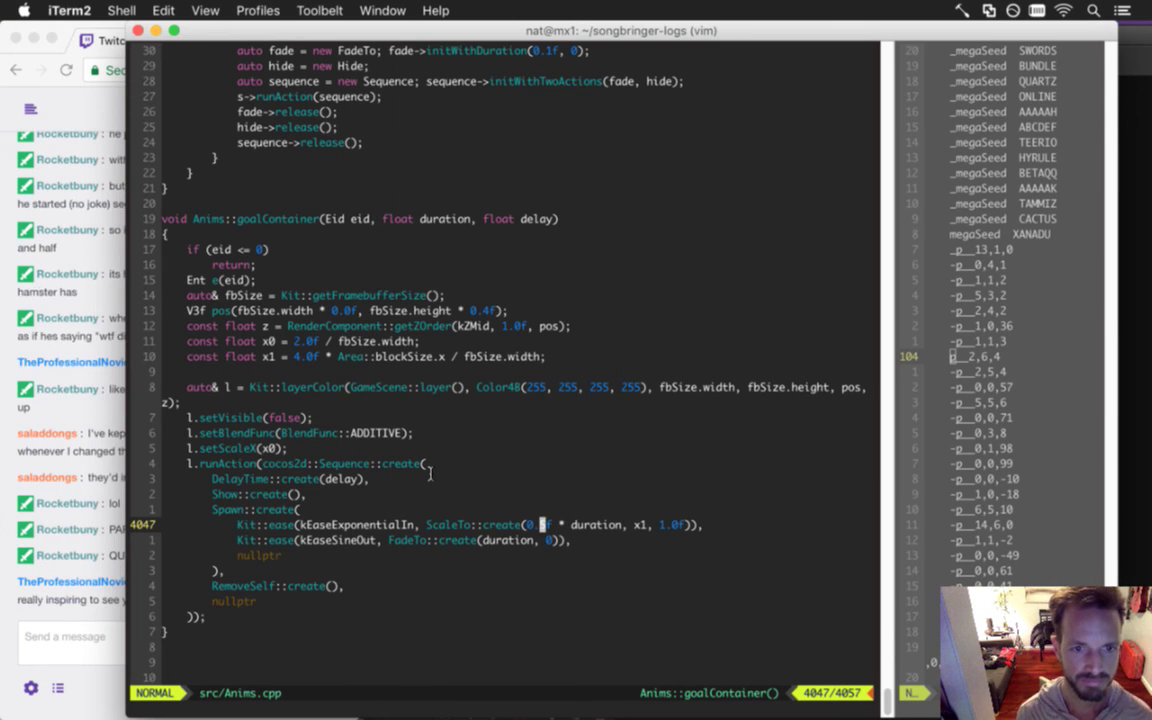
pyautogui.press('k')
pyautogui.press('k')
pyautogui.press('k')
pyautogui.press('j')
pyautogui.press('j')
pyautogui.press('j')
pyautogui.press('j')
pyautogui.press('j')
pyautogui.press('j')
pyautogui.press('j')
pyautogui.press('j')
pyautogui.press('j')
pyautogui.press('j')
pyautogui.press('j')
pyautogui.press('j')
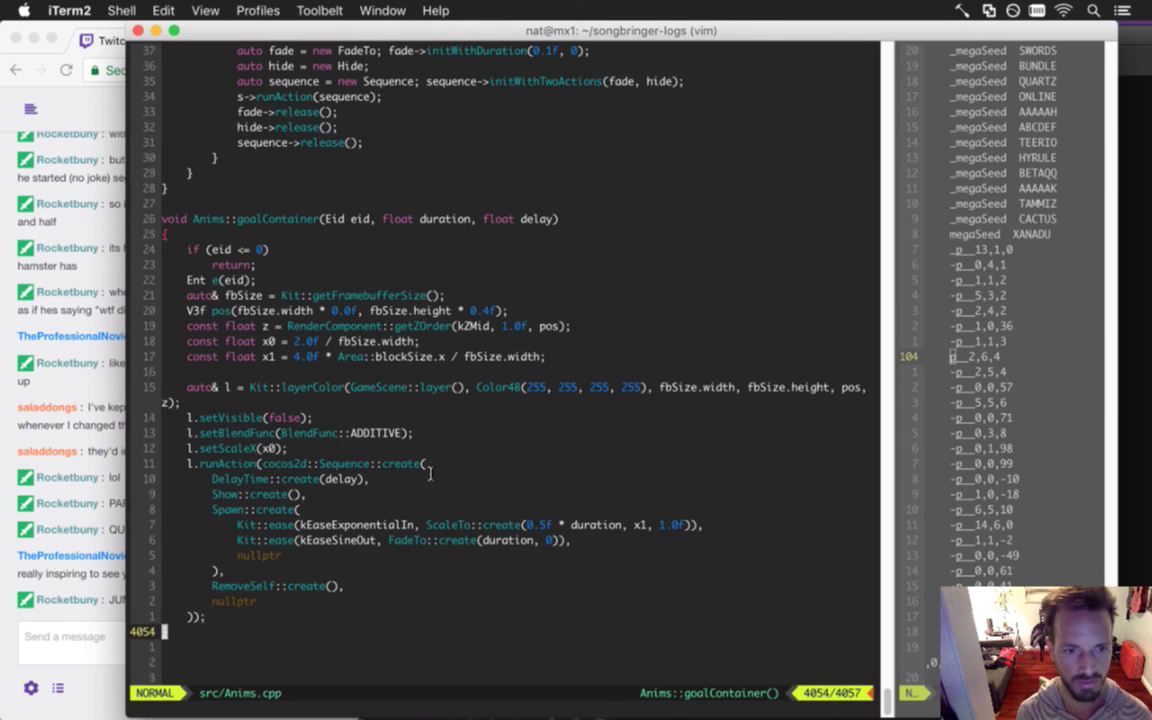
pyautogui.press('k')
pyautogui.press('k')
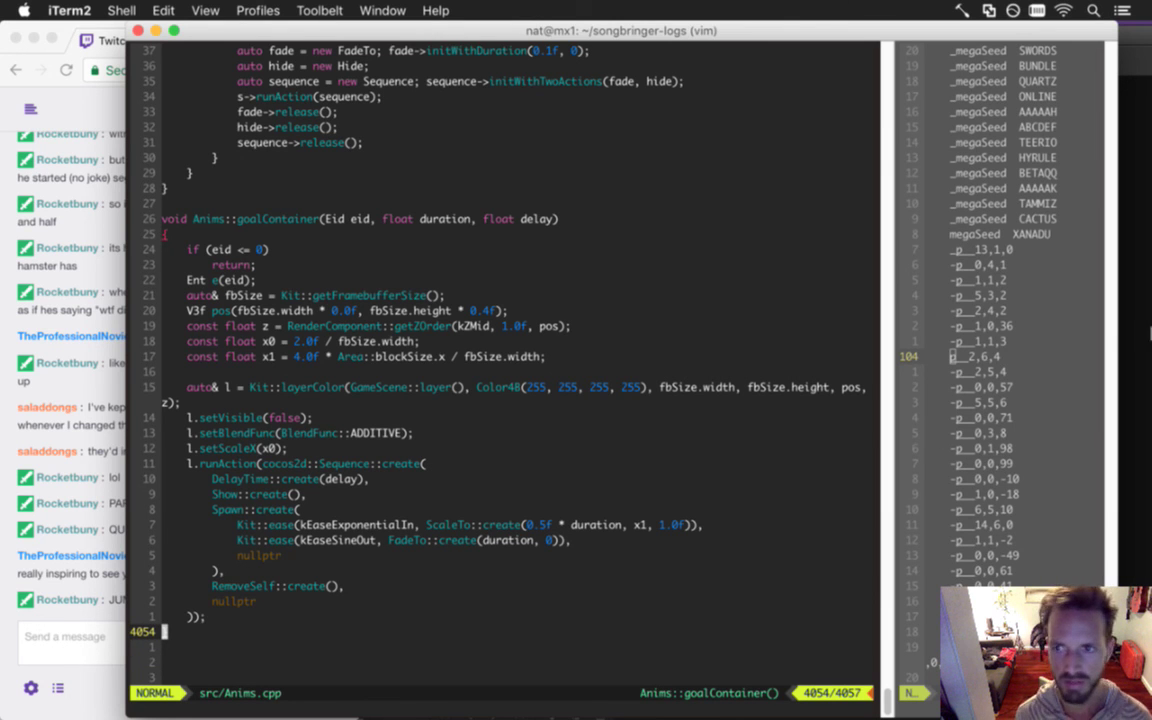
pyautogui.click(1060, 329)
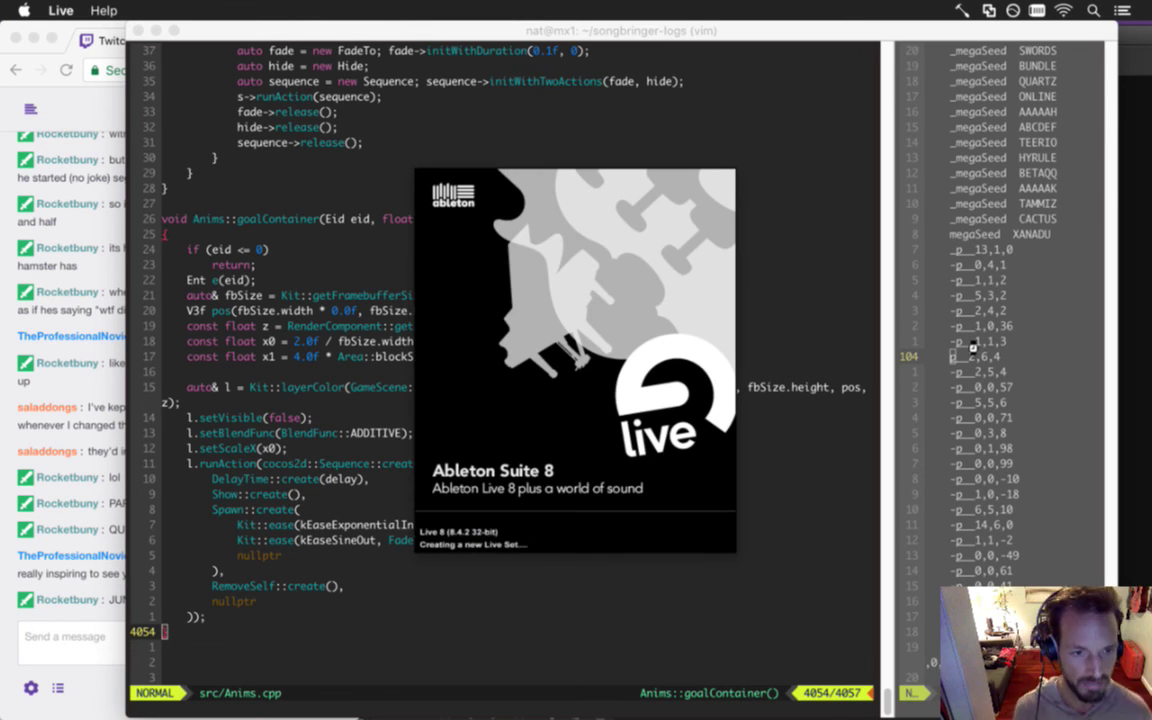
# Step: Read the Twitch chat question about the game's progress and open a new blank Chrome window
pyautogui.press('super+Tab')
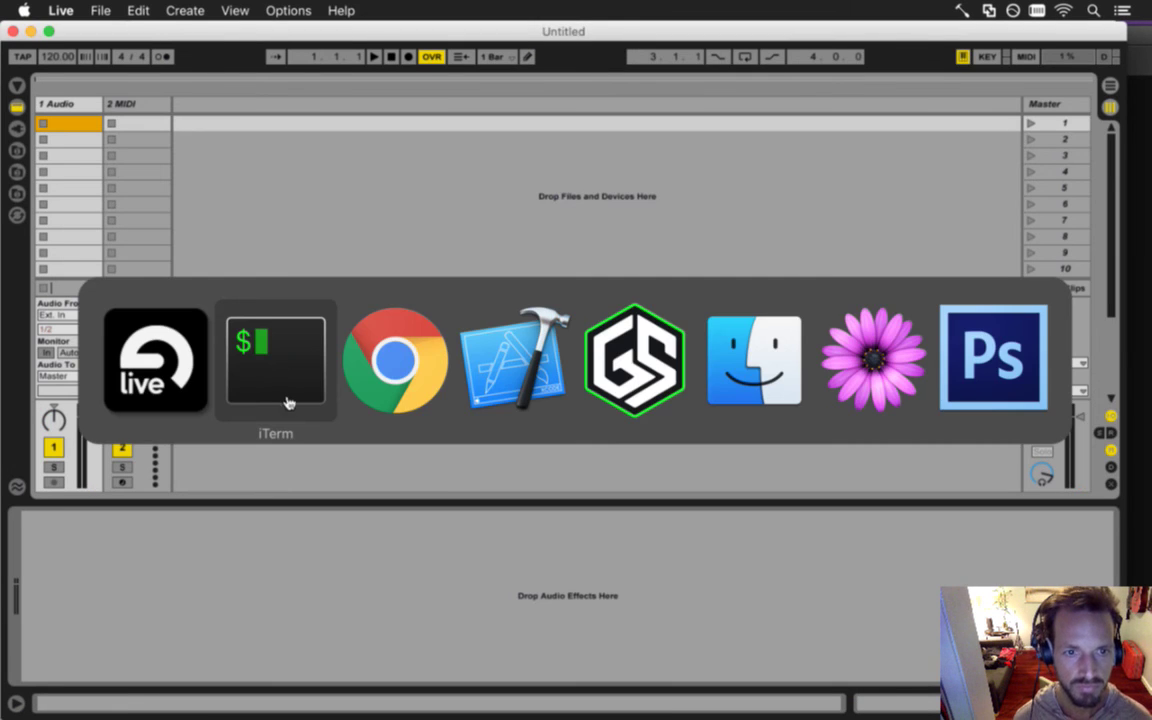
pyautogui.press('super+Tab')
pyautogui.press('super+Tab')
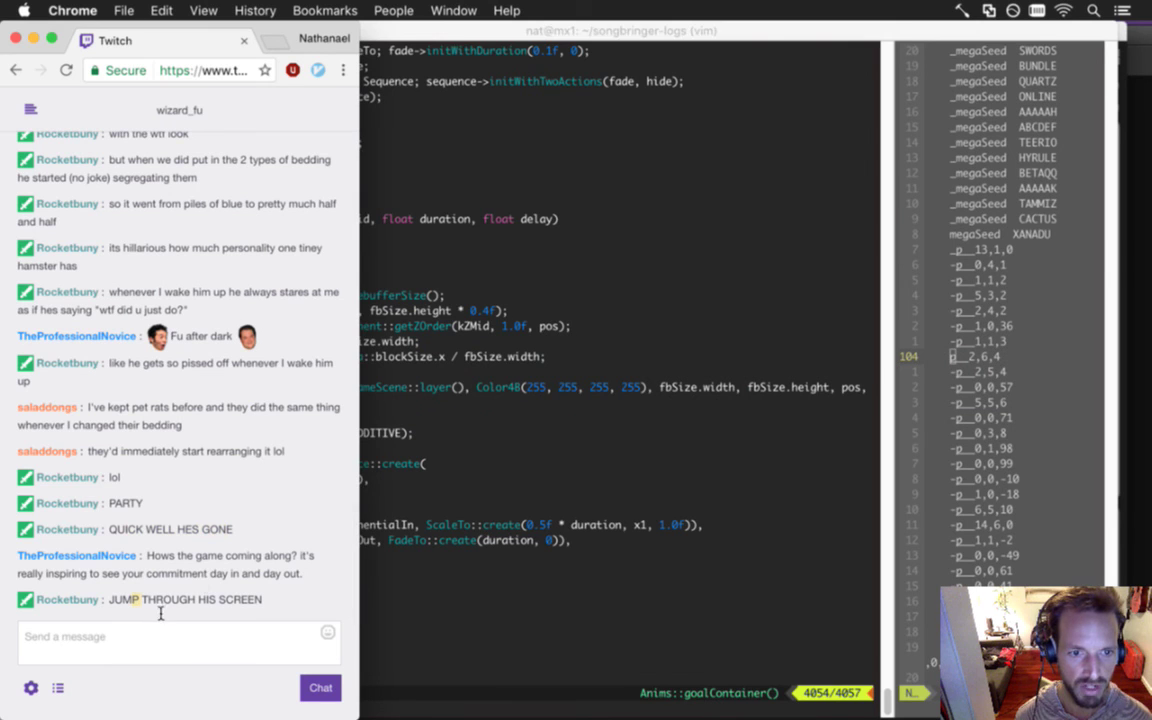
pyautogui.moveTo(171, 558); pyautogui.dragTo(241, 568)
pyautogui.click(239, 548)
pyautogui.moveTo(193, 533); pyautogui.dragTo(247, 531)
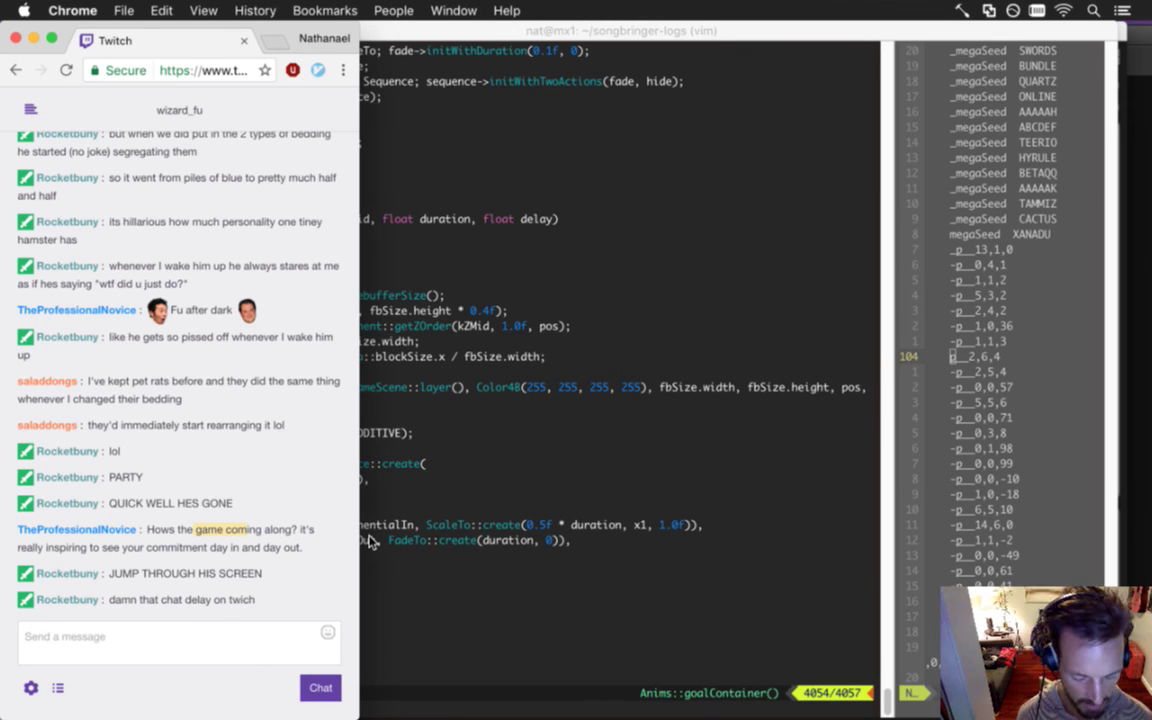
pyautogui.press('super+n')
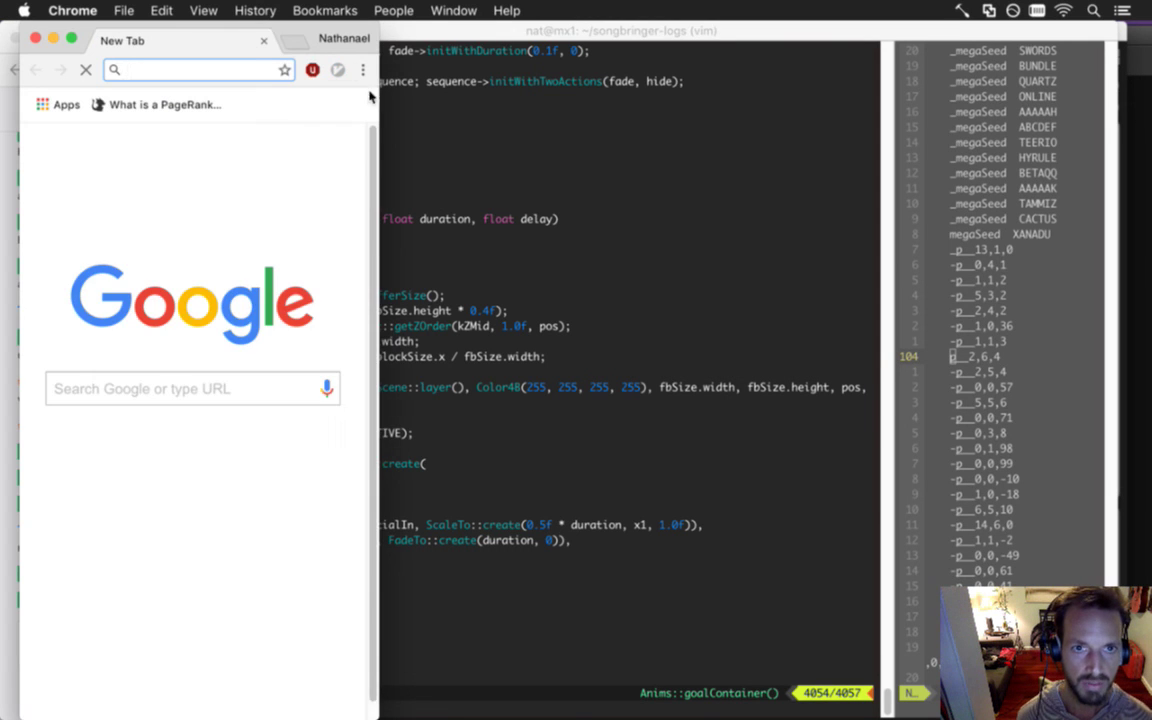
# Step: Widen the new window, load the Songbringer Trello board and move it aside to reveal chat
pyautogui.moveTo(378, 98); pyautogui.dragTo(764, 153)
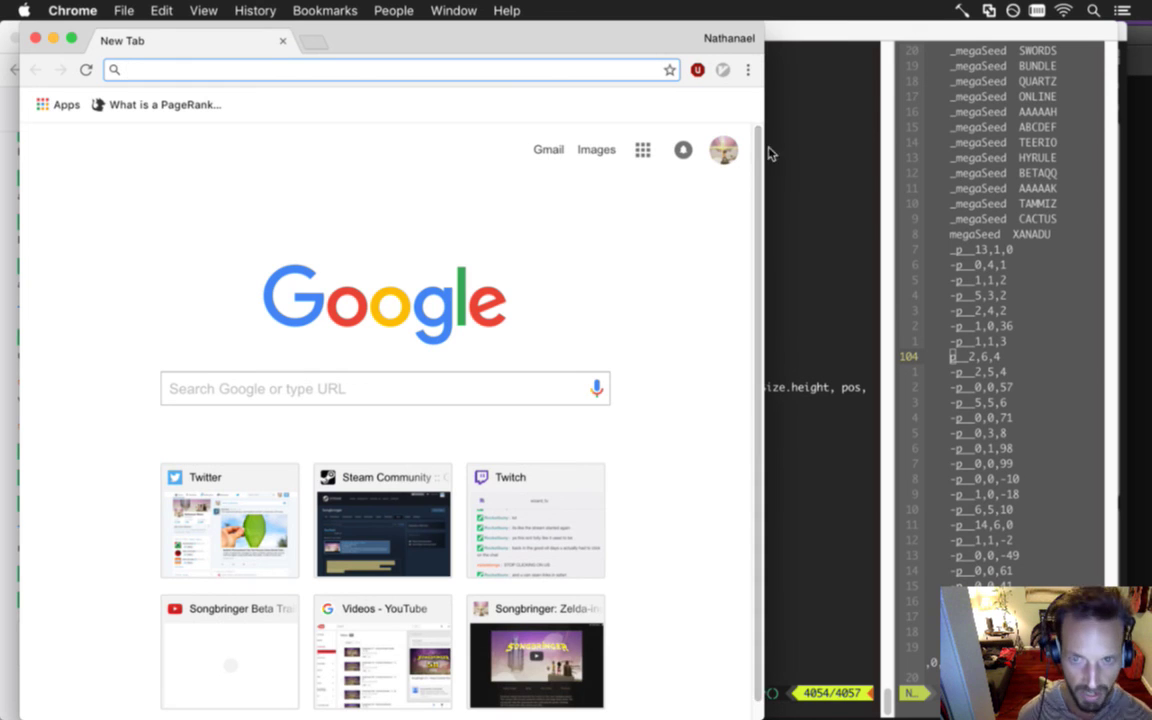
pyautogui.write('tr')
pyautogui.press('Return')
pyautogui.moveTo(427, 39); pyautogui.dragTo(672, 43)
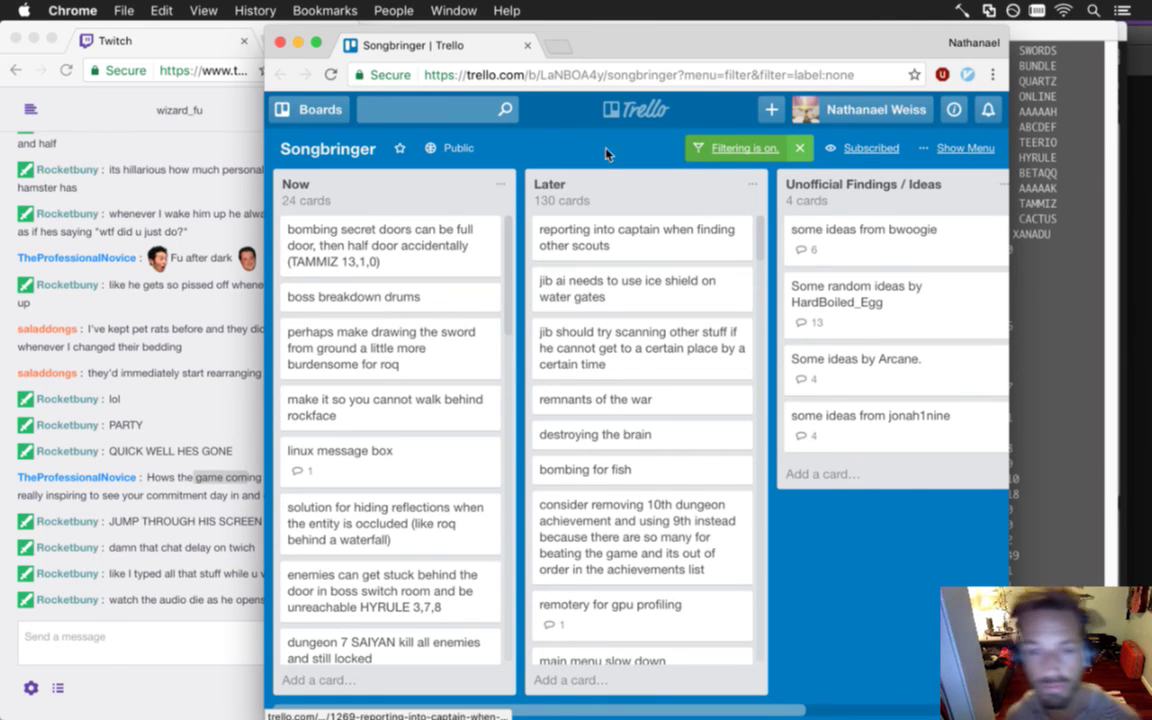
# Step: Close the Trello window and bring the Twitch chat to the front
pyautogui.press('super+w')
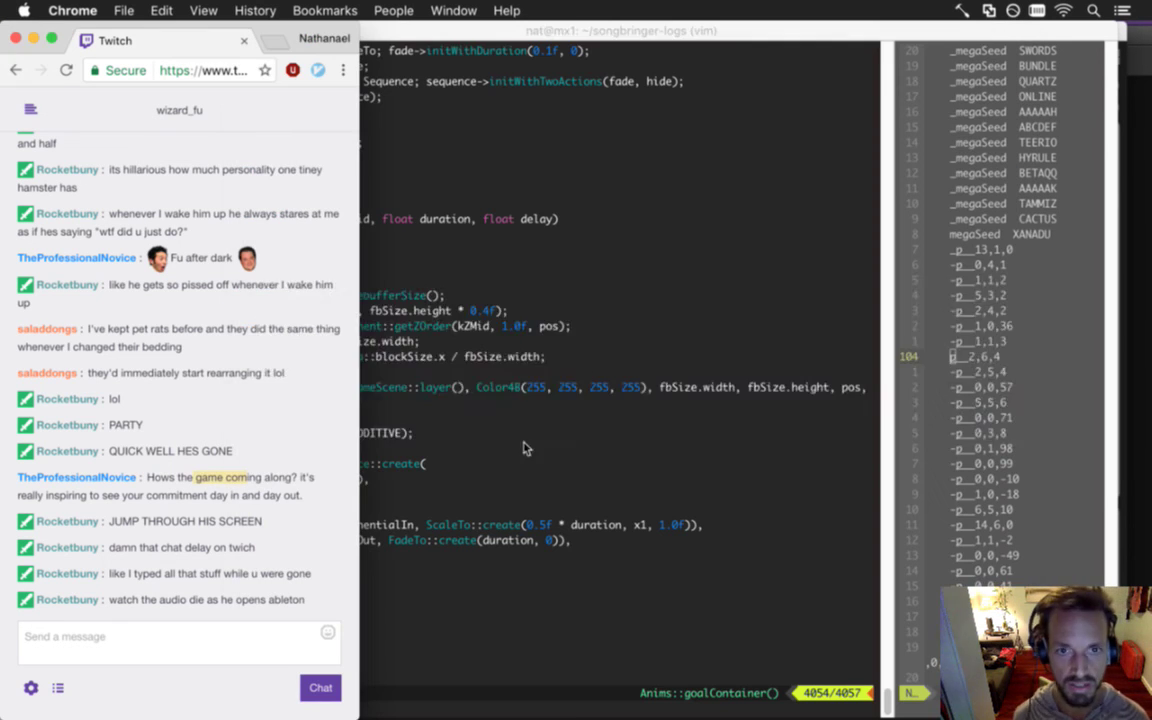
pyautogui.press('super+Tab')
pyautogui.press('super+Tab')
pyautogui.press('super+Tab')
pyautogui.press('super+Tab')
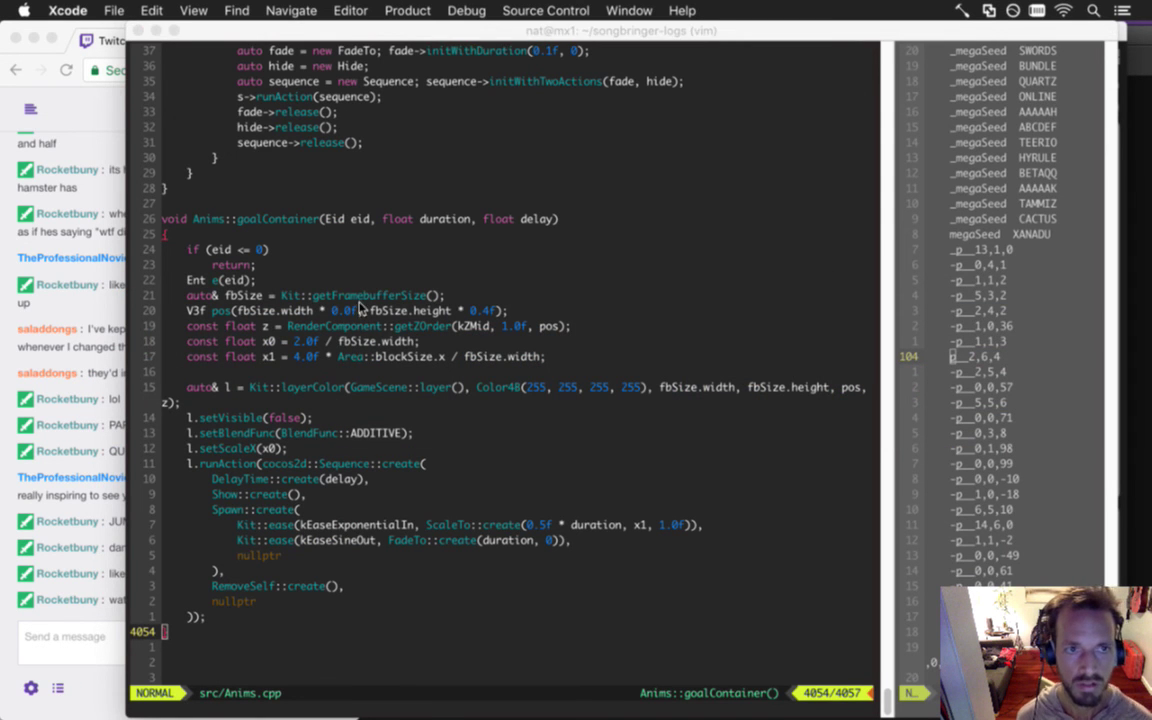
pyautogui.click(335, 280)
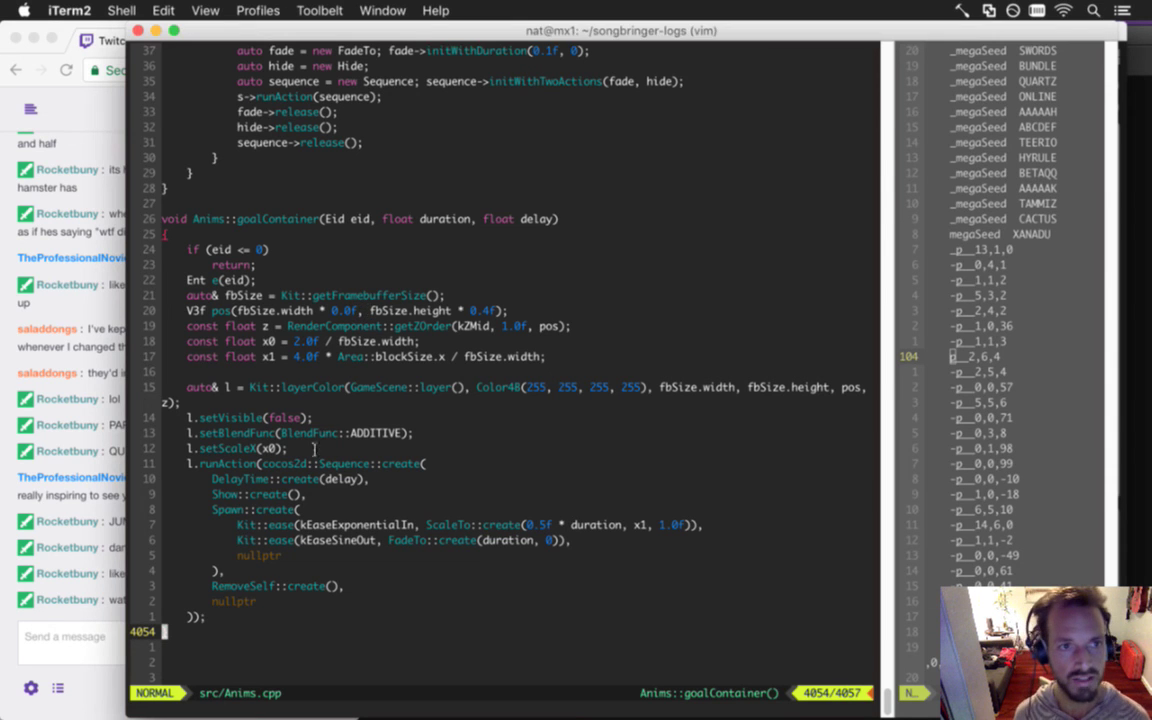
pyautogui.click(96, 555)
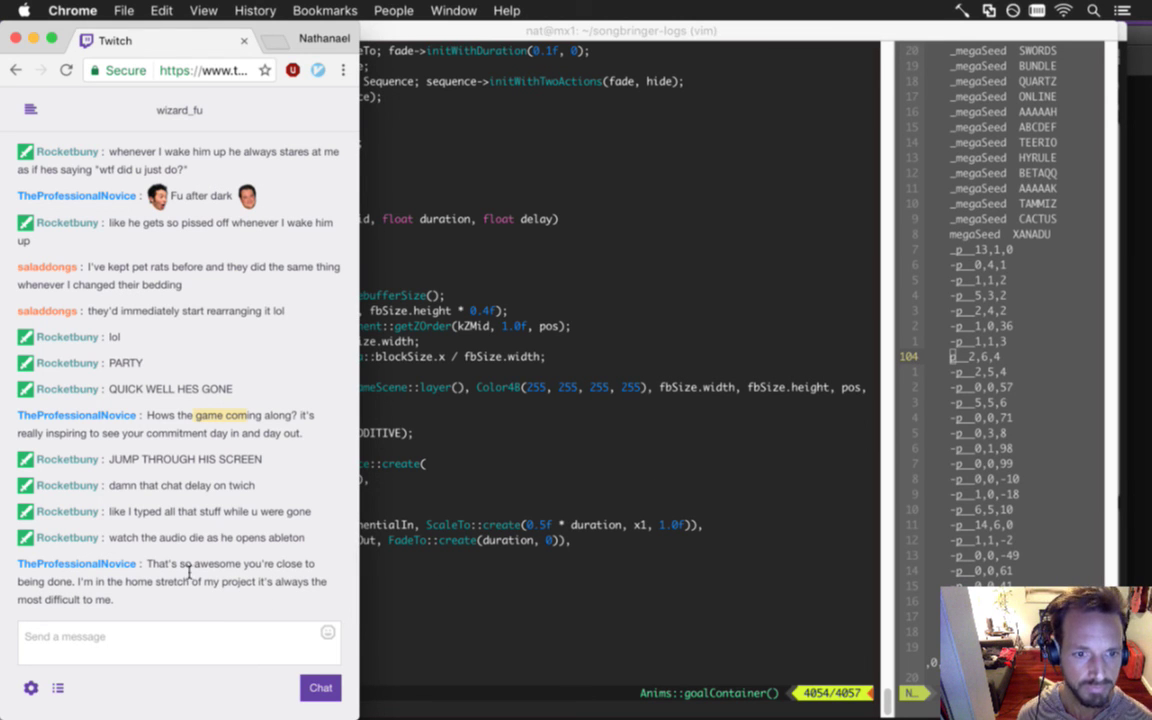
# Step: Highlight the 'home stretch of my project' chat message, then return to vim
pyautogui.moveTo(176, 572); pyautogui.dragTo(197, 602)
pyautogui.moveTo(95, 583); pyautogui.dragTo(245, 588)
pyautogui.click(261, 585)
pyautogui.moveTo(137, 591); pyautogui.dragTo(250, 586)
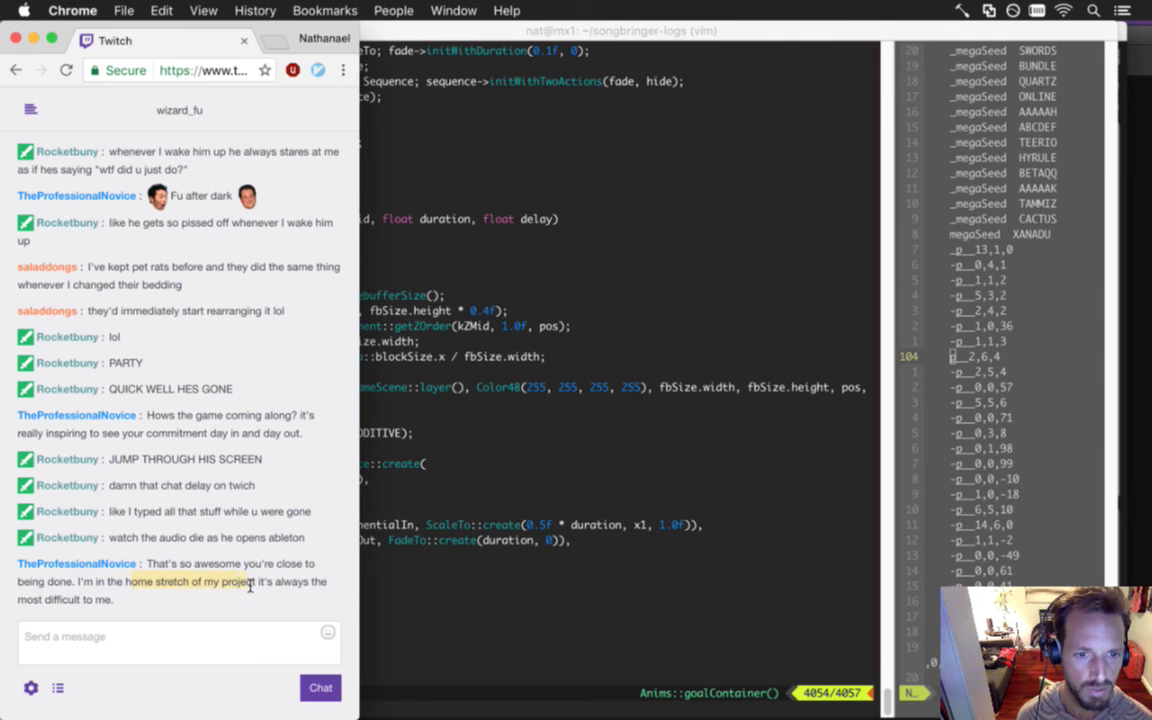
pyautogui.click(410, 560)
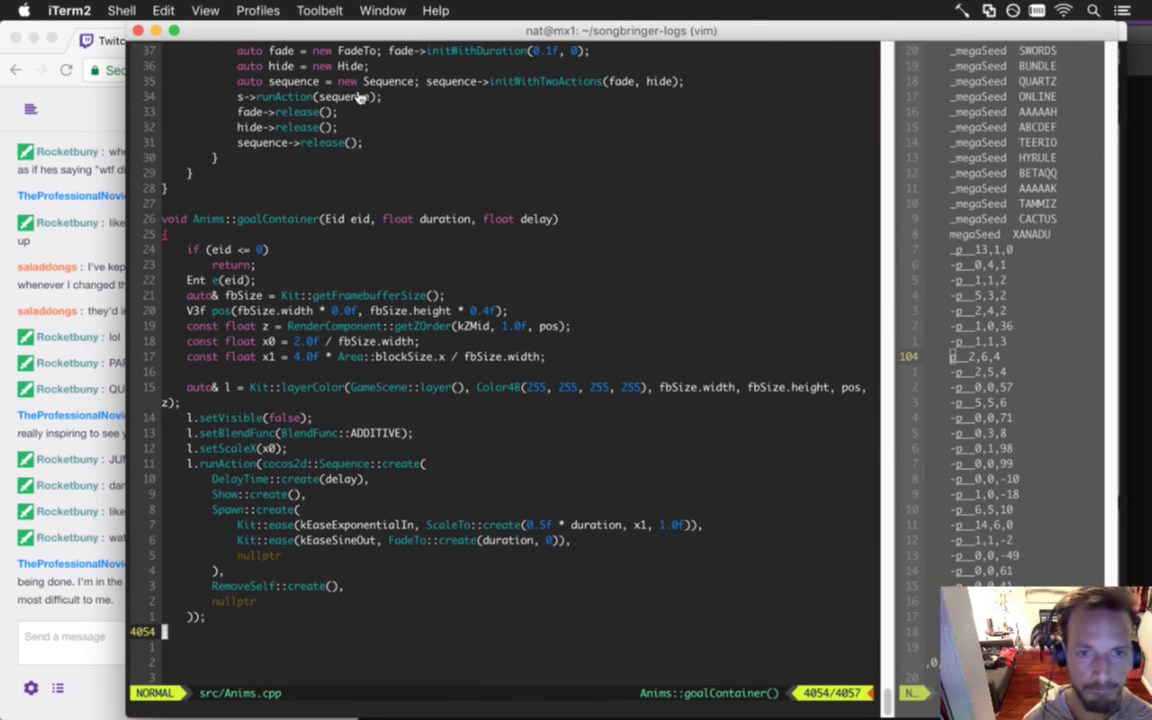
pyautogui.press('super+Tab')
# Step: Bring Ableton Live forward and narrow its window to reveal the chat
pyautogui.click(484, 400)
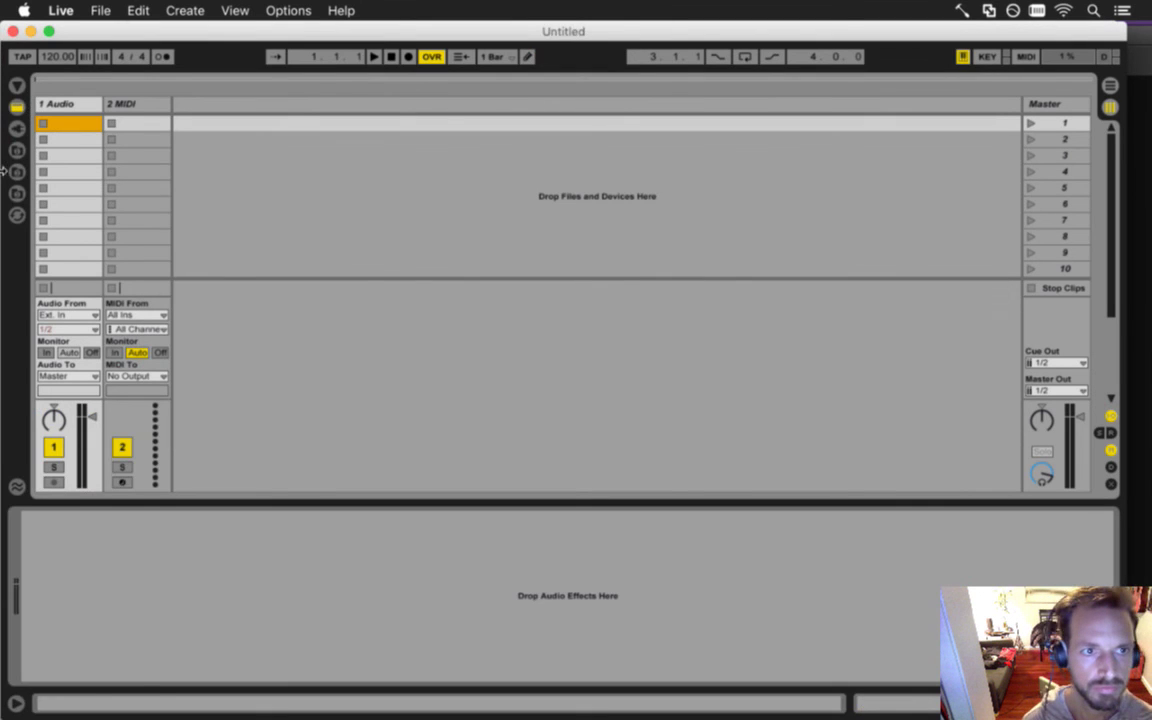
pyautogui.moveTo(5, 168); pyautogui.dragTo(127, 168)
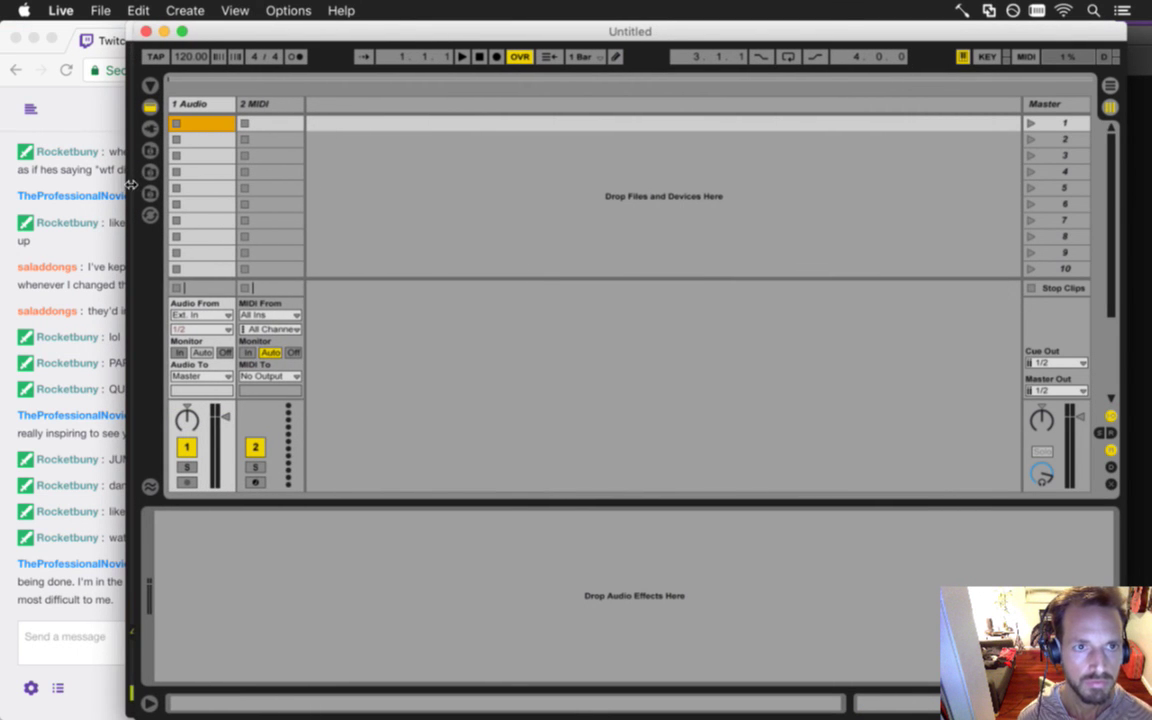
pyautogui.press('super+Tab')
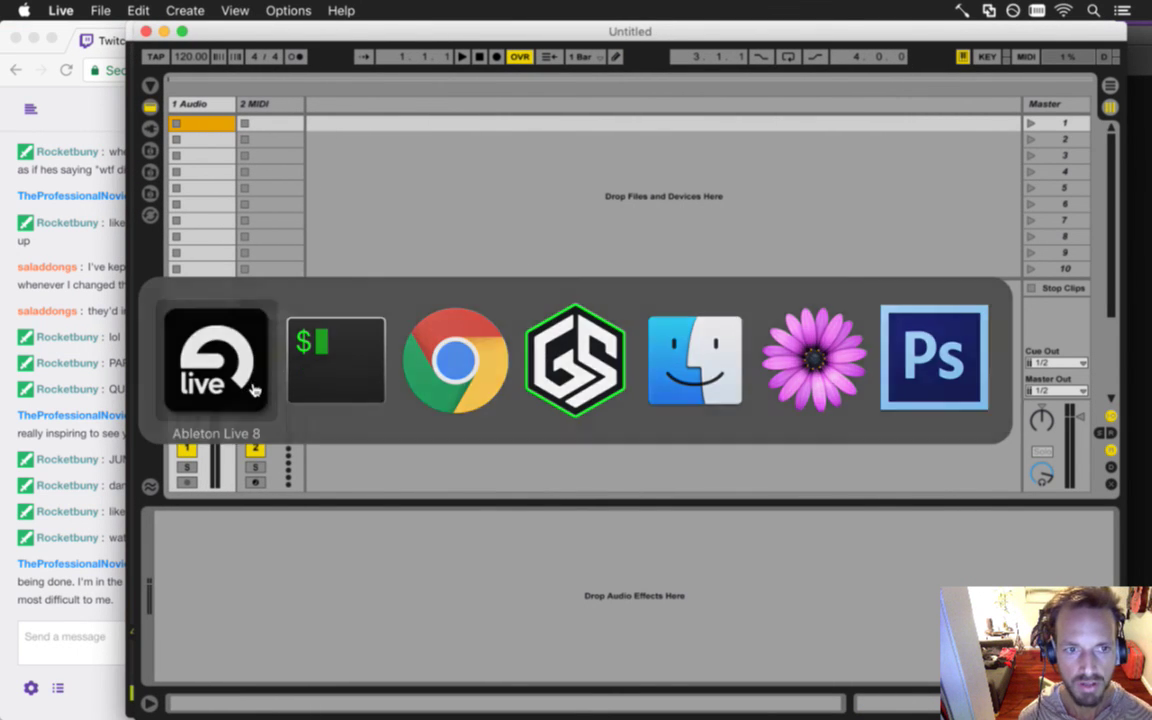
# Step: Confirm Sound output is set to Headphones in System Preferences, then return to the Twitch chat
pyautogui.click(24, 10)
pyautogui.click(55, 55)
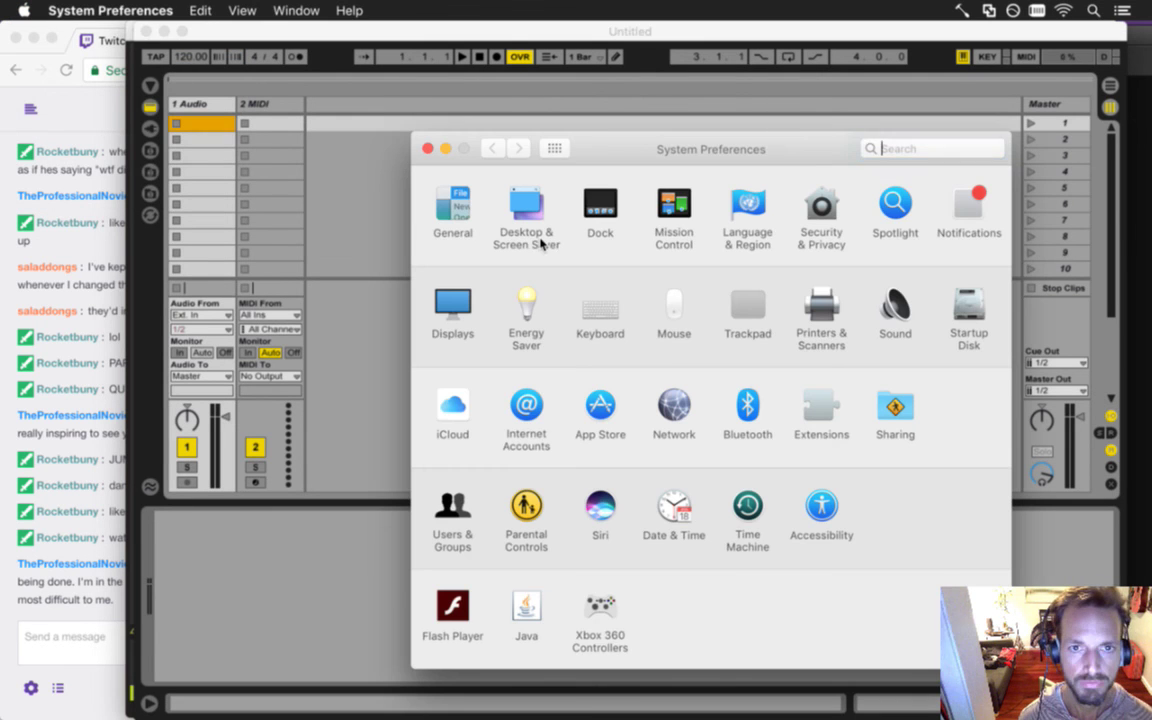
pyautogui.click(896, 322)
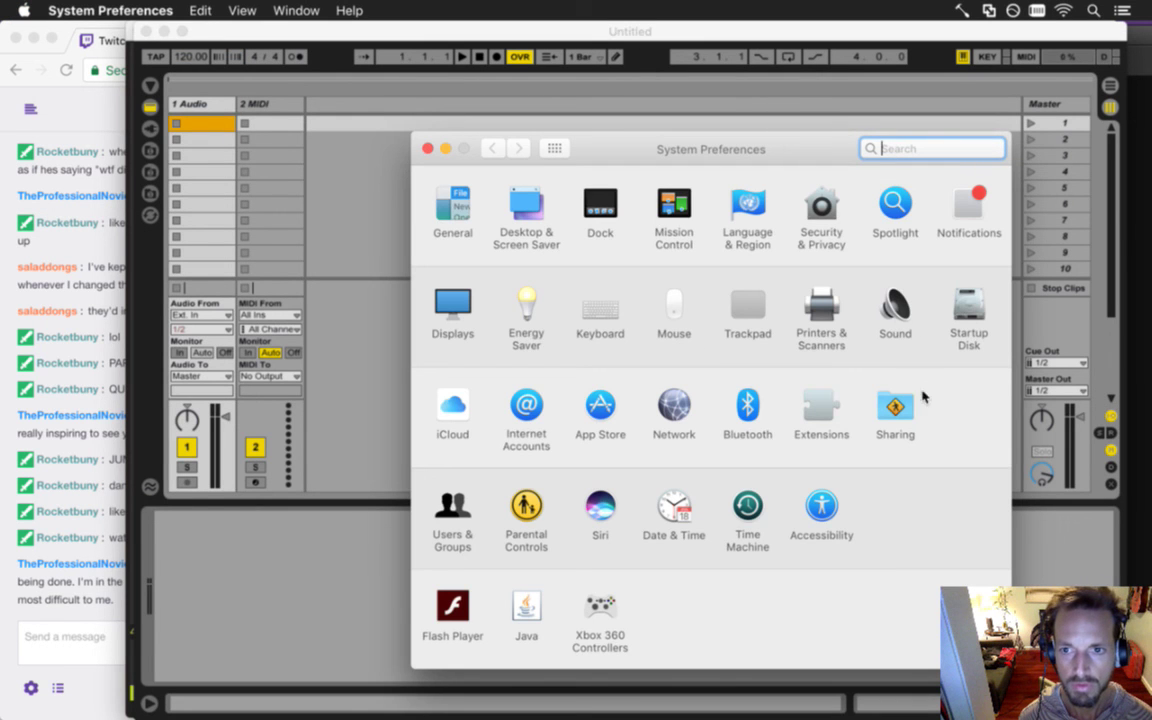
pyautogui.moveTo(1140, 514)
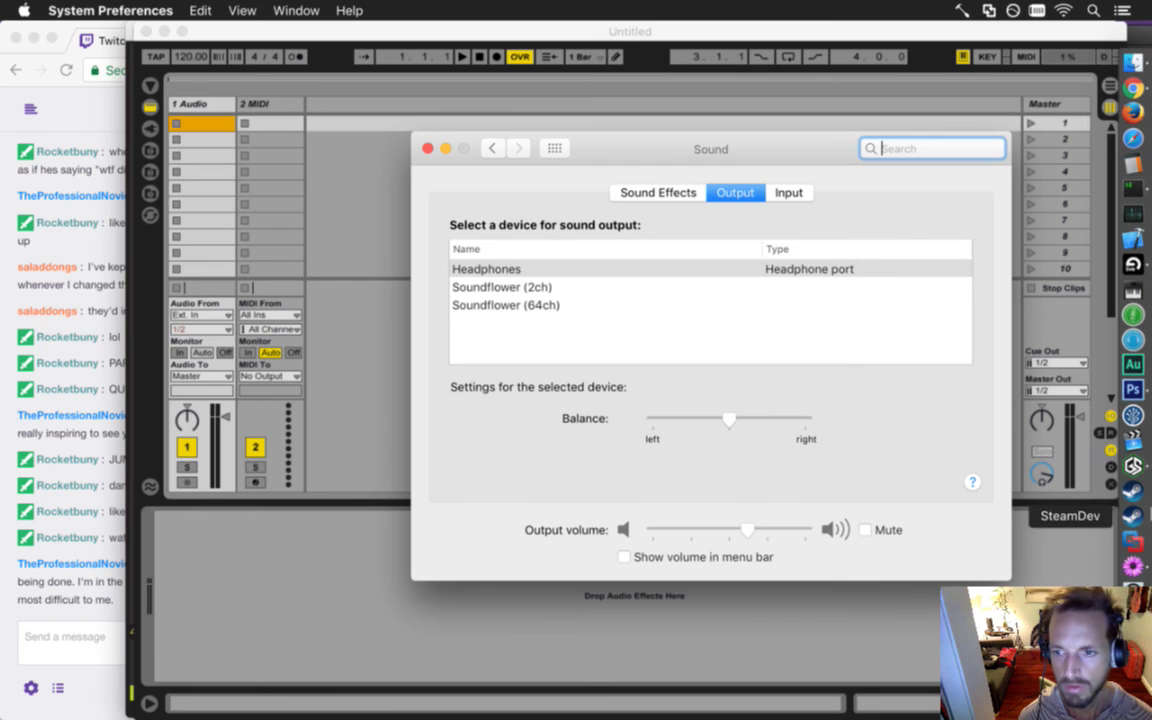
pyautogui.click(1133, 466)
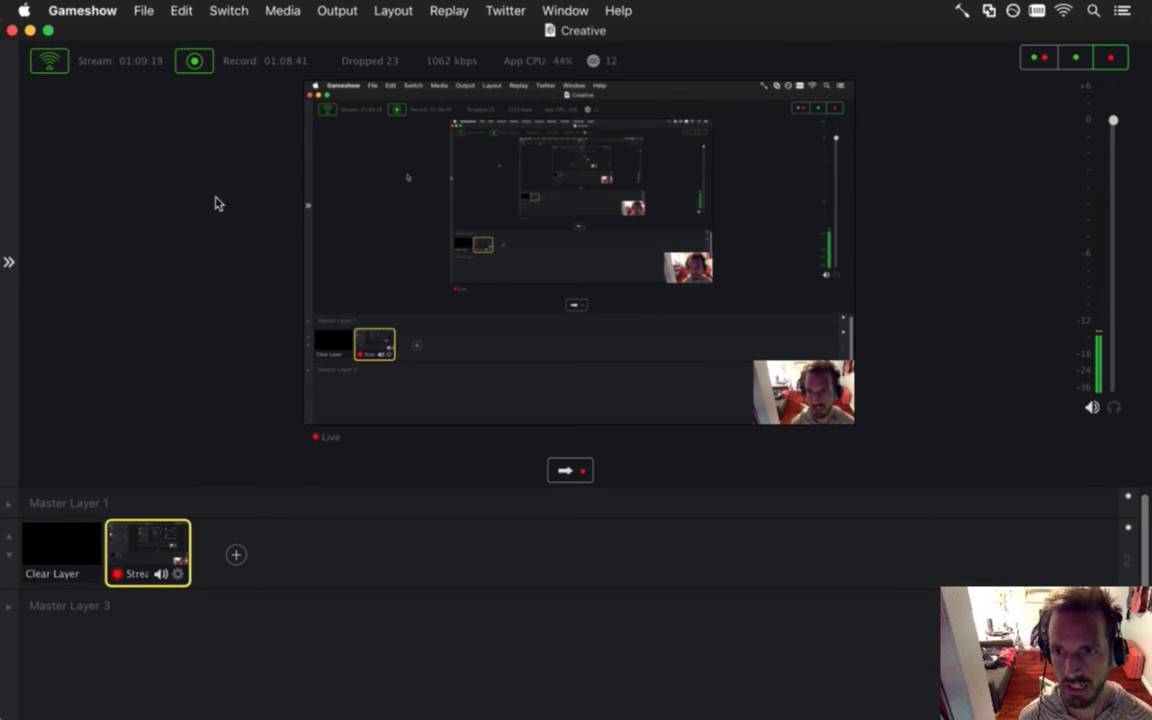
pyautogui.click(30, 31)
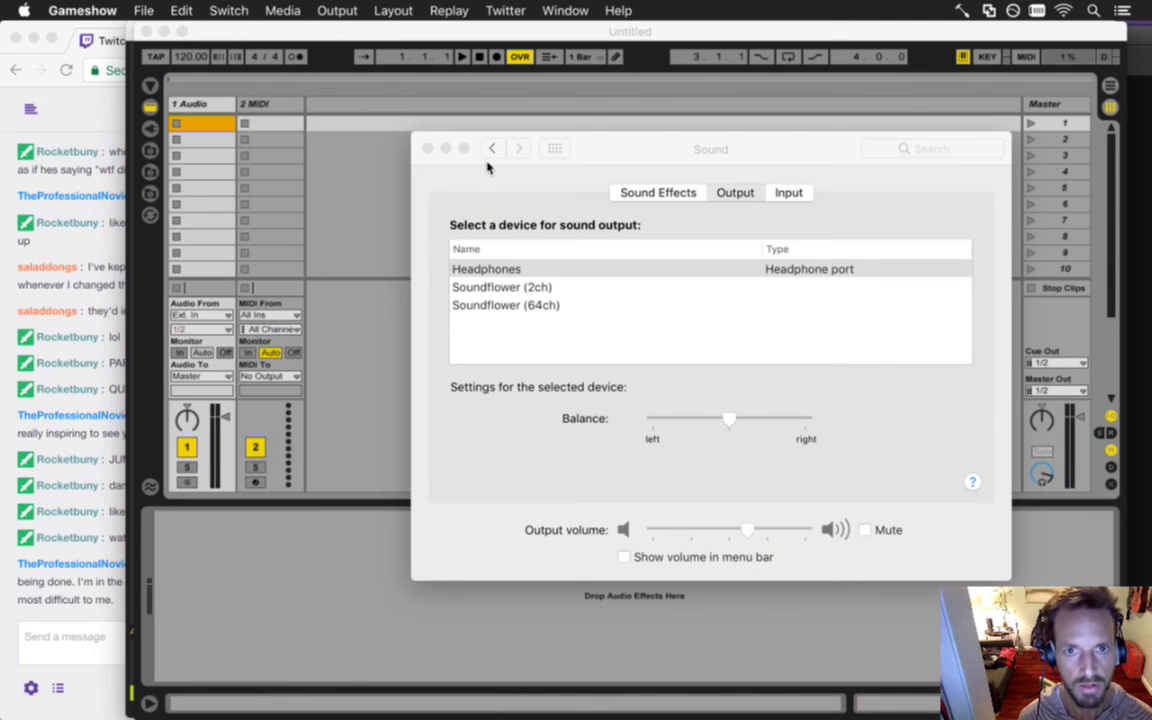
pyautogui.click(428, 148)
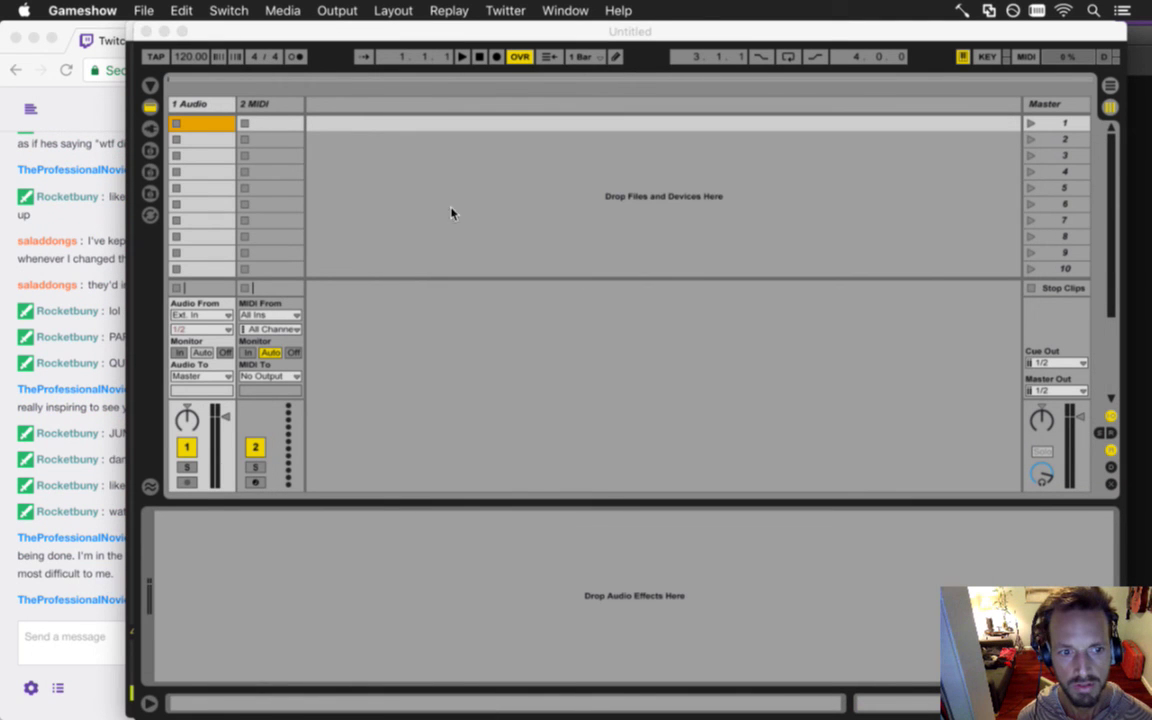
pyautogui.click(80, 588)
pyautogui.moveTo(165, 603)
pyautogui.mouseDown()
pyautogui.moveTo(250, 606)
pyautogui.moveTo(282, 592)
pyautogui.moveTo(237, 578)
pyautogui.moveTo(208, 607)
pyautogui.moveTo(167, 607)
pyautogui.mouseUp()
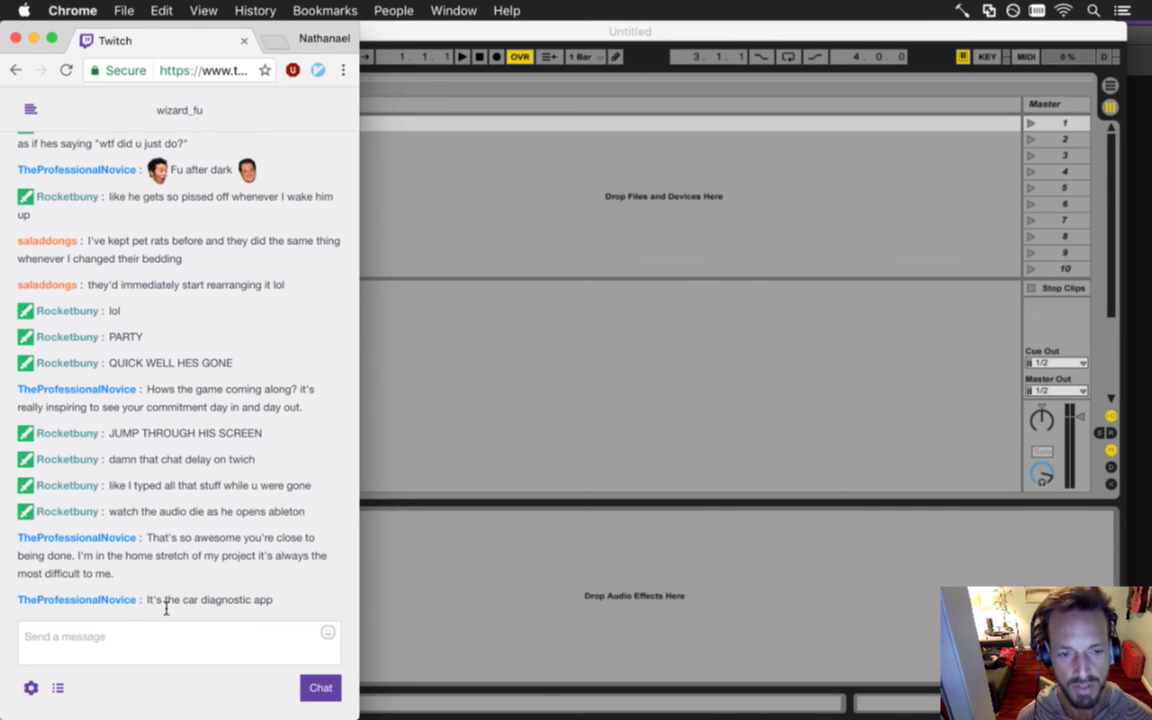
# Step: Switch to iTerm2 and start the Songbringer debug build from vim with Ctrl-B
pyautogui.press('super+Tab')
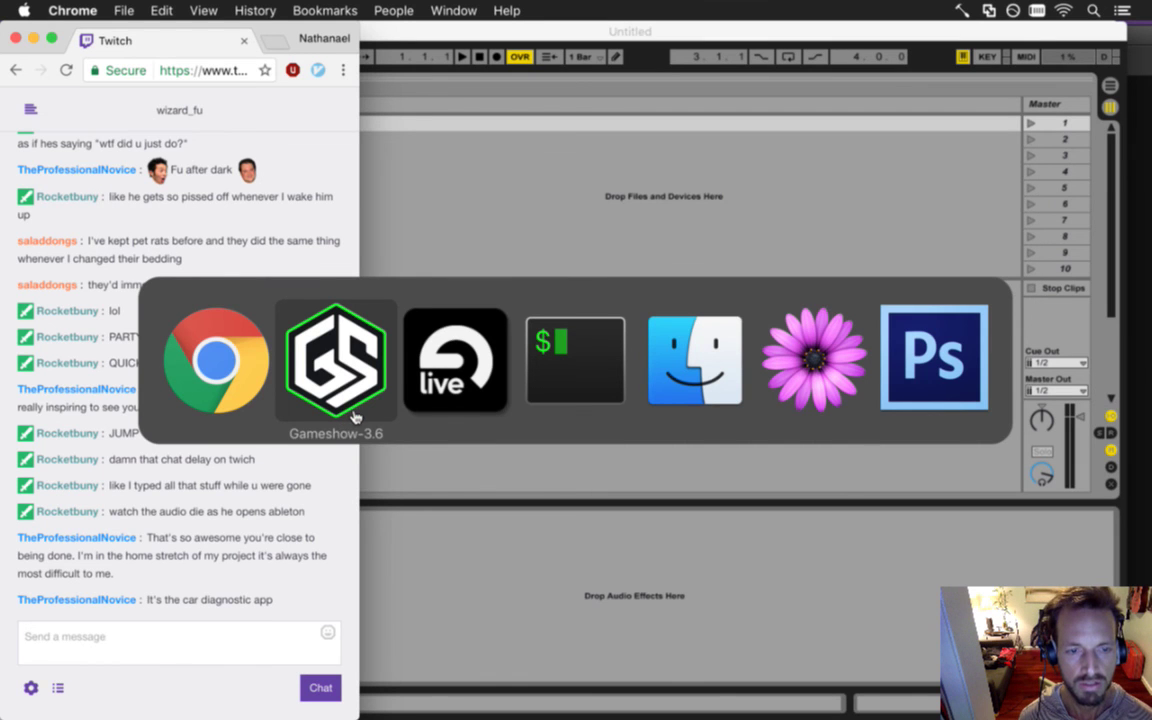
pyautogui.click(205, 367)
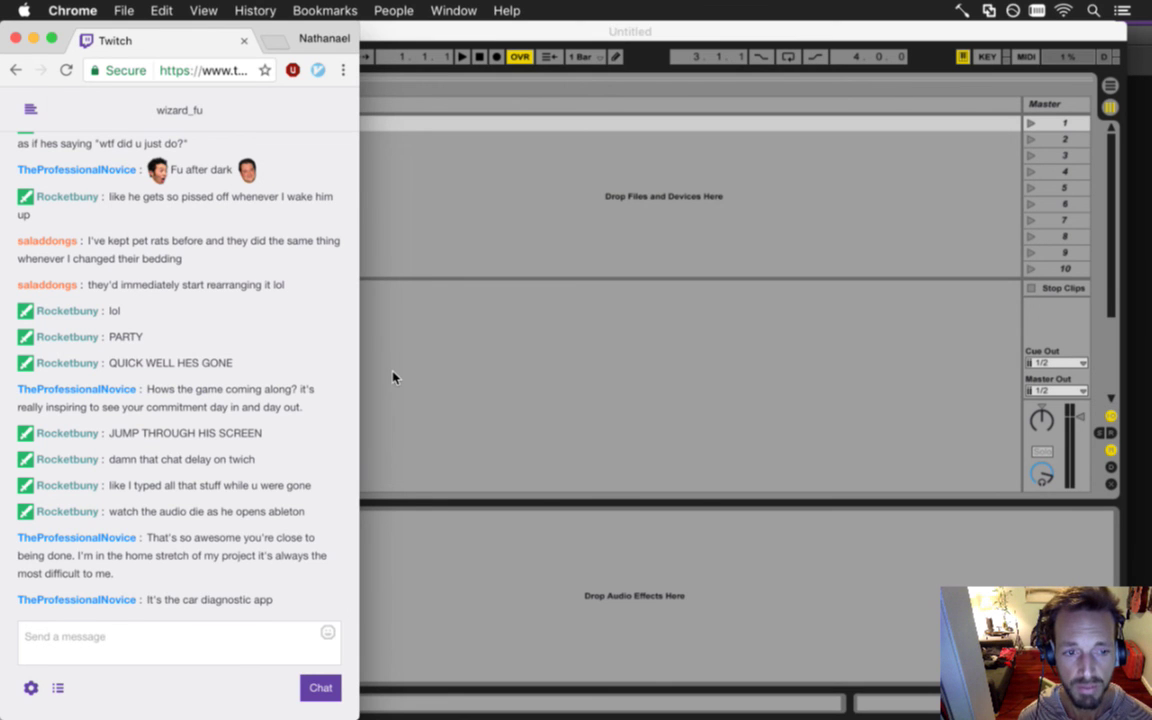
pyautogui.click(540, 362)
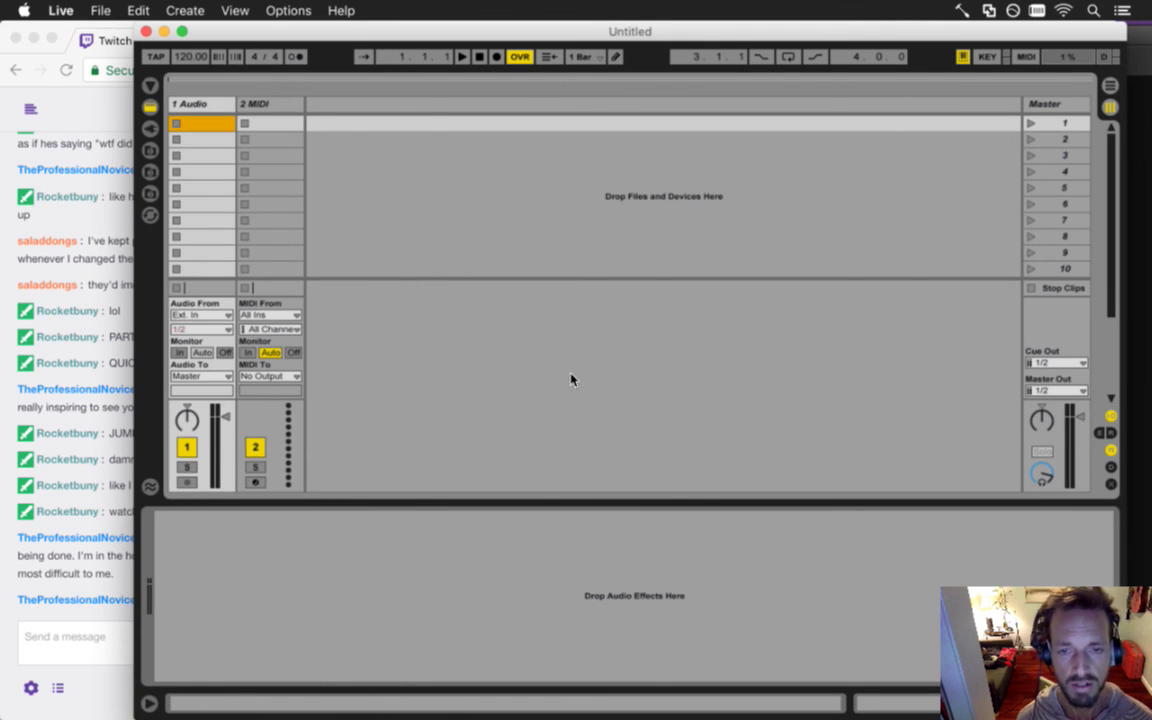
pyautogui.press('super+Tab')
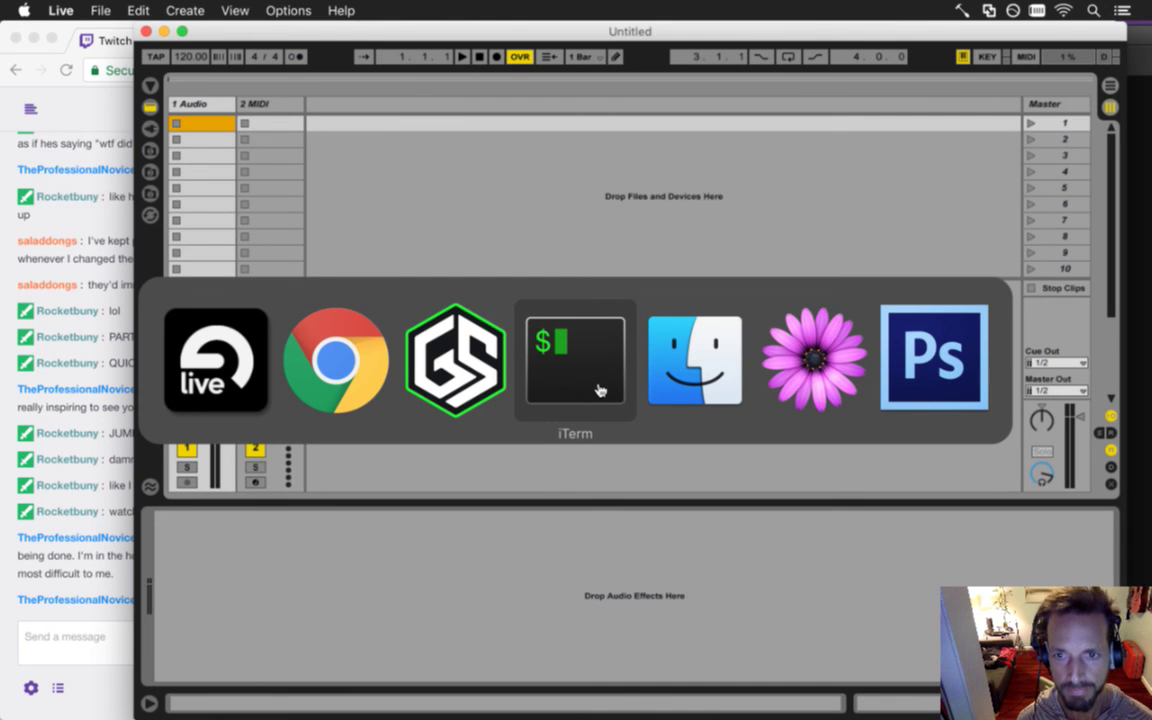
pyautogui.press('super+shift+Tab')
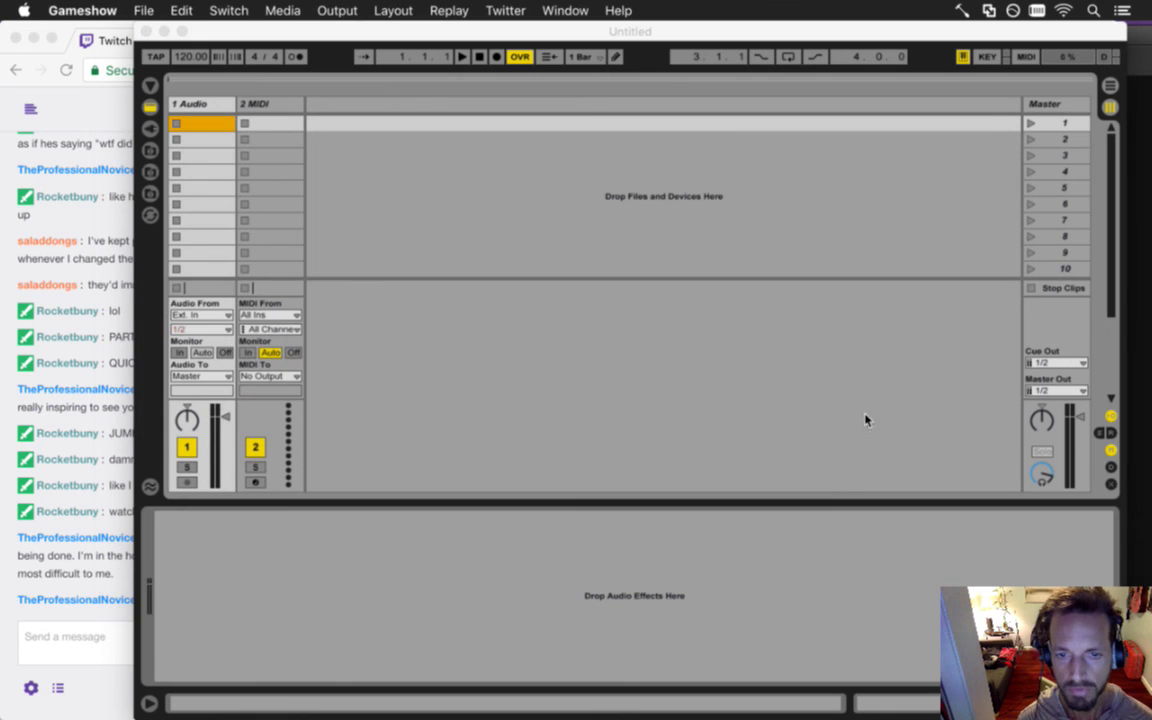
pyautogui.moveTo(1140, 553)
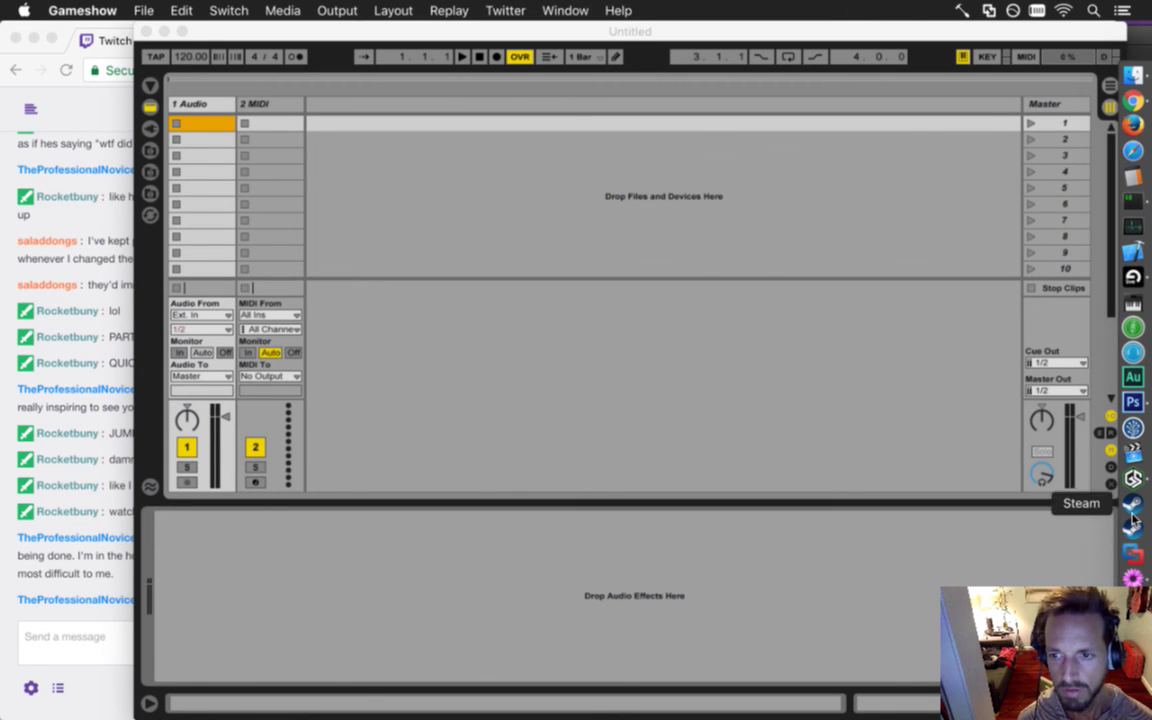
pyautogui.press('super+Tab')
pyautogui.click(569, 375)
pyautogui.hotkey('ctrl', 'b')
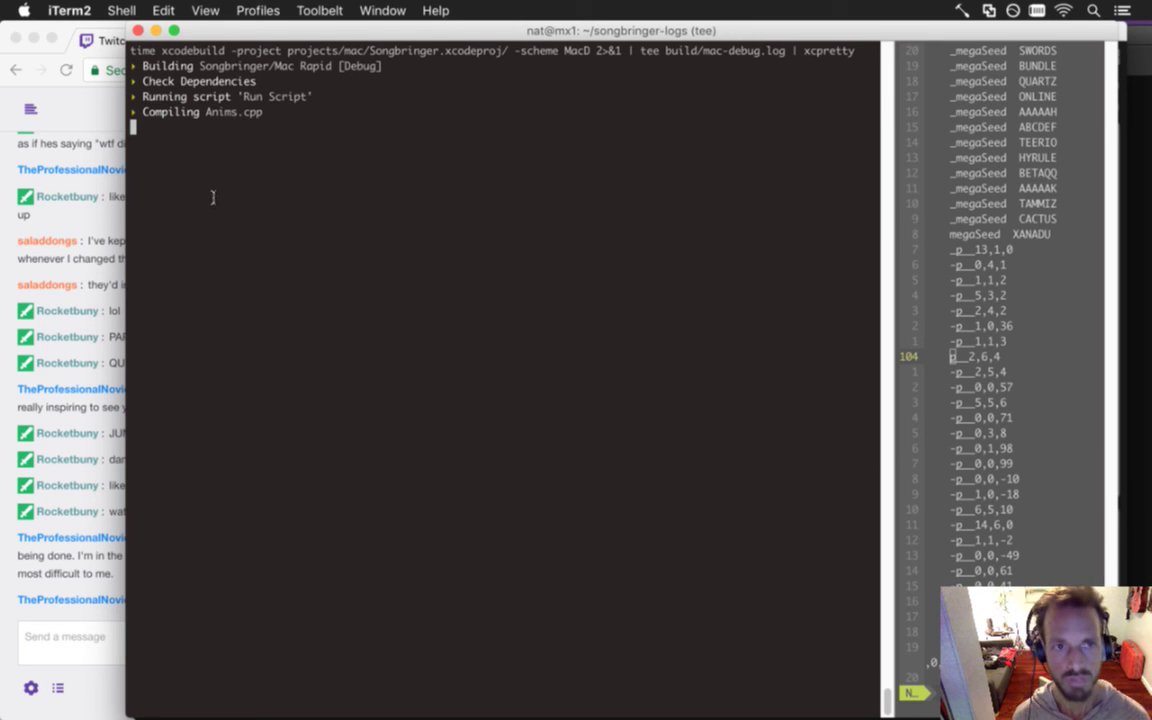
# Step: Select sections of the Songbringer build log and paste them with Cmd-V
pyautogui.moveTo(175, 82); pyautogui.dragTo(285, 201)
pyautogui.moveTo(240, 85)
pyautogui.mouseDown()
pyautogui.moveTo(265, 129)
pyautogui.moveTo(216, 85)
pyautogui.moveTo(231, 113)
pyautogui.moveTo(234, 72)
pyautogui.mouseUp()
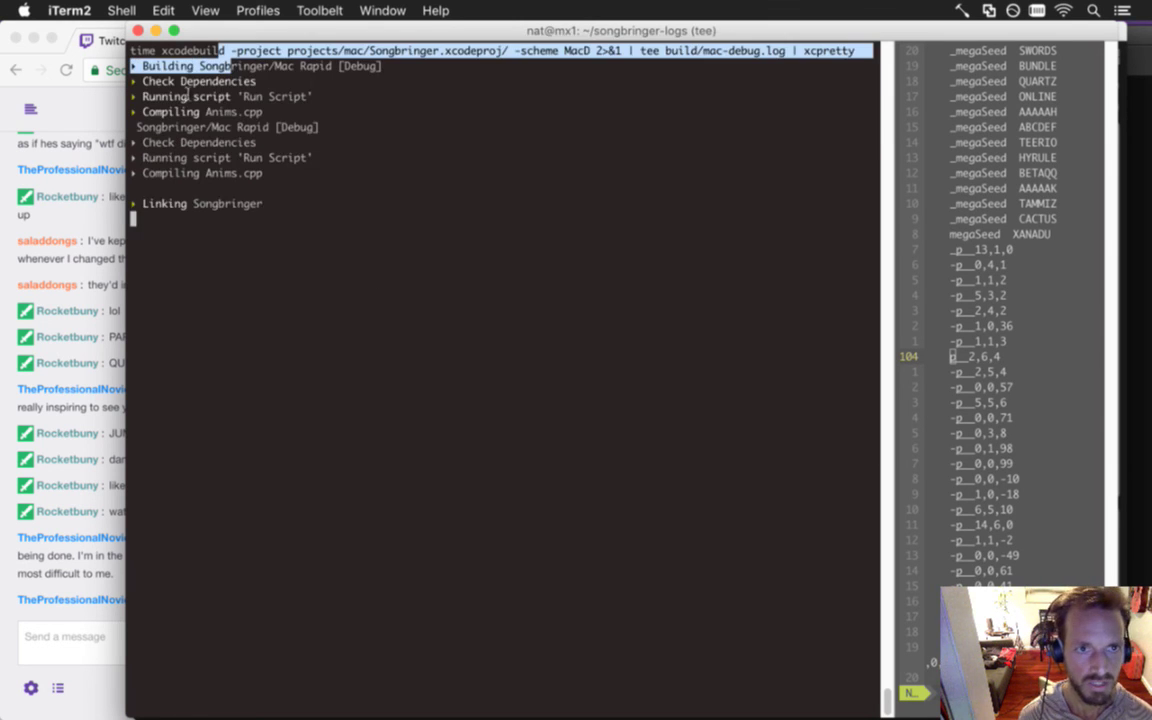
pyautogui.moveTo(263, 175); pyautogui.dragTo(183, 82)
pyautogui.write("ependencies ▸ Running script 'Run Script' ▸ Compiling Anims.cpp Songbringer/Mac Rapid [Debug] ▸ Check Dependencies ▸ Running script 'Run Script' ▸ Compiling Anims.cpp")
pyautogui.moveTo(263, 190); pyautogui.dragTo(181, 66)
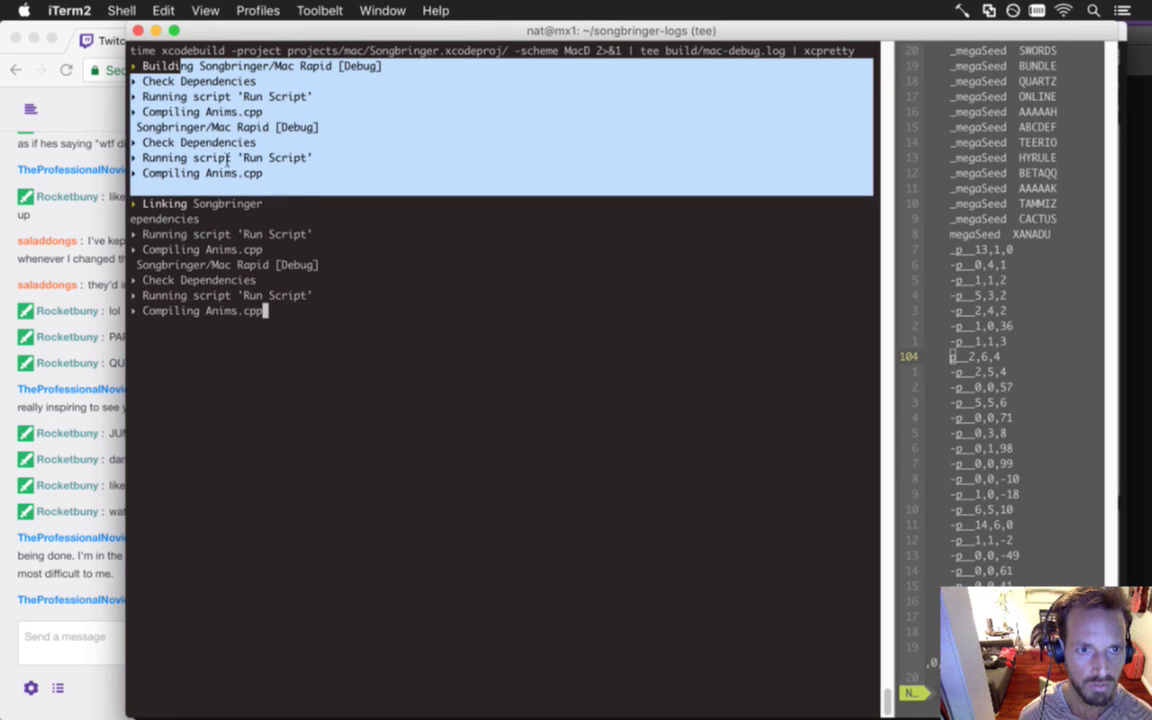
pyautogui.write("ng Songbringer/Mac Rapid [Debug] ▸ Check Dependencies ▸ Running script 'Run Script' ▸ Compiling Anims.cpp Songbringer/Mac Rapid [Debug] ▸ Check Dependencies ▸ Running script 'Run Script' ▸ Compiling Anims.cpp")
pyautogui.write("ng Songbringer/Mac Rapid [Debug] ▸ Check Dependencies ▸ Running script 'Run Script' ▸ Compiling Anims.cpp Songbringer/Mac Rapid [Debug] ▸ Check Dependencies ▸ Running script 'Run Script' ▸ Compiling Anims.cpp")
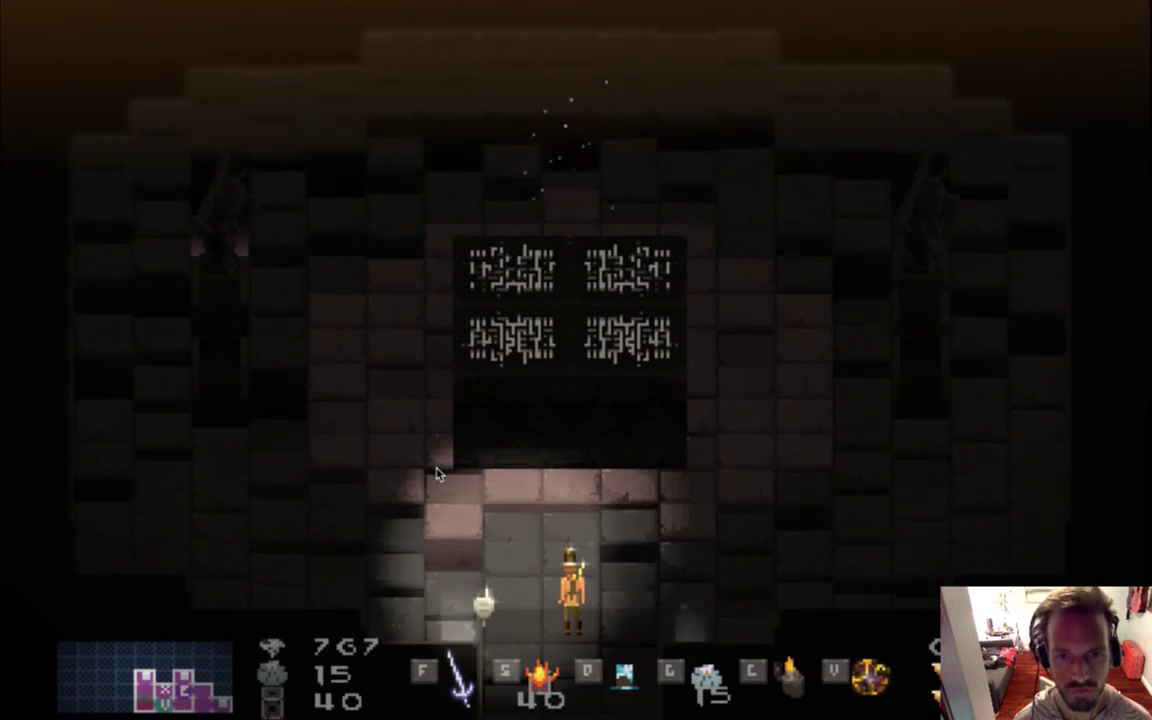
# Step: Bring up the Gameshow streaming app, hide it, and return to the code editor
pyautogui.press('super+Tab')
pyautogui.press('super+Tab')
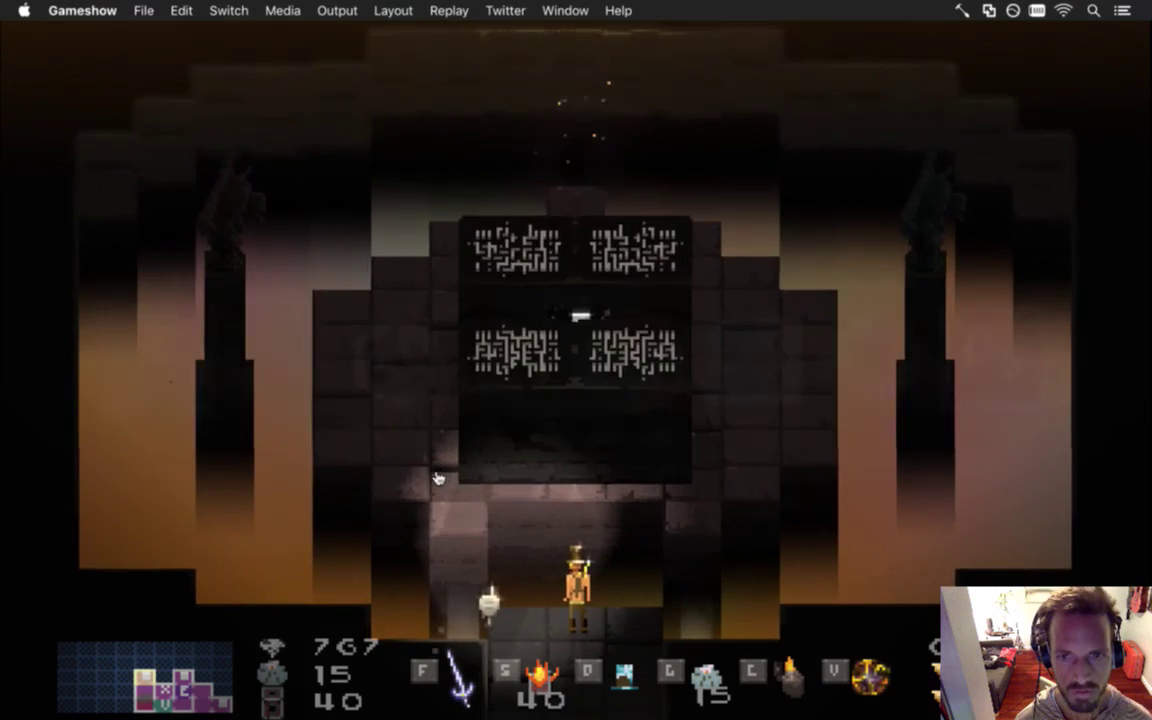
pyautogui.click(1139, 465)
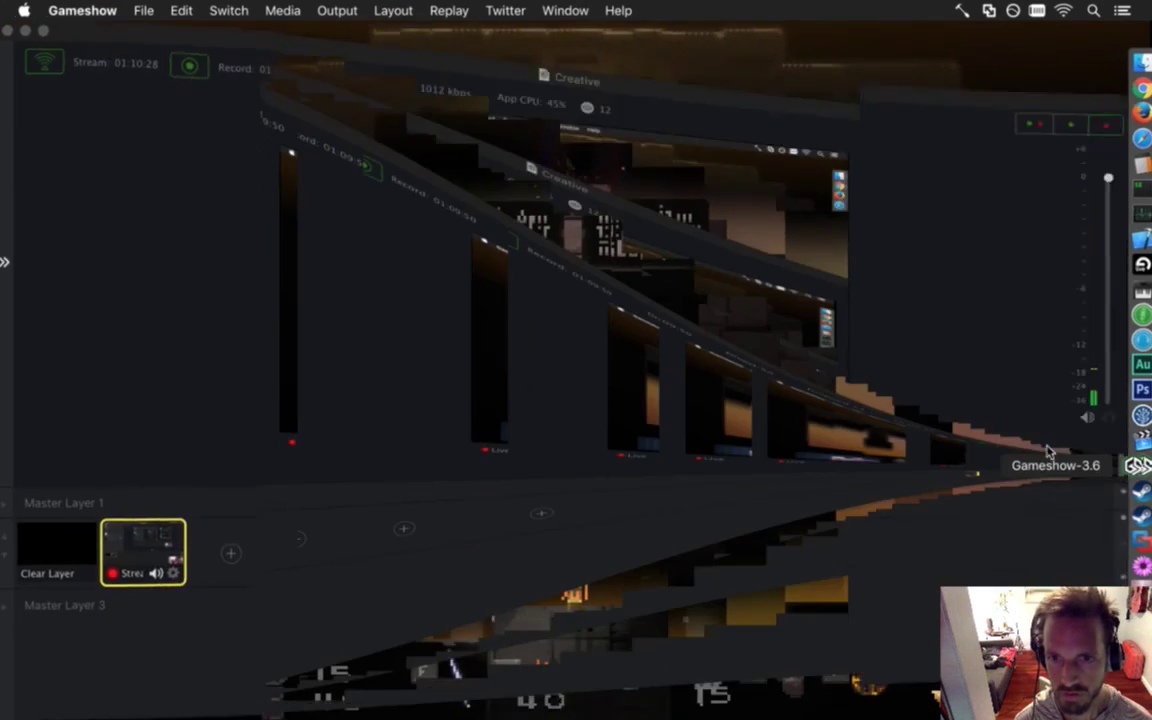
pyautogui.click(30, 30)
pyautogui.press('super+q')
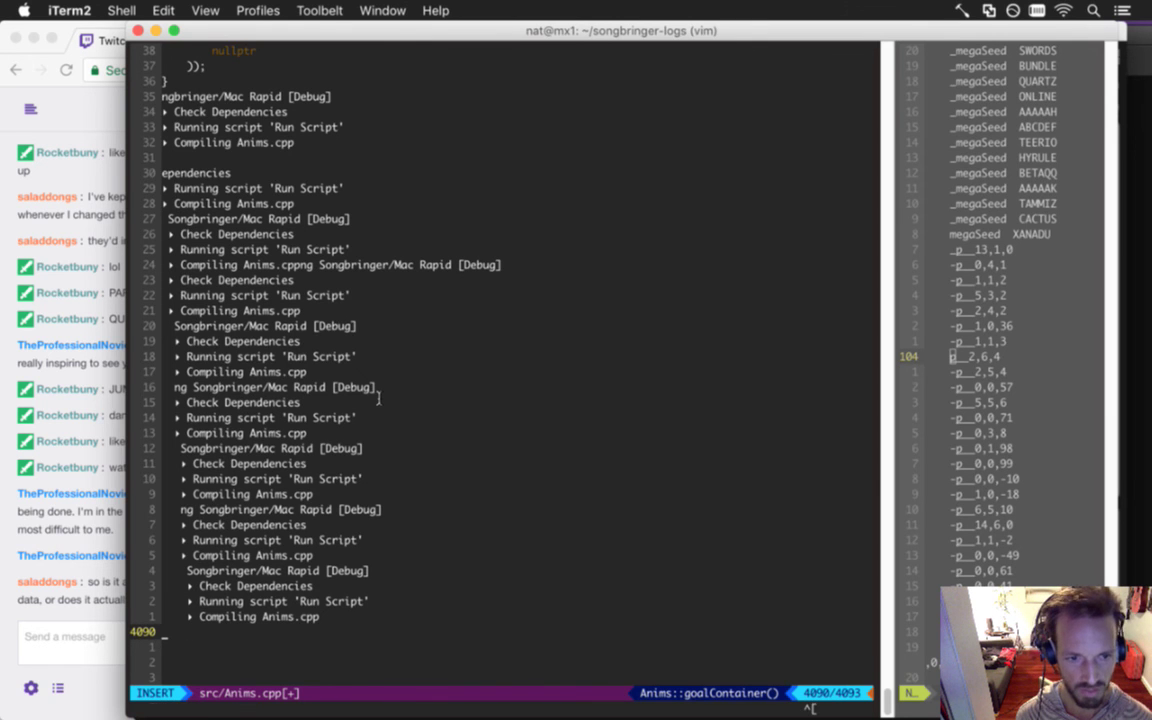
# Step: Undo the 36 pasted build-log lines in Anims.cpp
pyautogui.press('Escape')
pyautogui.press('u')
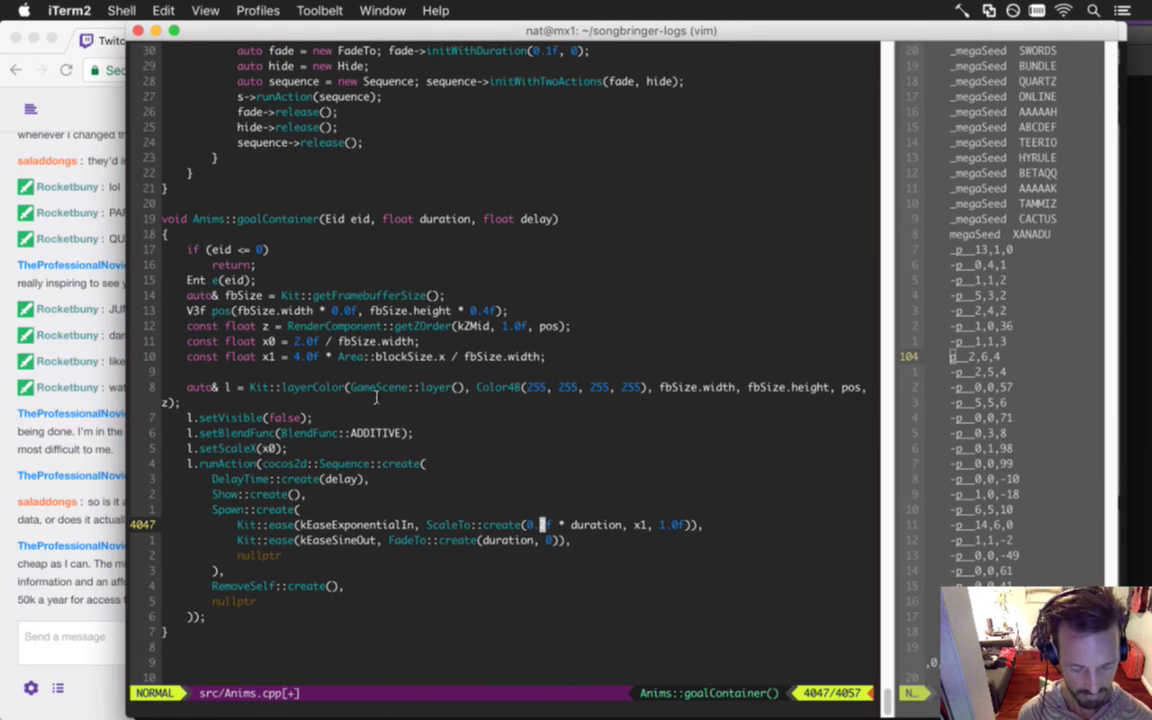
pyautogui.press('u')
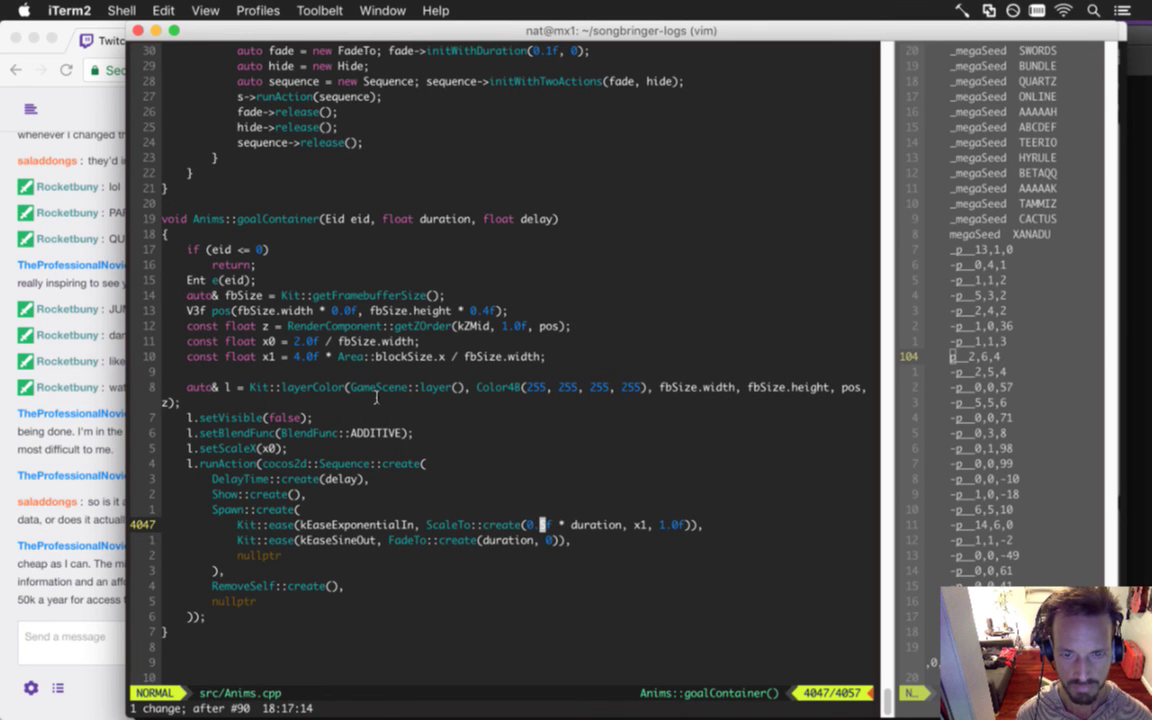
pyautogui.hotkey('ctrl', 'r')
pyautogui.press('u')
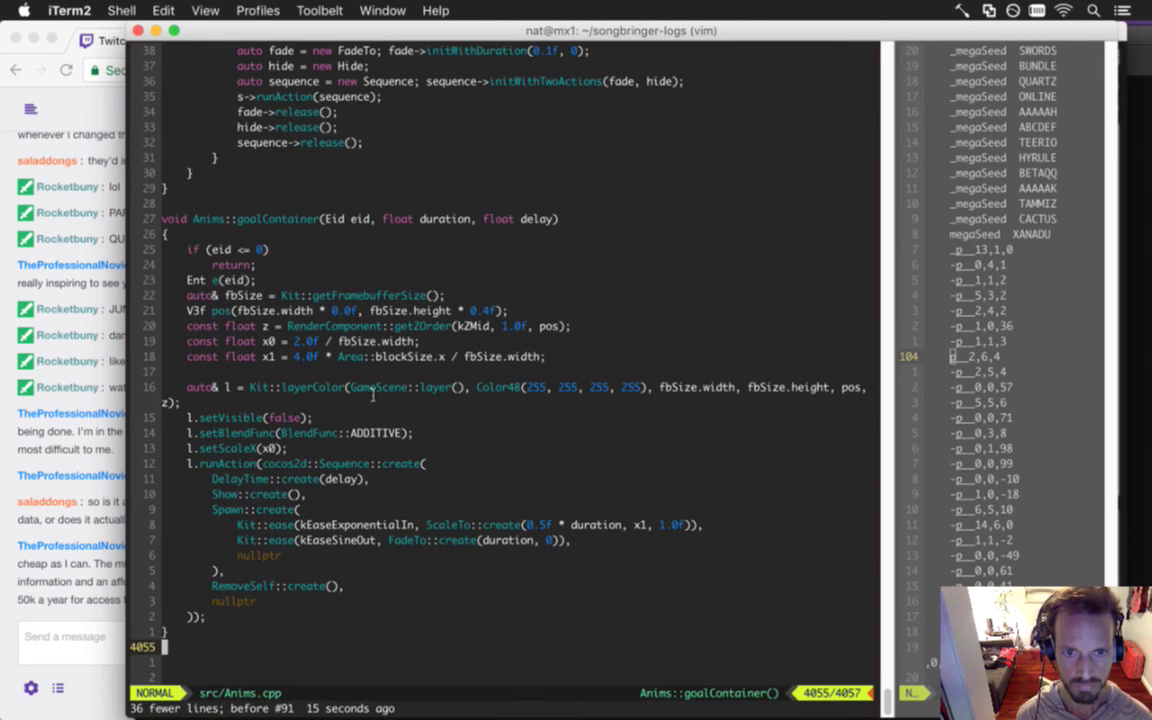
# Step: Read the latest Twitch chat replies about the mission
pyautogui.click(55, 580)
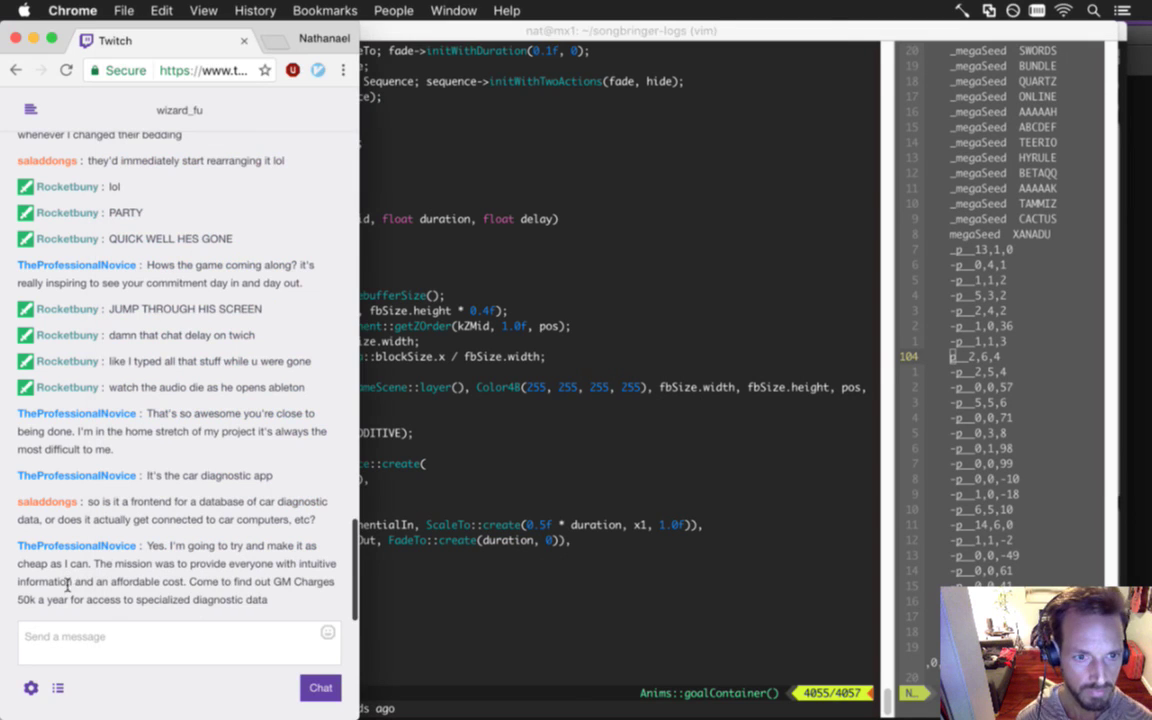
pyautogui.moveTo(113, 513); pyautogui.dragTo(184, 565)
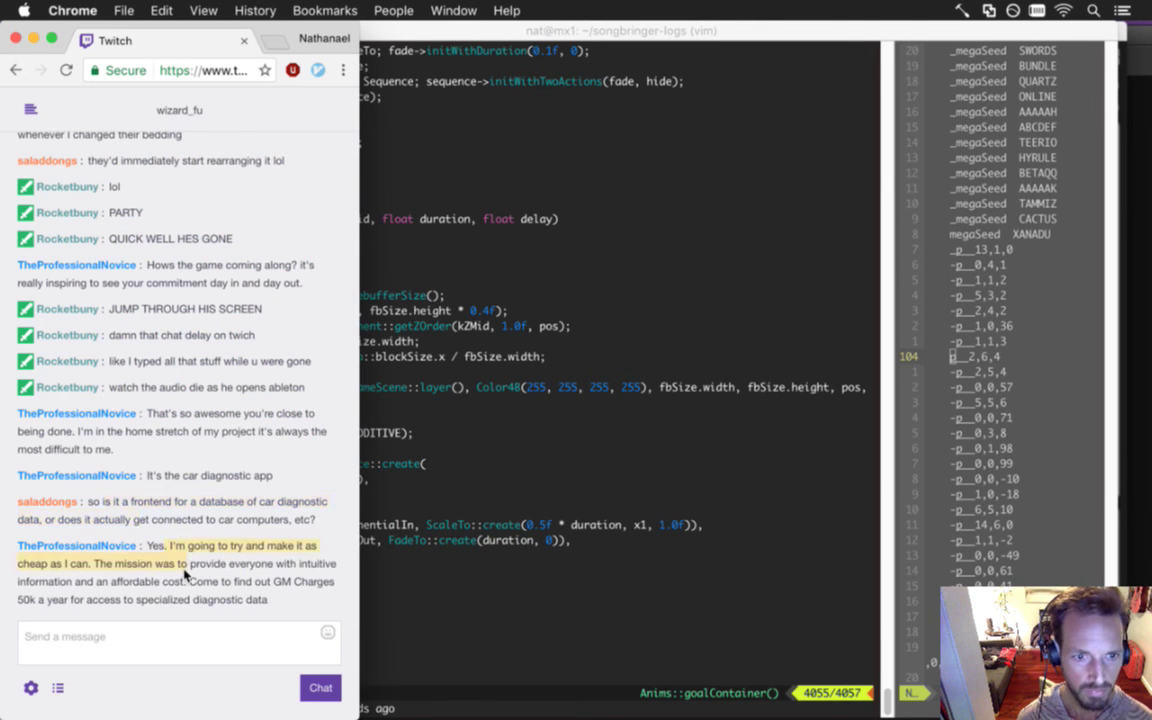
pyautogui.moveTo(180, 578); pyautogui.dragTo(206, 599)
pyautogui.click(206, 594)
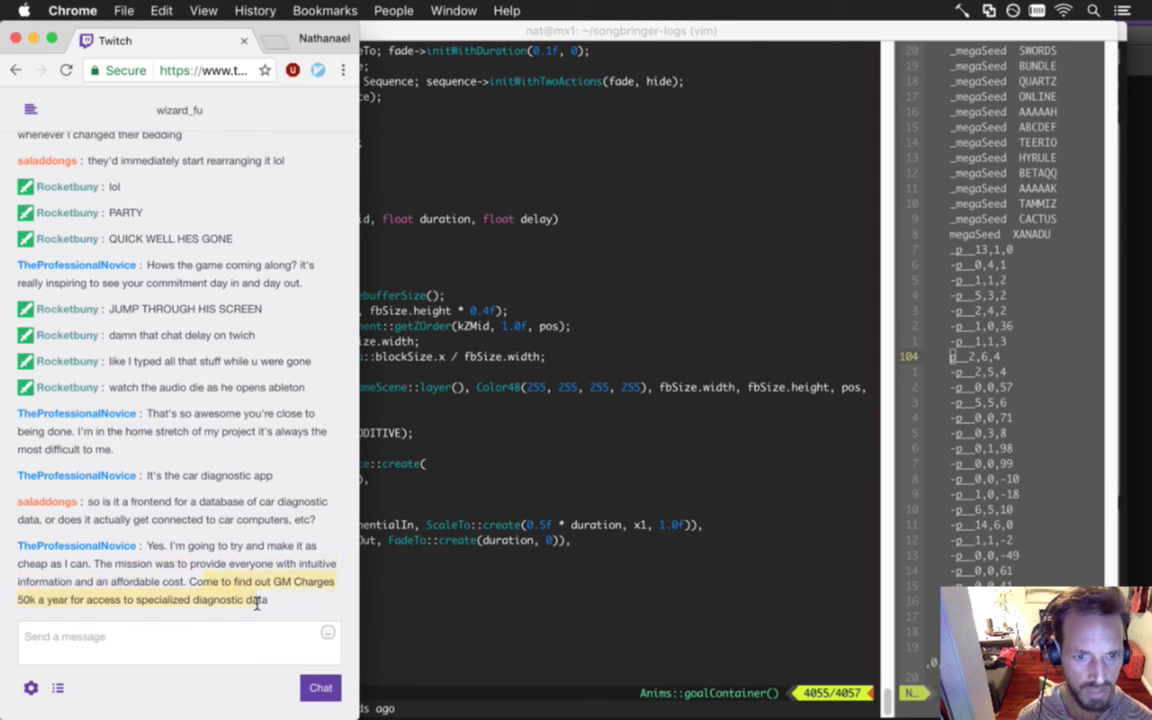
# Step: Move up in Anims.cpp, then suspend vim with Ctrl-Z to get a shell prompt
pyautogui.click(425, 600)
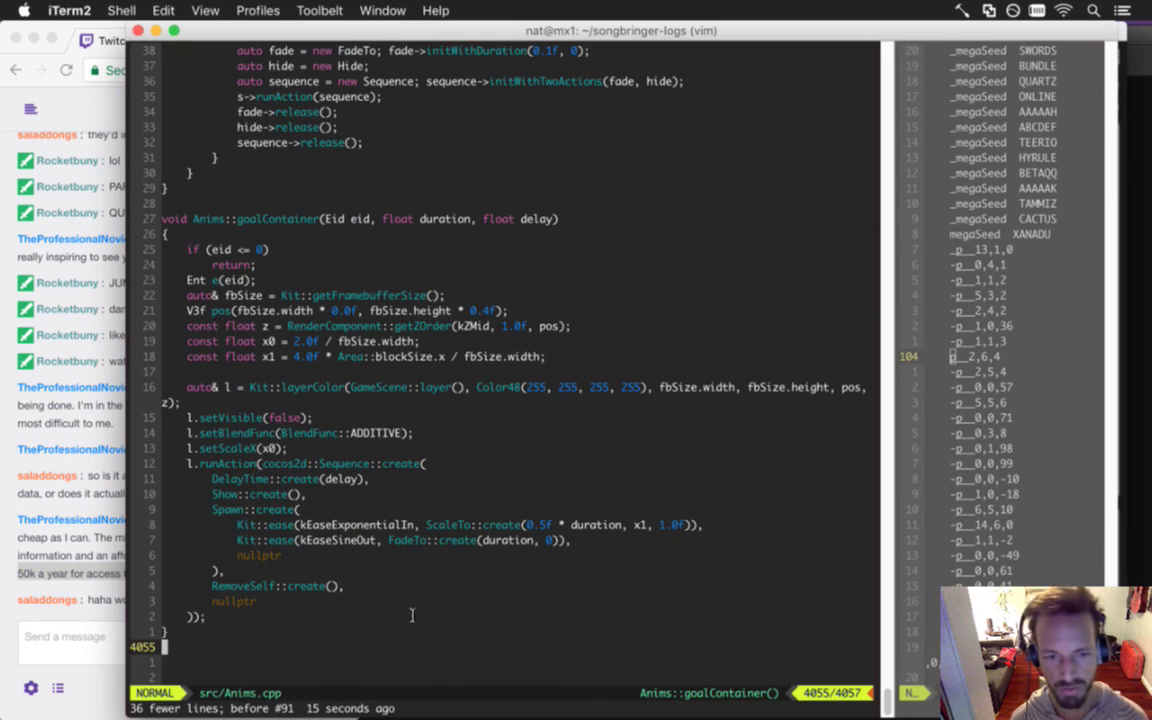
pyautogui.press('k')
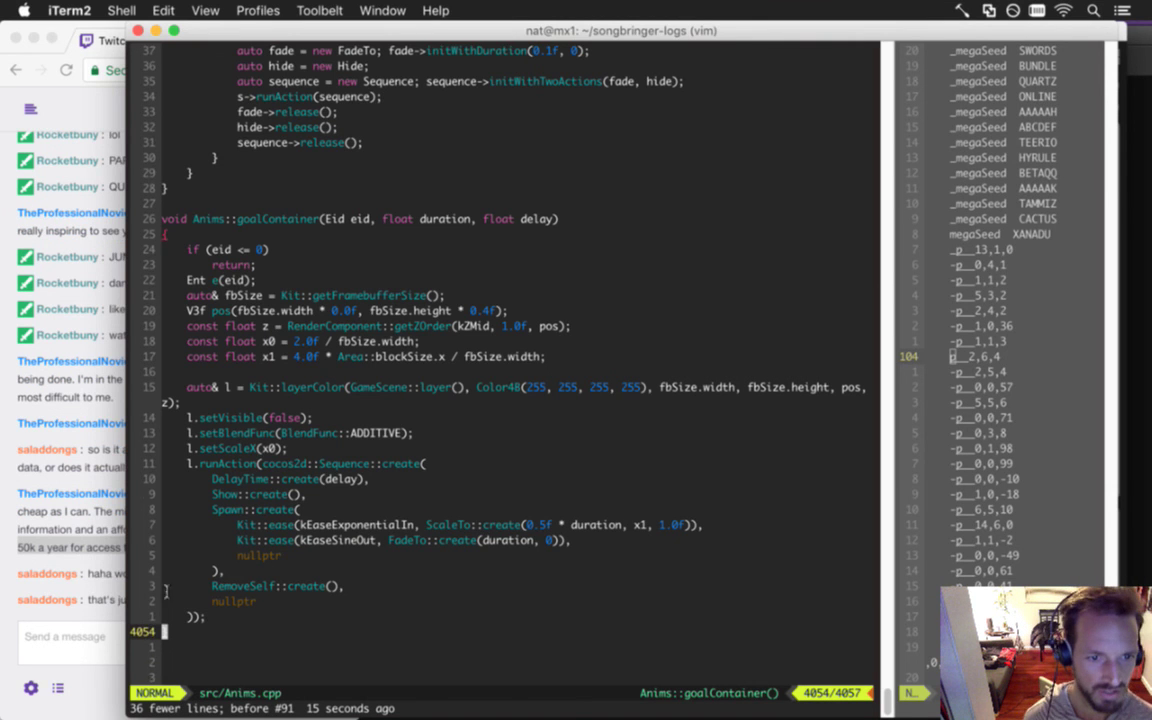
pyautogui.click(104, 613)
pyautogui.click(464, 603)
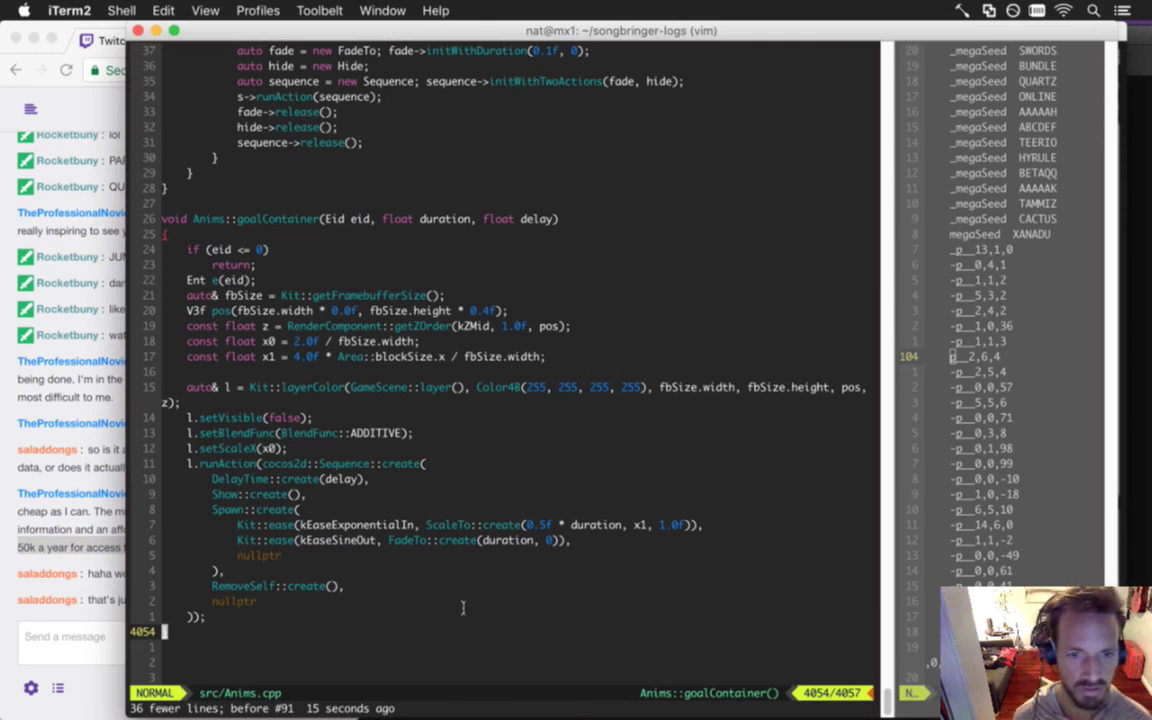
pyautogui.press('k')
pyautogui.press('k')
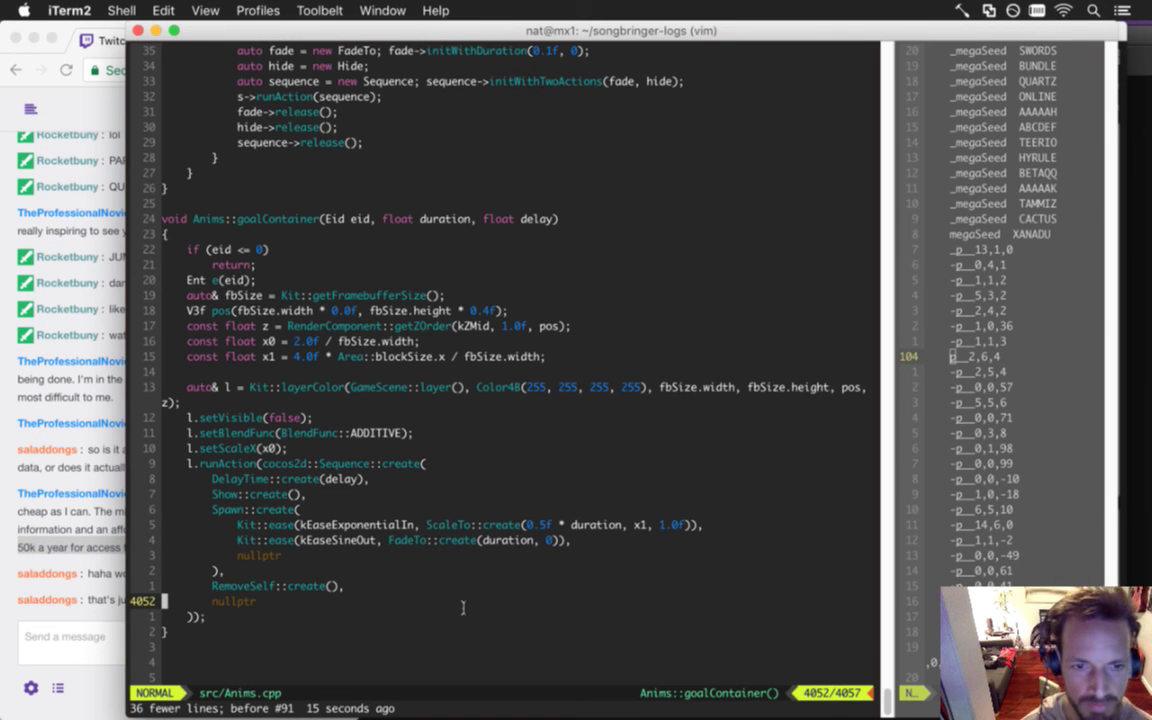
pyautogui.hotkey('ctrl', 'z')
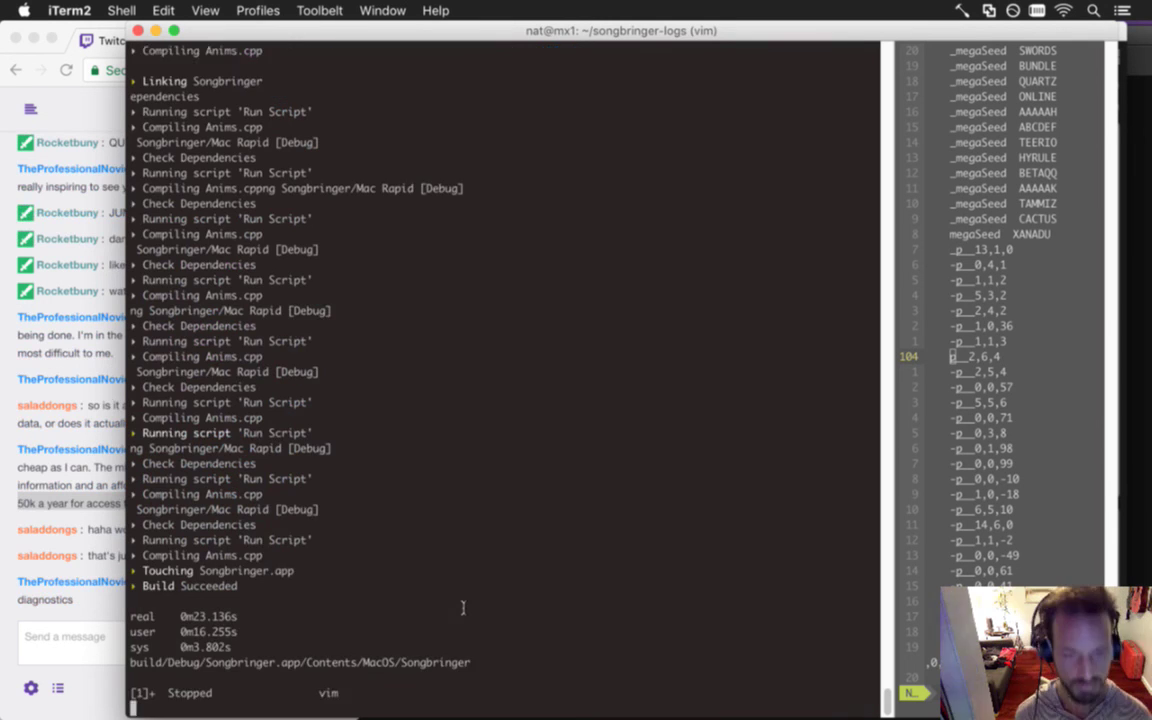
pyautogui.press('Return')
# Step: Review the pending diff through the Anims.cpp, Anims.h and Area.cpp changes, then close it
pyautogui.write('d')
pyautogui.press('Return')
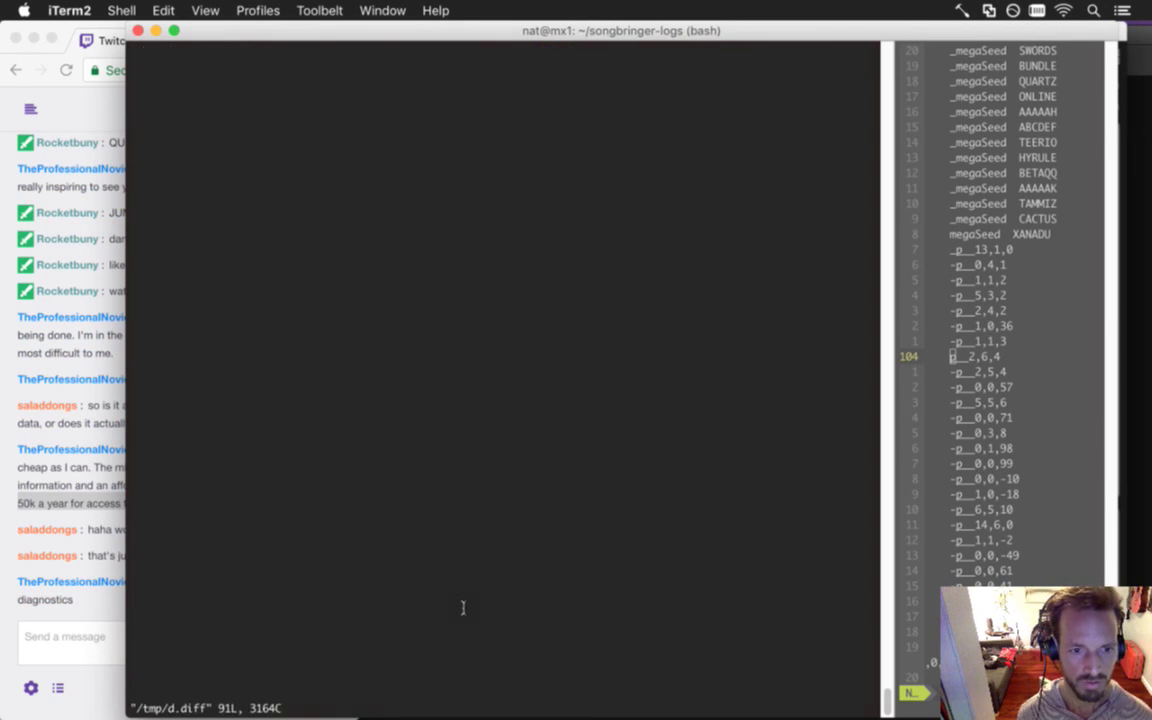
pyautogui.press('j')
pyautogui.press('j')
pyautogui.press('j')
pyautogui.press('j')
pyautogui.press('j')
pyautogui.press('j')
pyautogui.press('j')
pyautogui.press('j')
pyautogui.press('j')
pyautogui.press('j')
pyautogui.press('j')
pyautogui.press('j')
pyautogui.press('j')
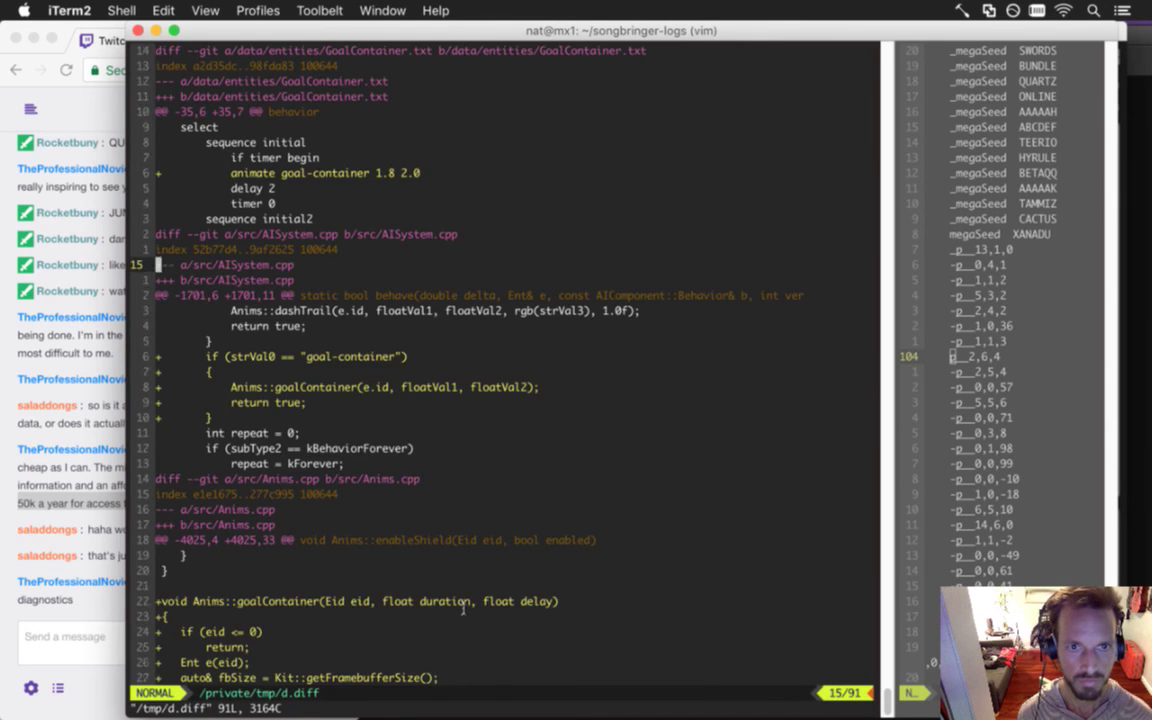
pyautogui.press('j')
pyautogui.press('j')
pyautogui.press('j')
pyautogui.press('j')
pyautogui.press('j')
pyautogui.press('j')
pyautogui.press('j')
pyautogui.press('j')
pyautogui.press('j')
pyautogui.press('j')
pyautogui.press('j')
pyautogui.press('j')
pyautogui.press('j')
pyautogui.press('j')
pyautogui.press('j')
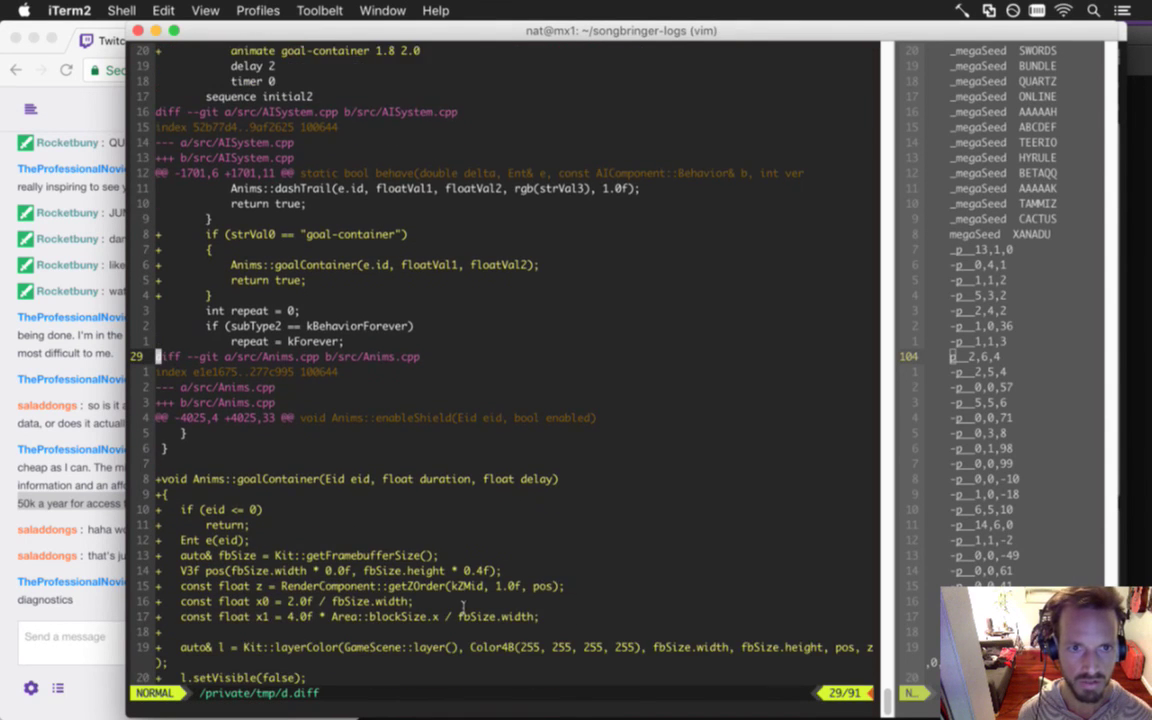
pyautogui.press('j')
pyautogui.press('j')
pyautogui.press('j')
pyautogui.press('j')
pyautogui.press('j')
pyautogui.press('j')
pyautogui.press('j')
pyautogui.press('j')
pyautogui.press('j')
pyautogui.press('j')
pyautogui.press('j')
pyautogui.press('j')
pyautogui.press('j')
pyautogui.press('j')
pyautogui.press('j')
pyautogui.press('j')
pyautogui.press('j')
pyautogui.press('j')
pyautogui.press('j')
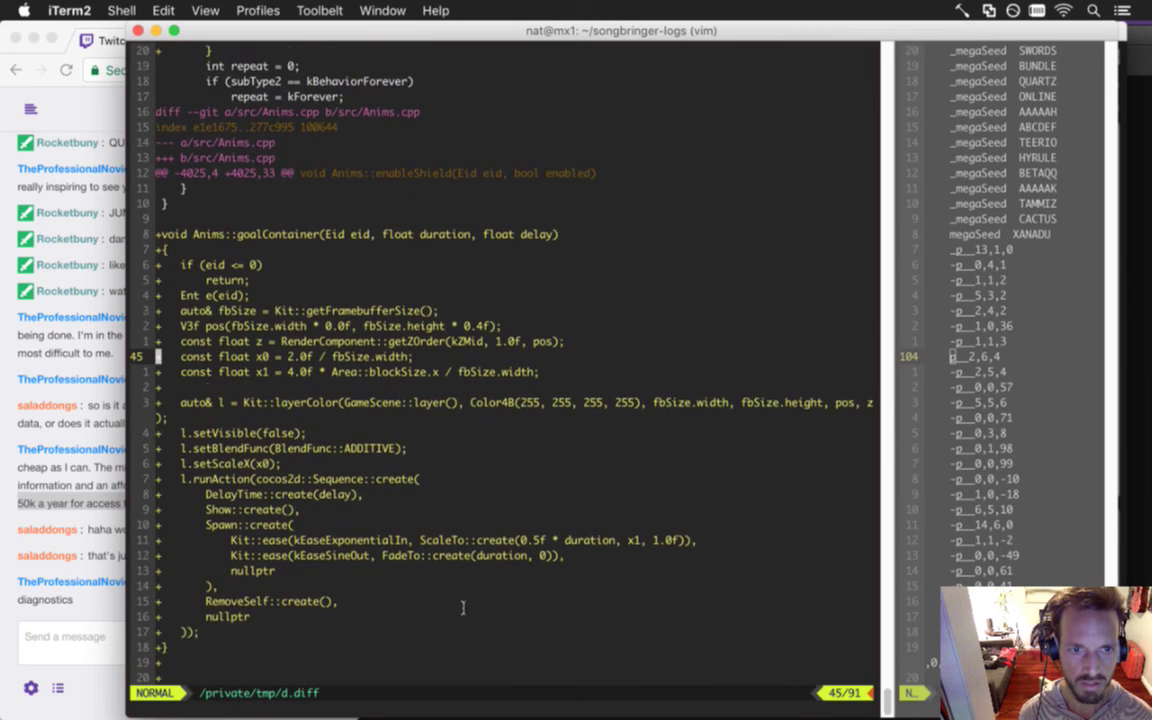
pyautogui.press('j')
pyautogui.press('j')
pyautogui.press('j')
pyautogui.press('j')
pyautogui.press('j')
pyautogui.press('j')
pyautogui.press('j')
pyautogui.press('j')
pyautogui.press('j')
pyautogui.press('j')
pyautogui.press('j')
pyautogui.press('j')
pyautogui.press('j')
pyautogui.press('j')
pyautogui.press('j')
pyautogui.press('j')
pyautogui.press('j')
pyautogui.press('j')
pyautogui.press('j')
pyautogui.press('j')
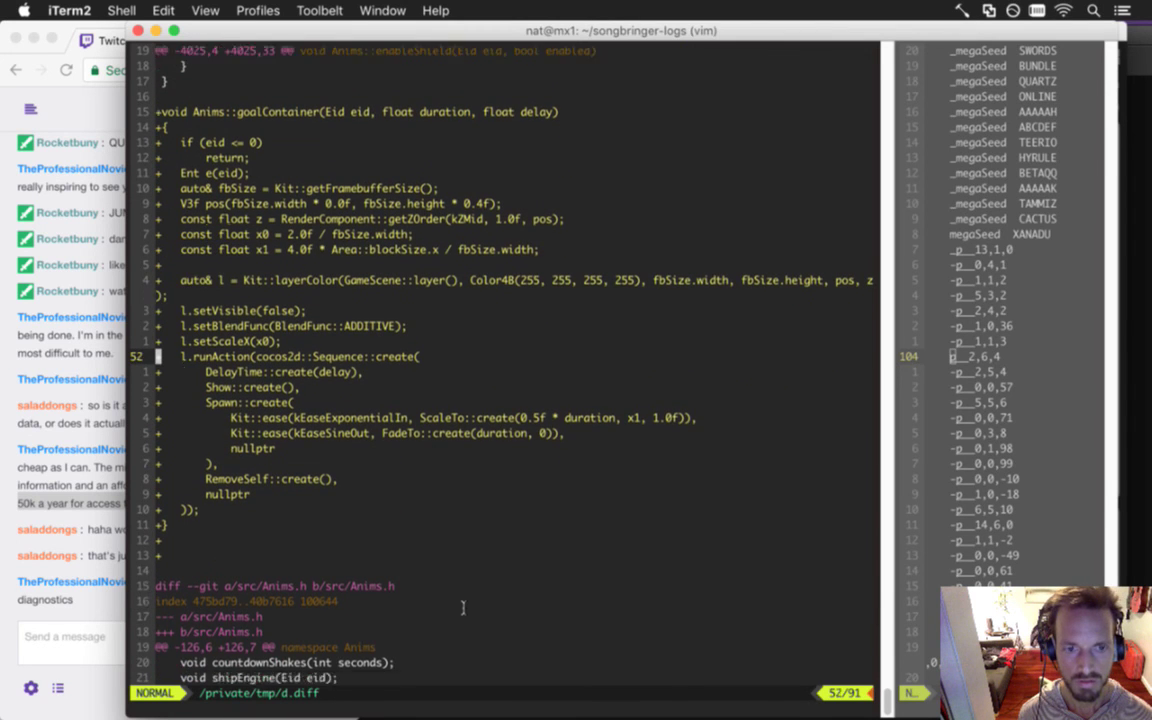
pyautogui.press('j')
pyautogui.press('j')
pyautogui.press('j')
pyautogui.press('j')
pyautogui.press('j')
pyautogui.press('j')
pyautogui.press('j')
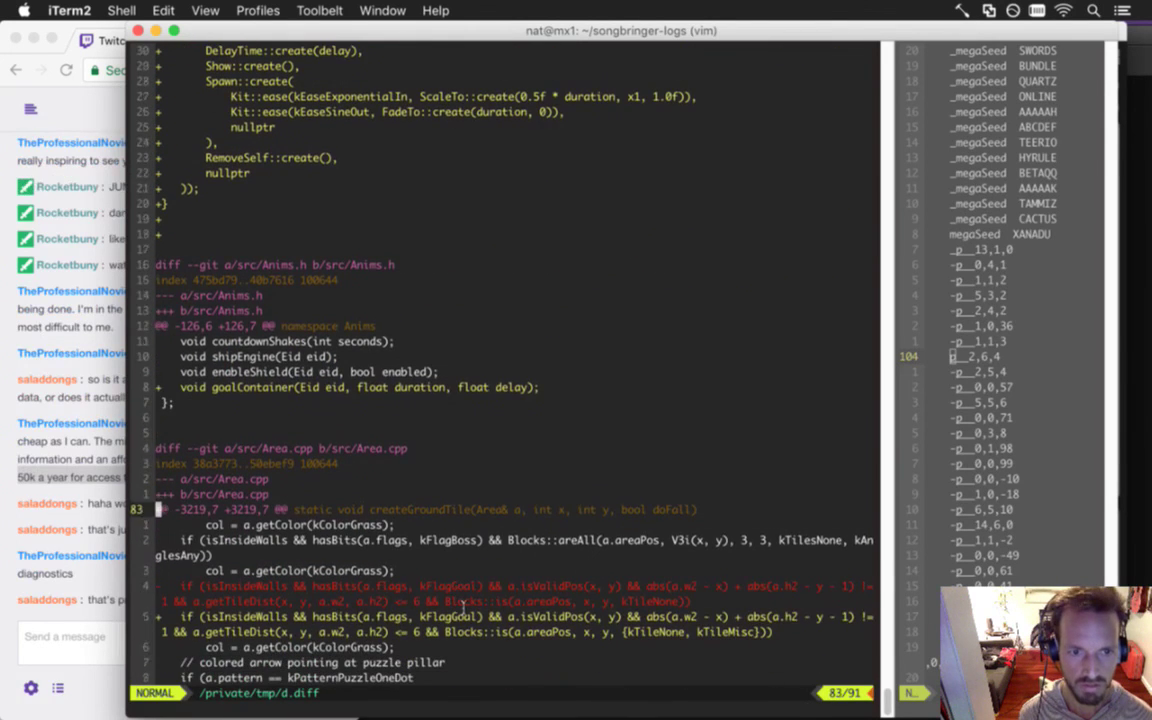
pyautogui.write('j:q')
pyautogui.press('Return')
# Step: Commit the five changed files with the message 'goal container anim'
pyautogui.press('Return')
pyautogui.write('gc')
pyautogui.press('Return')
pyautogui.write('i')
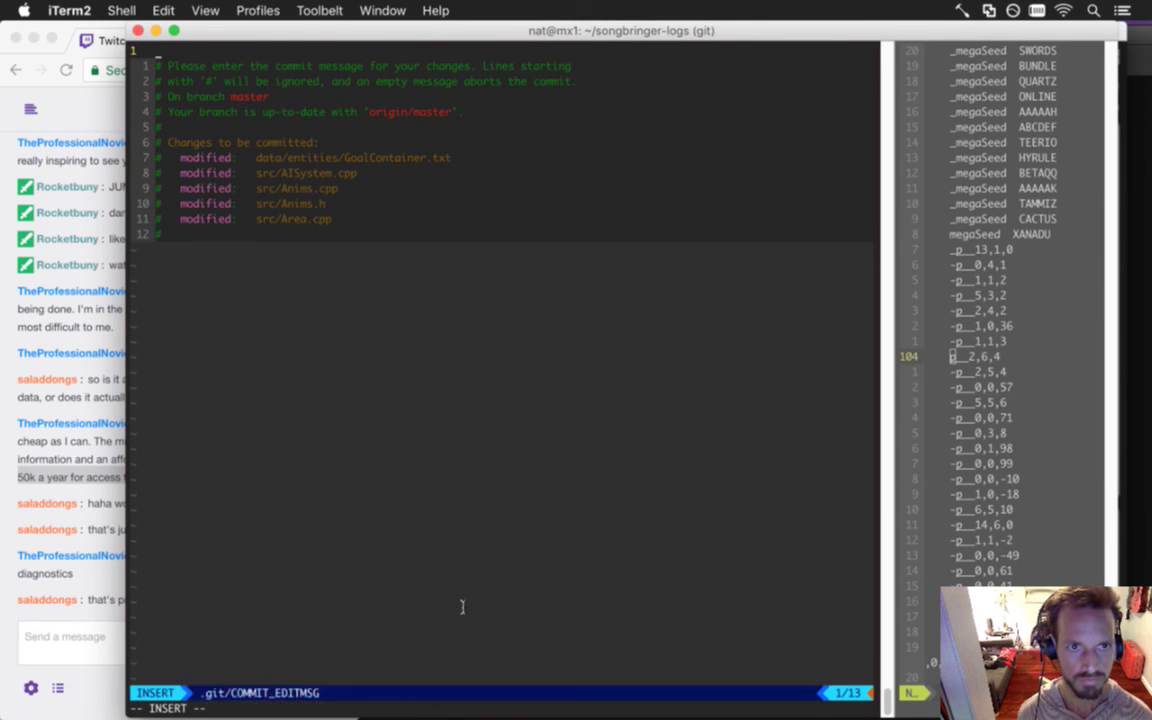
pyautogui.write('l co')
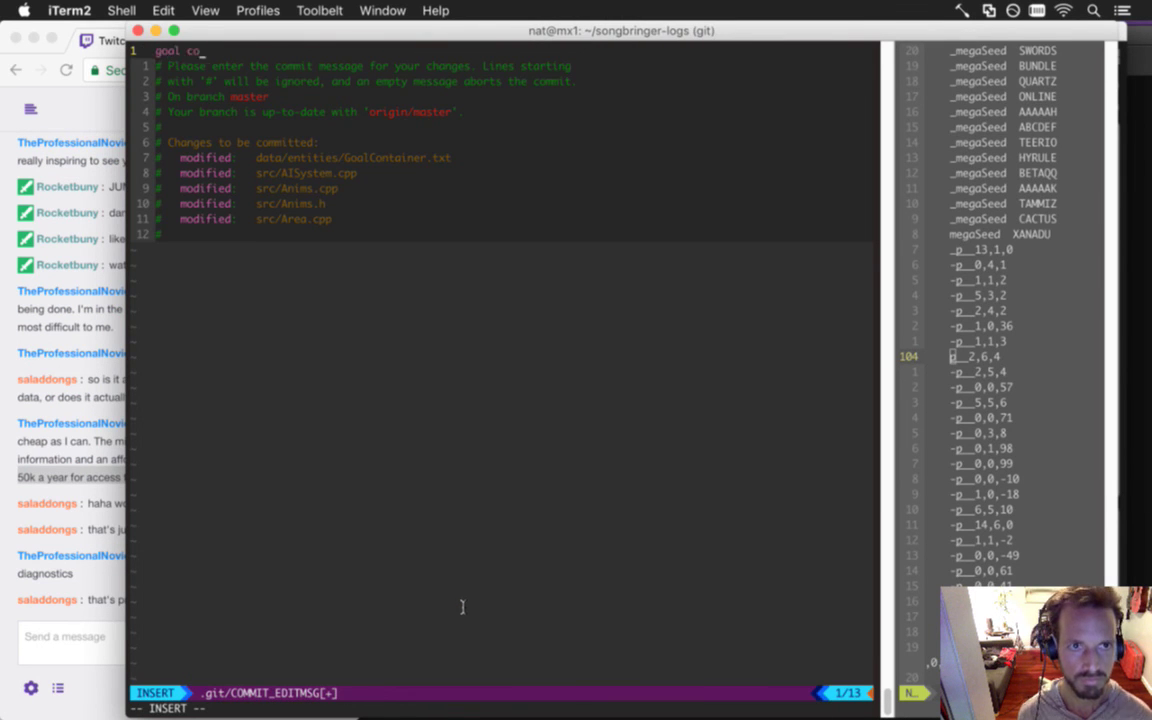
pyautogui.write('al container anim')
pyautogui.press('Escape')
pyautogui.write(':wq')
pyautogui.press('Return')
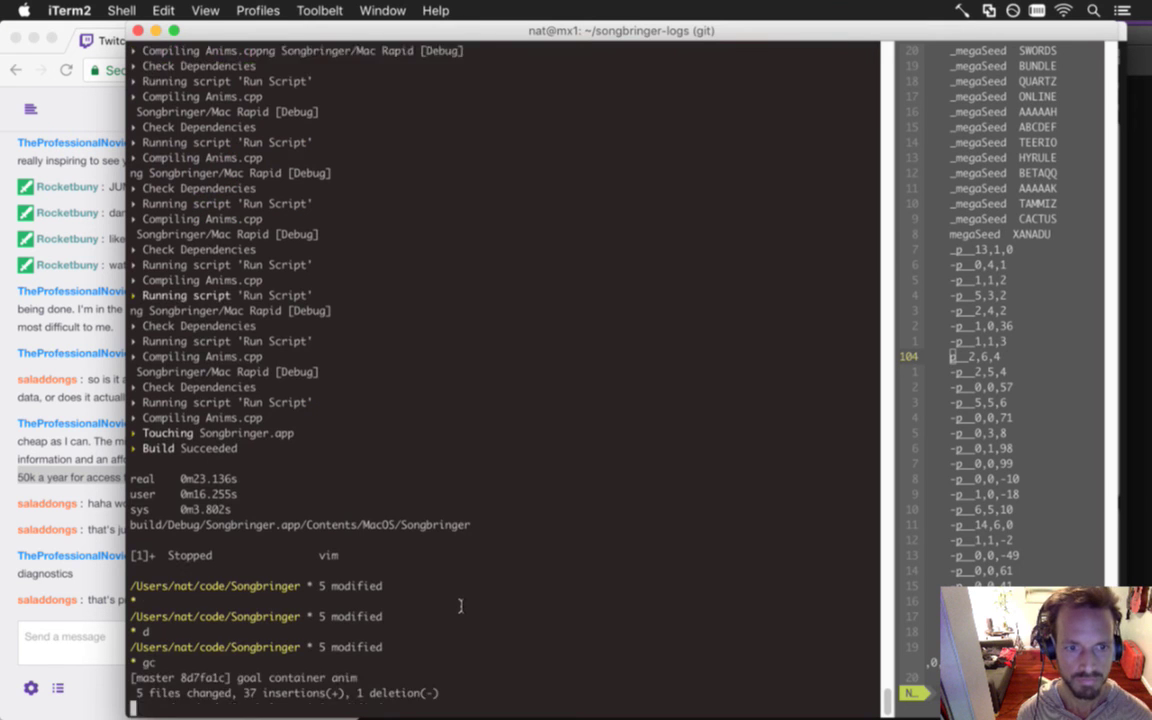
# Step: Push the commit with gp, resume the suspended vim session, and switch to Ableton Live
pyautogui.write('gp')
pyautogui.press('Return')
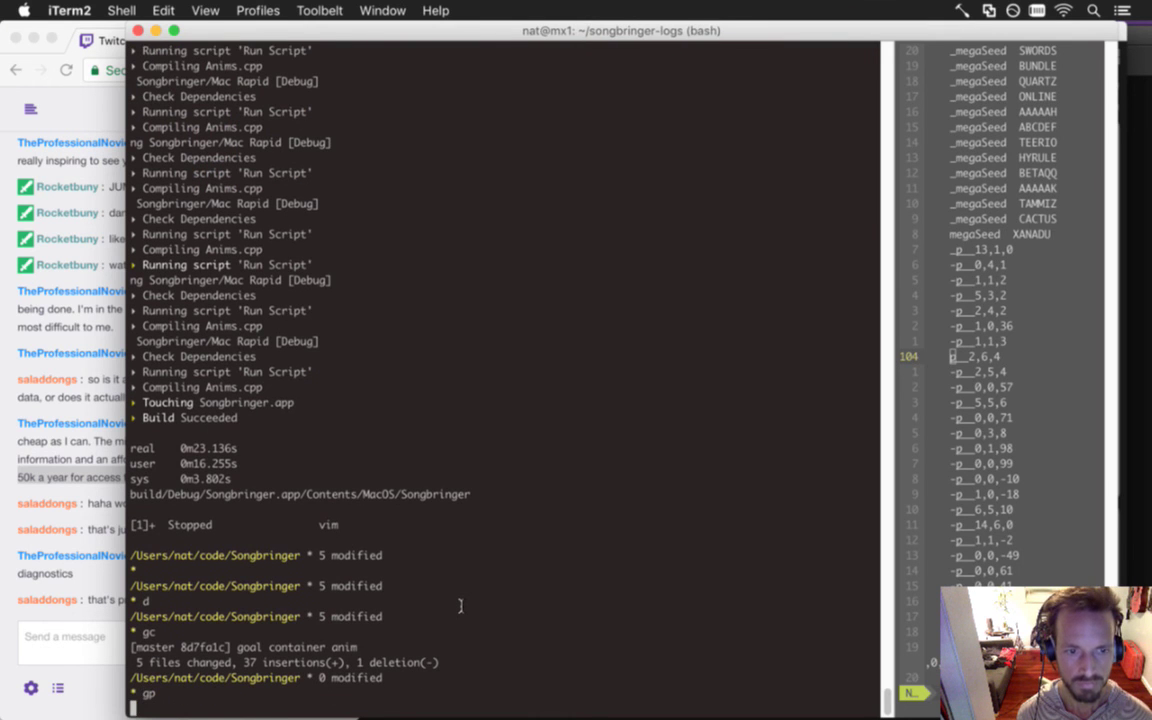
pyautogui.press('Return')
pyautogui.press('super+Tab')
pyautogui.press('super+Tab')
pyautogui.press('super+Tab')
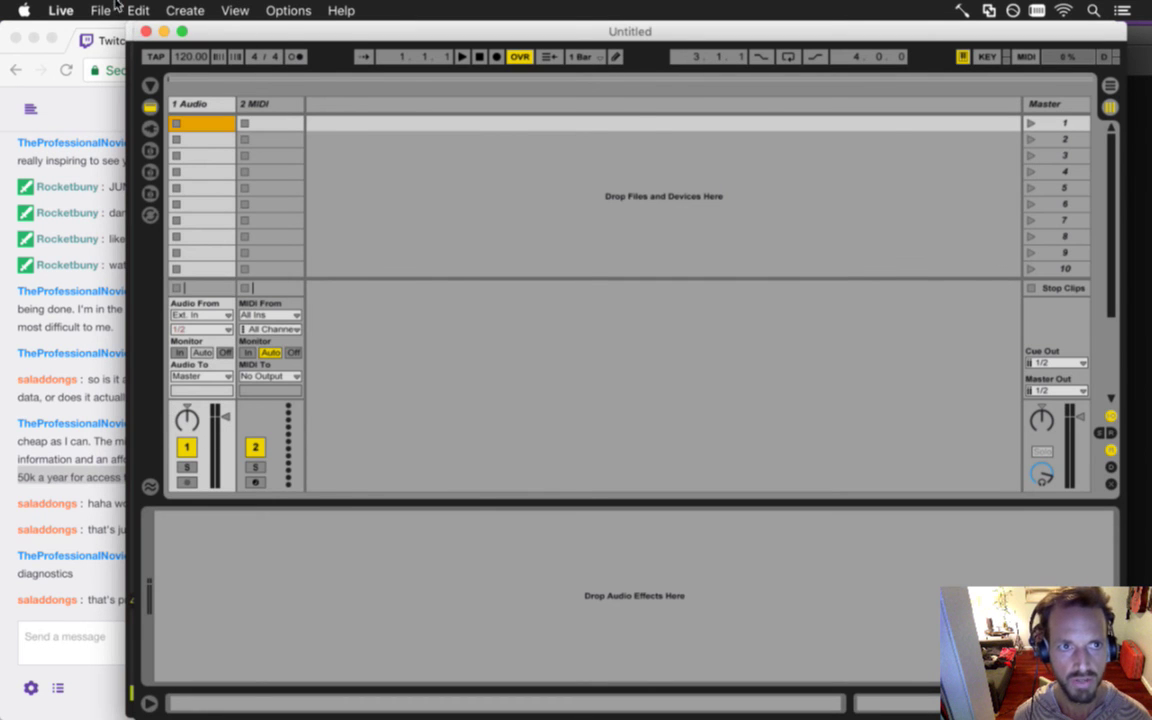
# Step: Open GoalContainer.als from the recent sets, then highlight the diagnostic-data message in the Twitch chat
pyautogui.click(138, 10)
pyautogui.moveTo(101, 10)
pyautogui.moveTo(150, 66)
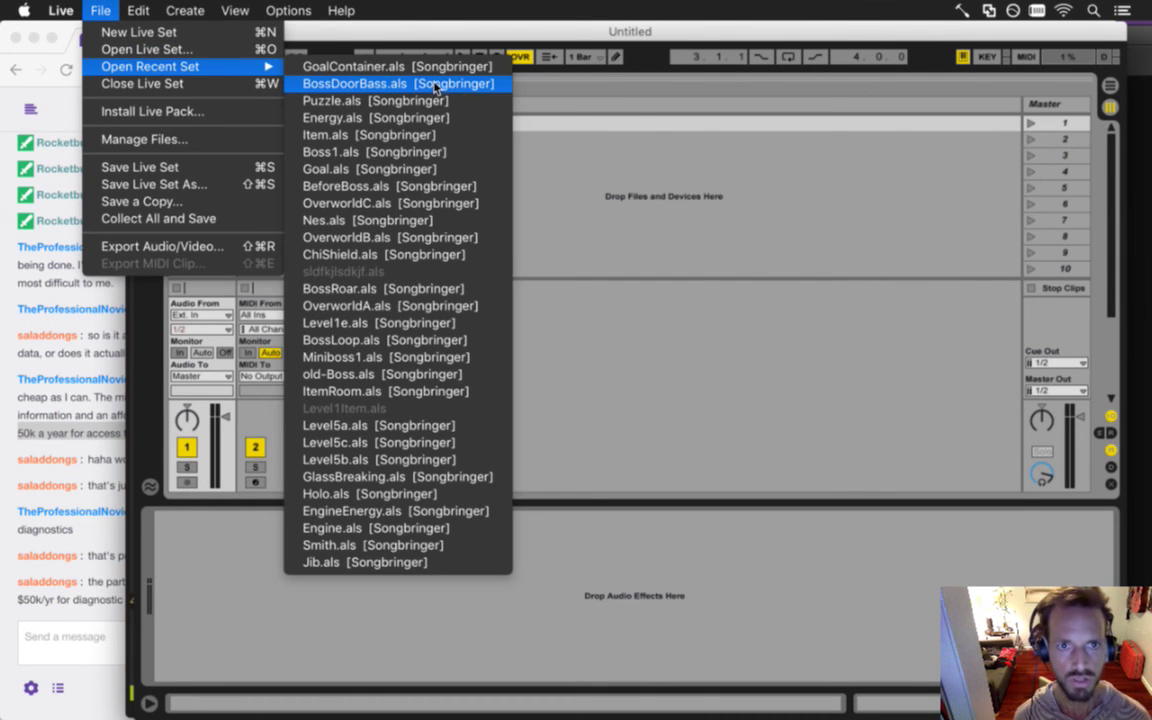
pyautogui.click(368, 64)
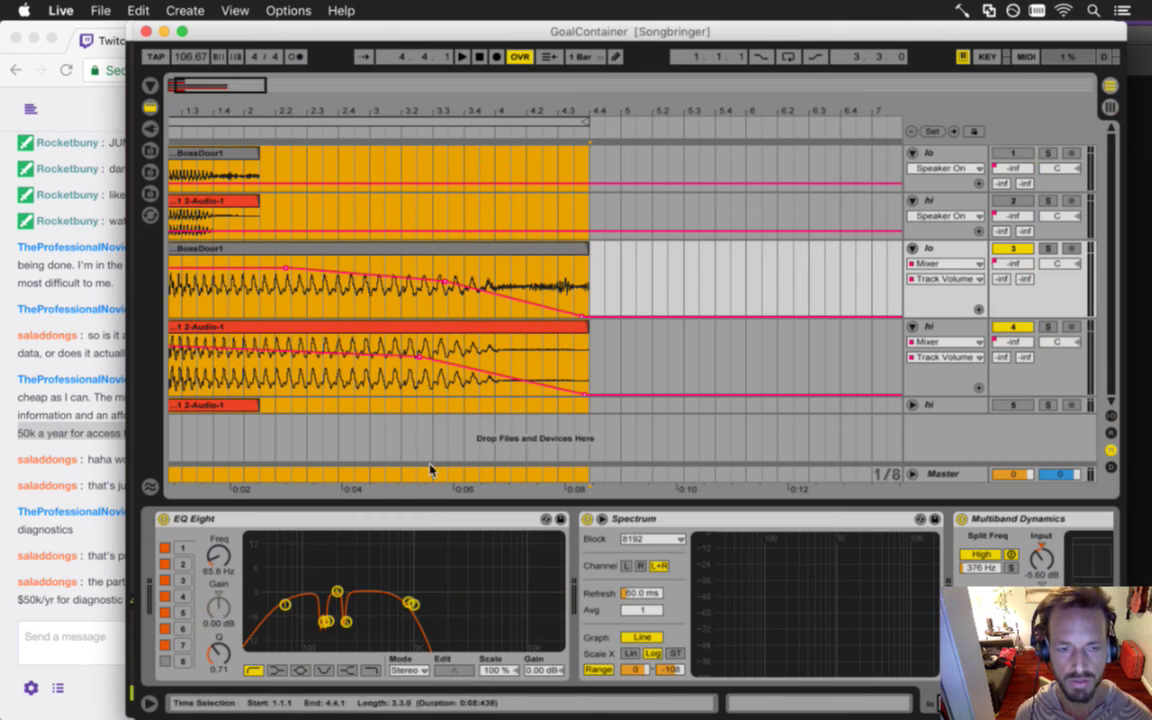
pyautogui.click(63, 572)
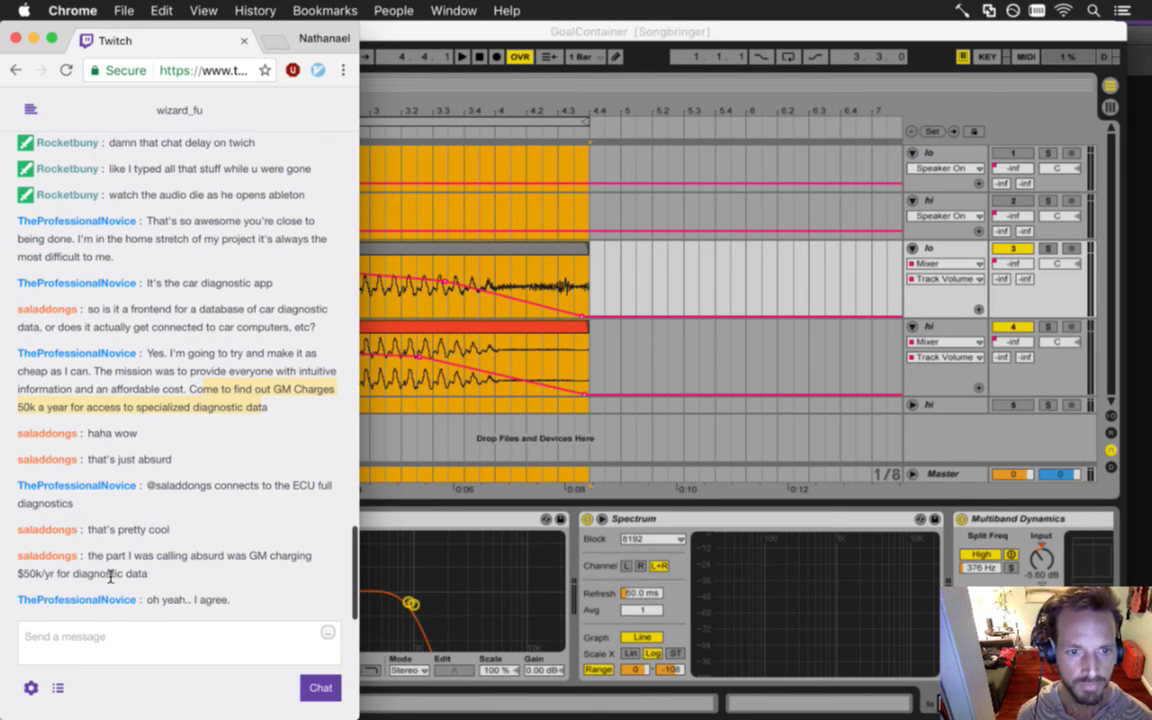
pyautogui.moveTo(105, 556); pyautogui.dragTo(156, 573)
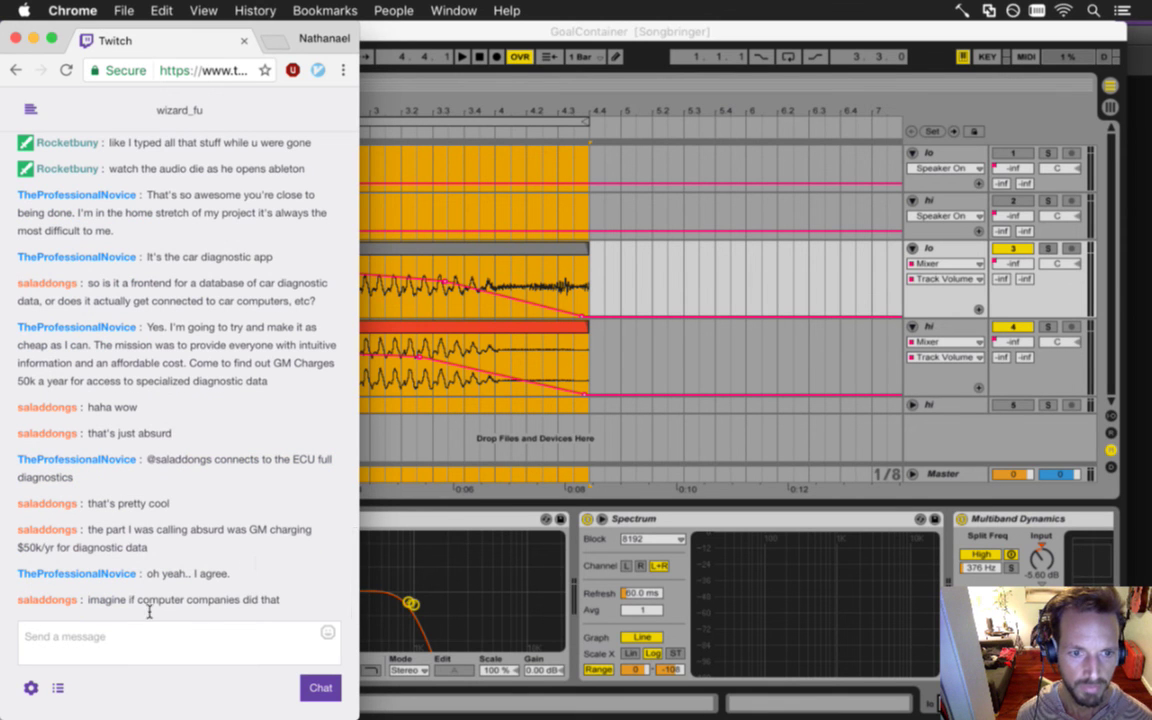
# Step: Show track 1's Track Volume envelope and play the set from the song start
pyautogui.click(592, 472)
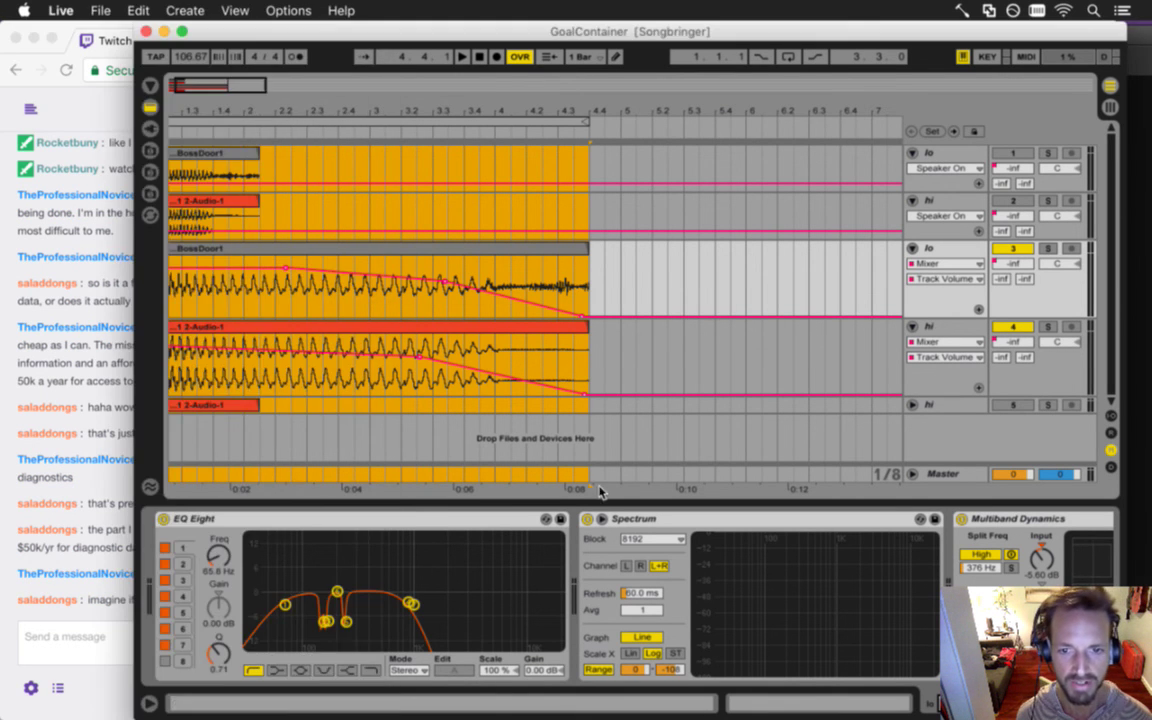
pyautogui.hscroll(-2, 181, 115)
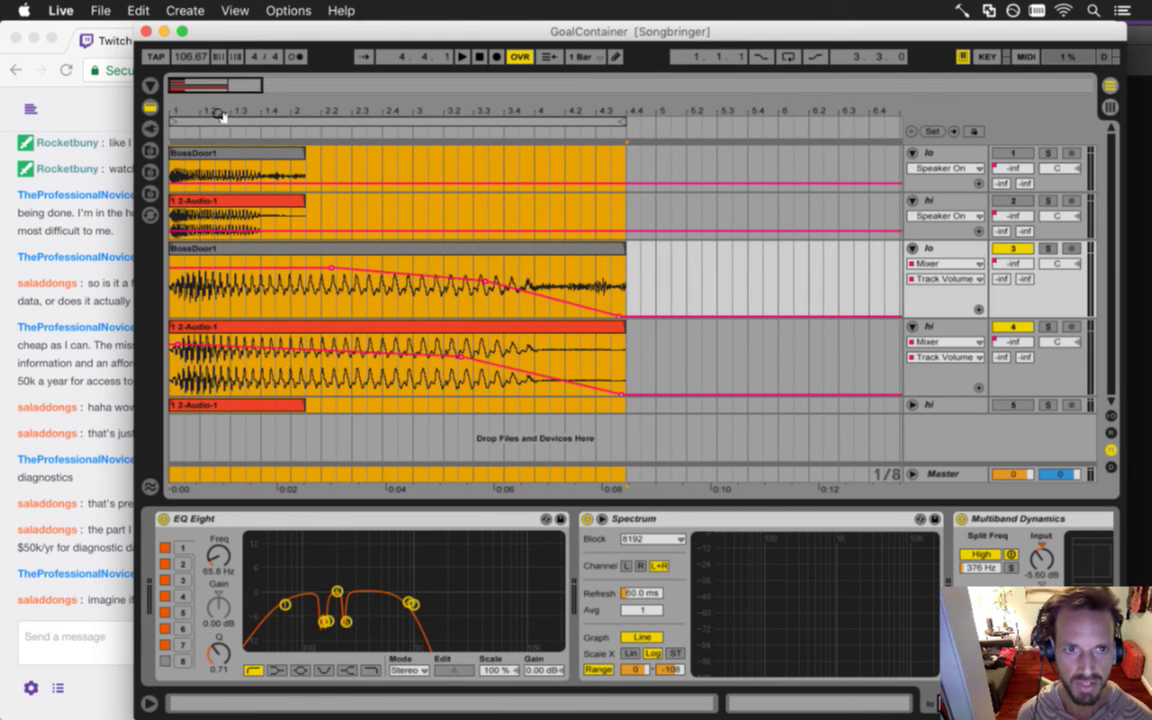
pyautogui.click(232, 168)
pyautogui.click(945, 168)
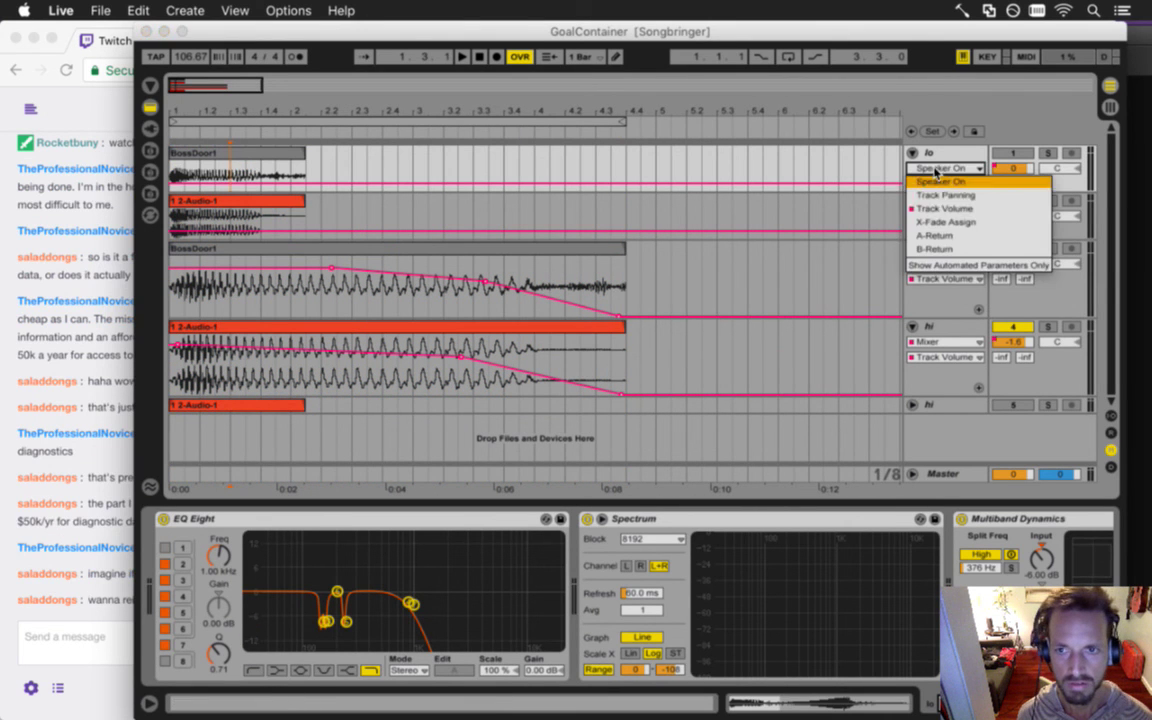
pyautogui.click(942, 207)
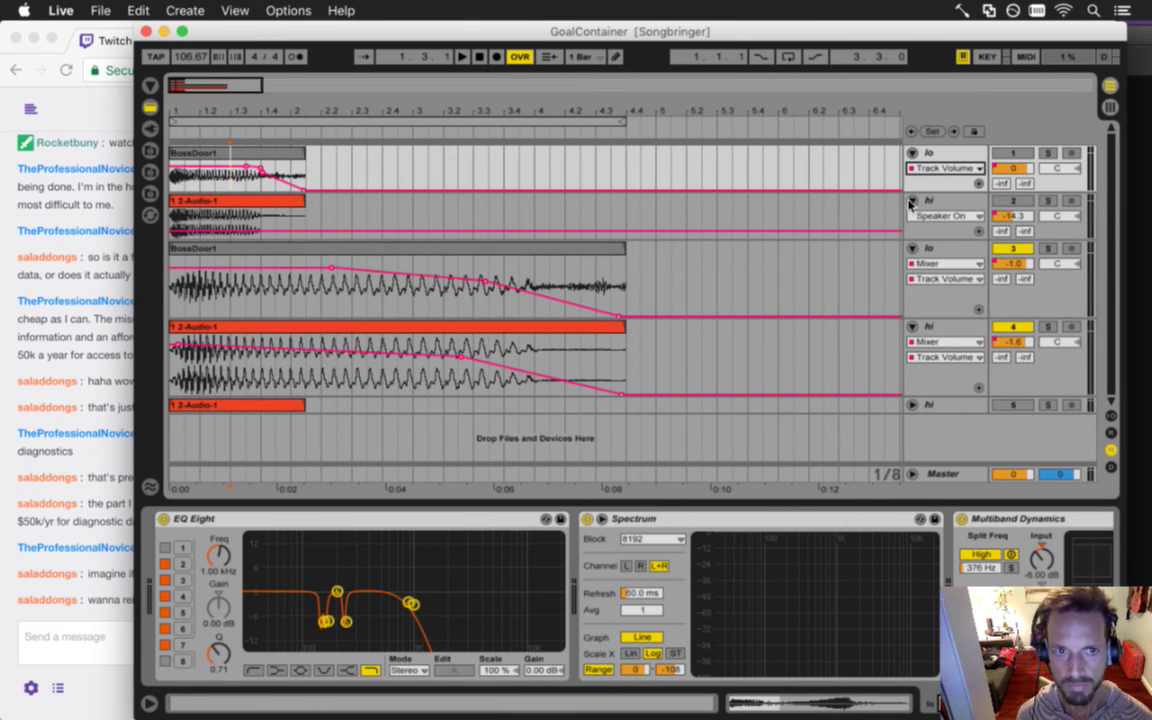
pyautogui.click(176, 172)
pyautogui.press('space')
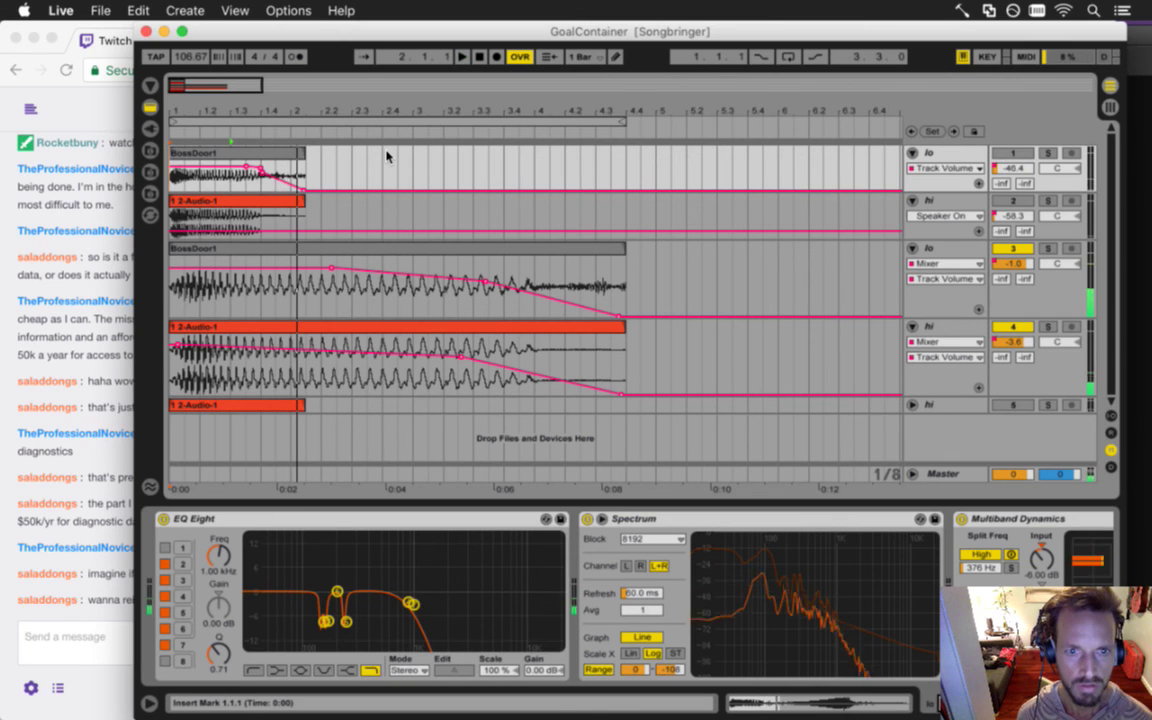
# Step: Audition track 3 soloed, then switch the solo to track 4
pyautogui.click(335, 272)
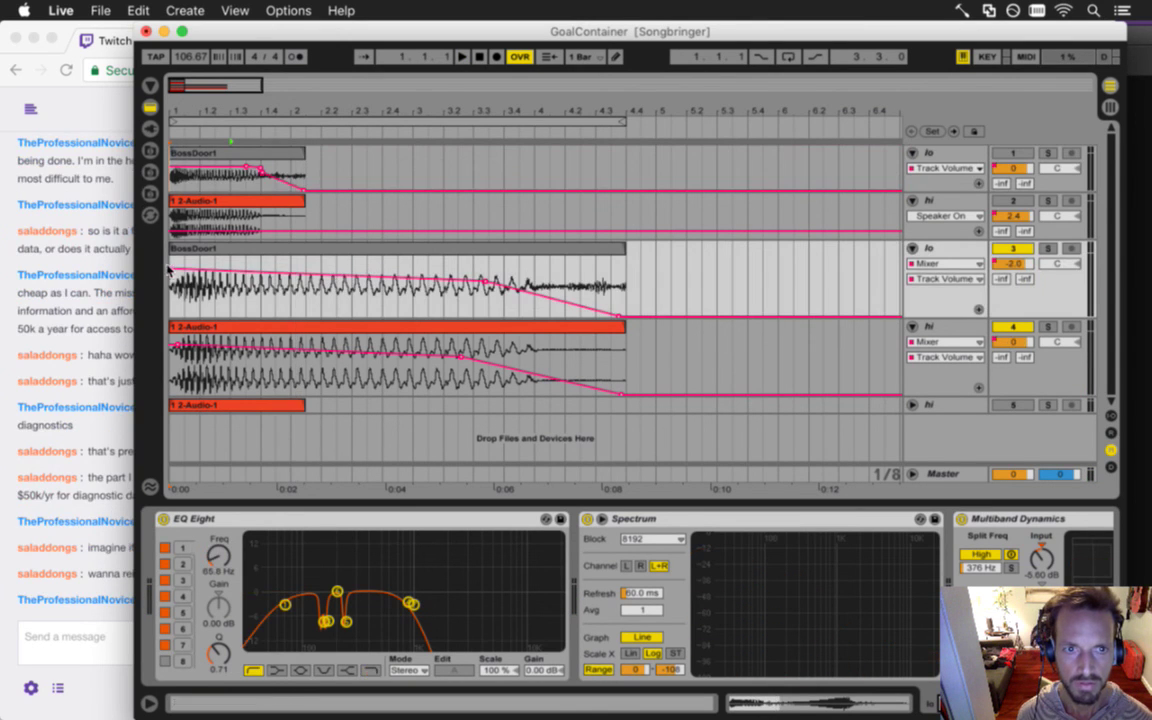
pyautogui.click(1046, 248)
pyautogui.press('space')
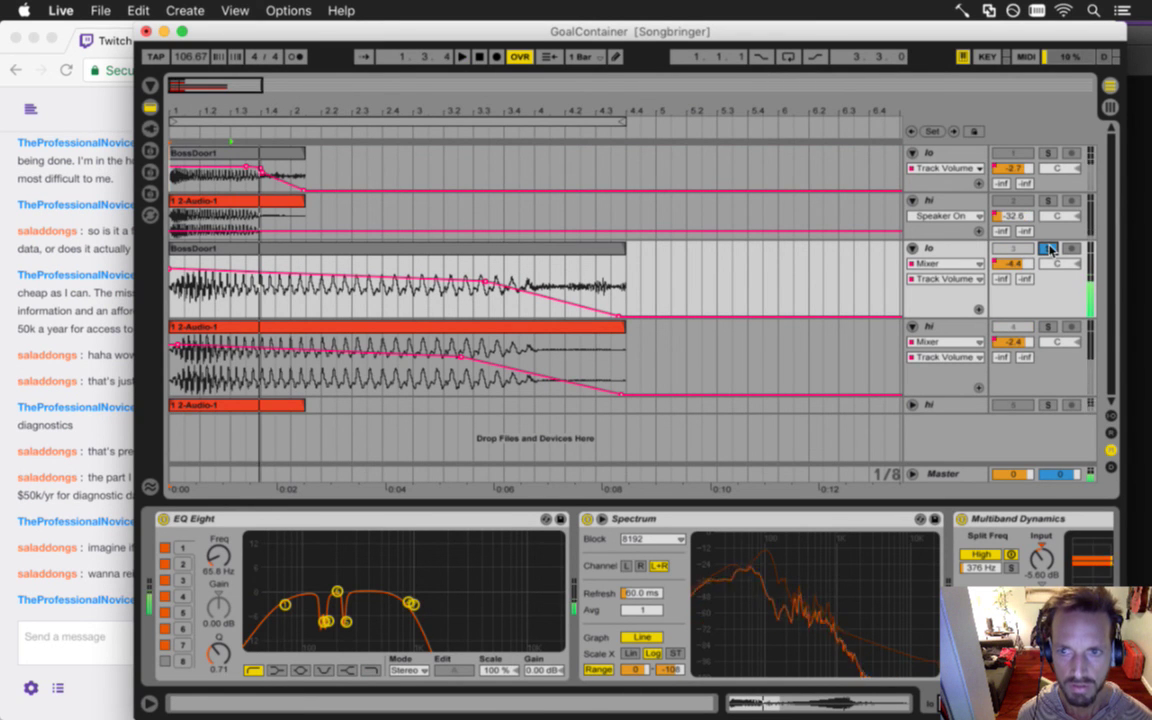
pyautogui.click(1048, 326)
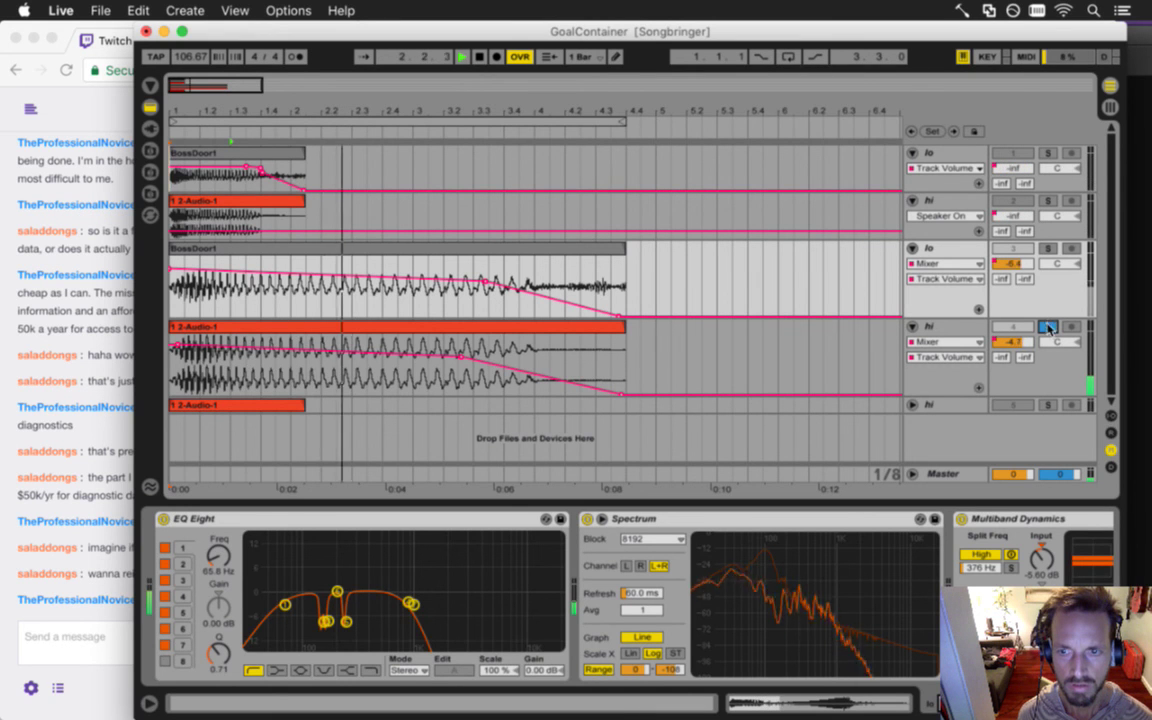
# Step: Turn the Multiband Dynamics mid input to about -24 dB and low to -17.7 dB, and raise the high split
pyautogui.hscroll(5, 630, 600)
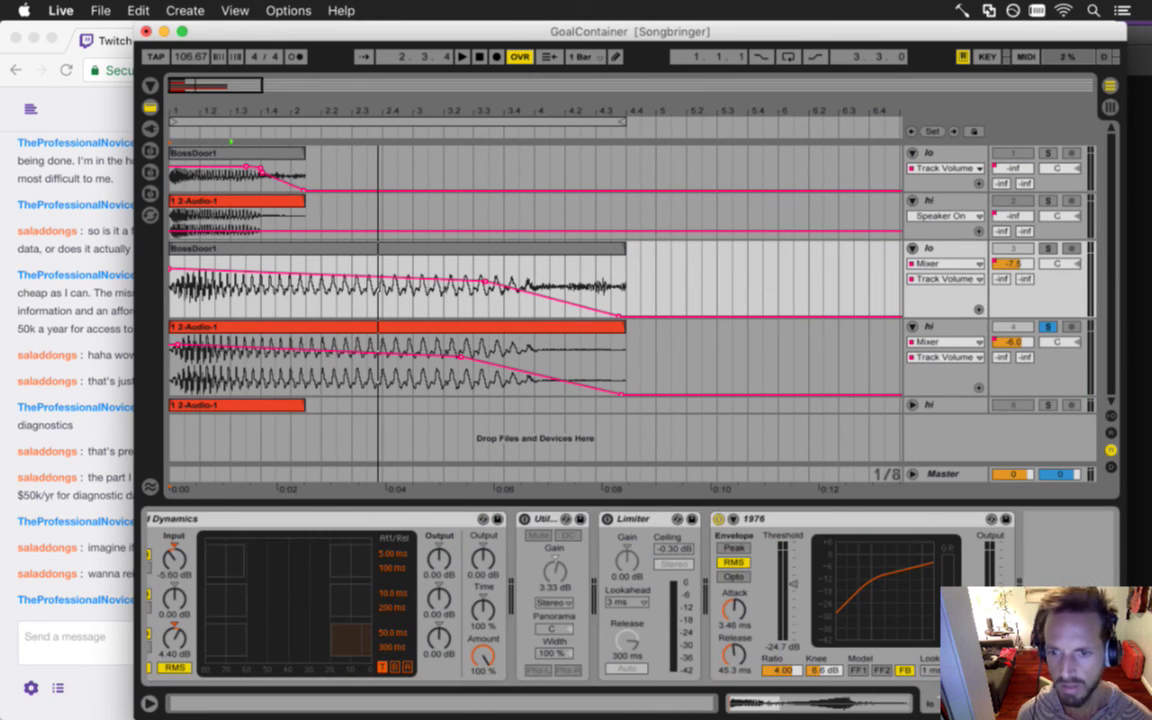
pyautogui.hscroll(-5, 742, 597)
pyautogui.press('space')
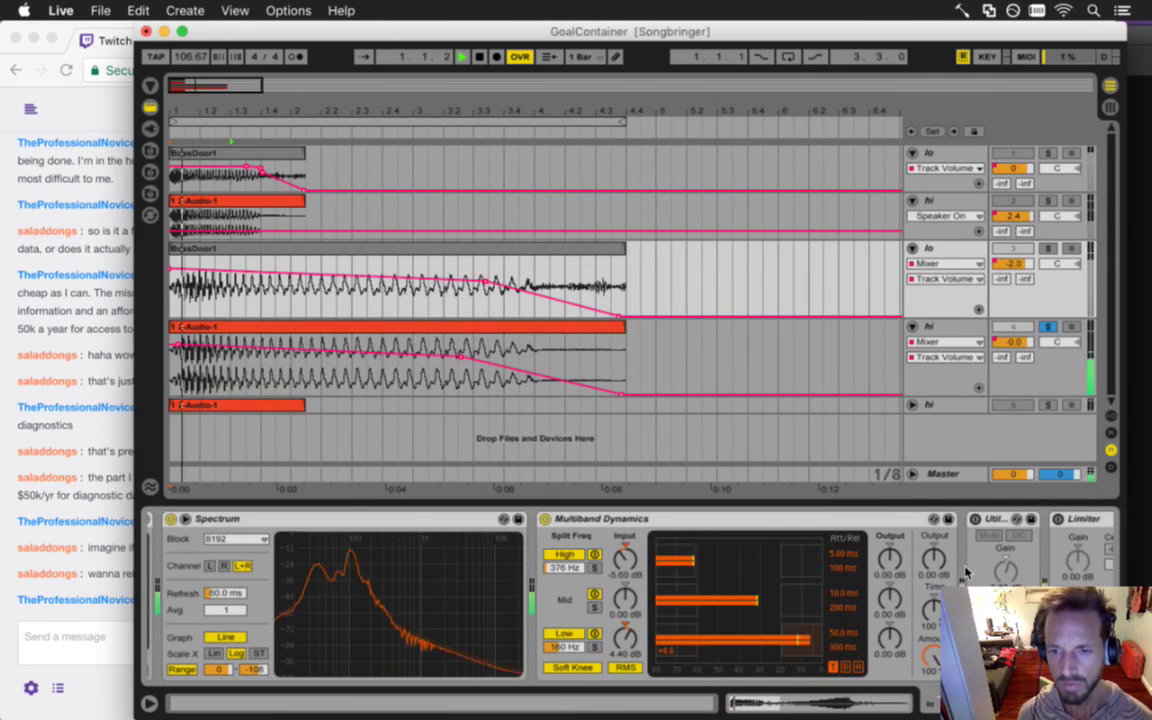
pyautogui.moveTo(625, 590); pyautogui.dragTo(625, 598)
pyautogui.press('space')
pyautogui.press('space')
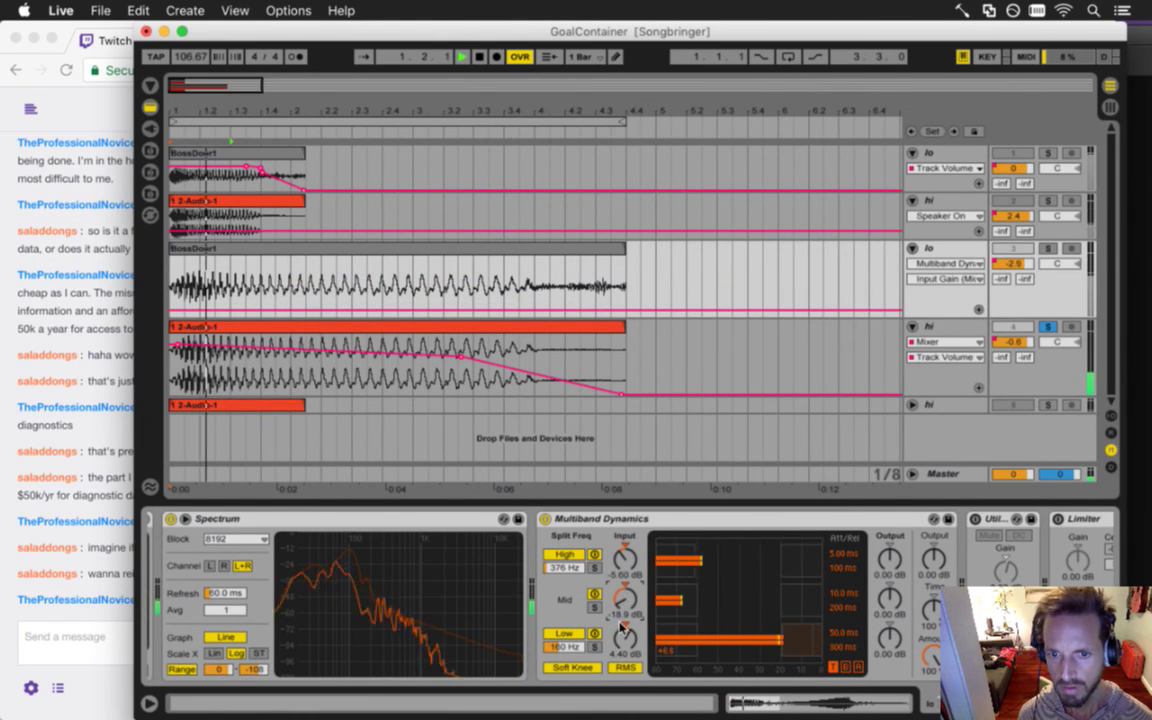
pyautogui.moveTo(627, 643); pyautogui.dragTo(627, 655)
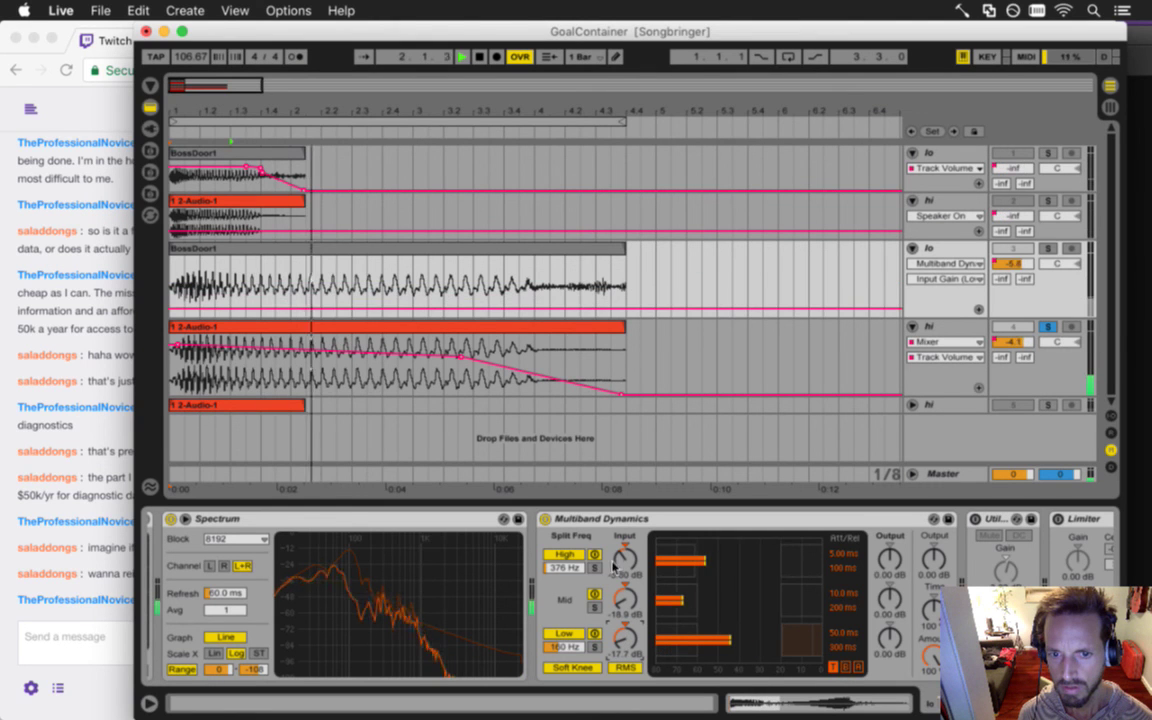
pyautogui.moveTo(566, 567); pyautogui.dragTo(622, 545)
pyautogui.moveTo(622, 600); pyautogui.dragTo(622, 615)
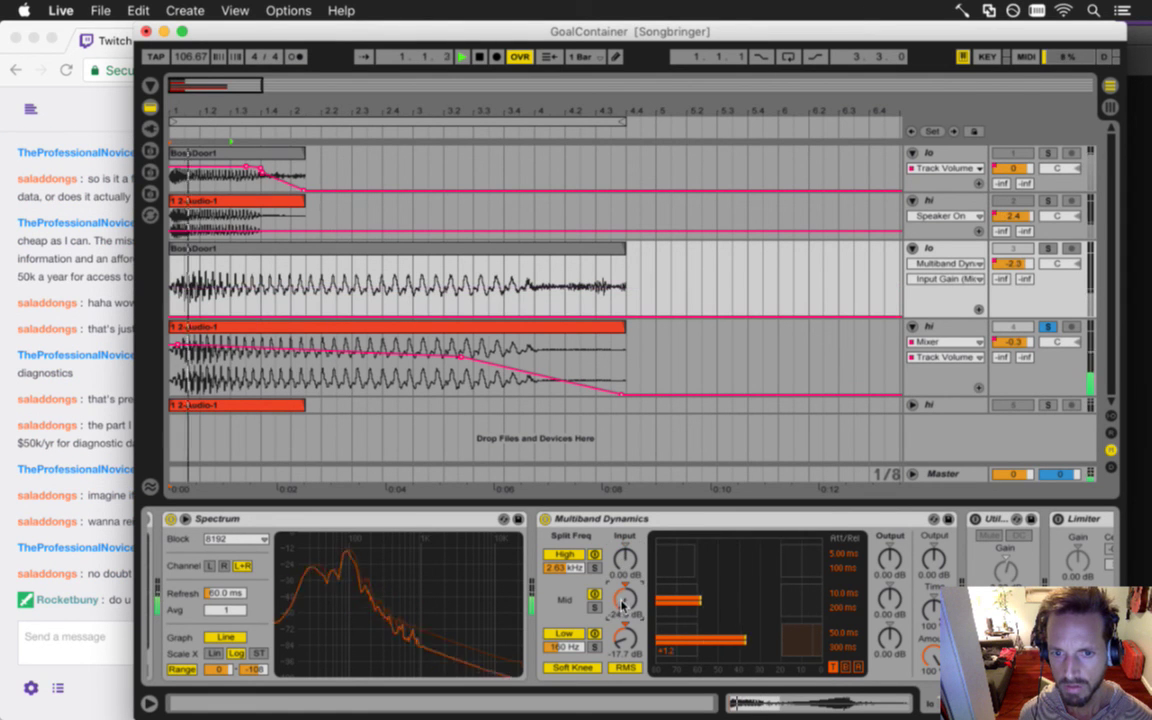
pyautogui.click(594, 594)
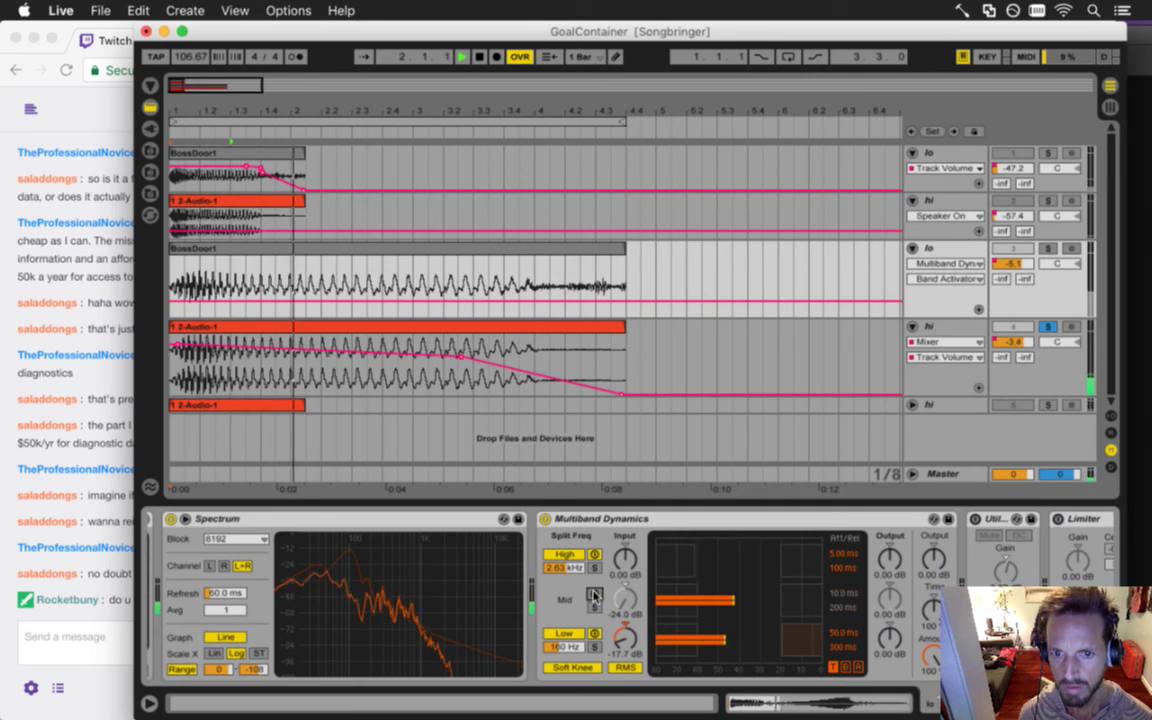
# Step: Set the low input to -24 dB and the high split to 15 kHz, then switch the device off
pyautogui.press('space')
pyautogui.moveTo(624, 627); pyautogui.dragTo(624, 633)
pyautogui.moveTo(568, 568); pyautogui.dragTo(570, 568)
pyautogui.press('space')
pyautogui.press('space')
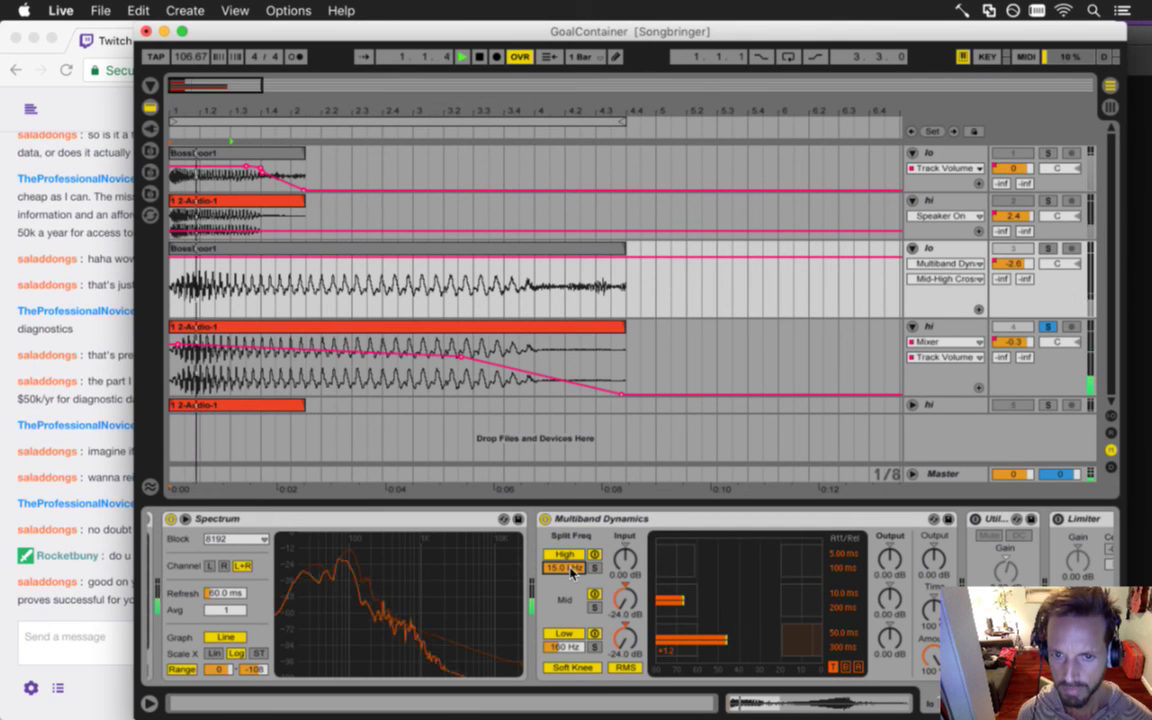
pyautogui.click(546, 520)
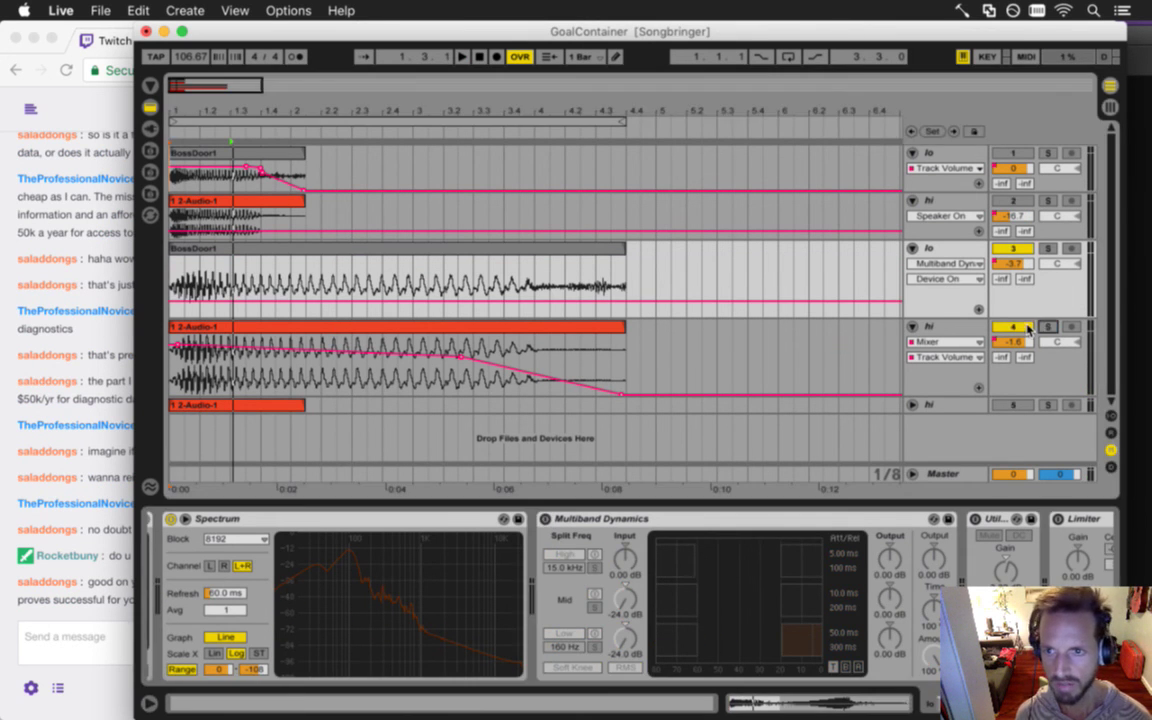
pyautogui.click(1030, 330)
pyautogui.click(1013, 154)
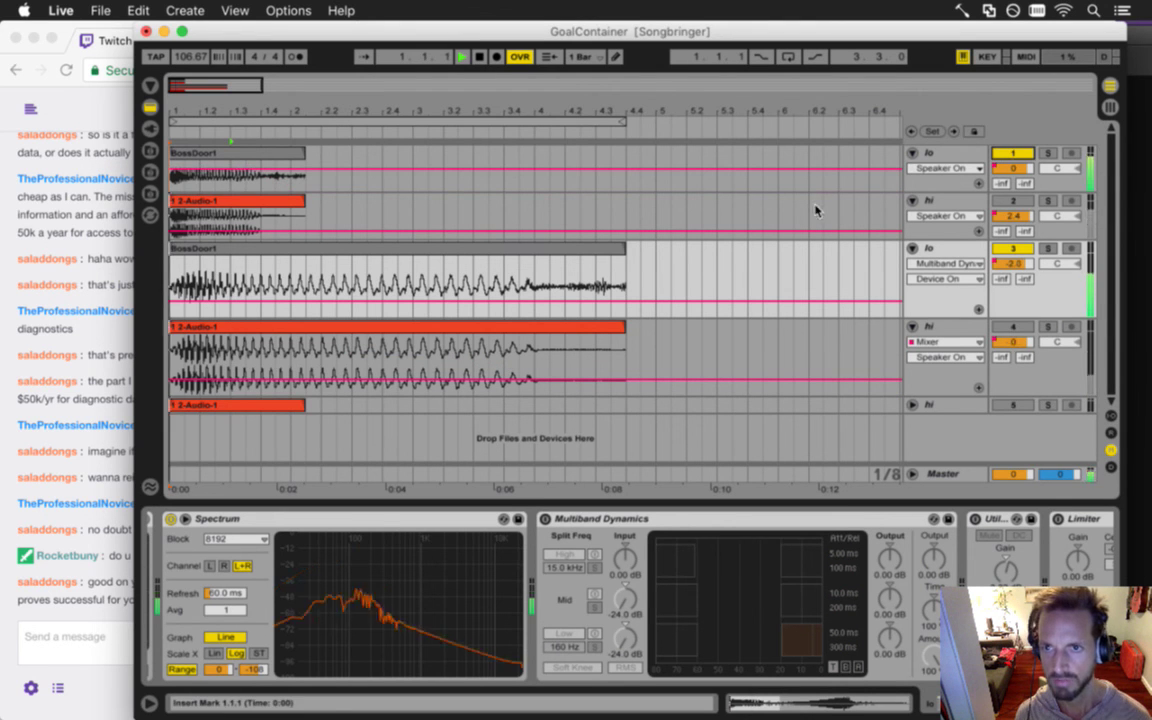
pyautogui.press('space')
pyautogui.click(1013, 154)
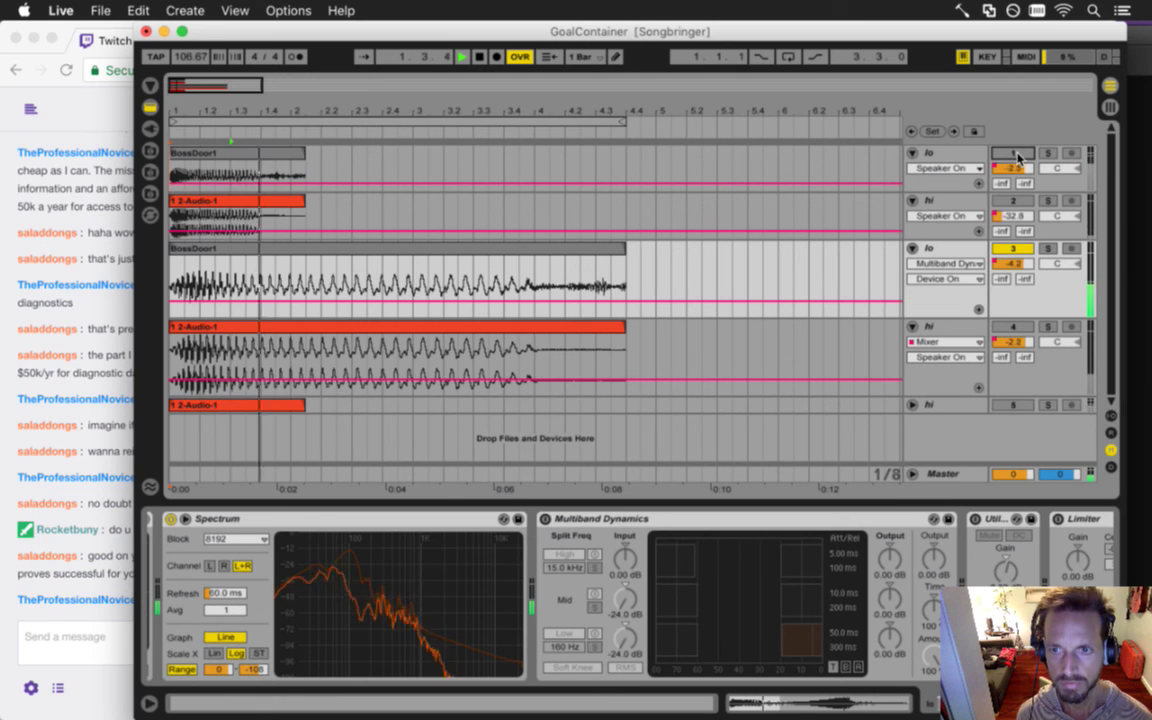
pyautogui.click(945, 263)
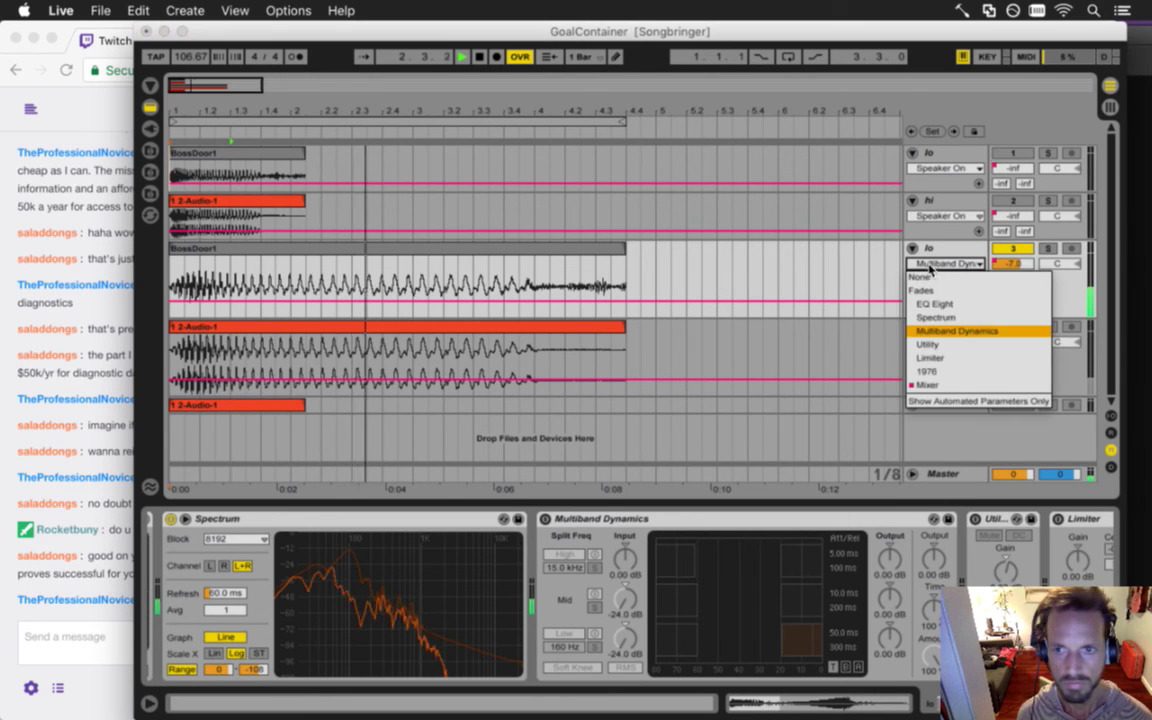
pyautogui.click(940, 283)
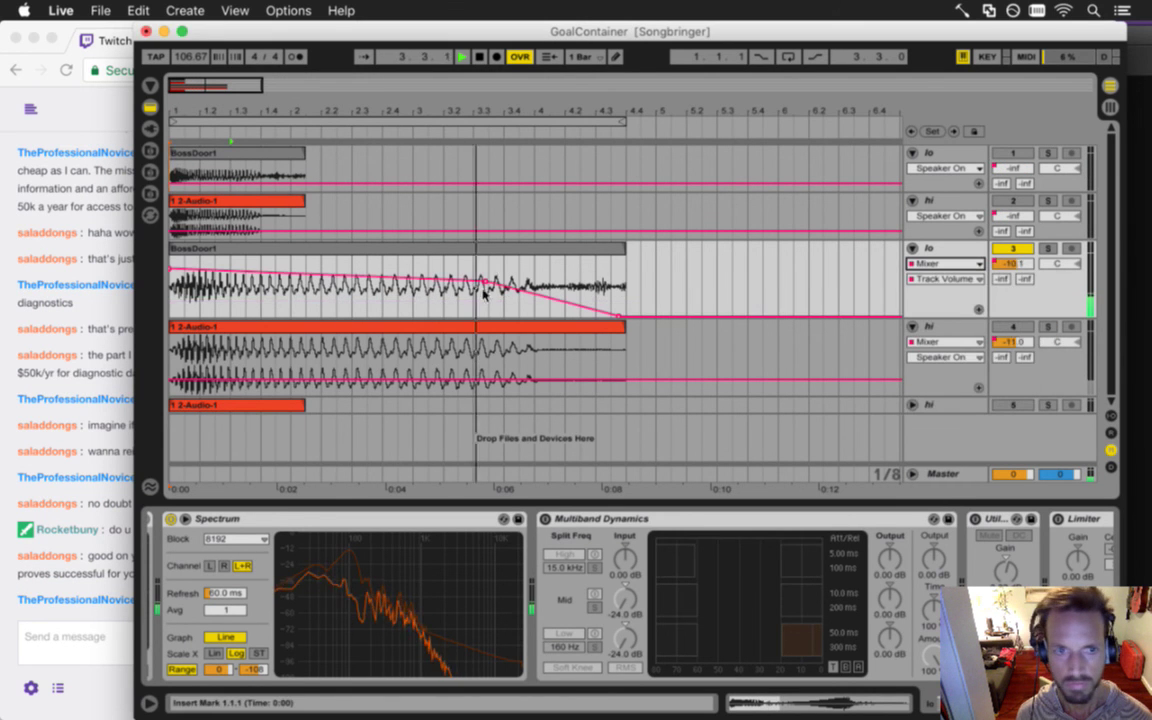
pyautogui.press('space')
pyautogui.press('space')
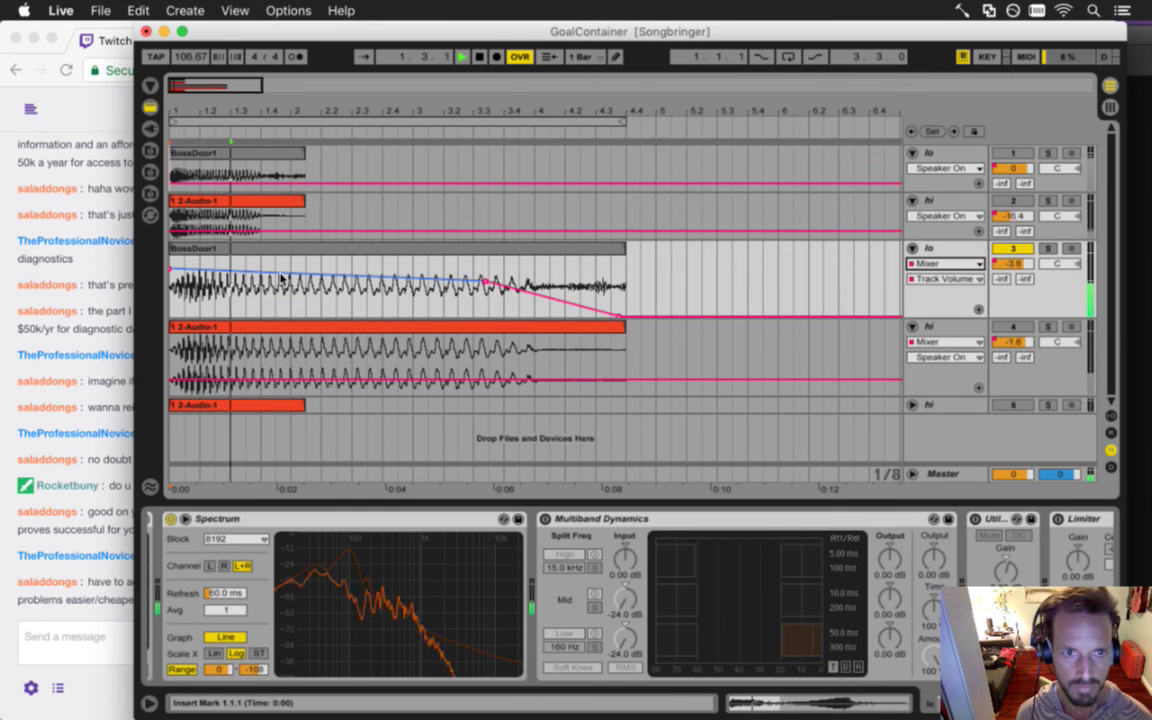
pyautogui.click(230, 272)
pyautogui.moveTo(274, 278)
pyautogui.mouseDown()
pyautogui.moveTo(272, 316)
pyautogui.moveTo(276, 285)
pyautogui.mouseUp()
pyautogui.moveTo(483, 285); pyautogui.dragTo(488, 286)
pyautogui.press('space')
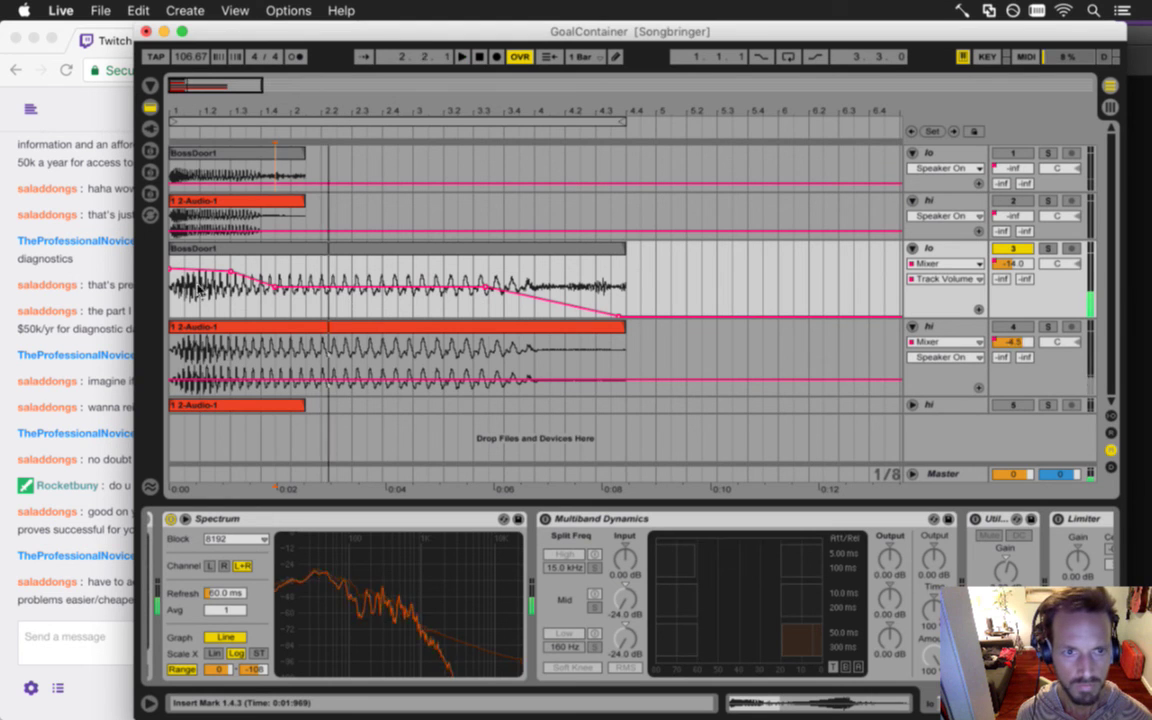
pyautogui.click(172, 280)
pyautogui.press('space')
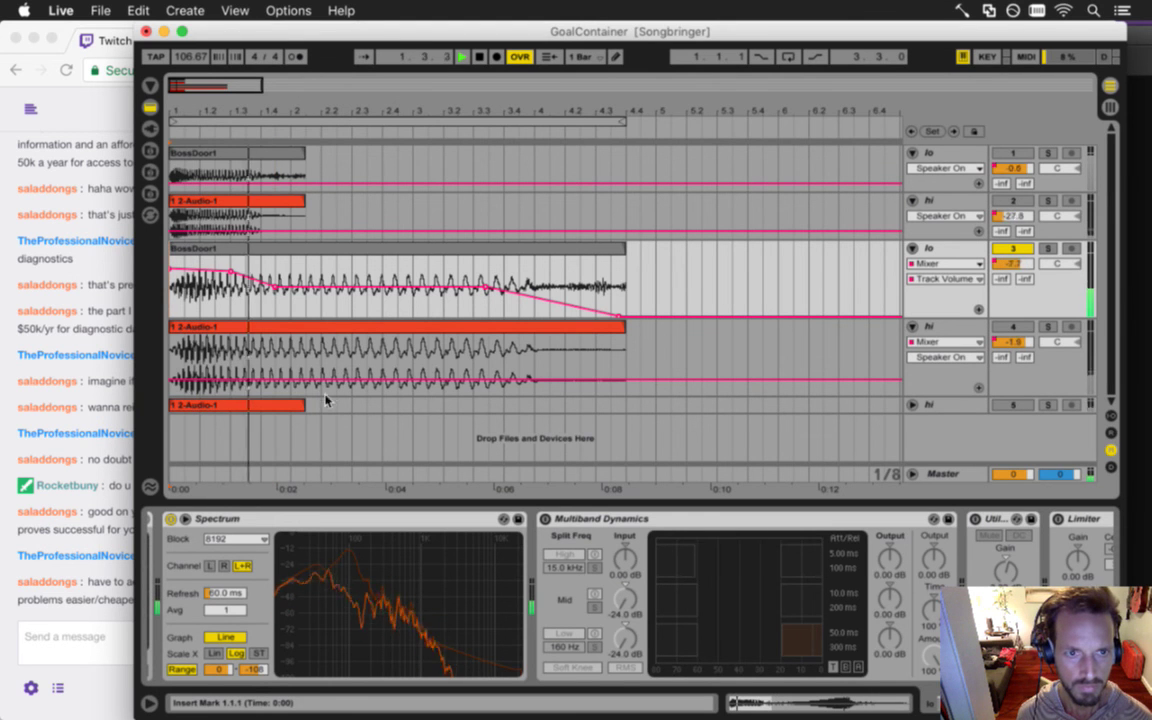
pyautogui.click(488, 286)
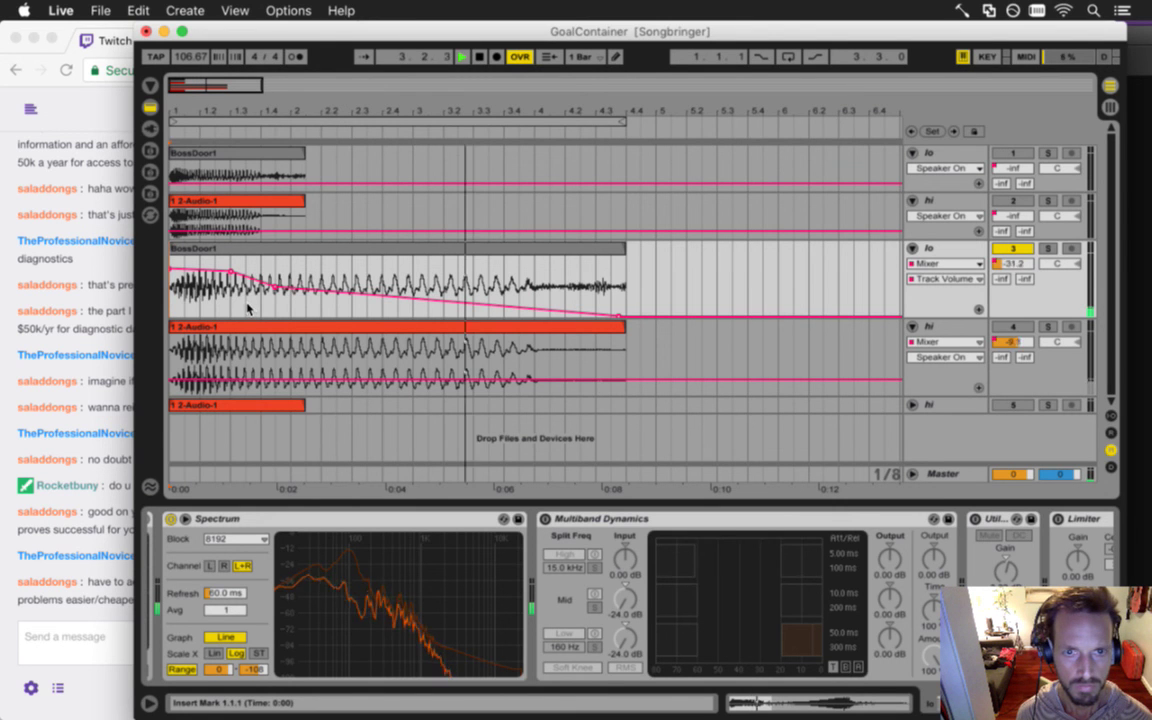
pyautogui.press('space')
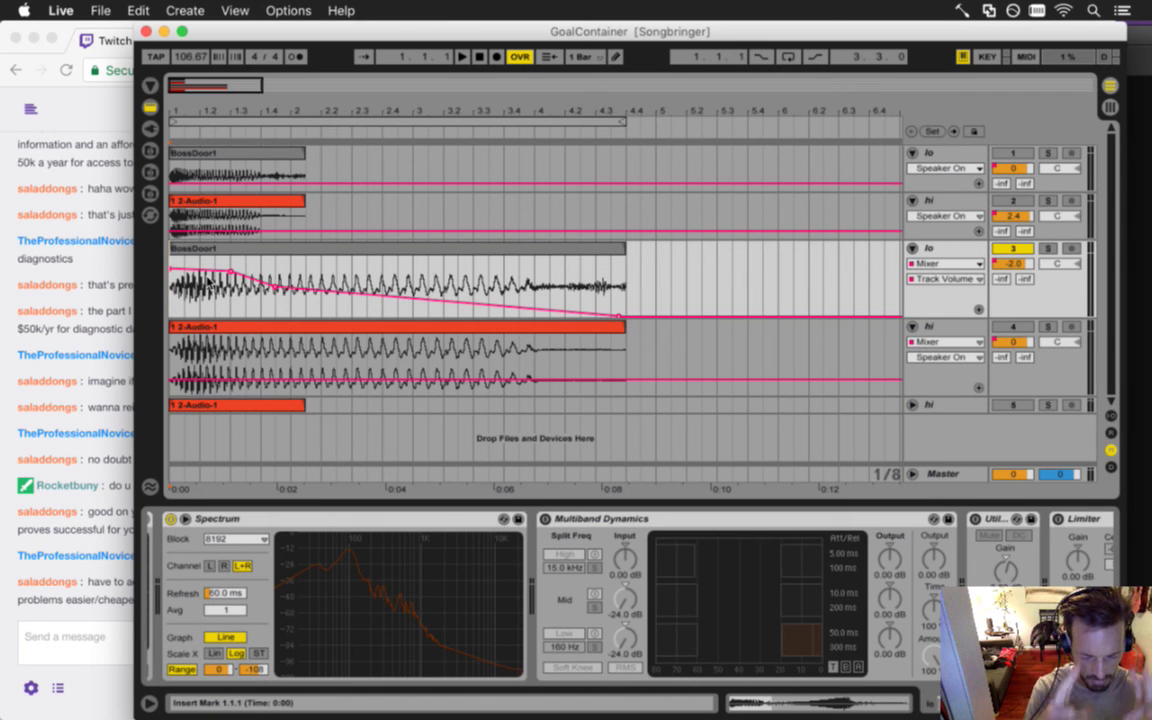
# Step: Select the BossDoor1 clip on track 3 and fold tracks 4, 2 and 1
pyautogui.click(268, 258)
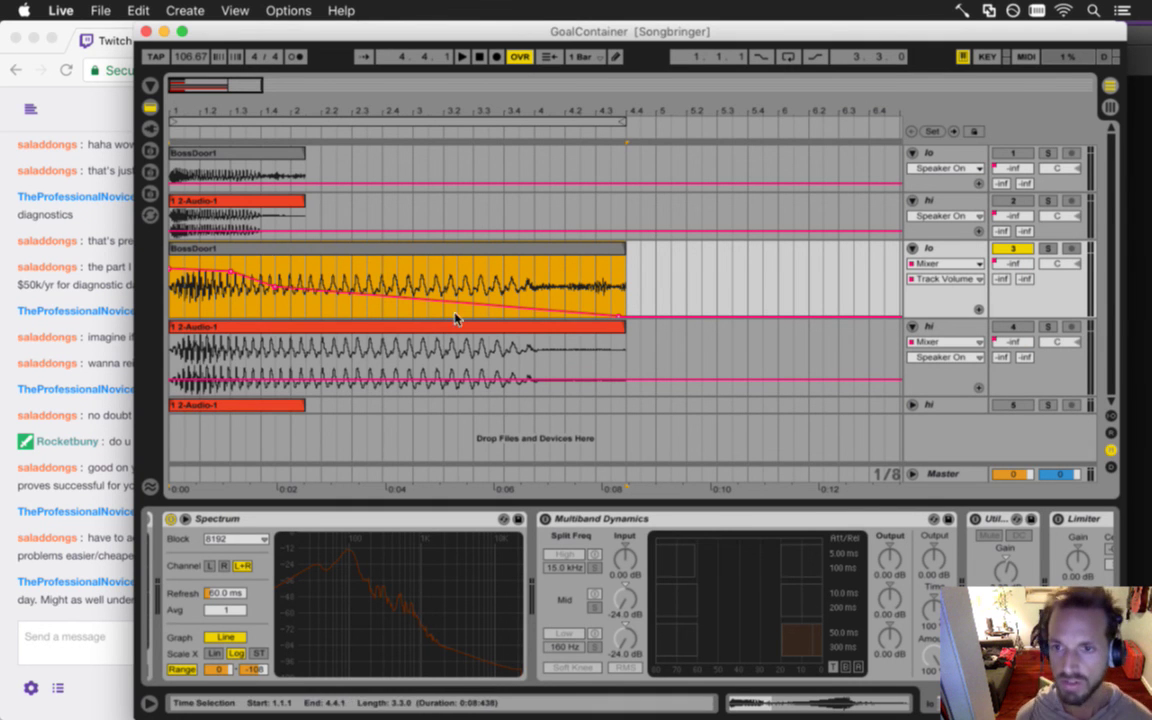
pyautogui.click(913, 329)
pyautogui.click(913, 202)
pyautogui.click(911, 153)
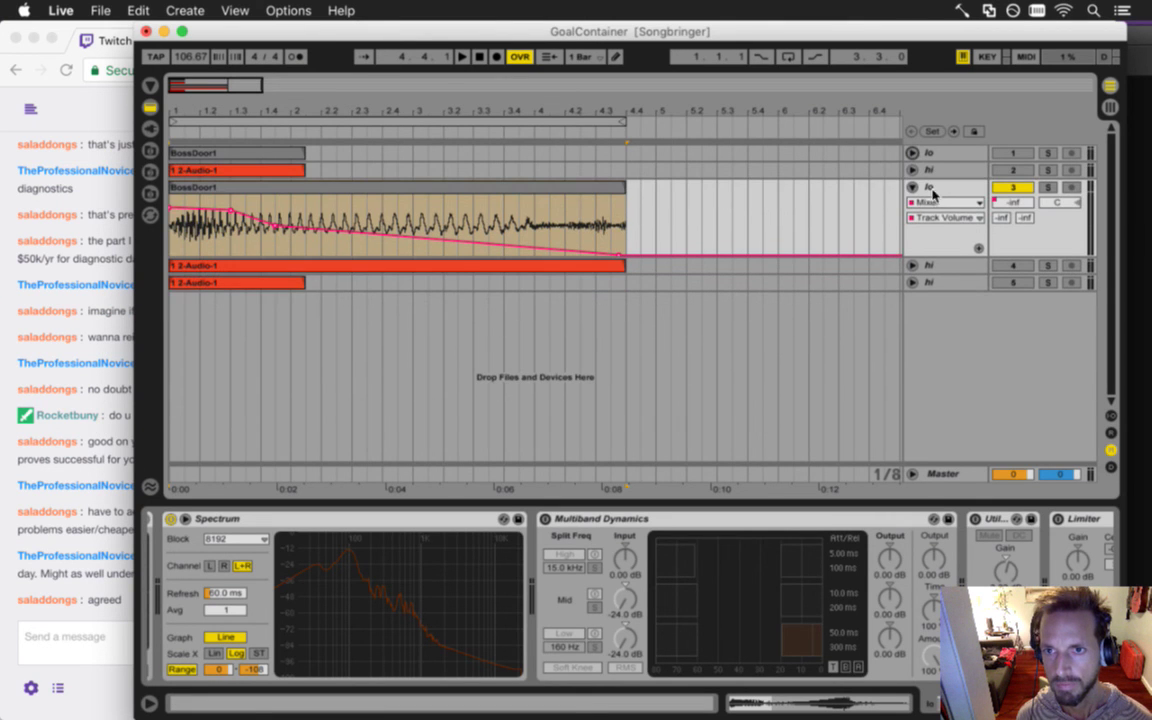
# Step: Insert a new MIDI track below the audio tracks and show the Live Devices list
pyautogui.rightClick(945, 308)
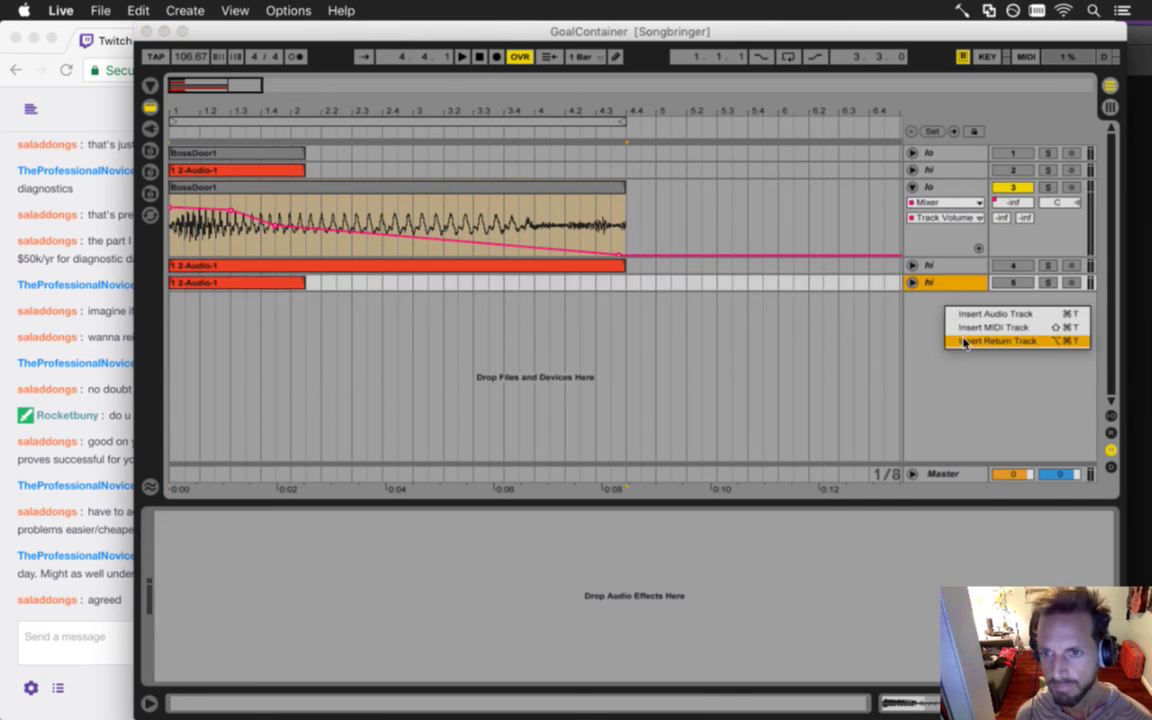
pyautogui.click(966, 325)
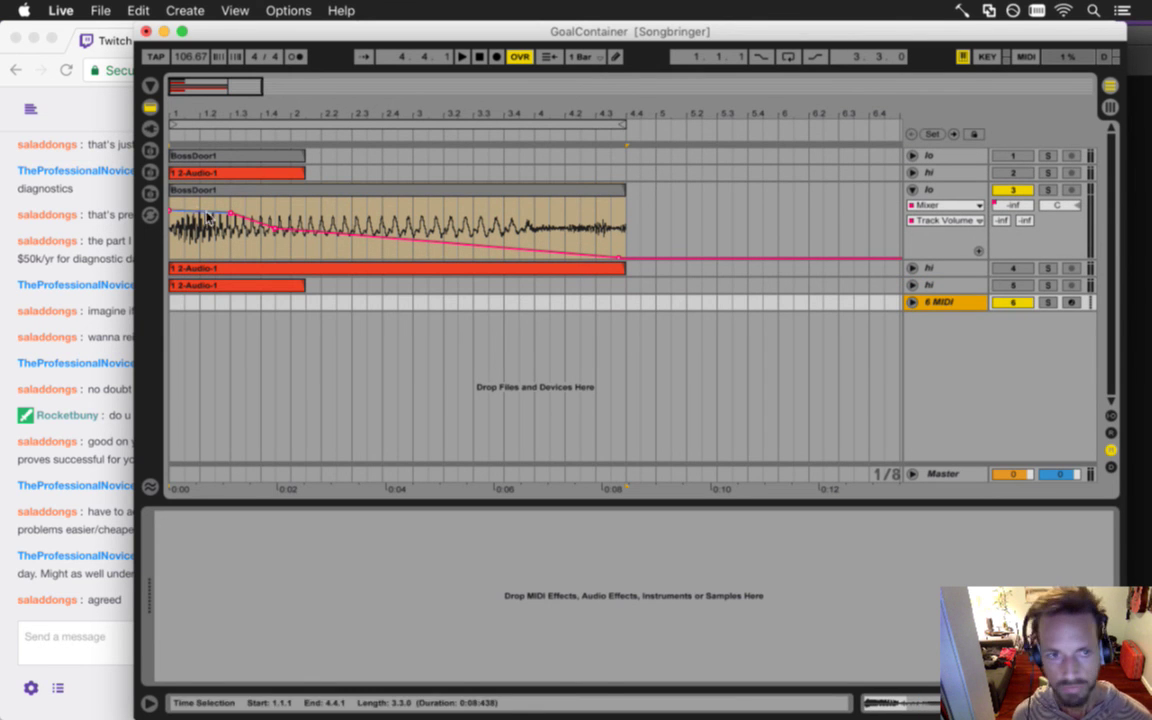
pyautogui.click(150, 107)
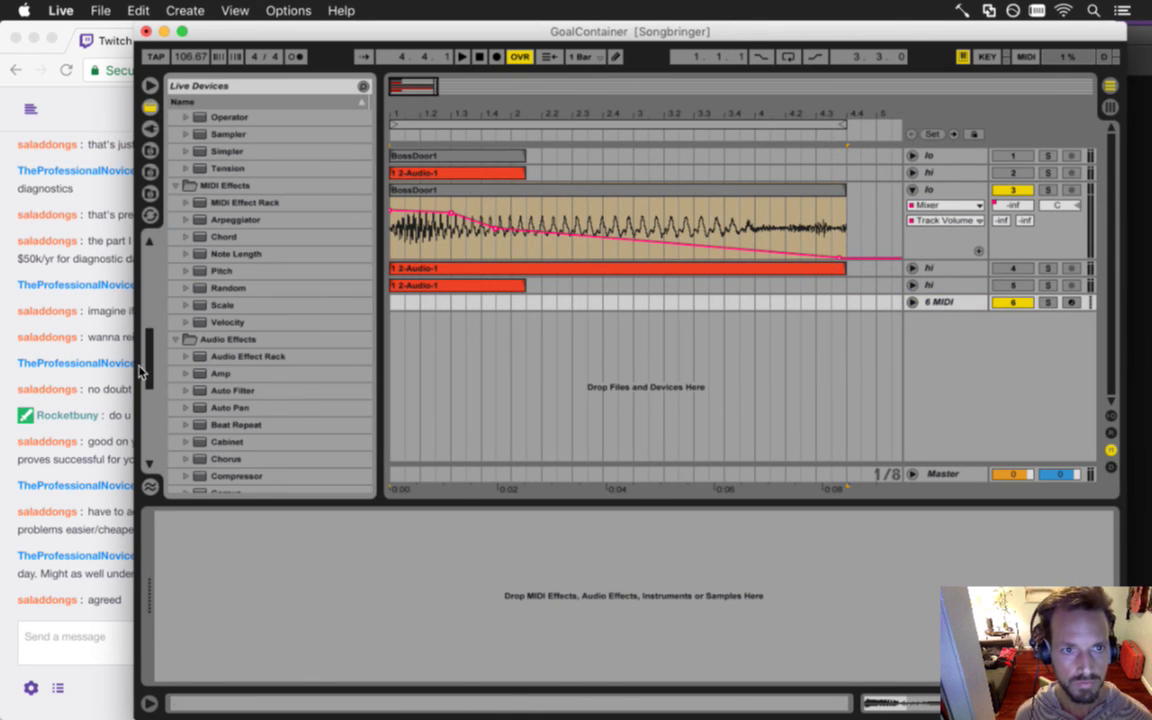
pyautogui.click(120, 587)
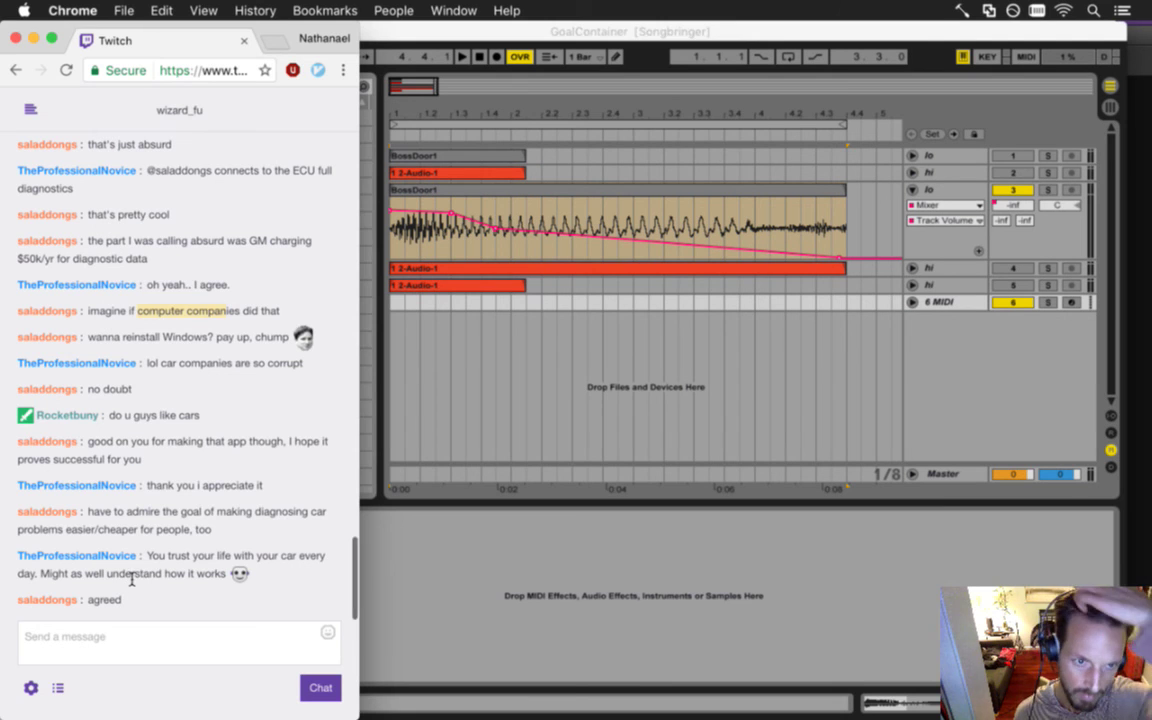
# Step: Read the latest Twitch chat messages, including the one about understanding your car, then return to Live
pyautogui.tripleClick(196, 531)
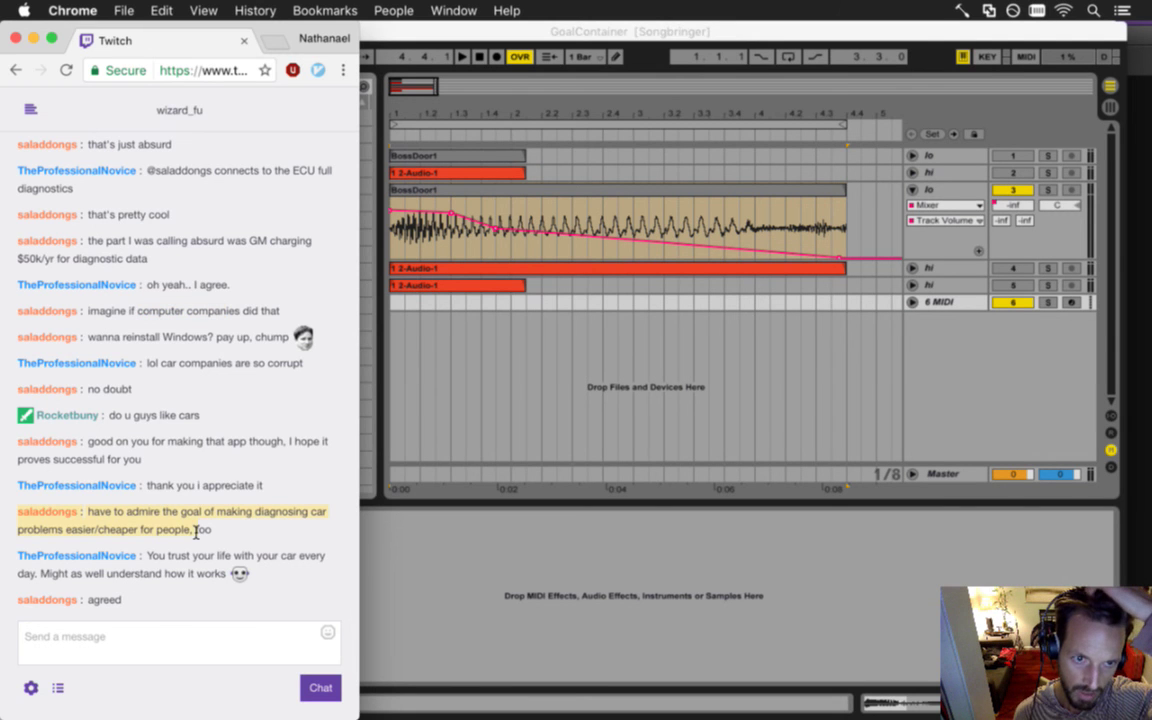
pyautogui.moveTo(149, 436); pyautogui.dragTo(205, 505)
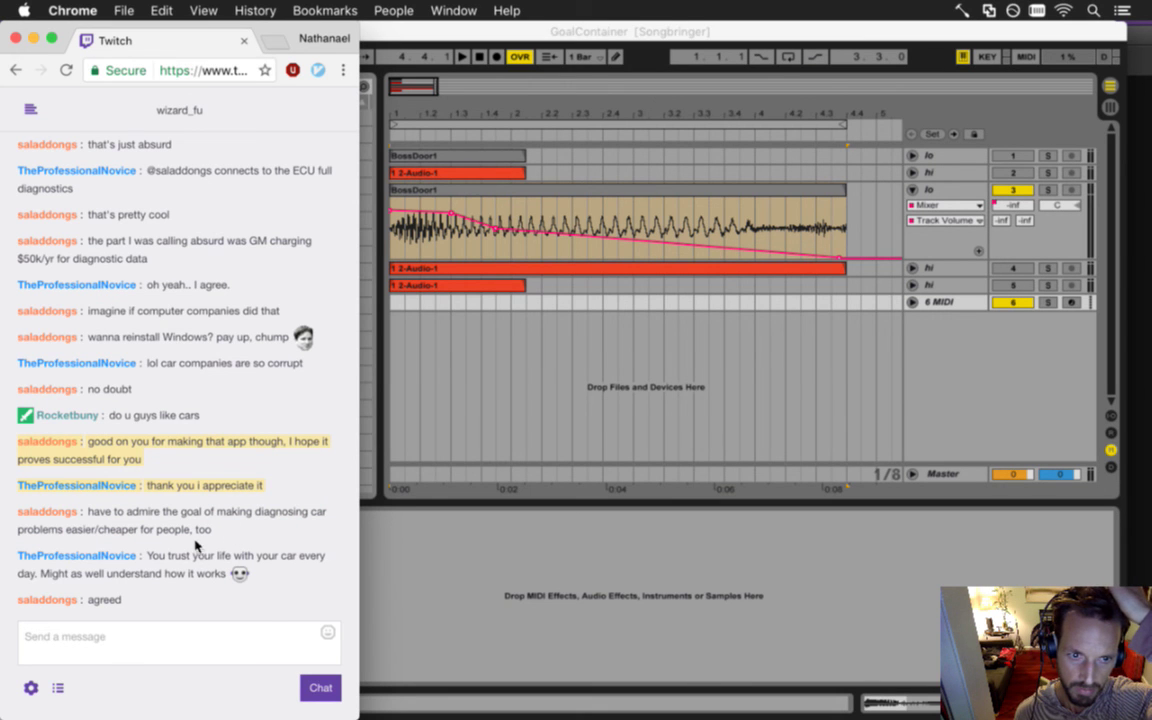
pyautogui.moveTo(190, 555); pyautogui.dragTo(220, 588)
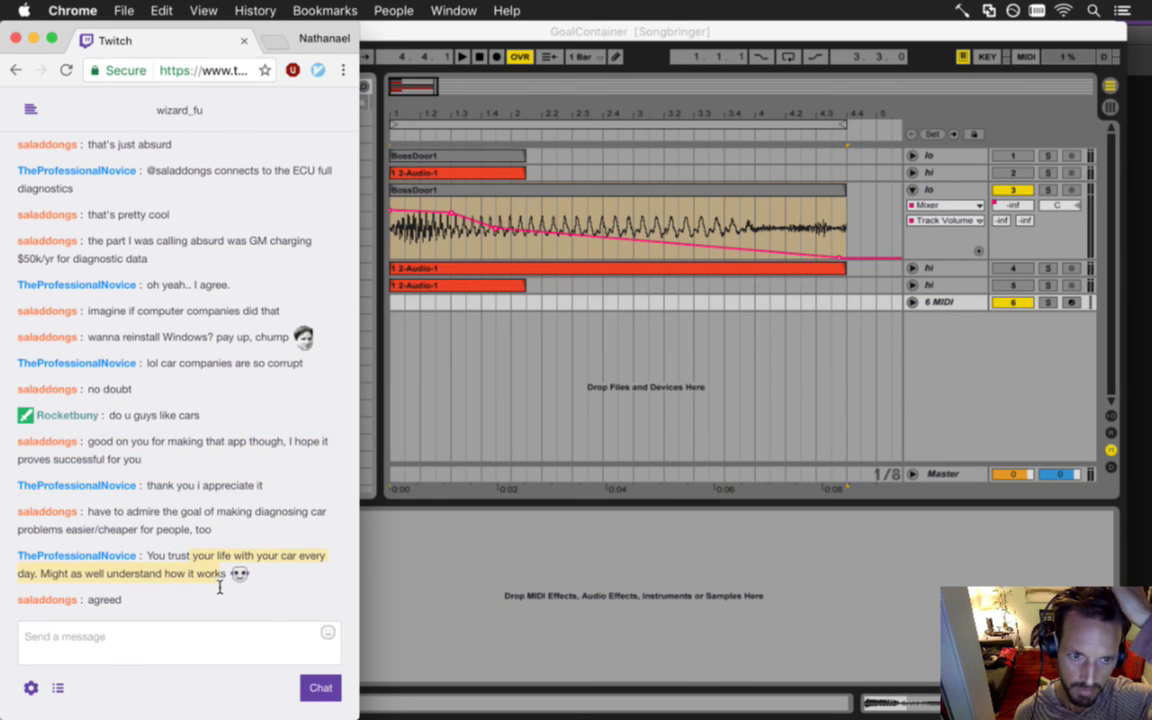
pyautogui.click(484, 430)
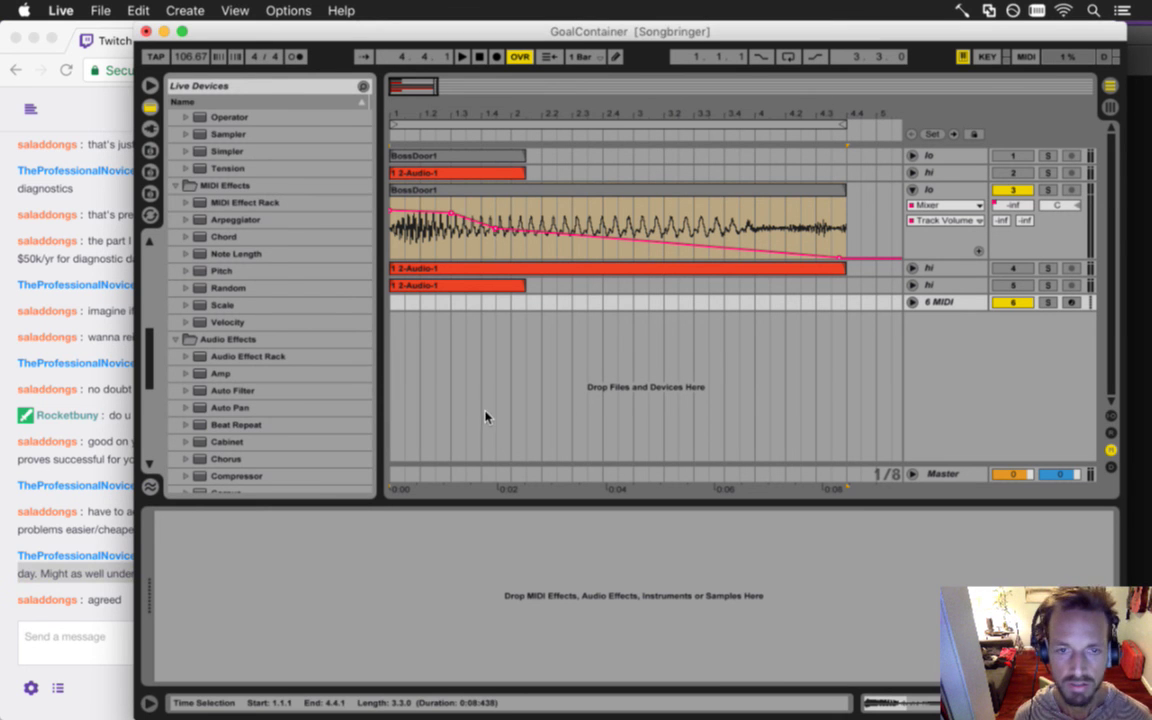
# Step: Load the Square instrument preset onto the new MIDI track and move the oscilloscope window aside
pyautogui.scroll(5, 230, 260)
pyautogui.scroll(5, 200, 255)
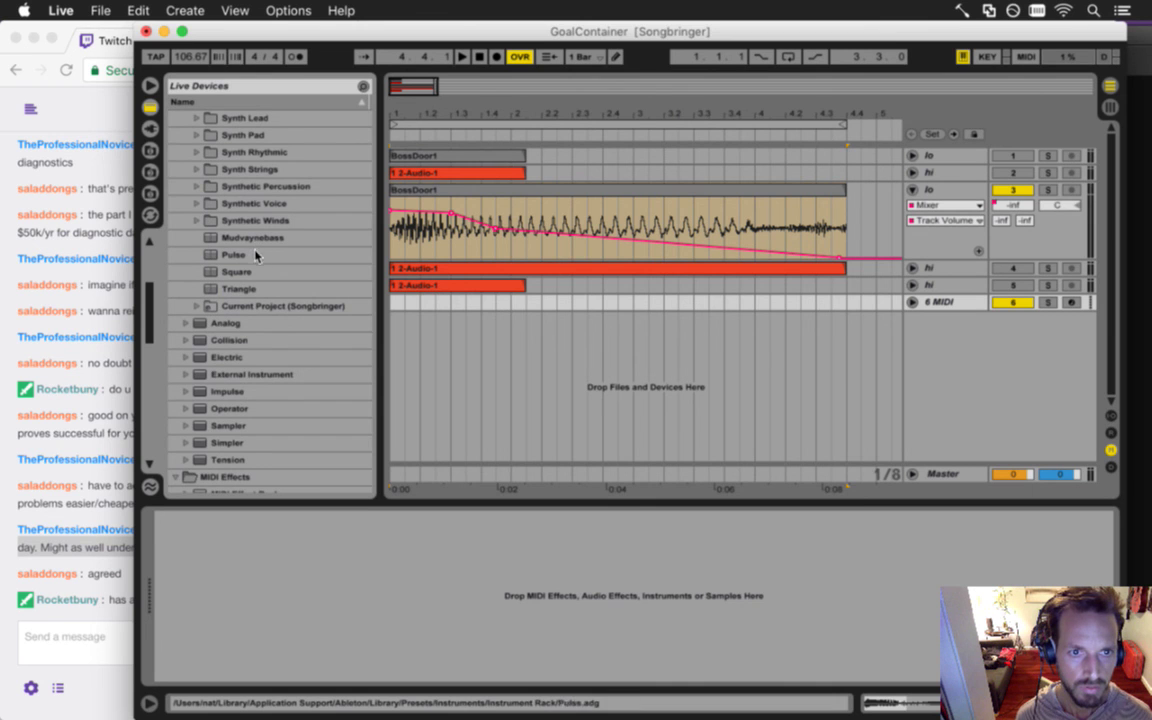
pyautogui.click(236, 271)
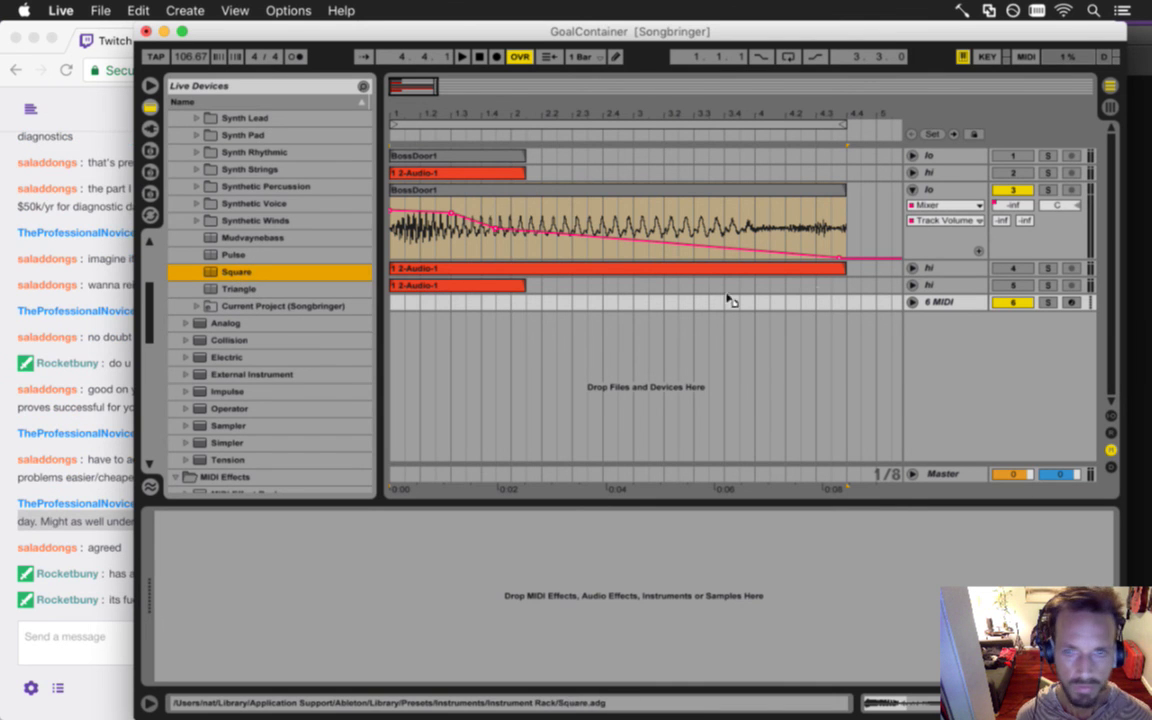
pyautogui.moveTo(950, 310); pyautogui.dragTo(948, 306)
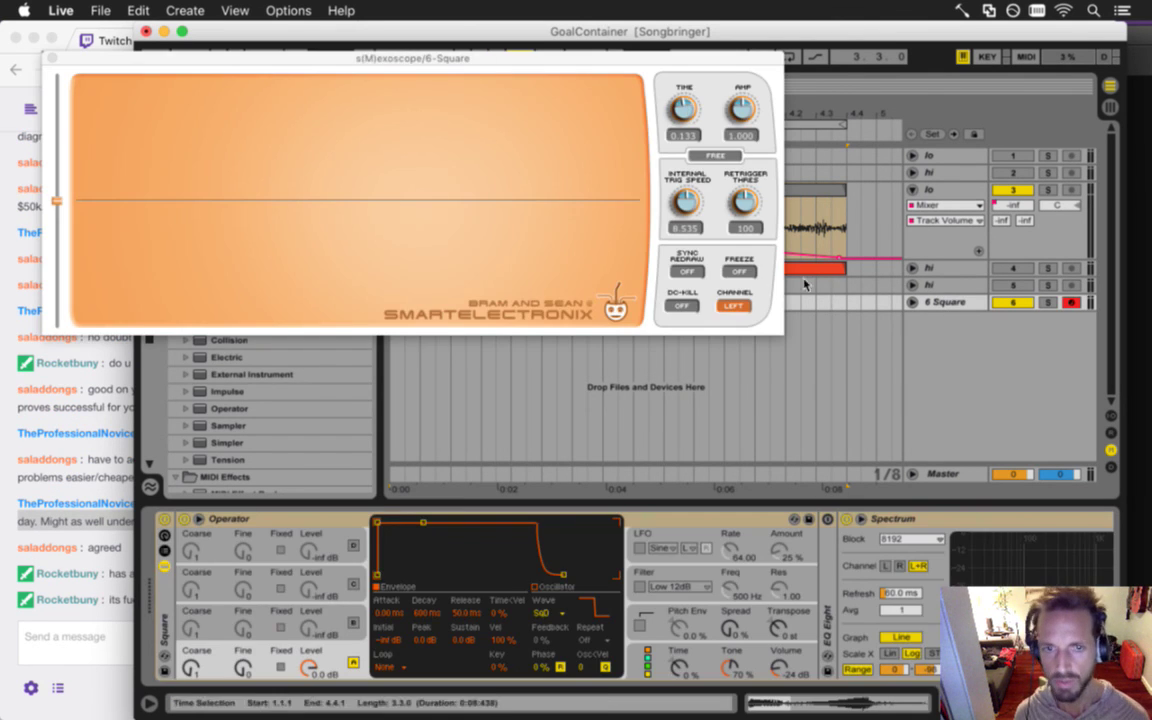
pyautogui.moveTo(489, 62); pyautogui.dragTo(668, 404)
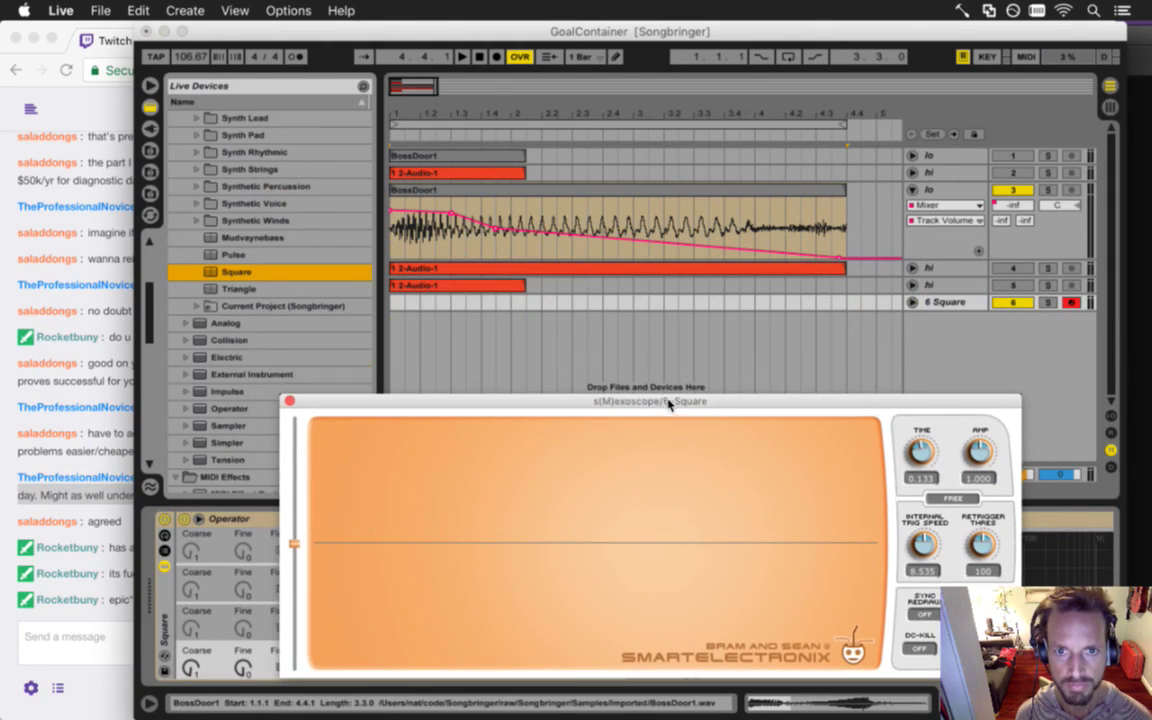
pyautogui.click(393, 308)
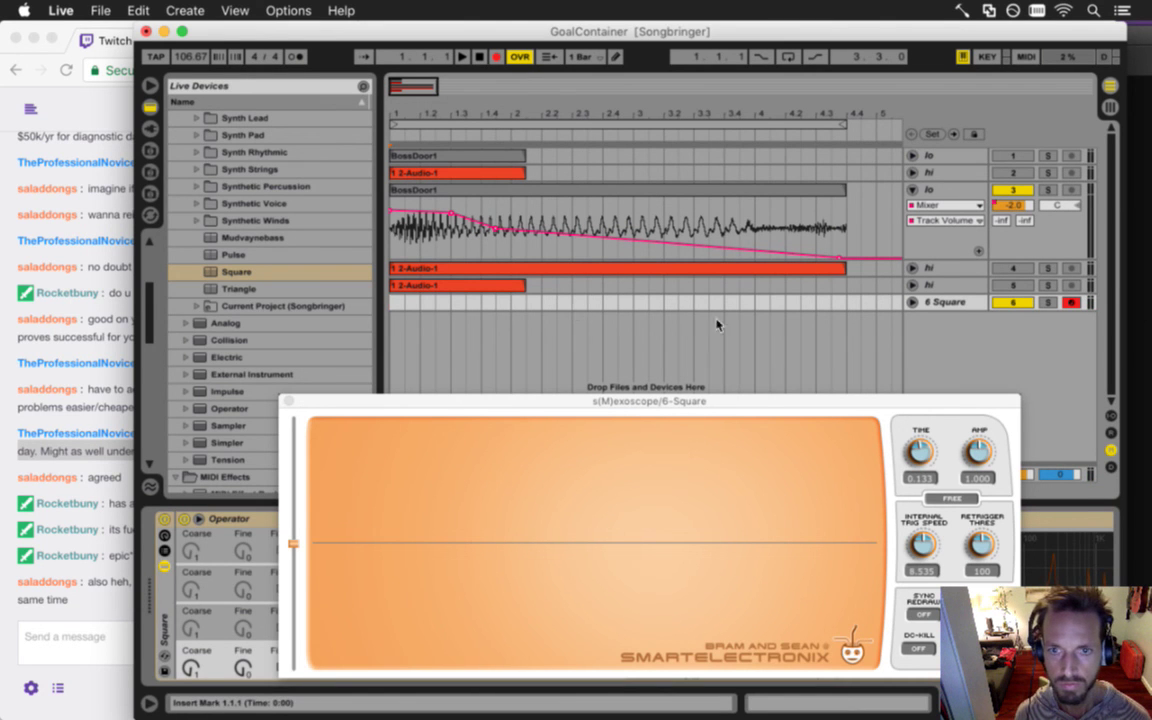
# Step: Unfold the 6 Square track and lower its volume to about -6 dB
pyautogui.click(911, 302)
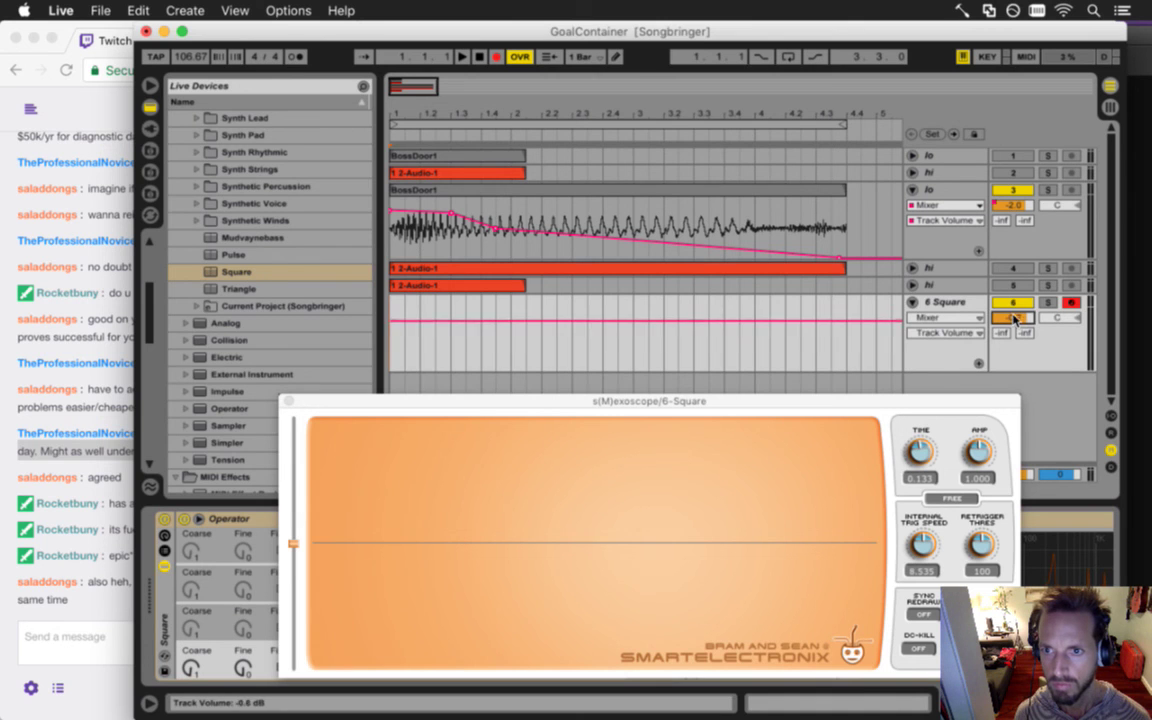
pyautogui.moveTo(1015, 319); pyautogui.dragTo(1015, 330)
pyautogui.moveTo(680, 404); pyautogui.dragTo(705, 323)
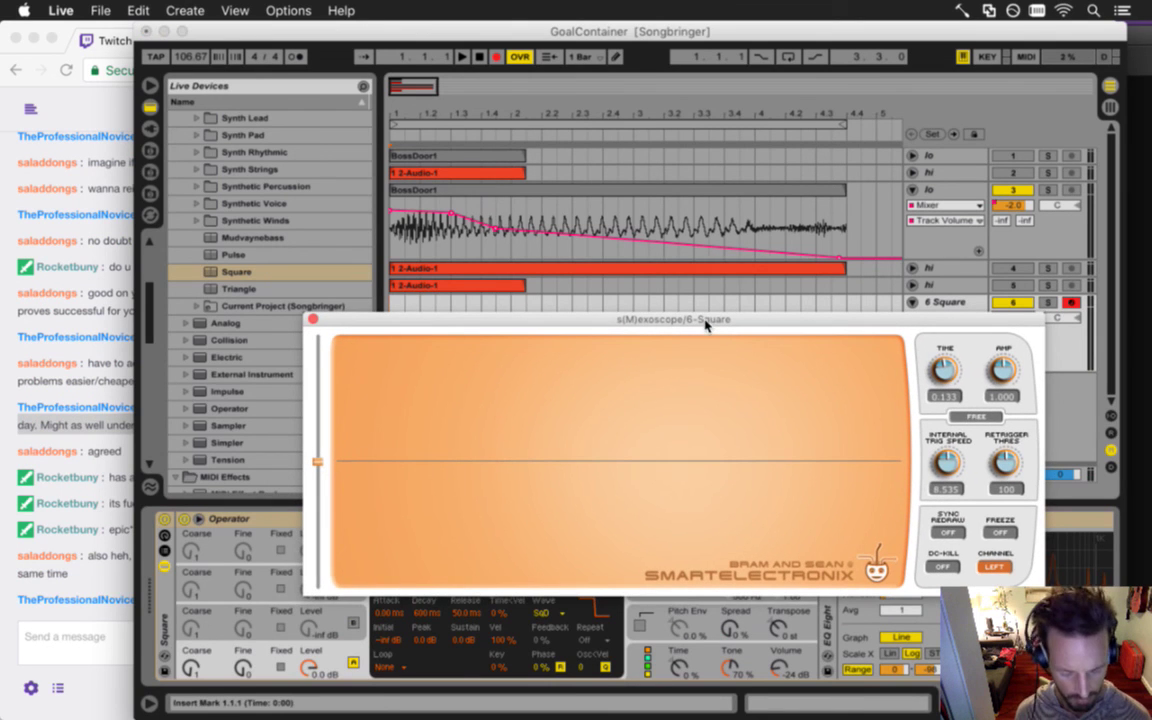
# Step: Audition the square synth and shift the computer-keyboard octave up to C3–D4
pyautogui.press('z')
pyautogui.press('a')
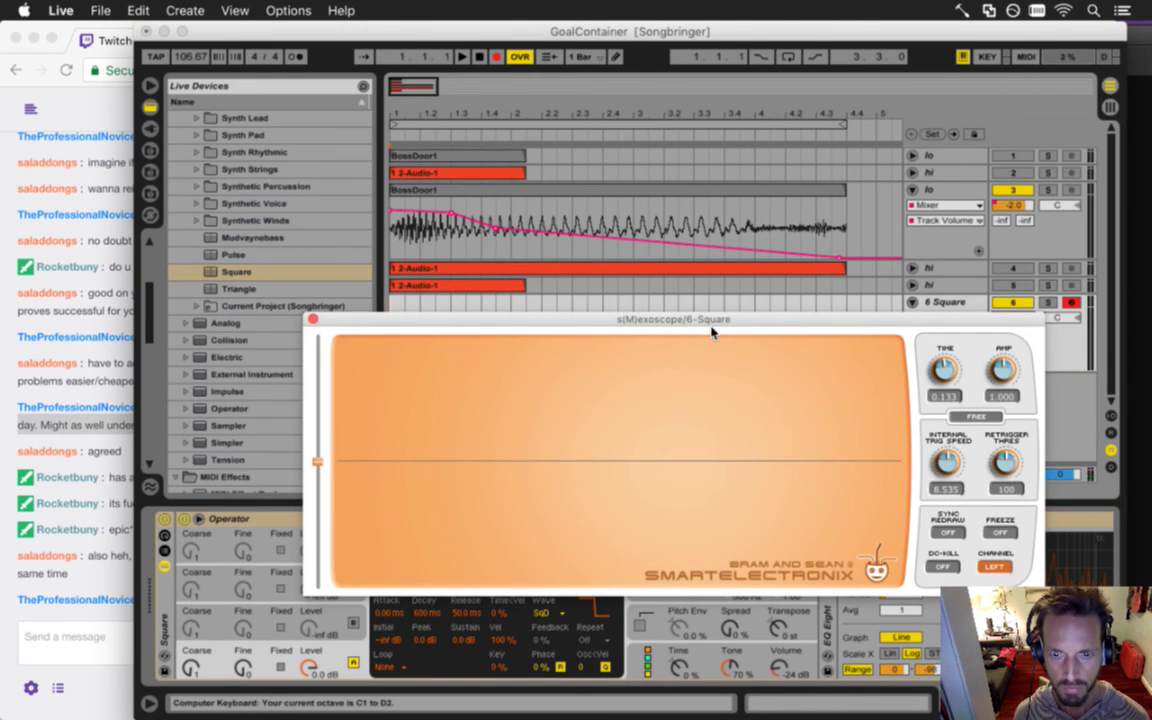
pyautogui.press('x')
pyautogui.press('a')
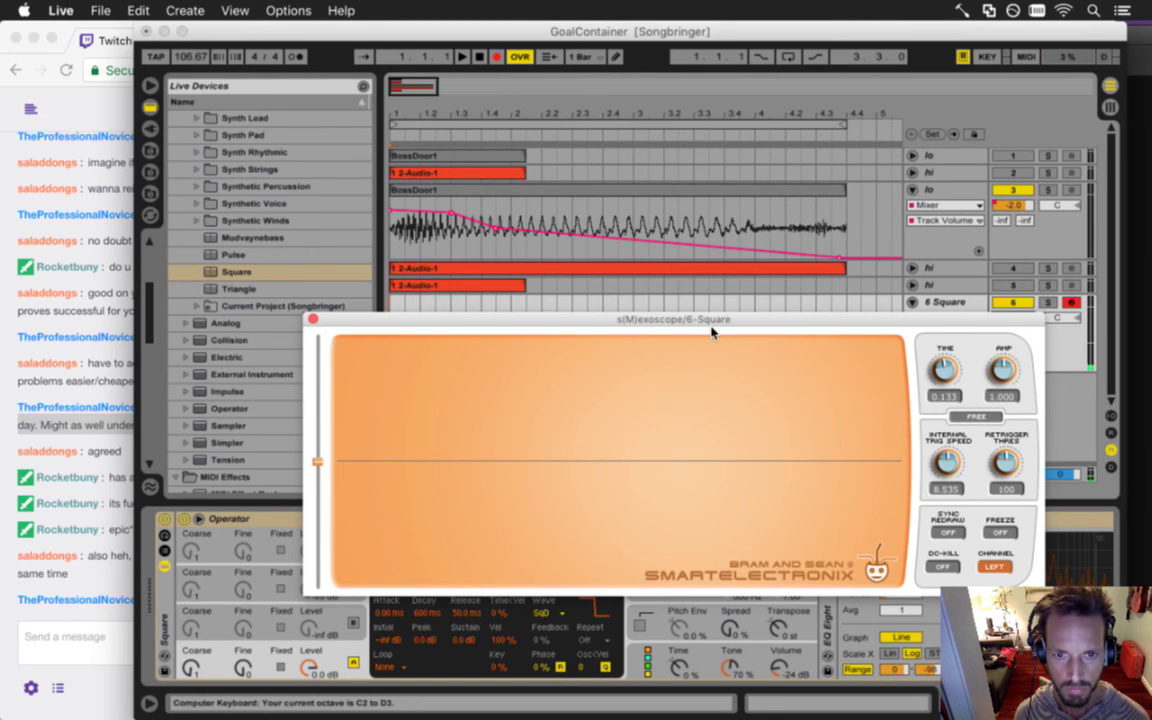
pyautogui.press('x')
pyautogui.press('a')
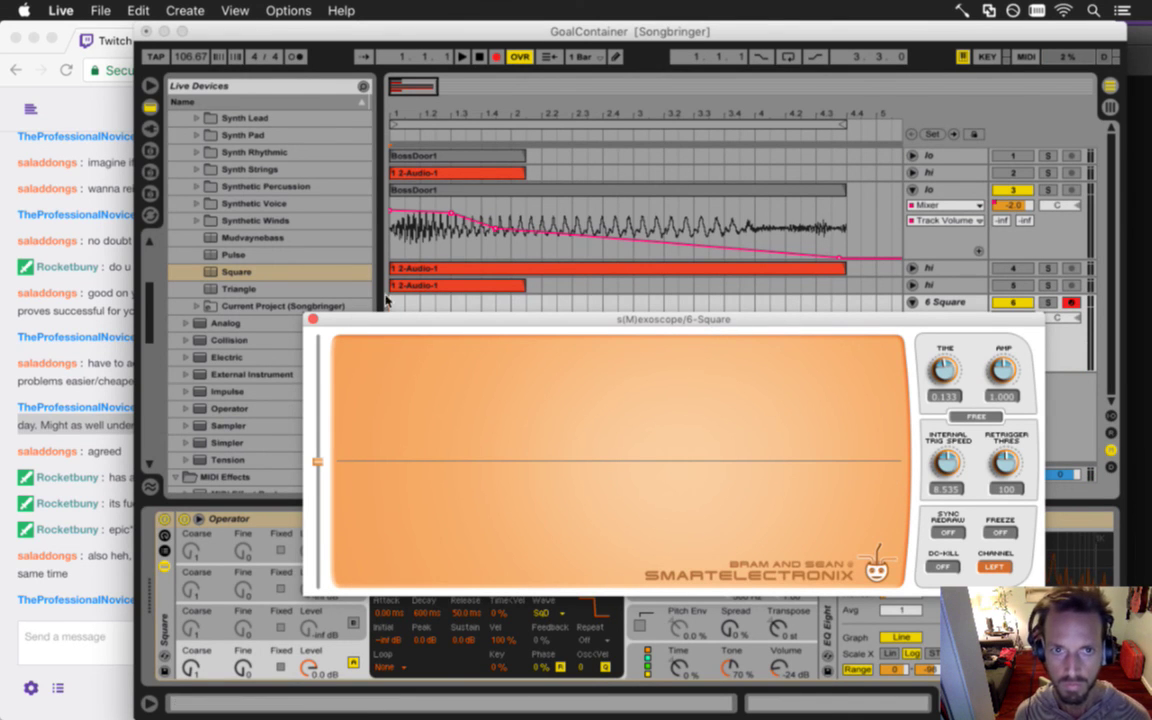
# Step: Record a single held note into a new 6-Square clip at 1.1.1 and close the oscilloscope
pyautogui.click(463, 59)
pyautogui.click(479, 57)
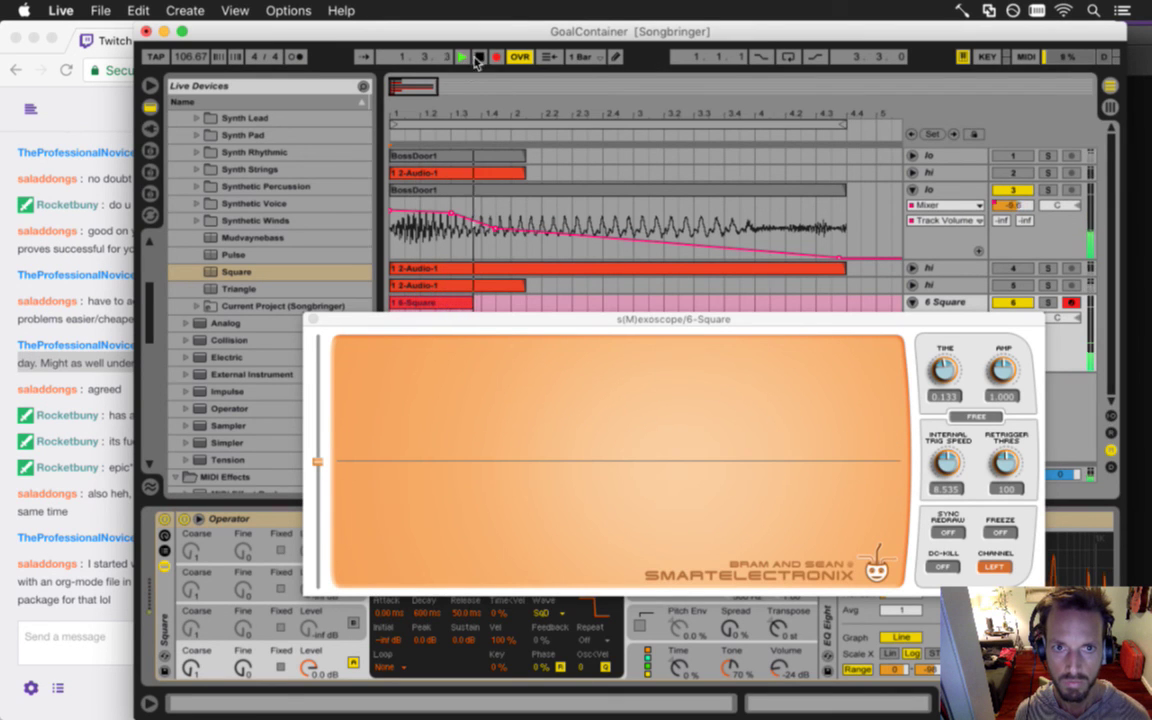
pyautogui.click(313, 320)
# Step: Open the recorded clip in the editor and lower the 6 Square track to -12.7 dB
pyautogui.click(432, 340)
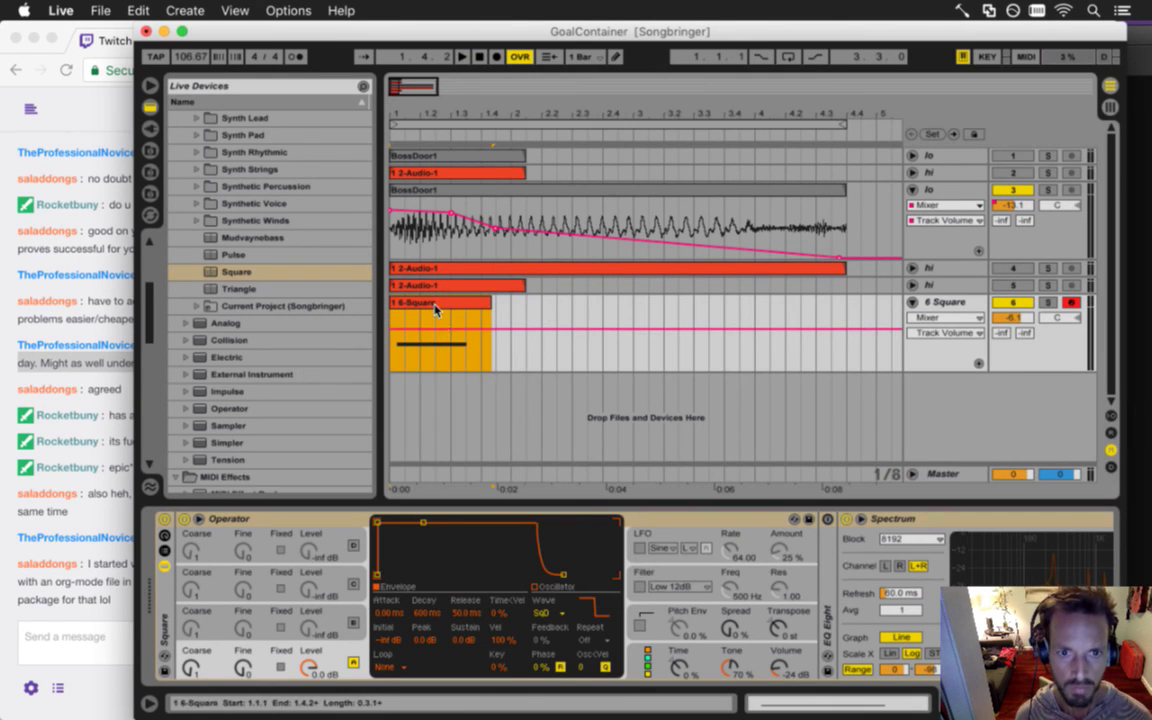
pyautogui.doubleClick(432, 340)
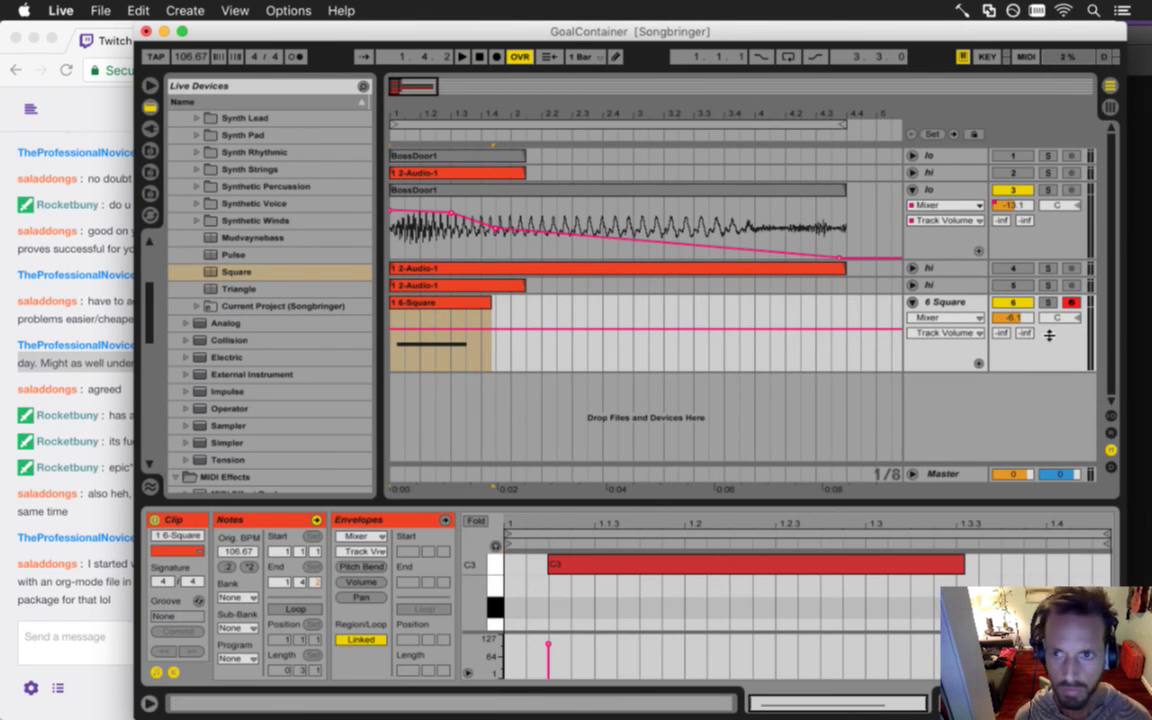
pyautogui.moveTo(1029, 317); pyautogui.dragTo(1029, 318)
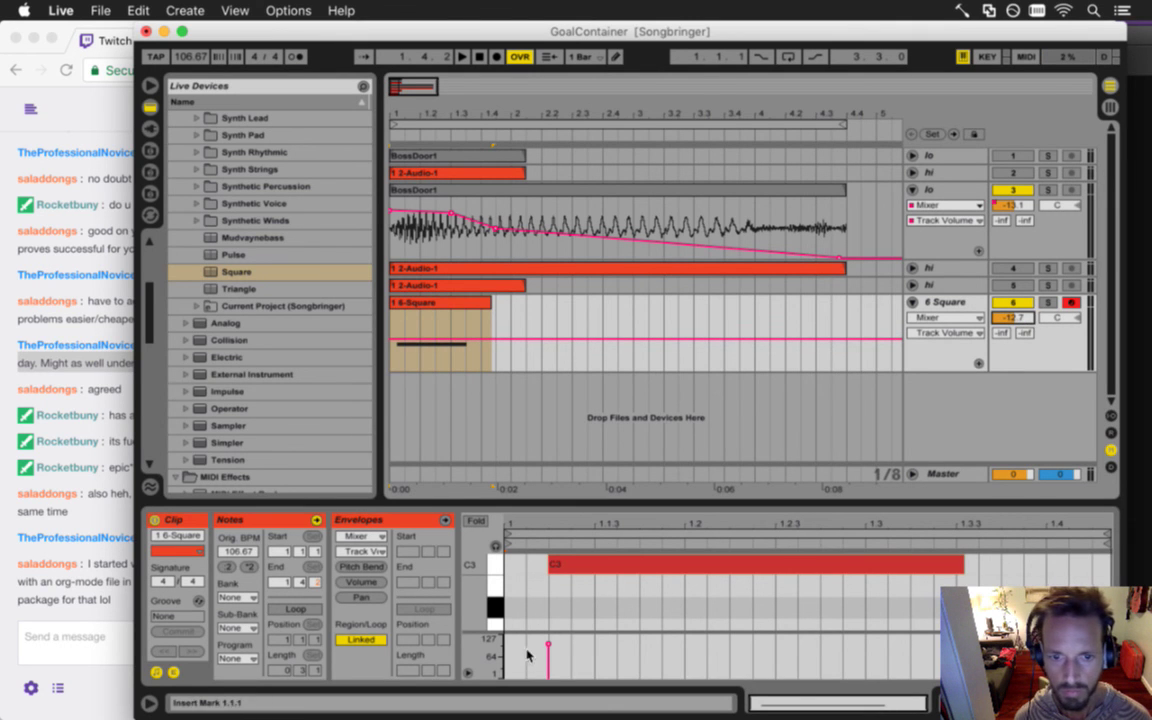
# Step: Hide the velocity lane, Envelopes and Notes boxes, then highlight the emacs message in Twitch chat
pyautogui.click(467, 672)
pyautogui.click(172, 672)
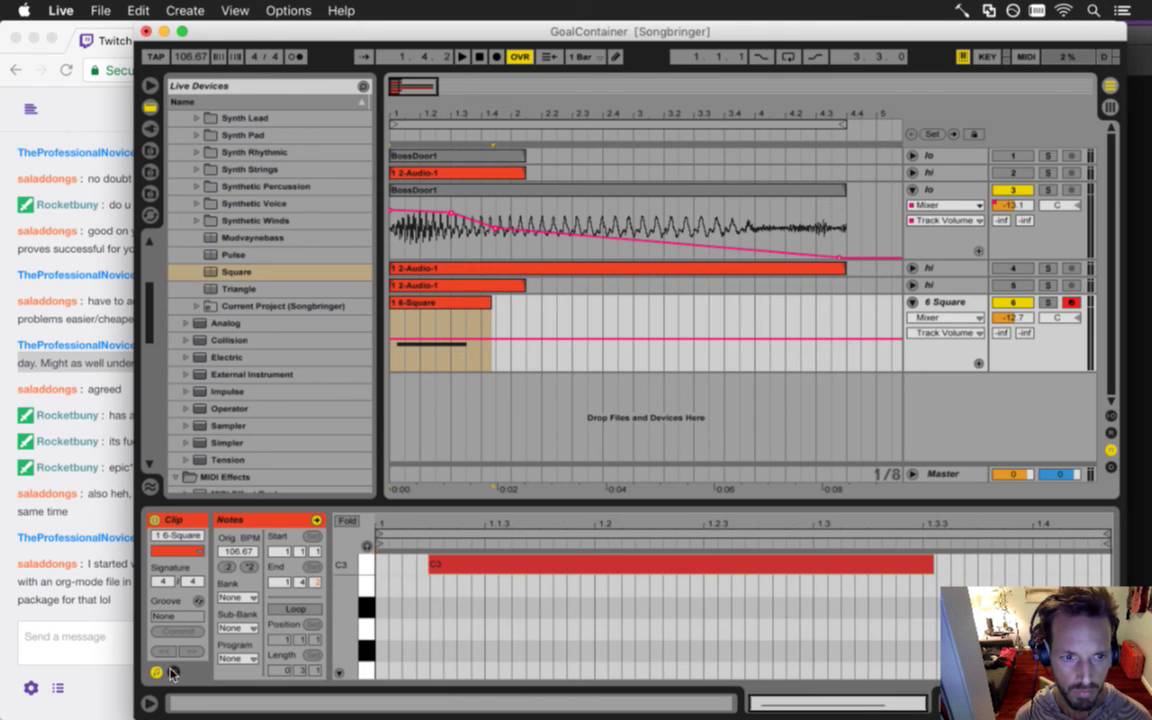
pyautogui.click(172, 674)
pyautogui.click(117, 604)
pyautogui.moveTo(120, 576); pyautogui.dragTo(148, 605)
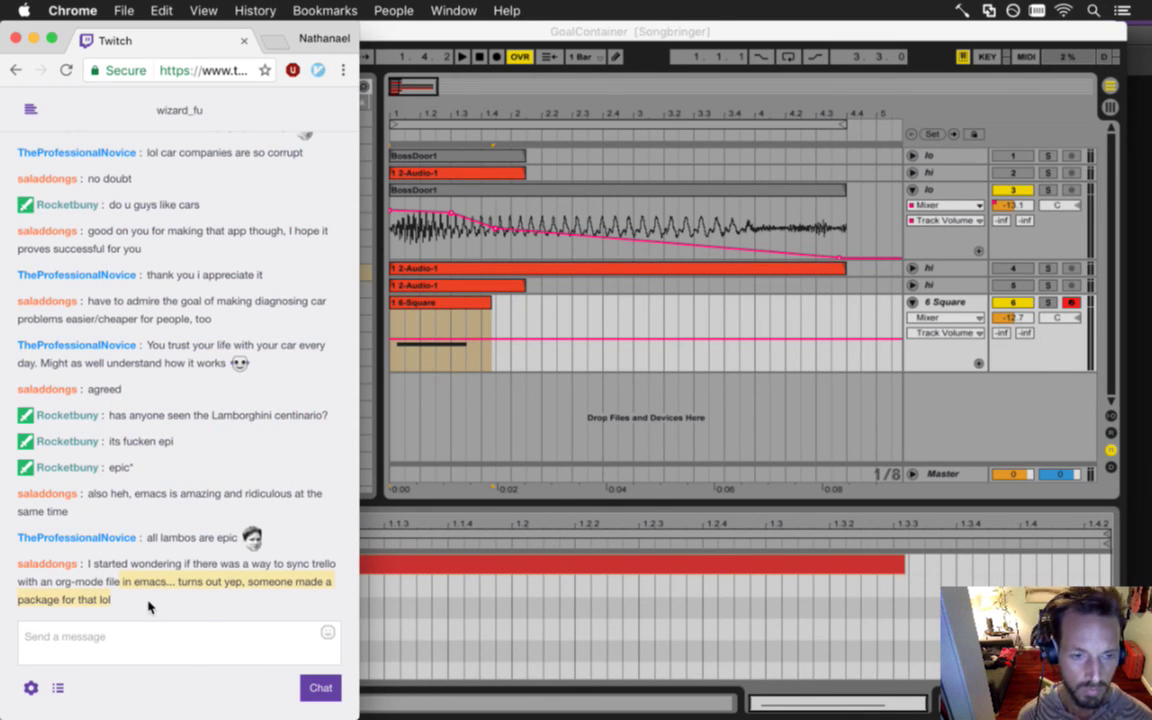
# Step: Read the Trello-emacs chat message, then move the C3 note to start at 1.1.1 and stop playback
pyautogui.moveTo(89, 563); pyautogui.dragTo(132, 601)
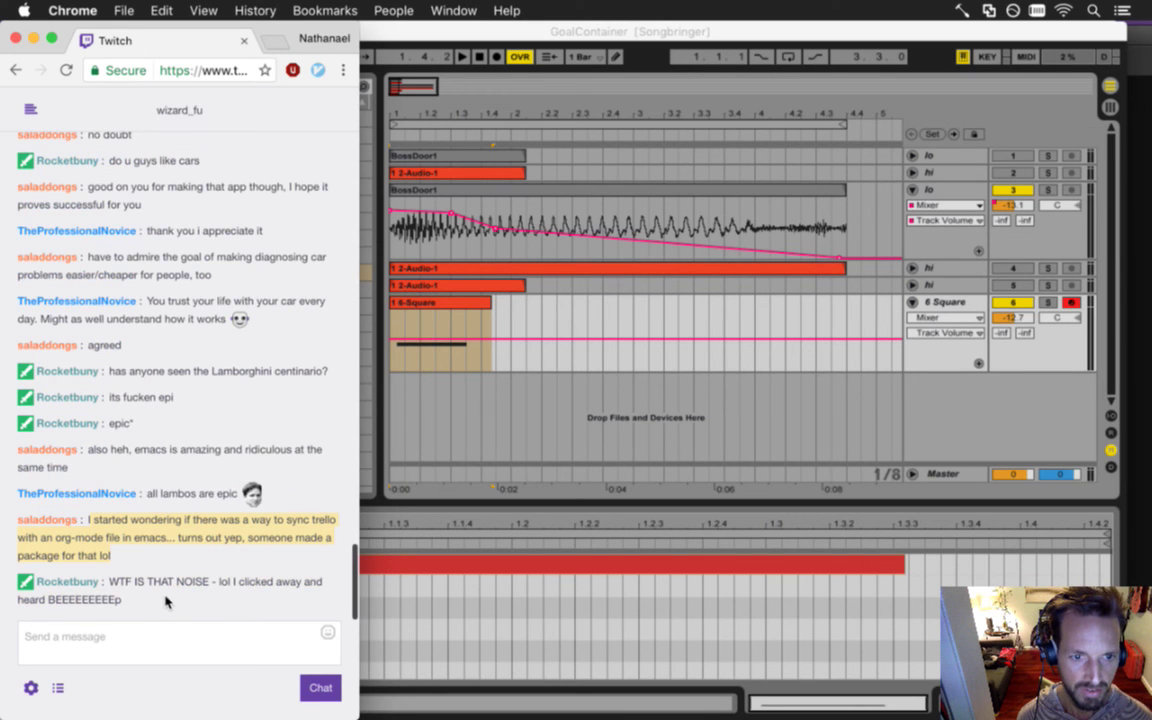
pyautogui.click(401, 572)
pyautogui.moveTo(373, 563); pyautogui.dragTo(313, 568)
pyautogui.press('space')
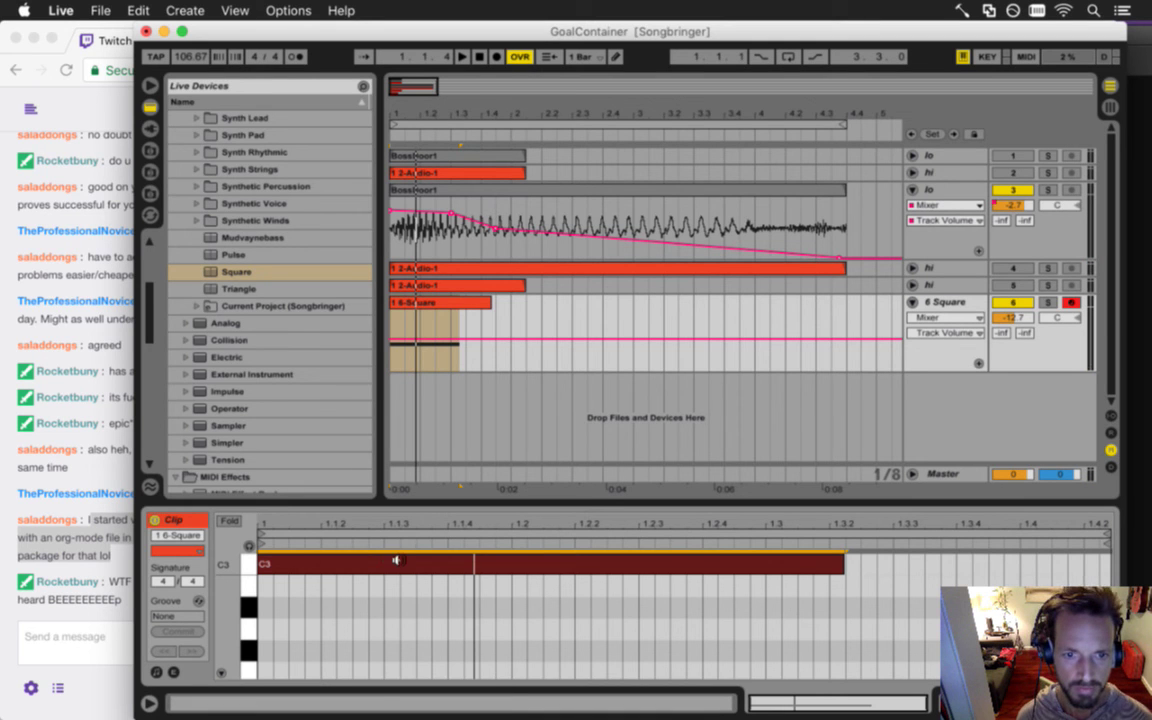
pyautogui.hotkey('shift', 'Tab')
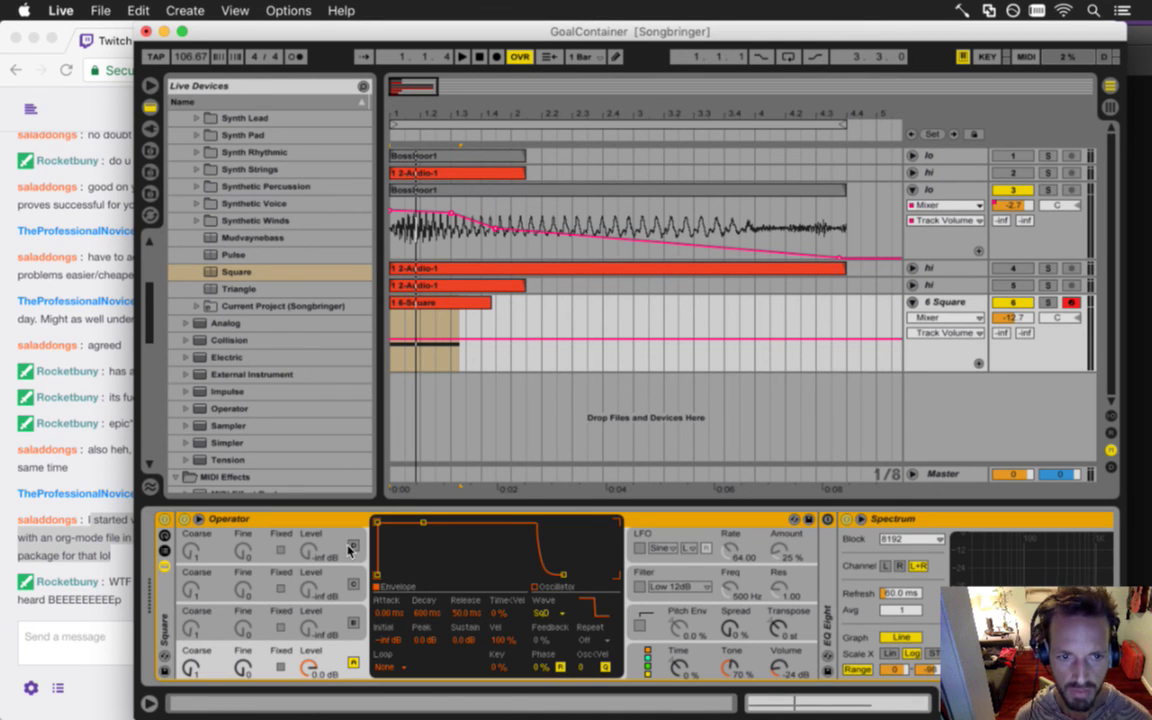
pyautogui.moveTo(378, 523)
pyautogui.mouseDown()
pyautogui.moveTo(417, 526)
pyautogui.moveTo(397, 527)
pyautogui.mouseUp()
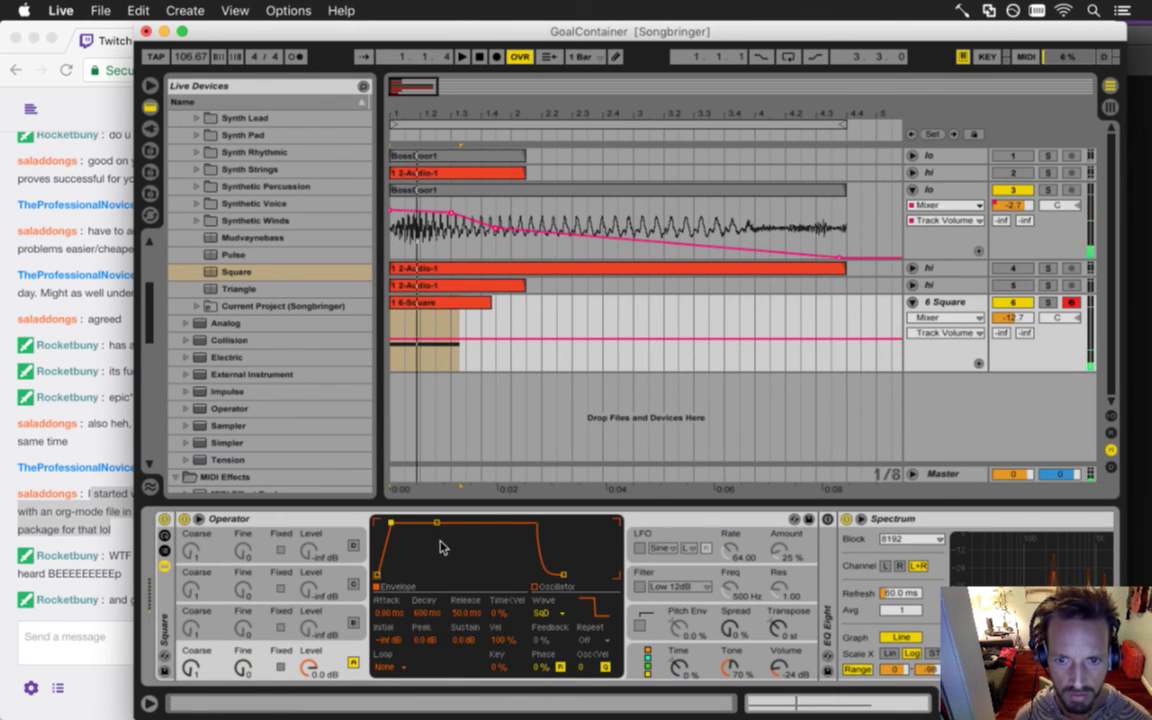
pyautogui.press('Tab')
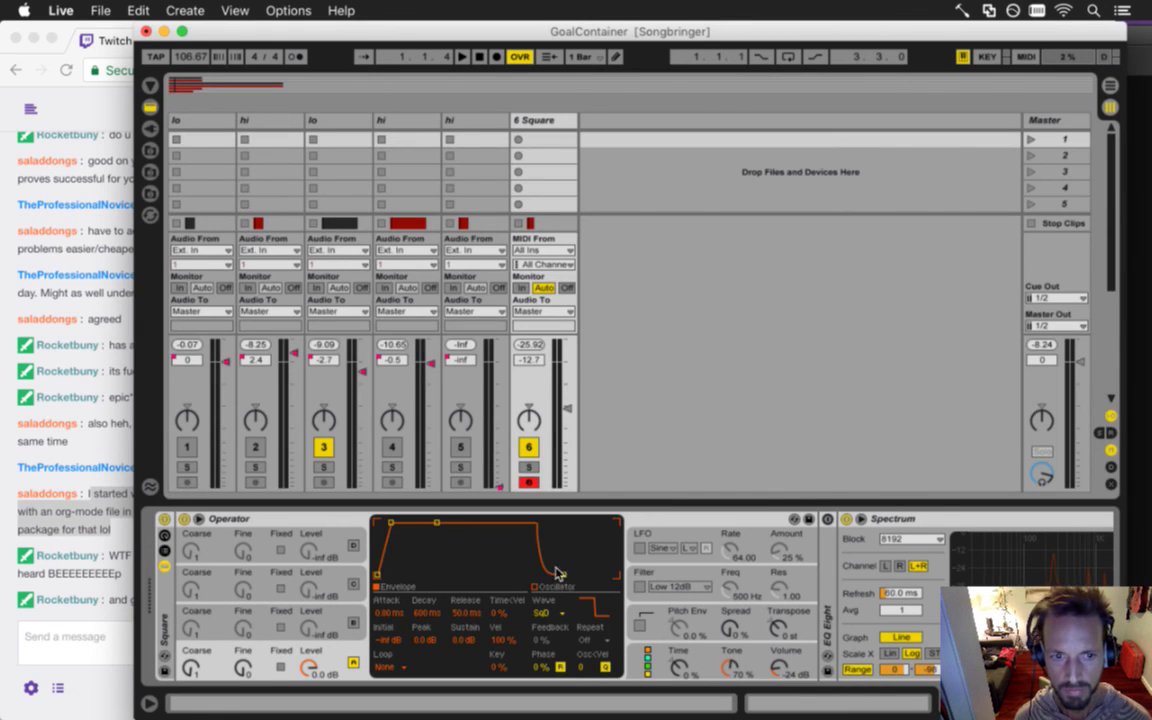
pyautogui.press('Tab')
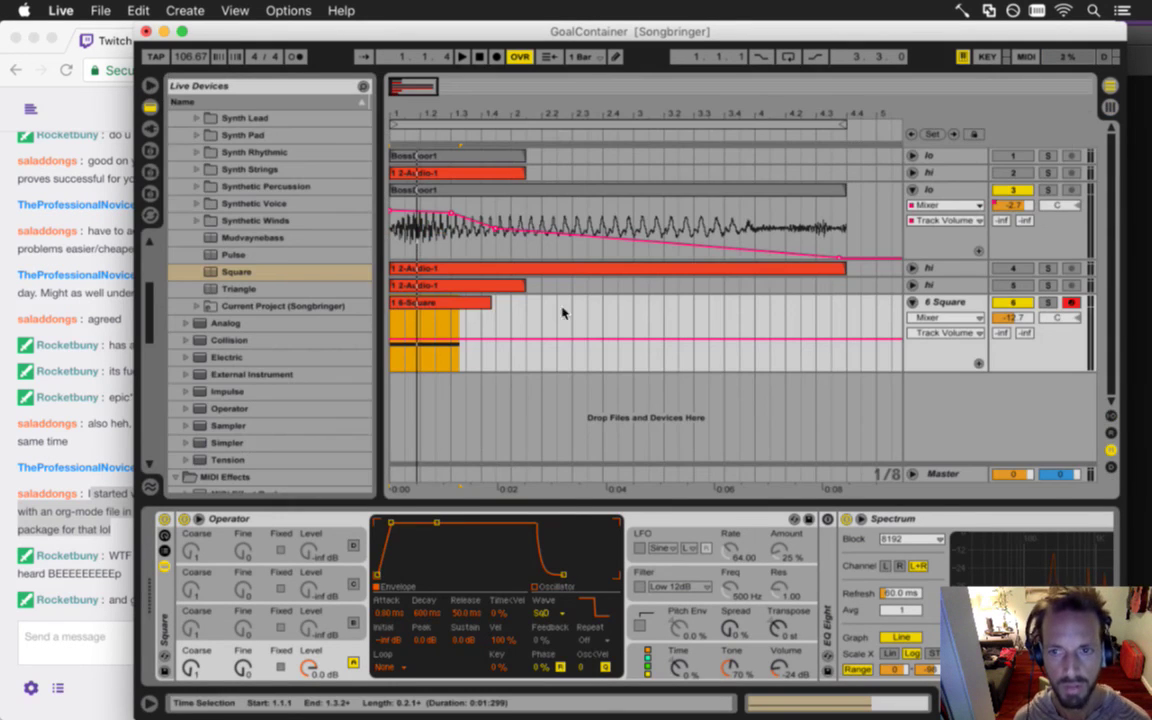
pyautogui.click(955, 302)
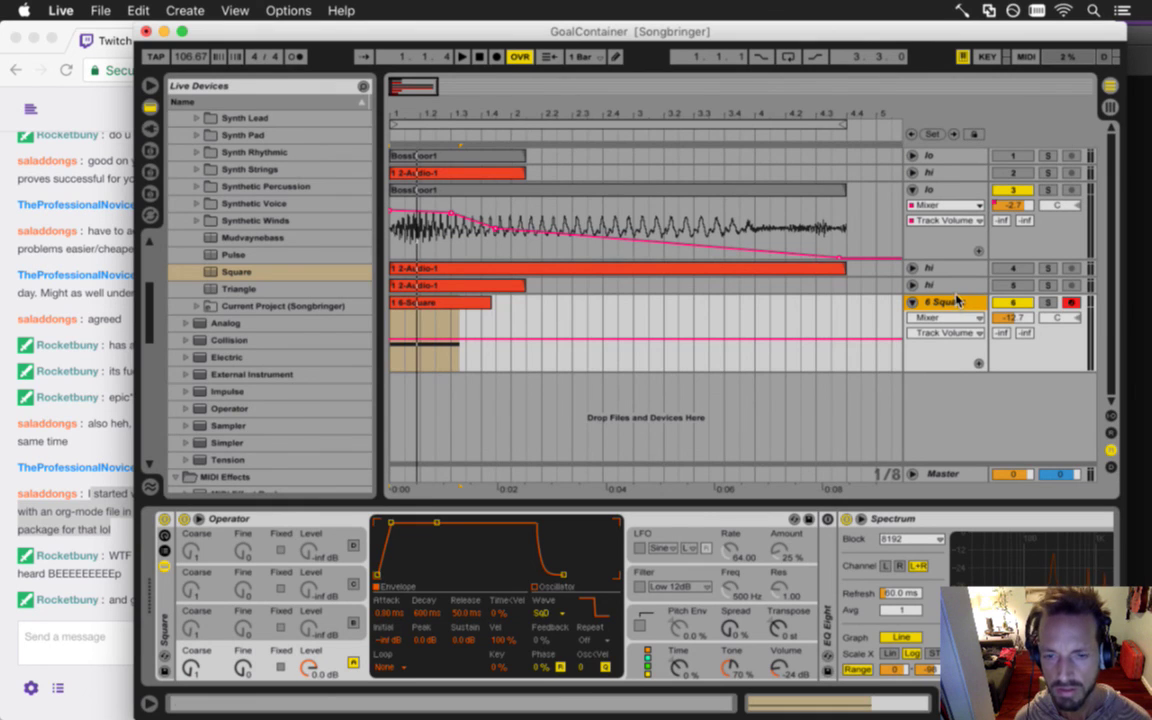
# Step: Delete the Operator synth and load the Massive plug-in onto the 6 Square track
pyautogui.click(234, 517)
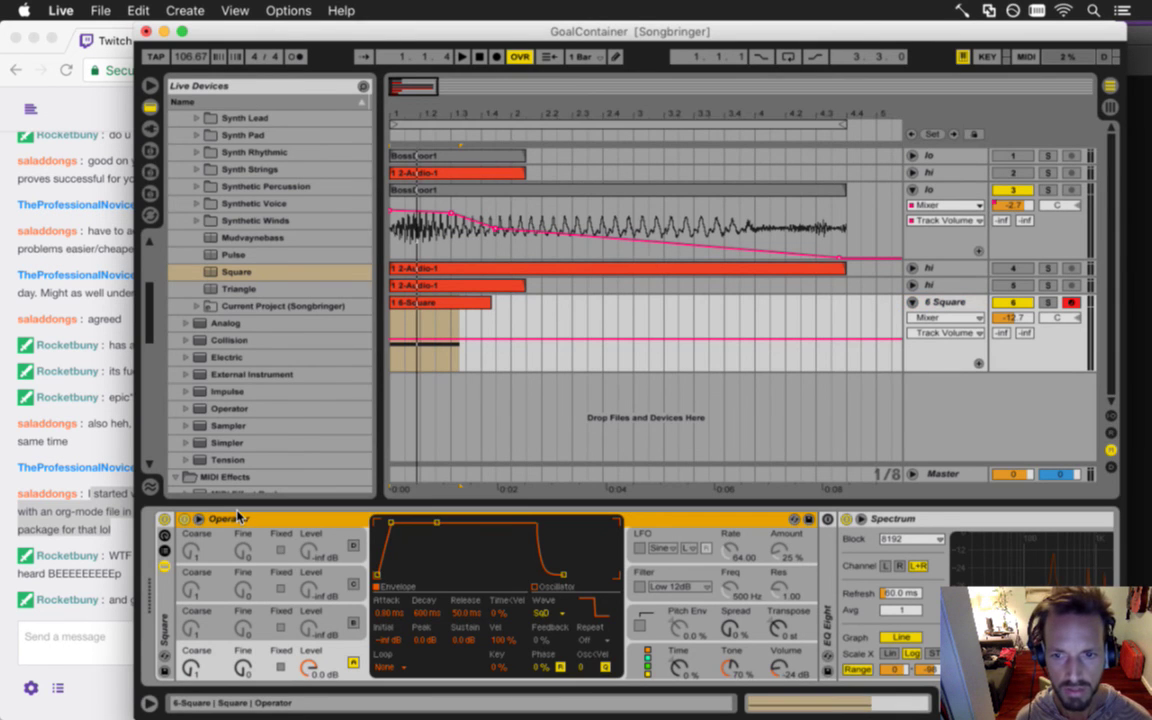
pyautogui.press('Delete')
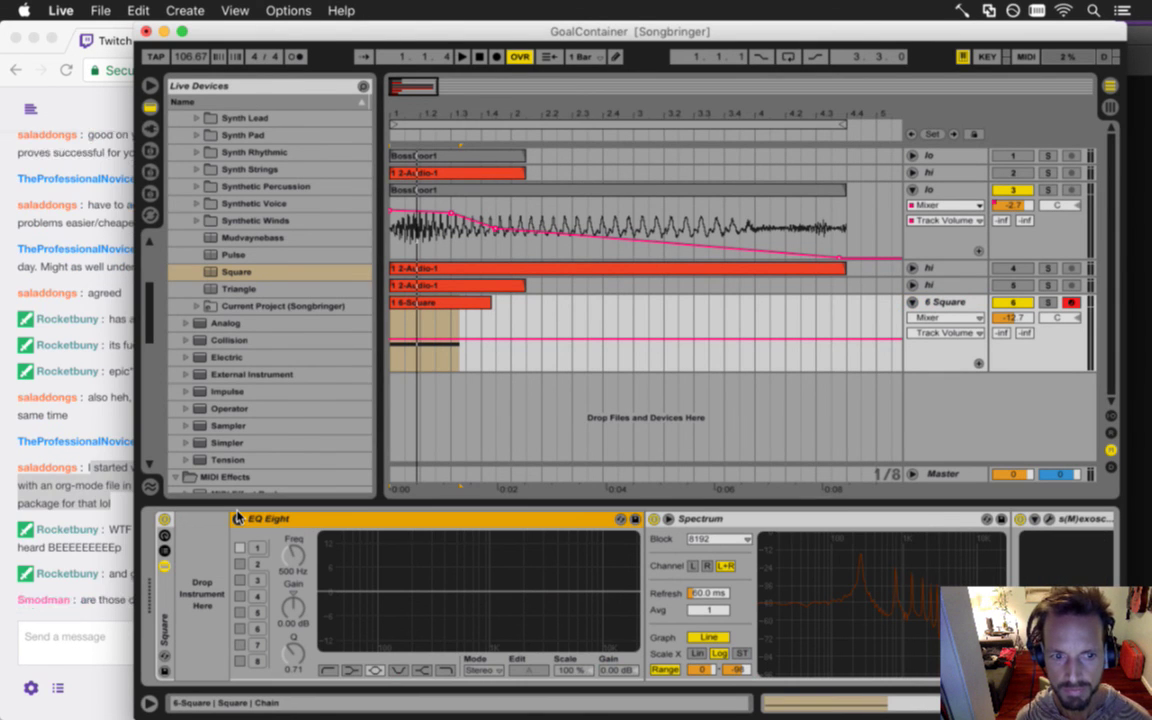
pyautogui.click(150, 128)
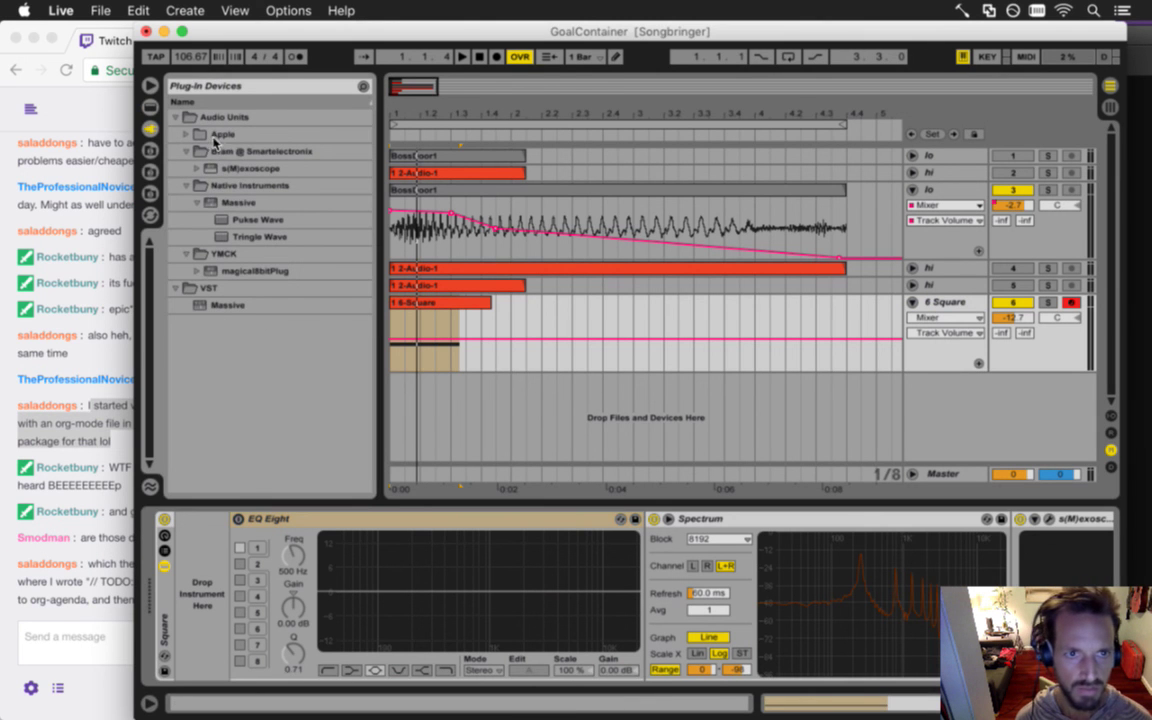
pyautogui.moveTo(225, 200); pyautogui.dragTo(200, 558)
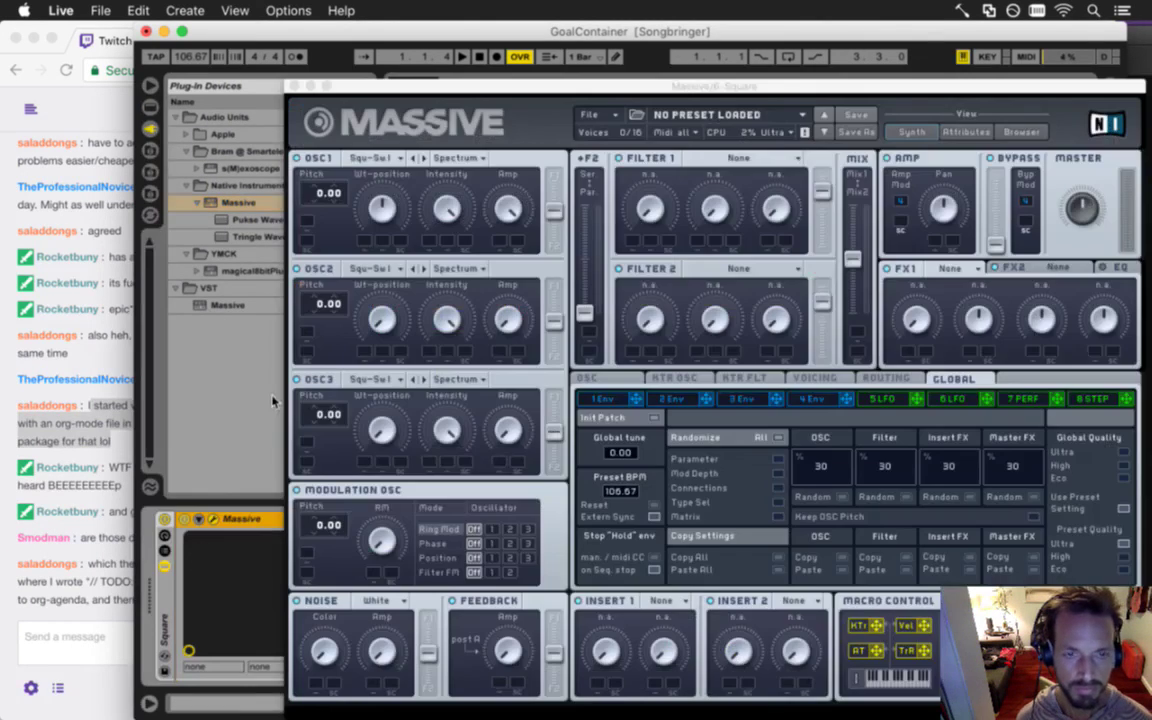
pyautogui.click(115, 565)
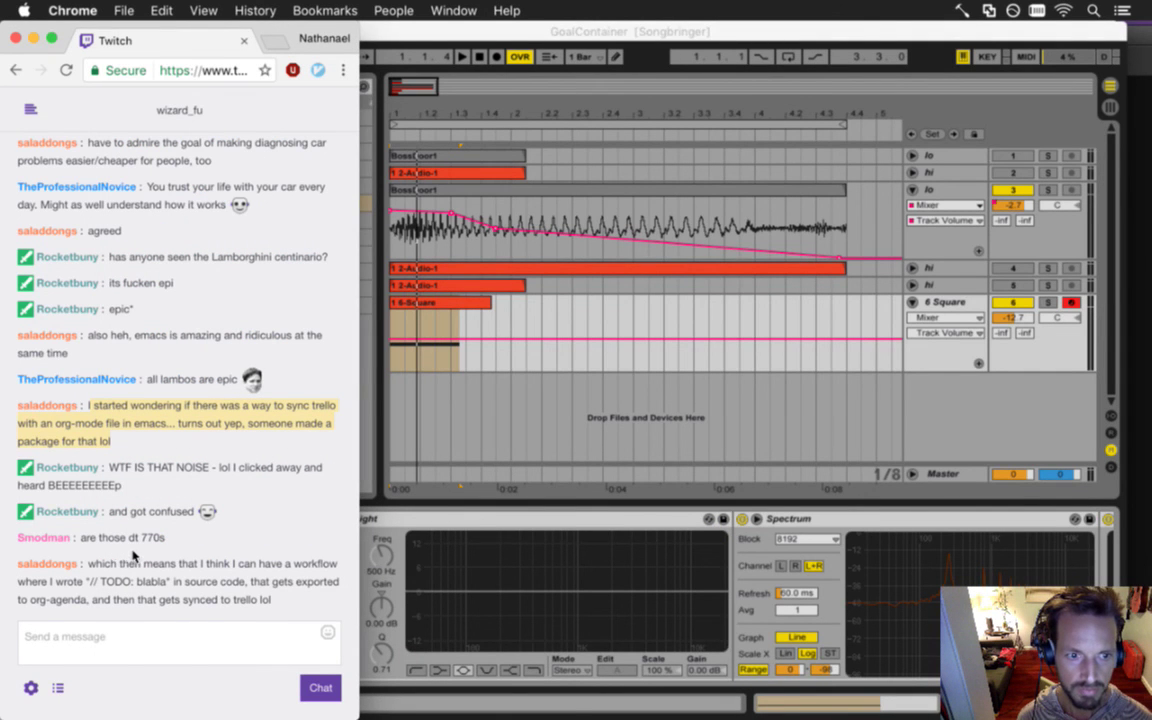
# Step: Highlight two Twitch chat messages while reading, then switch back to Ableton Live
pyautogui.moveTo(98, 541); pyautogui.dragTo(162, 540)
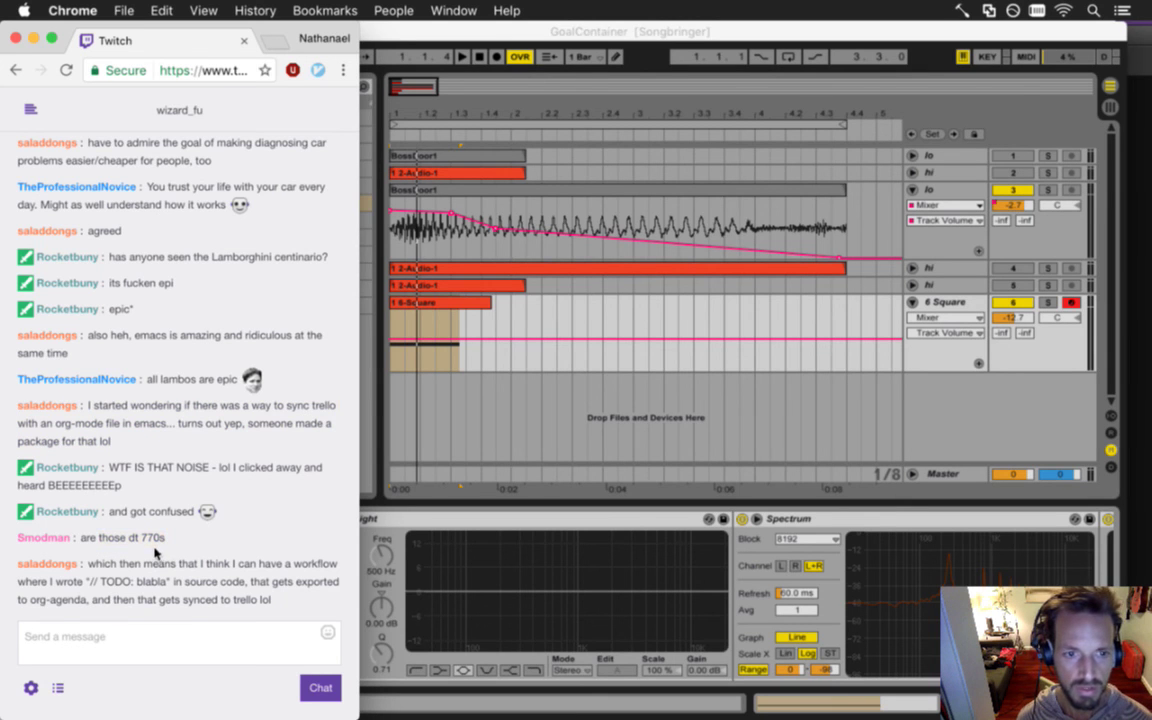
pyautogui.moveTo(128, 580); pyautogui.dragTo(264, 612)
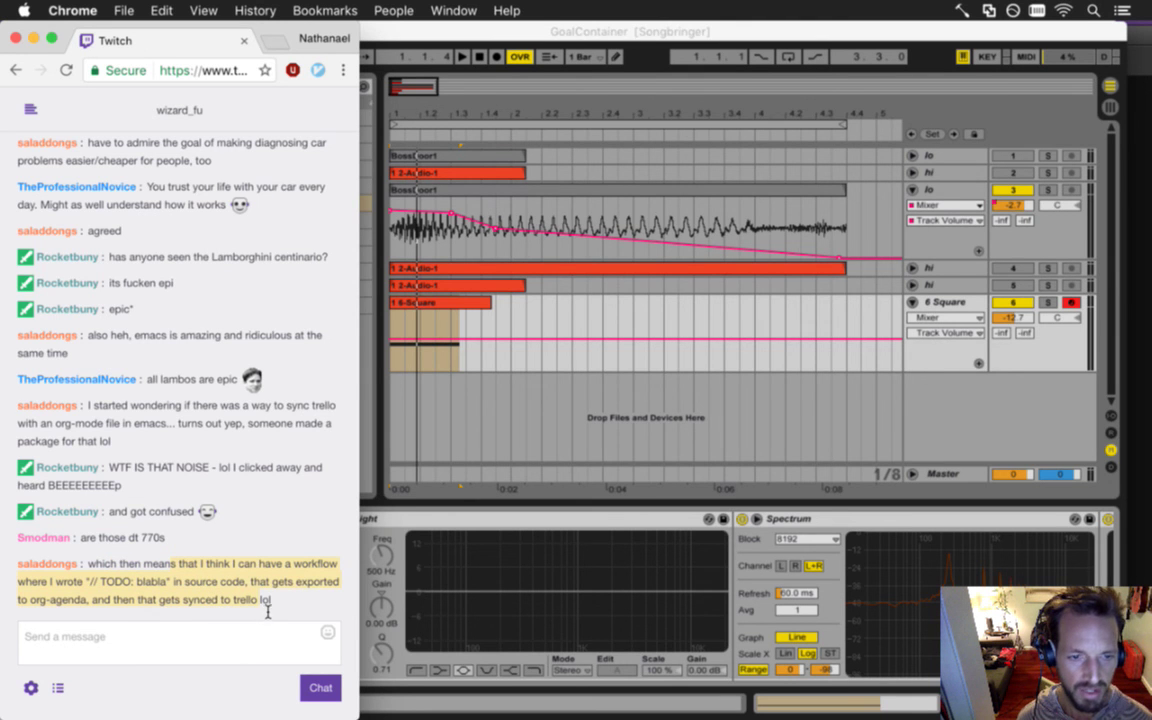
pyautogui.press('super+Tab')
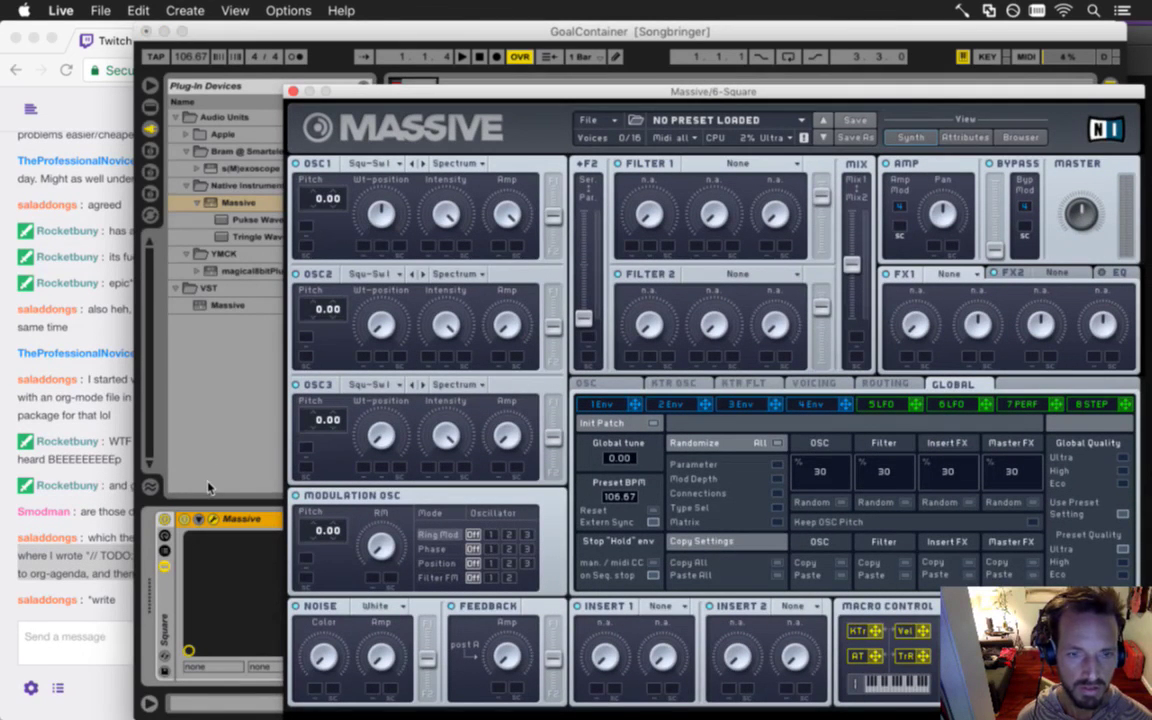
# Step: Load a fresh blank sound in Massive on the 6 Square track
pyautogui.moveTo(329, 93); pyautogui.dragTo(317, 357)
pyautogui.click(393, 325)
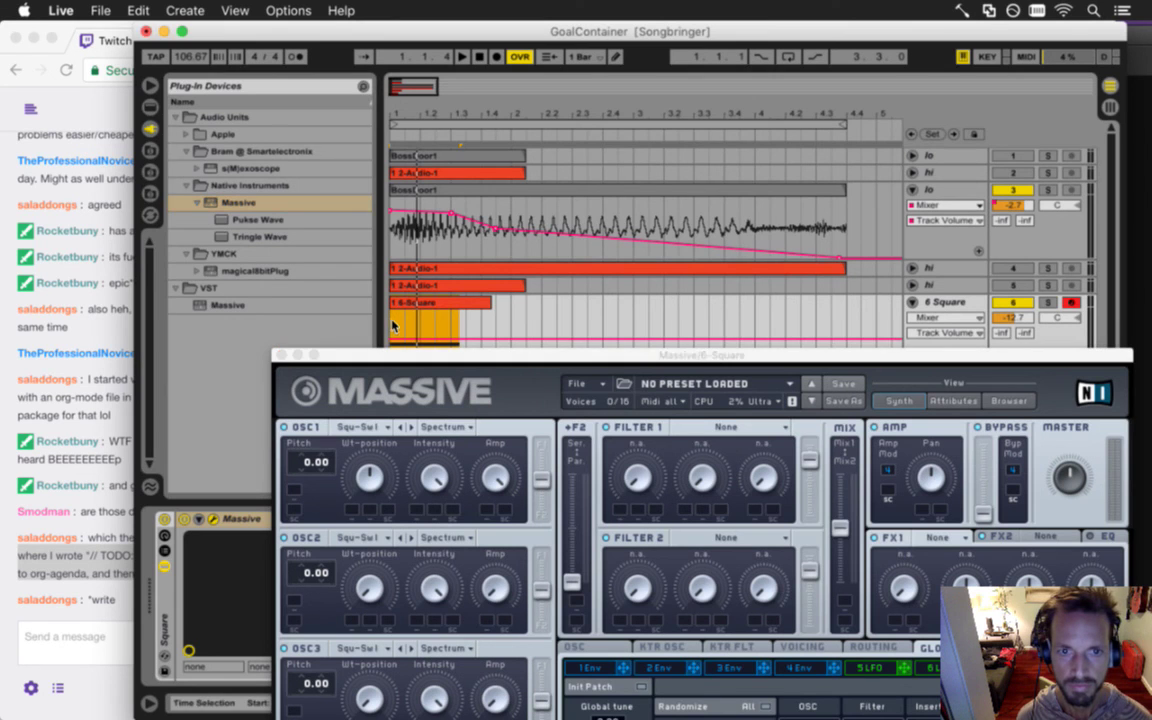
pyautogui.click(578, 390)
pyautogui.click(588, 382)
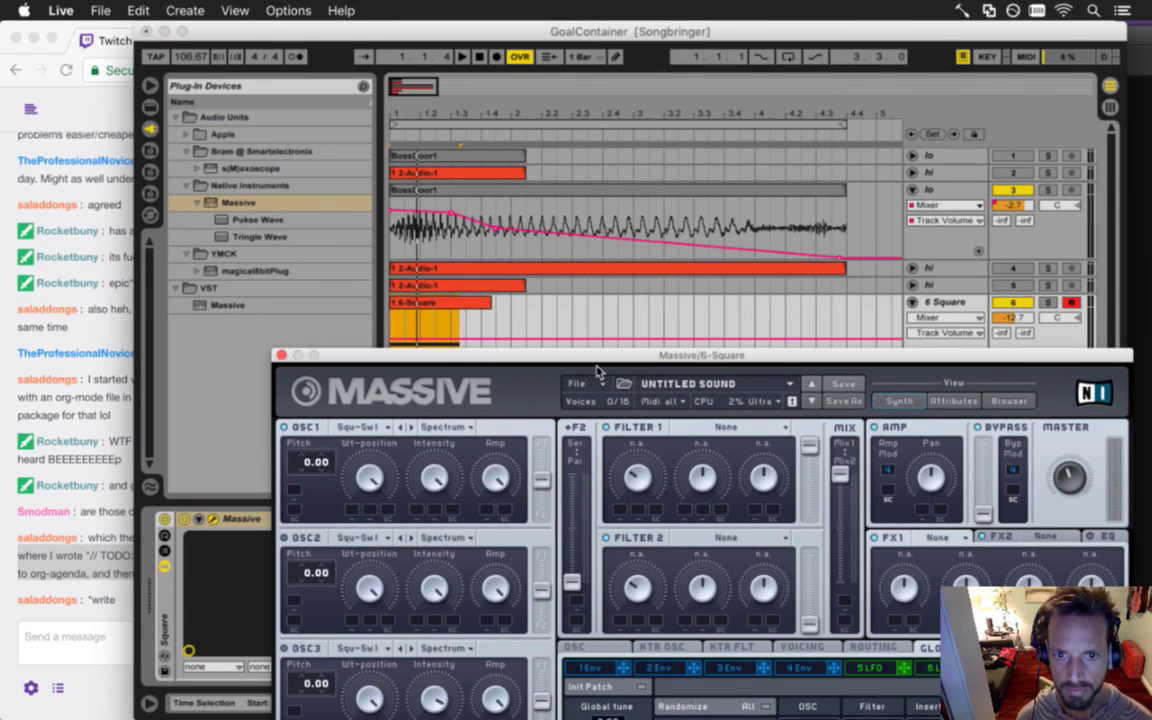
pyautogui.moveTo(591, 363); pyautogui.dragTo(479, 73)
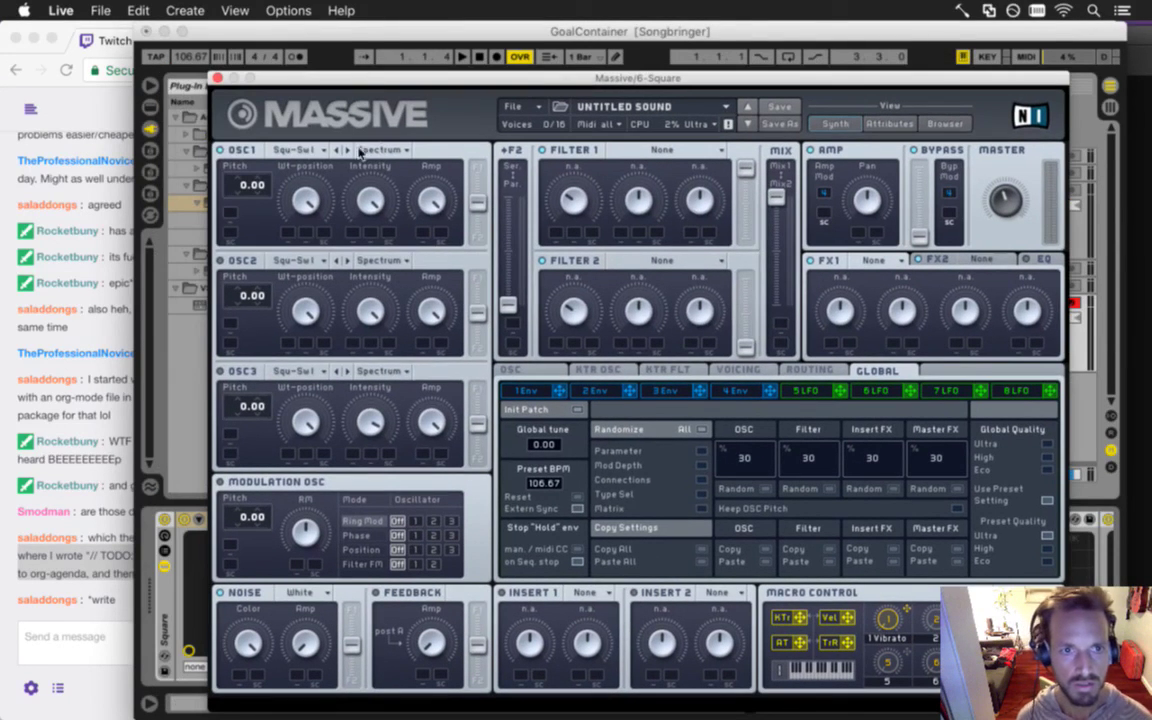
# Step: Set OSC1 to Smooth Square pitched down to -24 and Filter 1 to Lowpass 2
pyautogui.click(296, 150)
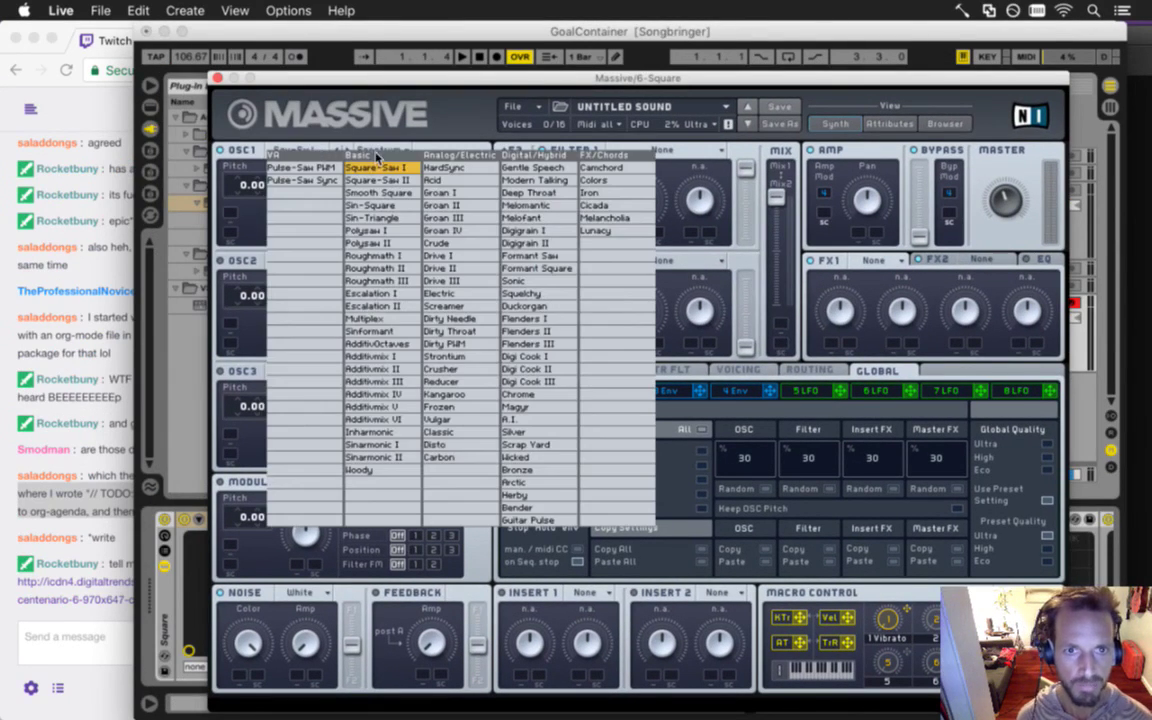
pyautogui.click(390, 194)
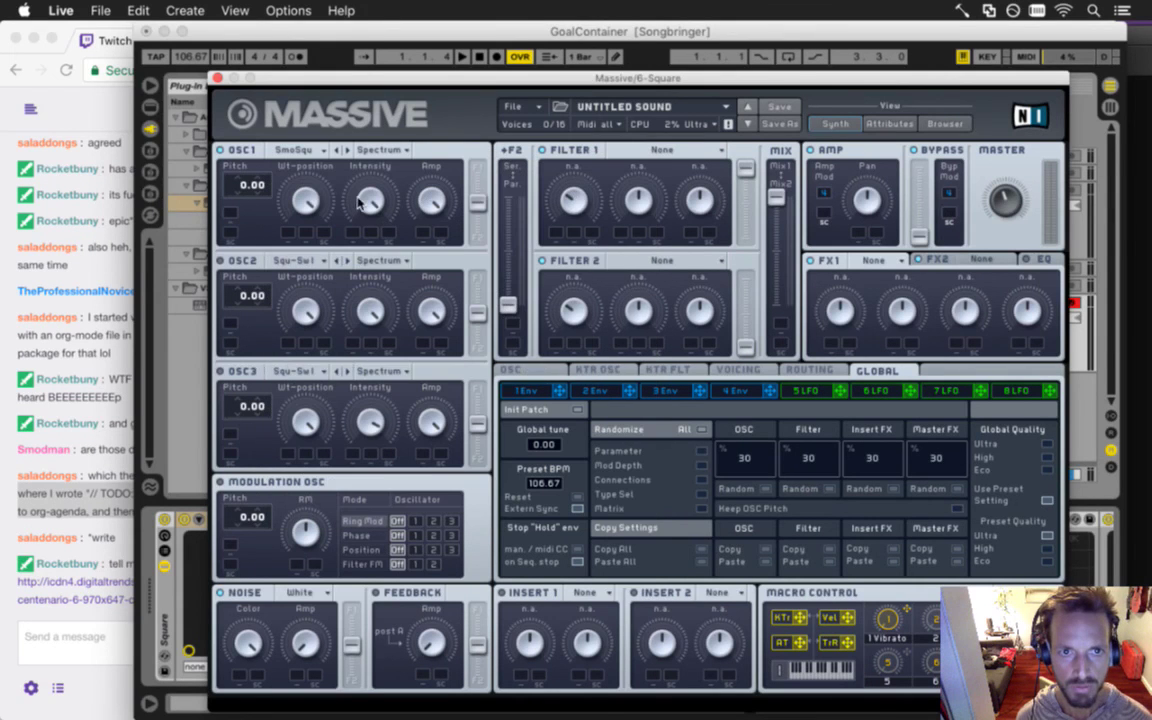
pyautogui.moveTo(248, 185); pyautogui.dragTo(252, 222)
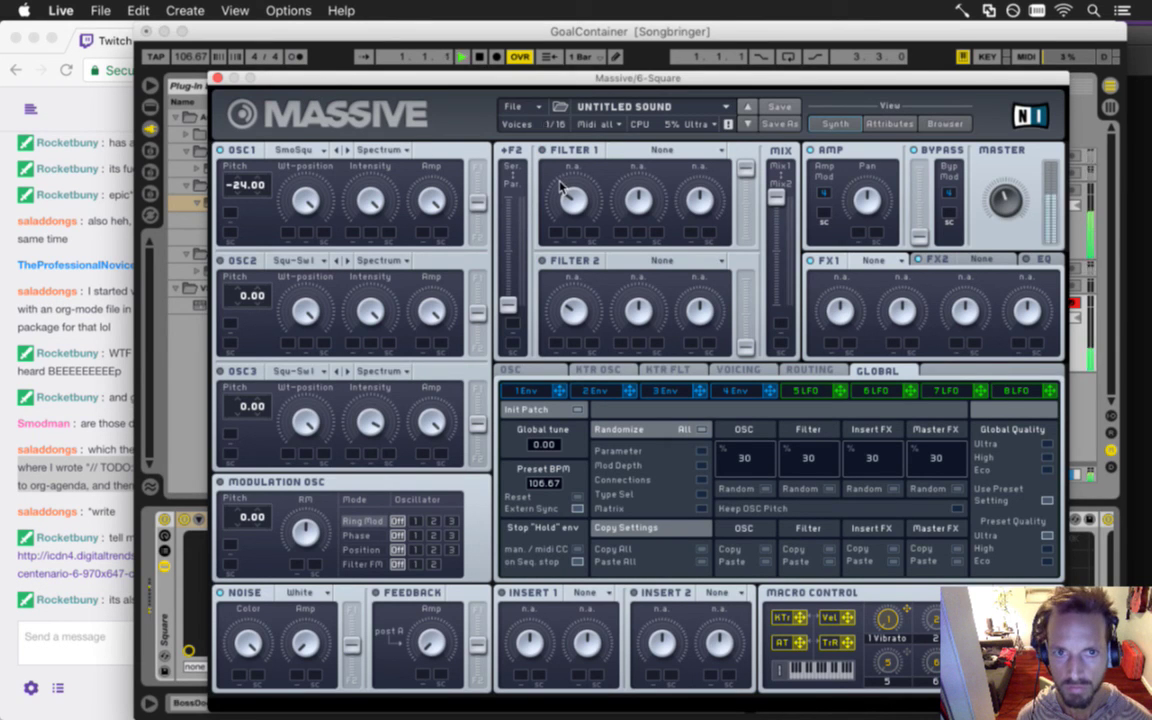
pyautogui.click(610, 150)
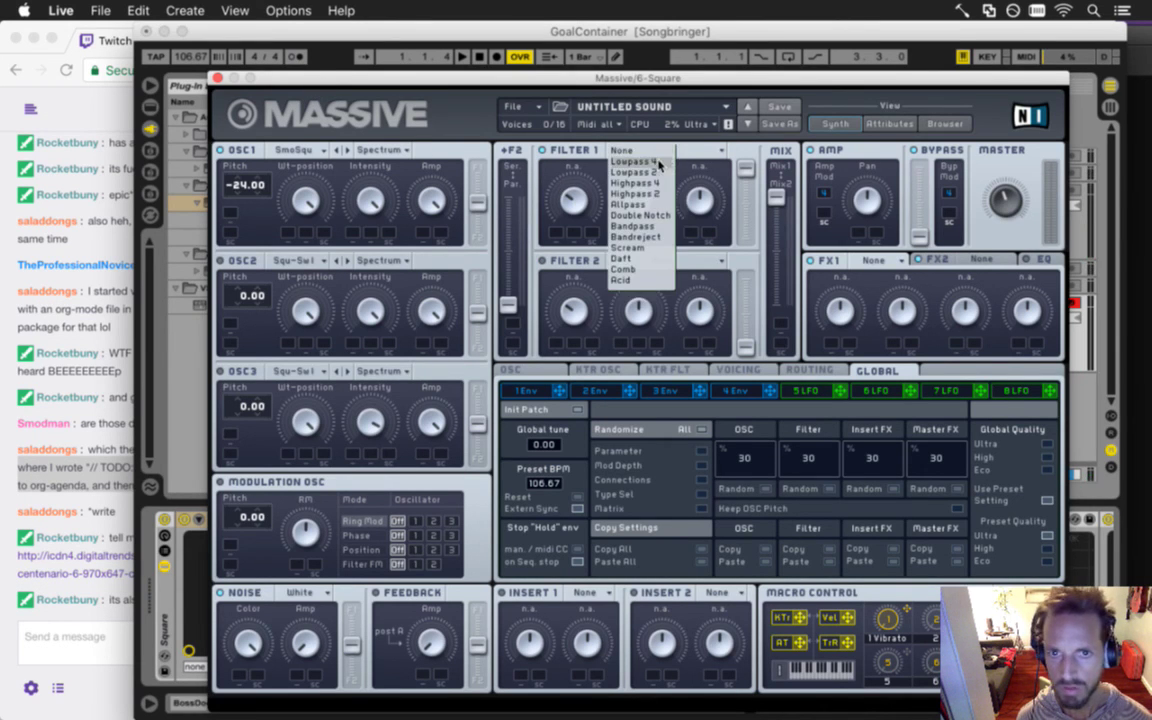
pyautogui.click(652, 168)
pyautogui.click(662, 150)
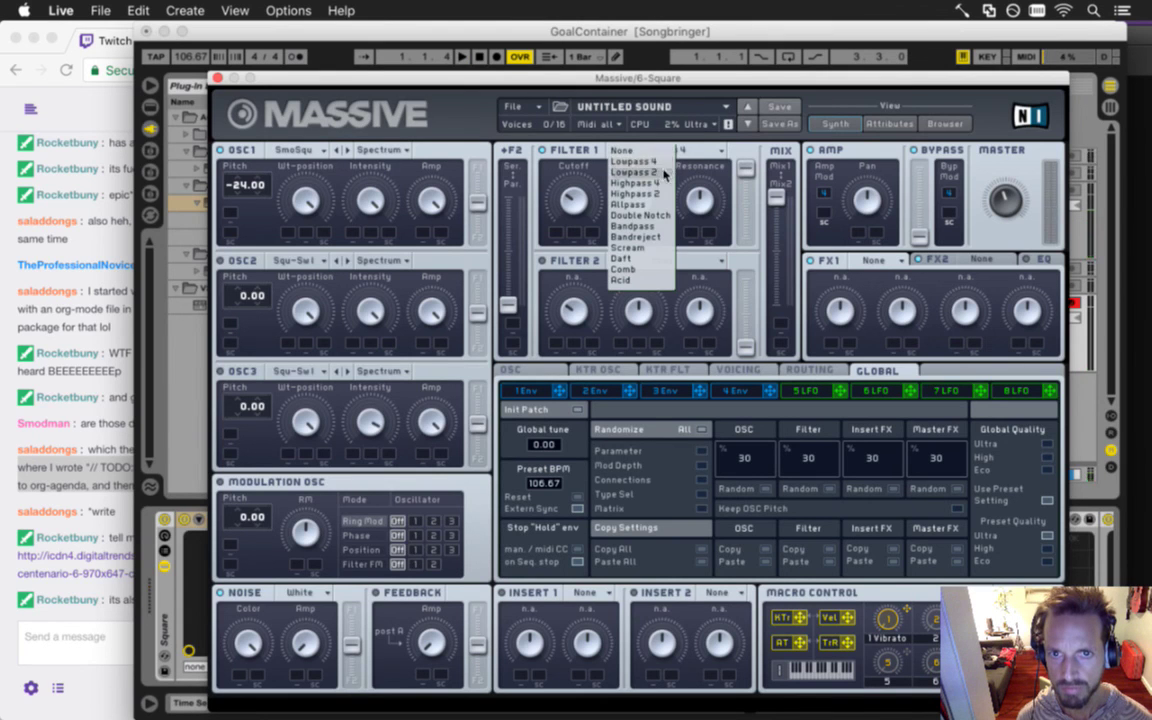
pyautogui.click(650, 179)
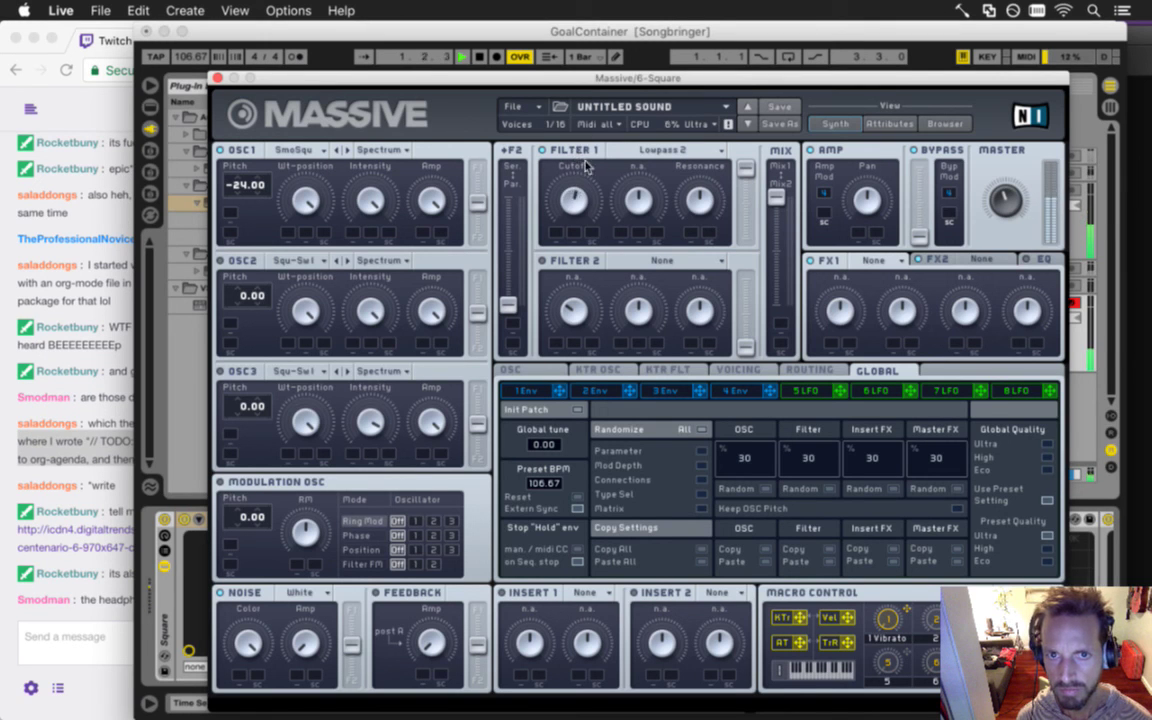
# Step: Audition the sound, then route envelope 4 to Filter 1's cutoff
pyautogui.press('space')
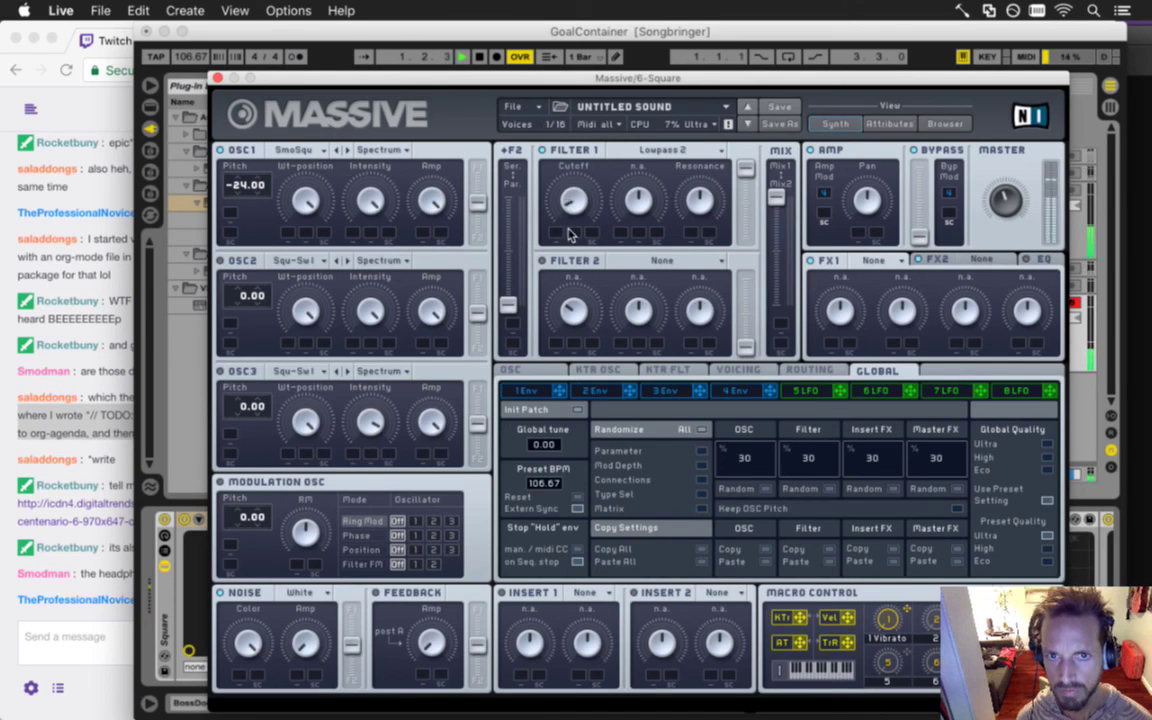
pyautogui.press('space')
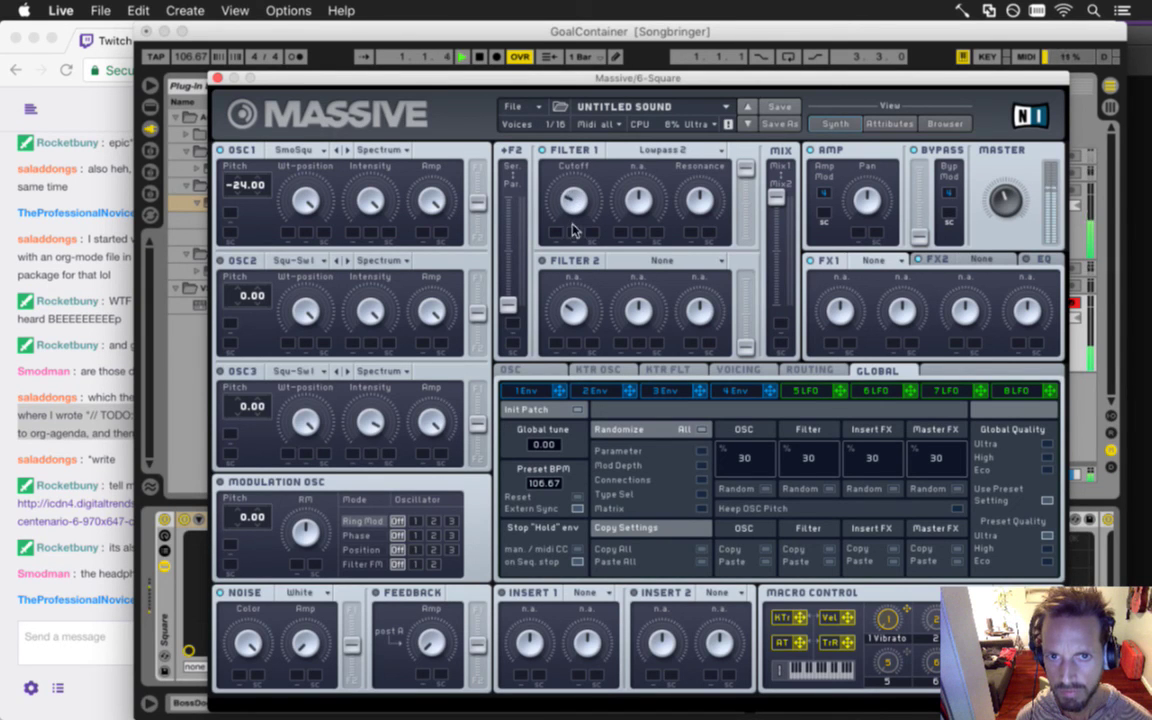
pyautogui.press('space')
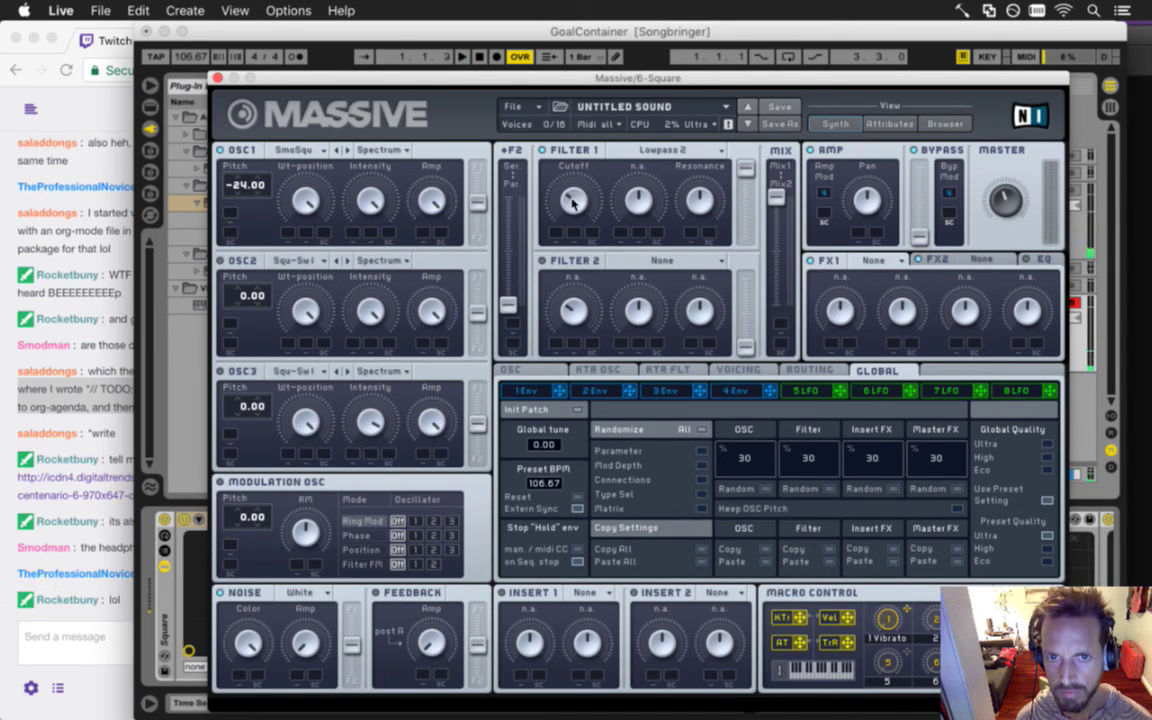
pyautogui.press('space')
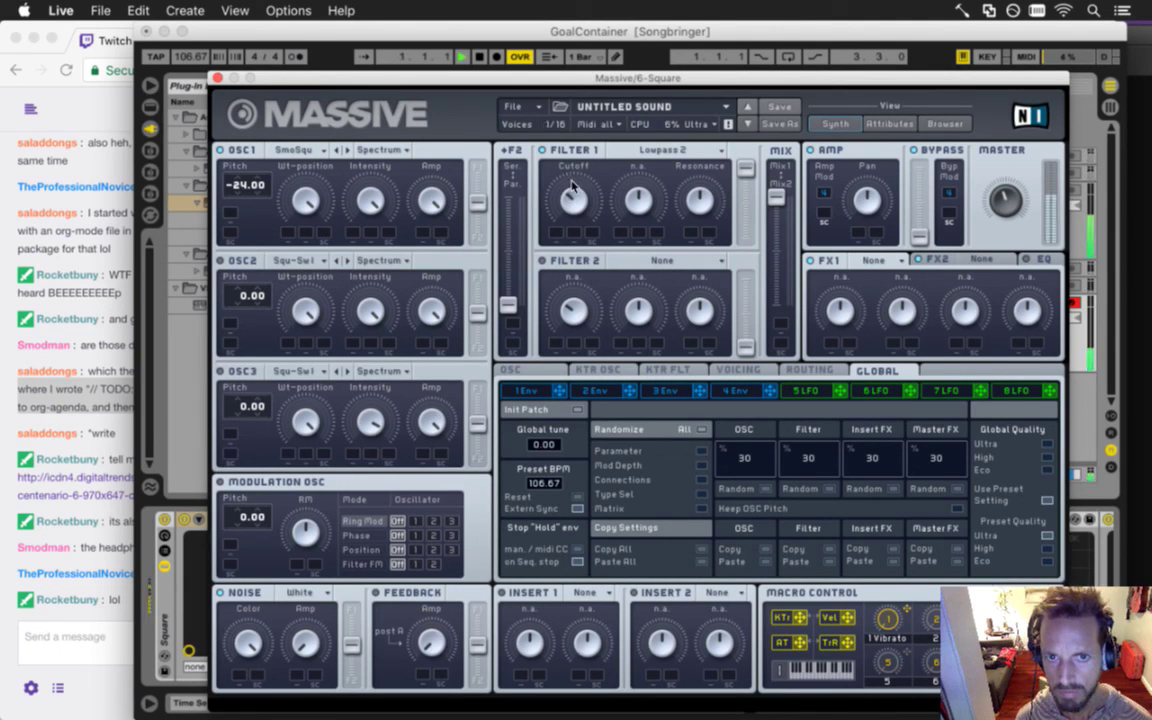
pyautogui.press('space')
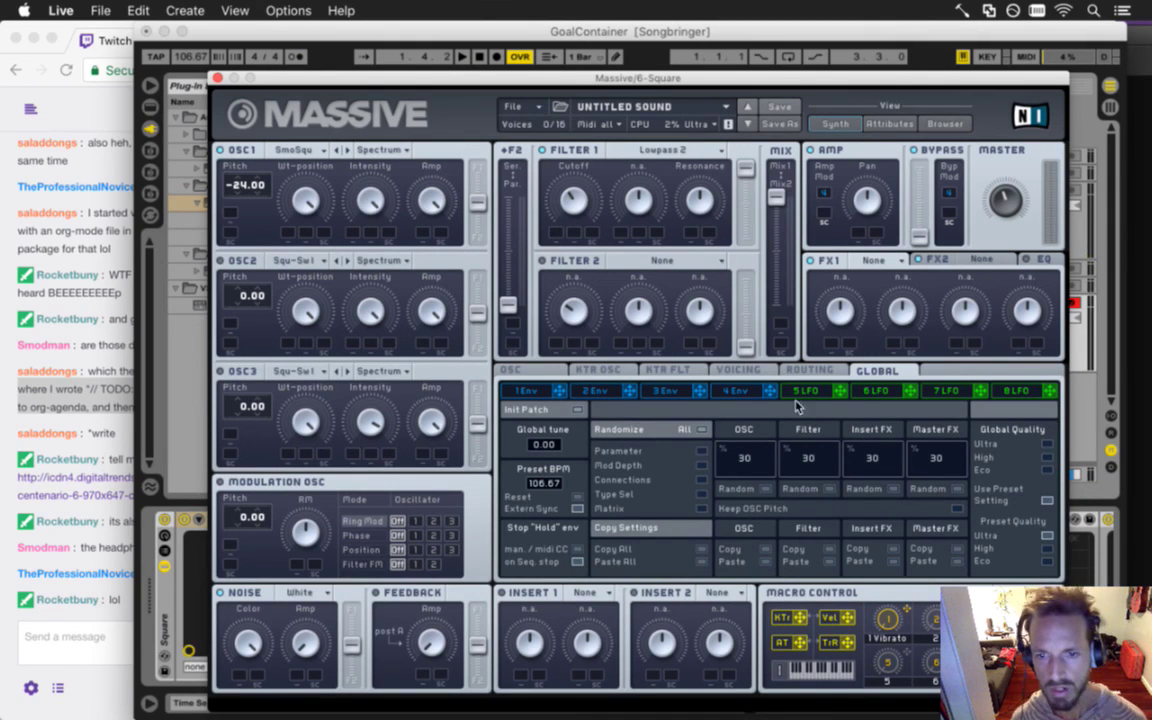
pyautogui.click(740, 391)
pyautogui.moveTo(770, 391); pyautogui.dragTo(561, 257)
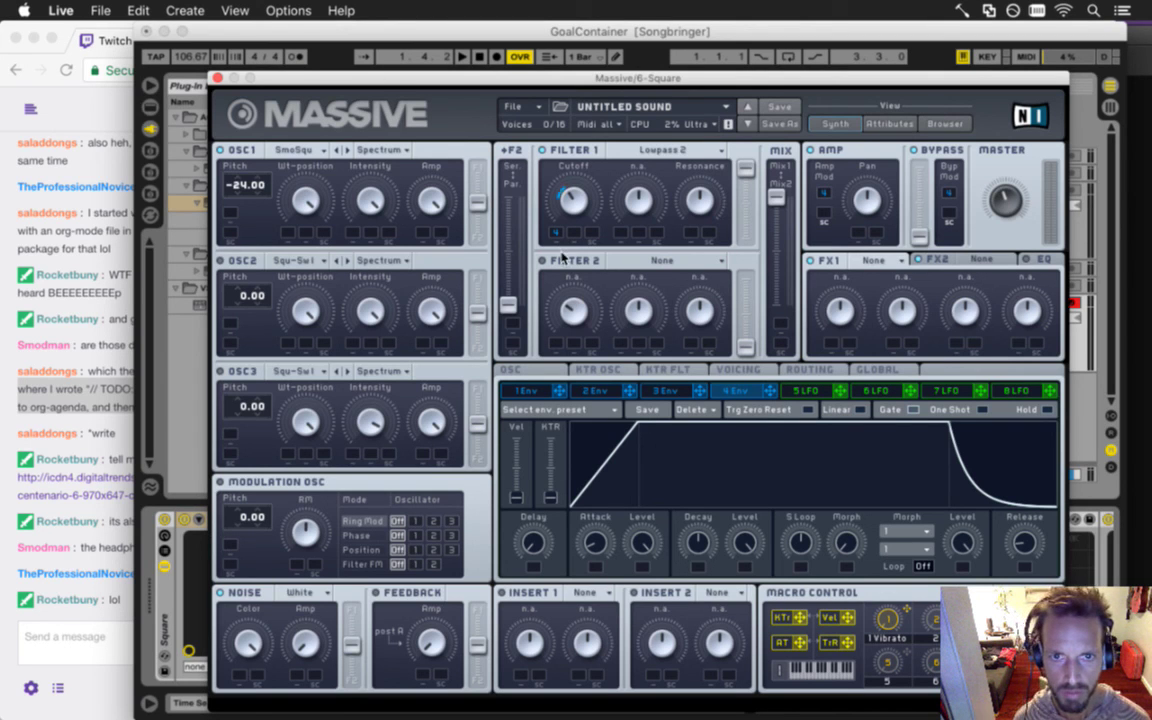
# Step: Play the filtered sound, close Massive, and stretch the 6-Square clip to end at 4.3.4
pyautogui.press('space')
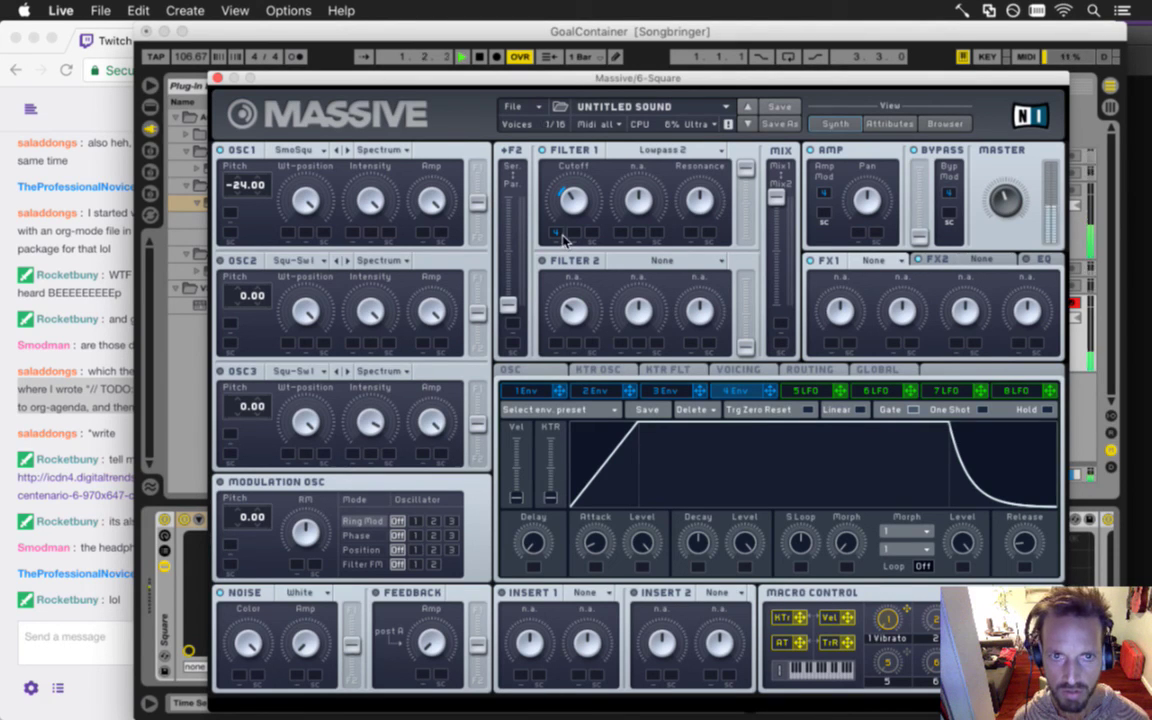
pyautogui.press('space')
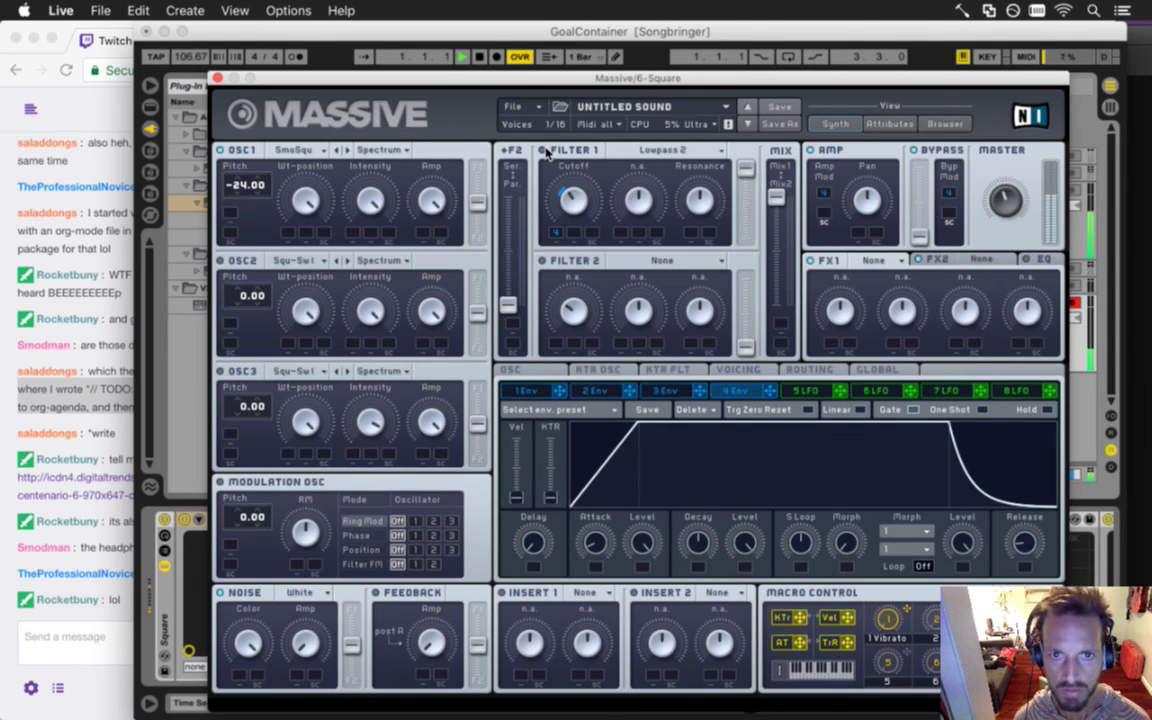
pyautogui.press('space')
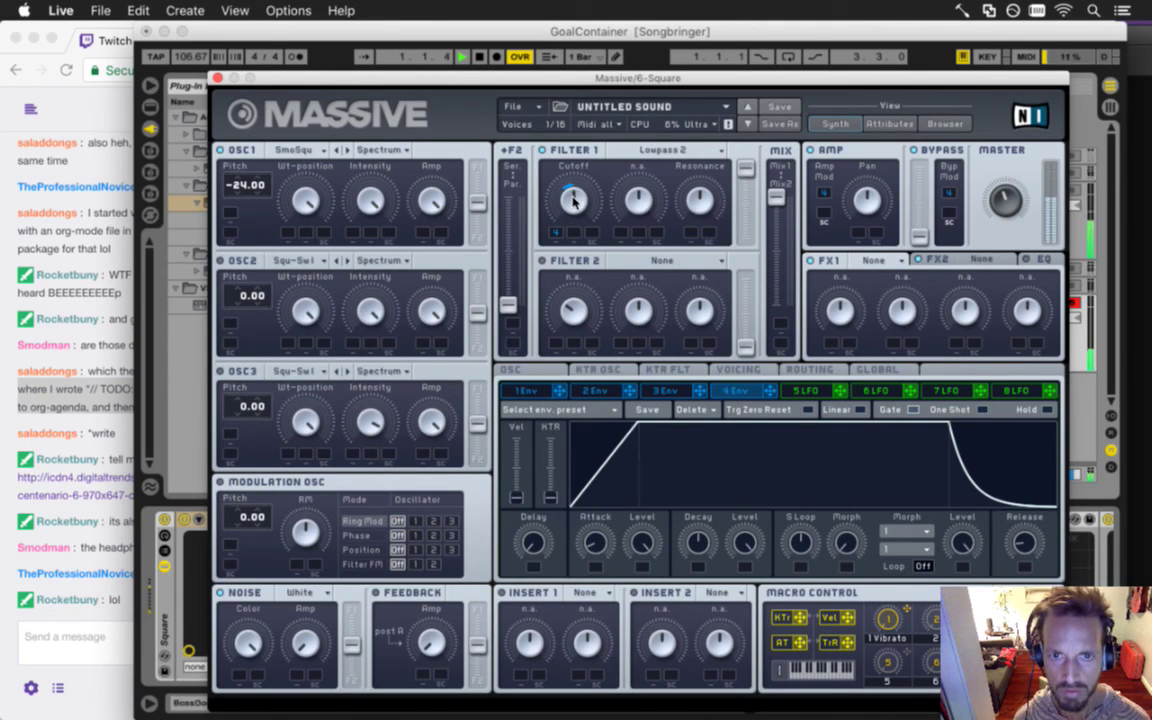
pyautogui.click(218, 78)
pyautogui.press('space')
pyautogui.moveTo(484, 312); pyautogui.dragTo(846, 306)
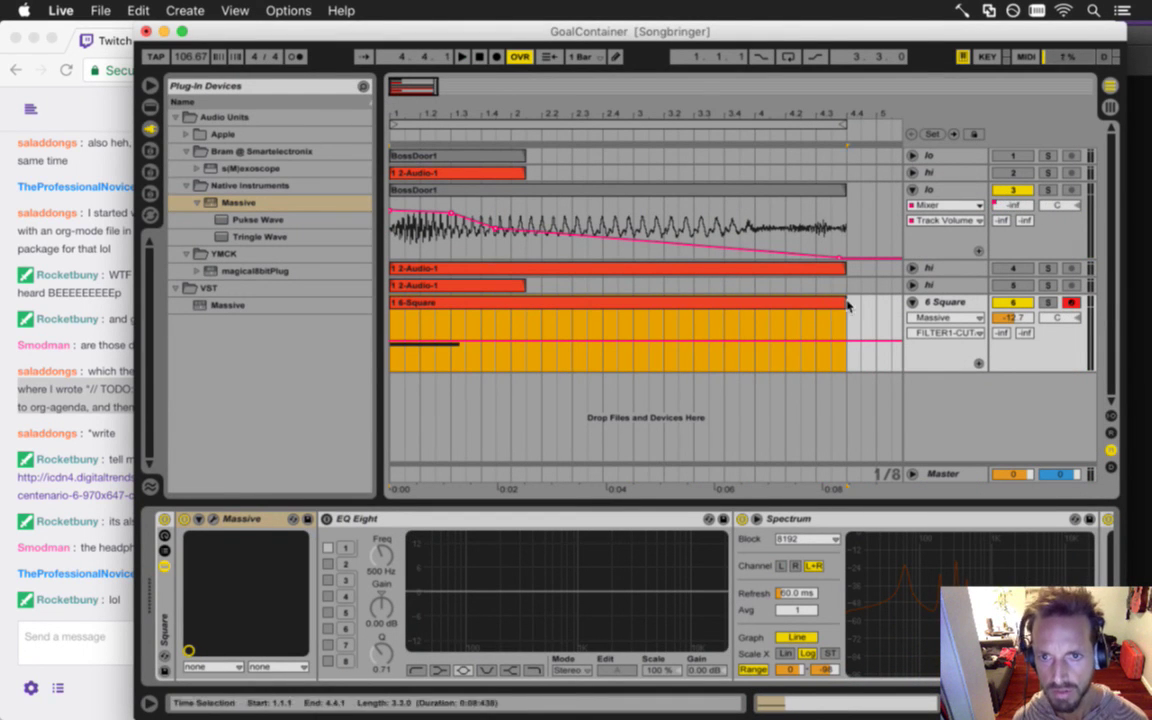
# Step: Open the 6-Square clip's note editor, then highlight a message in the Twitch chat
pyautogui.doubleClick(435, 307)
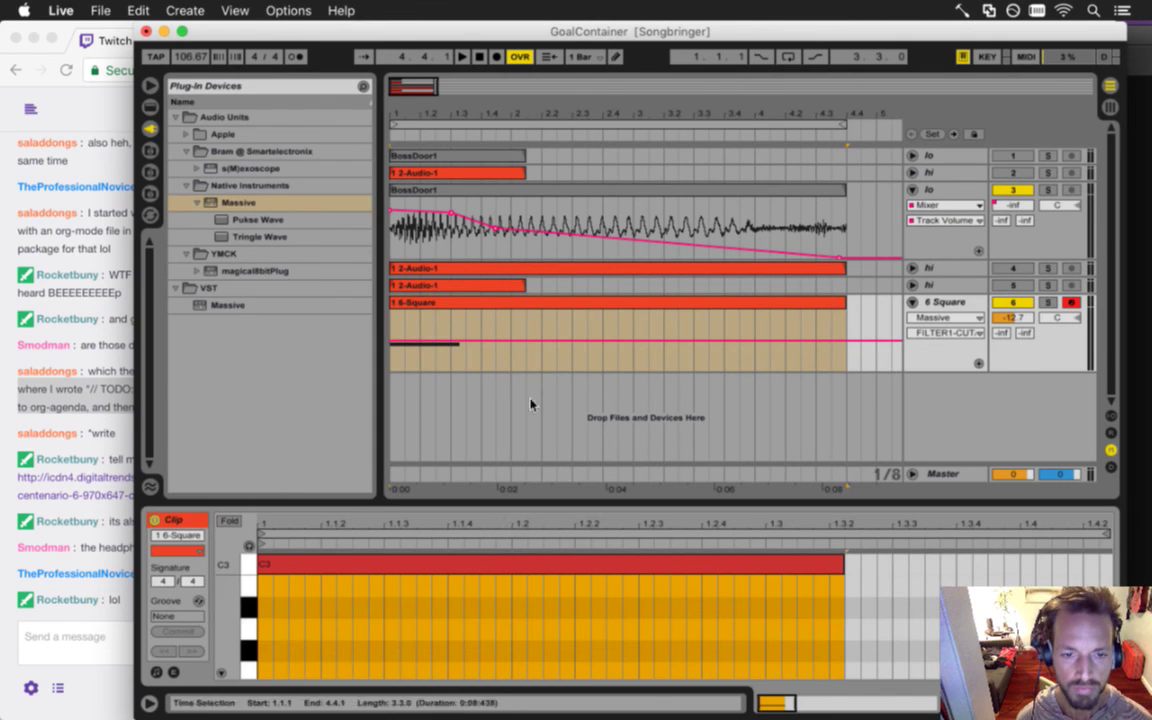
pyautogui.click(117, 565)
pyautogui.moveTo(160, 549); pyautogui.dragTo(220, 553)
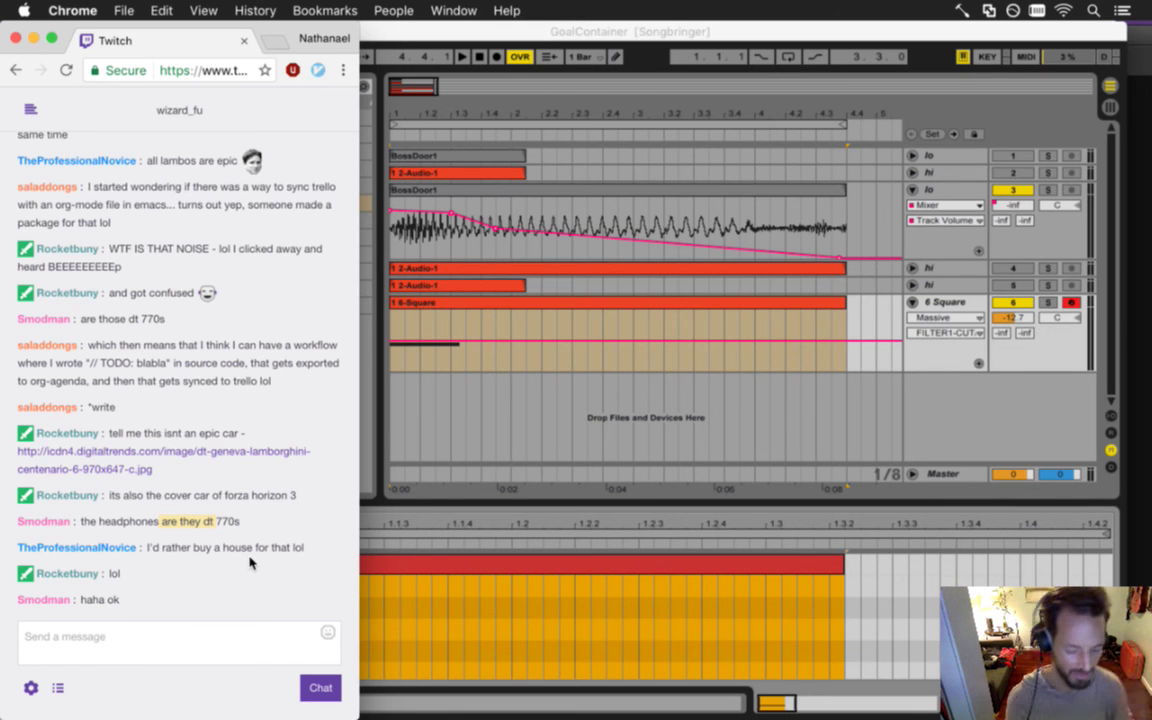
# Step: Extend the clip loop to about bar 4.2 and stretch the C3 note to about 4.3
pyautogui.click(645, 55)
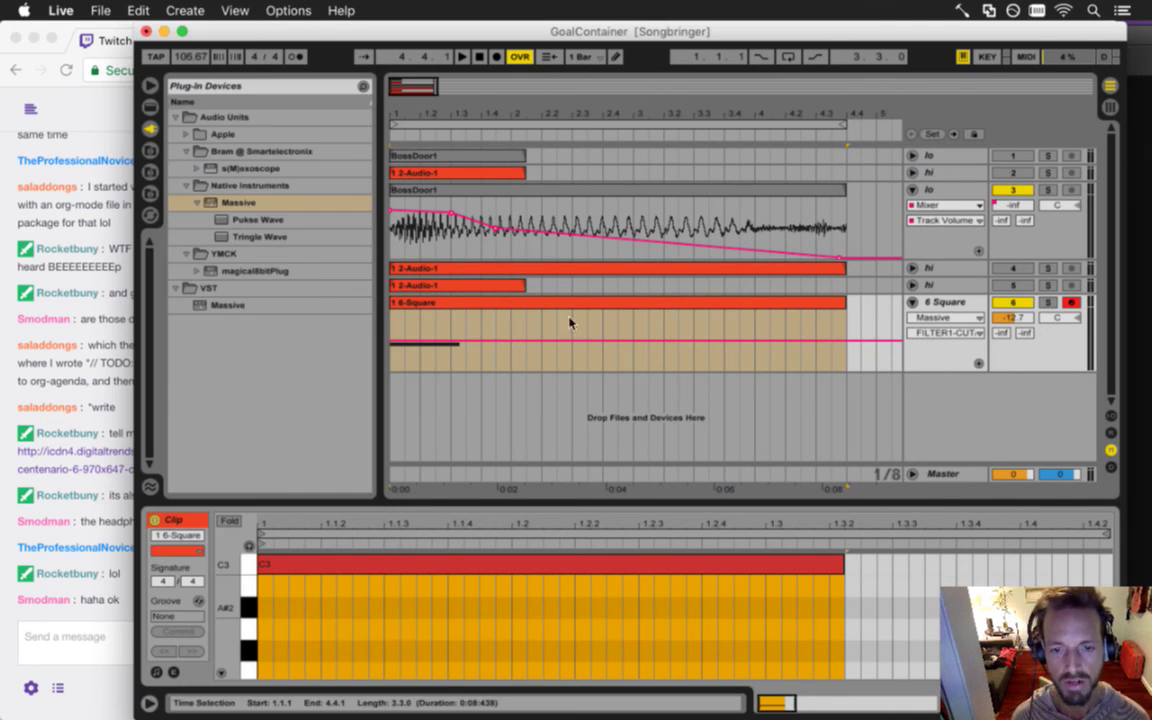
pyautogui.moveTo(480, 540); pyautogui.dragTo(326, 526)
pyautogui.moveTo(471, 533); pyautogui.dragTo(1105, 532)
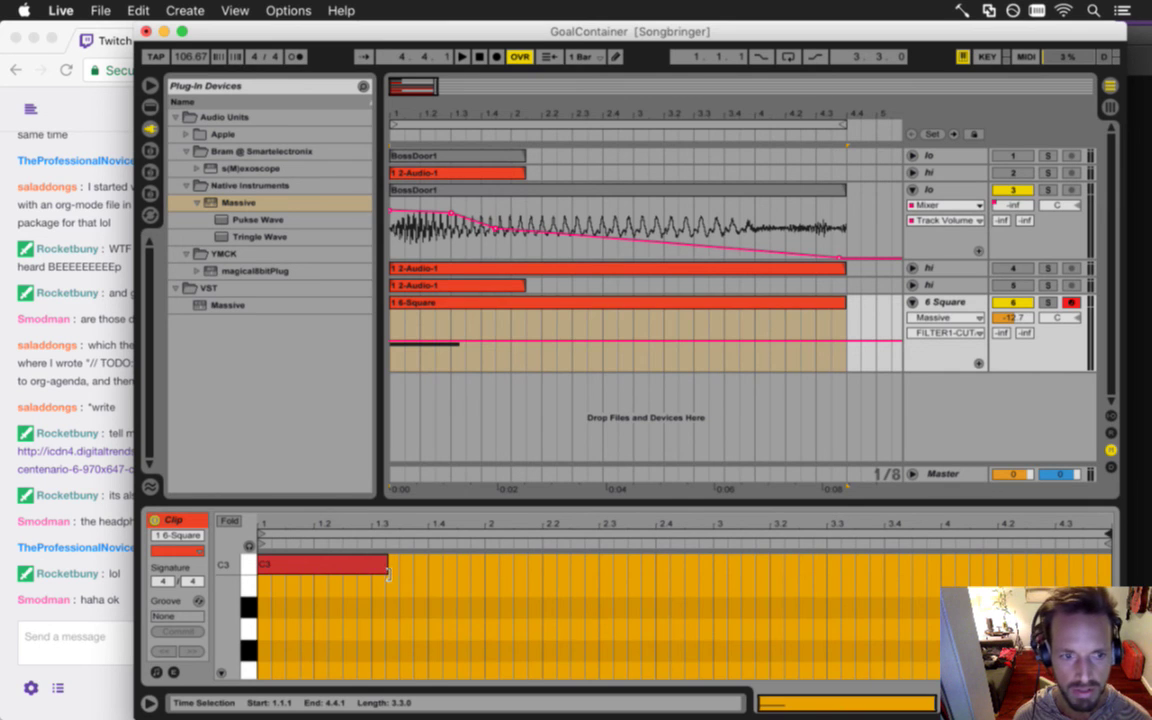
pyautogui.moveTo(388, 568); pyautogui.dragTo(1080, 565)
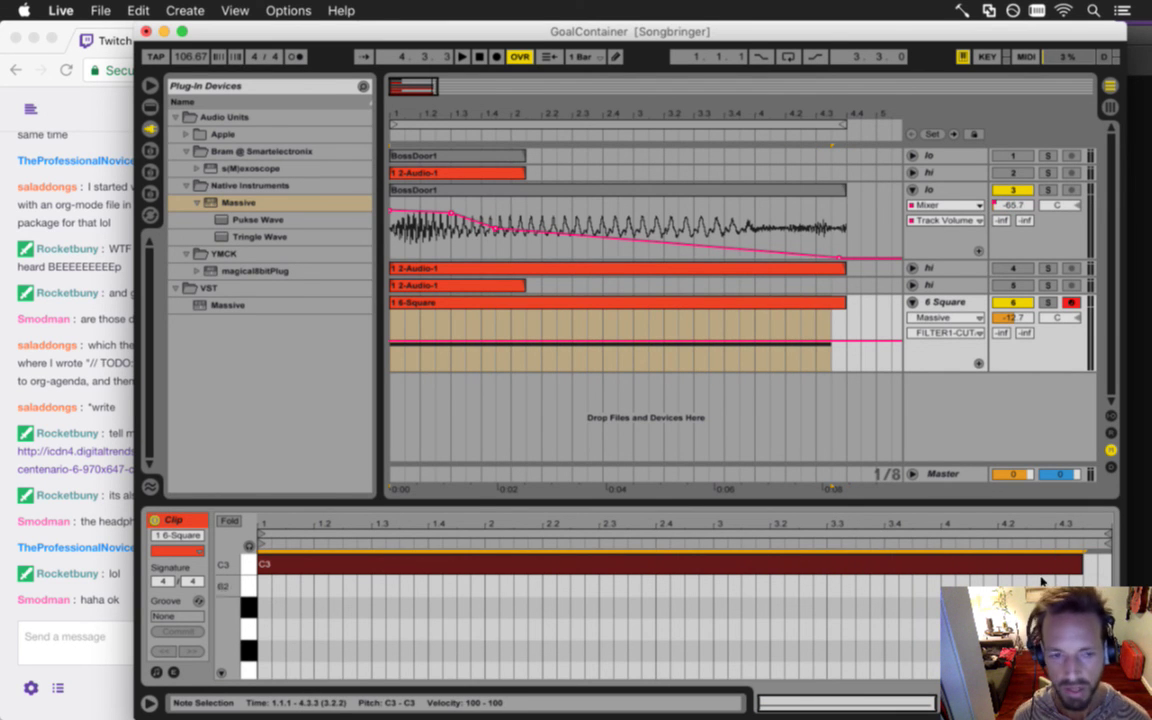
# Step: Collapse the browser, play back the lengthened C3 note, and show the device chain
pyautogui.click(150, 87)
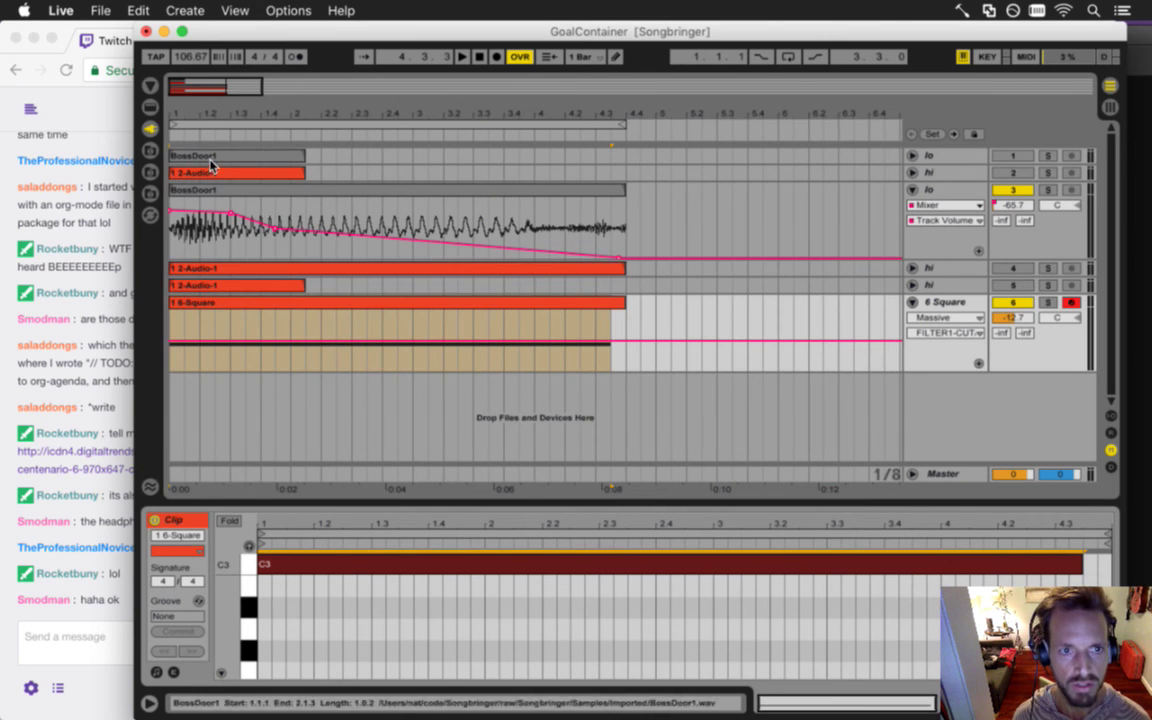
pyautogui.moveTo(178, 117); pyautogui.dragTo(185, 170)
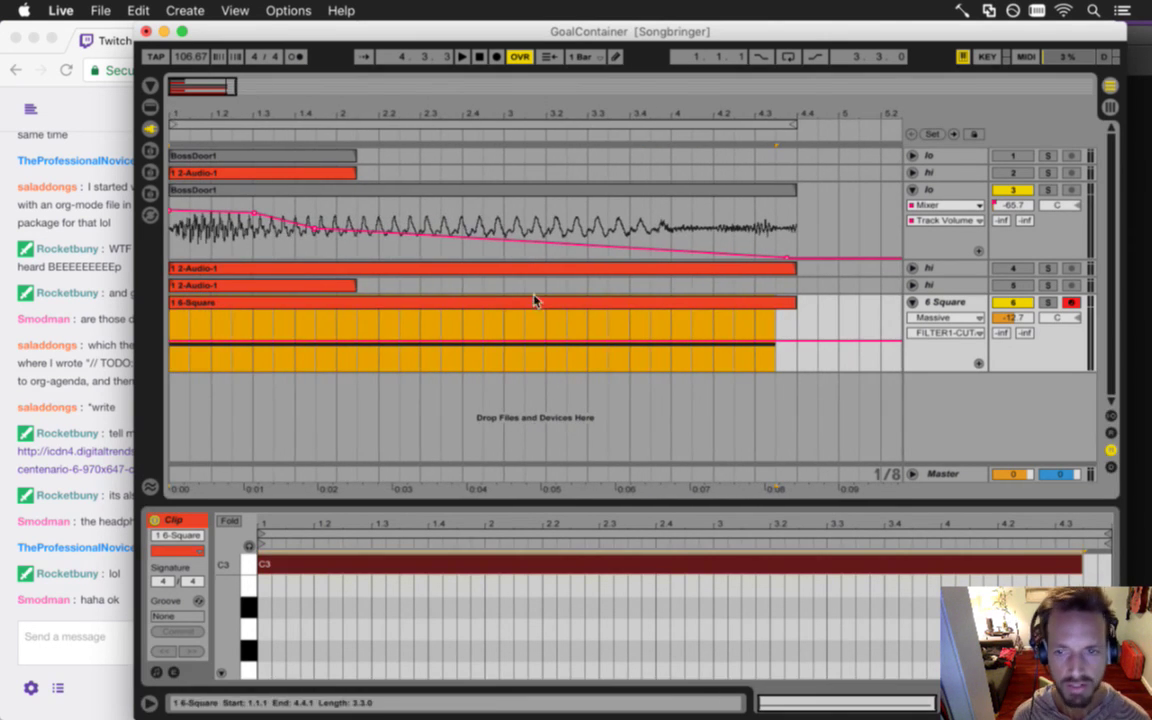
pyautogui.click(491, 327)
pyautogui.click(373, 560)
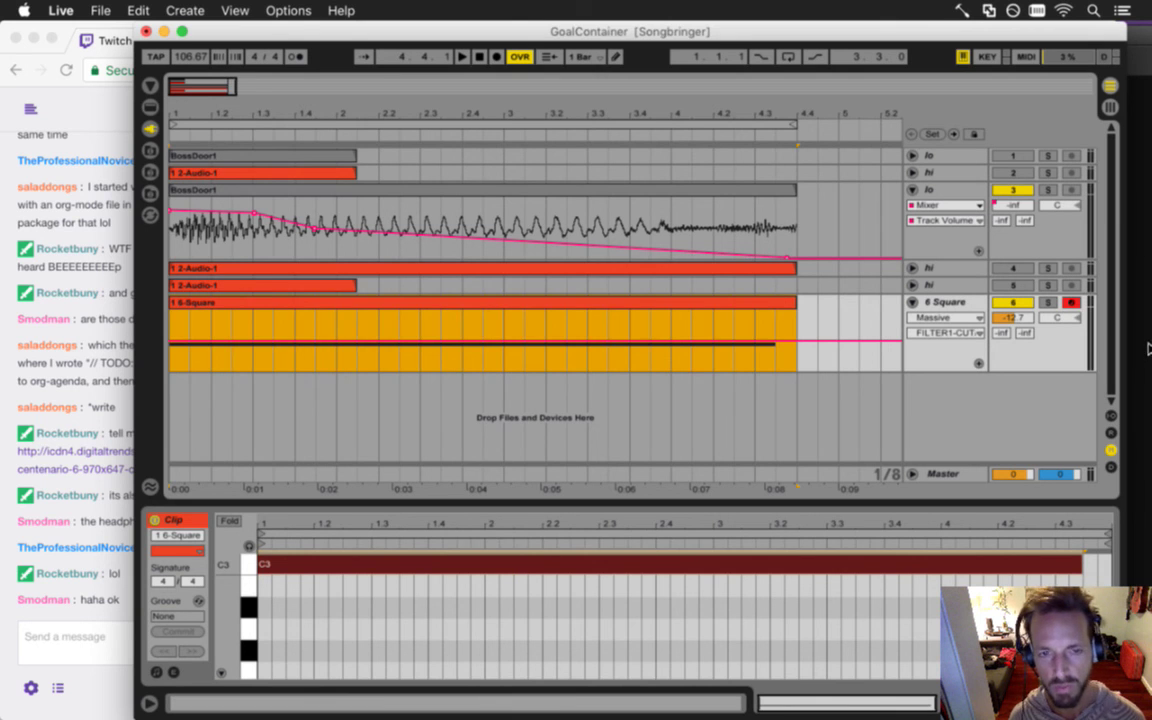
pyautogui.press('space')
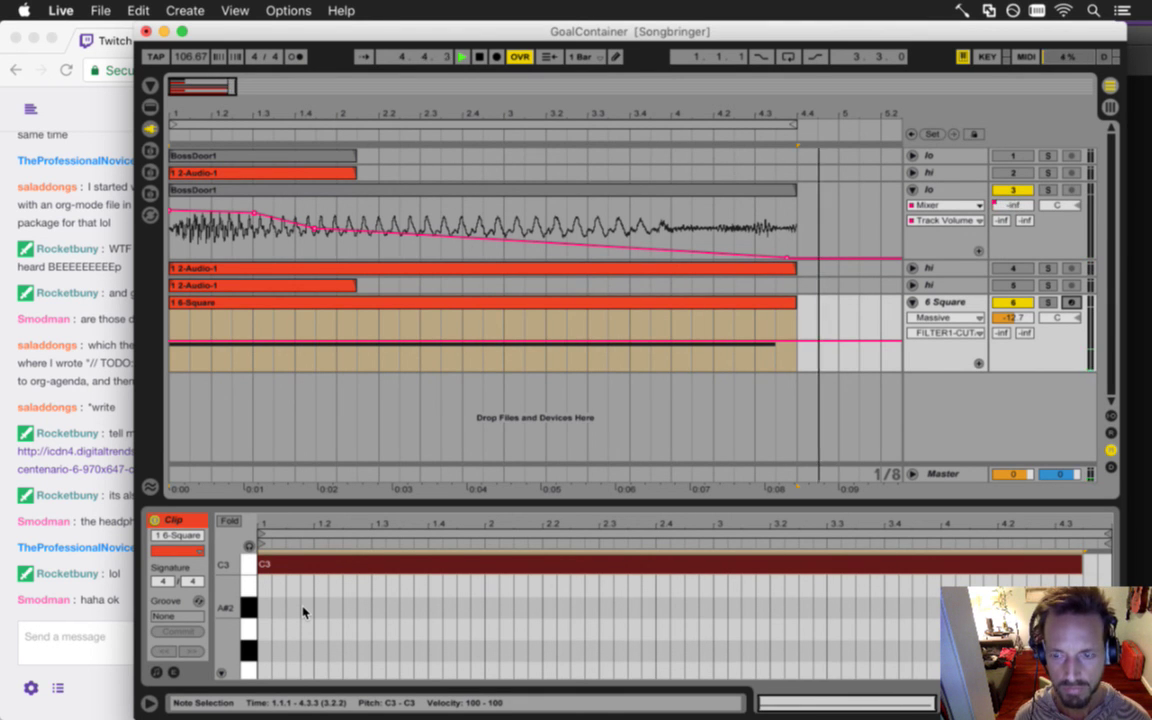
pyautogui.press('space')
pyautogui.hotkey('shift', 'Tab')
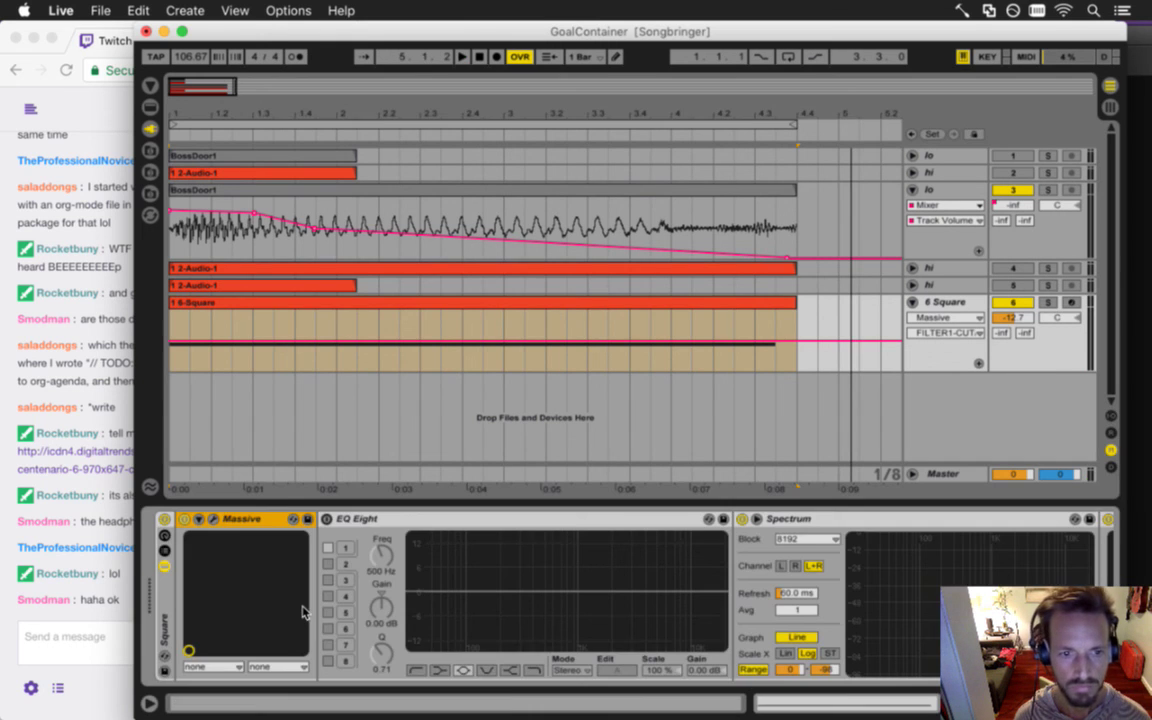
# Step: Open the Massive editor and check the envelope morph curve options without changing them
pyautogui.click(212, 519)
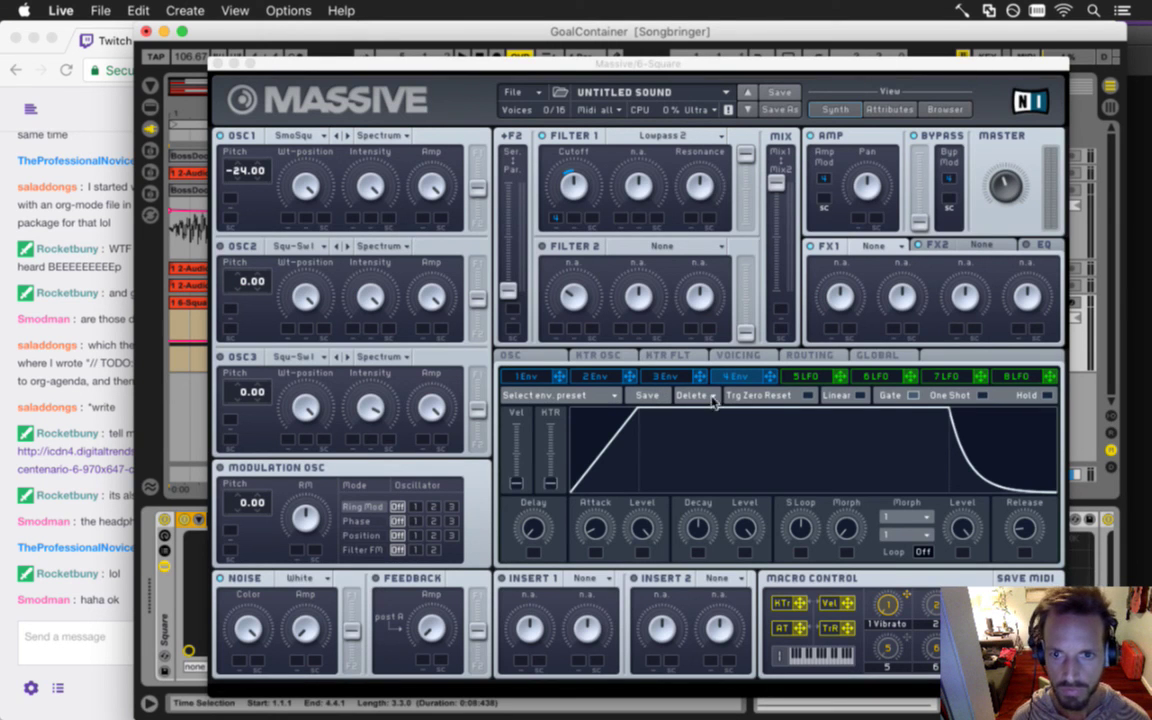
pyautogui.click(805, 535)
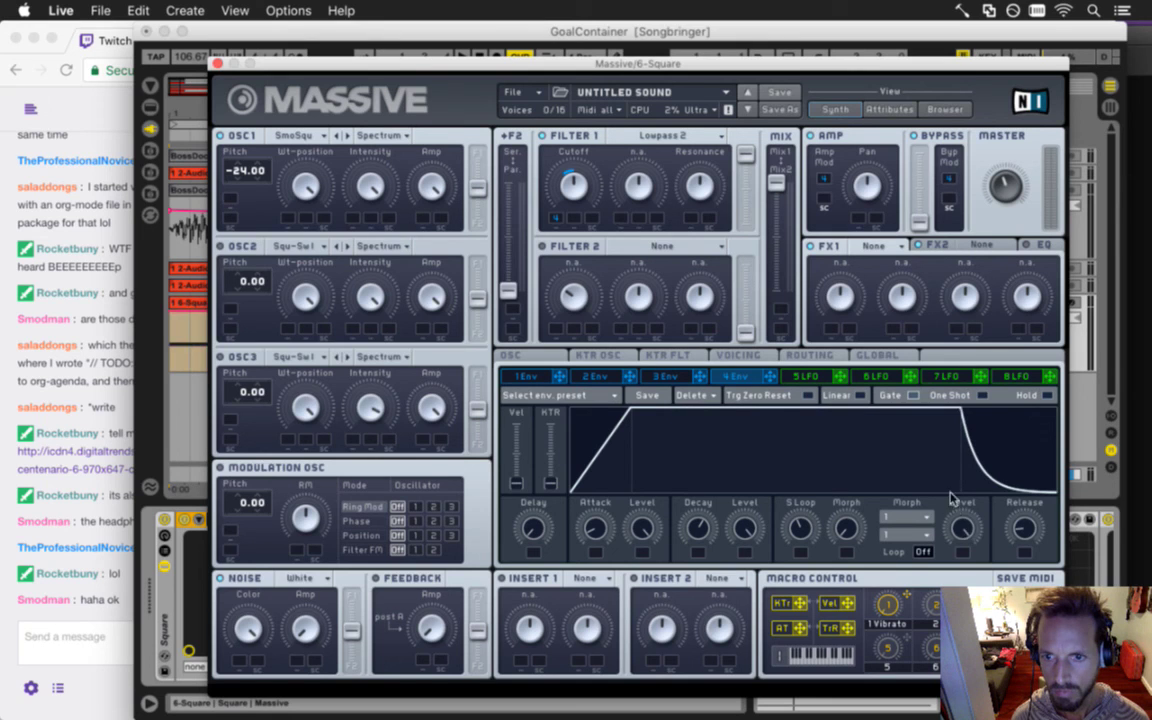
pyautogui.click(905, 541)
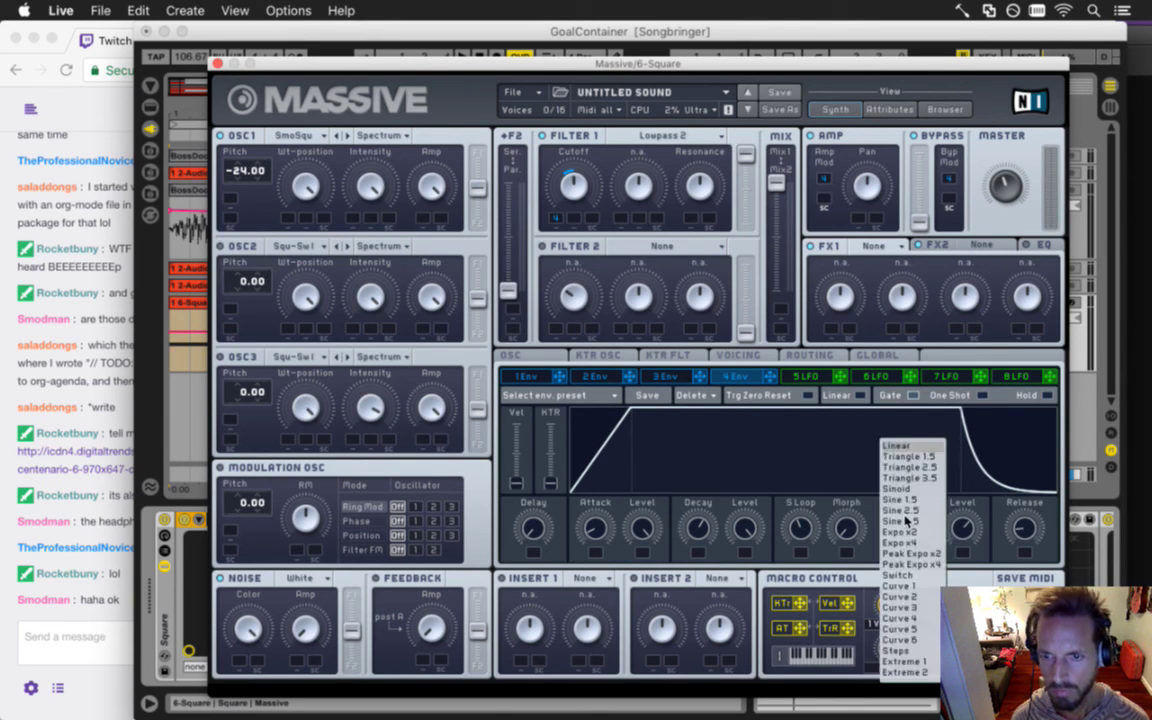
pyautogui.click(840, 525)
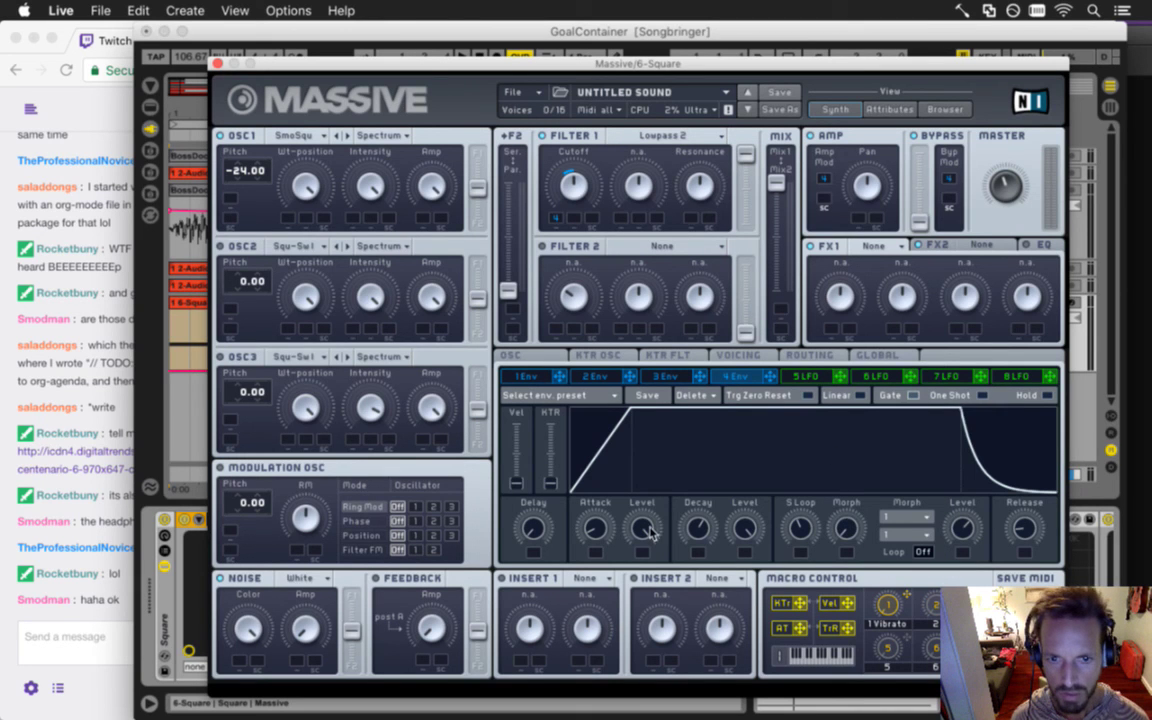
# Step: Shorten envelope 4's decay, settle it on a mid-level sustain, and close Massive
pyautogui.moveTo(703, 530); pyautogui.dragTo(710, 575)
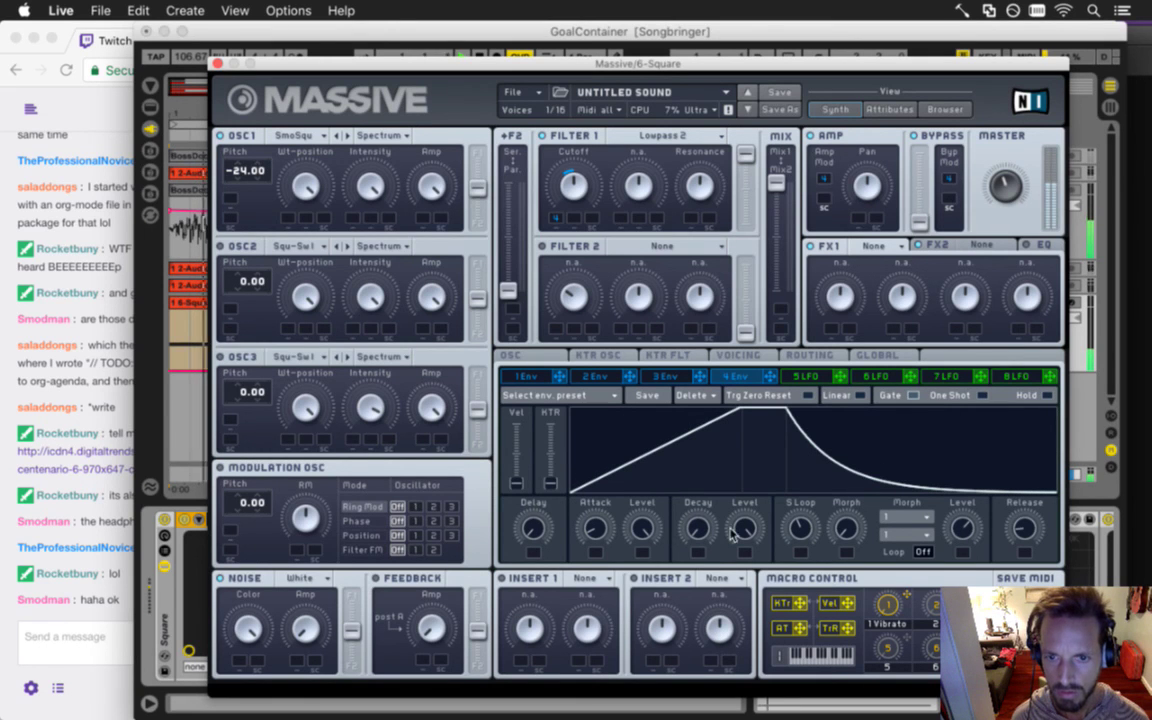
pyautogui.moveTo(975, 533); pyautogui.dragTo(773, 648)
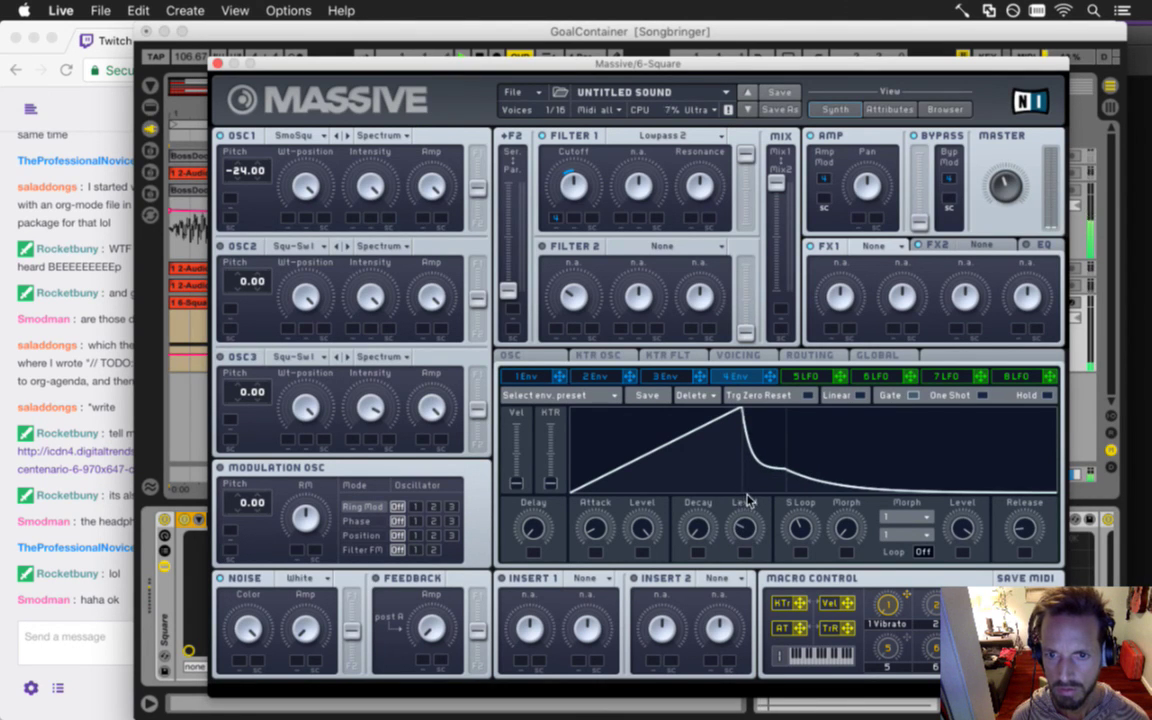
pyautogui.moveTo(673, 470); pyautogui.dragTo(727, 492)
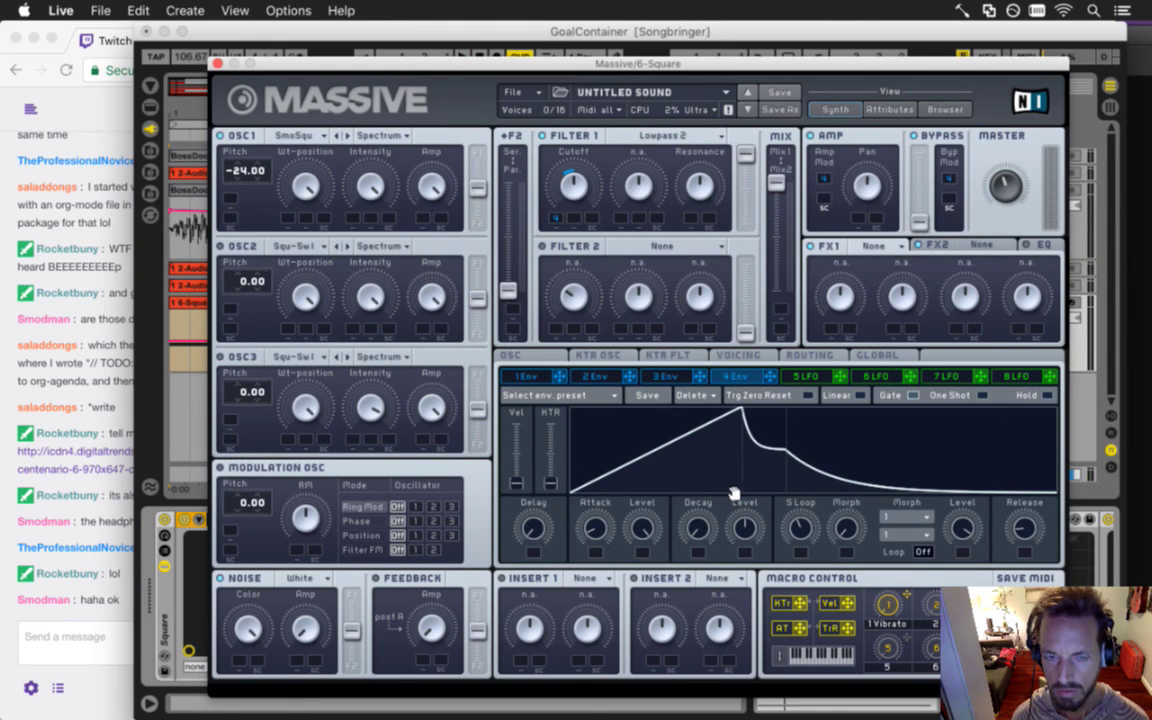
pyautogui.click(218, 63)
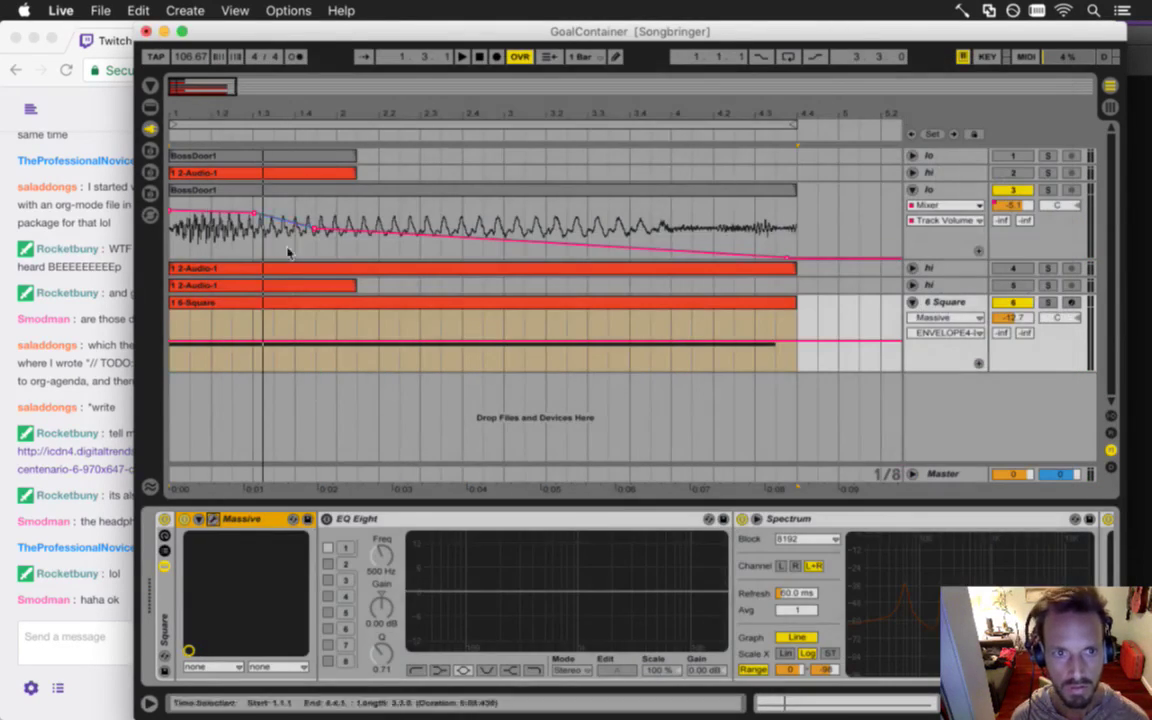
# Step: Move the BossDoor1 track above 6 Square and shift its clip to bar 2
pyautogui.click(200, 310)
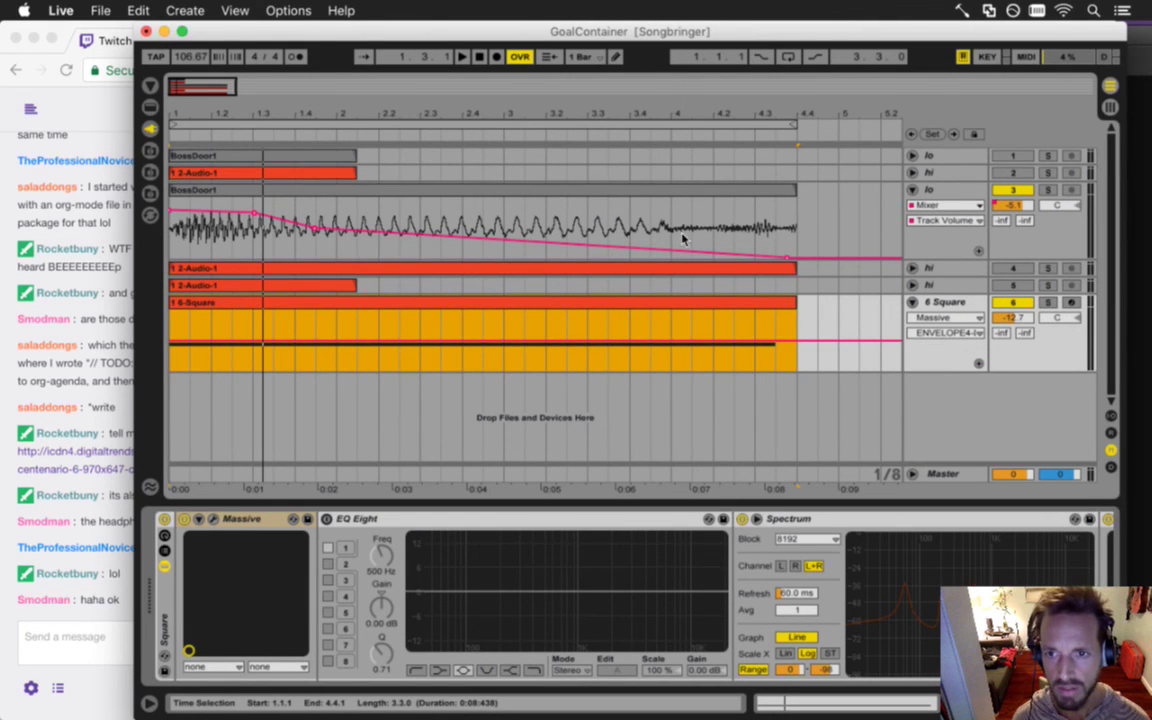
pyautogui.moveTo(929, 189); pyautogui.dragTo(943, 301)
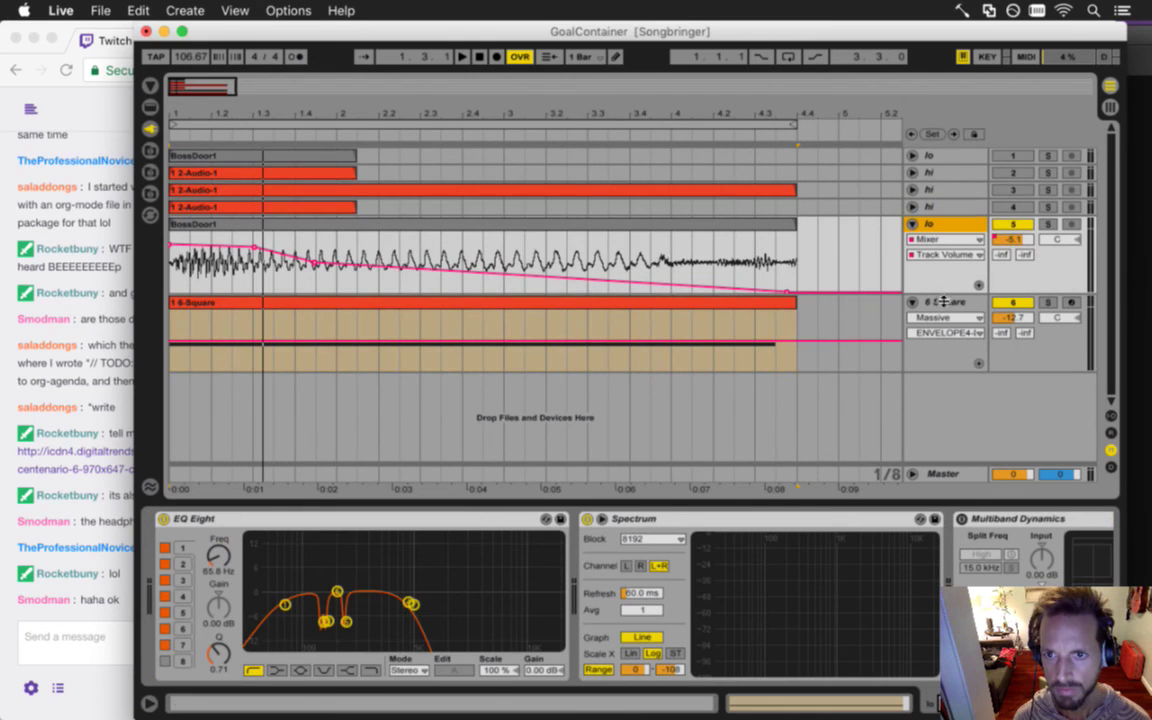
pyautogui.click(175, 320)
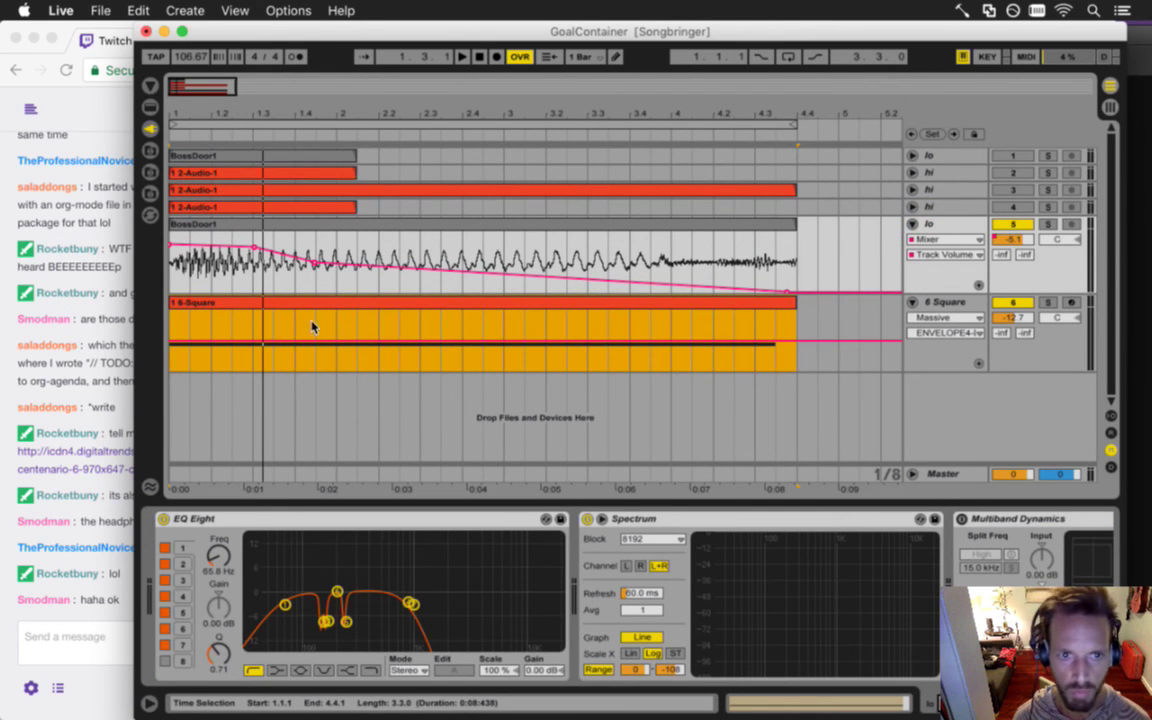
pyautogui.click(236, 224)
pyautogui.click(350, 222)
pyautogui.moveTo(350, 222); pyautogui.dragTo(350, 224)
pyautogui.click(185, 265)
# Step: Move the BossDoor1 clip back to about bar 1.4, save the set, and play from bar 1
pyautogui.press('space')
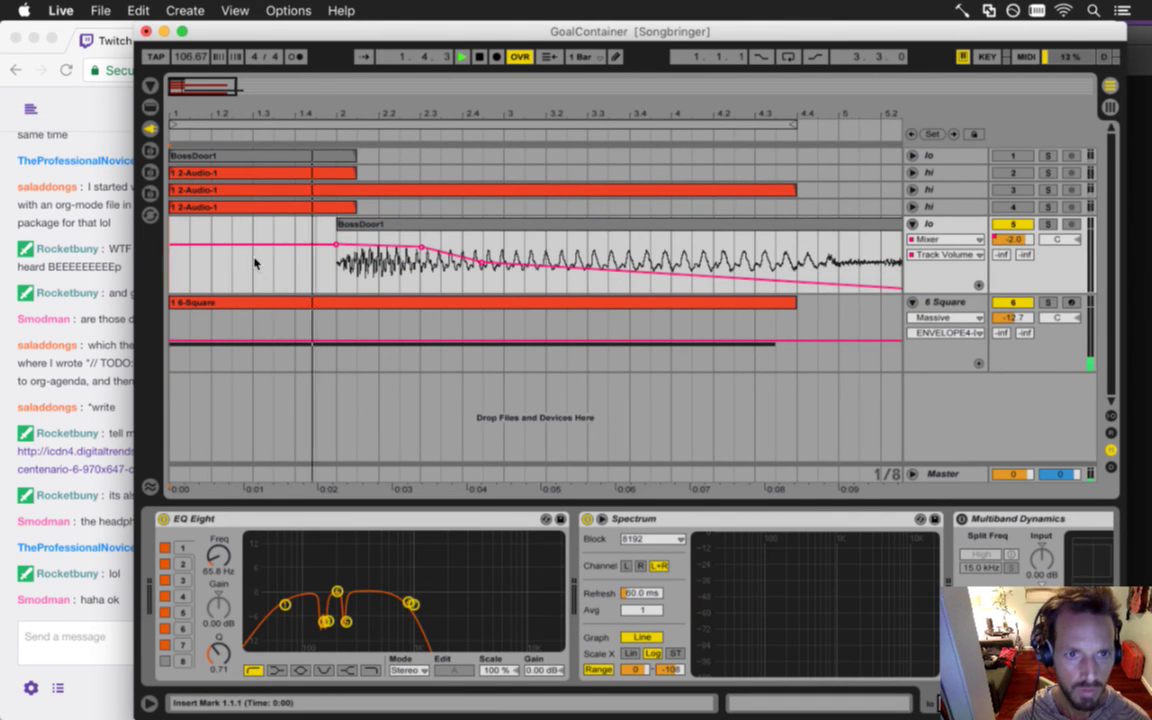
pyautogui.click(167, 268)
pyautogui.press('space')
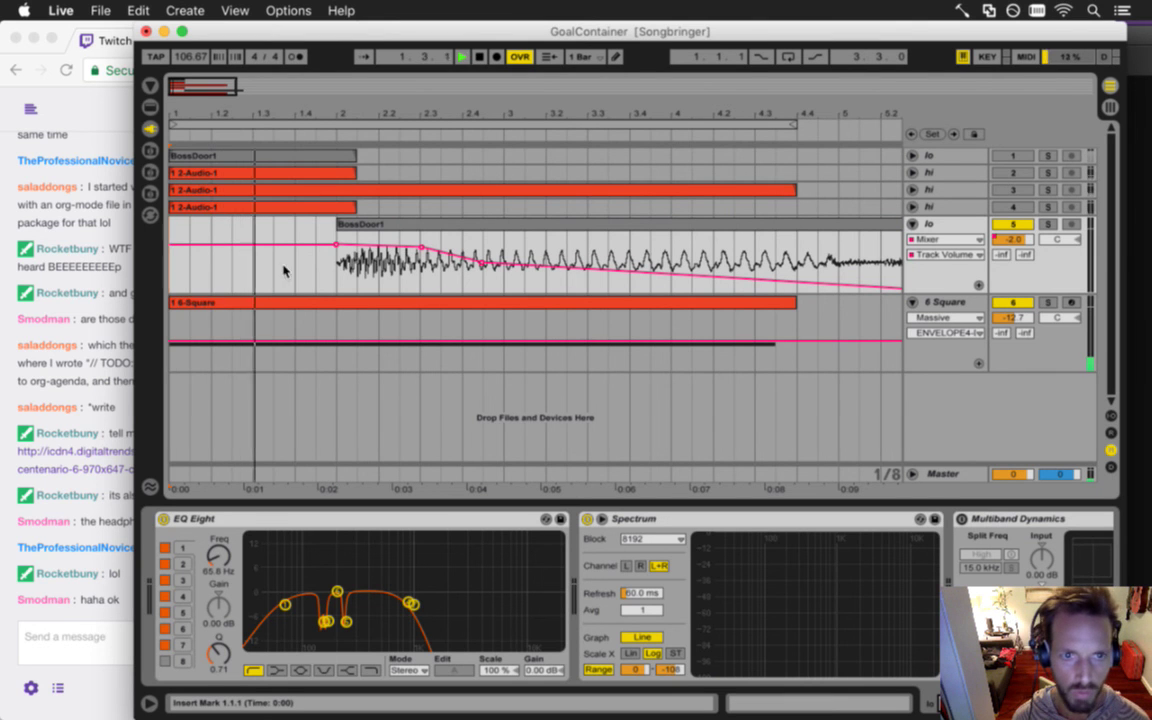
pyautogui.press('space')
pyautogui.moveTo(340, 262); pyautogui.dragTo(298, 262)
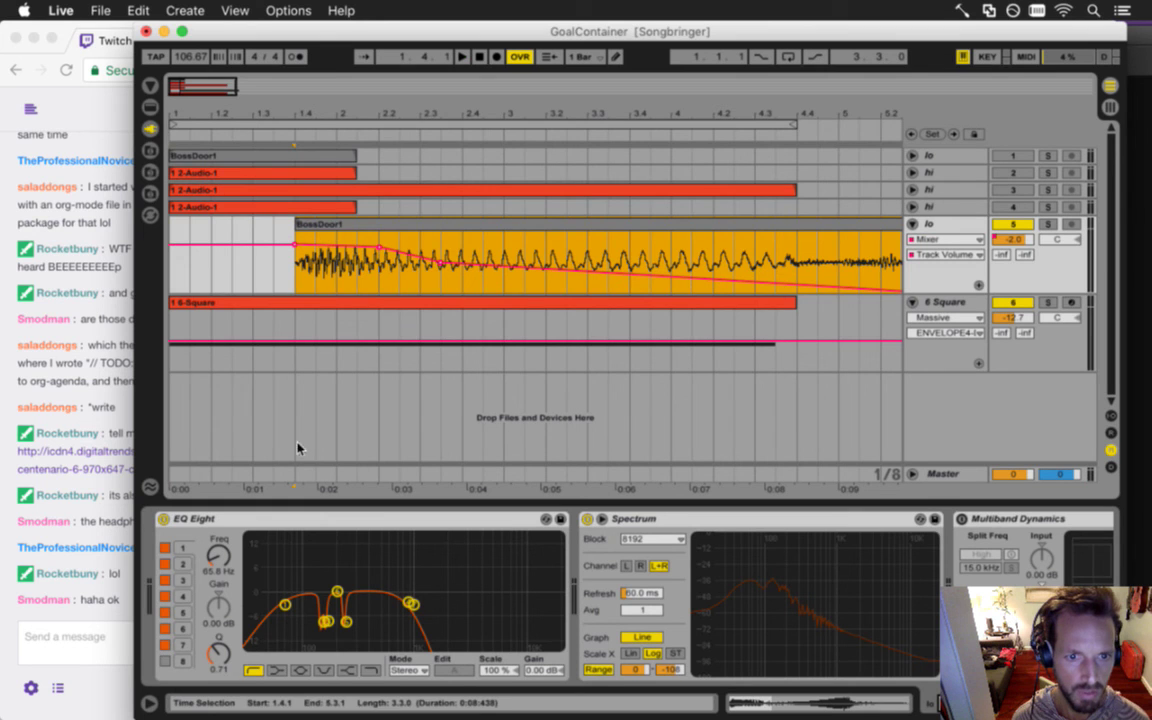
pyautogui.click(300, 318)
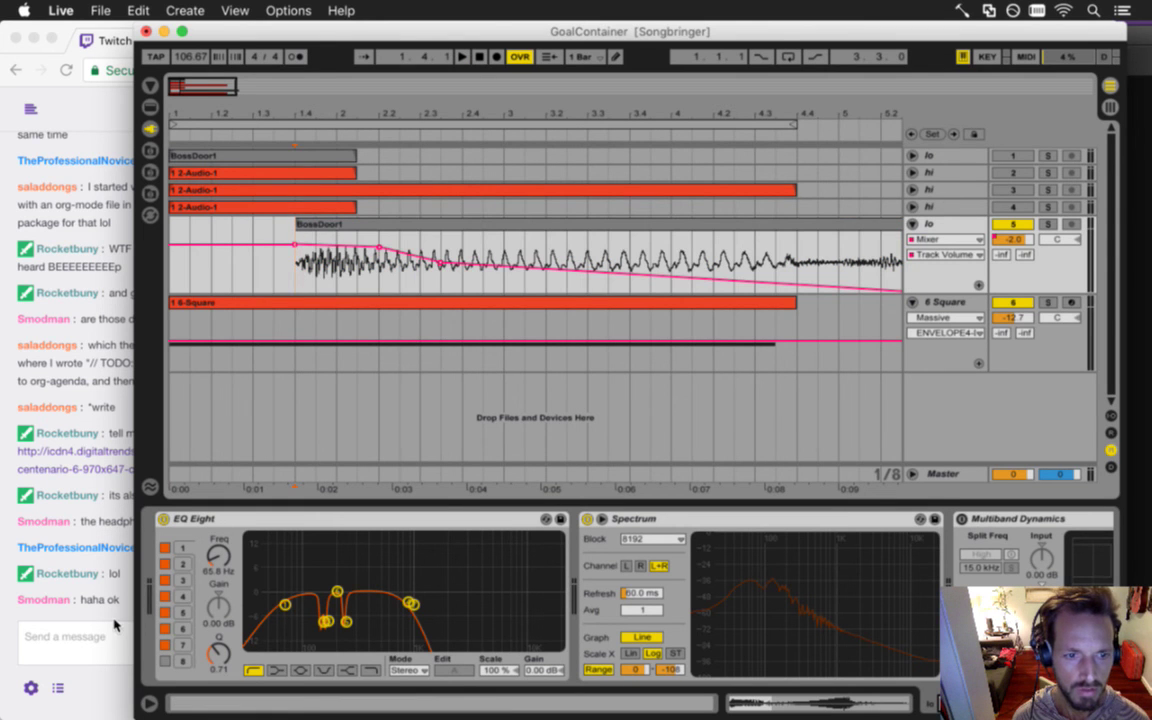
pyautogui.click(177, 272)
pyautogui.press('super+s')
pyautogui.press('space')
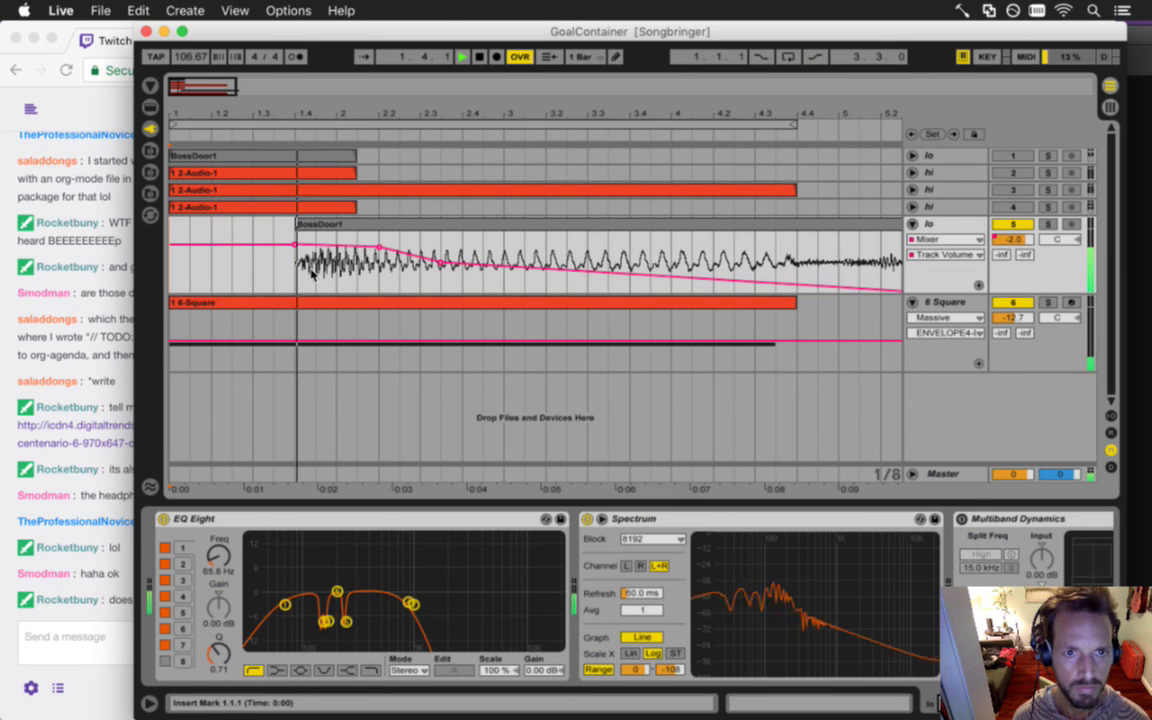
pyautogui.click(720, 303)
# Step: Shorten the C3 note below beat 1.4 and trim the 6 Square clip to end at bar 2
pyautogui.press('space')
pyautogui.hotkey('shift', 'Tab')
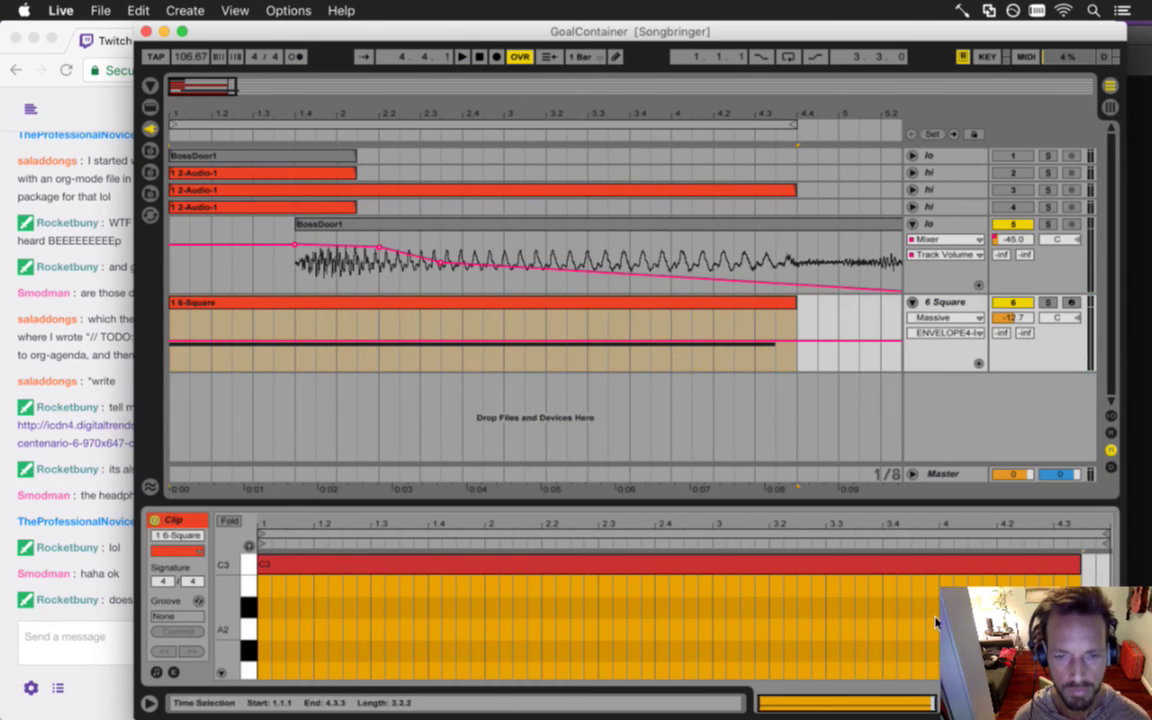
pyautogui.moveTo(1080, 567); pyautogui.dragTo(433, 580)
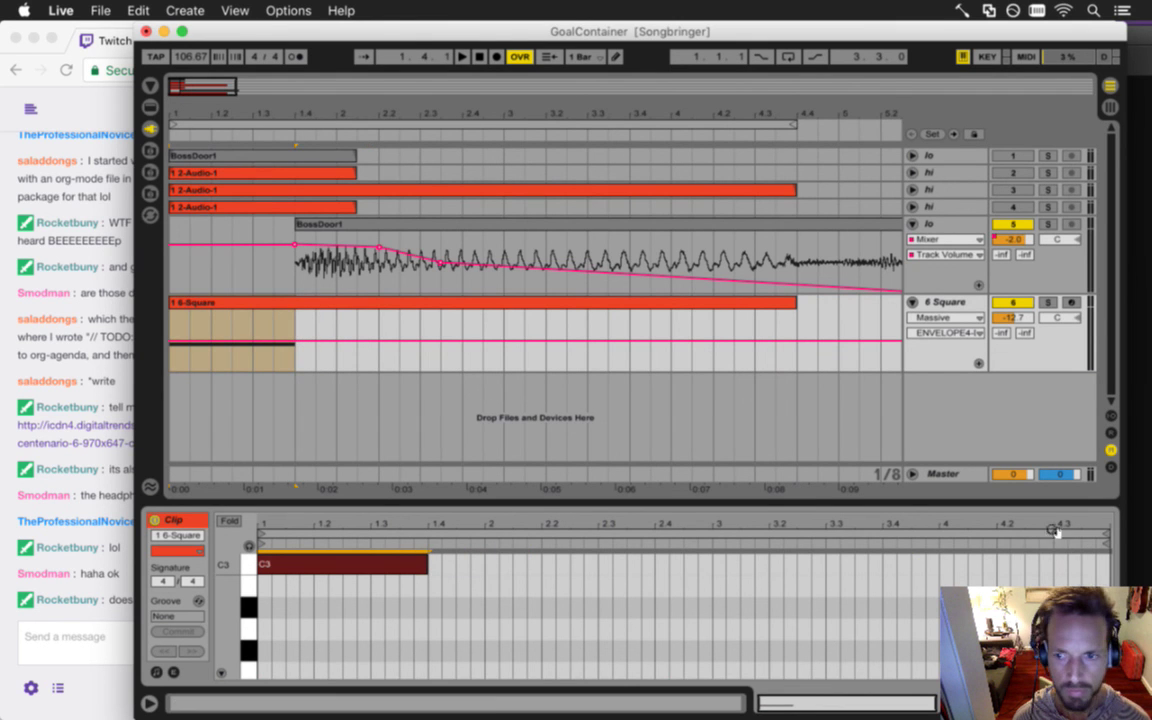
pyautogui.moveTo(800, 302); pyautogui.dragTo(336, 302)
pyautogui.press('space')
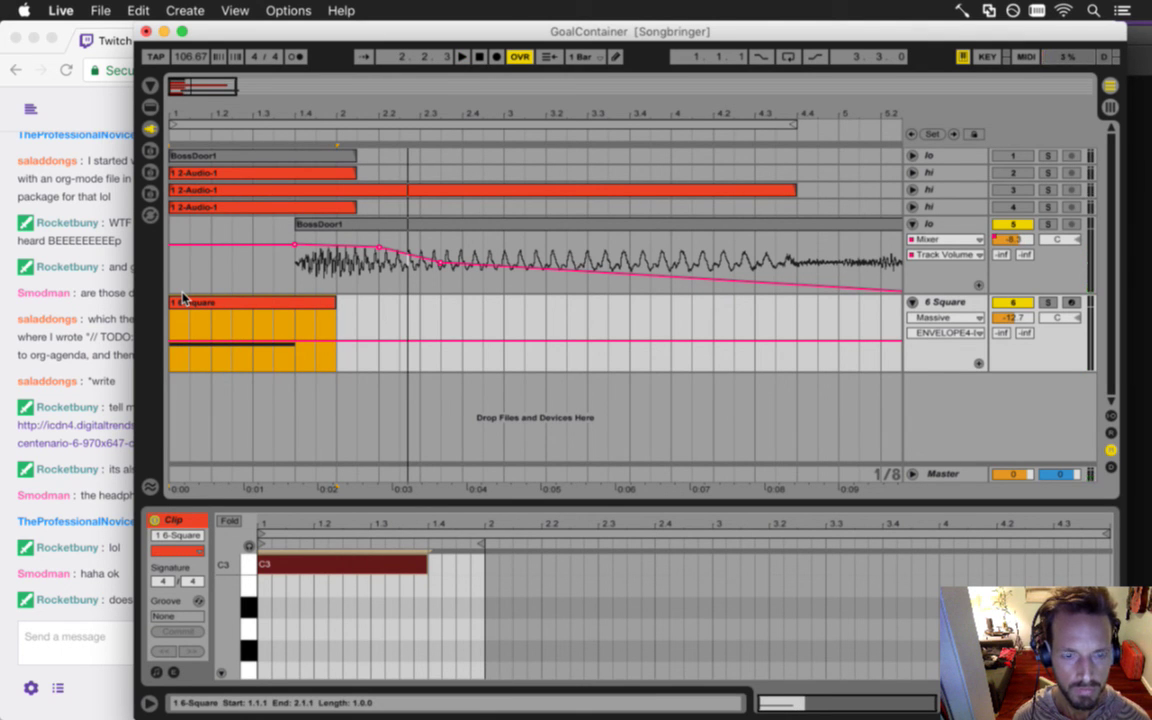
pyautogui.click(424, 566)
pyautogui.moveTo(424, 566); pyautogui.dragTo(372, 565)
pyautogui.press('space')
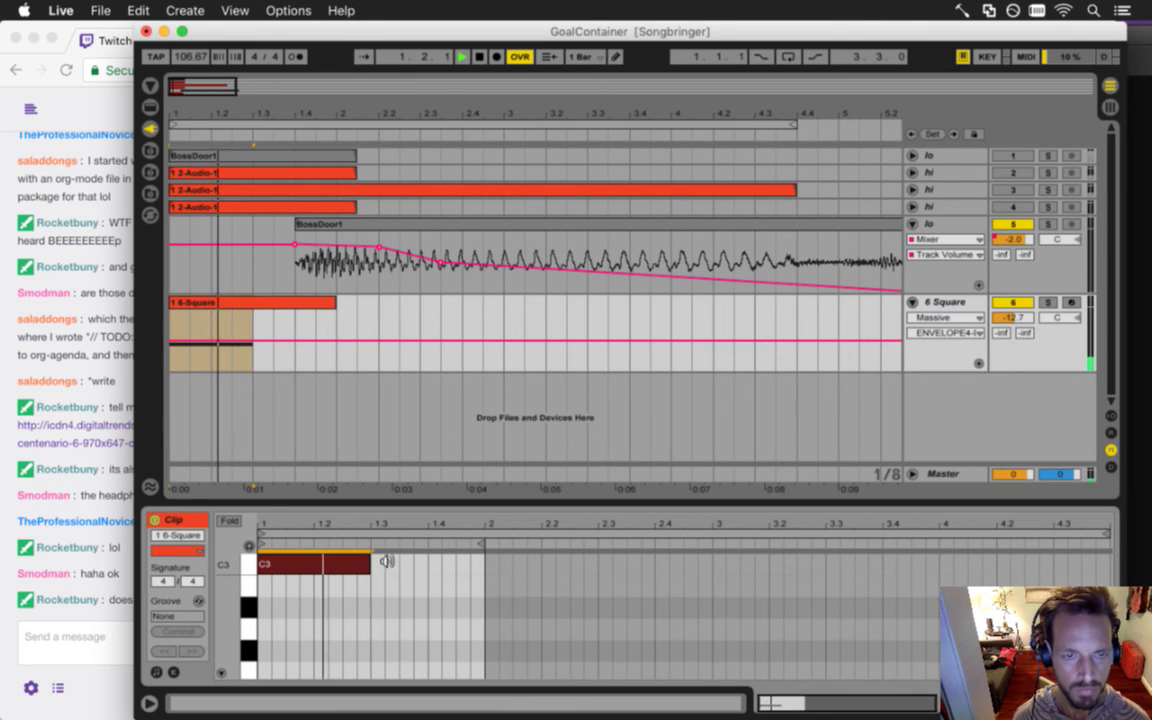
# Step: Move the BossDoor1 sample earlier to start at bar 1.3
pyautogui.click(398, 342)
pyautogui.click(333, 226)
pyautogui.press('space')
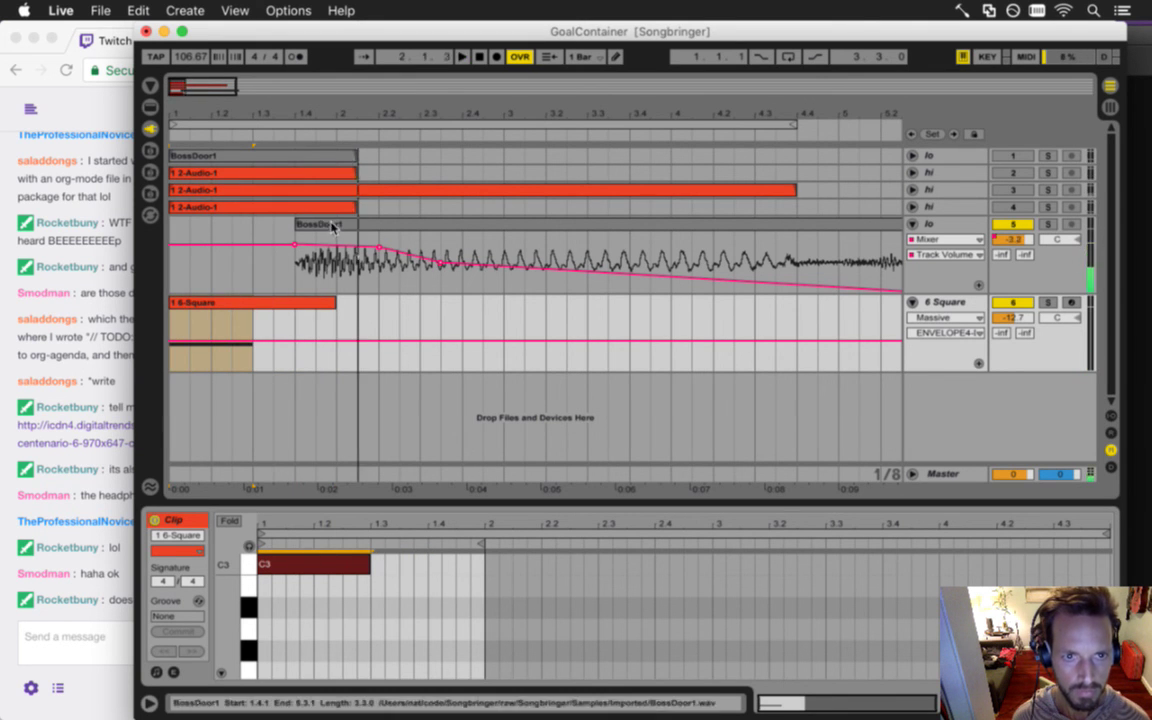
pyautogui.moveTo(333, 226); pyautogui.dragTo(291, 225)
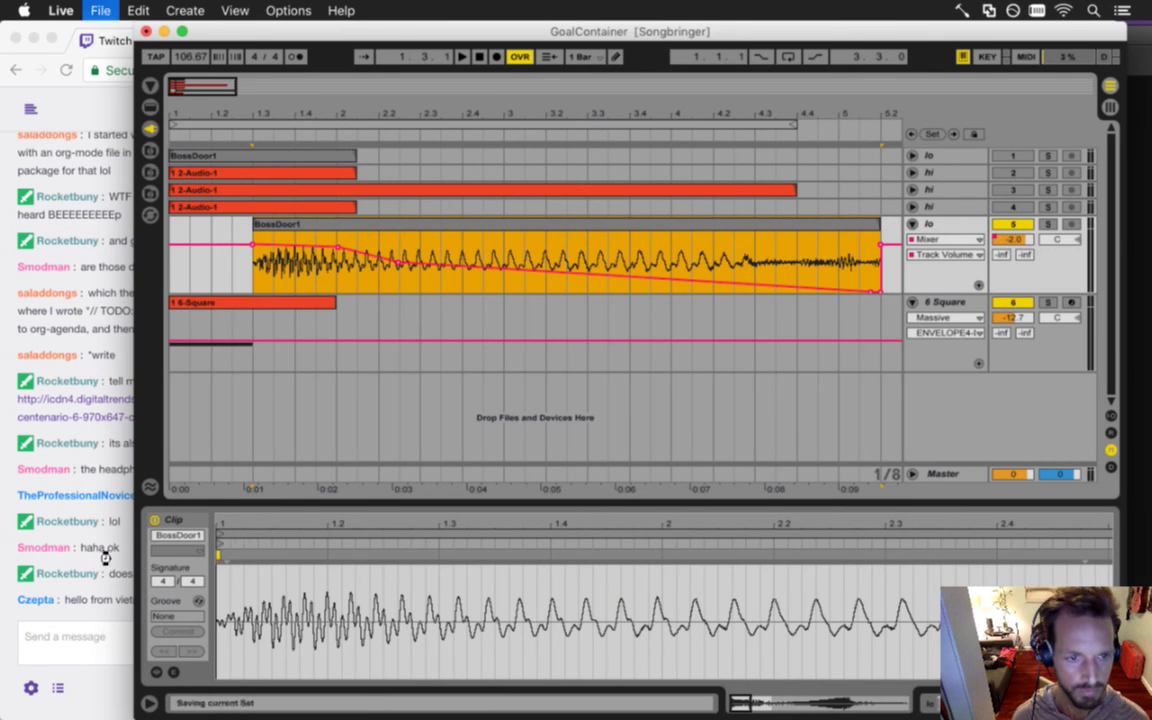
pyautogui.click(117, 558)
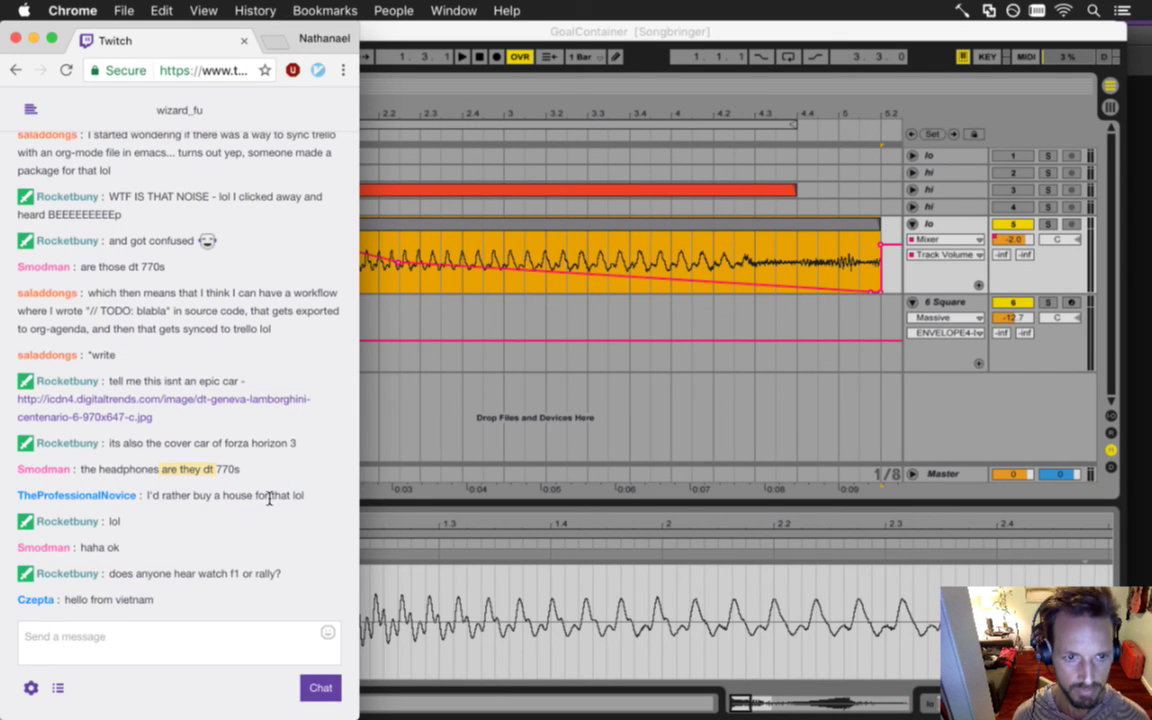
# Step: Highlight the 'hello from vietnam' message and the other new chat lines while reading
pyautogui.moveTo(115, 610); pyautogui.dragTo(150, 596)
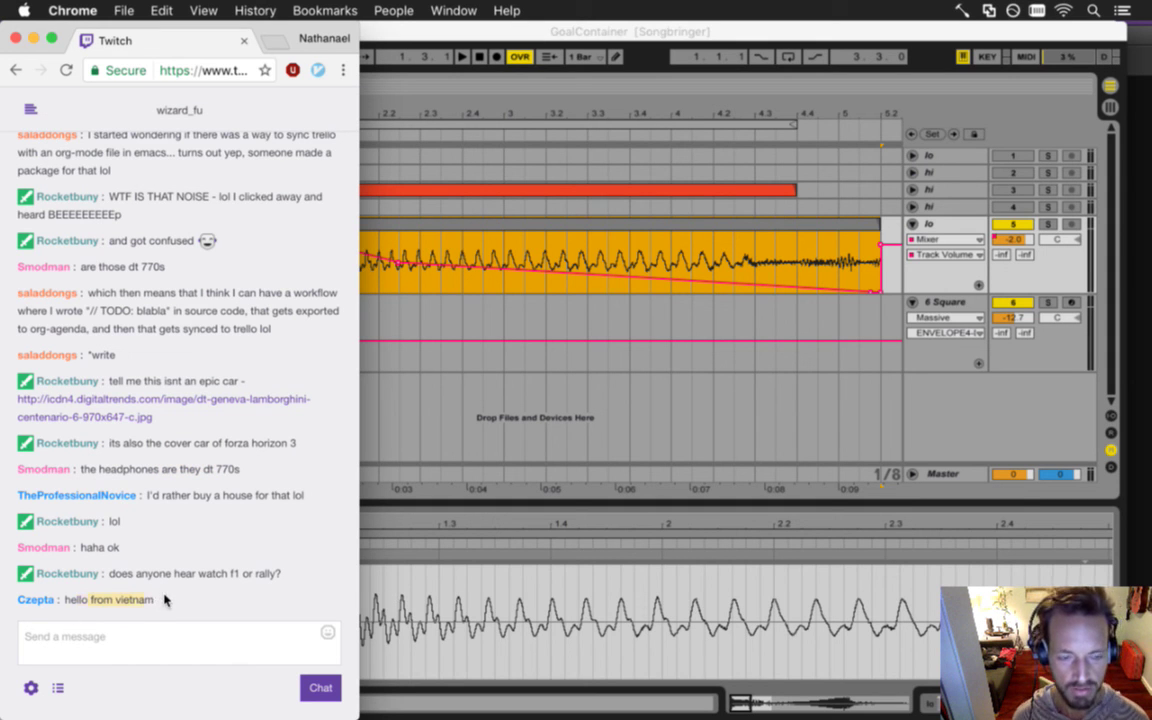
pyautogui.moveTo(153, 575); pyautogui.dragTo(64, 575)
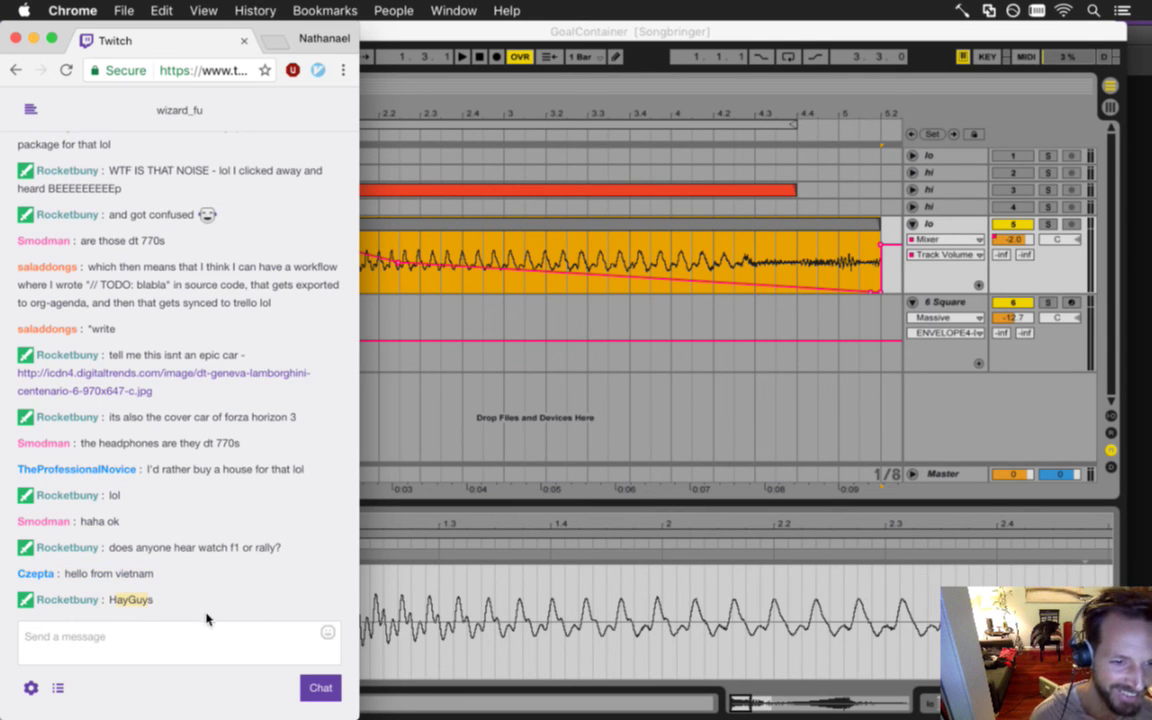
# Step: Post the reply 'lol' in the Twitch chat
pyautogui.click(427, 409)
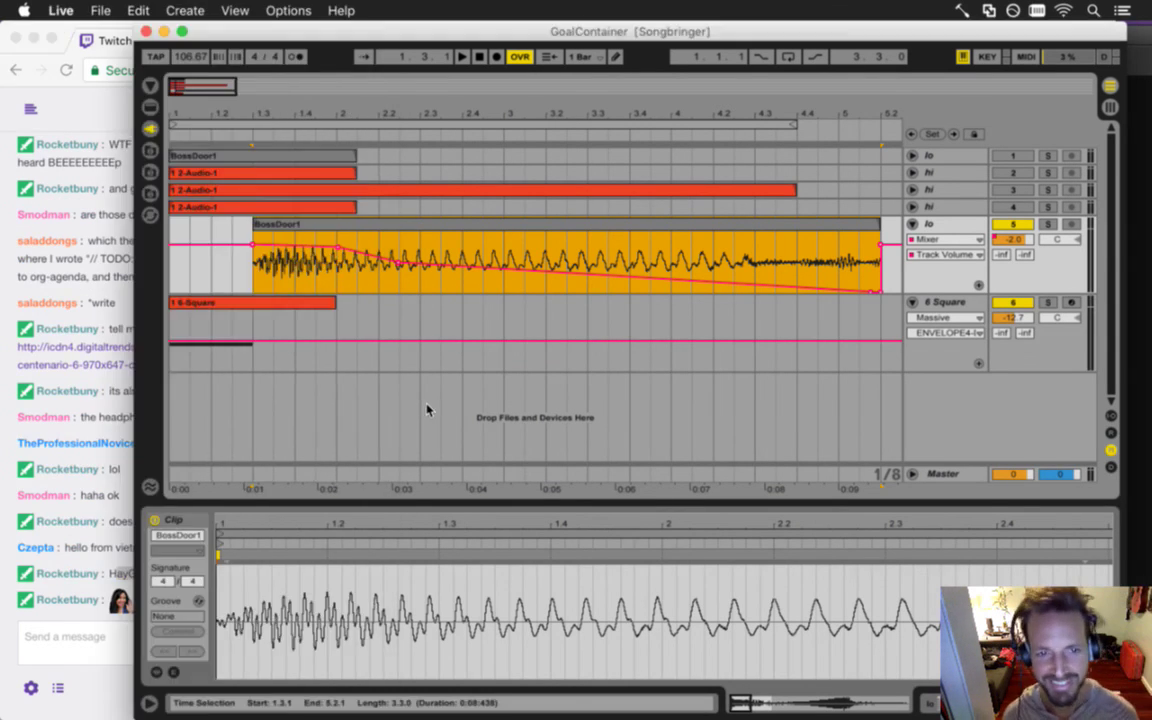
pyautogui.click(409, 571)
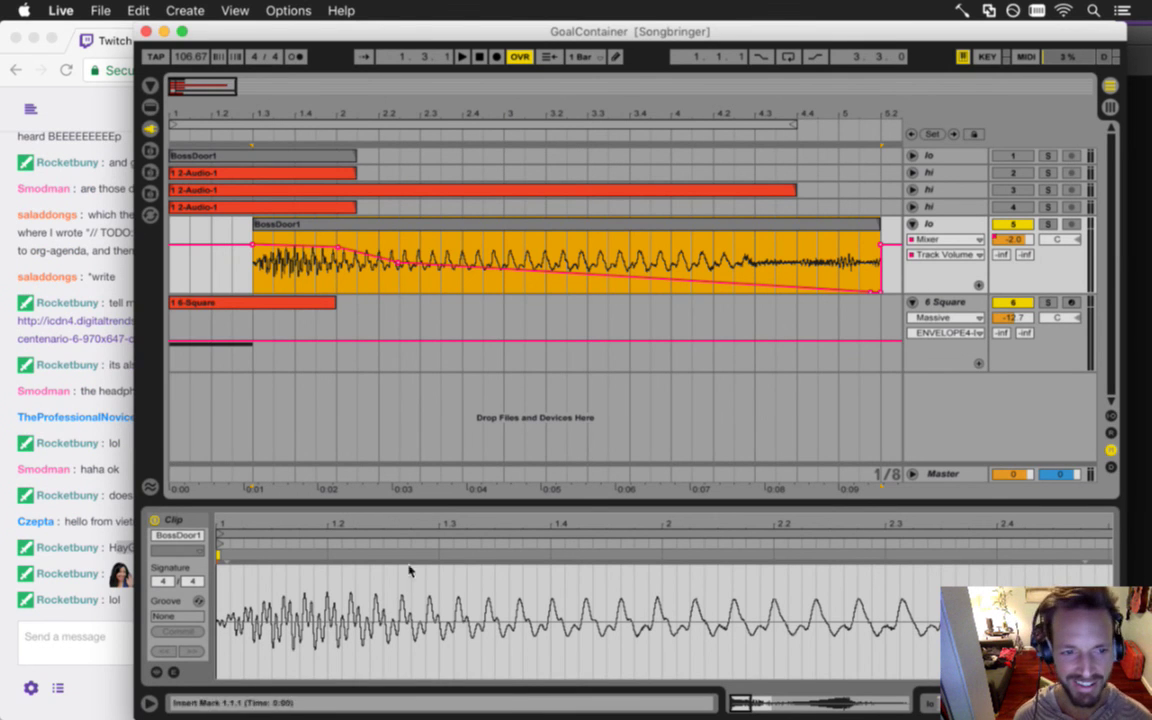
pyautogui.click(77, 637)
pyautogui.write('lol')
pyautogui.press('Return')
# Step: Bring up the 6-Square clip's short C3 note, then switch toward the terminal
pyautogui.click(511, 383)
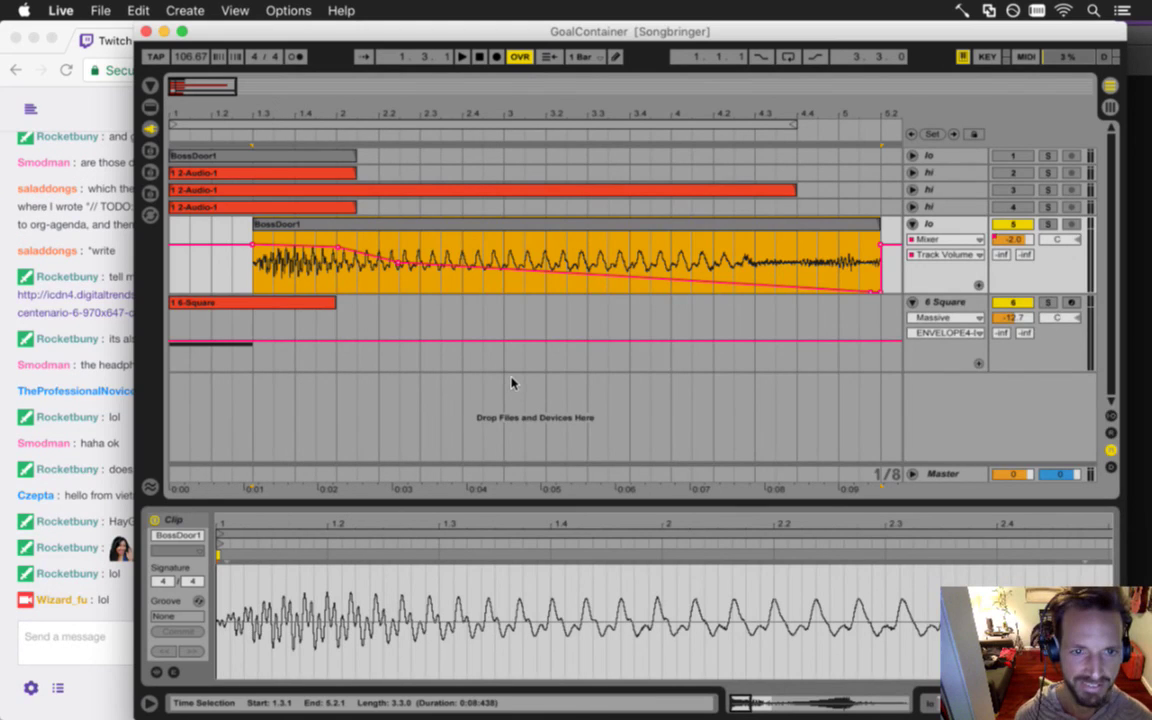
pyautogui.click(222, 316)
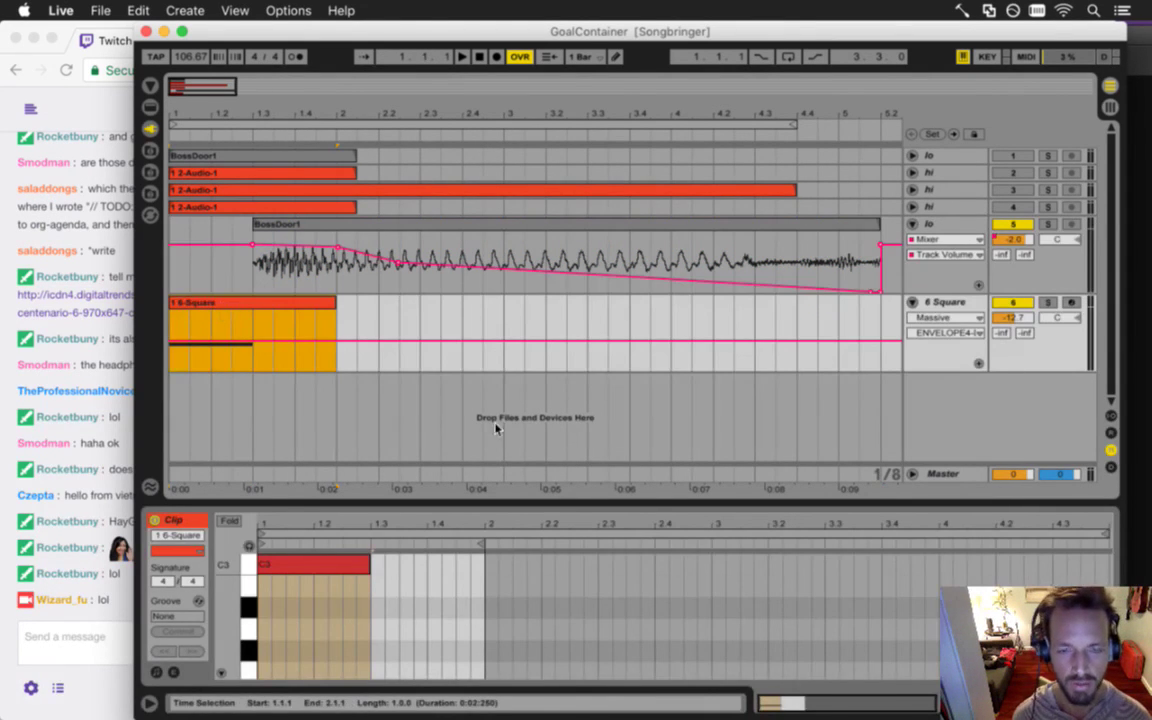
pyautogui.press('super+Tab')
pyautogui.press('super+Tab')
pyautogui.press('super+Tab')
pyautogui.press('super+Tab')
pyautogui.press('super+shift+Tab')
pyautogui.press('super+shift+Tab')
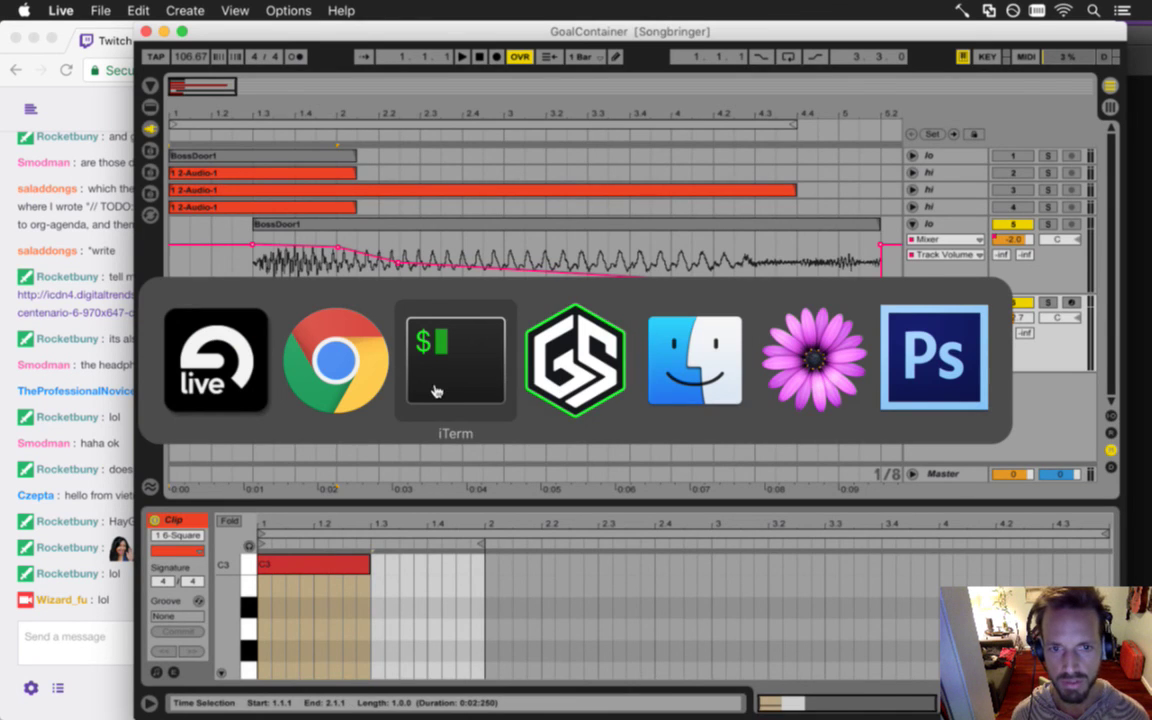
# Step: Save Anims.cpp, rebuild Songbringer, test the goal container scene, then return to Live
pyautogui.hotkey('ctrl', 's')
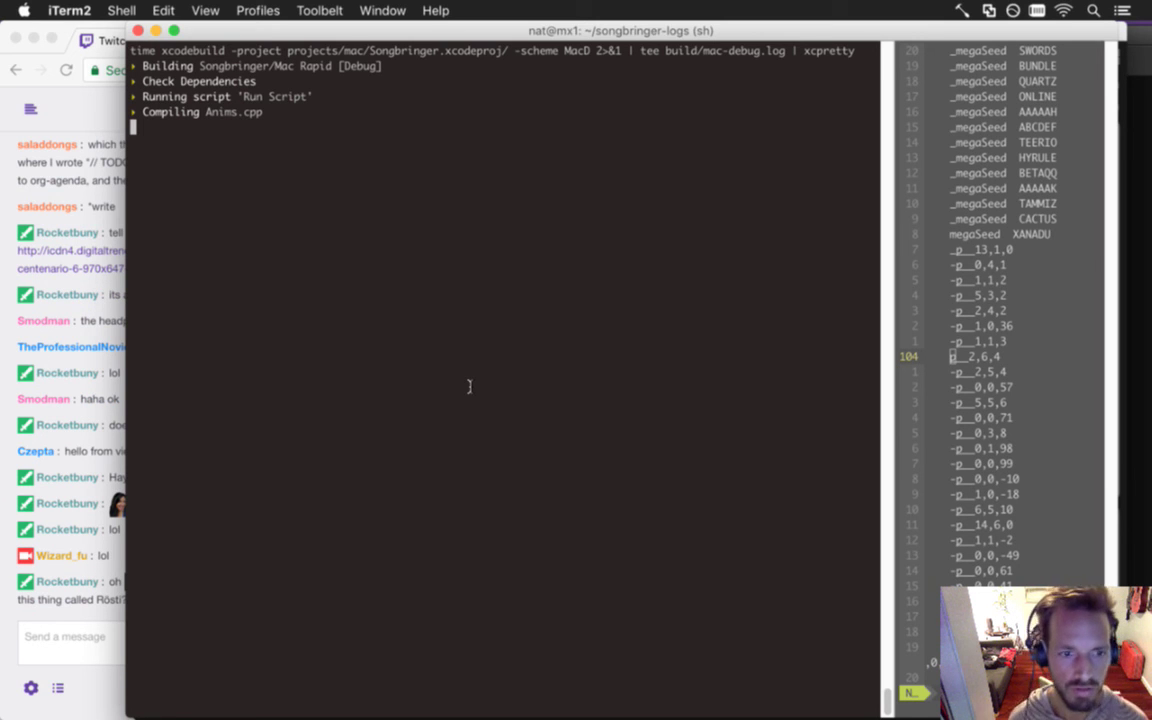
pyautogui.click(80, 565)
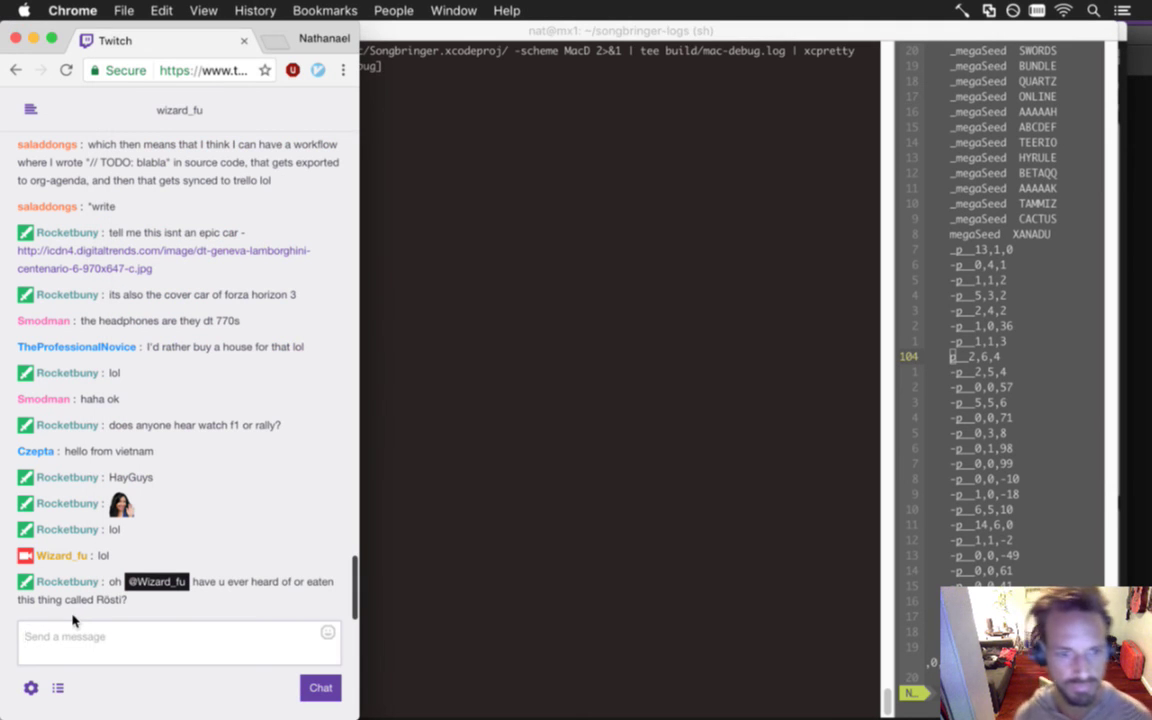
pyautogui.click(475, 540)
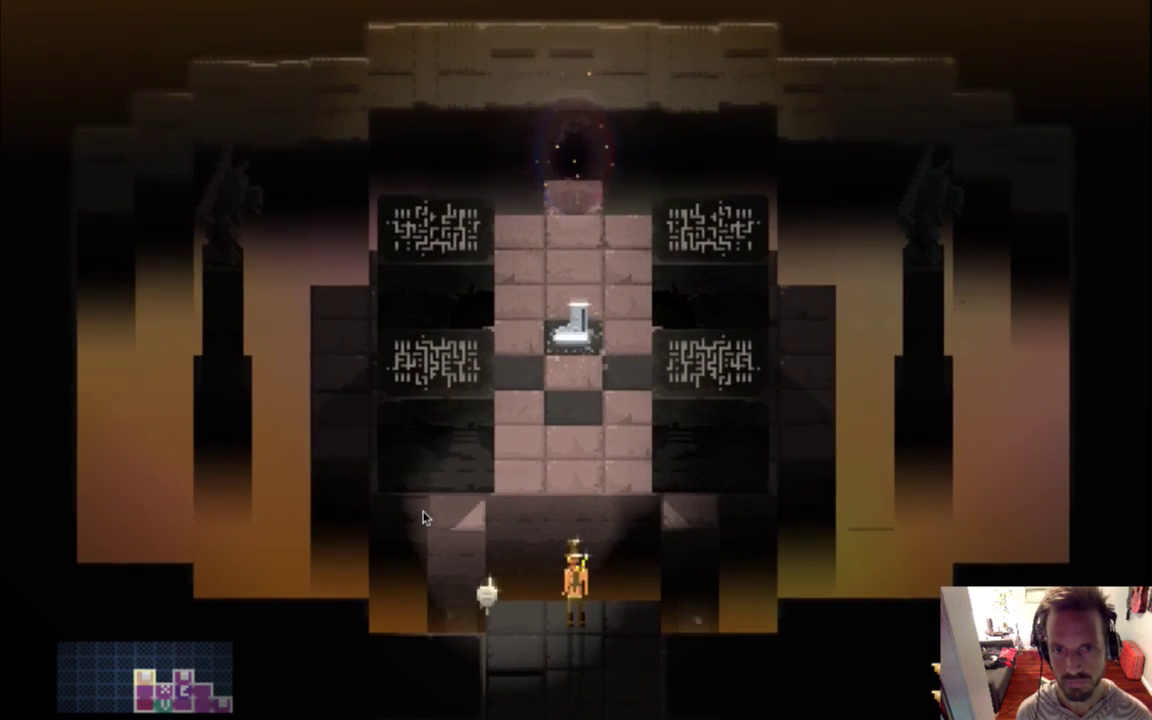
pyautogui.press('super+Tab')
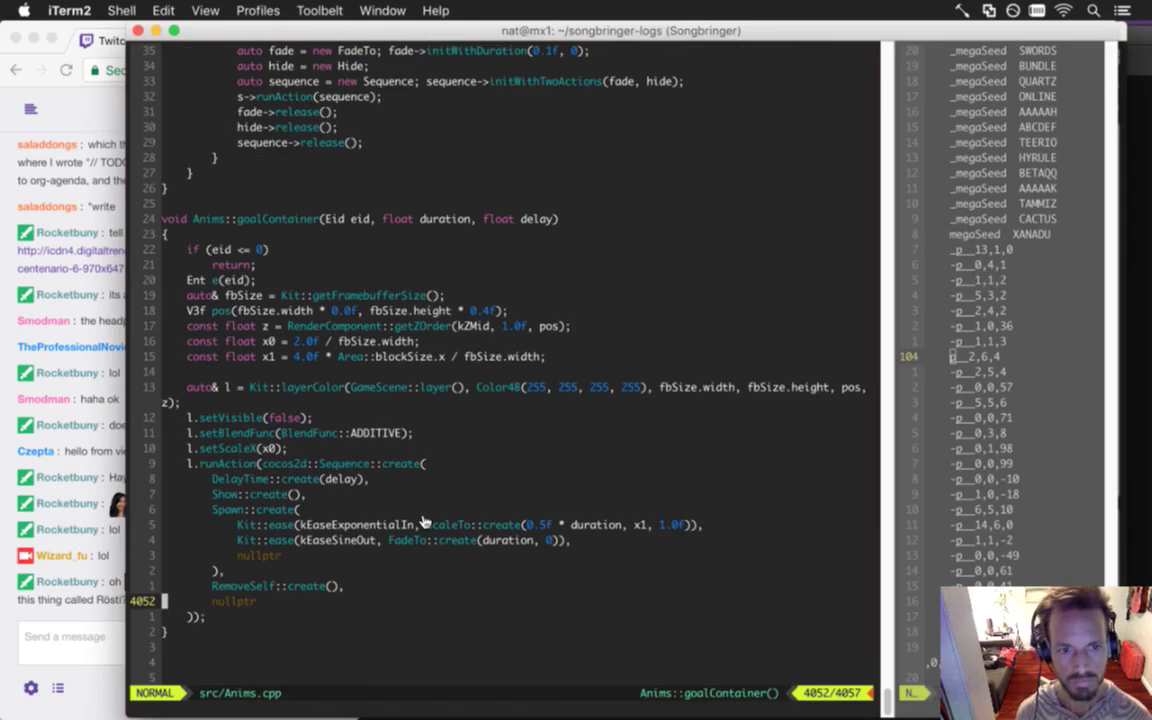
pyautogui.press('super+Tab')
pyautogui.press('super+Tab')
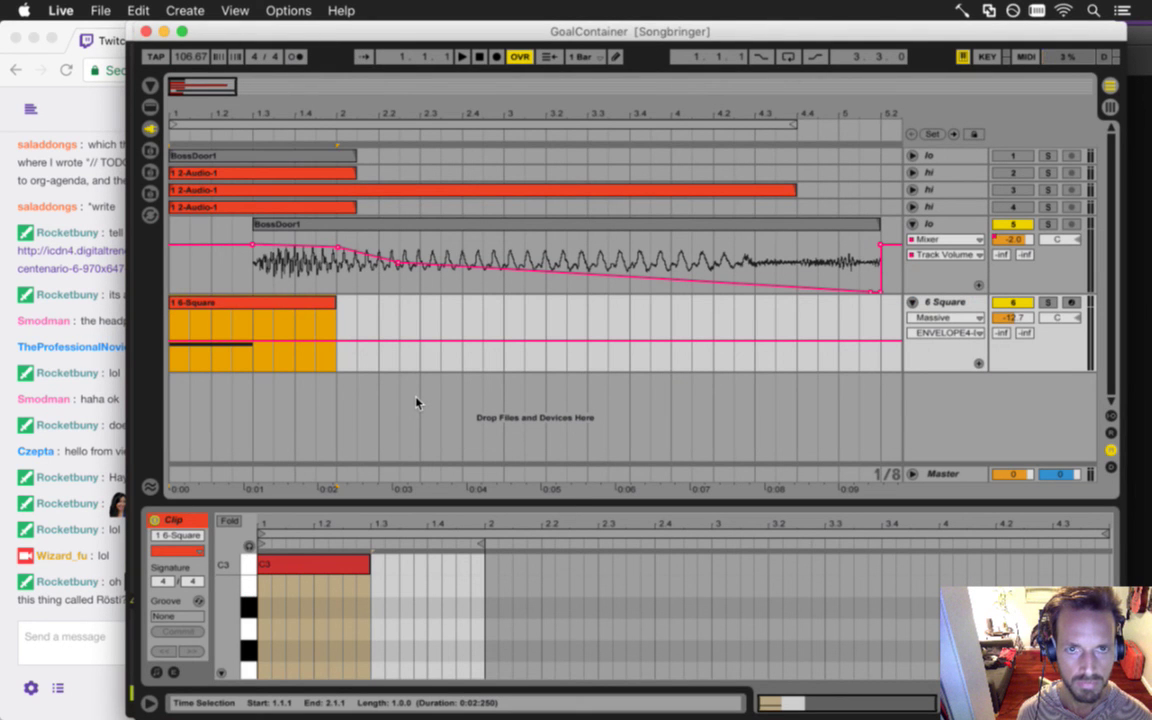
# Step: Audition the sound, then in 6-Square's Massive set OSC1 pitch to 0.00 with envelope 4 modulating it by -12.25
pyautogui.press('space')
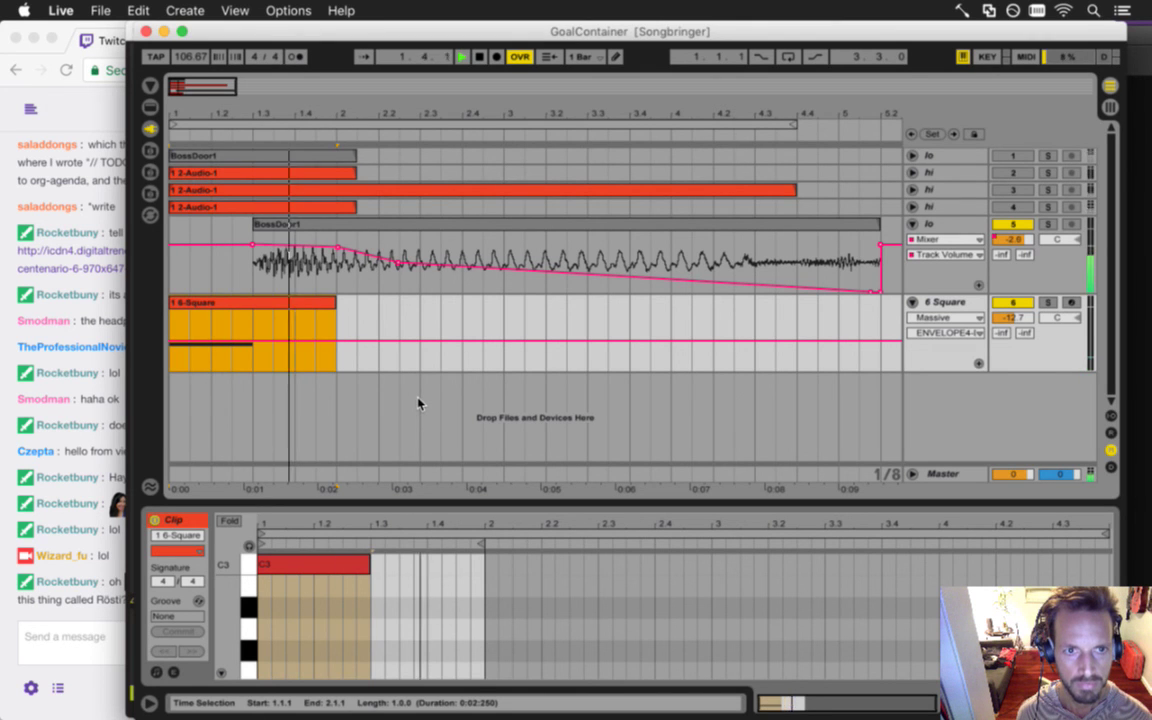
pyautogui.press('space')
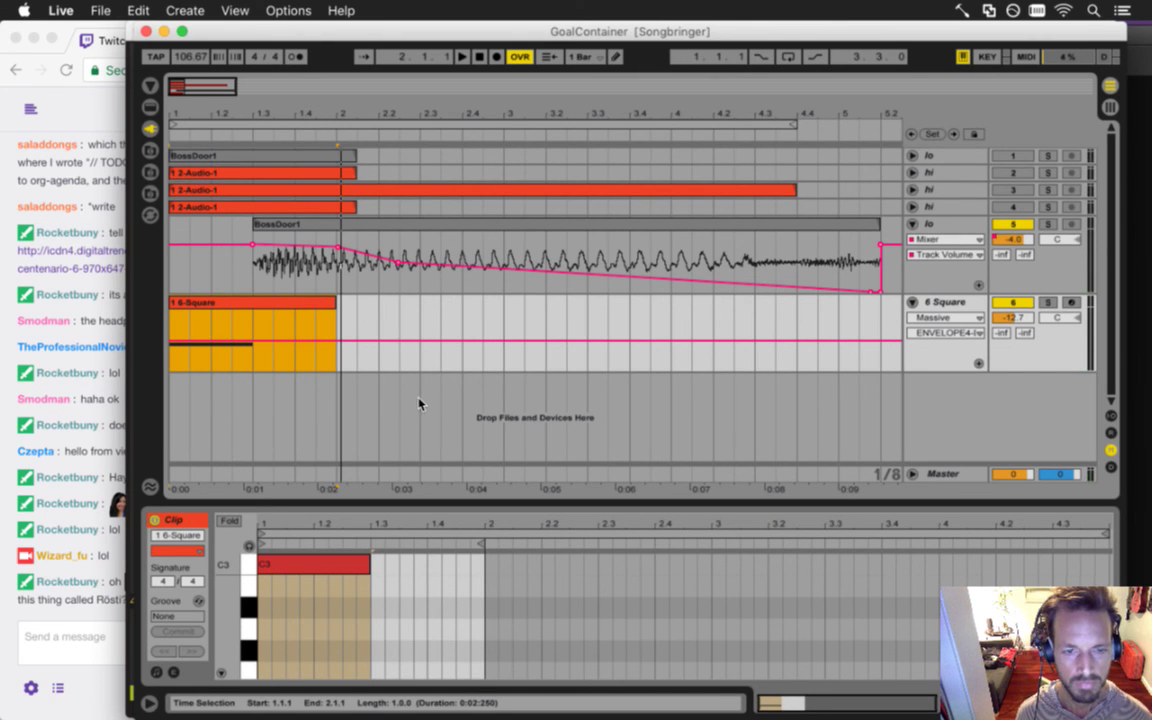
pyautogui.click(228, 310)
pyautogui.click(210, 522)
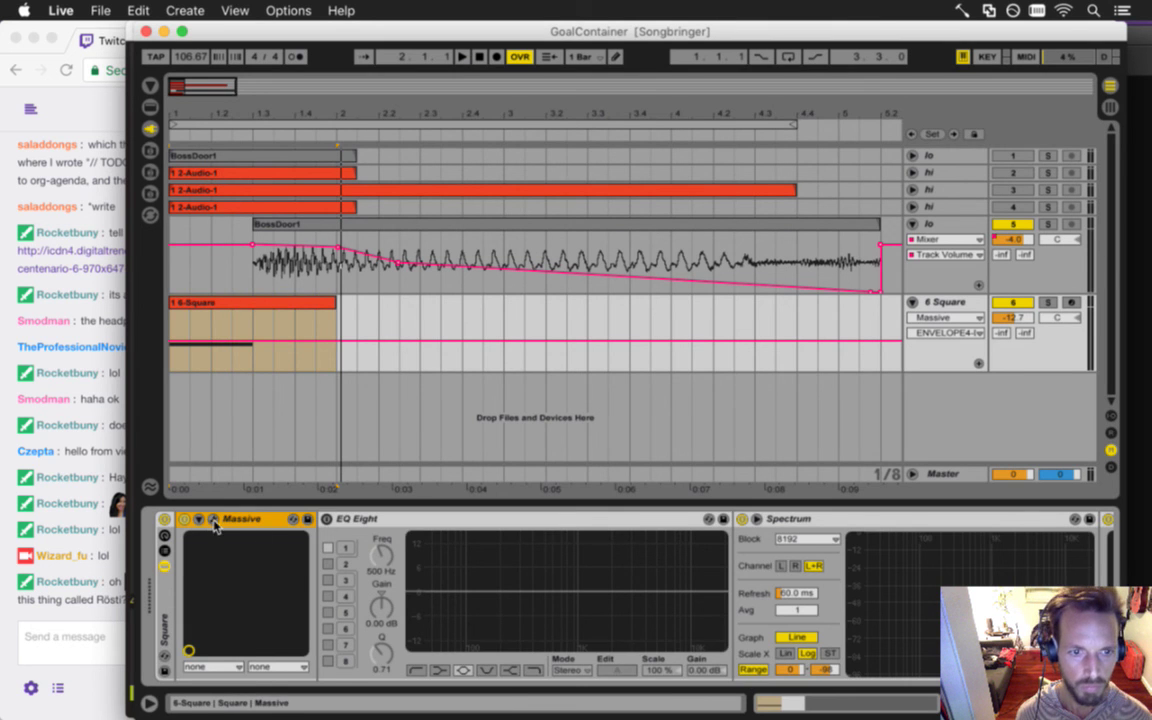
pyautogui.click(213, 521)
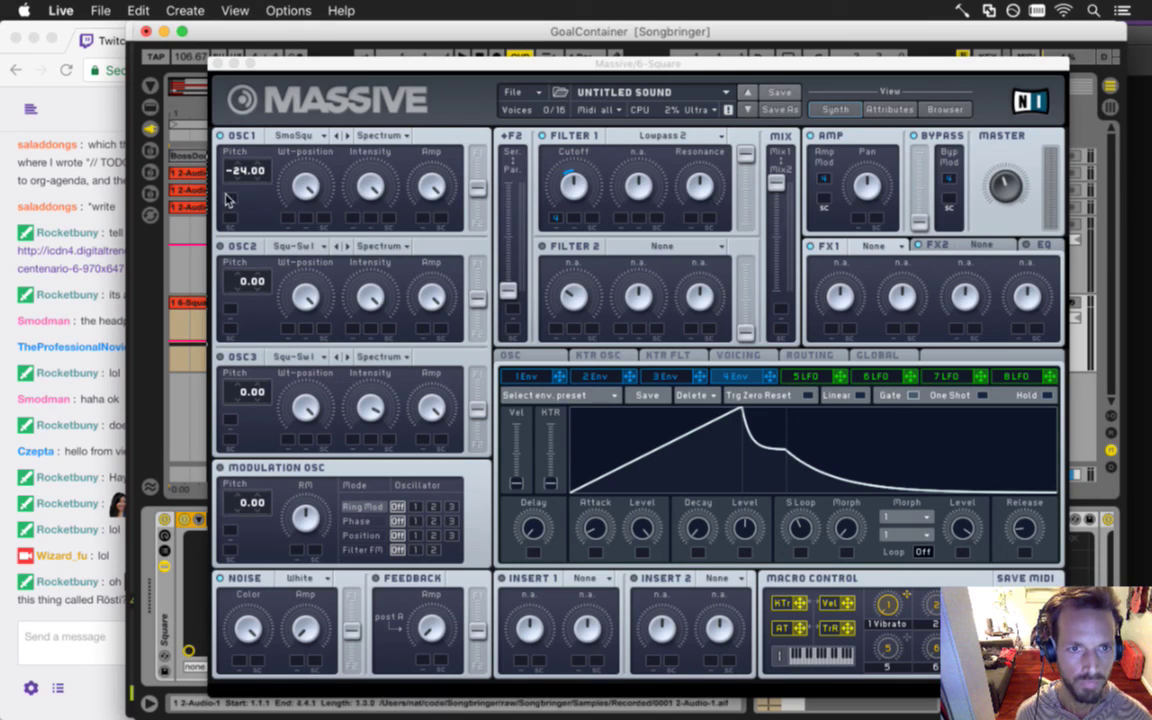
pyautogui.moveTo(237, 178)
pyautogui.mouseDown()
pyautogui.moveTo(256, 143)
pyautogui.moveTo(229, 150)
pyautogui.moveTo(231, 200)
pyautogui.mouseUp()
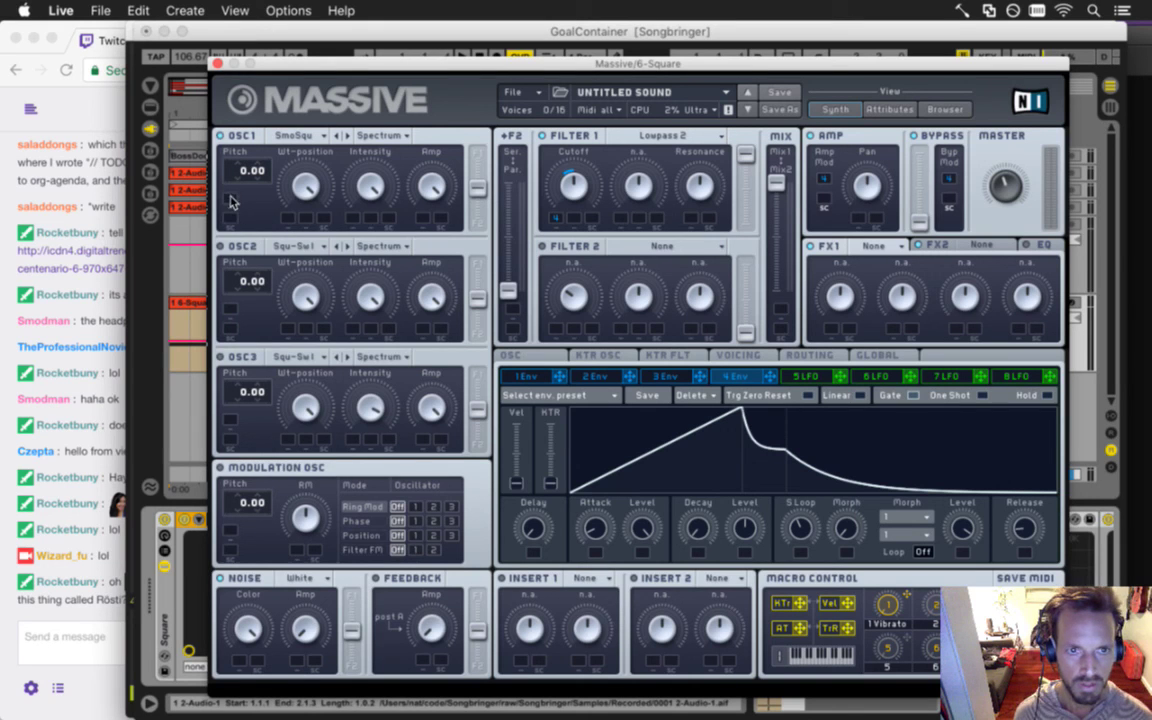
pyautogui.moveTo(771, 378); pyautogui.dragTo(237, 238)
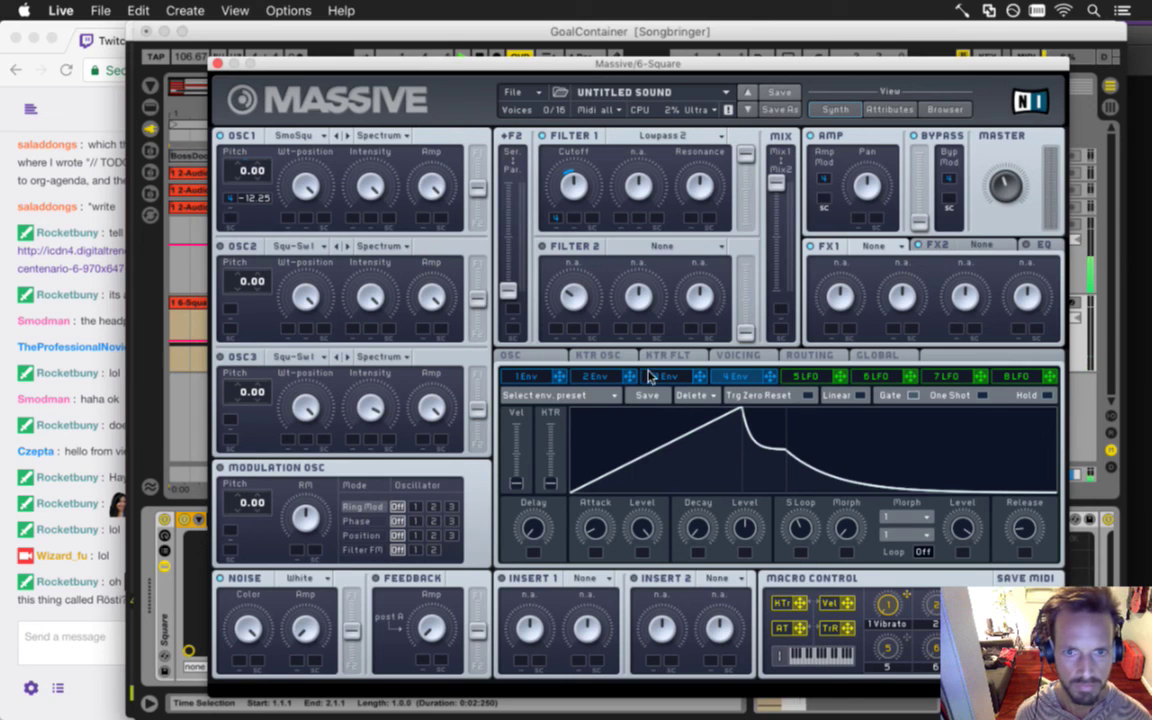
# Step: Try and reset the Voicing pitch spread, then set Massive's pitchbend up range to 1.60
pyautogui.click(740, 357)
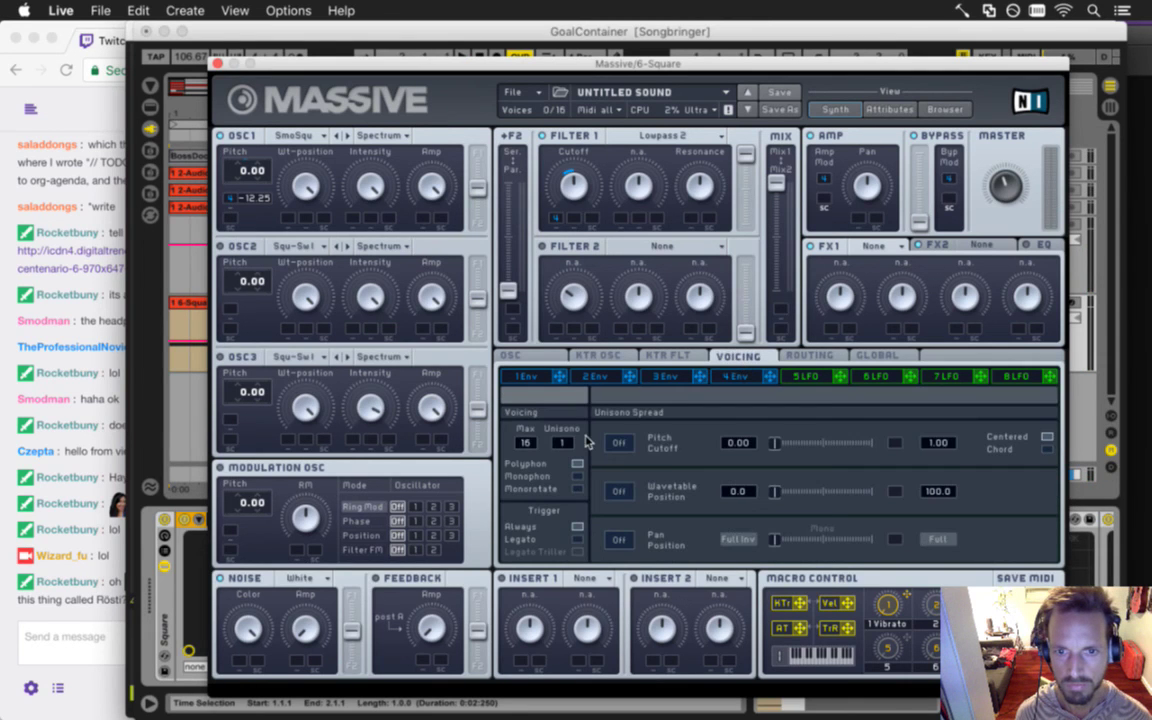
pyautogui.moveTo(737, 444); pyautogui.dragTo(738, 419)
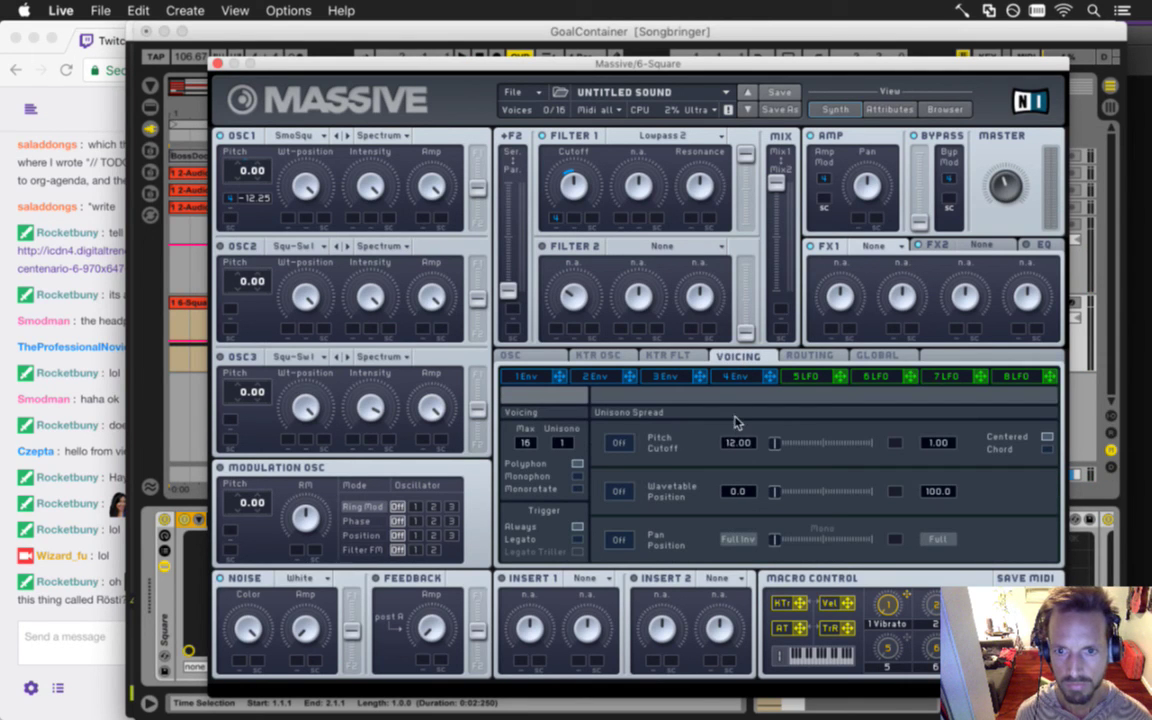
pyautogui.doubleClick(738, 445)
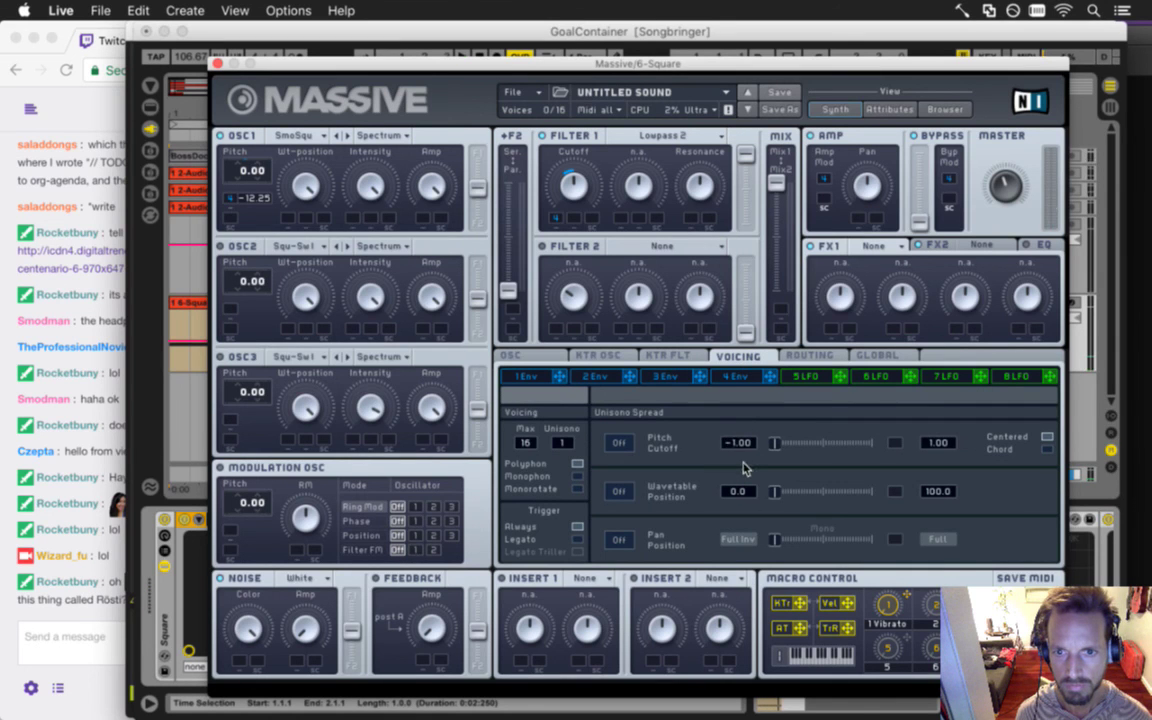
pyautogui.click(540, 360)
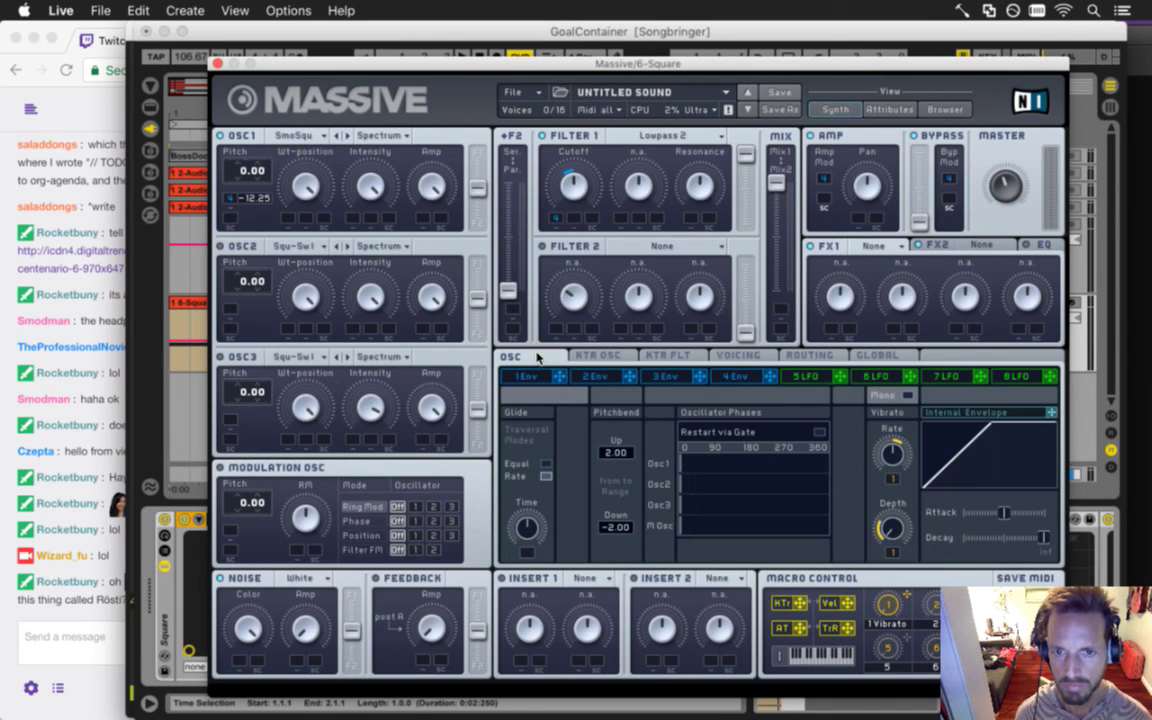
pyautogui.moveTo(627, 455); pyautogui.dragTo(626, 500)
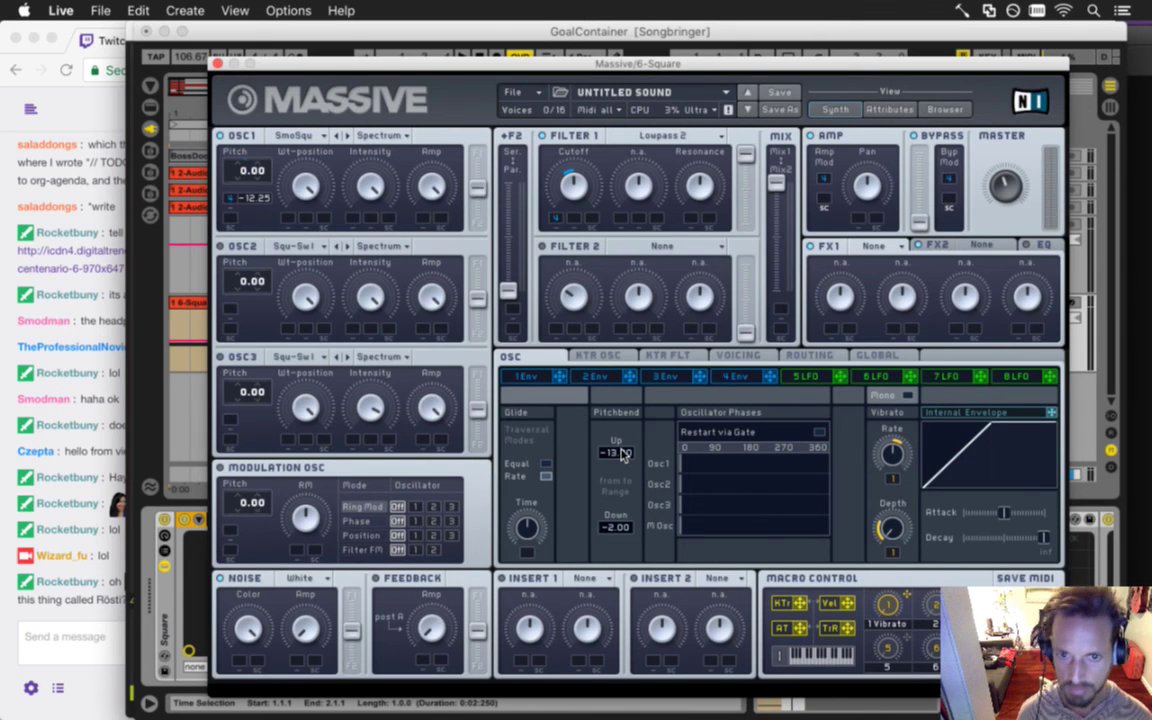
pyautogui.moveTo(628, 457); pyautogui.dragTo(617, 433)
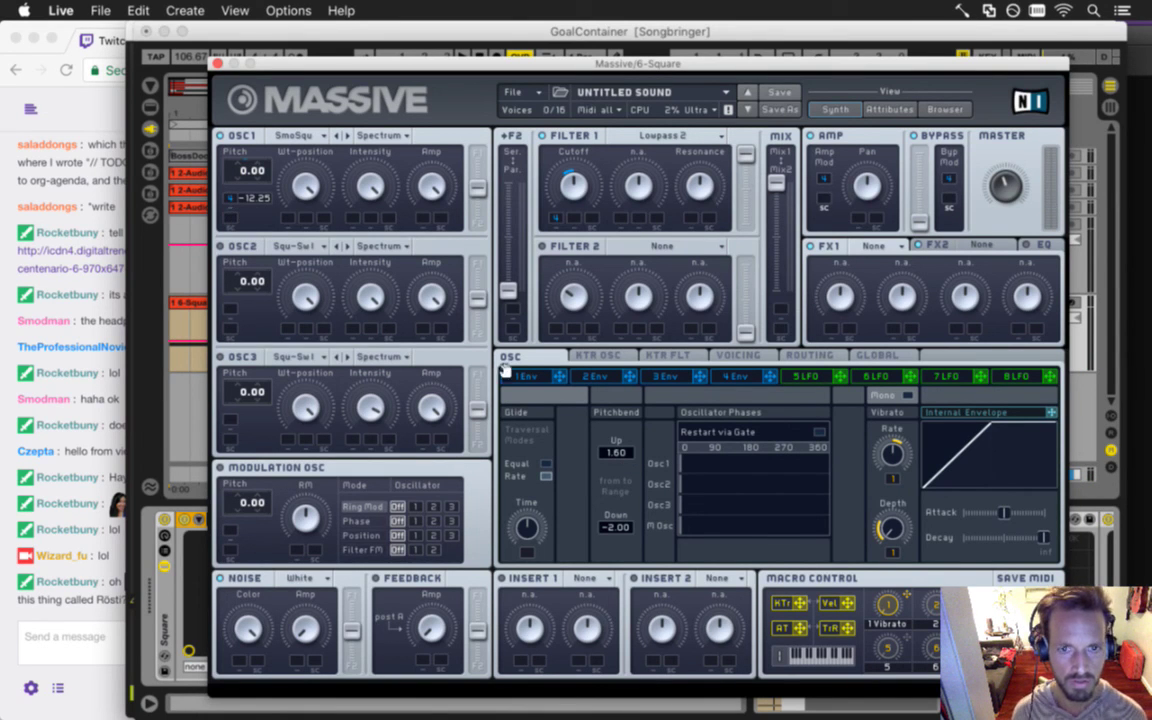
pyautogui.click(760, 377)
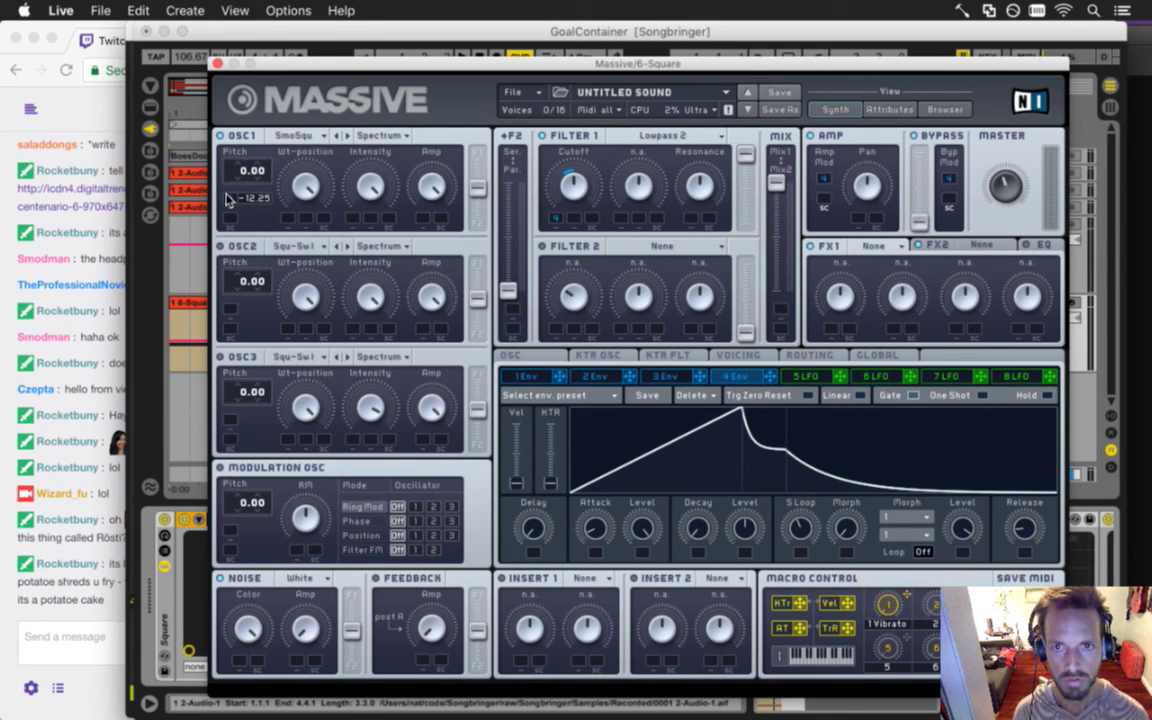
# Step: Remove the envelope modulation from OSC1 pitch and bring the Twitch chat forward
pyautogui.rightClick(228, 198)
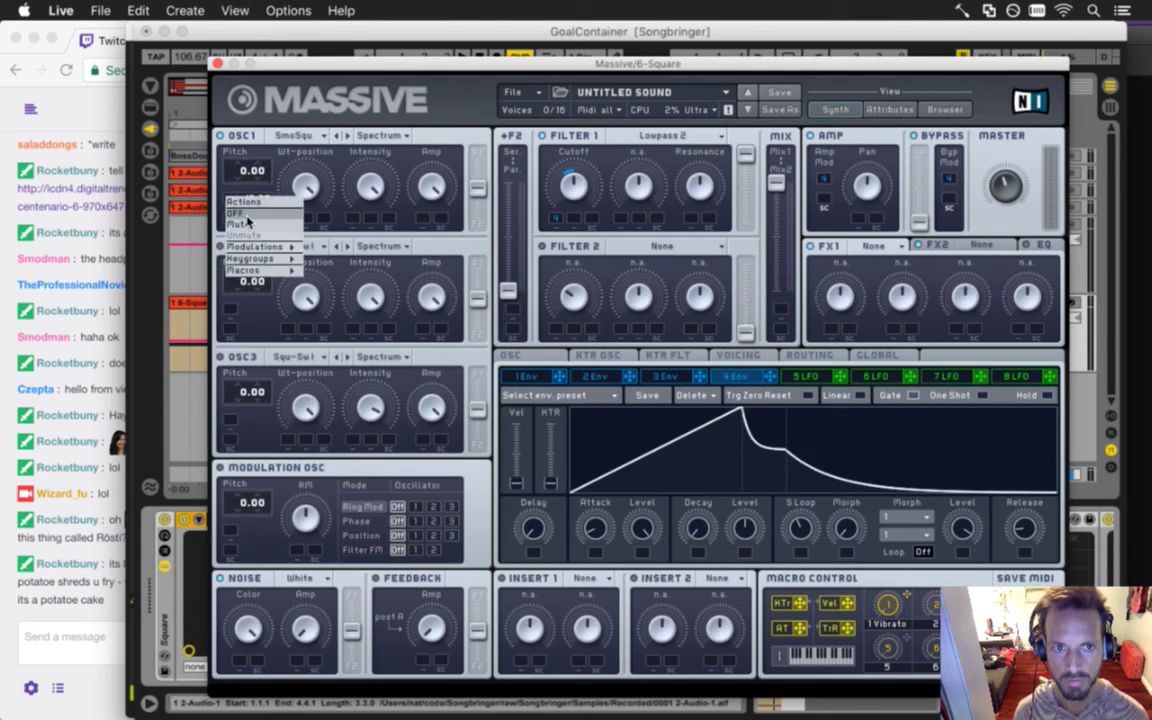
pyautogui.click(225, 200)
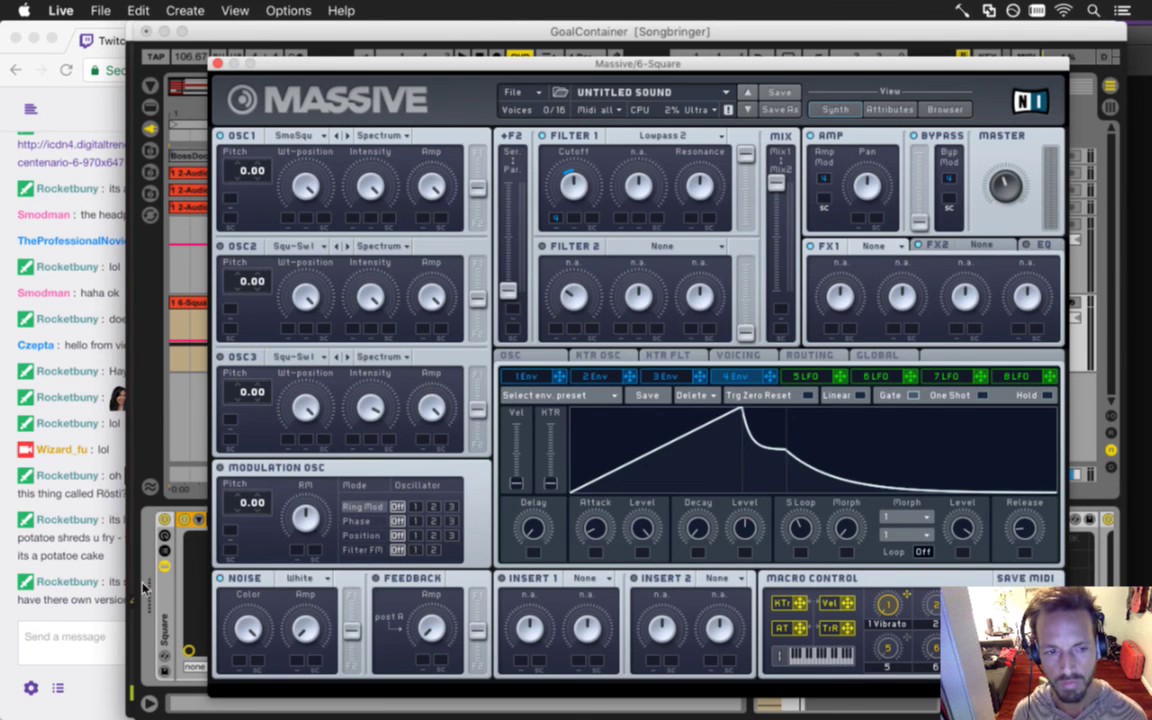
pyautogui.click(87, 625)
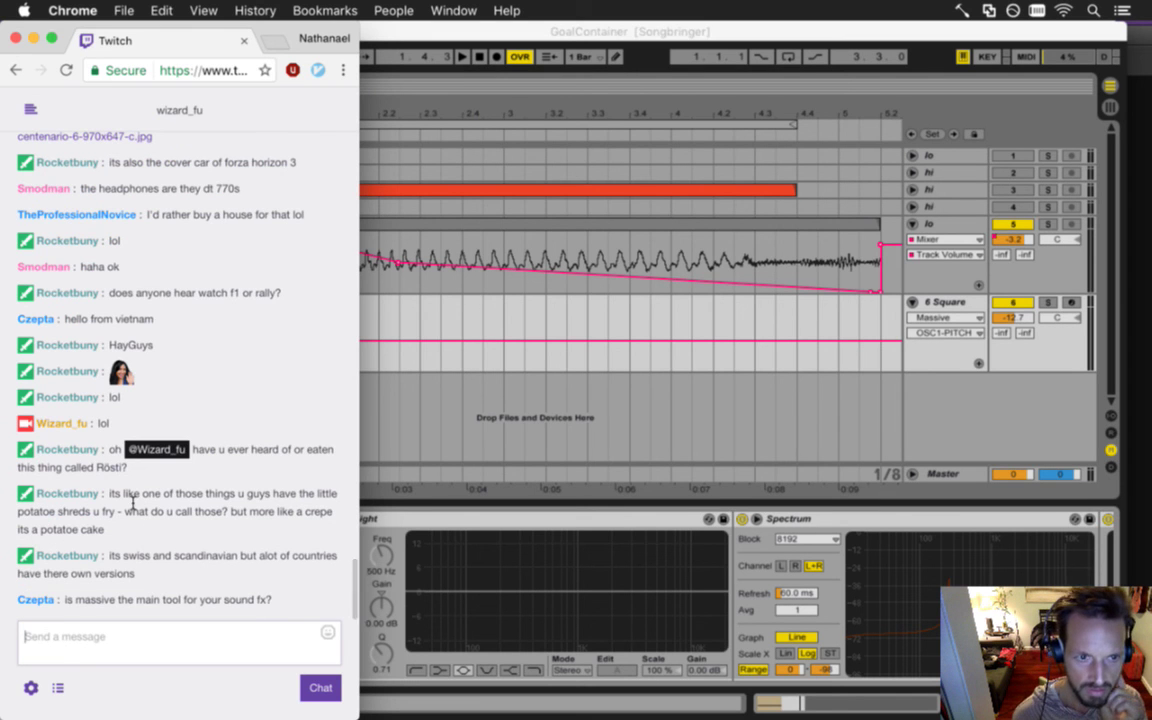
# Step: Read chat messages about the potato cake, Swiss and Scandinavian versions, and using Massive
pyautogui.moveTo(133, 502); pyautogui.dragTo(152, 537)
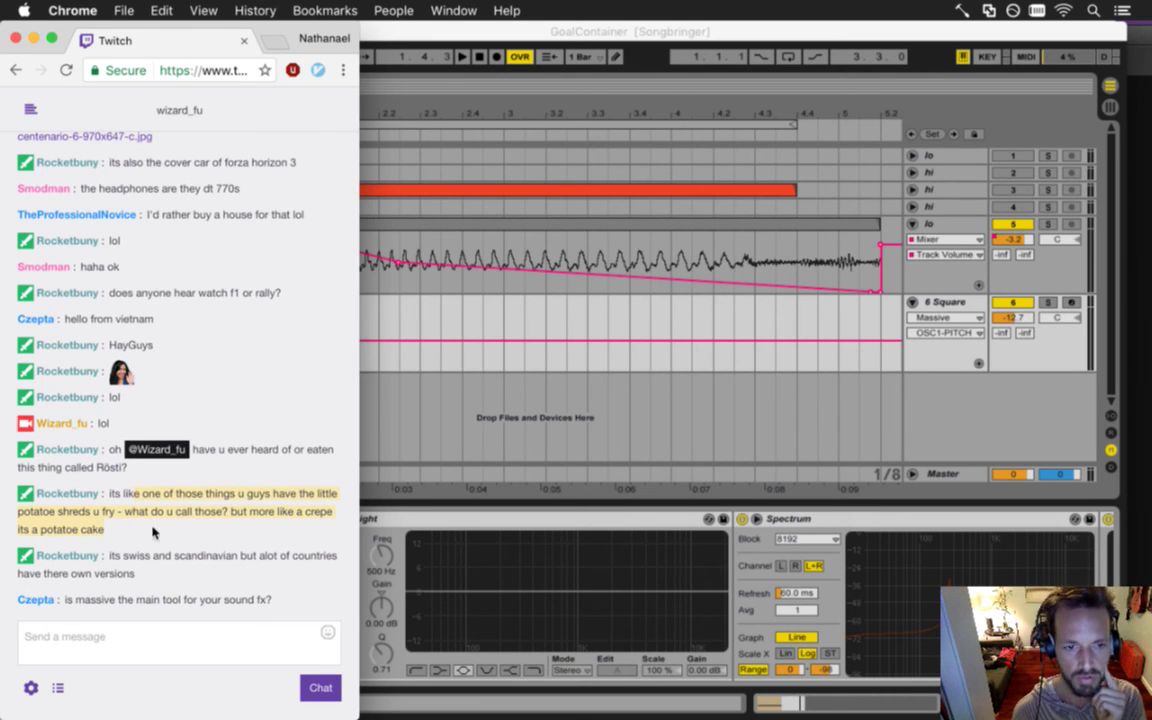
pyautogui.moveTo(124, 555); pyautogui.dragTo(157, 583)
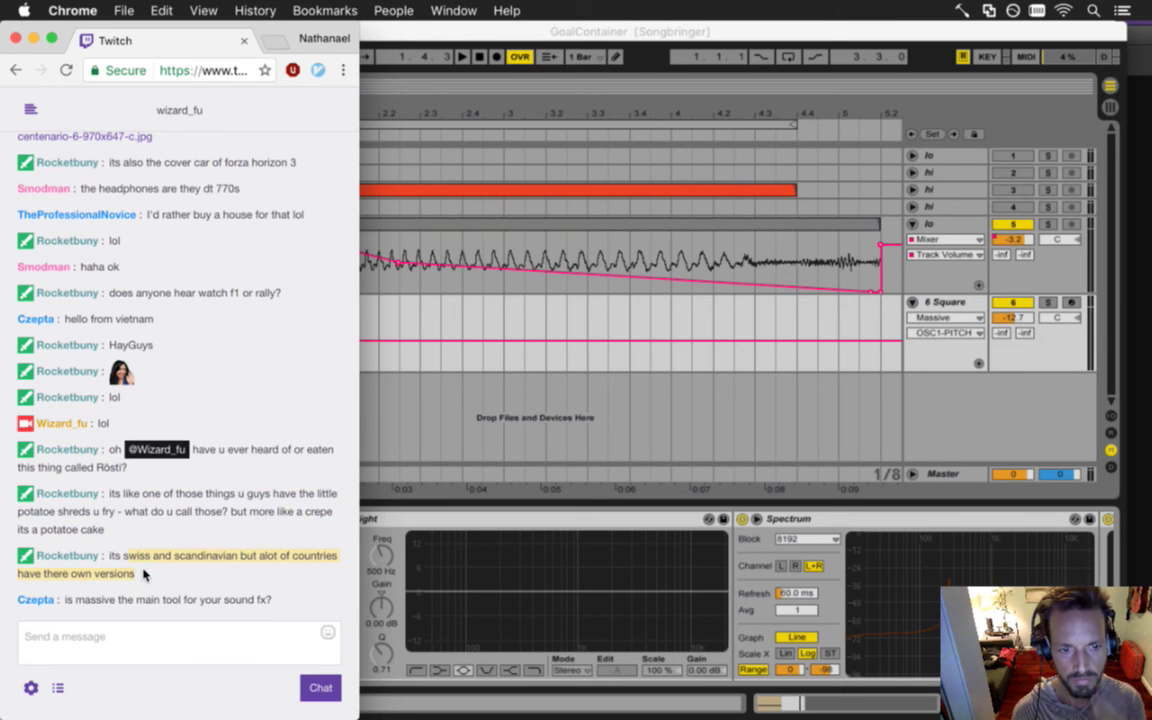
pyautogui.moveTo(73, 609); pyautogui.dragTo(254, 607)
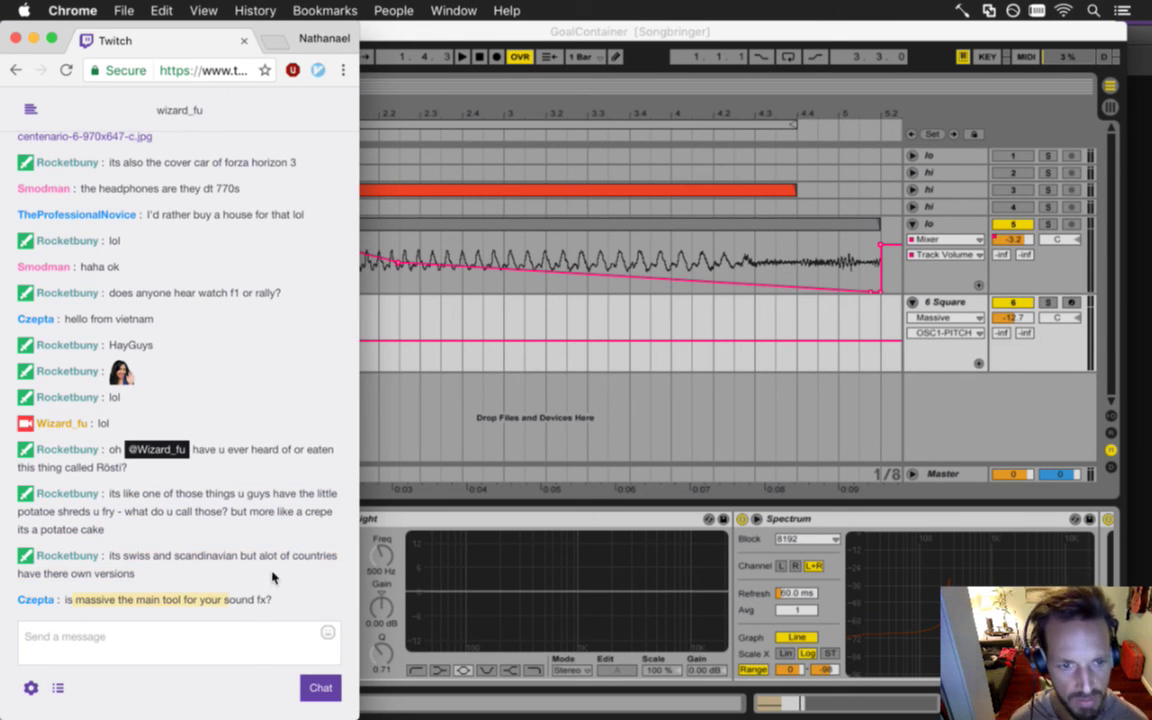
# Step: Return to Live and reopen the Massive synth window on the 6-Square clip
pyautogui.press('super+Tab')
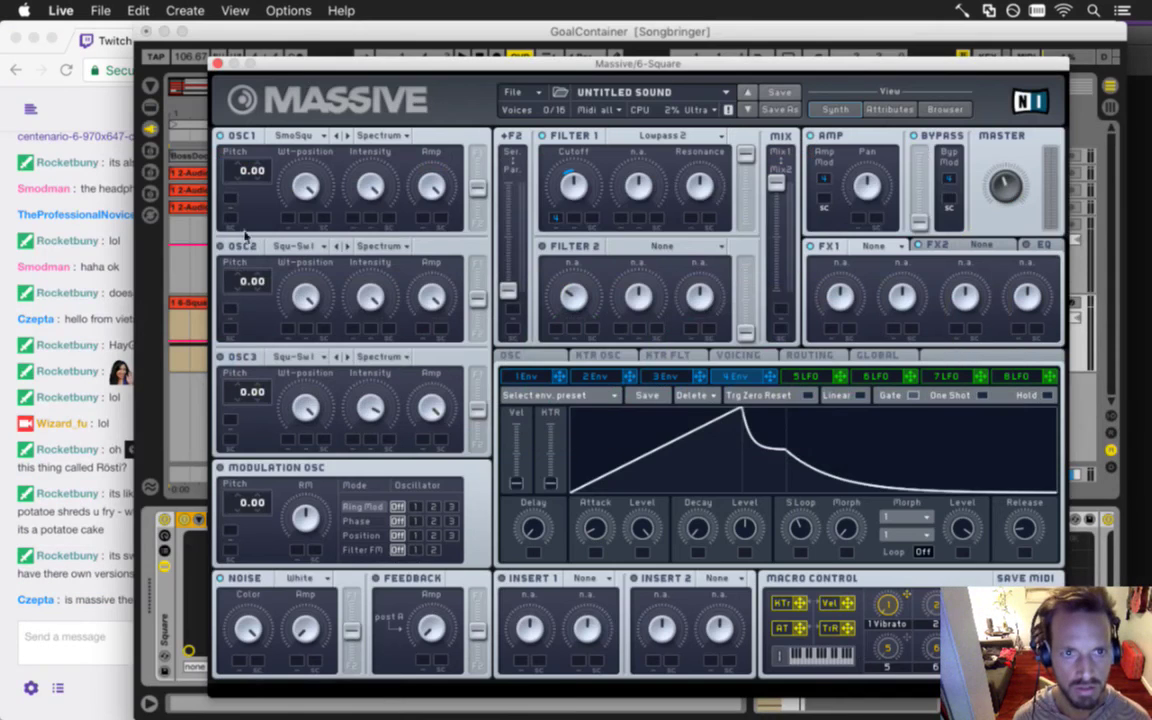
pyautogui.click(185, 260)
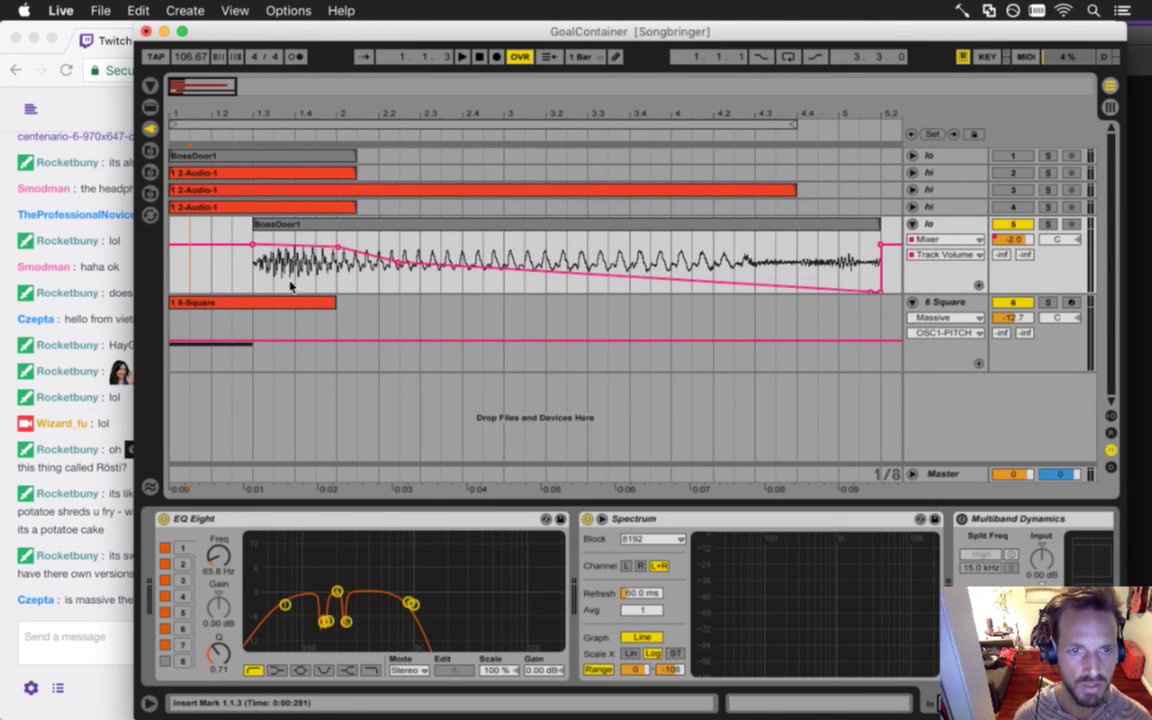
pyautogui.press('super+Tab')
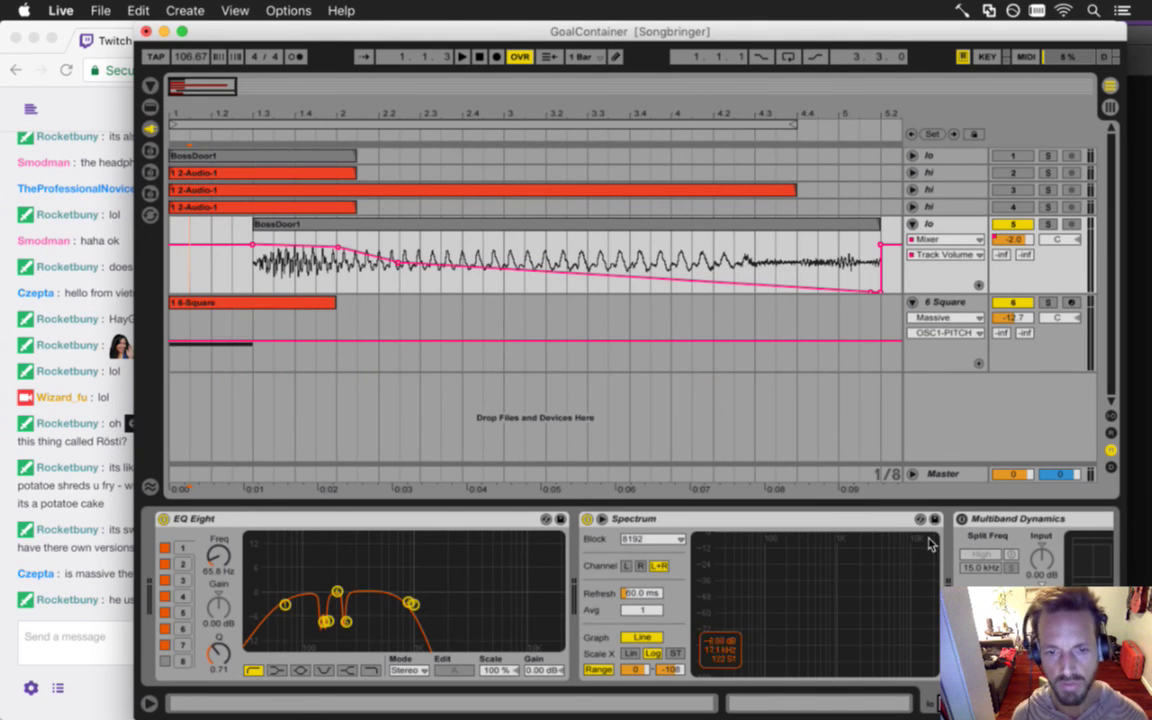
pyautogui.click(310, 303)
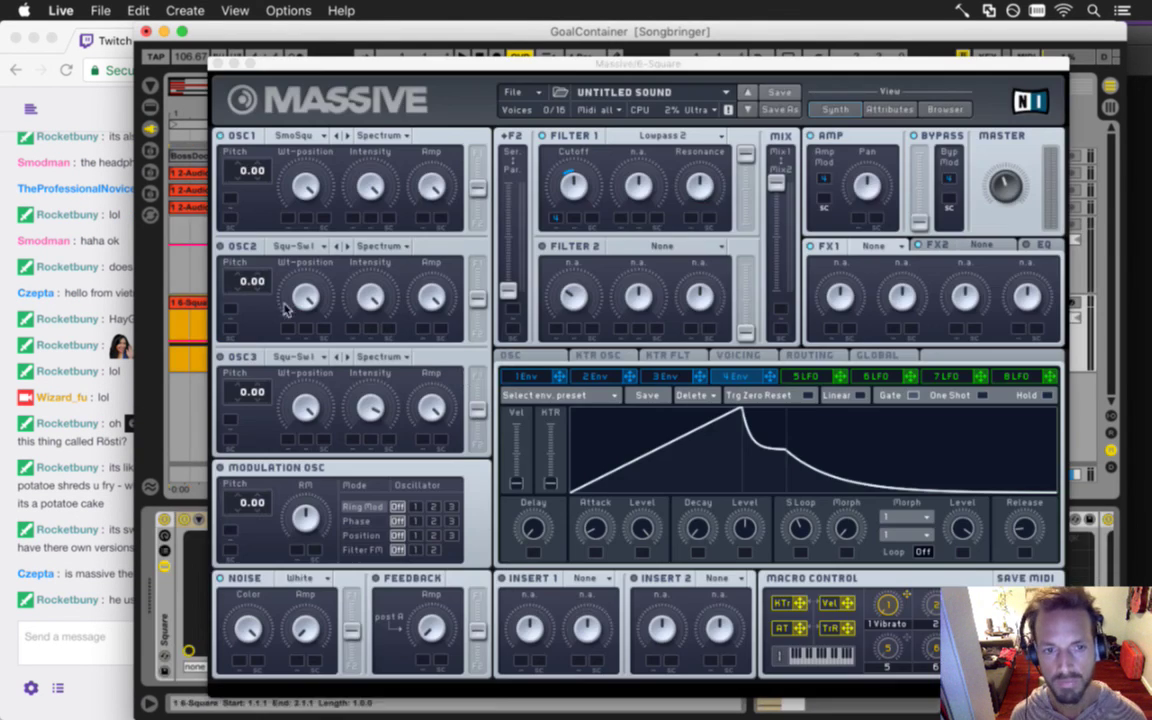
pyautogui.click(104, 563)
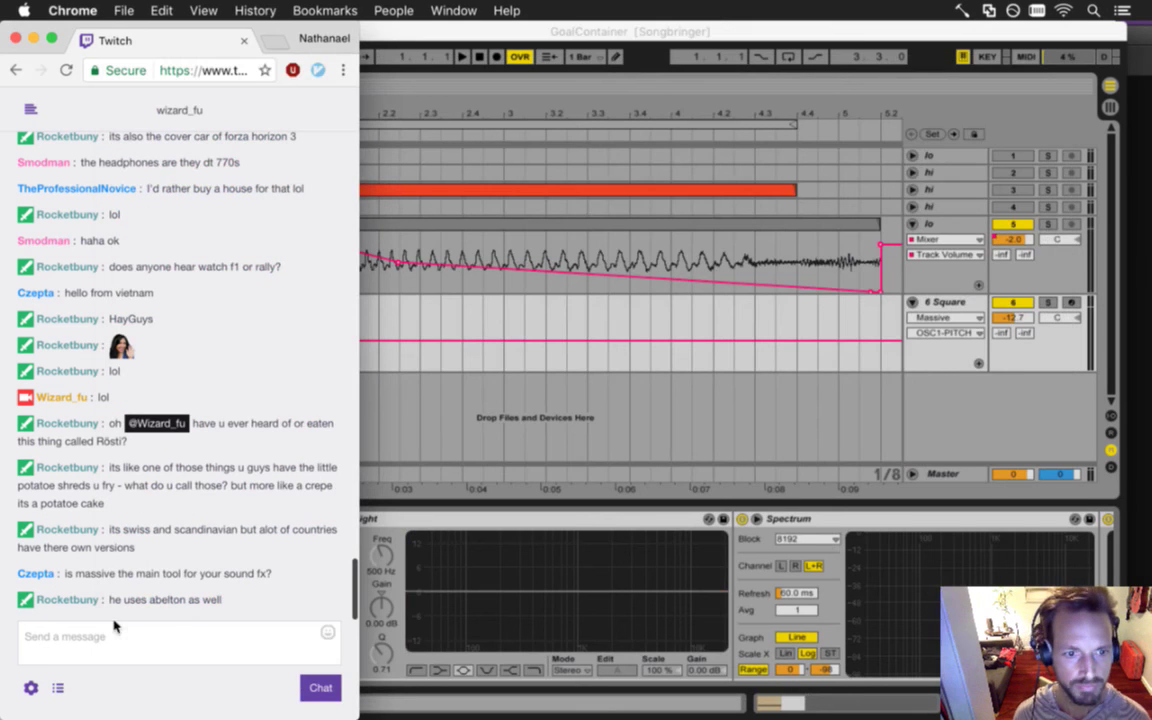
pyautogui.press('super+Tab')
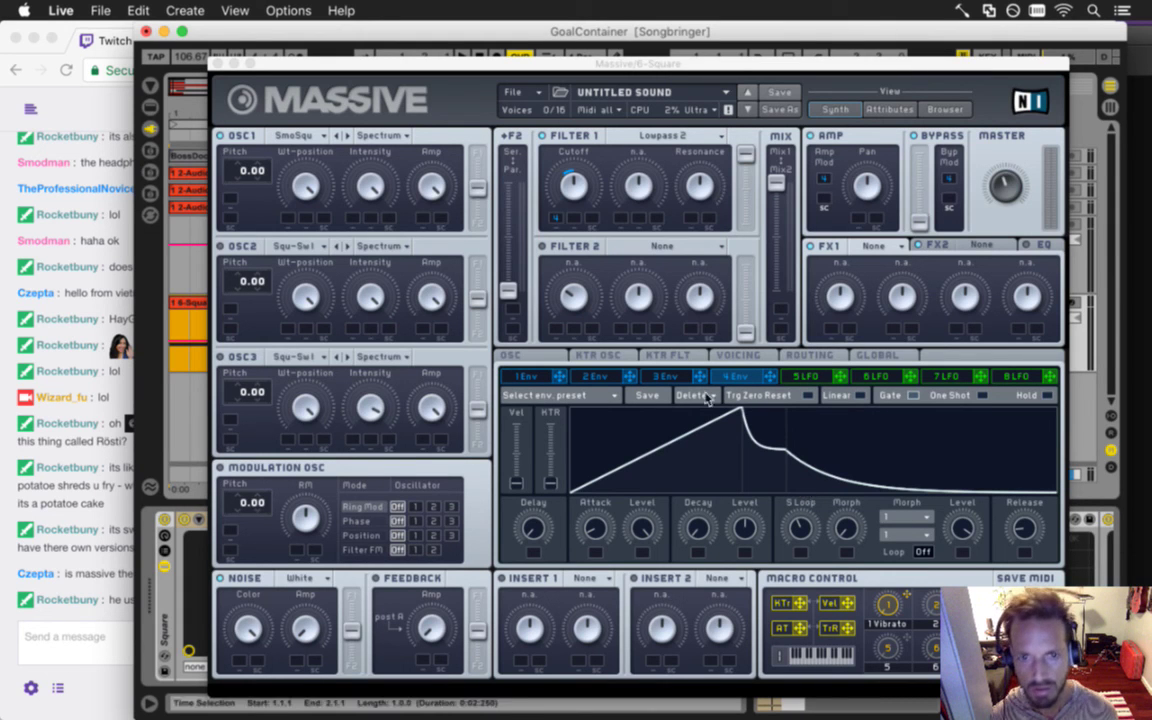
# Step: Route the envelope to OSC1 pitch, shorten its attack, lower its level, and deepen modulation to -25.25
pyautogui.click(693, 336)
pyautogui.moveTo(224, 195); pyautogui.dragTo(236, 212)
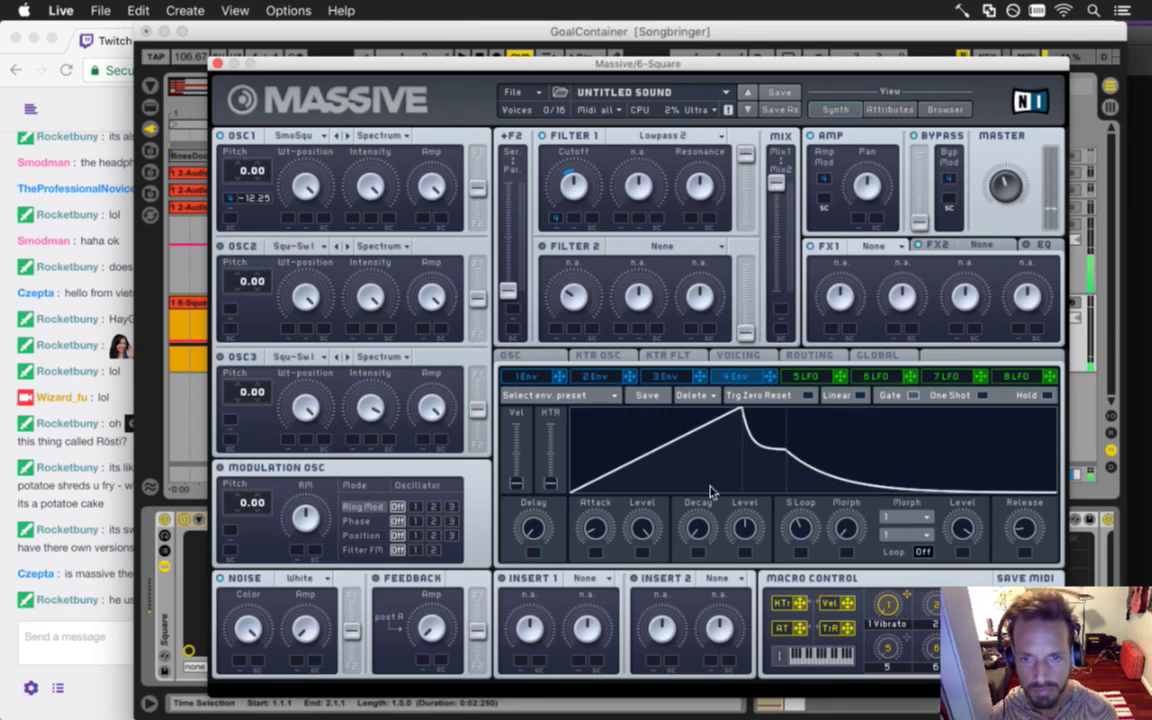
pyautogui.moveTo(607, 527); pyautogui.dragTo(648, 628)
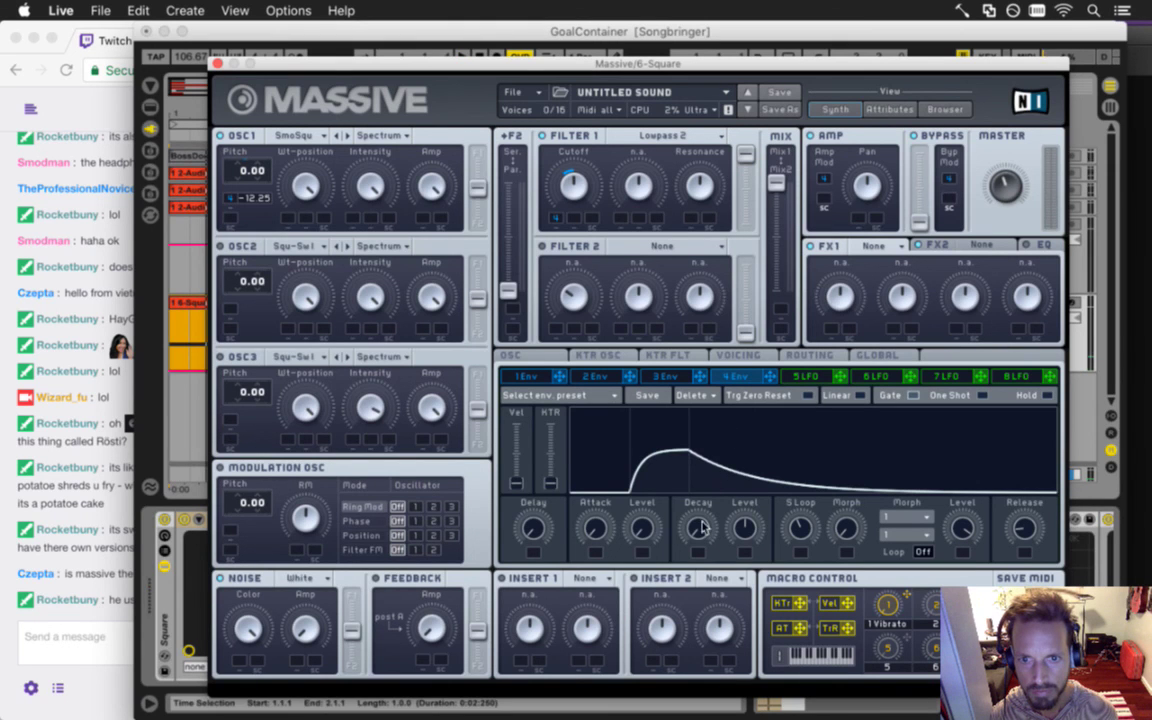
pyautogui.moveTo(743, 530); pyautogui.dragTo(725, 463)
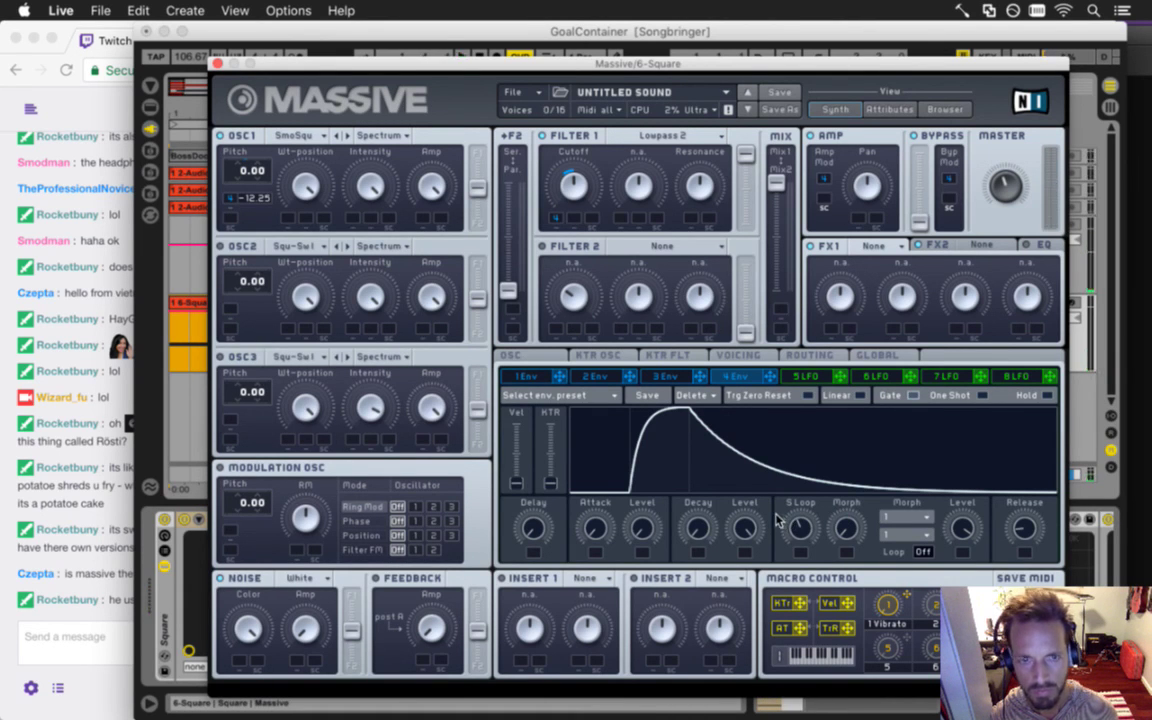
pyautogui.moveTo(266, 206); pyautogui.dragTo(254, 278)
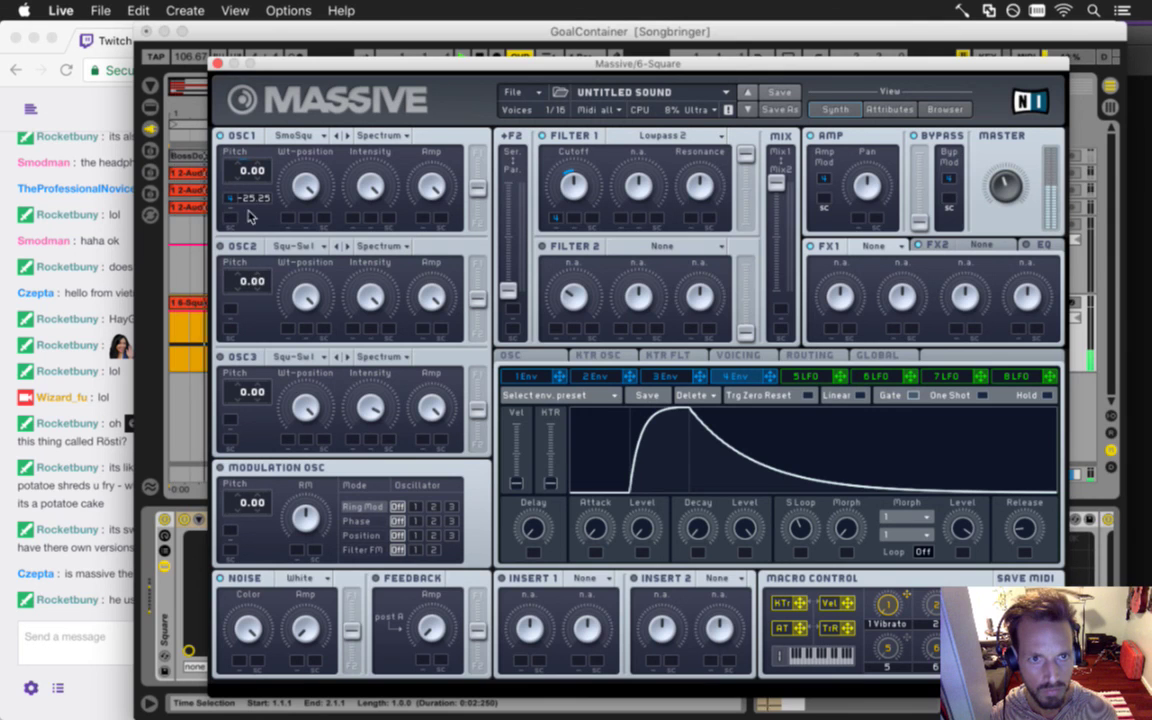
# Step: Raise OSC1's envelope pitch modulation to 24.00 and drop its base pitch to -24.00
pyautogui.moveTo(249, 198); pyautogui.dragTo(250, 208)
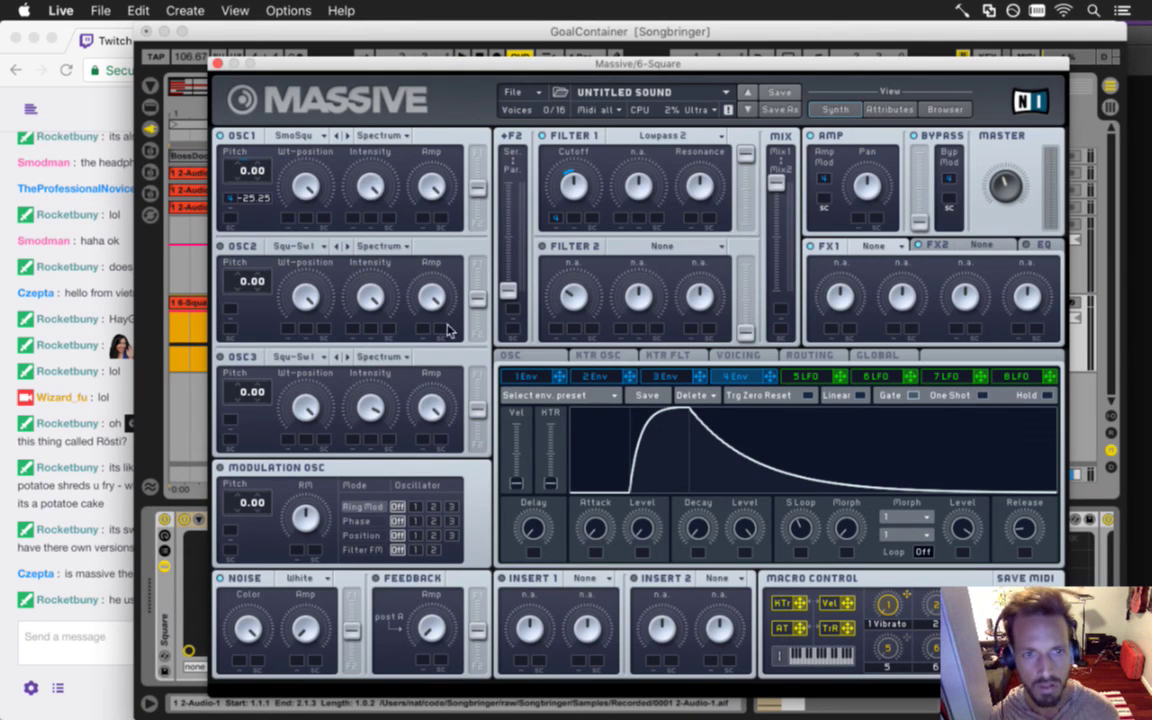
pyautogui.click(541, 378)
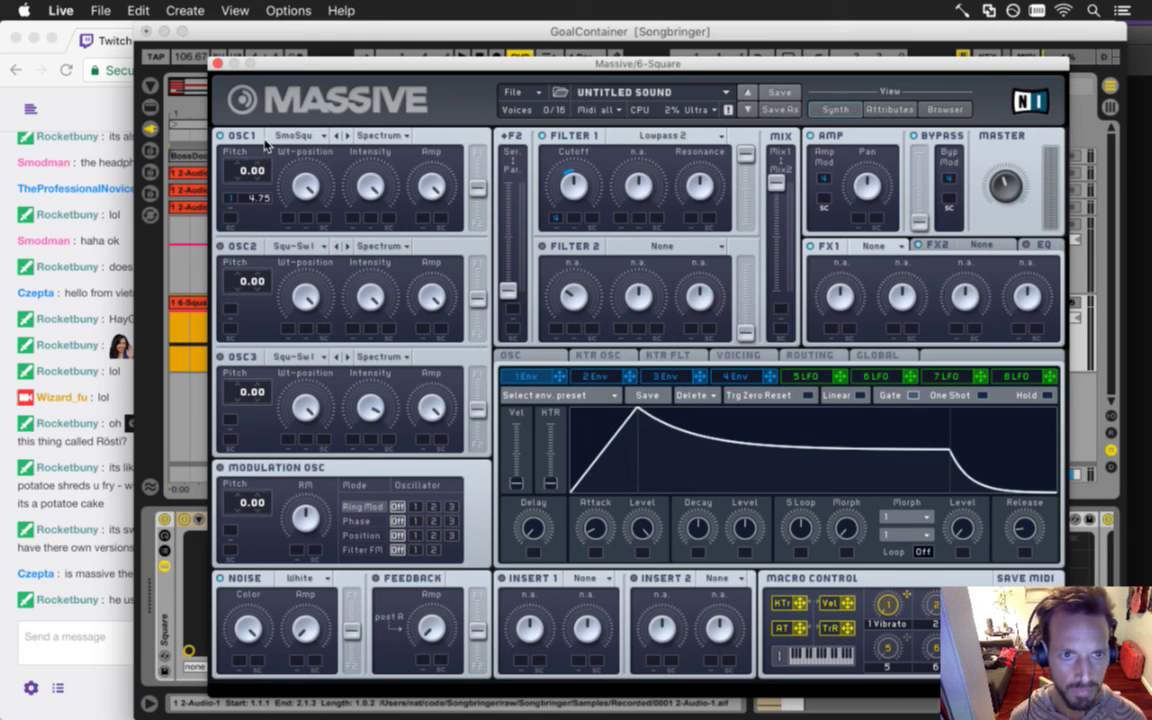
pyautogui.moveTo(230, 198); pyautogui.dragTo(255, 195)
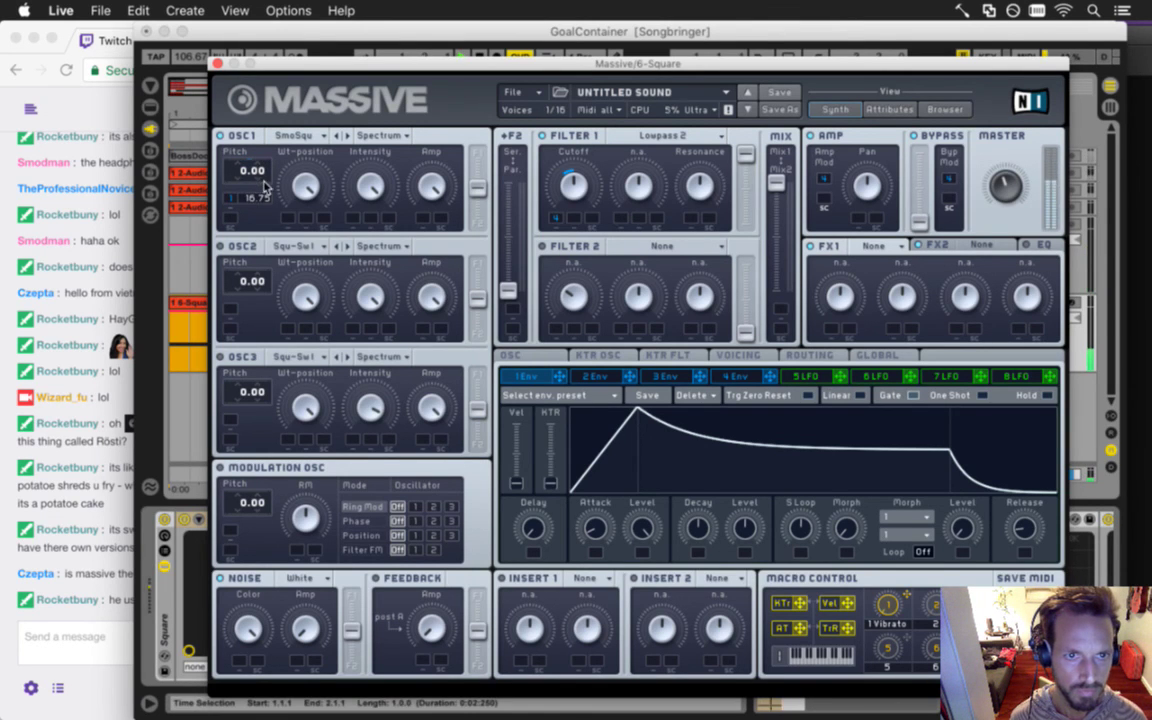
pyautogui.moveTo(254, 190); pyautogui.dragTo(274, 222)
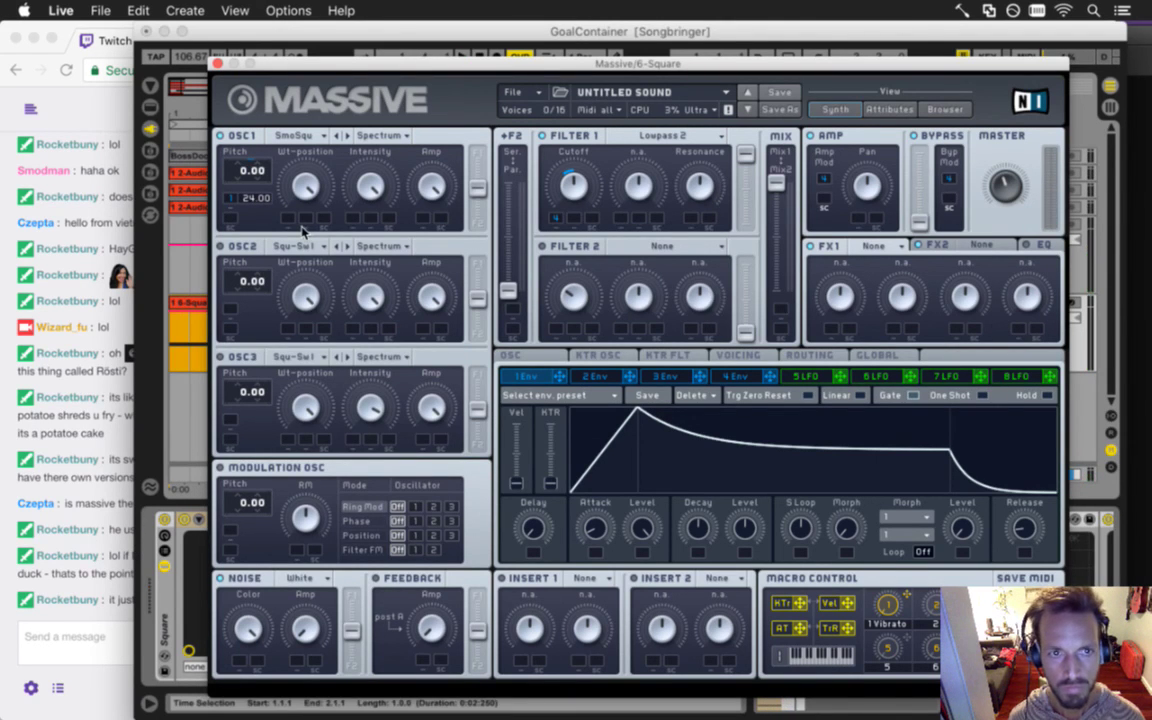
pyautogui.moveTo(252, 175); pyautogui.dragTo(246, 217)
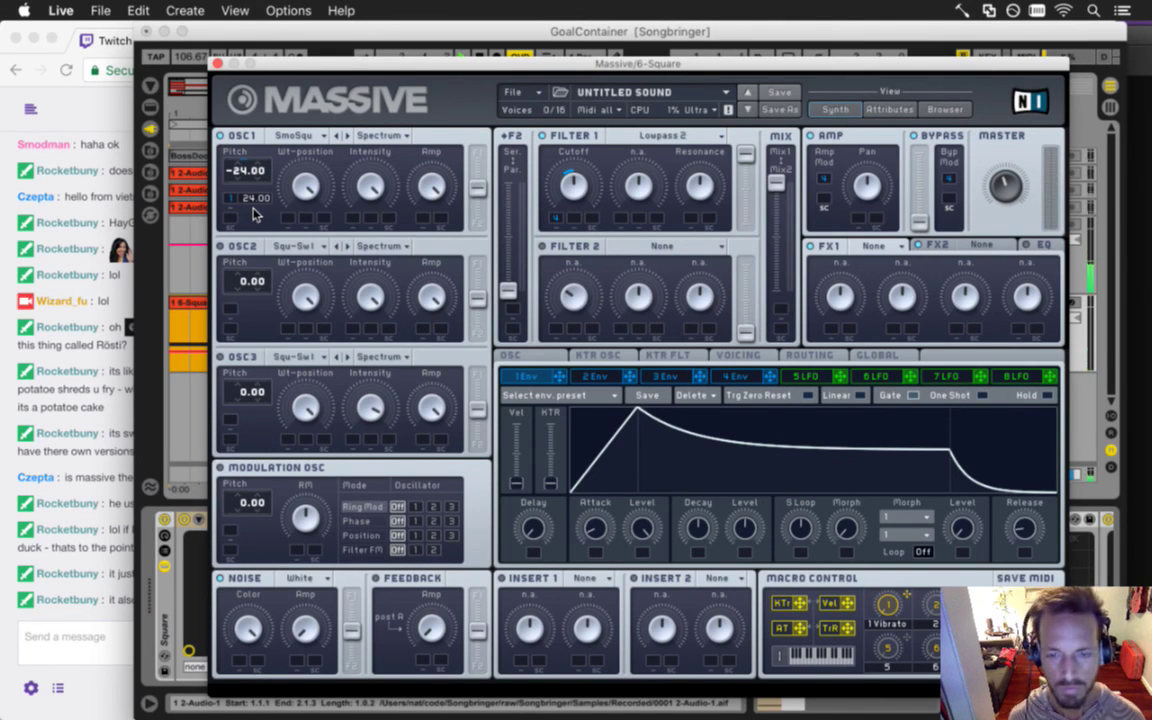
pyautogui.click(108, 614)
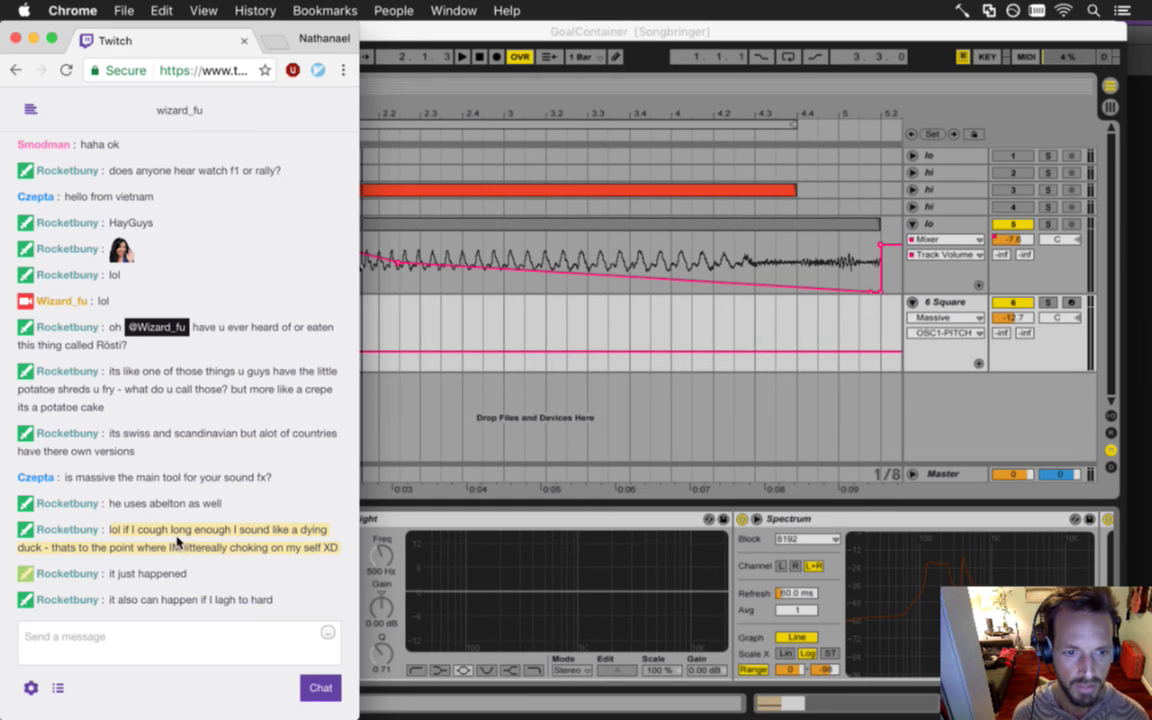
pyautogui.press('super+Tab')
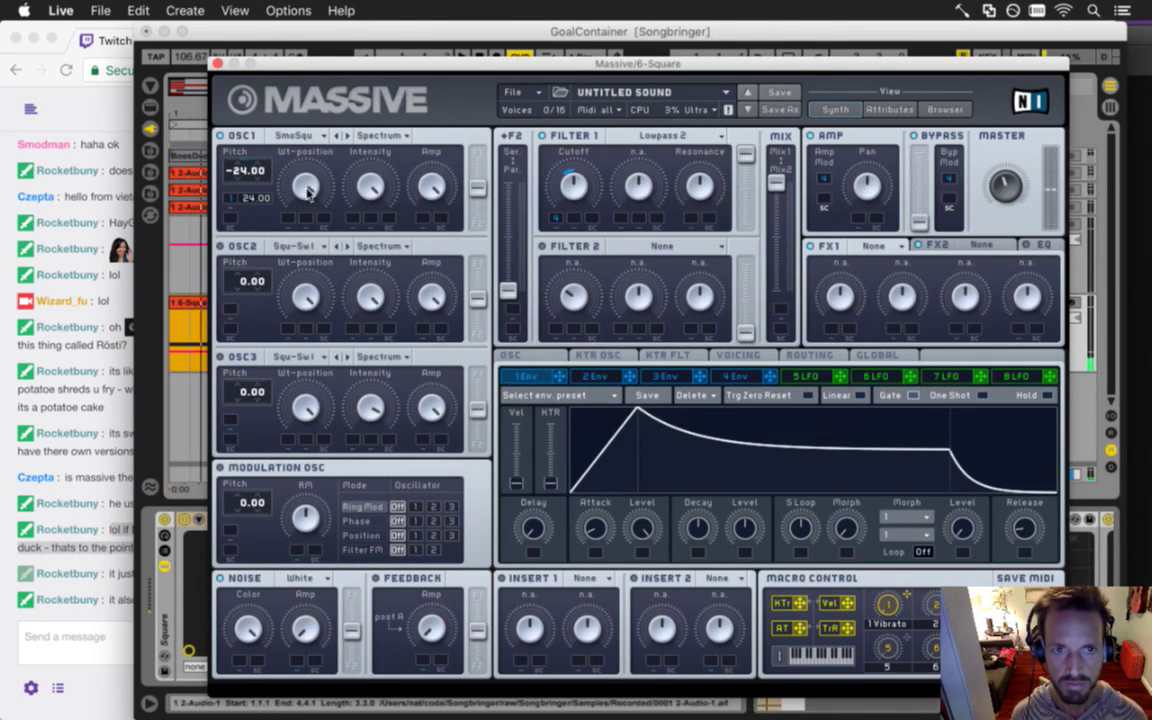
# Step: Switch OSC1's wavetable from Smooth Square (SmoSqu) to VA-PWM
pyautogui.click(297, 135)
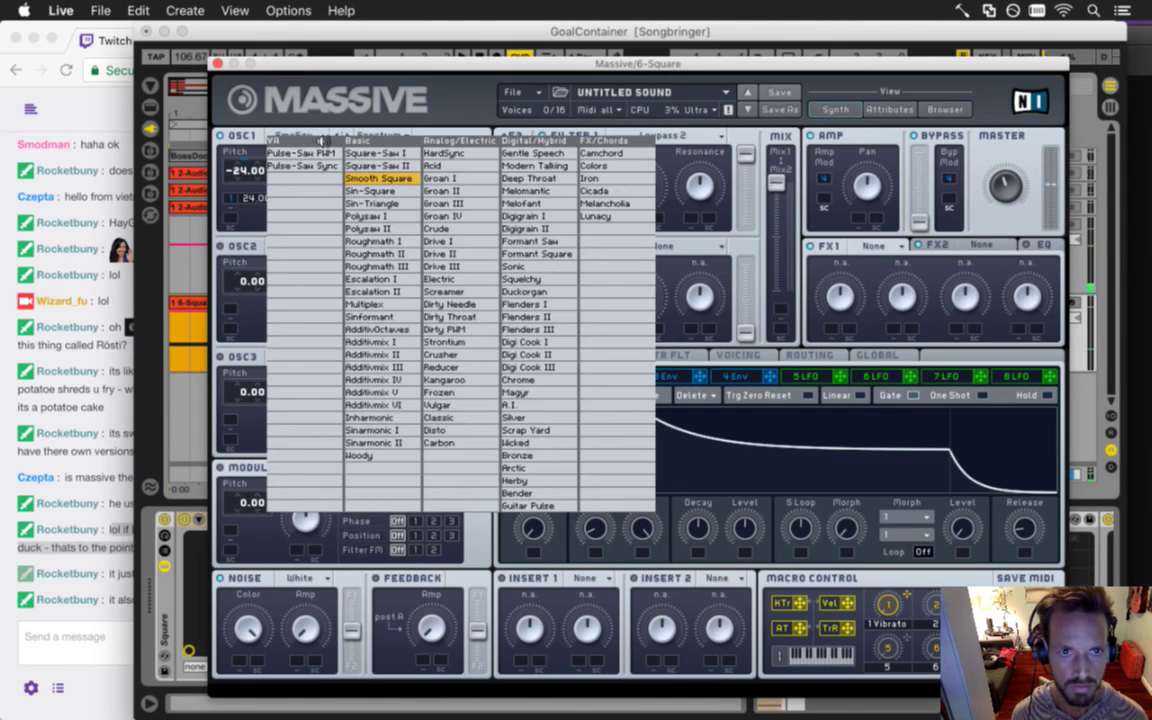
pyautogui.click(270, 126)
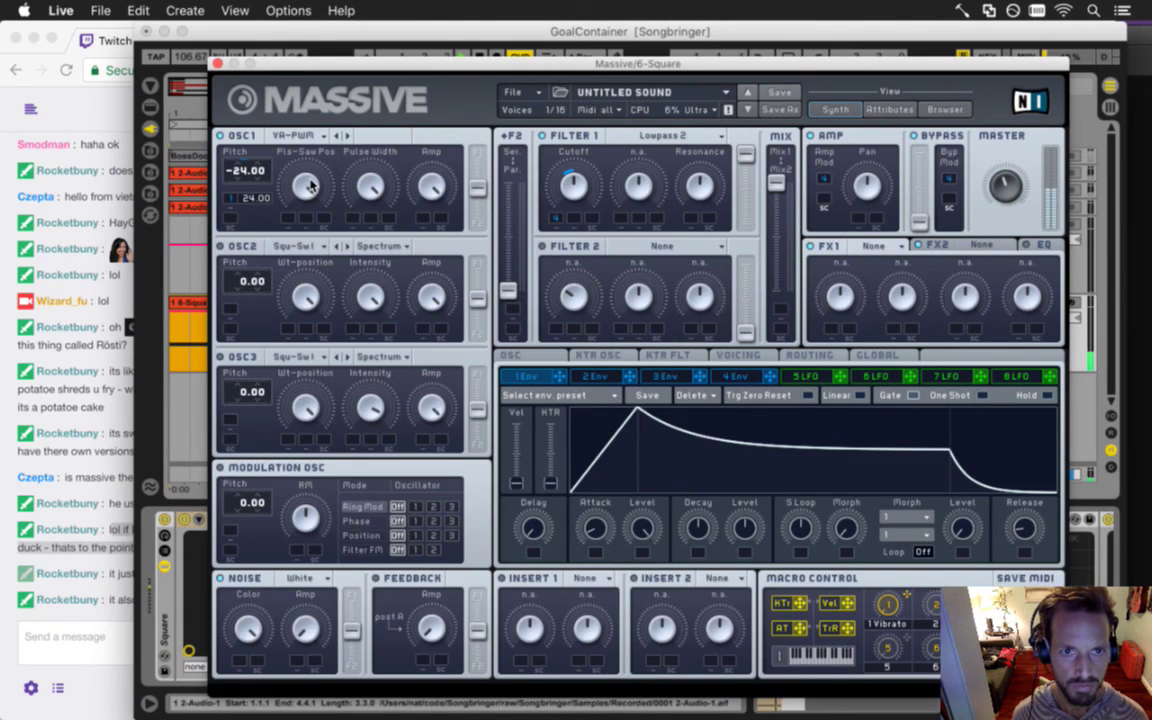
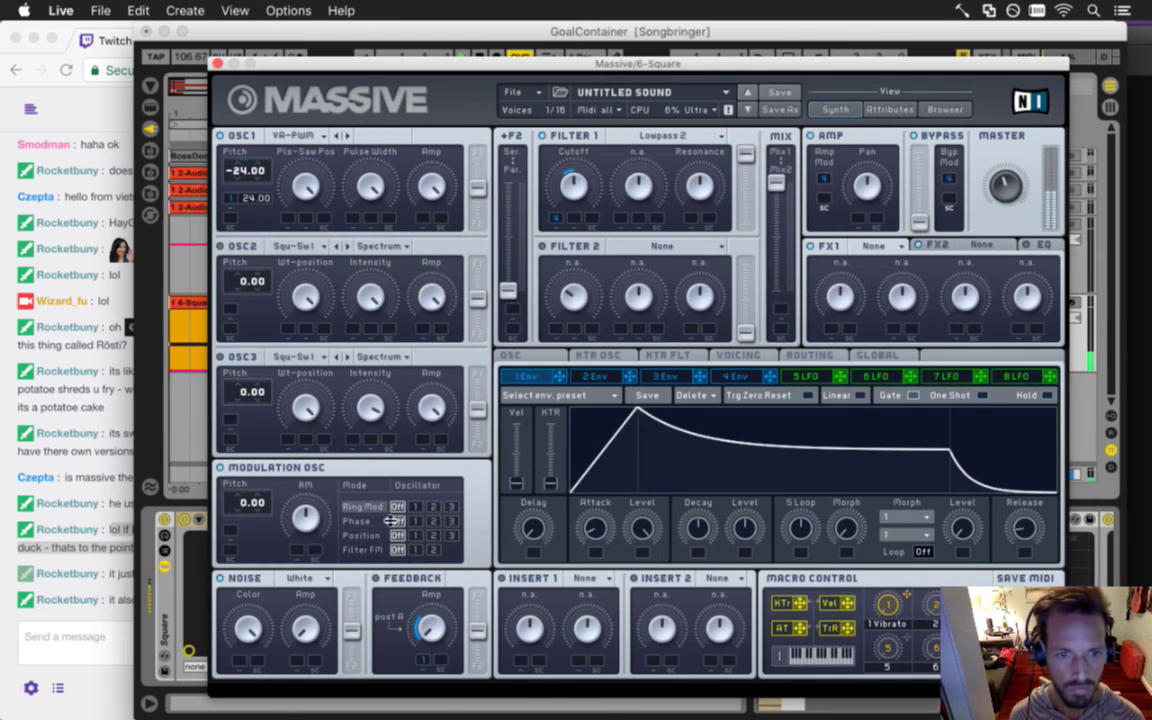
# Step: Switch the modulation oscillator to Phase mode, then glance at the Twitch chat and return to Live
pyautogui.click(434, 521)
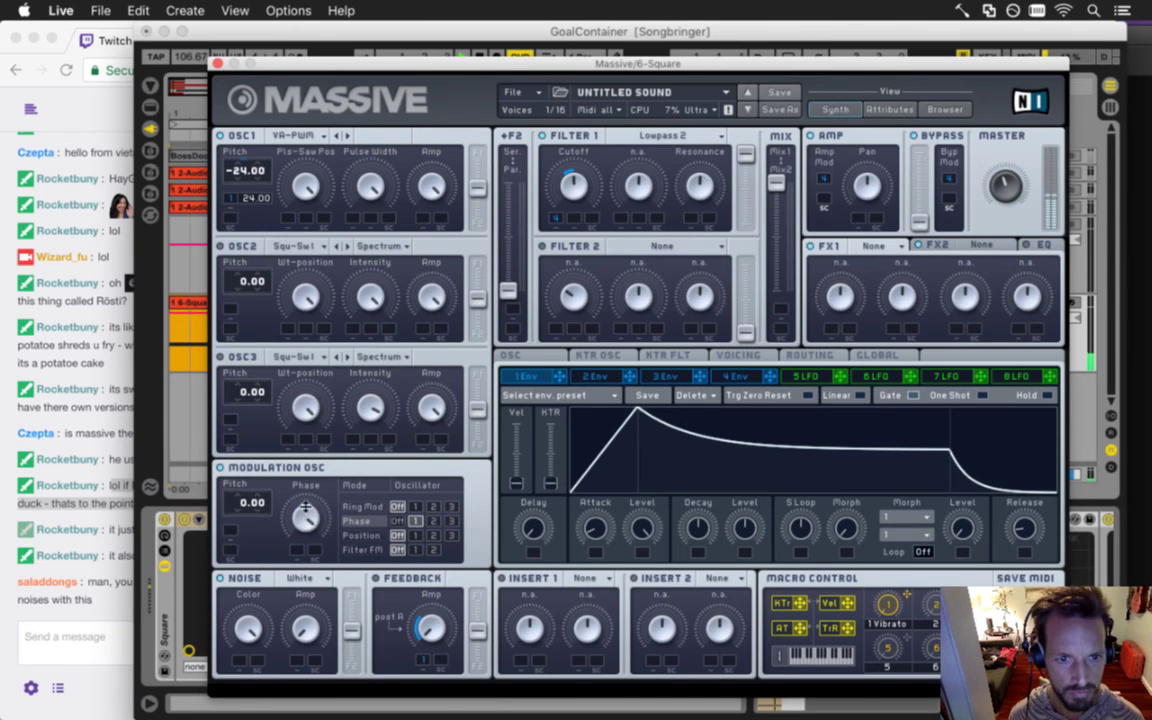
pyautogui.click(112, 540)
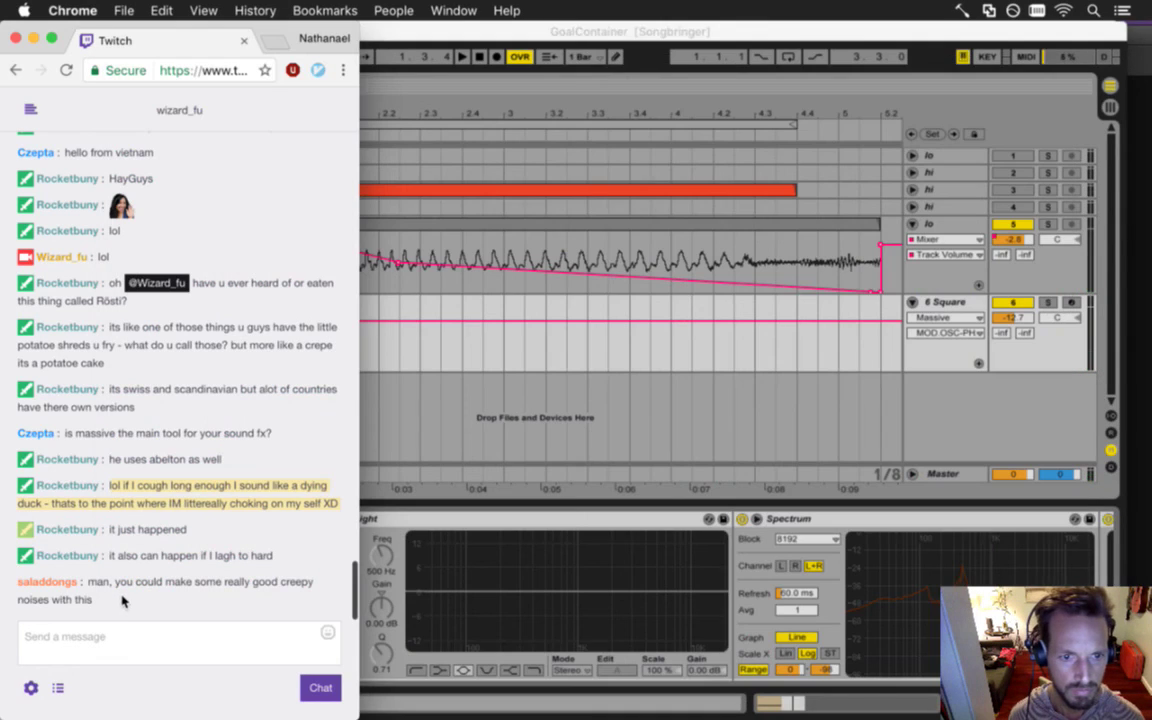
pyautogui.moveTo(138, 582); pyautogui.dragTo(200, 598)
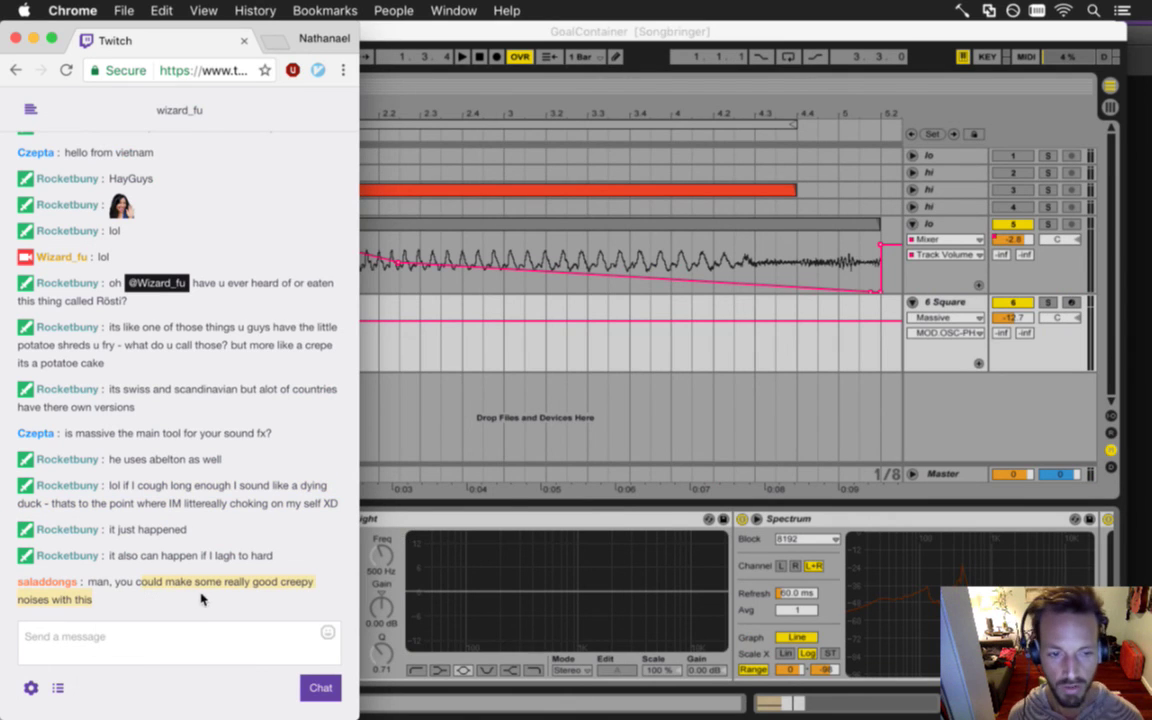
pyautogui.press('super+Tab')
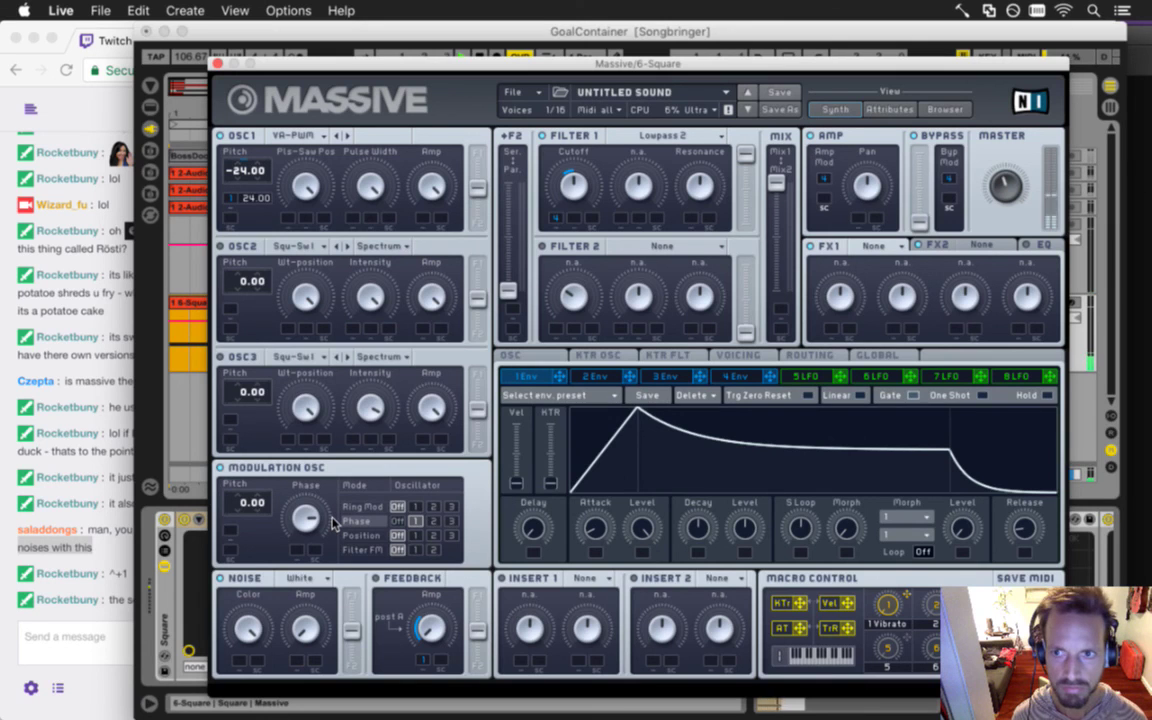
# Step: Lengthen envelope 1's attack and settle its sustain level at full, then check the chat
pyautogui.moveTo(596, 522); pyautogui.dragTo(580, 543)
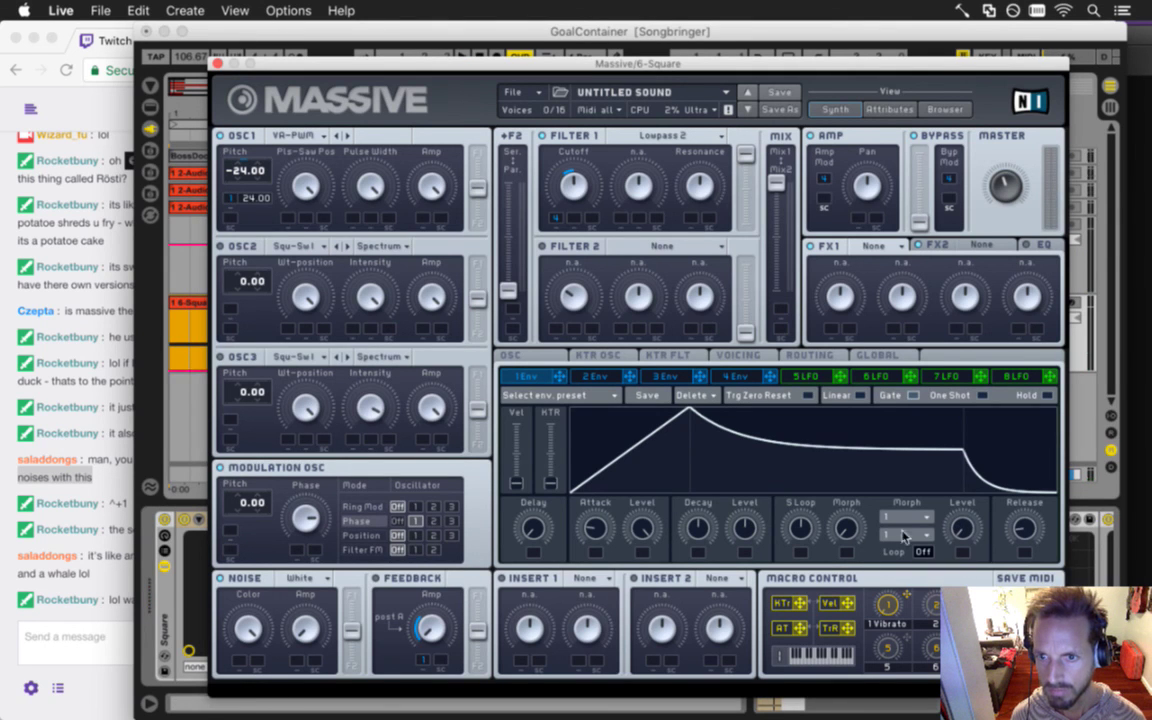
pyautogui.moveTo(744, 530)
pyautogui.mouseDown()
pyautogui.moveTo(743, 481)
pyautogui.moveTo(750, 552)
pyautogui.mouseUp()
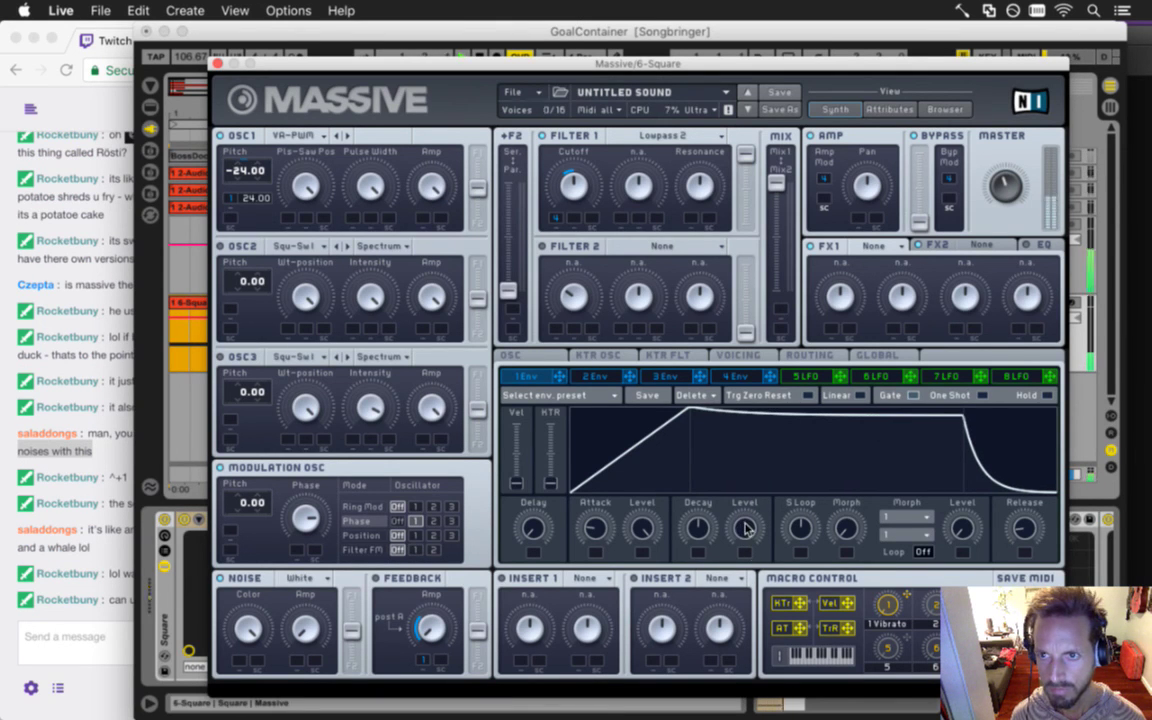
pyautogui.moveTo(745, 530); pyautogui.dragTo(757, 600)
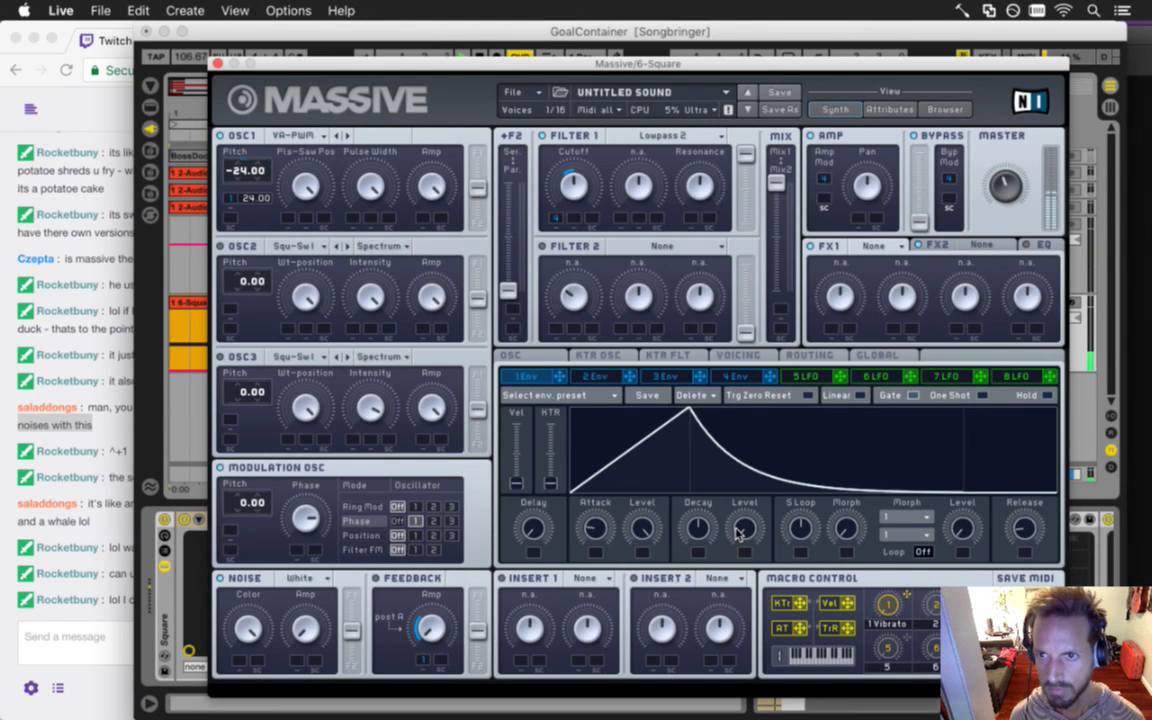
pyautogui.moveTo(740, 533); pyautogui.dragTo(727, 423)
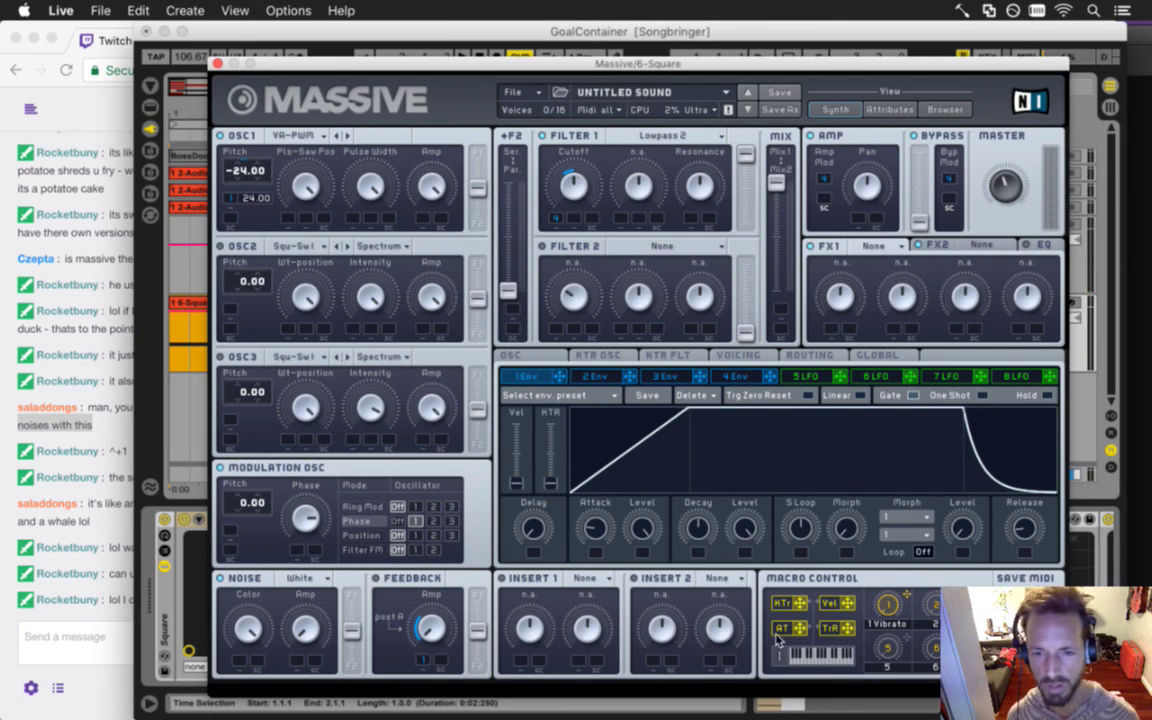
pyautogui.click(121, 625)
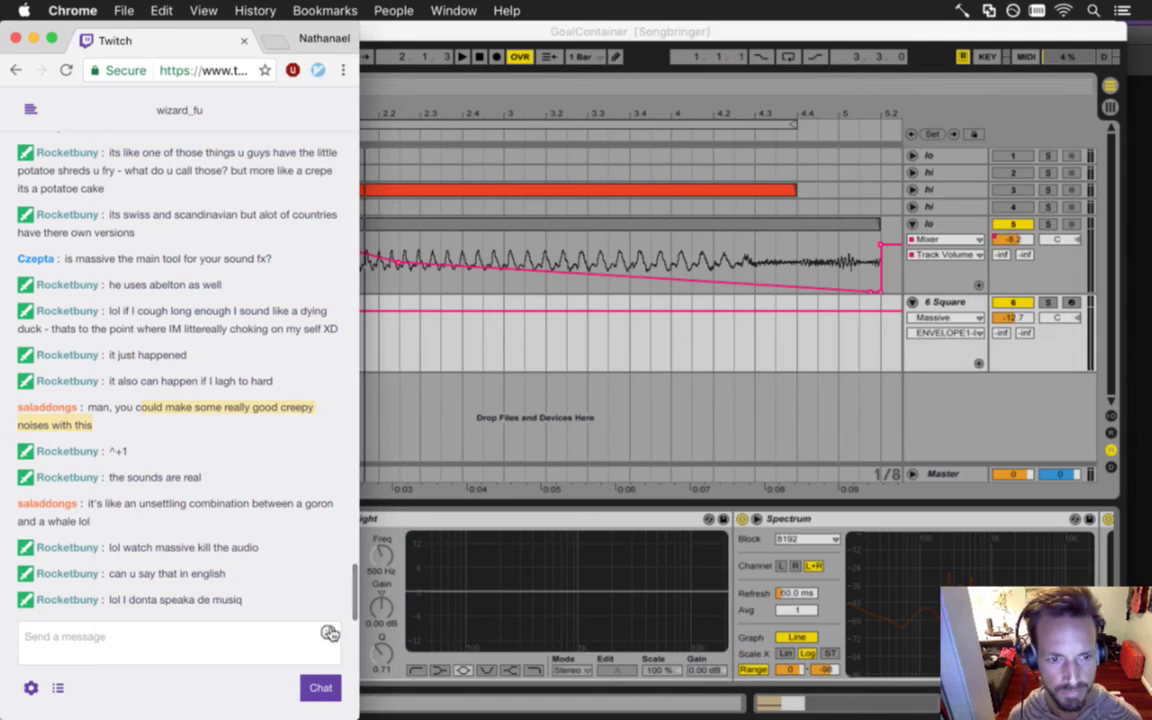
pyautogui.press('super+Tab')
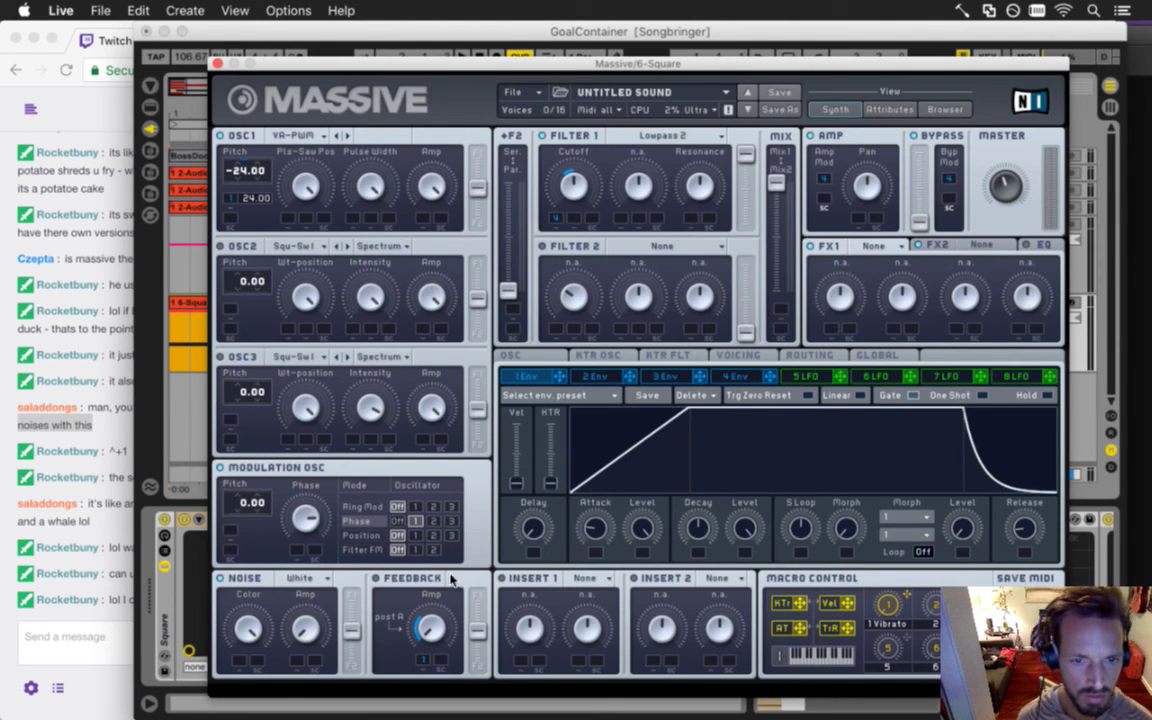
# Step: Send phase modulation back to oscillator 1 and turn ring modulation off
pyautogui.click(451, 521)
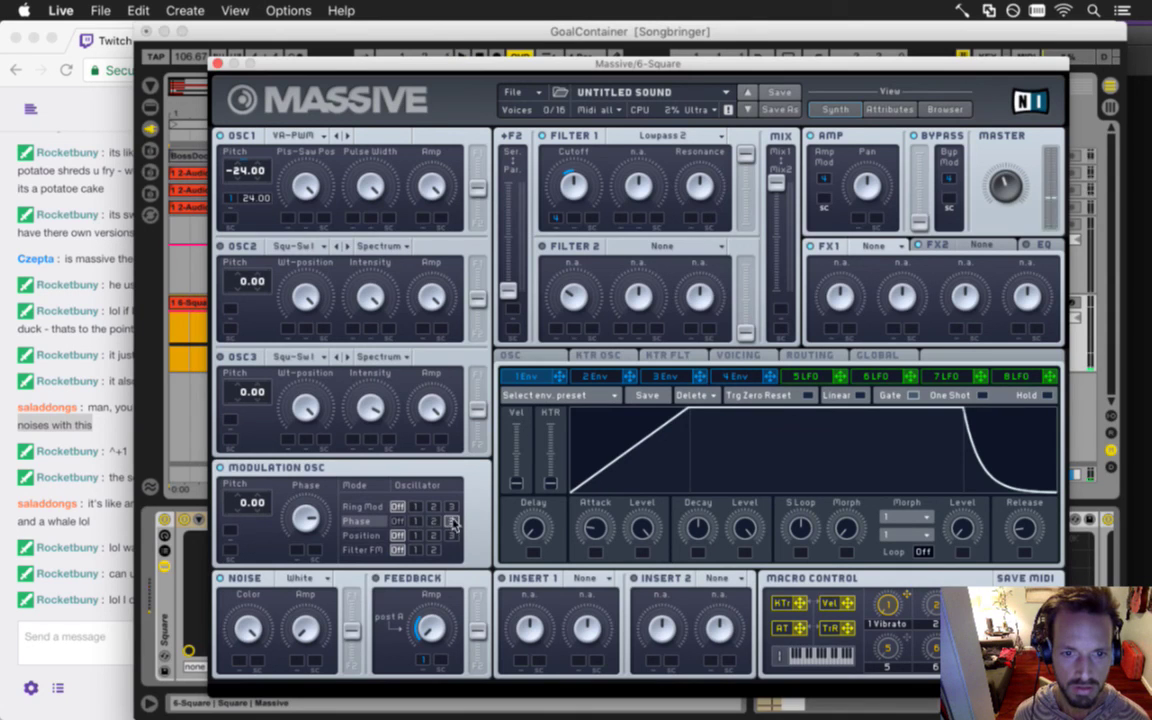
pyautogui.click(416, 522)
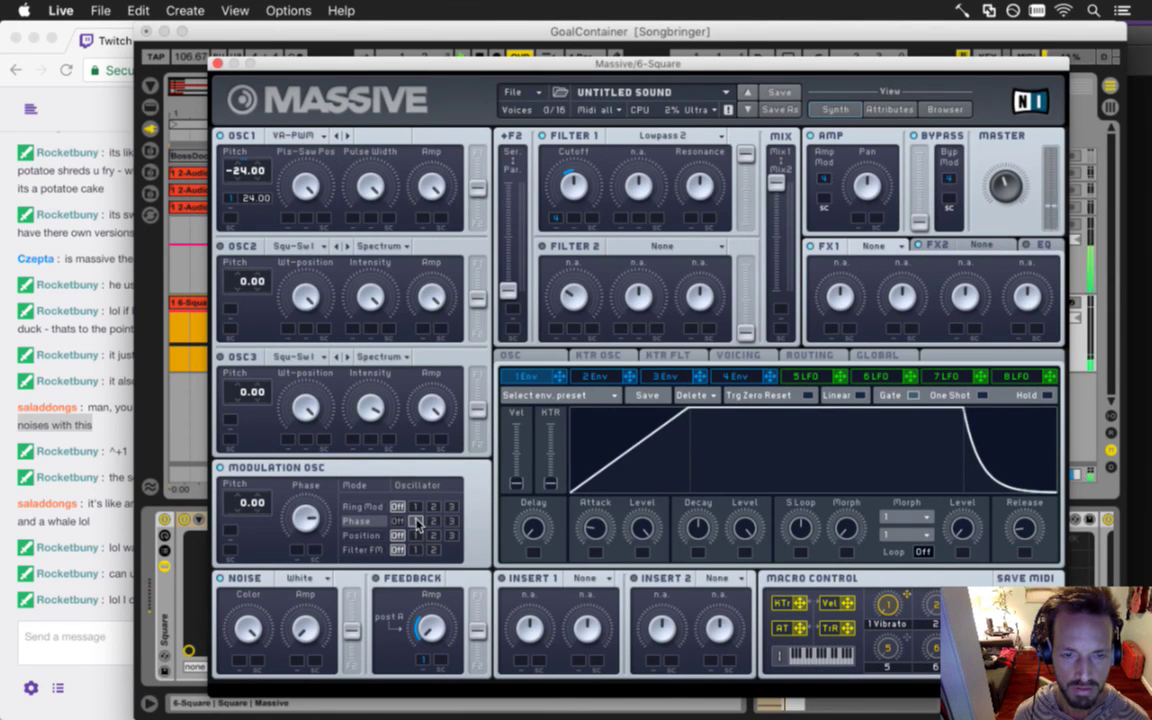
pyautogui.click(433, 507)
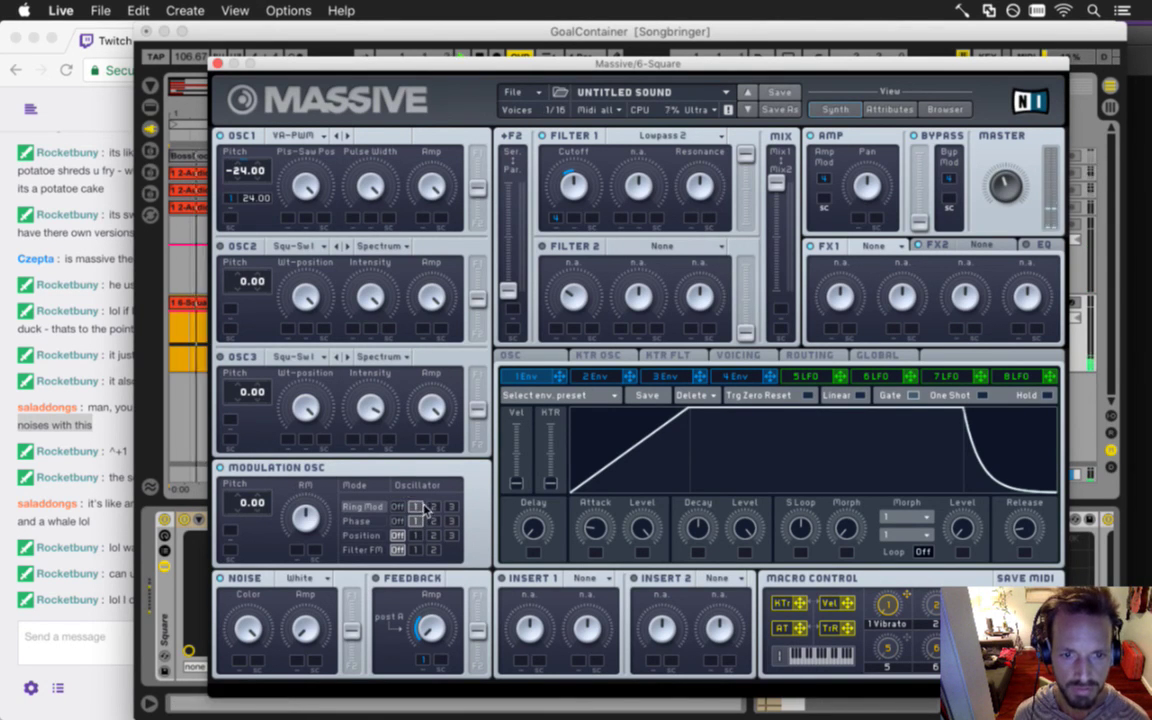
pyautogui.click(434, 508)
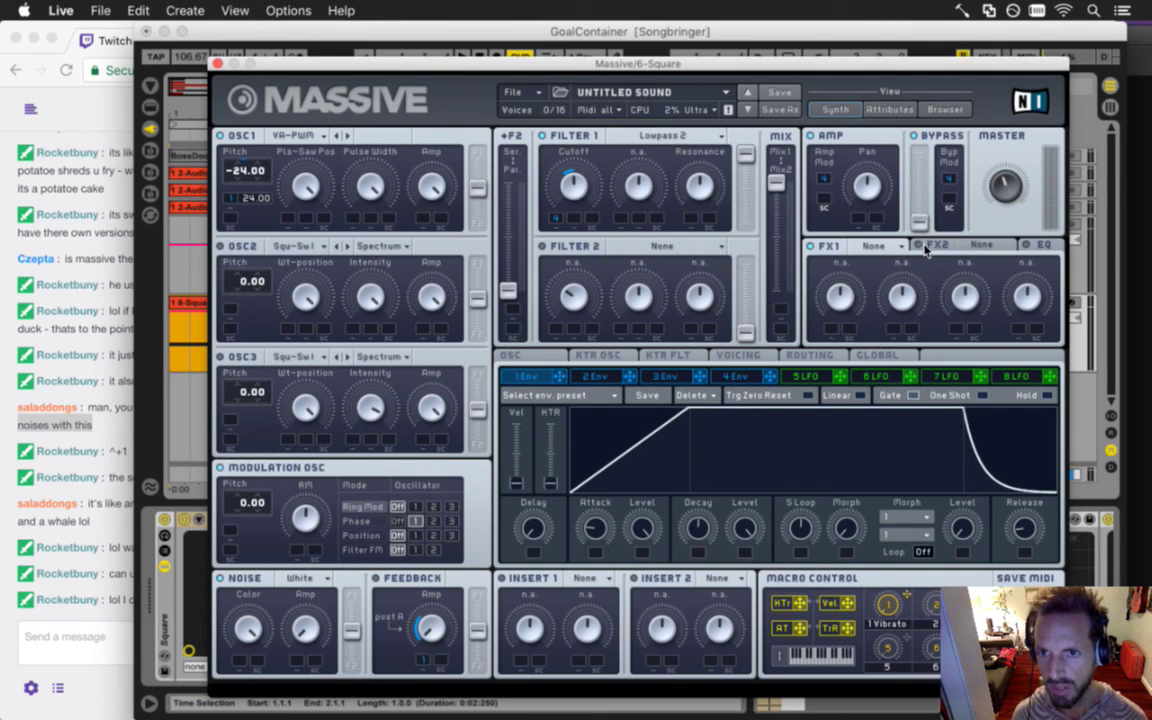
# Step: Put Chorus in the first effect slot after trying Phaser, then bring up the Twitch chat
pyautogui.click(870, 246)
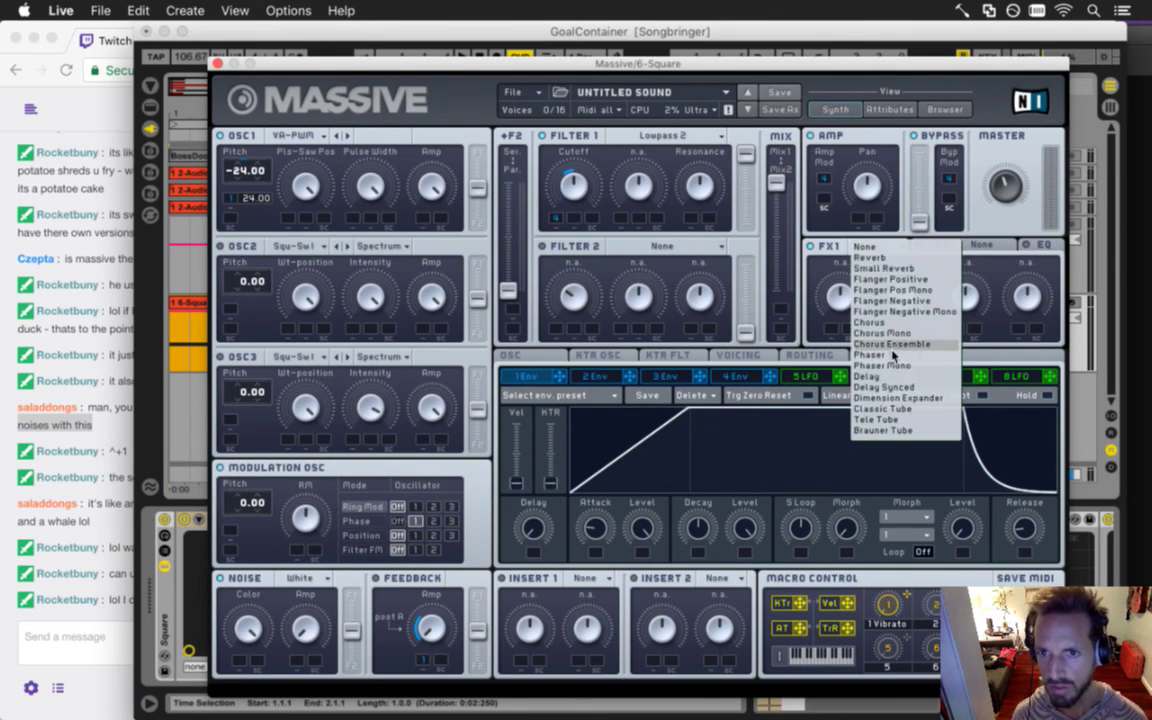
pyautogui.click(880, 318)
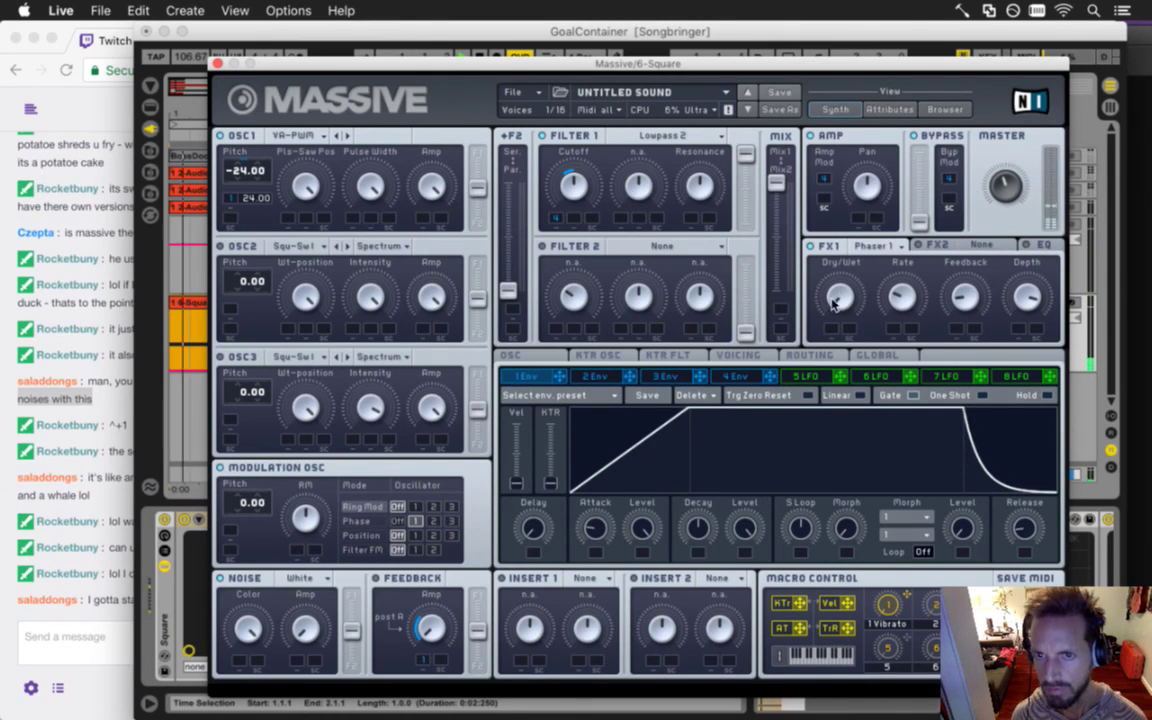
pyautogui.click(866, 246)
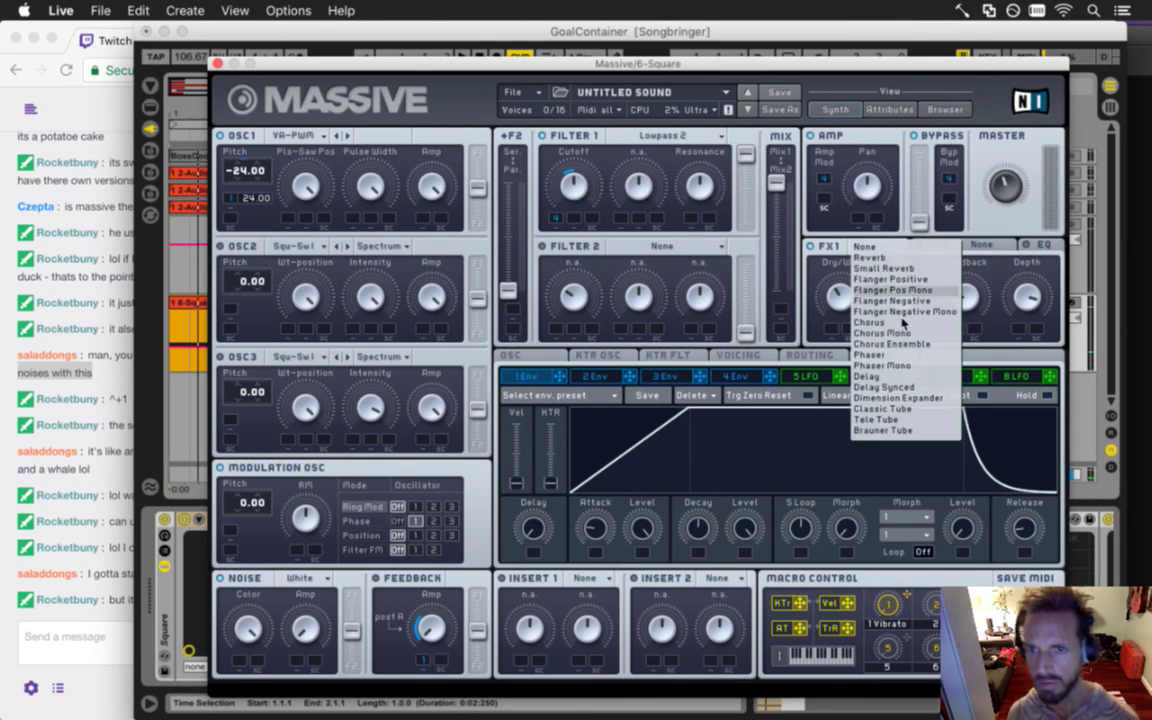
pyautogui.click(890, 330)
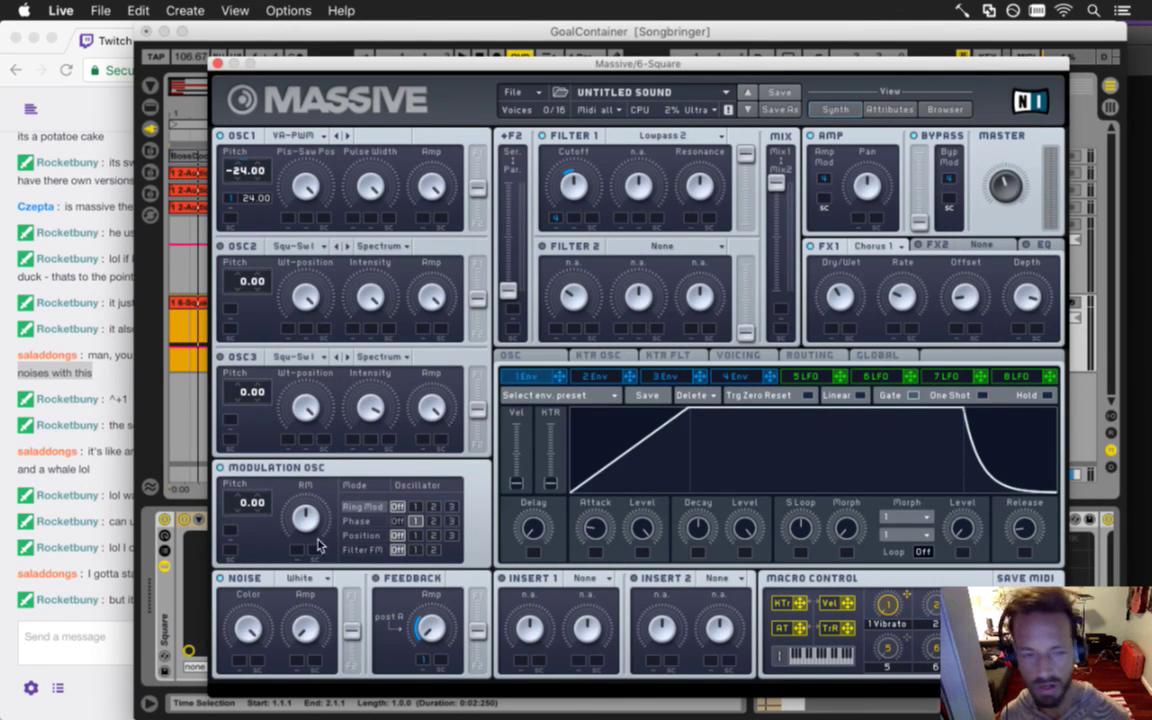
pyautogui.click(122, 631)
pyautogui.moveTo(137, 574); pyautogui.dragTo(249, 587)
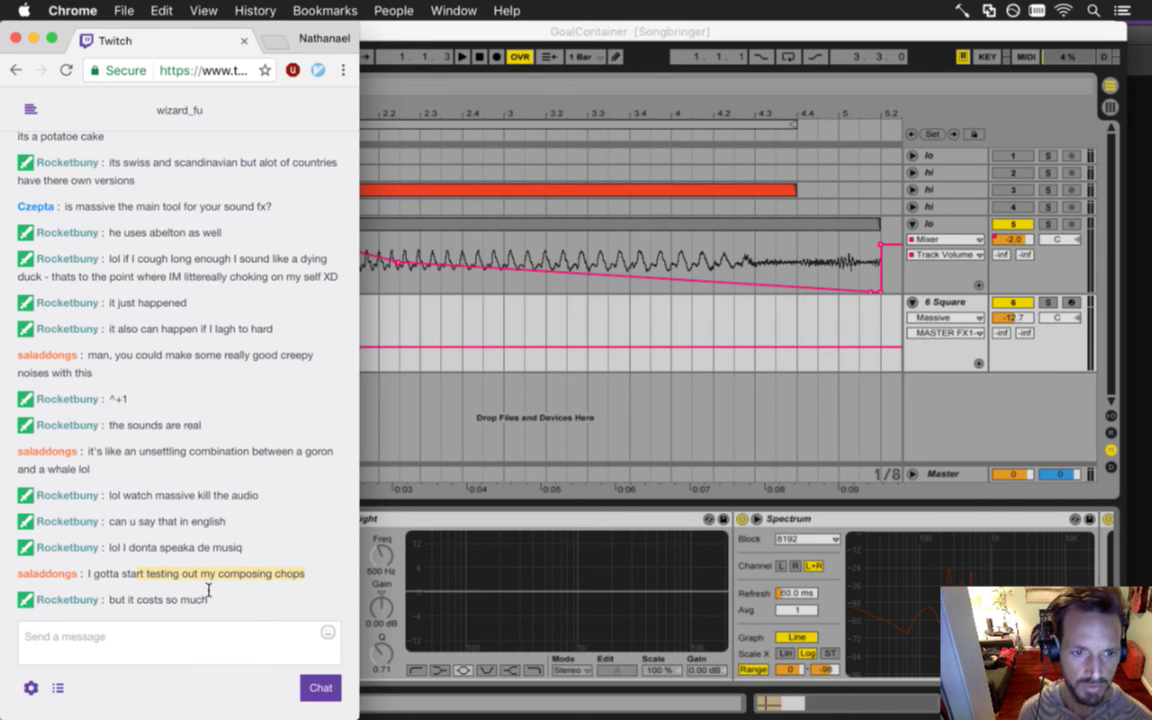
# Step: Skim the newest chat messages, clear the selection, and return to Massive in Live
pyautogui.moveTo(123, 607); pyautogui.dragTo(198, 610)
pyautogui.click(214, 581)
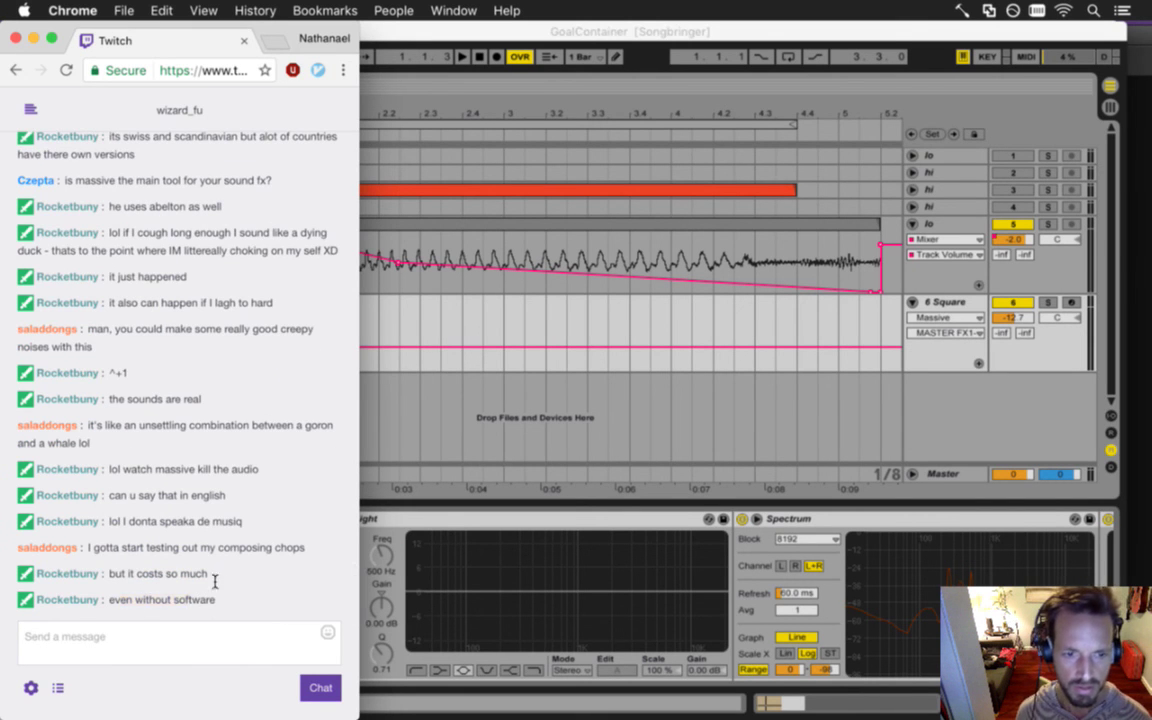
pyautogui.press('super+Tab')
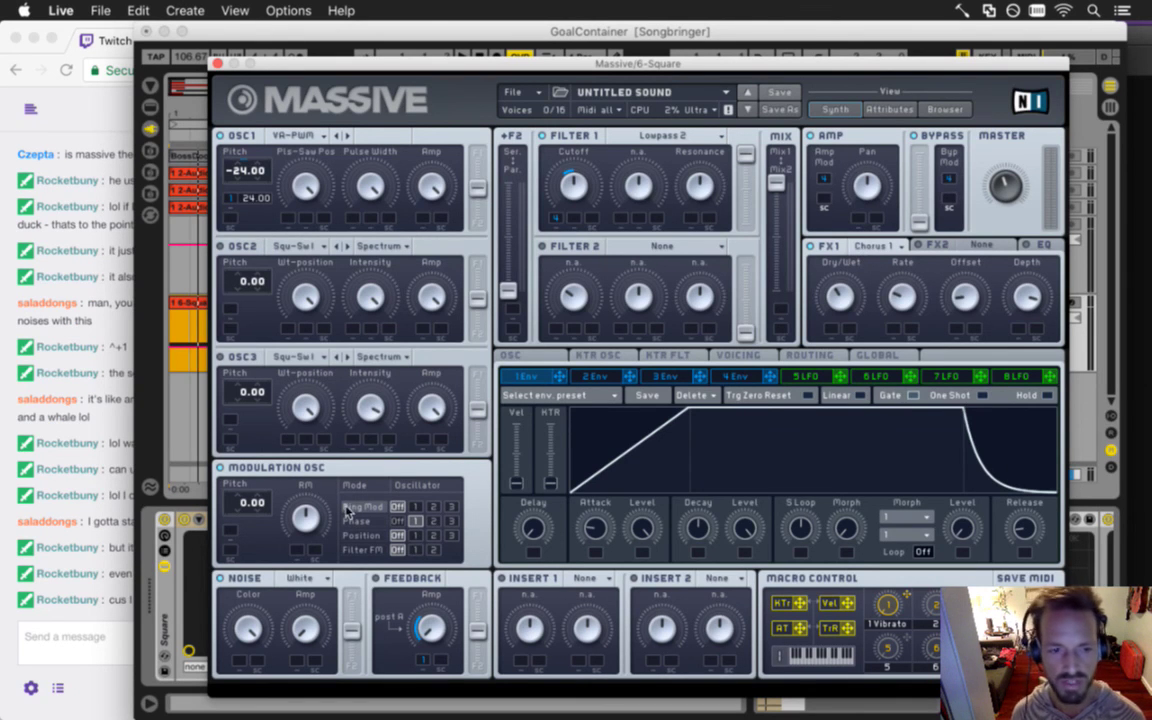
pyautogui.click(75, 643)
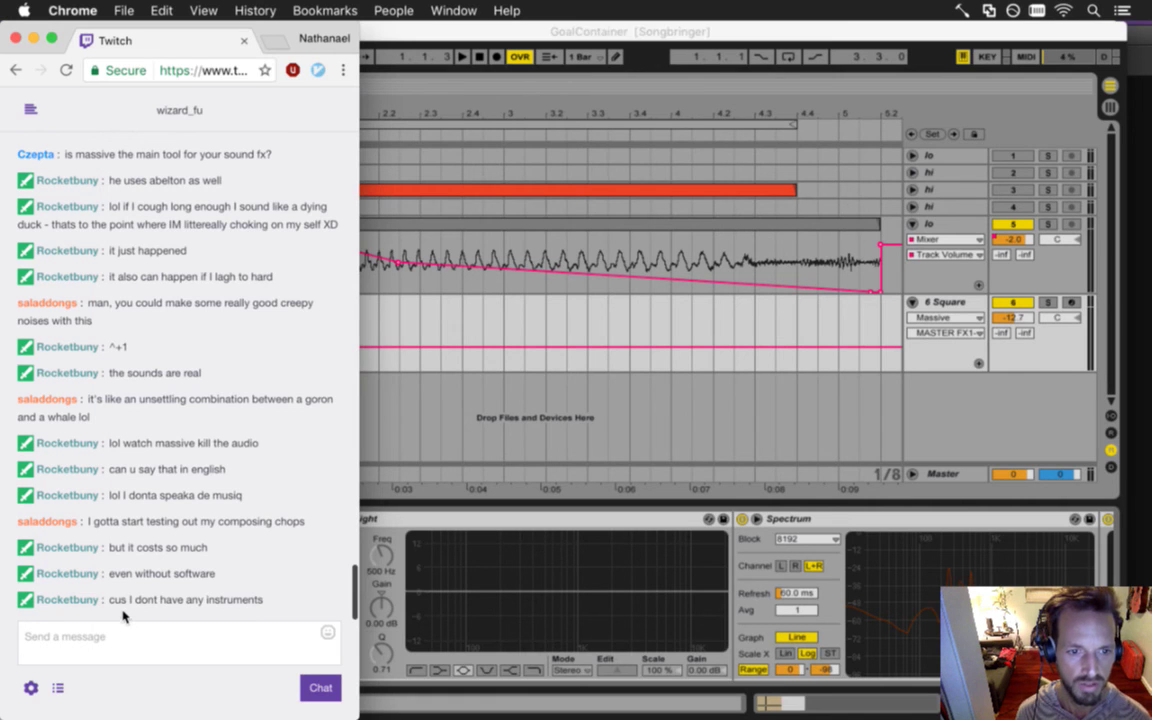
pyautogui.press('super+Tab')
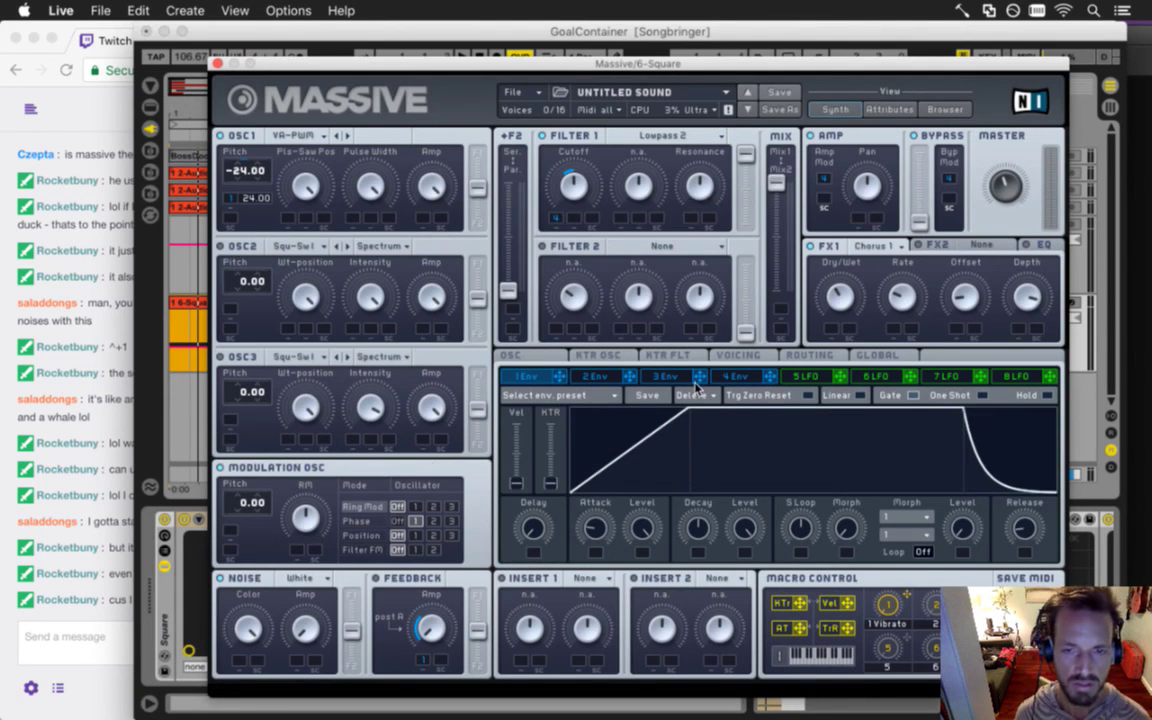
# Step: Look over the Voicing and OSC pages, then give envelope 4 a near-instant attack and adjusted release
pyautogui.click(727, 358)
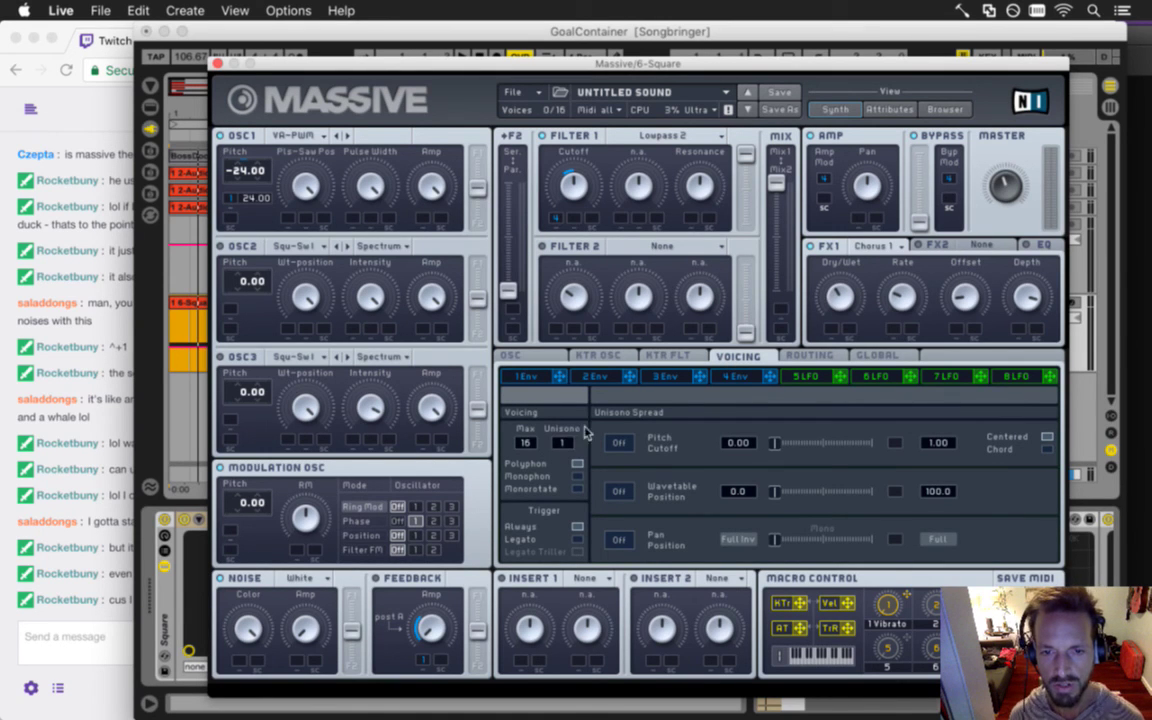
pyautogui.click(512, 356)
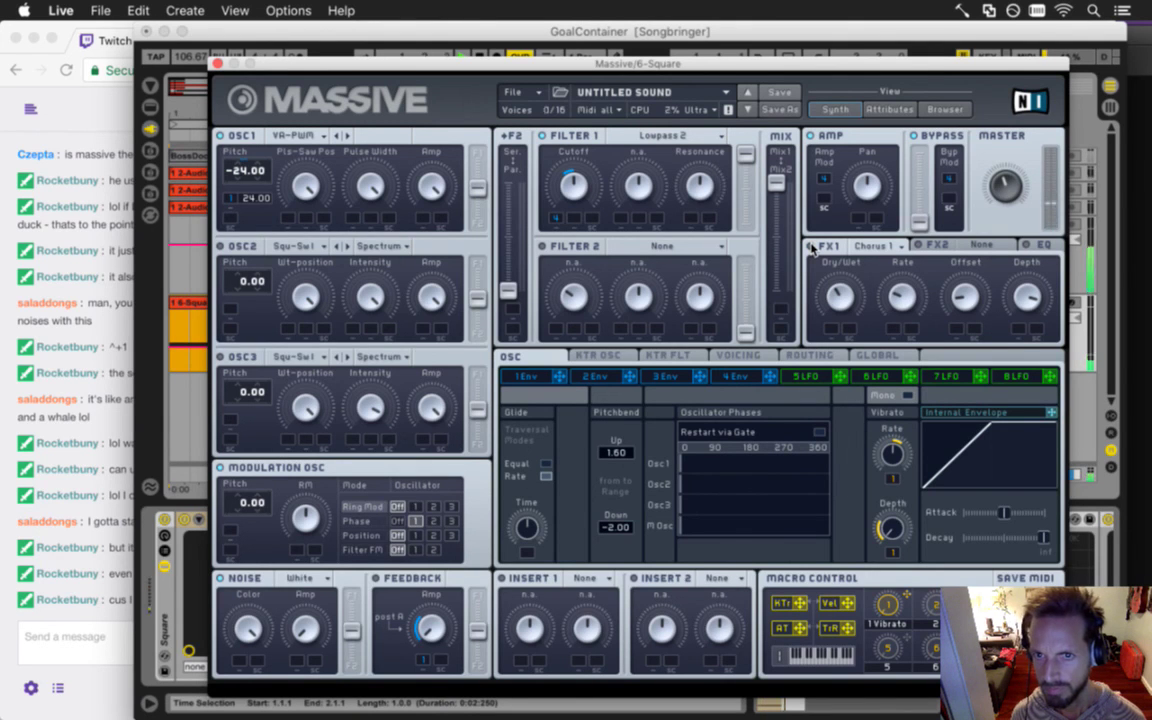
pyautogui.click(736, 377)
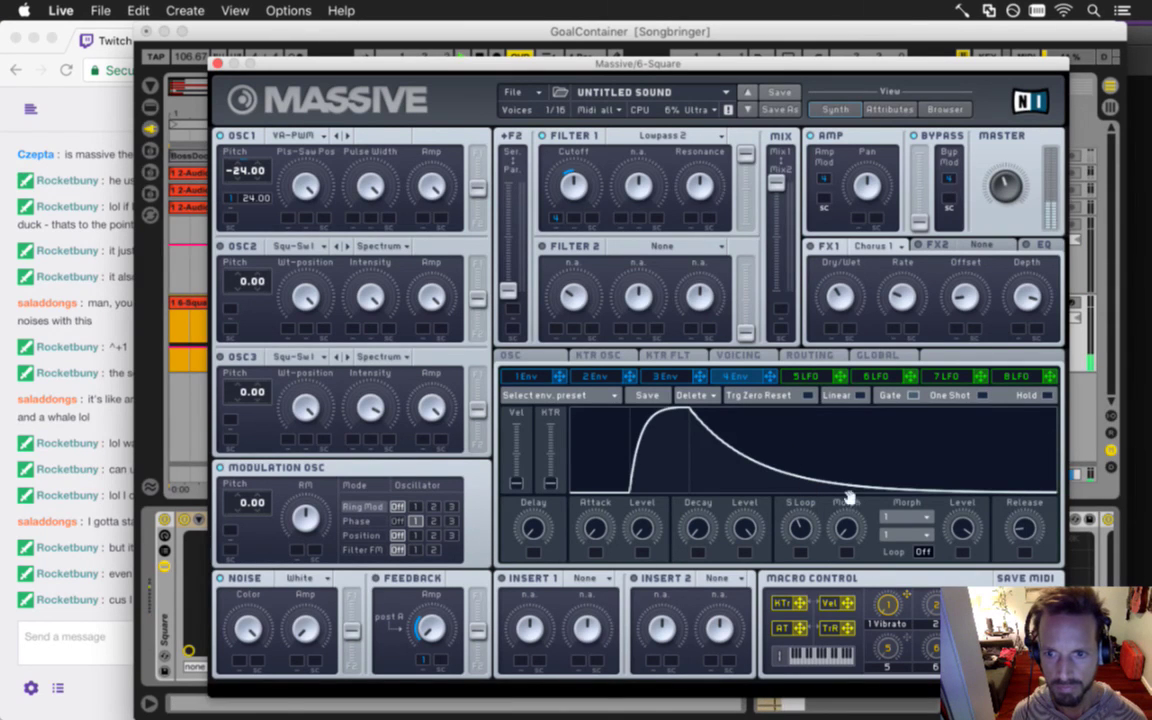
pyautogui.scroll(-3, 960, 478)
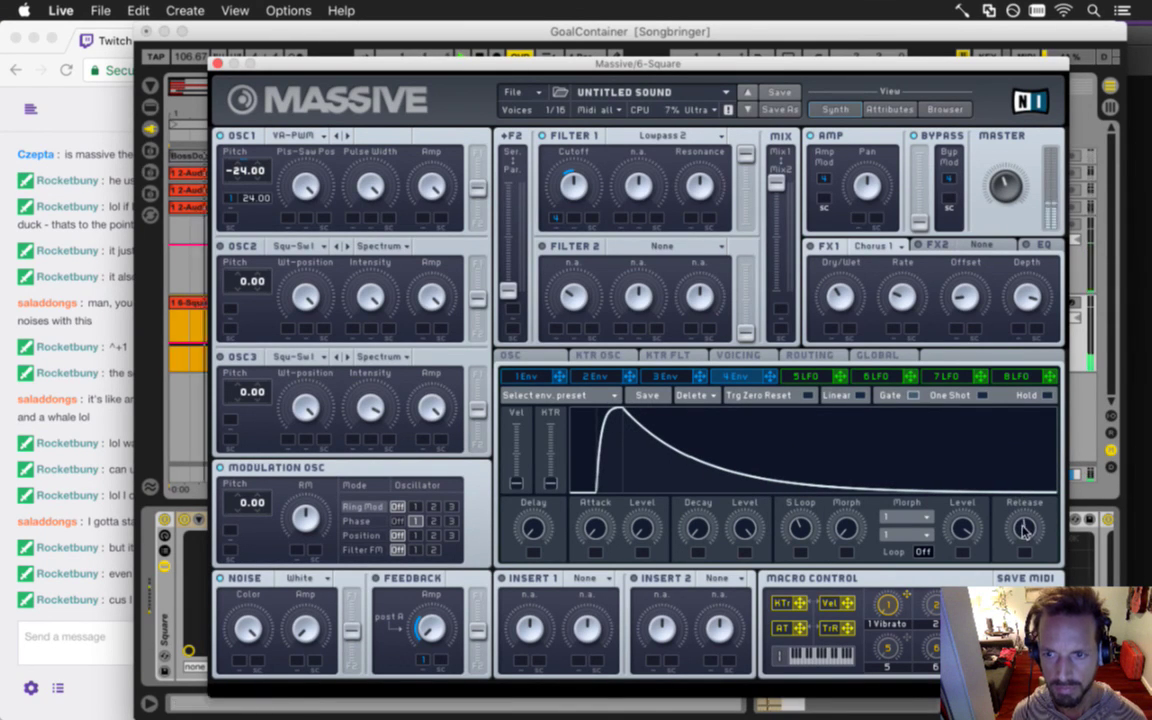
pyautogui.scroll(2, 1025, 530)
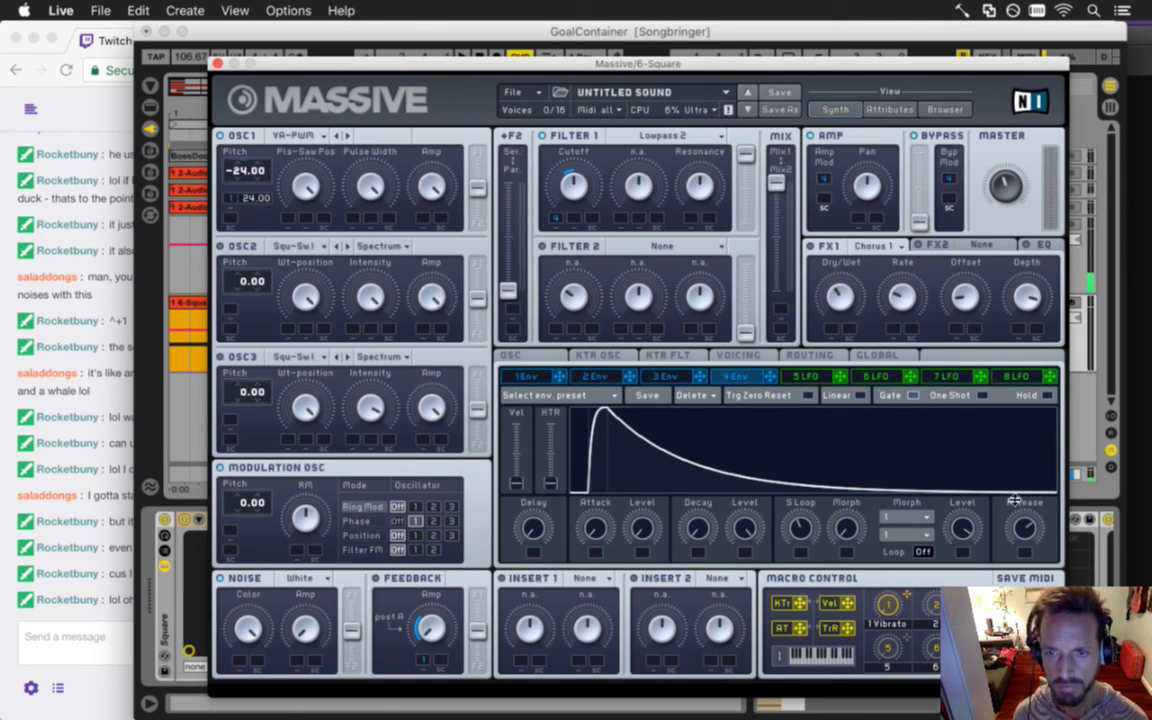
pyautogui.scroll(2, 1028, 530)
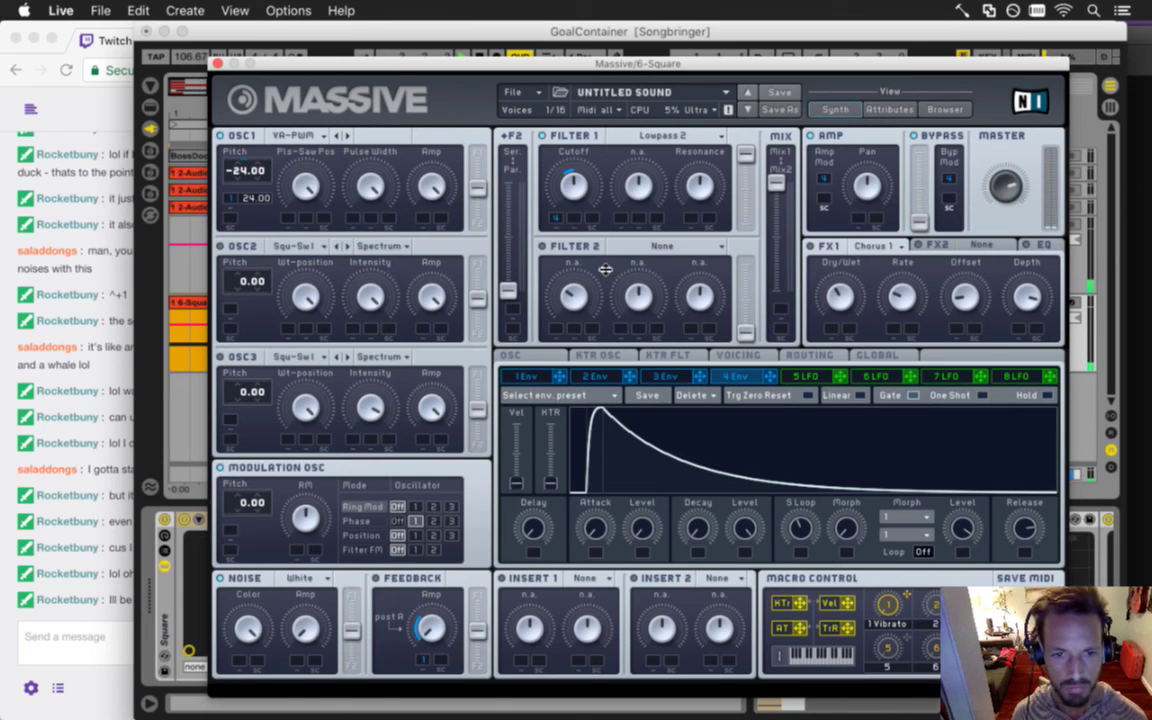
# Step: Set Filter 2 to Scream, raise its level and shift the mix toward it, then try Bandreject
pyautogui.click(680, 246)
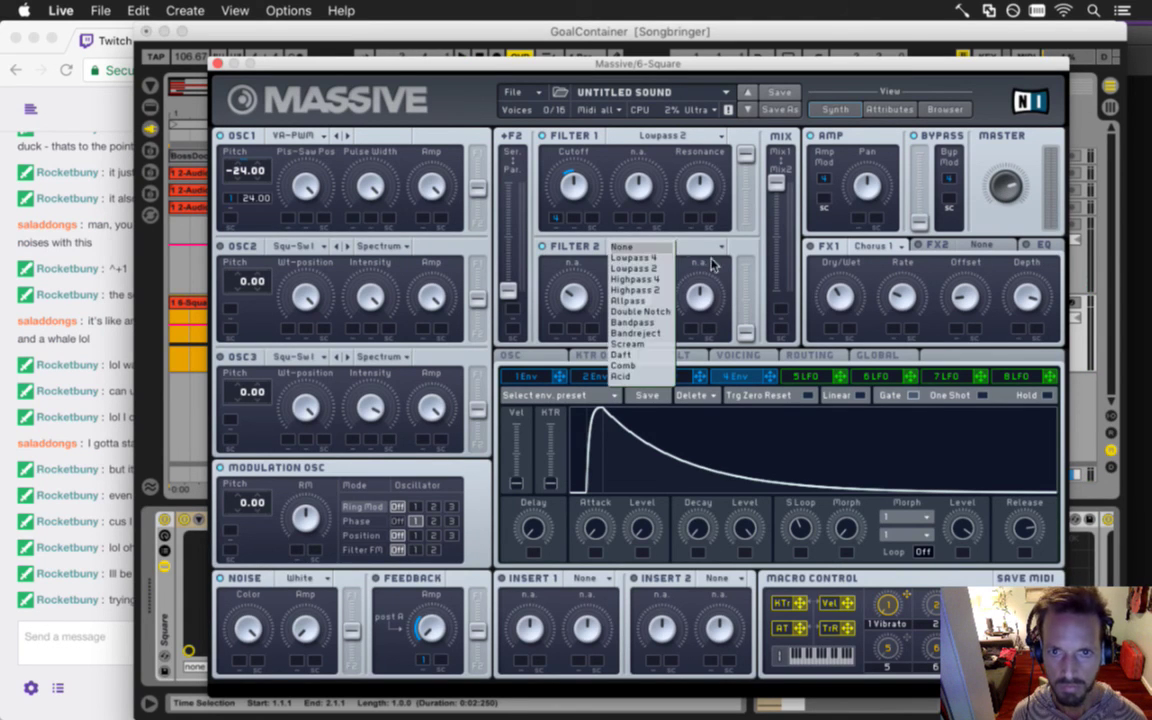
pyautogui.click(630, 328)
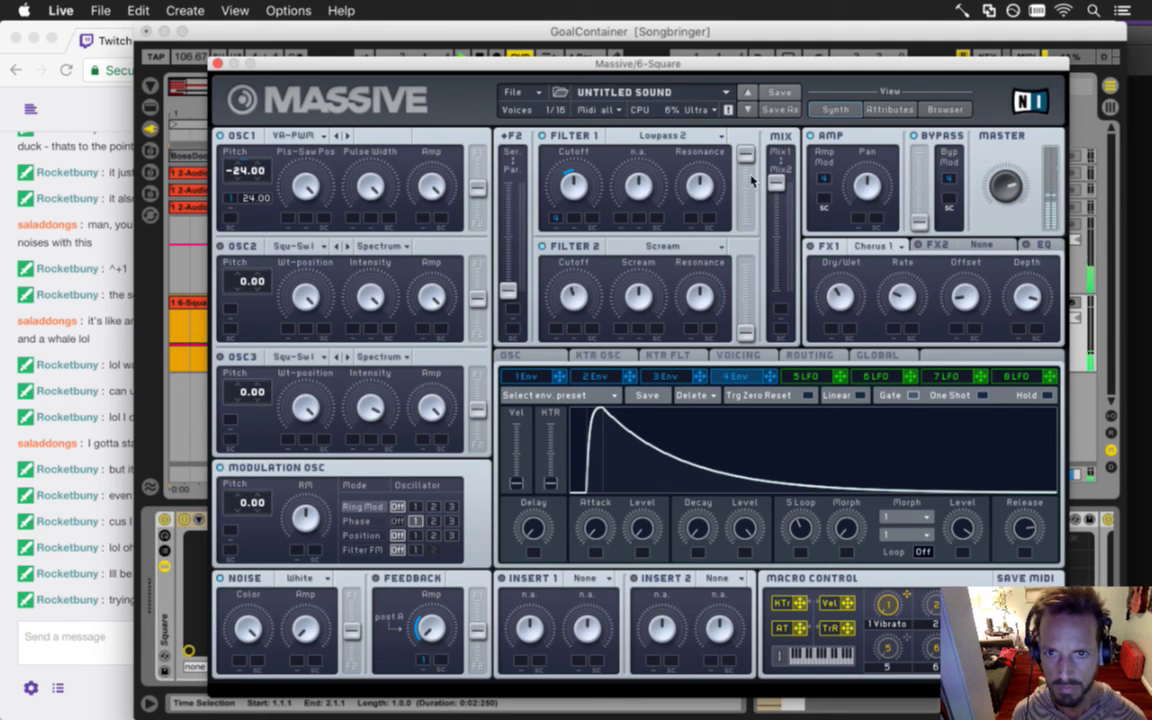
pyautogui.moveTo(746, 330); pyautogui.dragTo(746, 265)
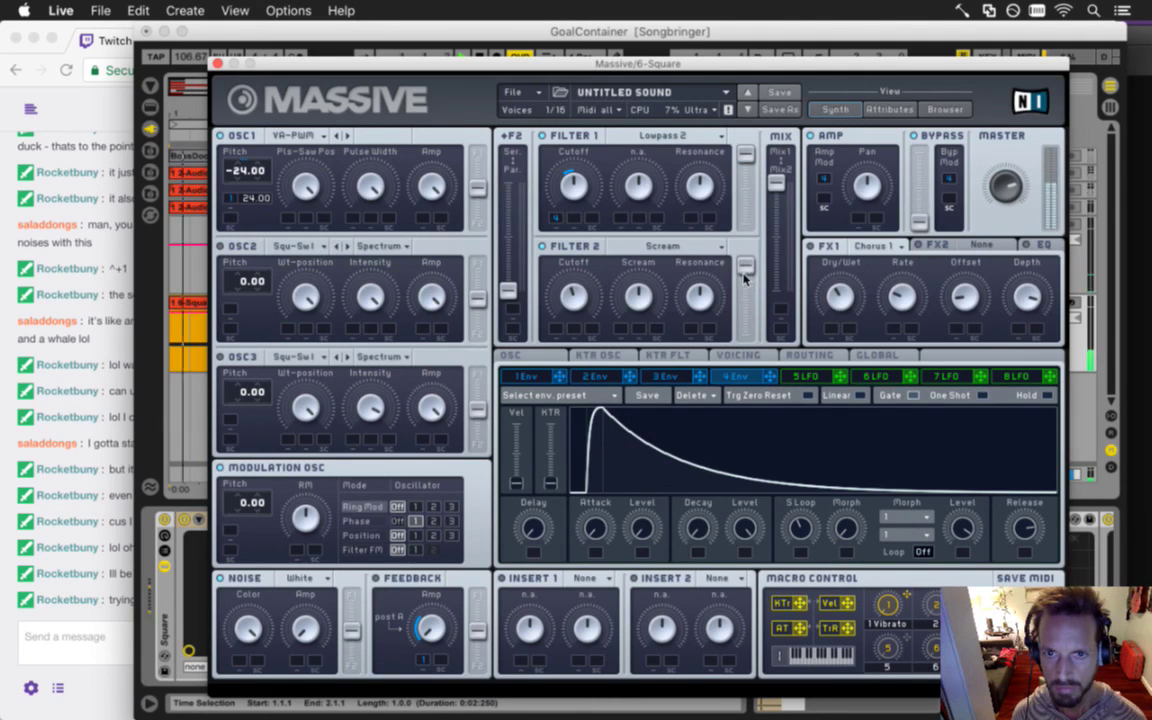
pyautogui.moveTo(777, 188); pyautogui.dragTo(777, 237)
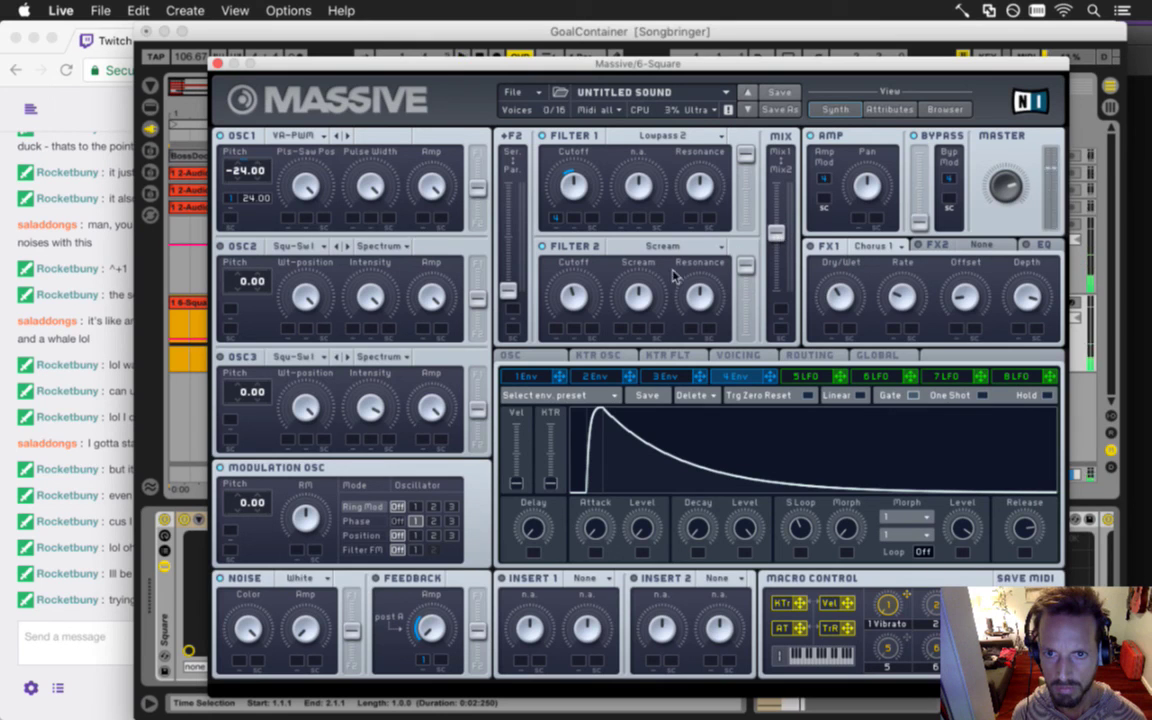
pyautogui.click(684, 252)
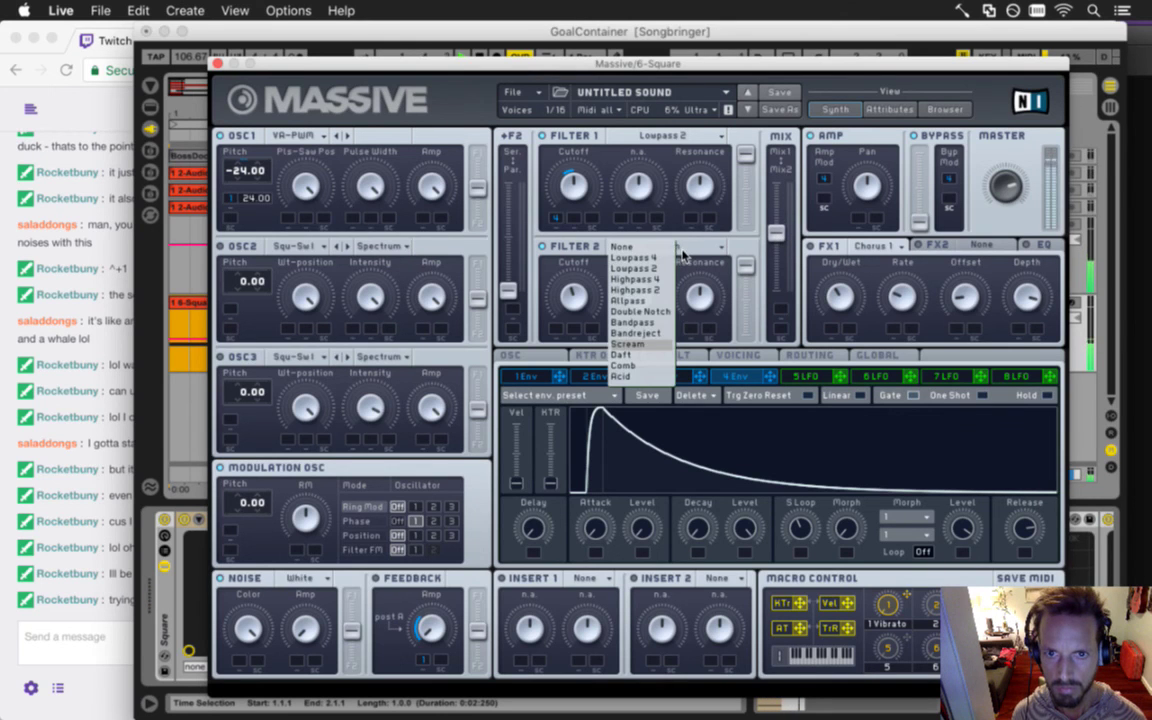
pyautogui.click(648, 333)
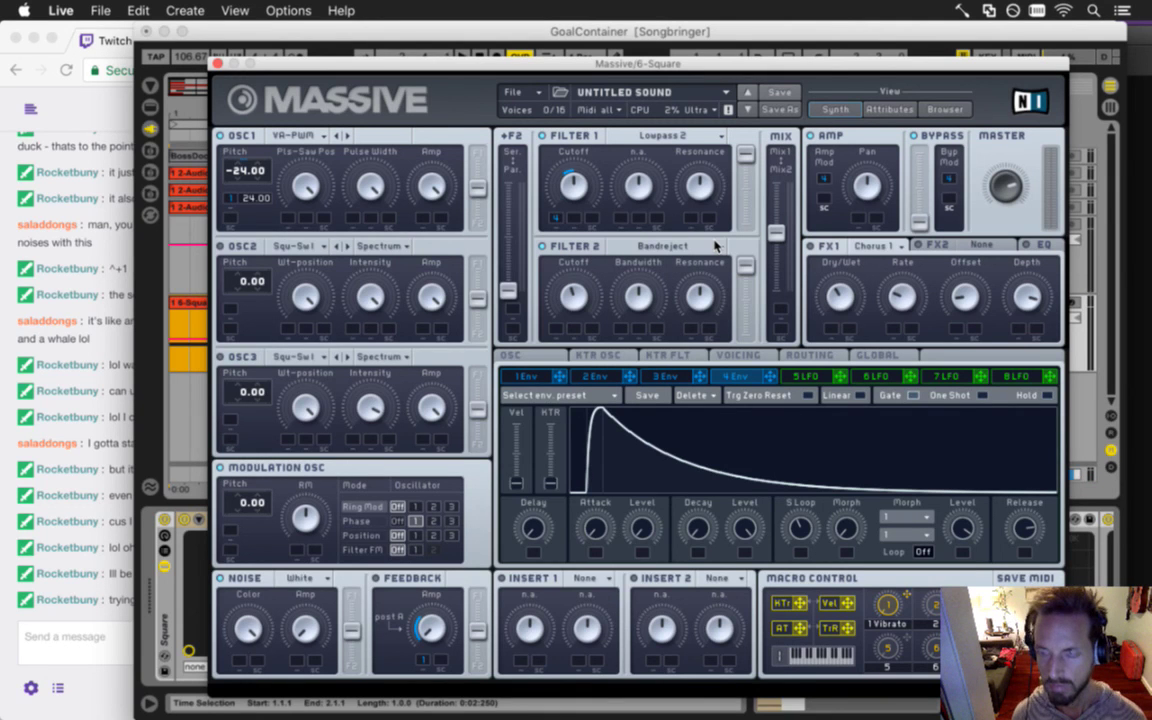
pyautogui.press('XF86AudioLowerVolume')
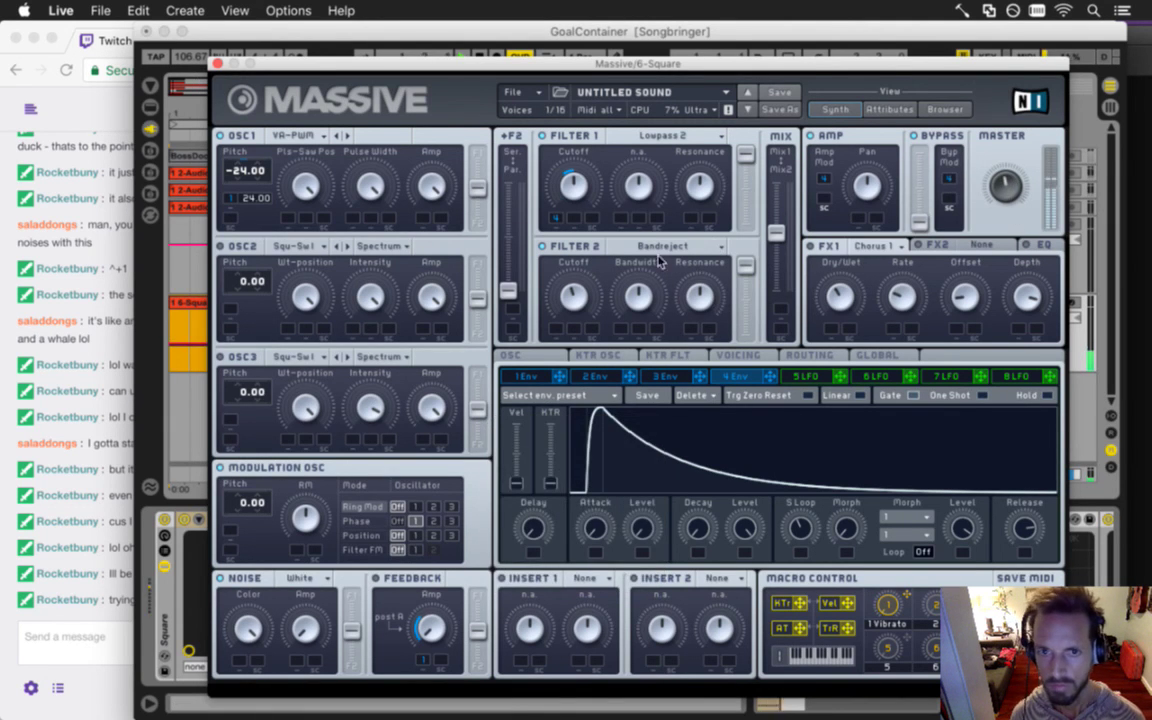
# Step: Audition Scream, Daft, Comb, Acid and Lowpass 4 on Filter 2, settling on Highpass 4
pyautogui.click(685, 249)
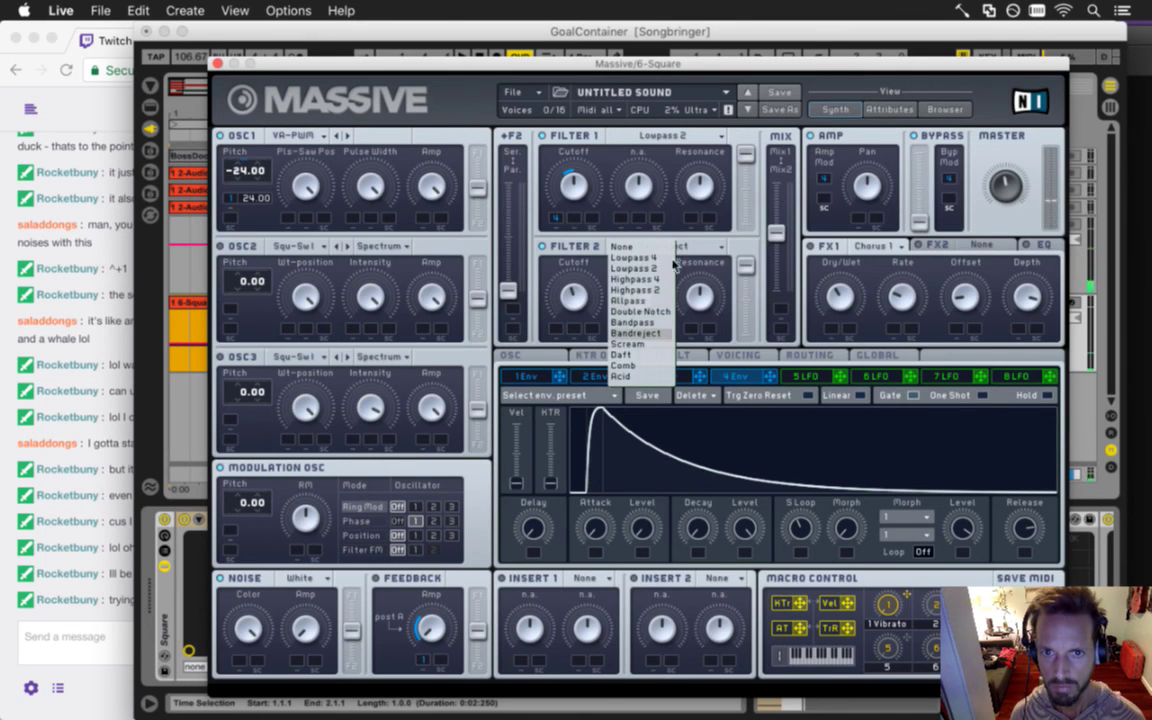
pyautogui.click(640, 346)
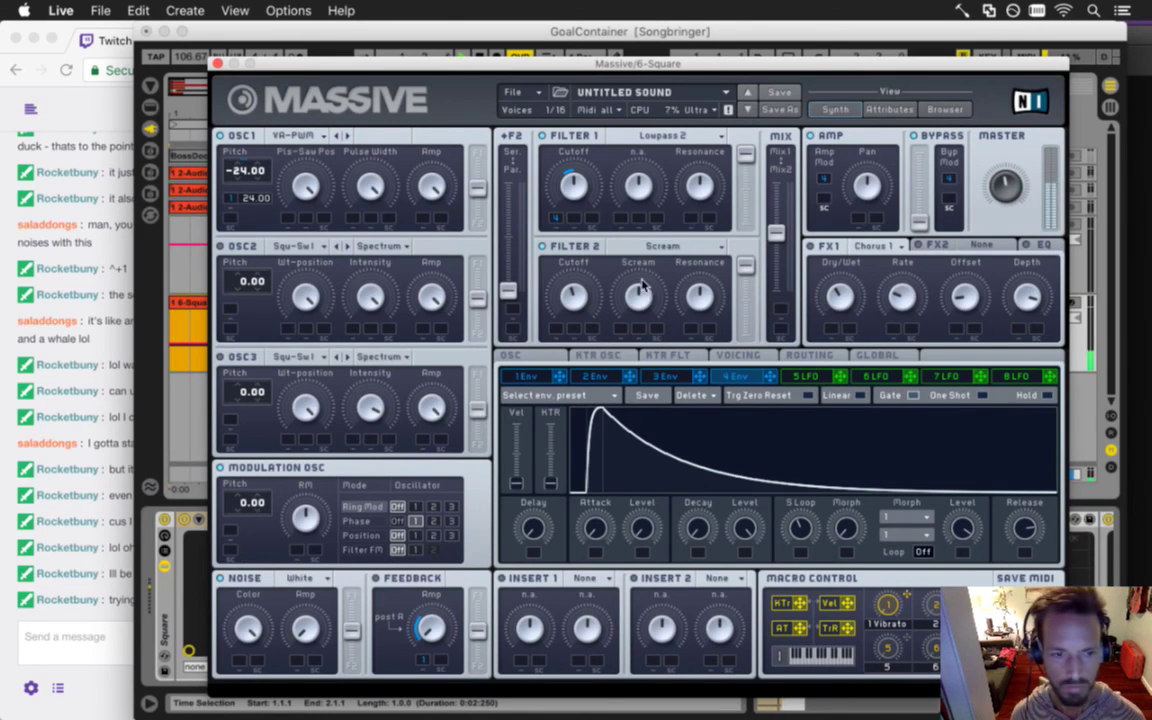
pyautogui.click(660, 247)
pyautogui.click(622, 350)
pyautogui.click(660, 247)
pyautogui.click(571, 337)
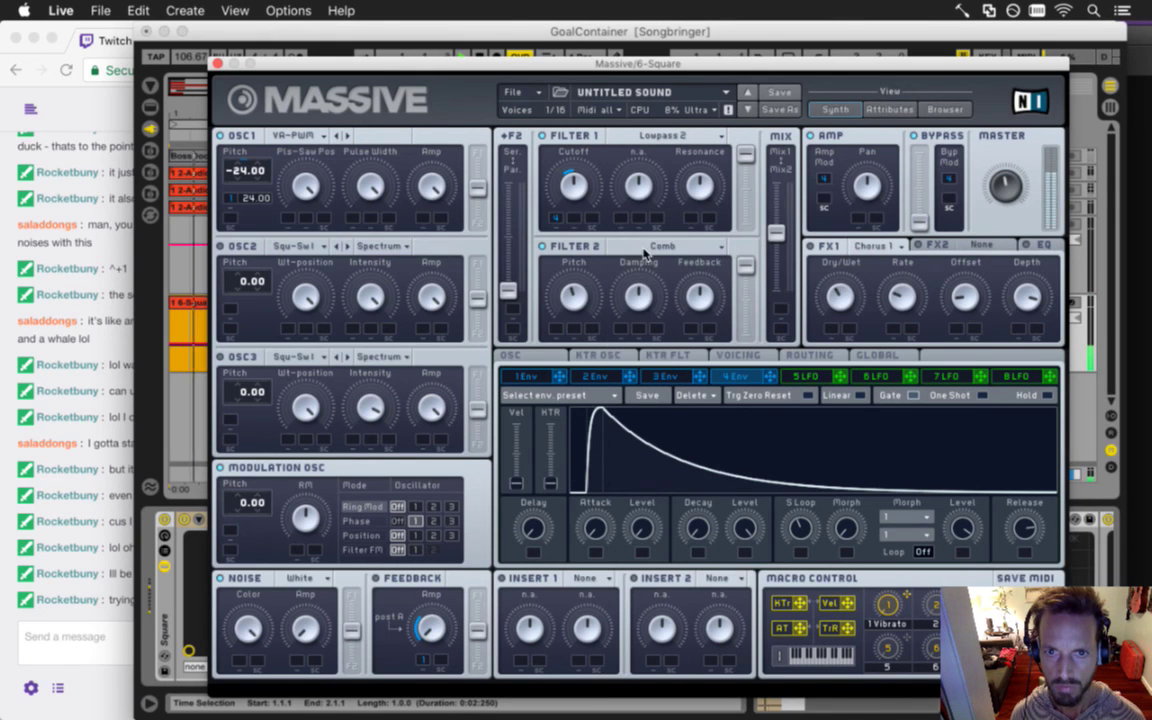
pyautogui.click(648, 248)
pyautogui.click(572, 345)
pyautogui.click(648, 248)
pyautogui.click(632, 258)
pyautogui.click(643, 246)
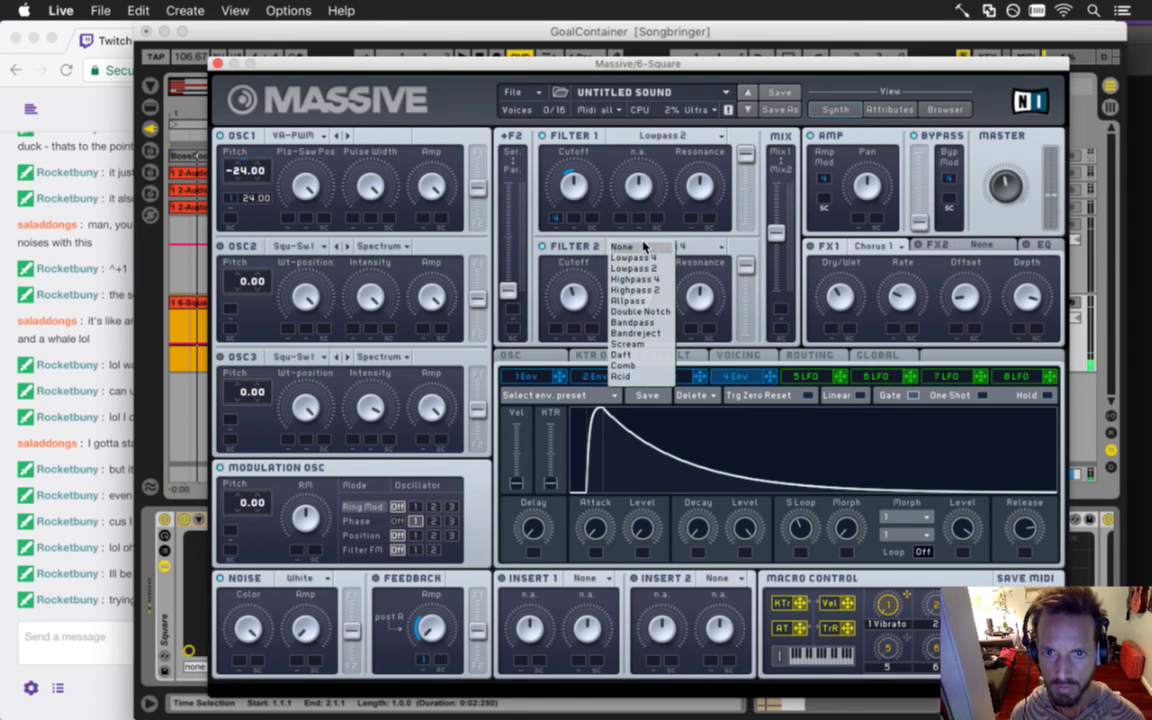
pyautogui.click(633, 279)
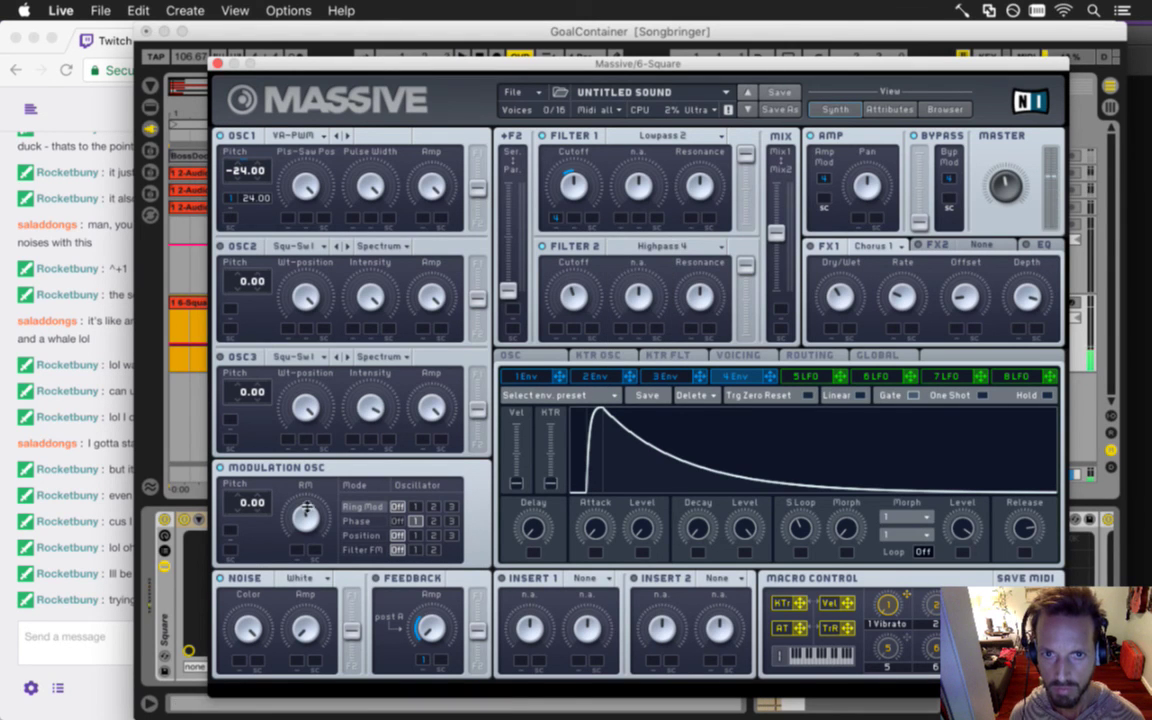
pyautogui.click(88, 560)
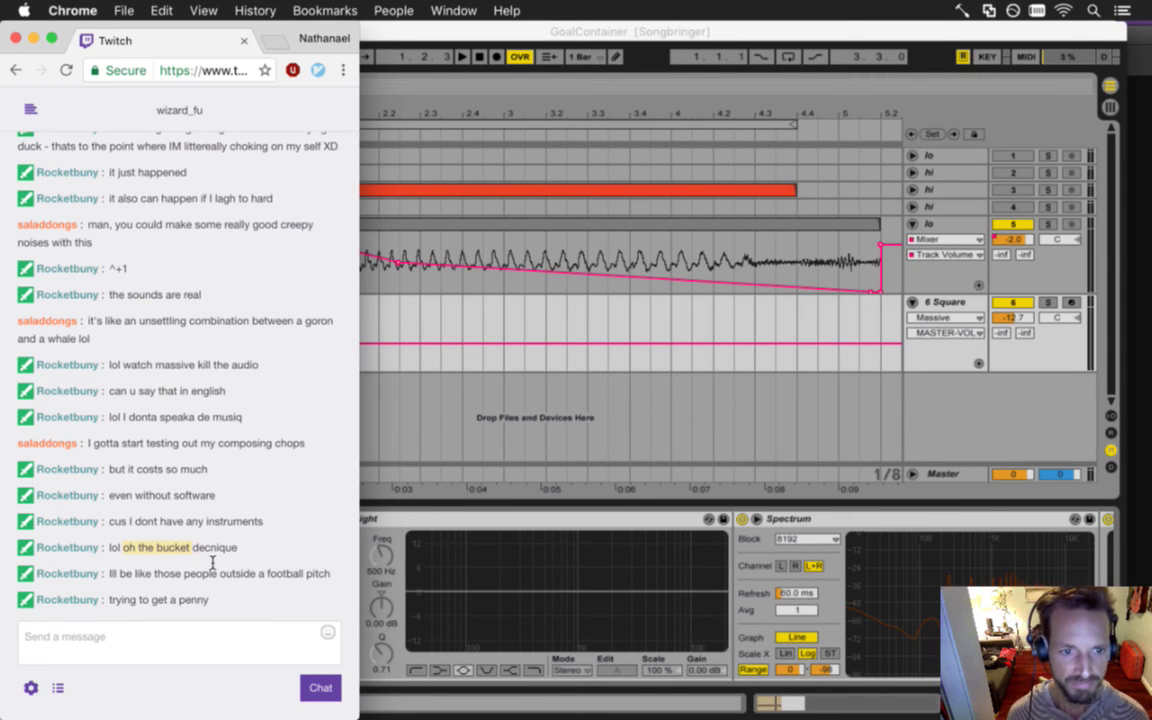
# Step: Leave the chat, return to Massive, and drag the Mix fader back toward Filter 1
pyautogui.moveTo(124, 549)
pyautogui.mouseDown()
pyautogui.moveTo(186, 615)
pyautogui.moveTo(219, 609)
pyautogui.moveTo(113, 571)
pyautogui.moveTo(112, 560)
pyautogui.mouseUp()
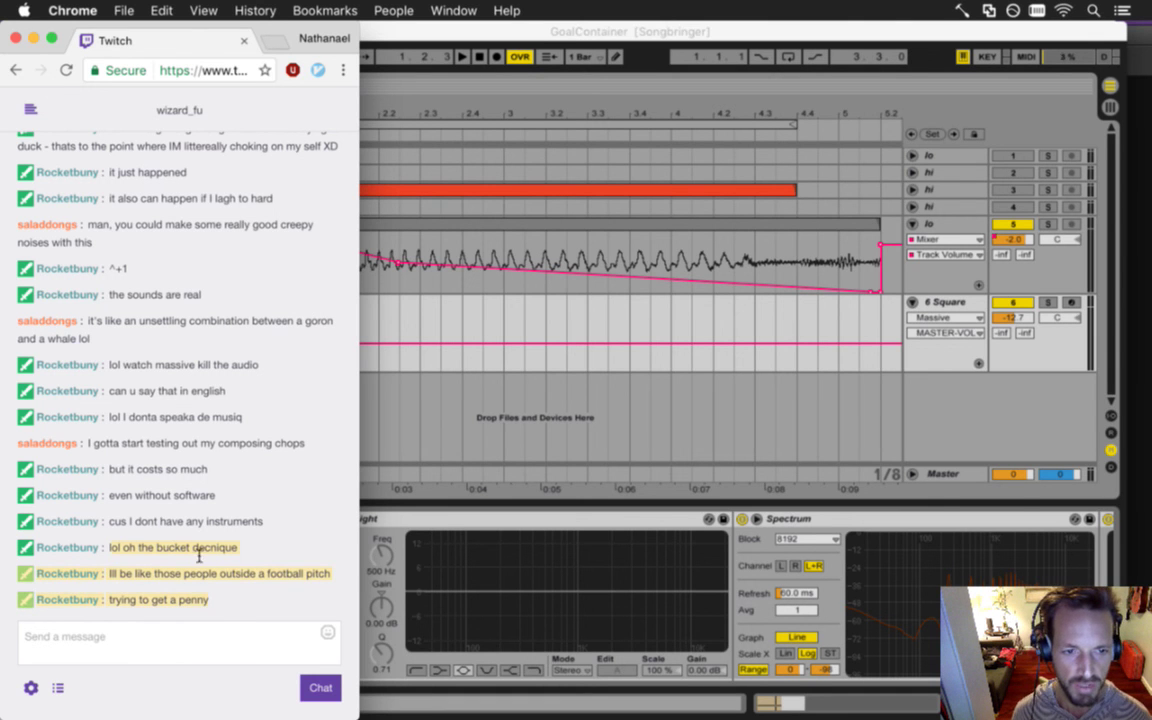
pyautogui.click(277, 547)
pyautogui.click(422, 488)
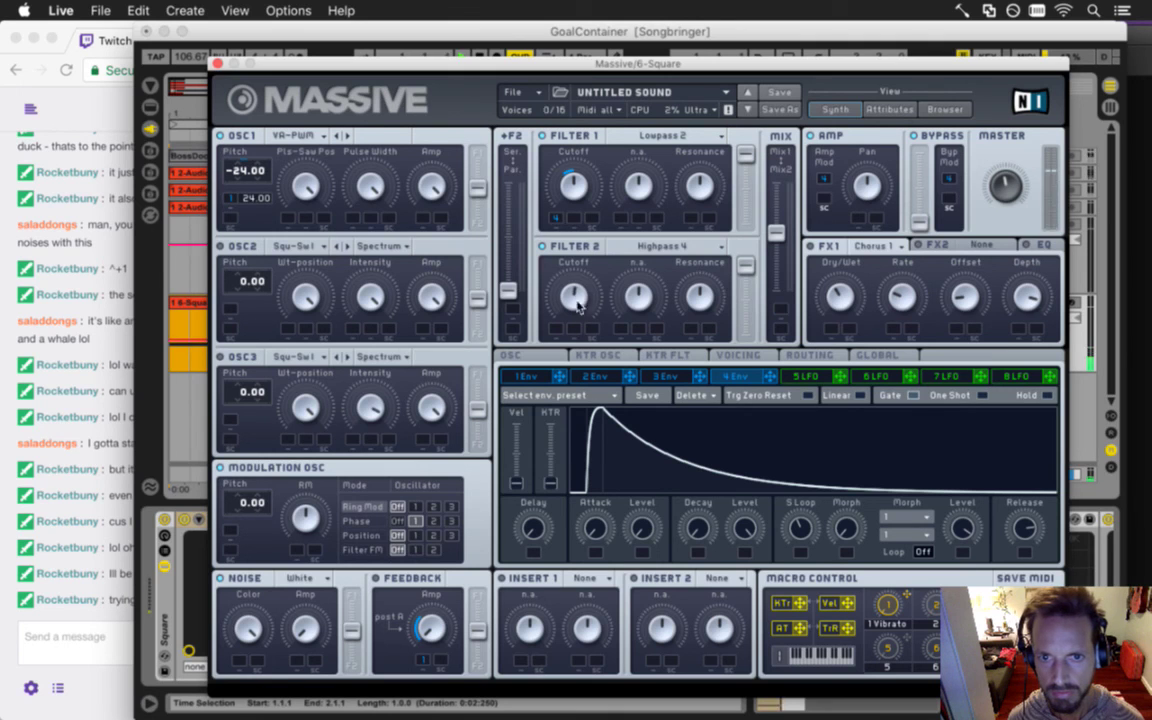
pyautogui.moveTo(776, 232); pyautogui.dragTo(776, 190)
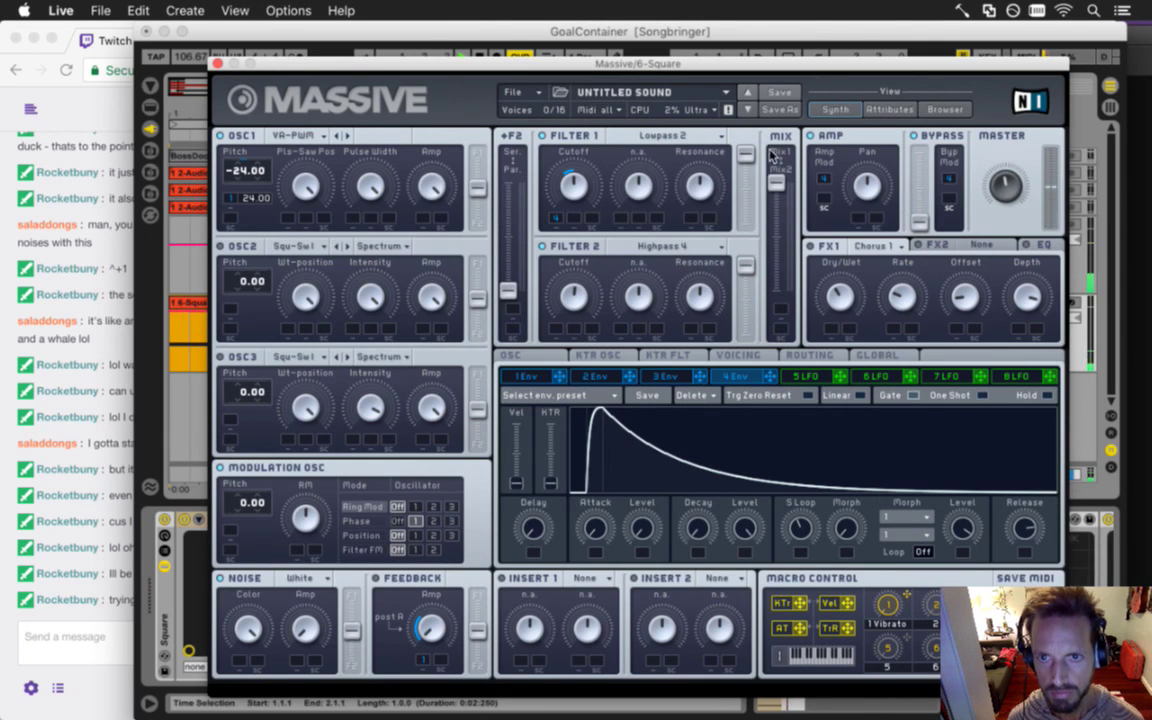
# Step: Step oscillator 2's wavetable to Plysaw I, with a brief check of the Twitch chat
pyautogui.click(347, 246)
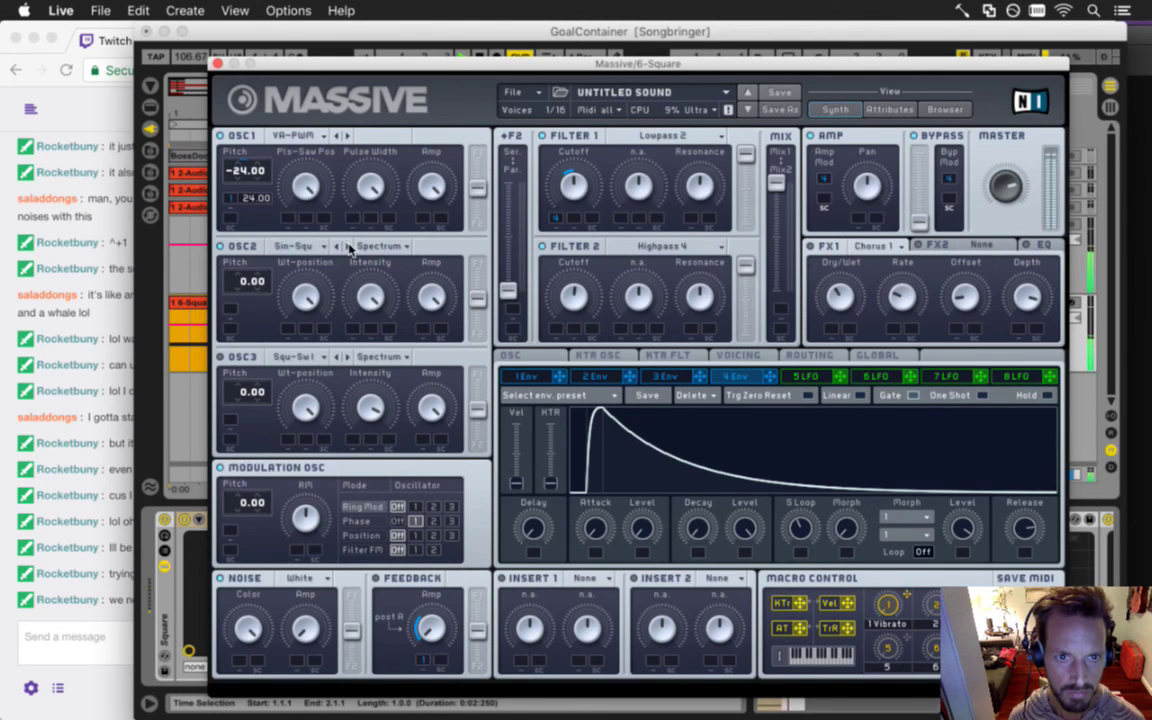
pyautogui.click(347, 246)
pyautogui.click(336, 246)
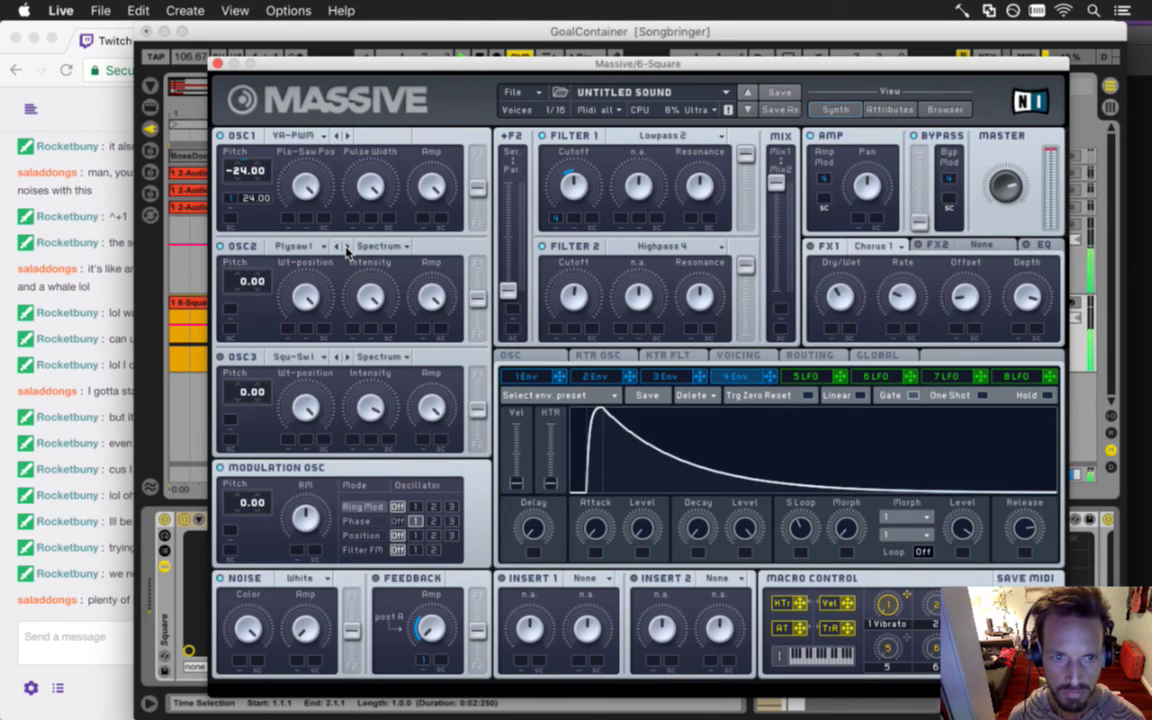
pyautogui.click(113, 612)
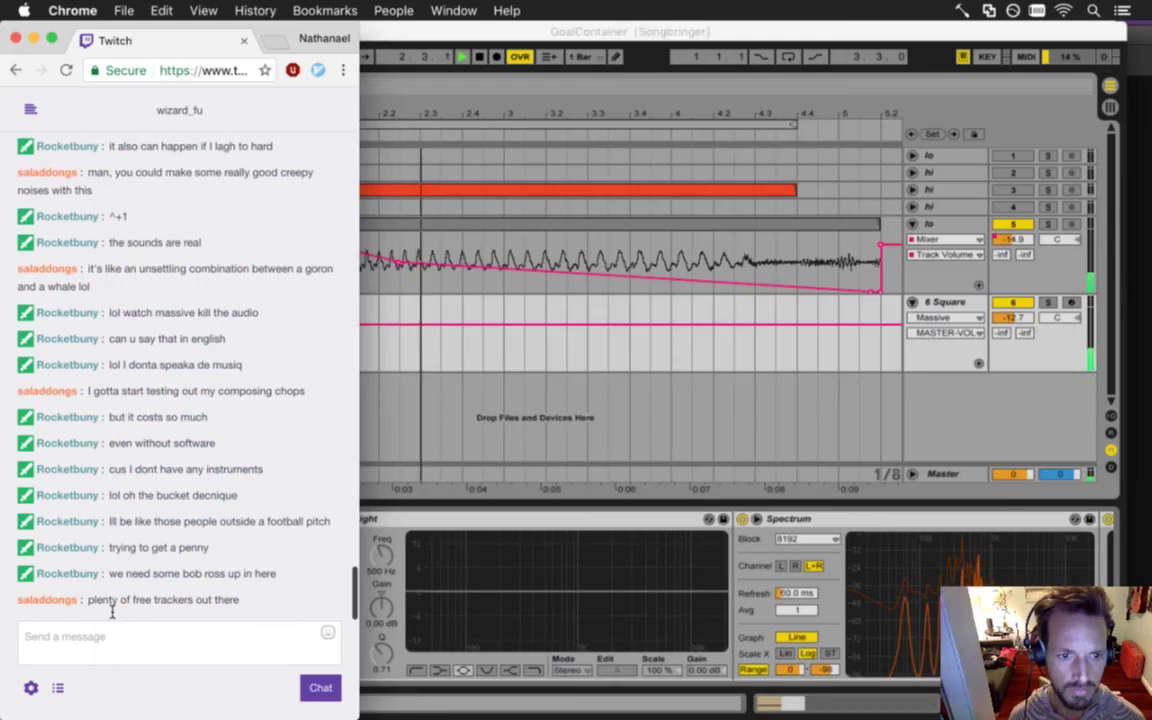
pyautogui.press('super+Tab')
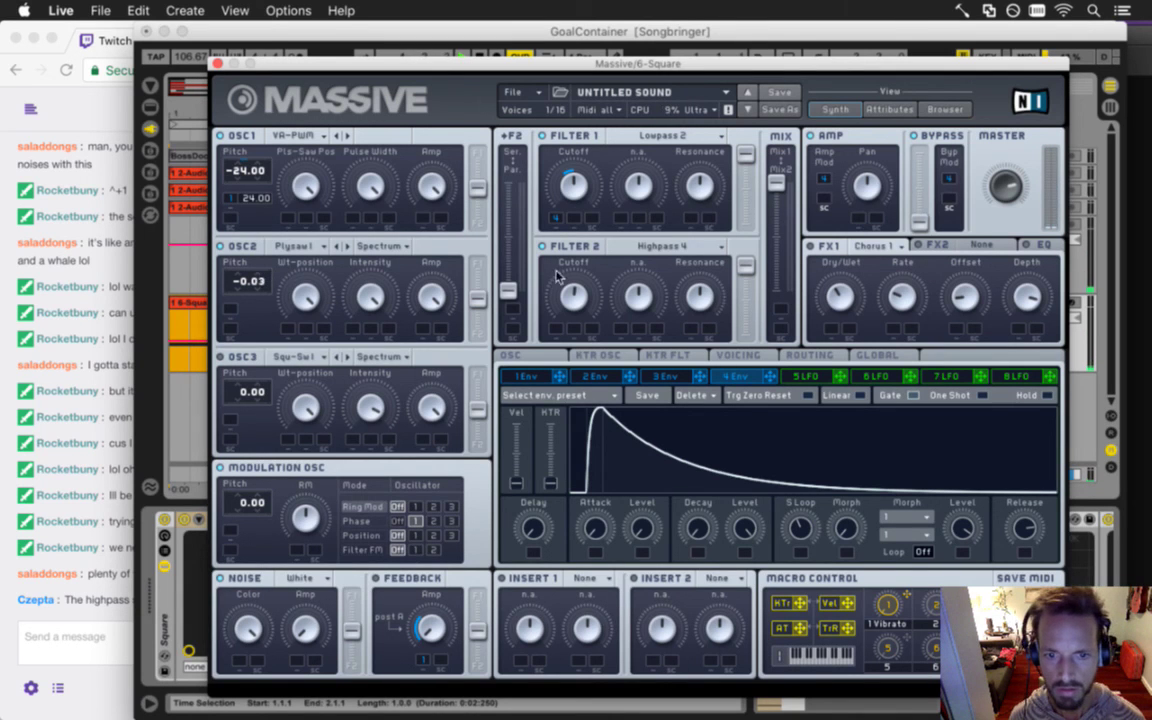
# Step: Swap the first effect slot from Chorus to Dimension Expander and close the Massive window
pyautogui.click(868, 246)
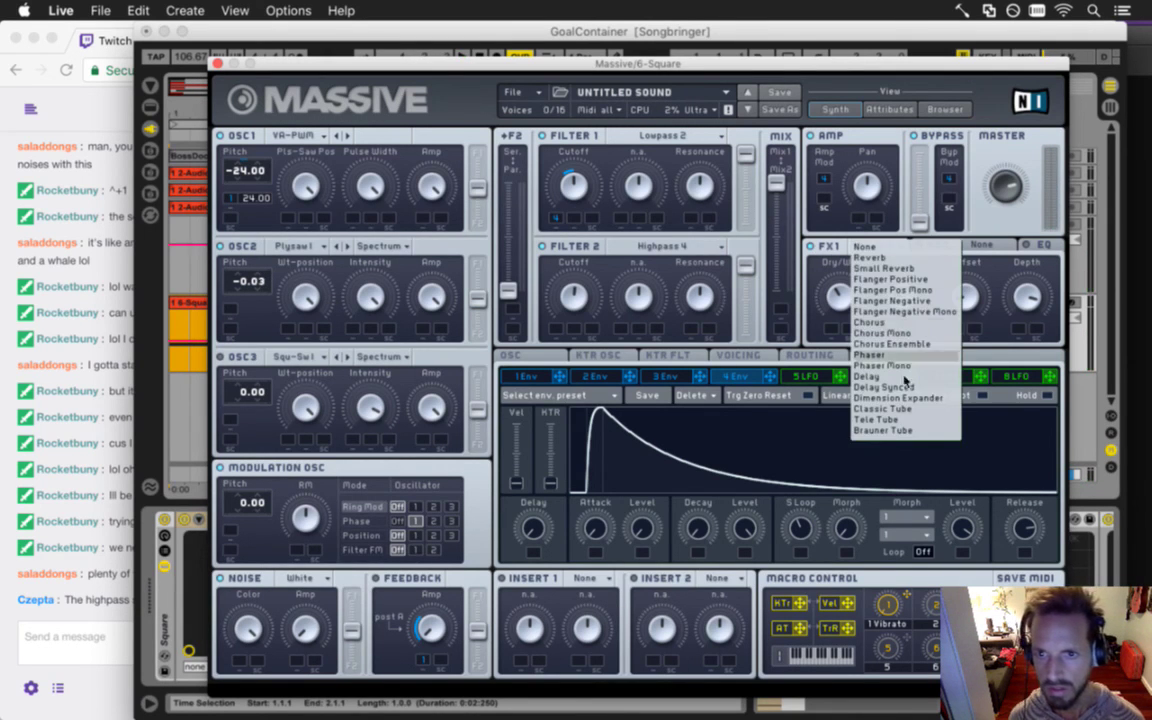
pyautogui.click(910, 398)
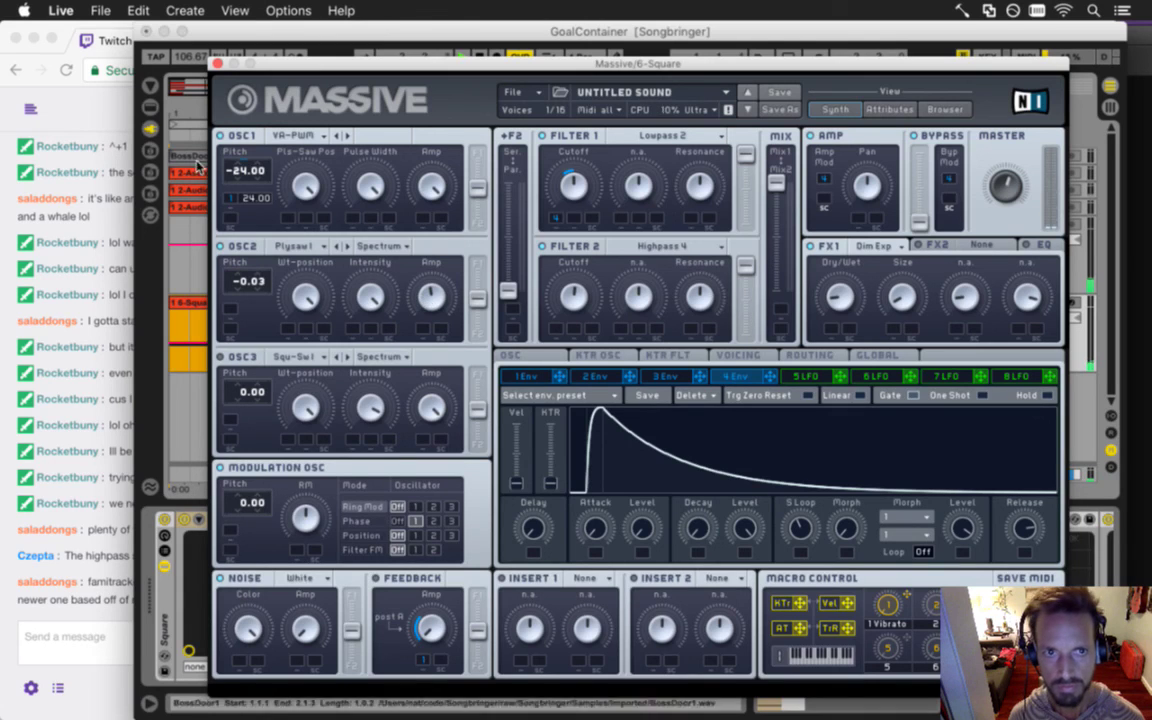
pyautogui.click(217, 65)
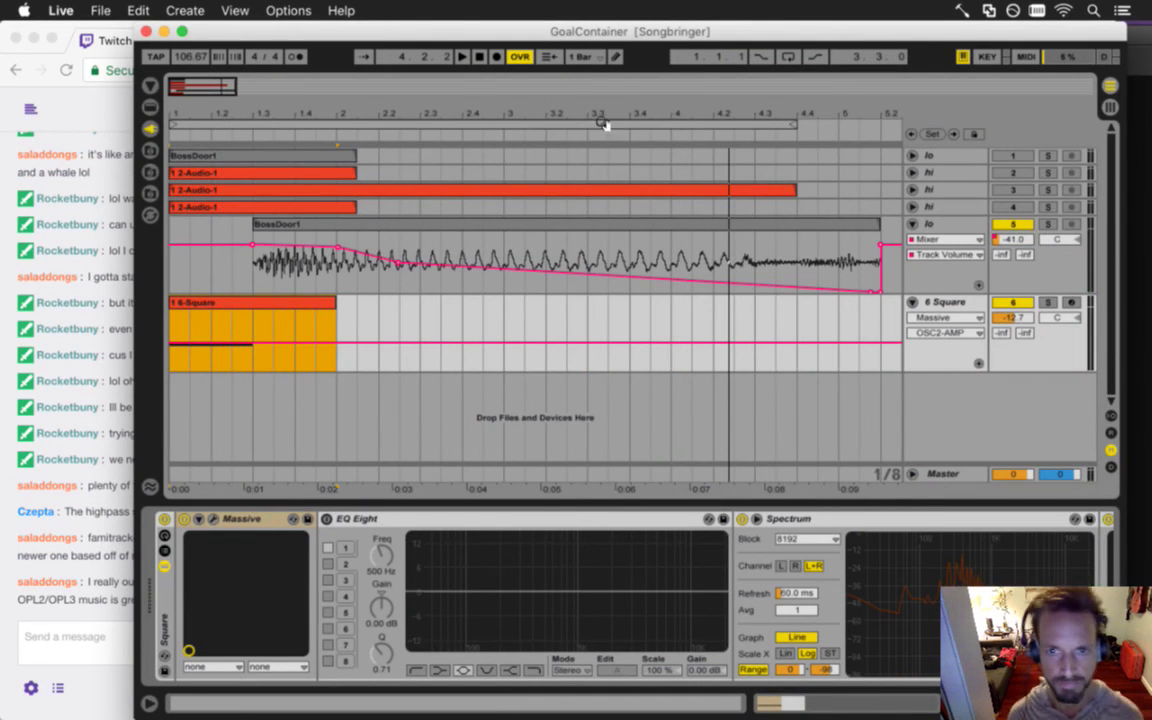
# Step: Make BossDoor1's volume fade to -inf before bar 5, then open Export for bars 1.1.1–4.4.1
pyautogui.moveTo(599, 108); pyautogui.dragTo(334, 132)
pyautogui.click(334, 130)
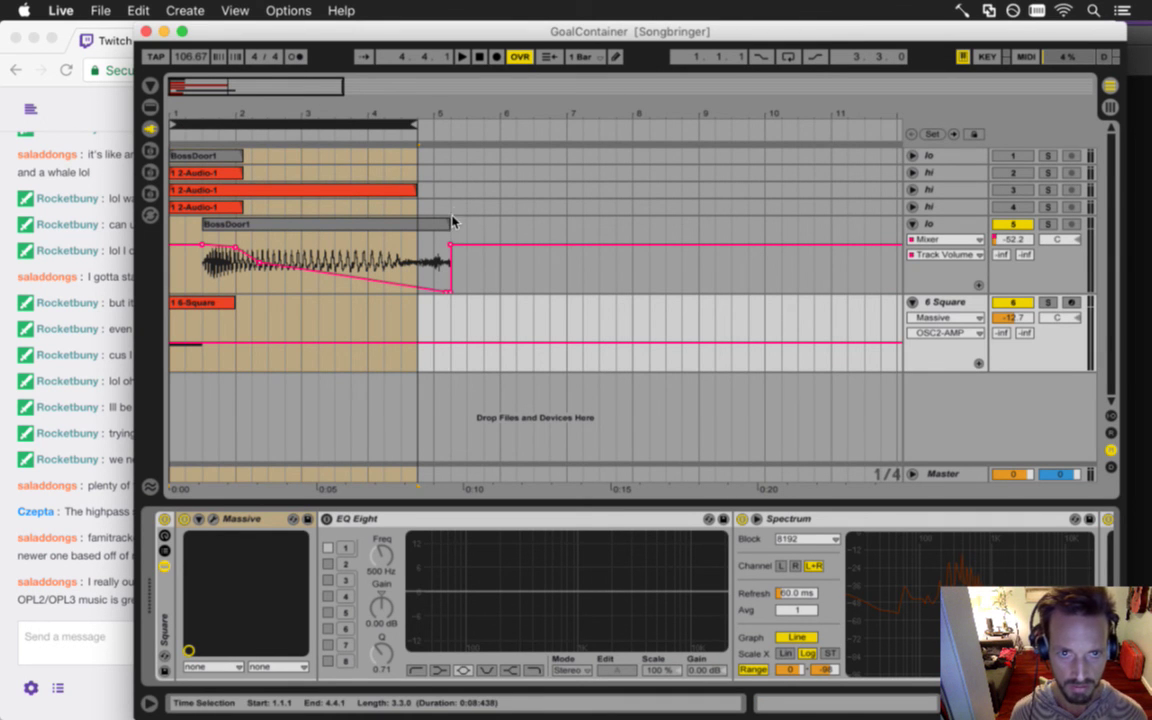
pyautogui.moveTo(447, 291); pyautogui.dragTo(418, 295)
pyautogui.moveTo(450, 244); pyautogui.dragTo(417, 293)
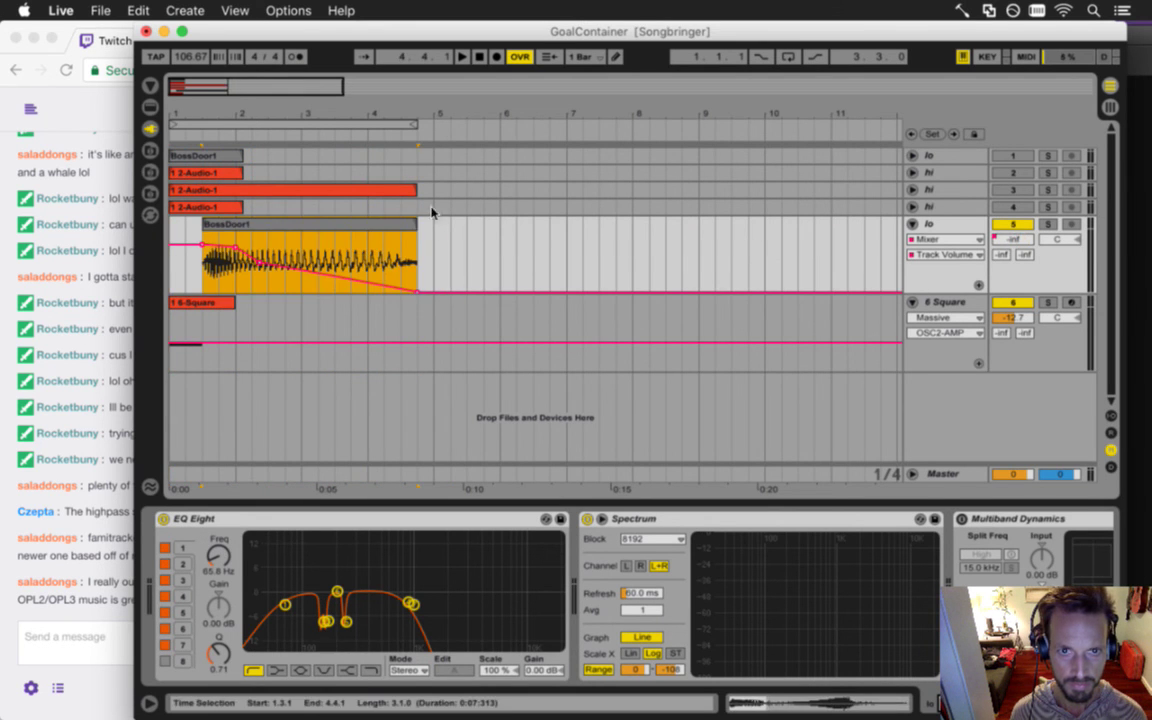
pyautogui.click(432, 282)
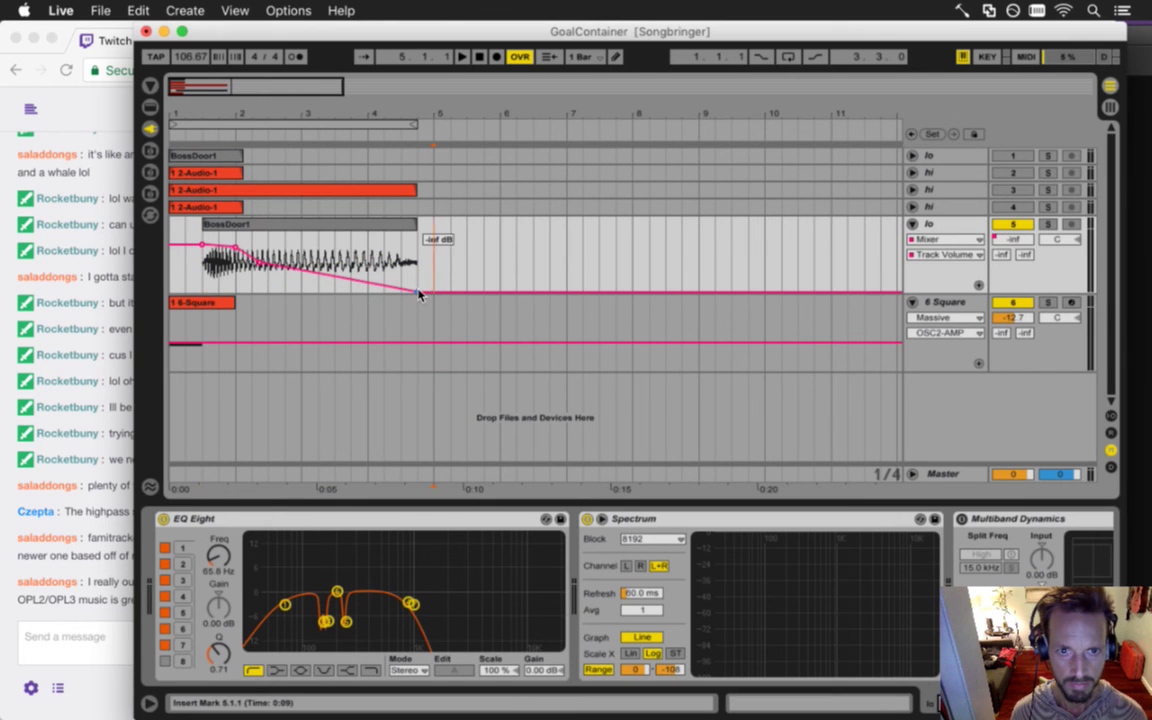
pyautogui.click(404, 131)
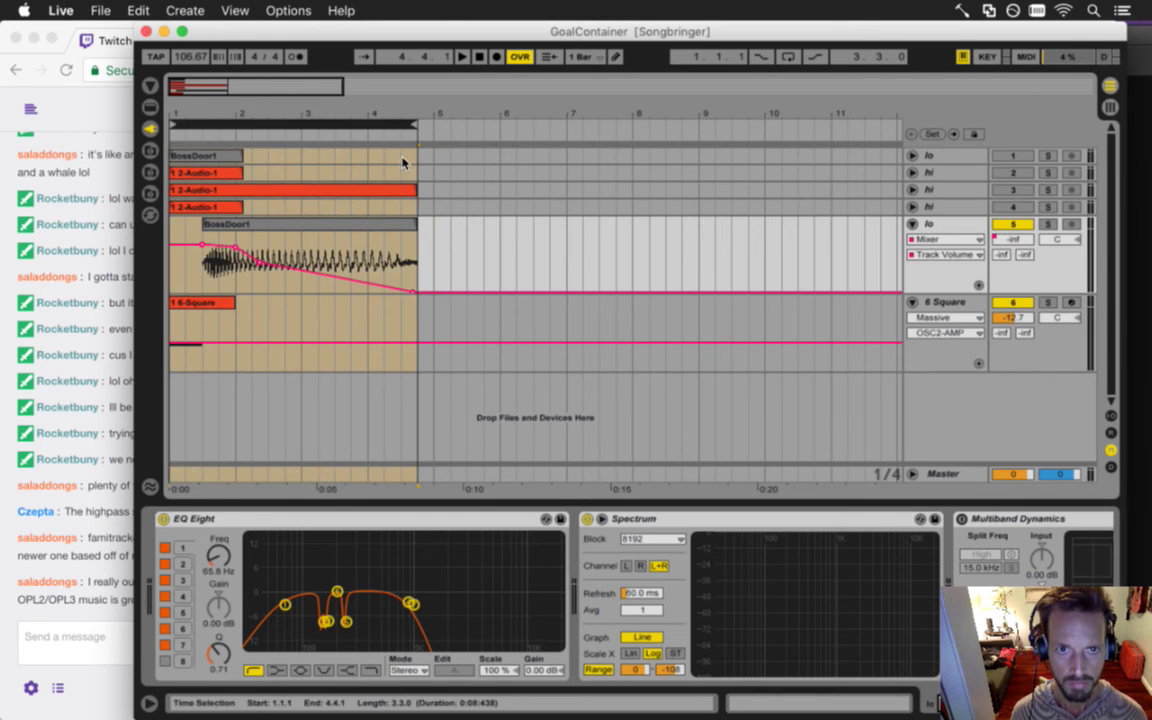
pyautogui.press('super+shift+r')
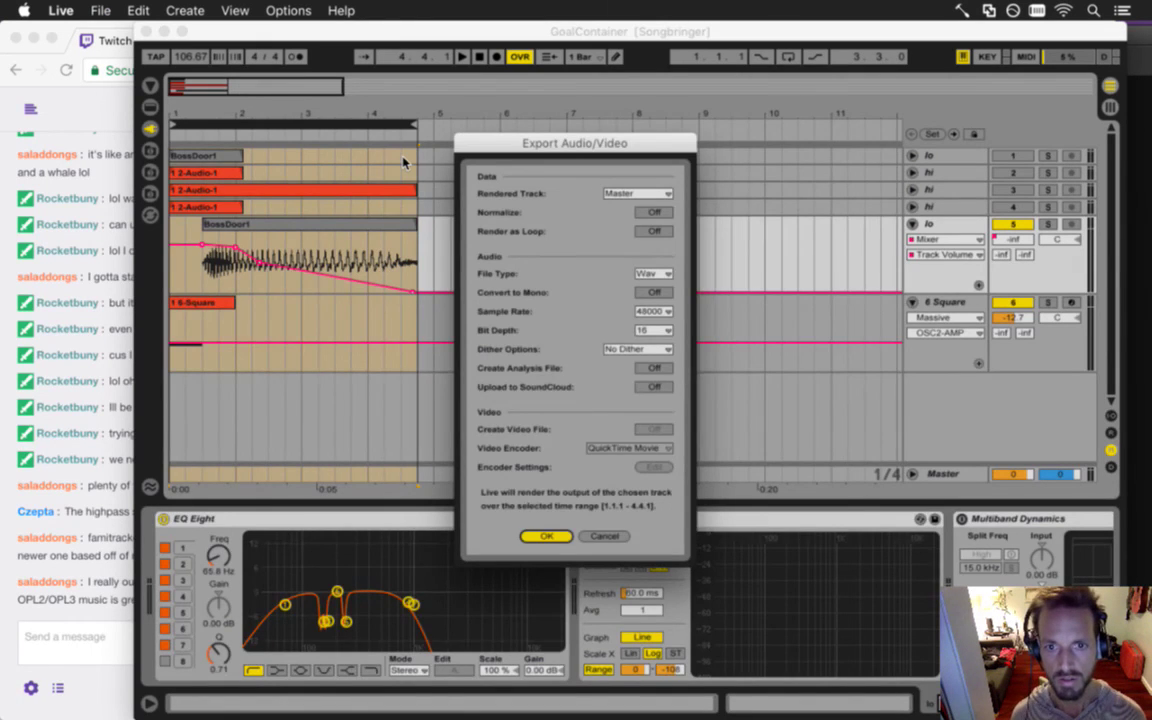
# Step: Save the audio export, replacing the existing render file
pyautogui.press('Return')
pyautogui.press('Return')
pyautogui.press('space')
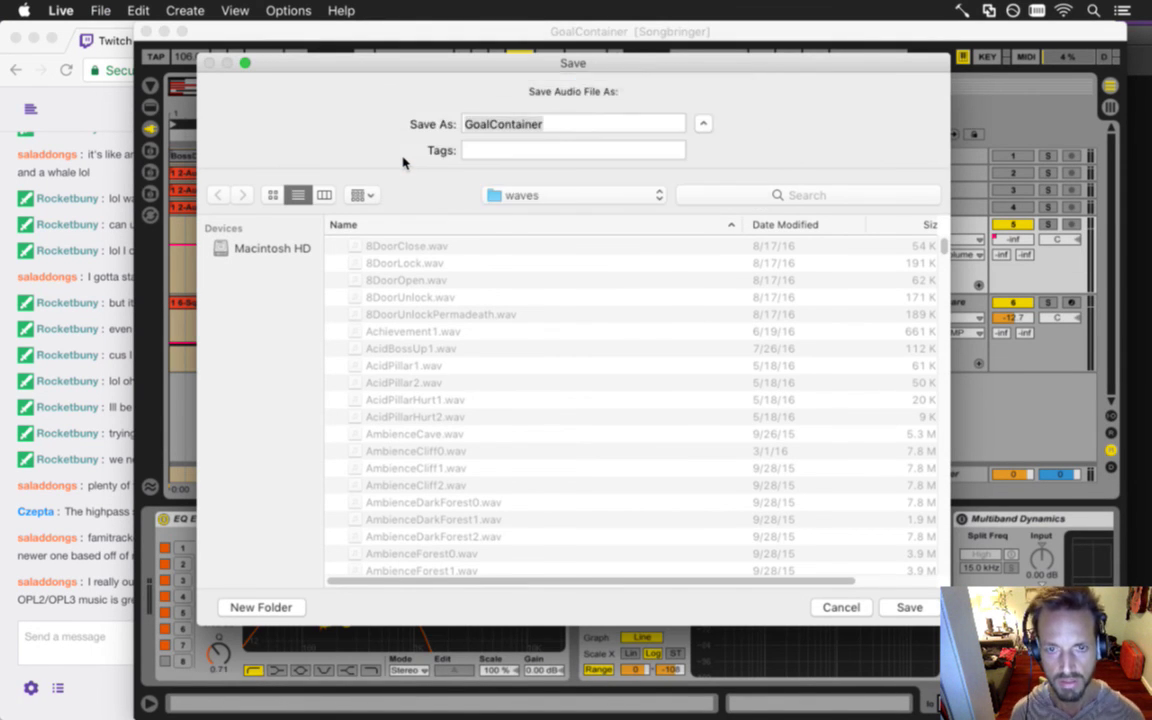
pyautogui.click(117, 573)
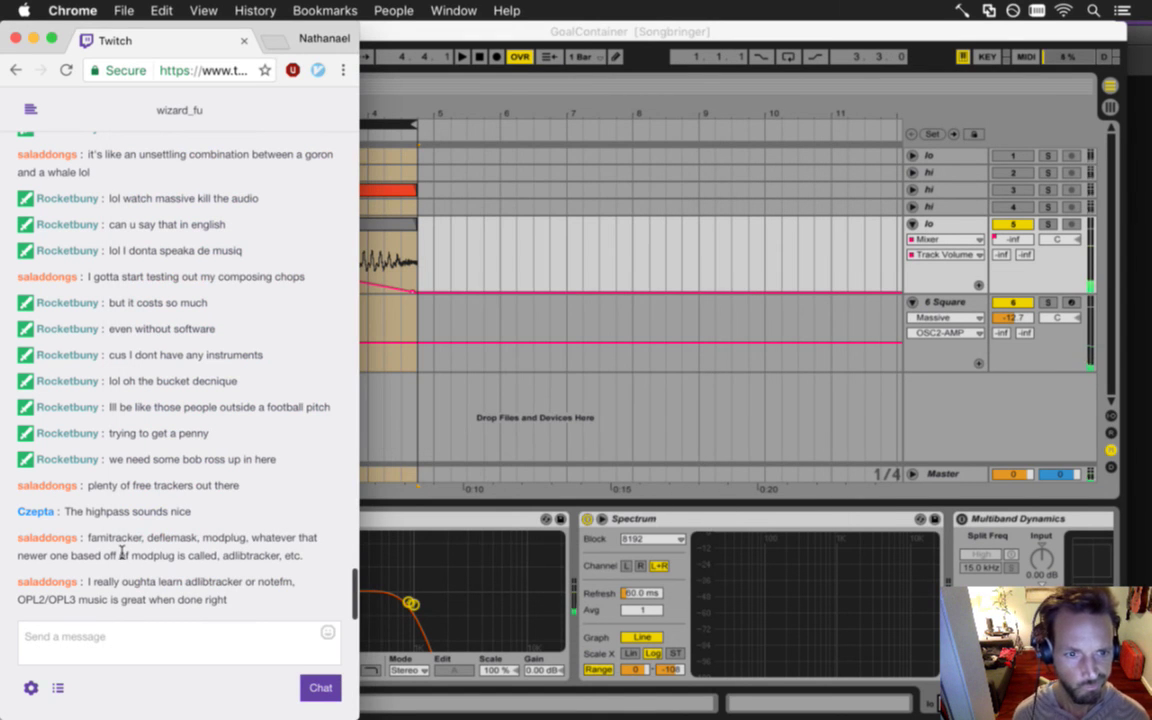
pyautogui.moveTo(85, 511)
pyautogui.mouseDown()
pyautogui.moveTo(118, 552)
pyautogui.moveTo(105, 519)
pyautogui.mouseUp()
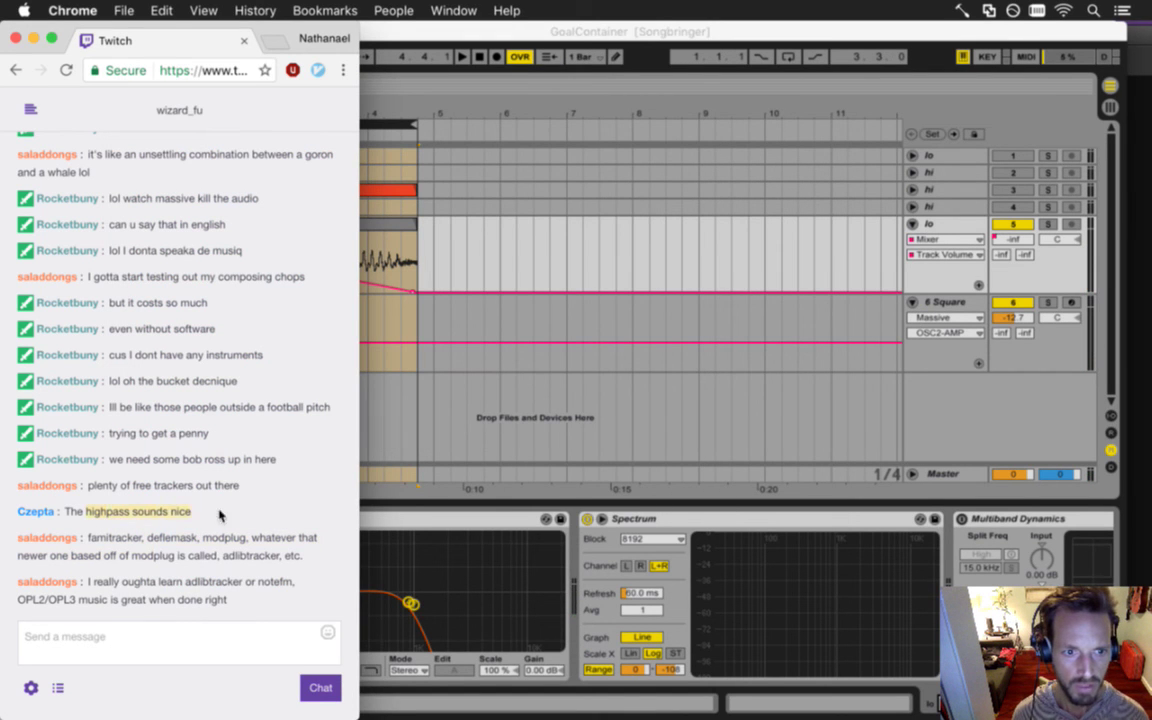
# Step: Show the 6 Square track's Massive synth in Live, then start the rebuild in the terminal
pyautogui.press('super+Tab')
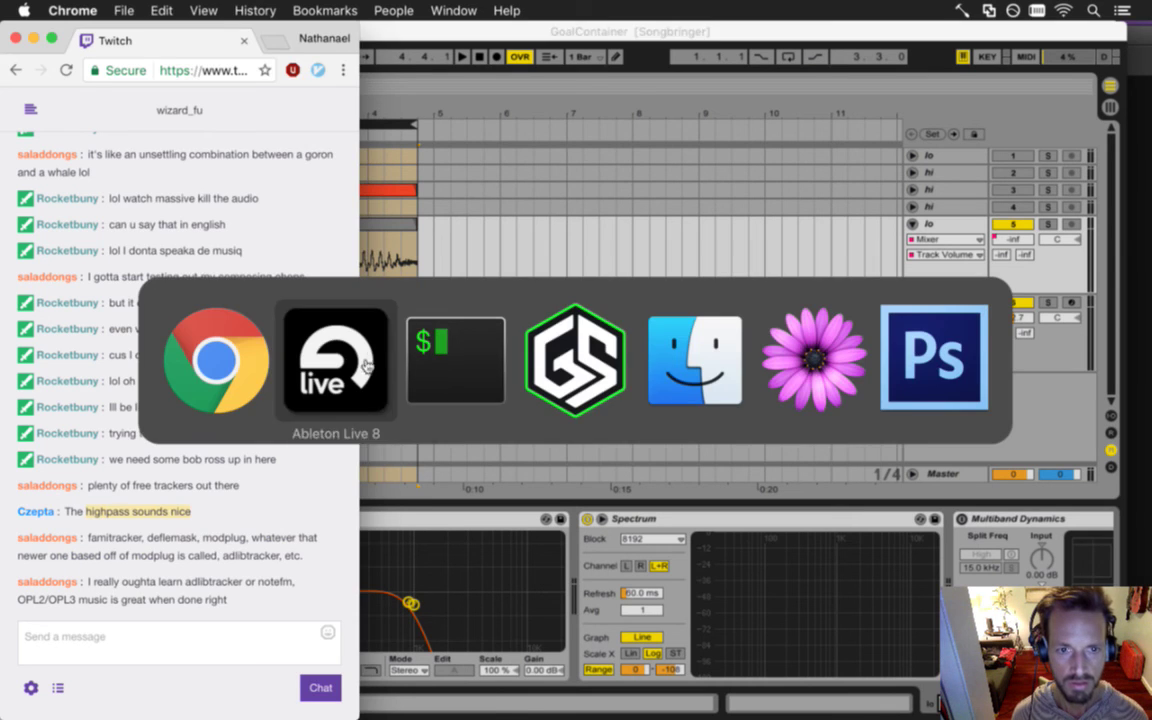
pyautogui.press('super+Tab')
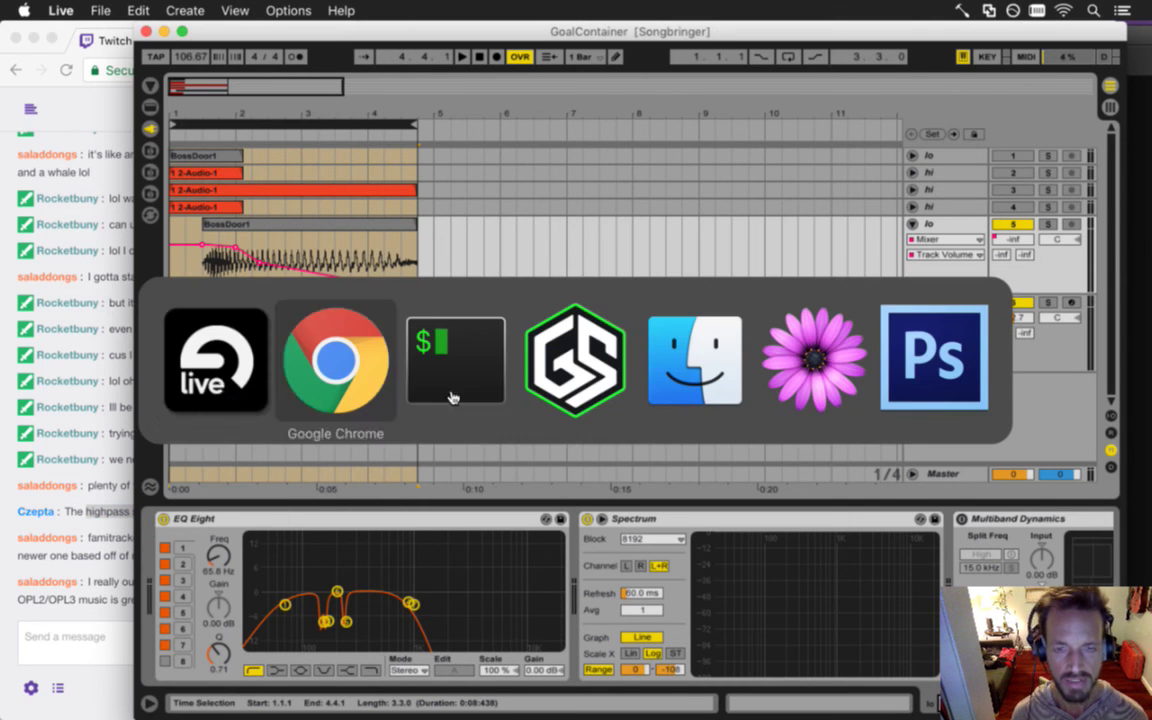
pyautogui.click(222, 388)
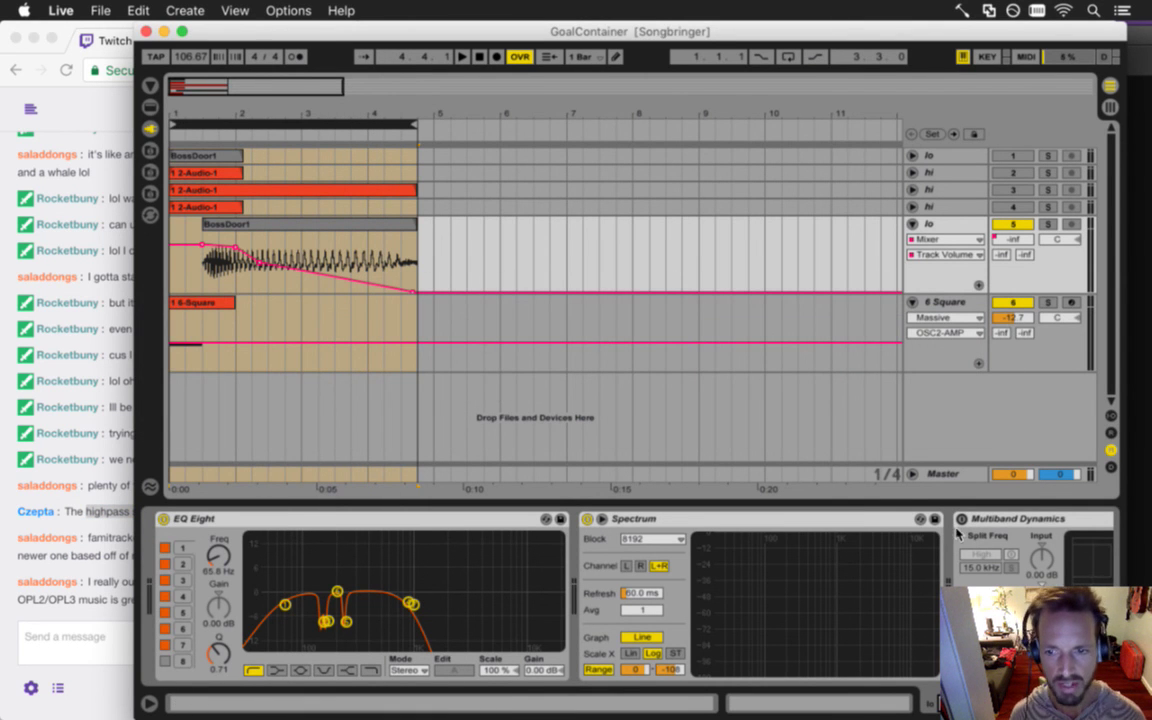
pyautogui.click(953, 305)
pyautogui.click(224, 535)
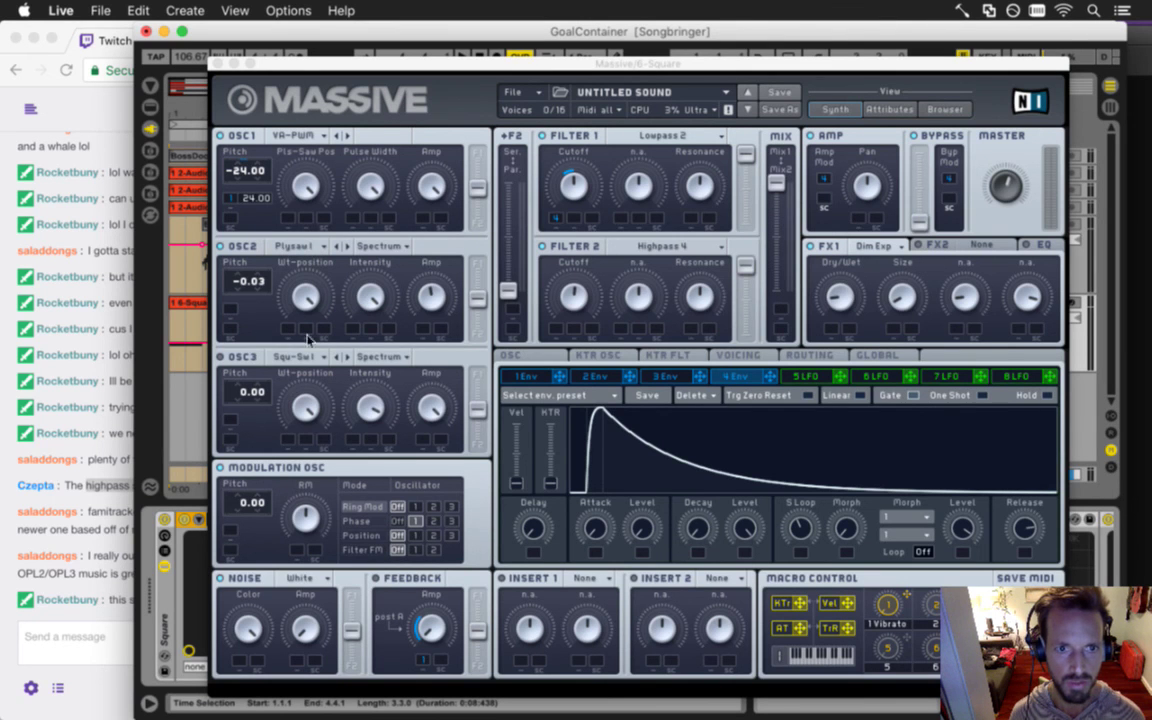
pyautogui.press('super+Tab')
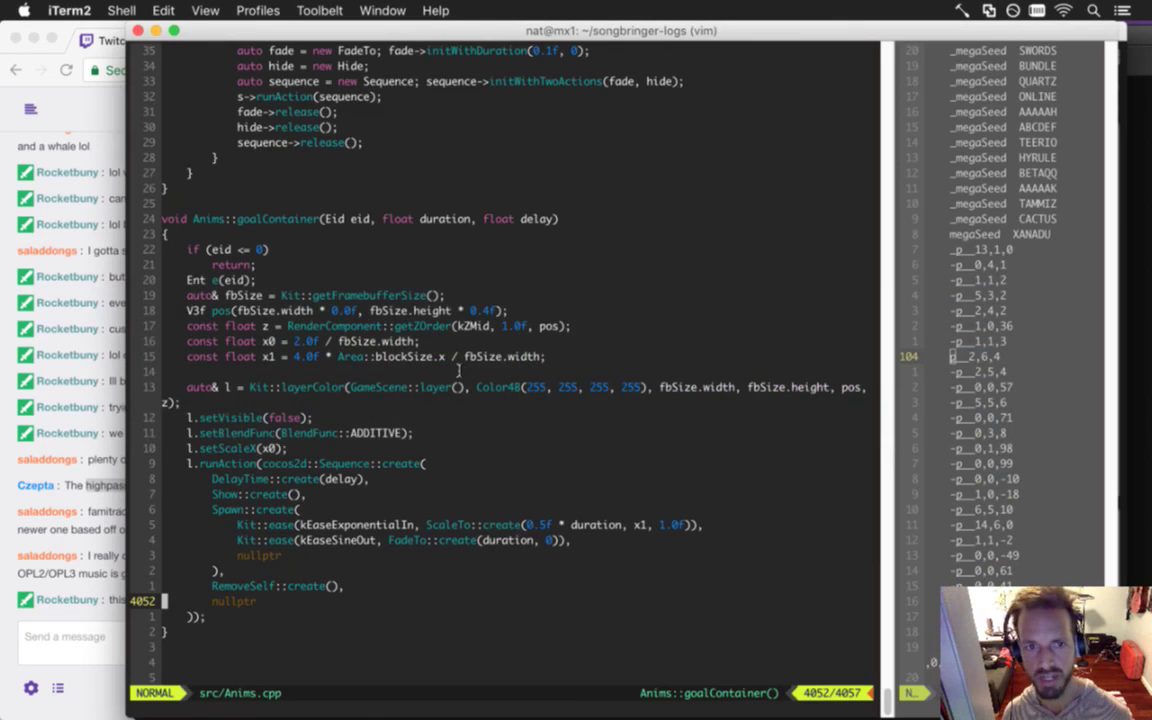
pyautogui.press('F5')
# Step: Read Twitch chat while the Songbringer debug build compiles Anims.cpp and links
pyautogui.click(73, 516)
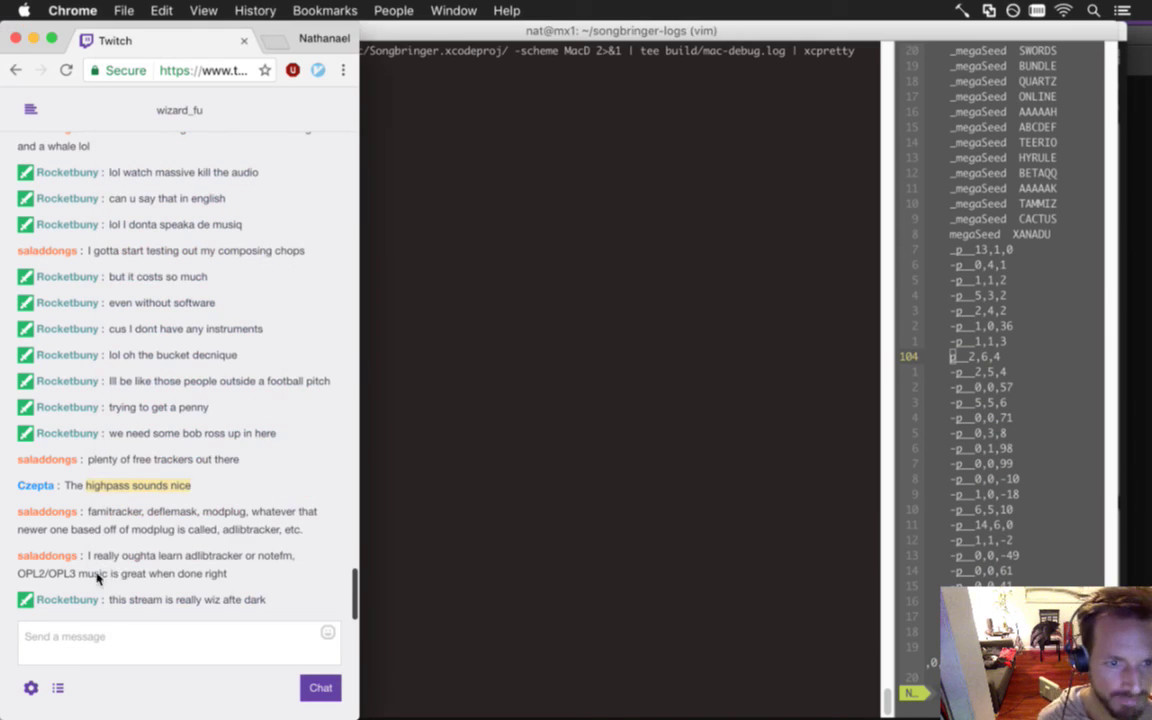
pyautogui.moveTo(93, 530); pyautogui.dragTo(143, 549)
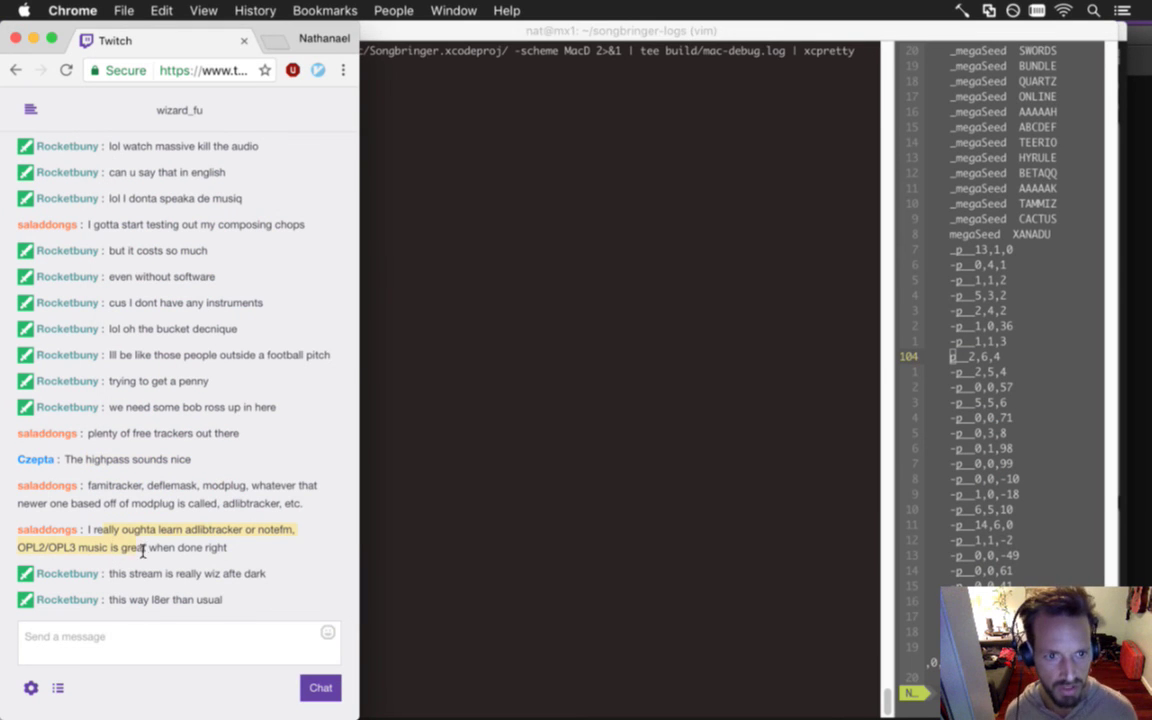
pyautogui.moveTo(115, 492); pyautogui.dragTo(152, 507)
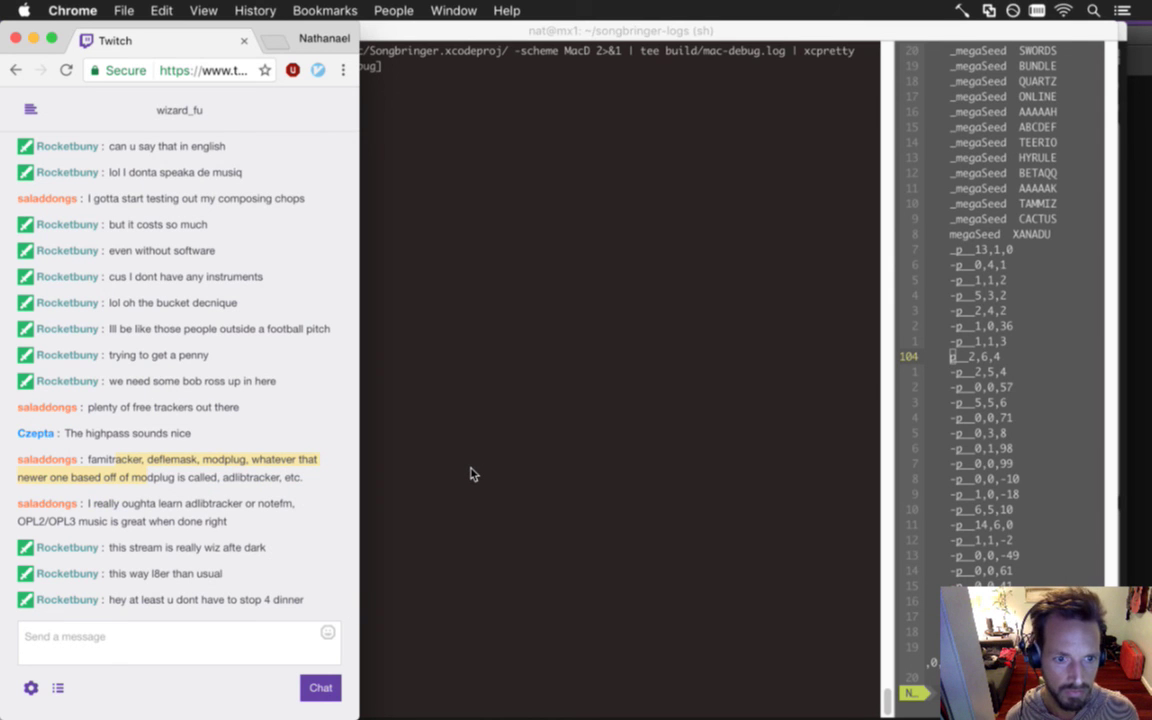
pyautogui.click(470, 475)
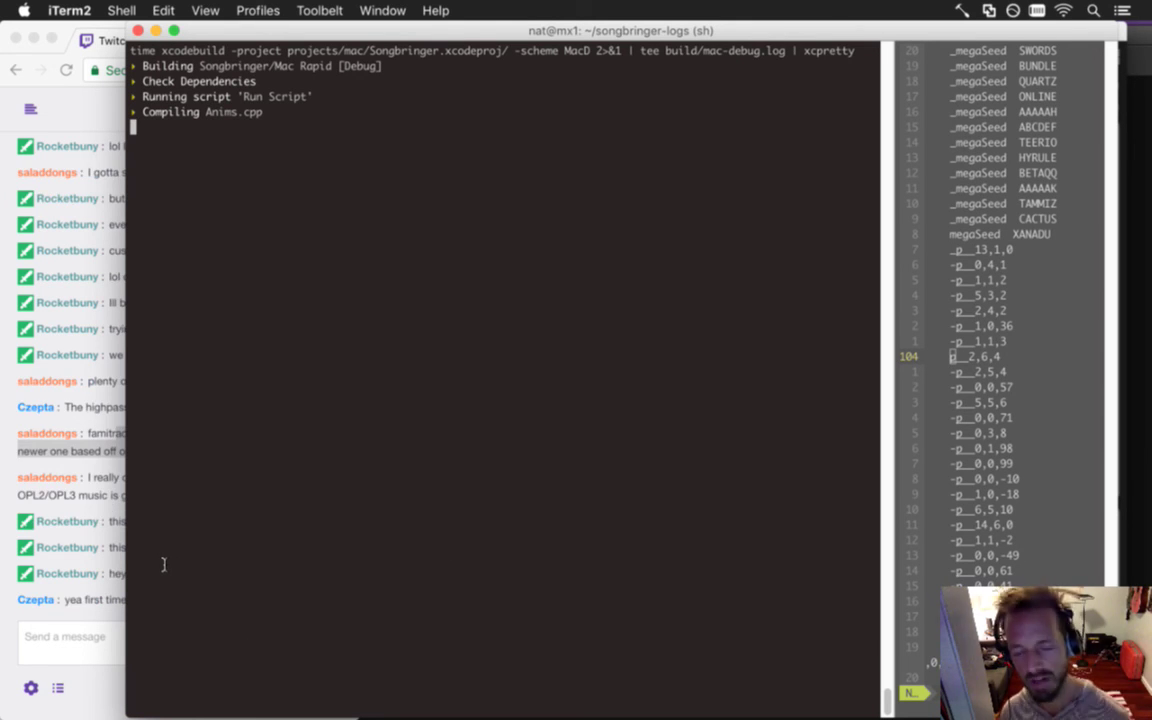
pyautogui.click(106, 610)
pyautogui.moveTo(67, 601); pyautogui.dragTo(200, 605)
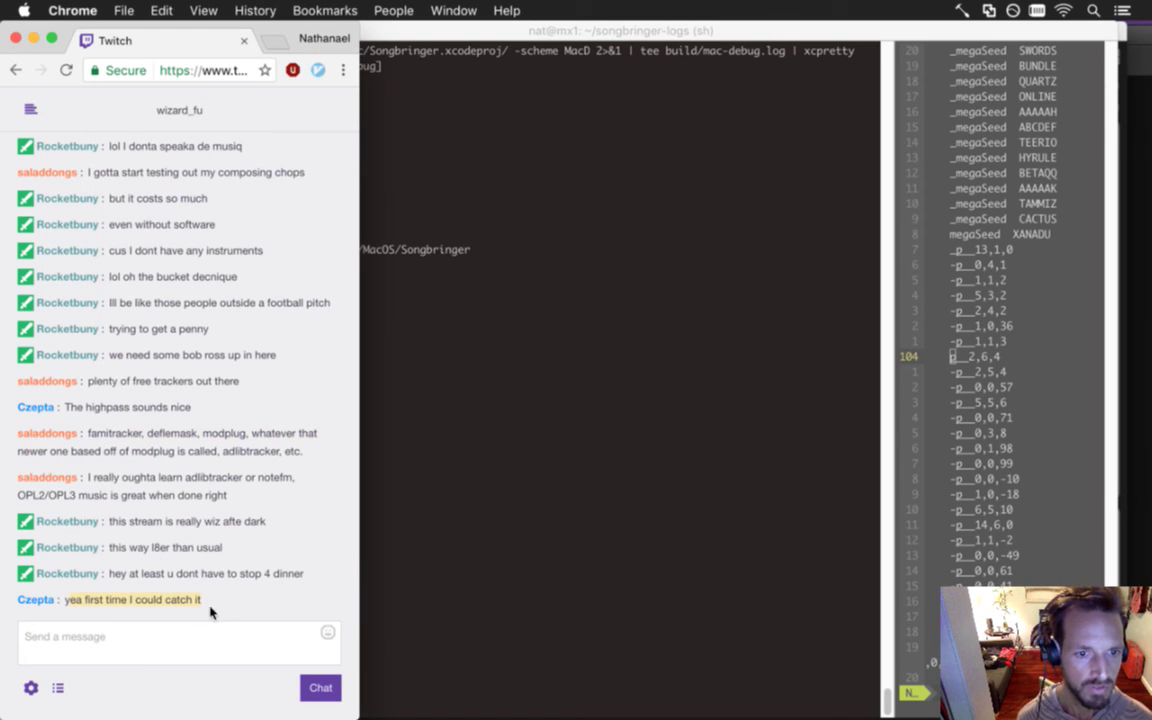
pyautogui.press('super+Tab')
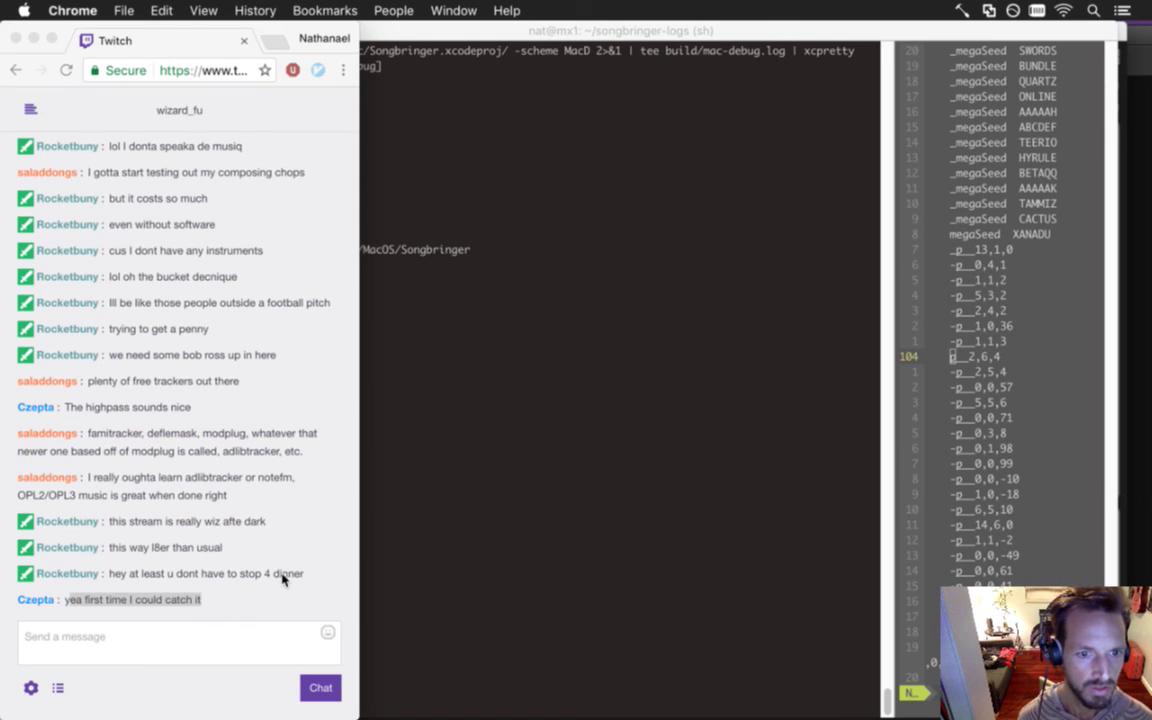
pyautogui.click(435, 499)
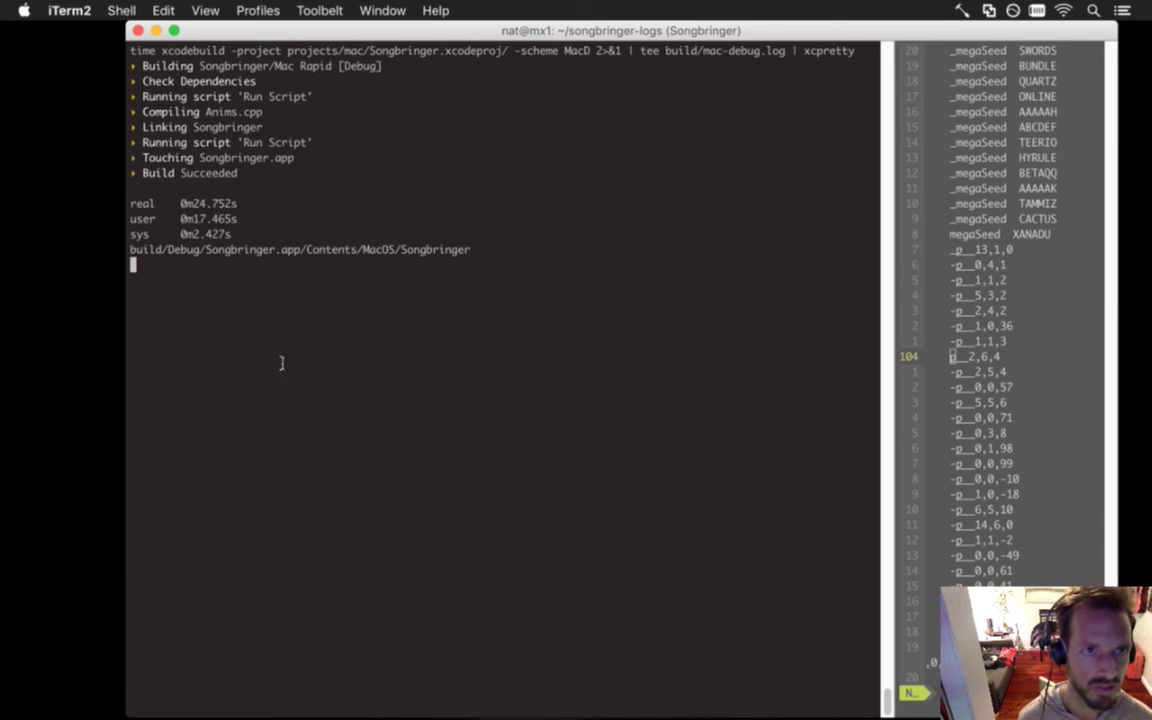
# Step: Play the door scene at lower volume, quit the game, and save Anims.cpp with :w
pyautogui.click(95, 361)
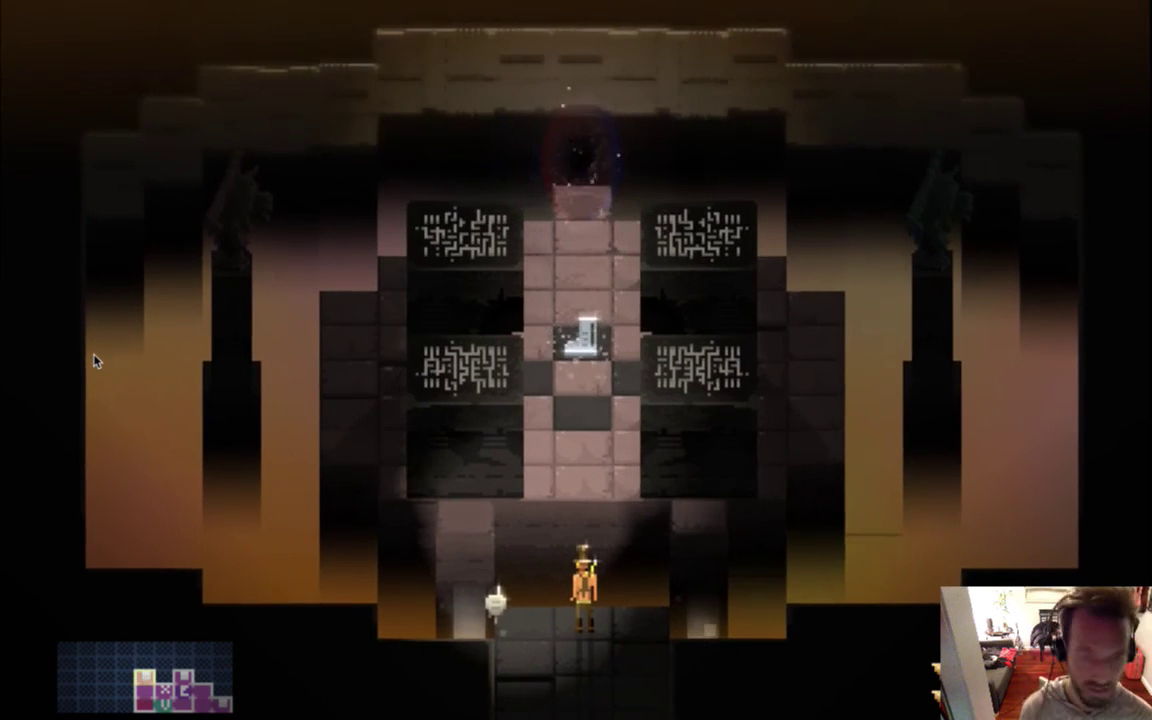
pyautogui.press('XF86AudioLowerVolume')
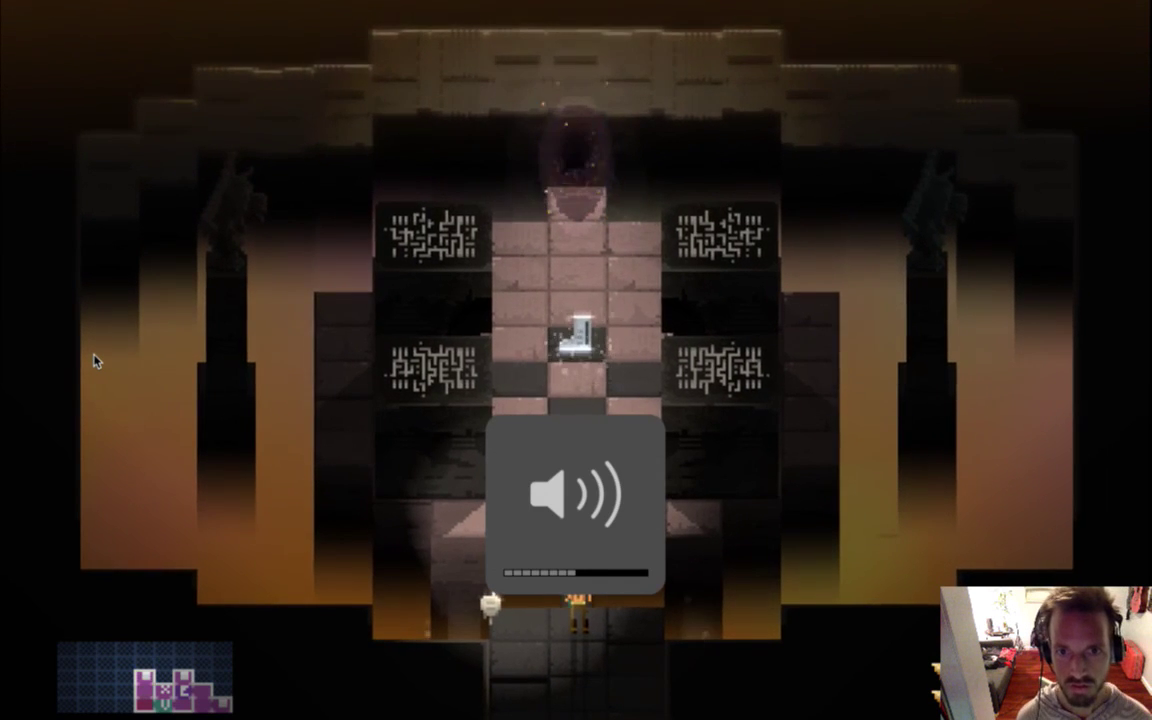
pyautogui.press('super+q')
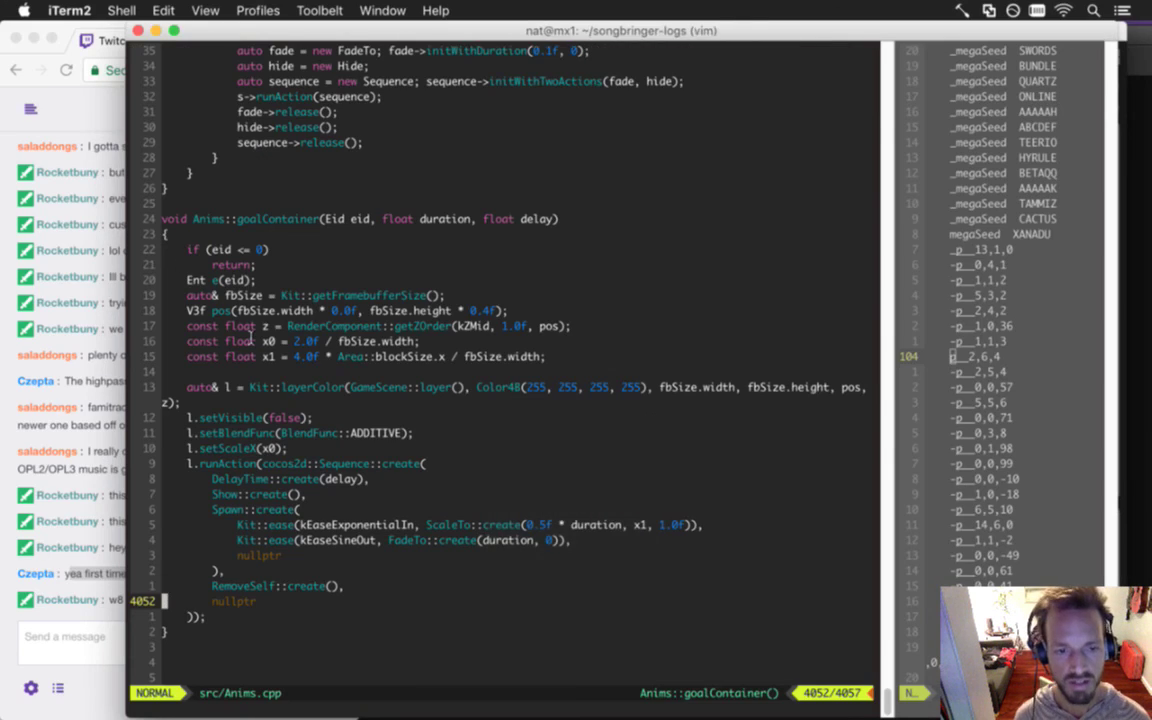
pyautogui.write(':w')
pyautogui.press('Return')
# Step: Rebuild Songbringer in 0m23.079s and watch the doors part around the pedestal item
pyautogui.press('F5')
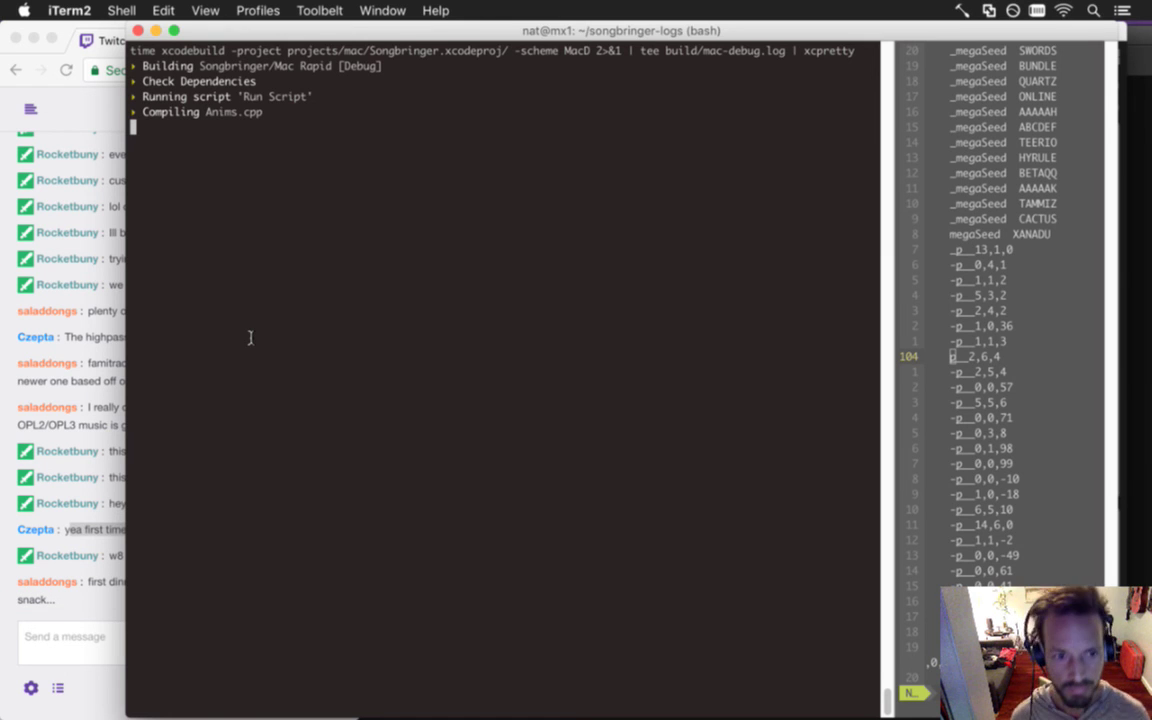
pyautogui.click(70, 612)
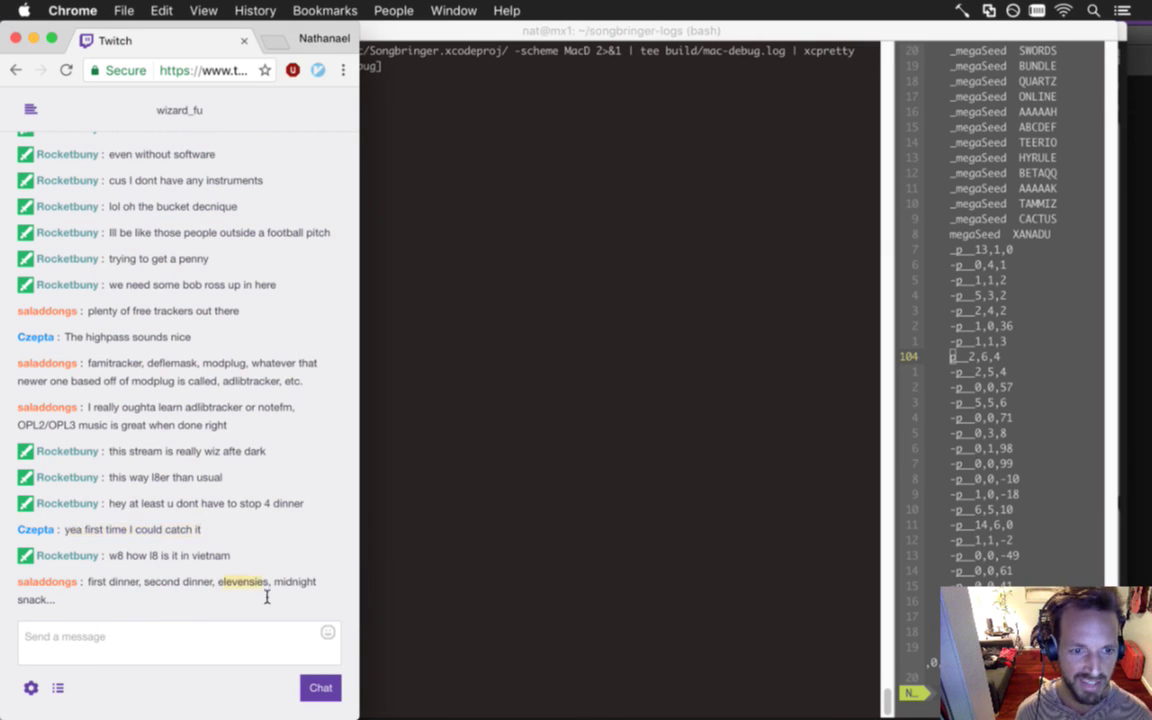
pyautogui.click(436, 551)
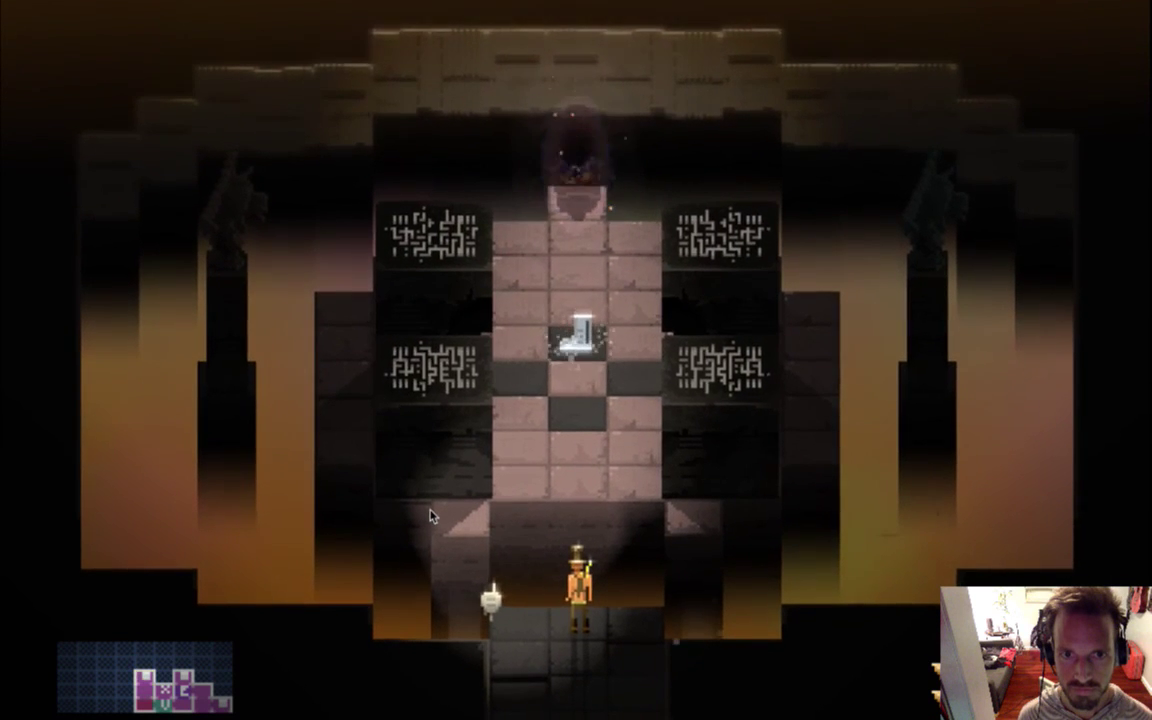
# Step: Leave the game and read the Twitch chat before returning to the code
pyautogui.press('super+Tab')
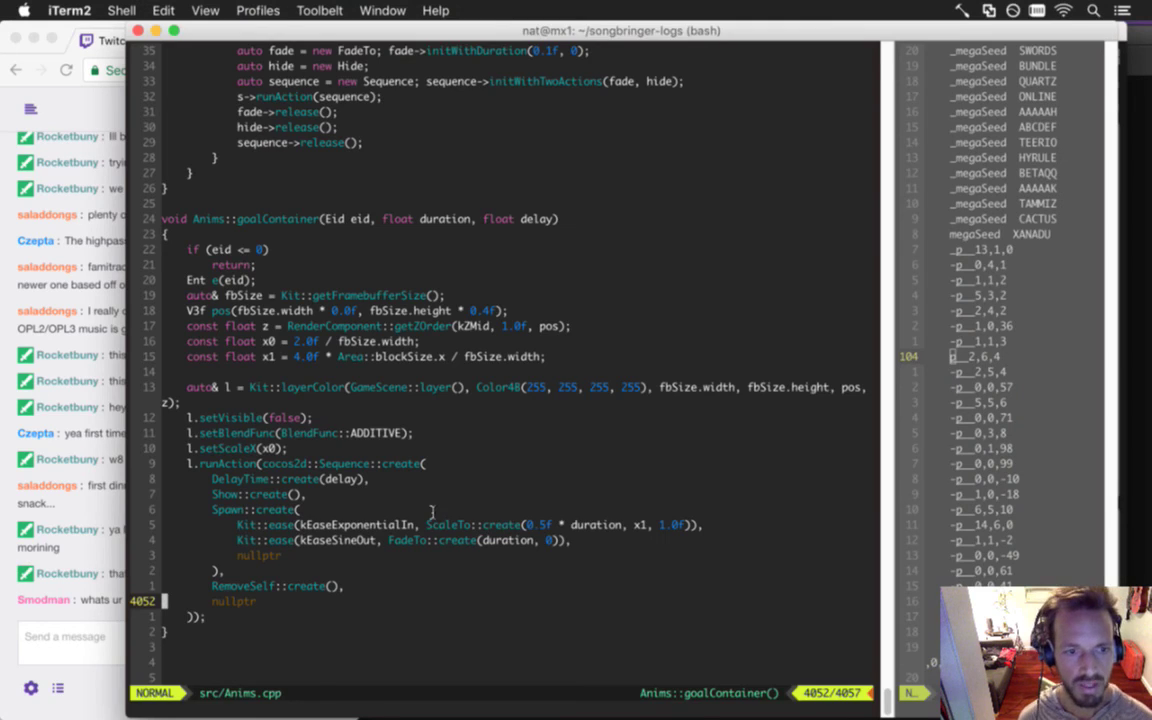
pyautogui.click(95, 630)
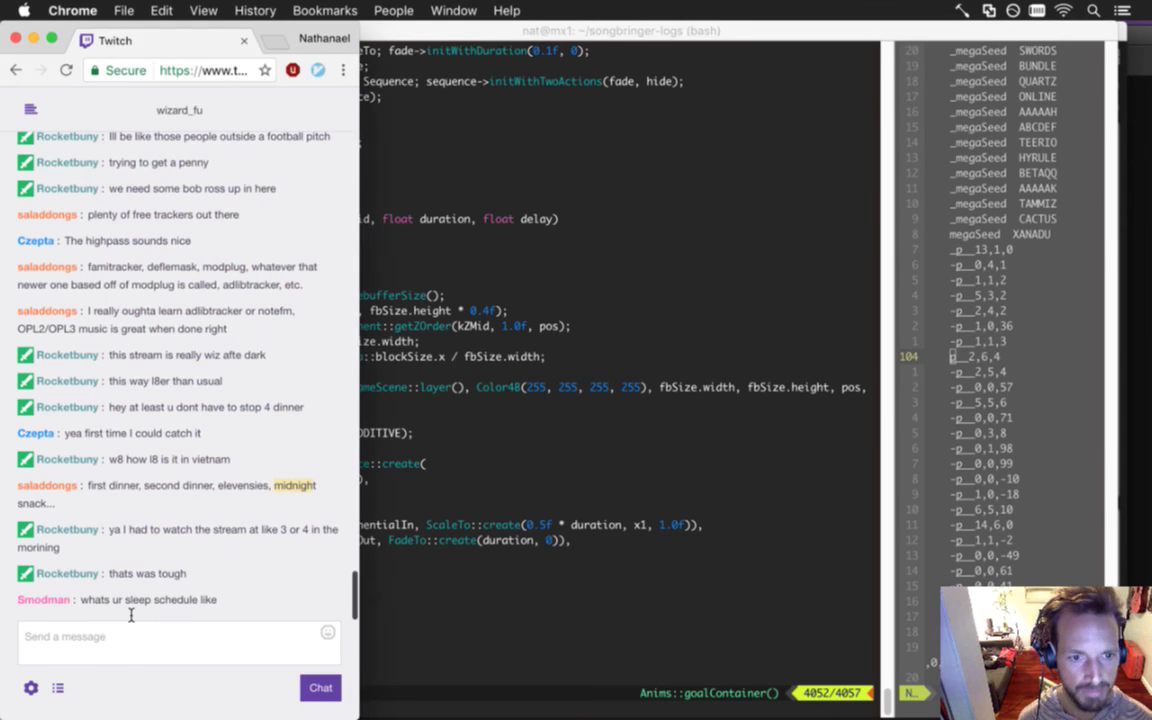
pyautogui.moveTo(154, 540); pyautogui.dragTo(176, 585)
pyautogui.click(202, 563)
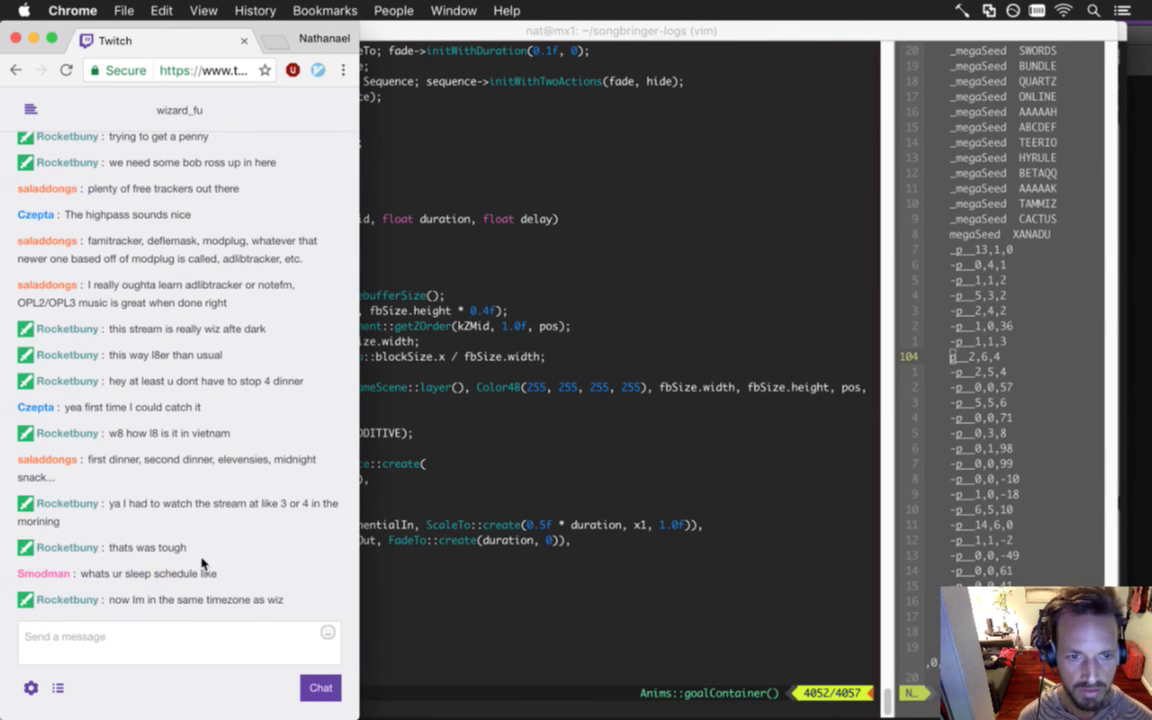
pyautogui.moveTo(96, 548); pyautogui.dragTo(227, 550)
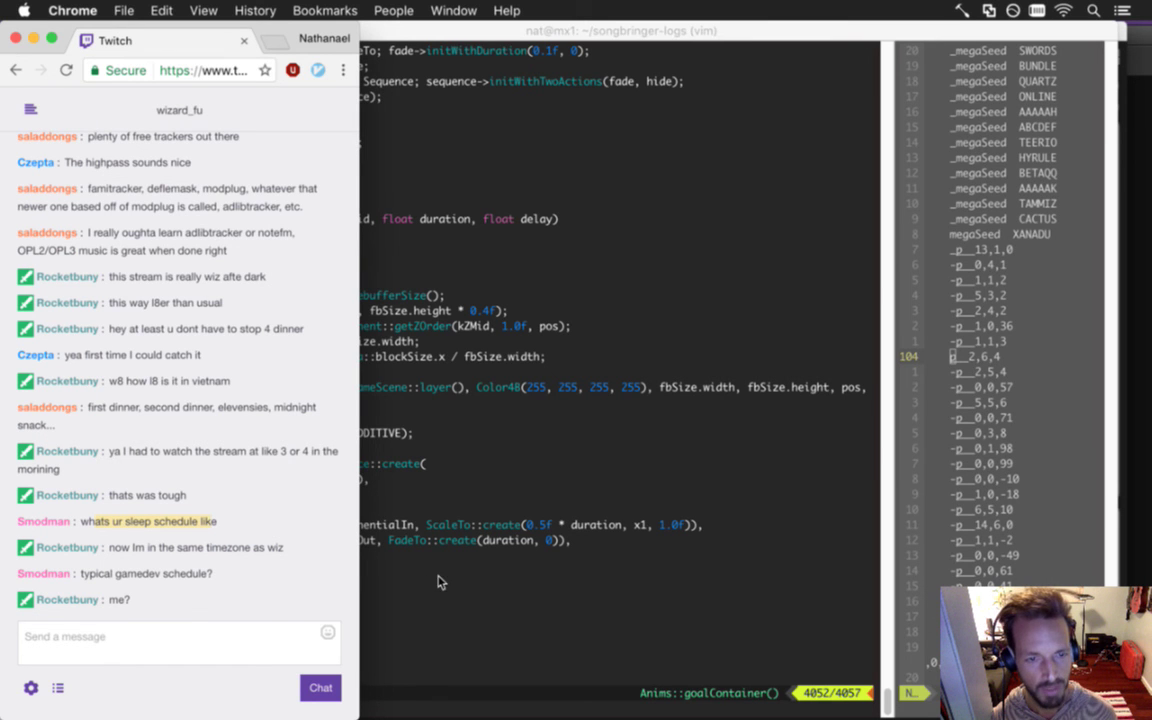
pyautogui.click(440, 591)
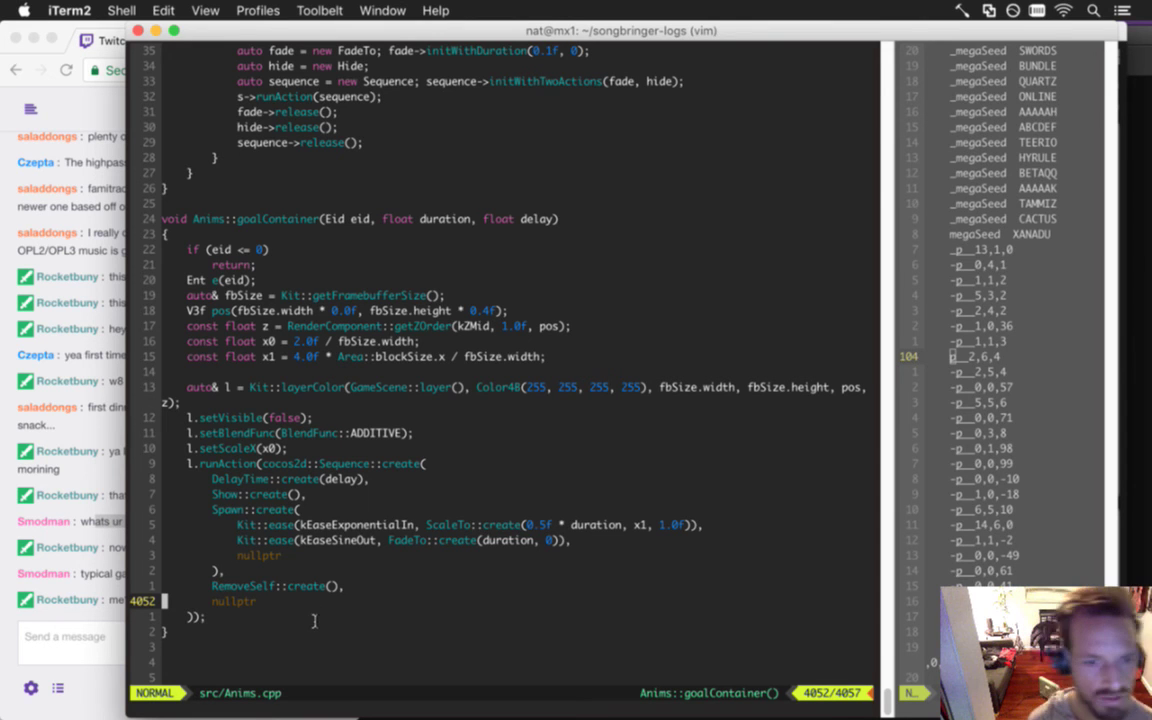
# Step: Review goalContainer() in Anims.cpp around lines 4047-4050, between chat checks
pyautogui.press('j')
pyautogui.press('j')
pyautogui.press('j')
pyautogui.press('j')
pyautogui.press('j')
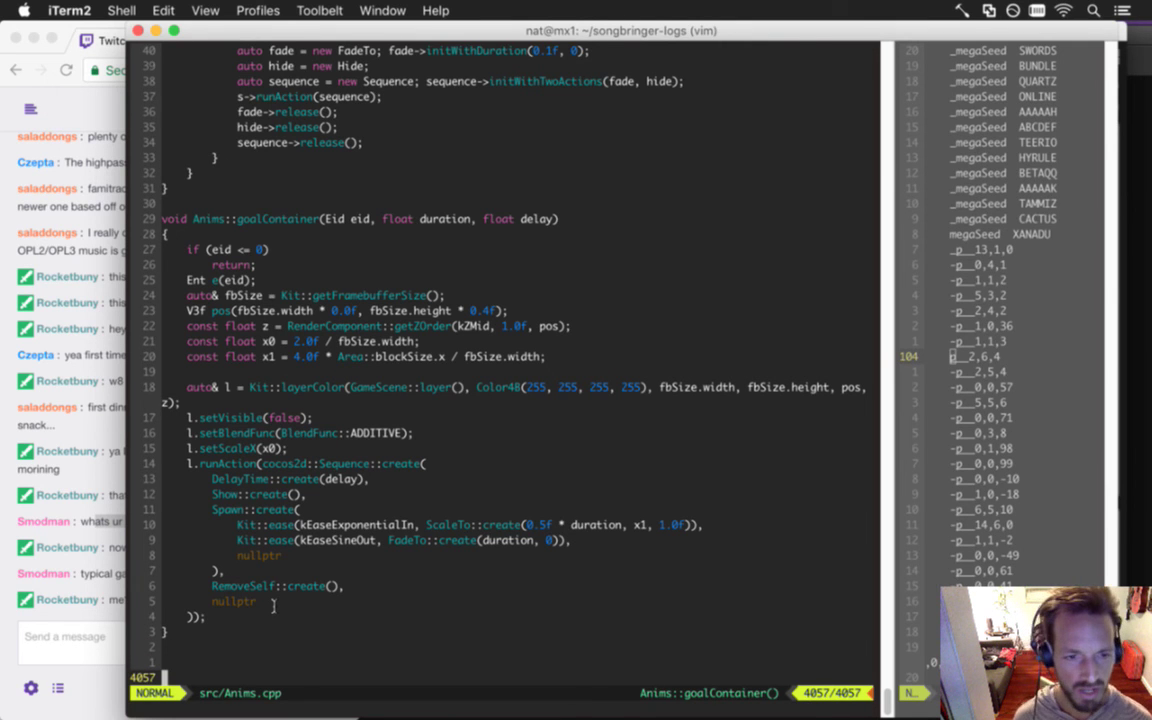
pyautogui.press('k')
pyautogui.press('k')
pyautogui.press('k')
pyautogui.press('k')
pyautogui.press('k')
pyautogui.press('k')
pyautogui.press('k')
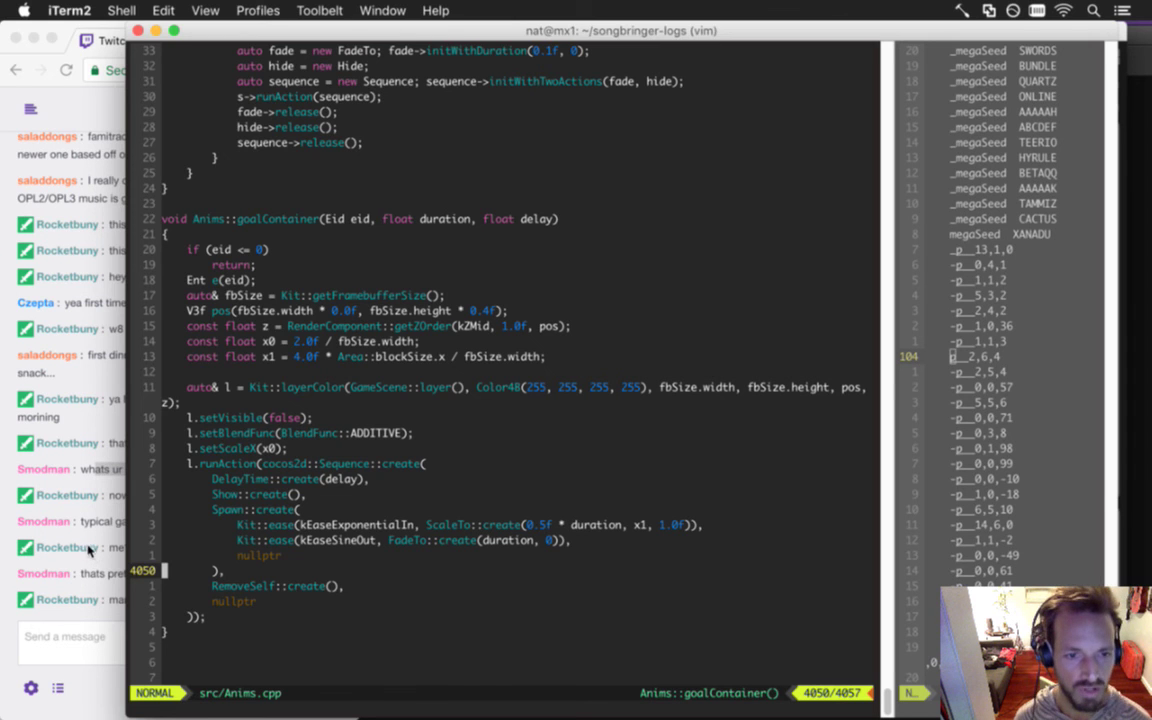
pyautogui.click(96, 474)
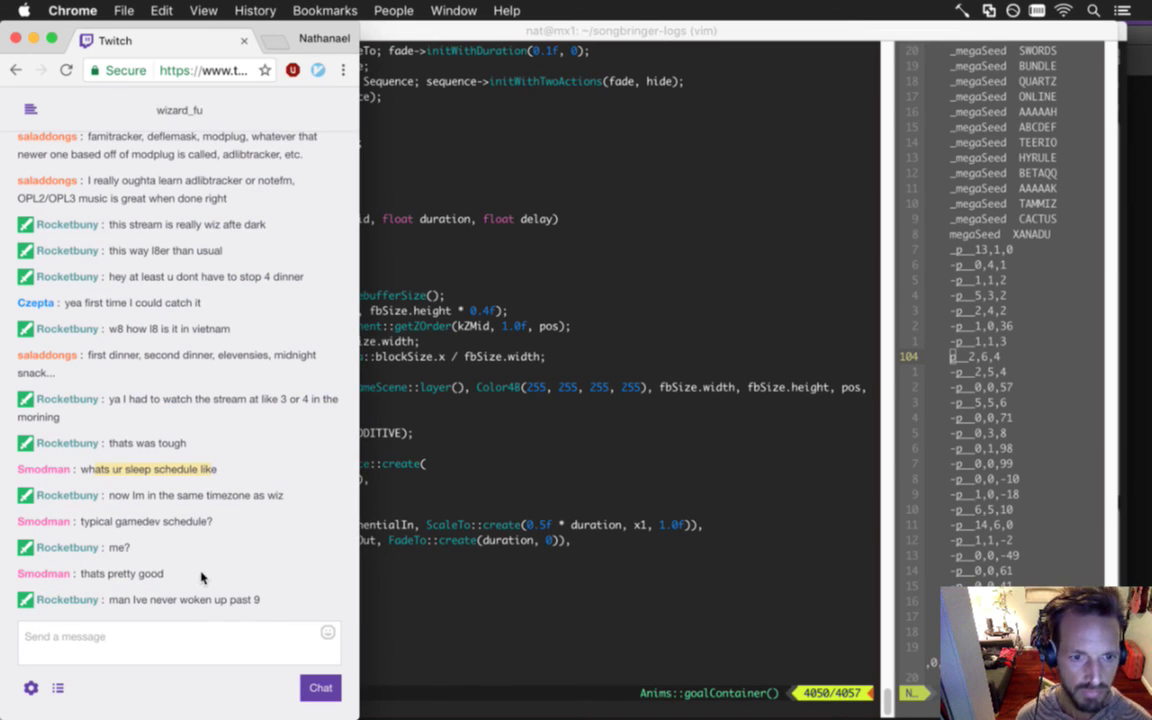
pyautogui.moveTo(132, 600); pyautogui.dragTo(200, 603)
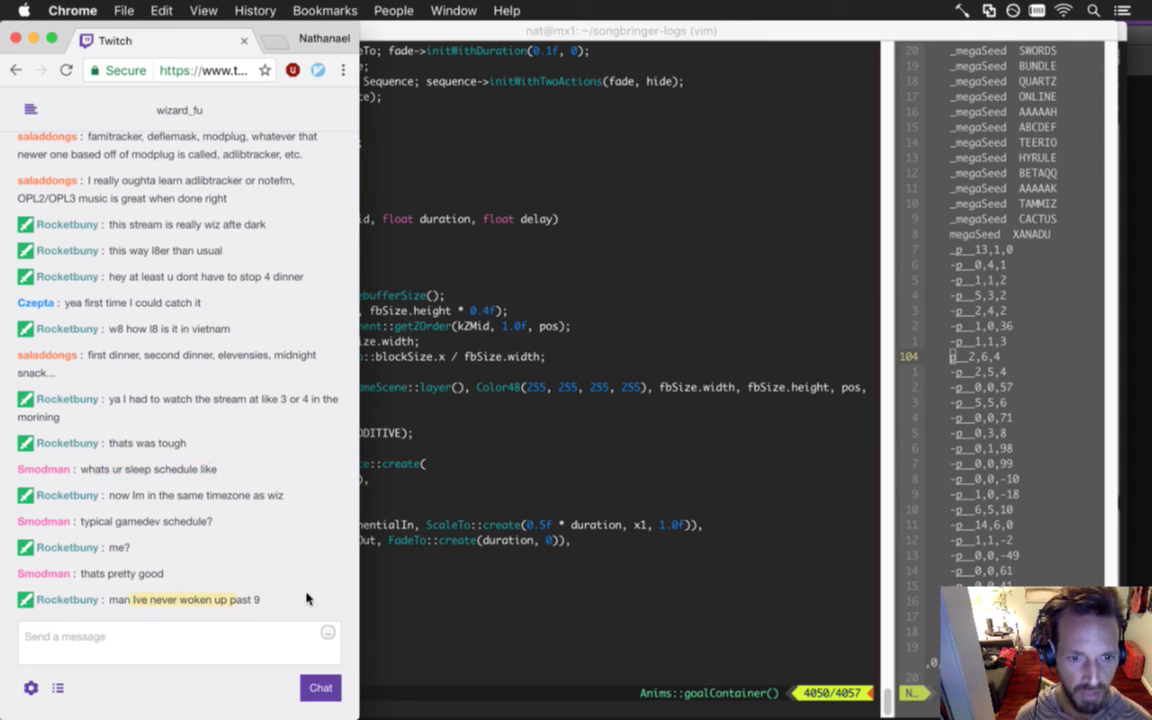
pyautogui.click(371, 521)
pyautogui.press('j')
pyautogui.press('k')
pyautogui.press('k')
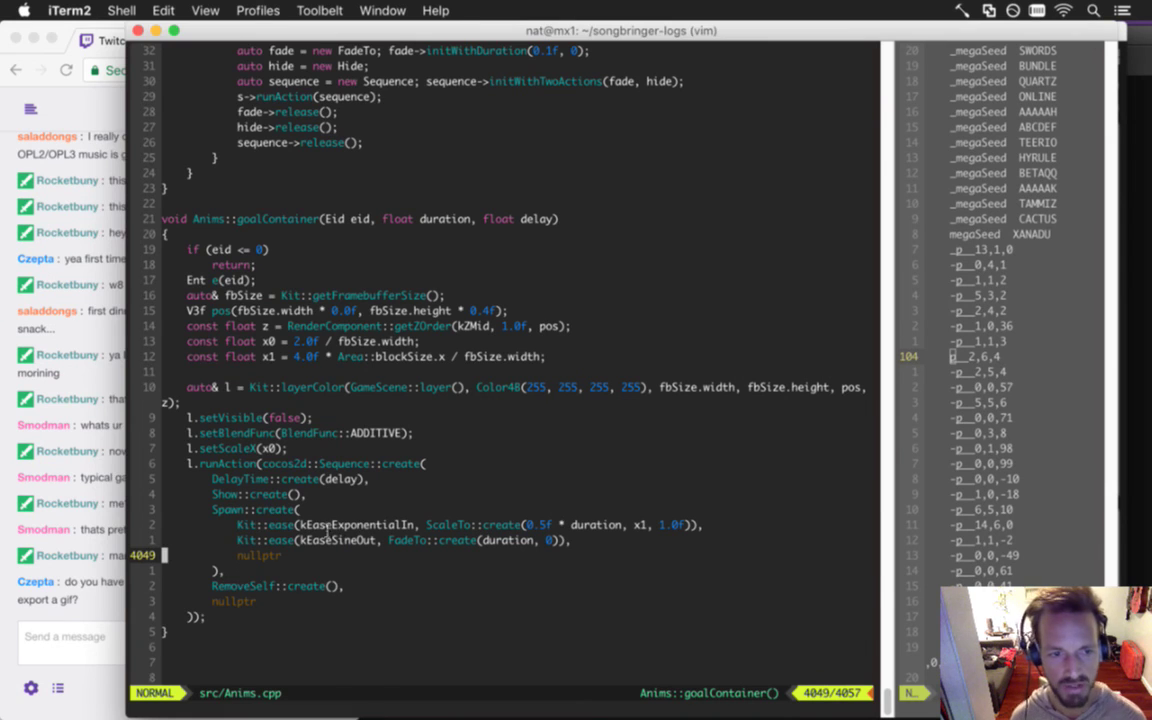
pyautogui.click(120, 542)
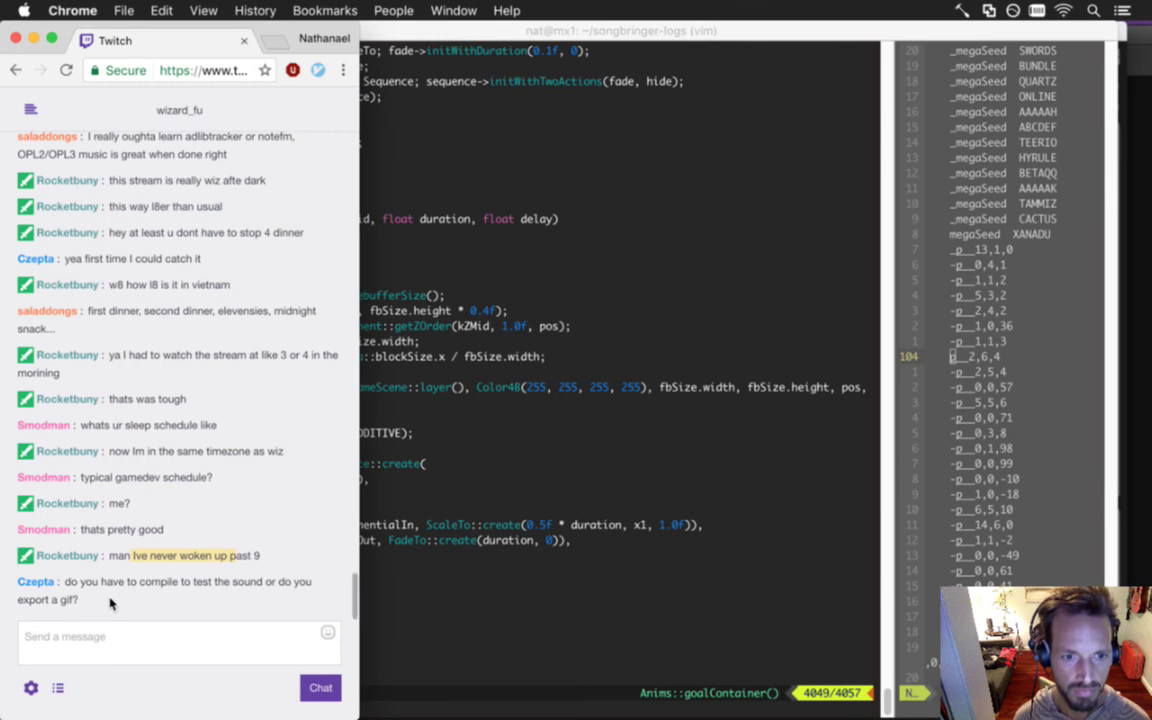
pyautogui.moveTo(69, 581); pyautogui.dragTo(452, 571)
pyautogui.click(86, 600)
pyautogui.click(448, 587)
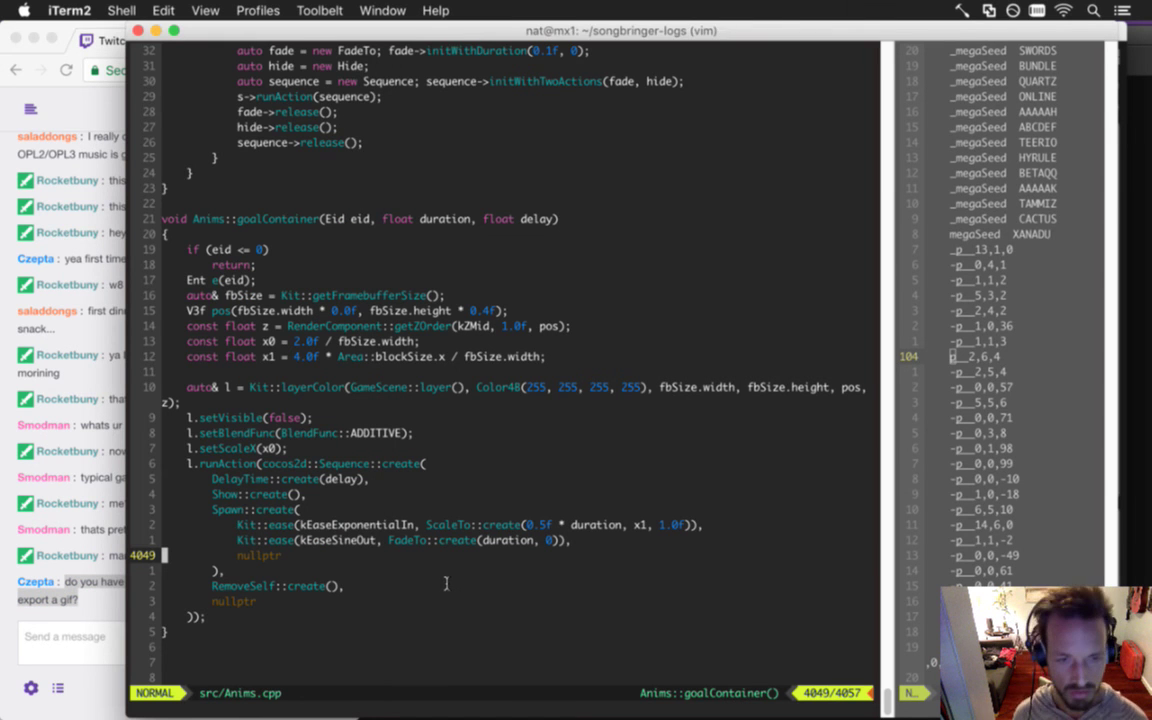
pyautogui.press('k')
pyautogui.press('k')
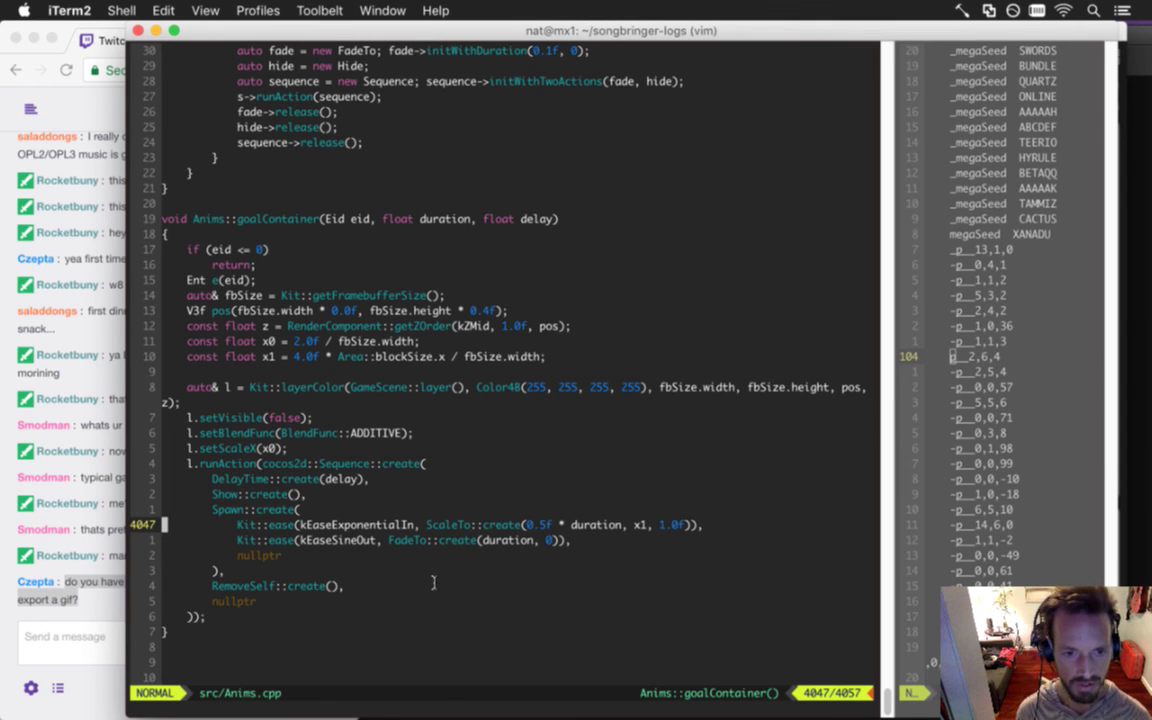
# Step: Open GoalContainer.txt with :fin and go to its delay value and sequence initial2
pyautogui.write(':fin GoalContainer.txt')
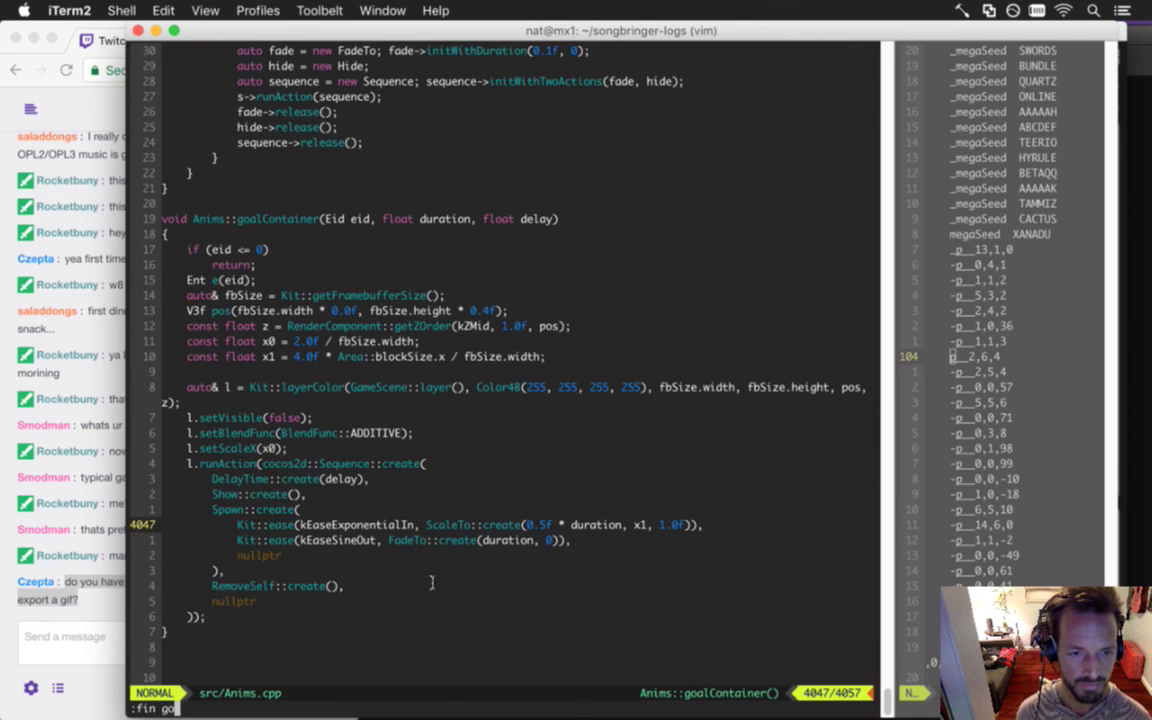
pyautogui.press('Return')
pyautogui.press('k')
pyautogui.press('w')
pyautogui.press('j')
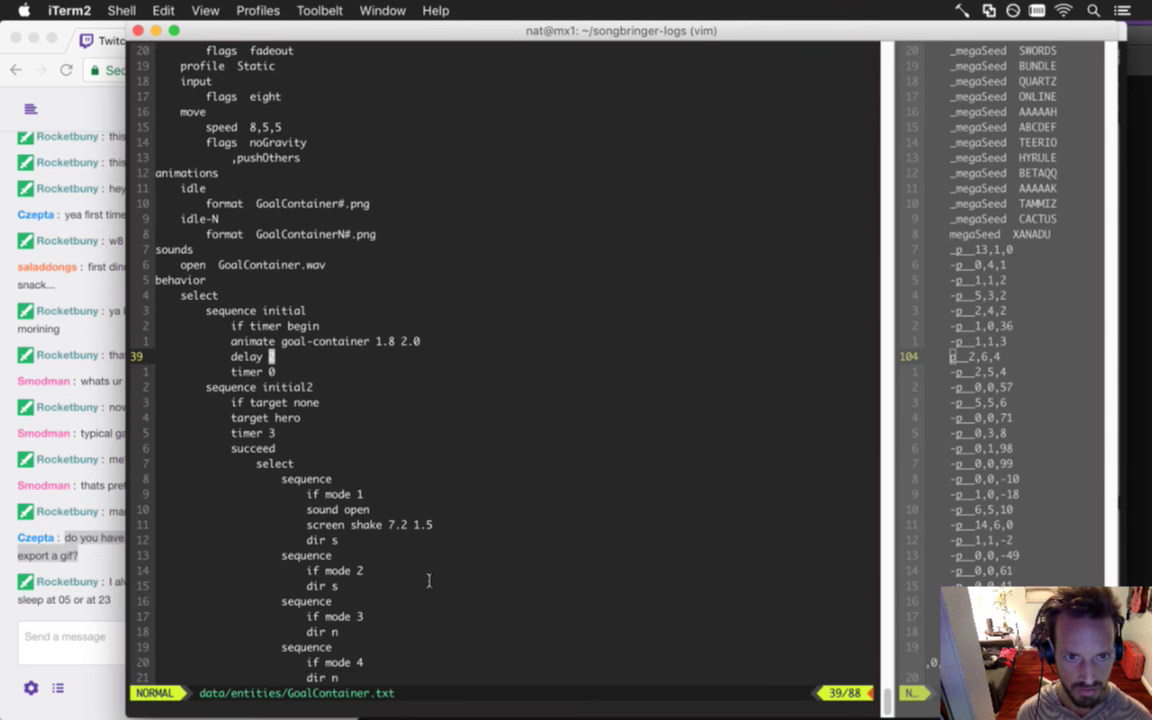
pyautogui.press('j')
pyautogui.press('j')
pyautogui.press('j')
pyautogui.press('j')
pyautogui.press('j')
pyautogui.press('k')
pyautogui.press('k')
pyautogui.press('k')
pyautogui.press('k')
pyautogui.press('k')
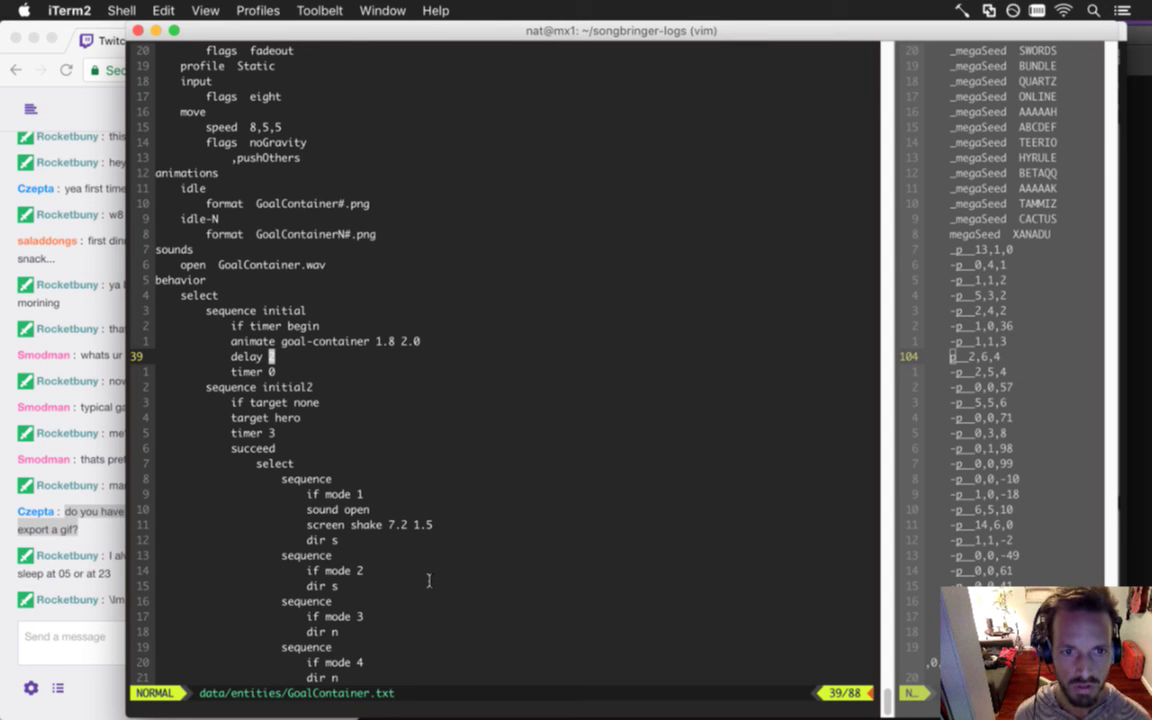
# Step: Check the select block's sound open line, then start the debug rebuild
pyautogui.press('j')
pyautogui.press('j')
pyautogui.press('j')
pyautogui.press('j')
pyautogui.press('j')
pyautogui.press('j')
pyautogui.press('j')
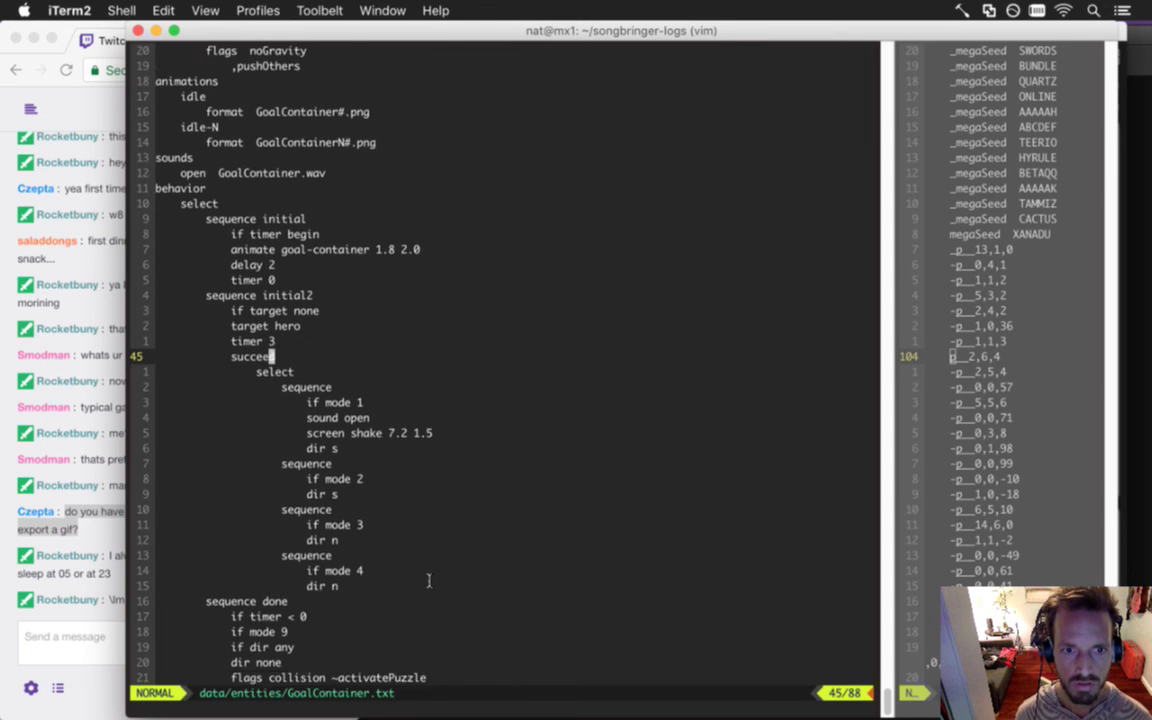
pyautogui.press('j')
pyautogui.press('j')
pyautogui.press('j')
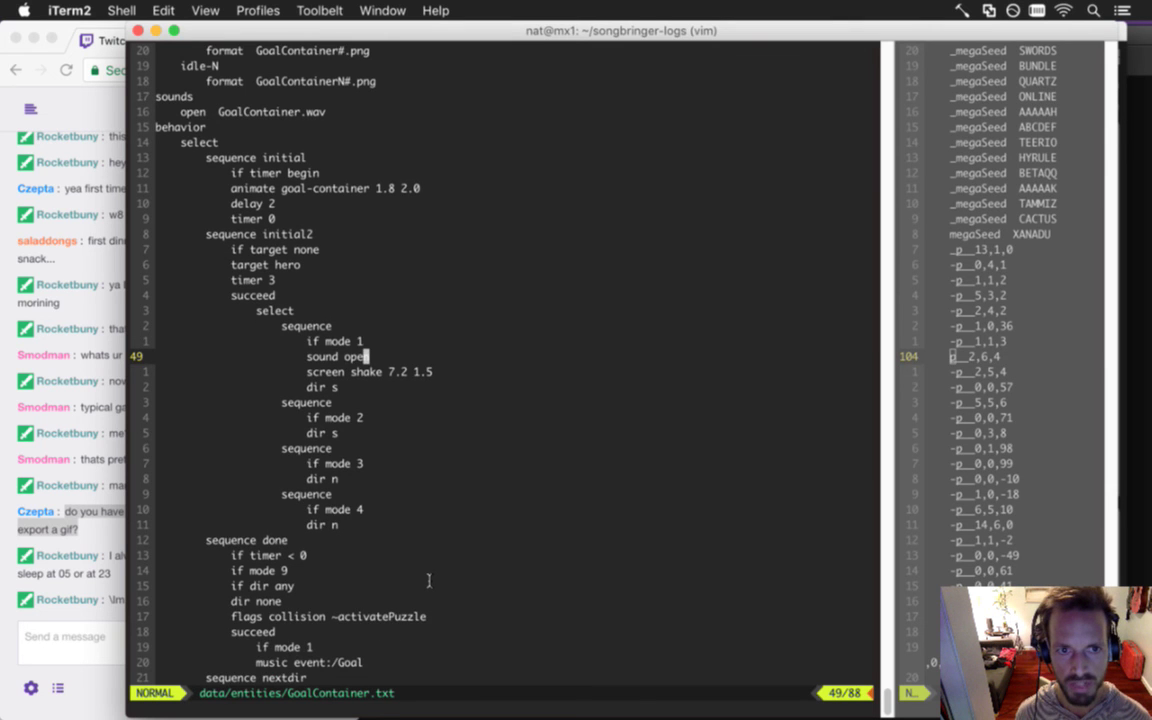
pyautogui.press('k')
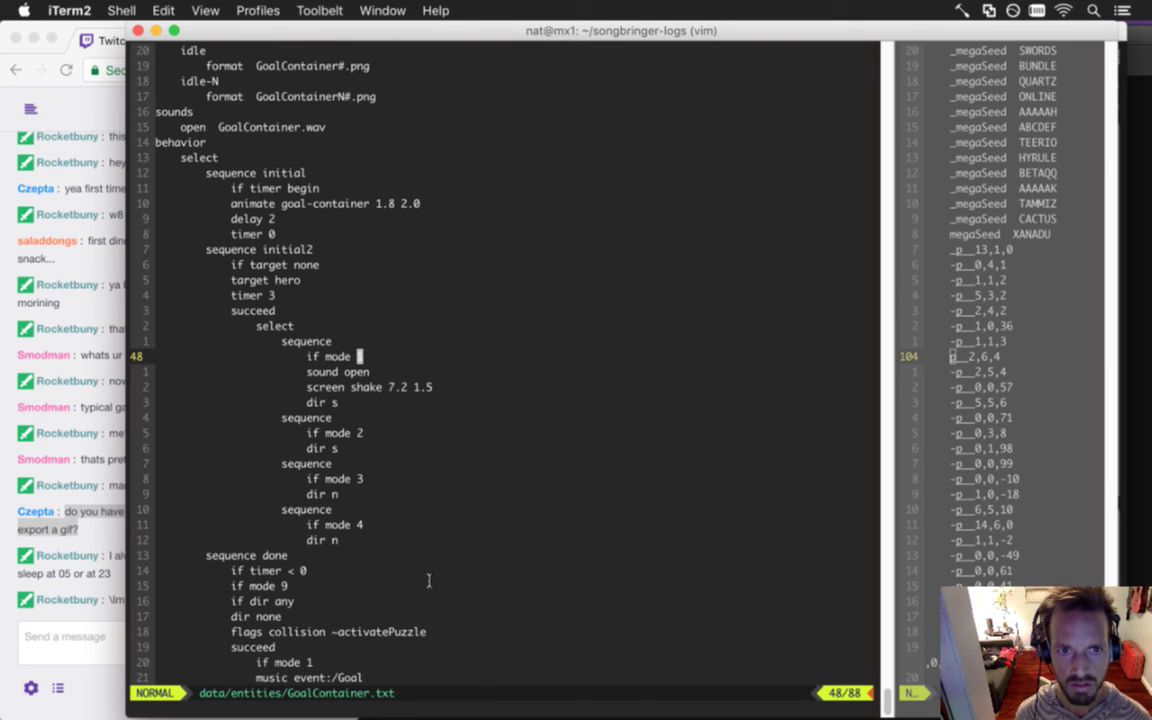
pyautogui.press('j')
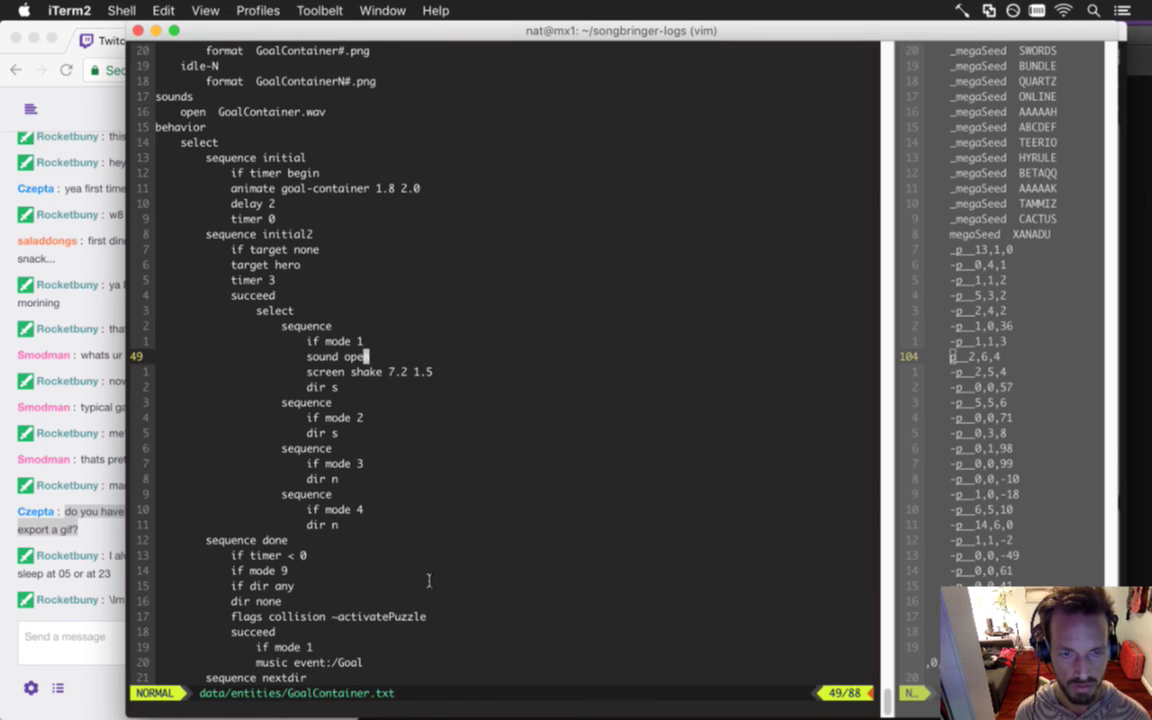
pyautogui.press('F5')
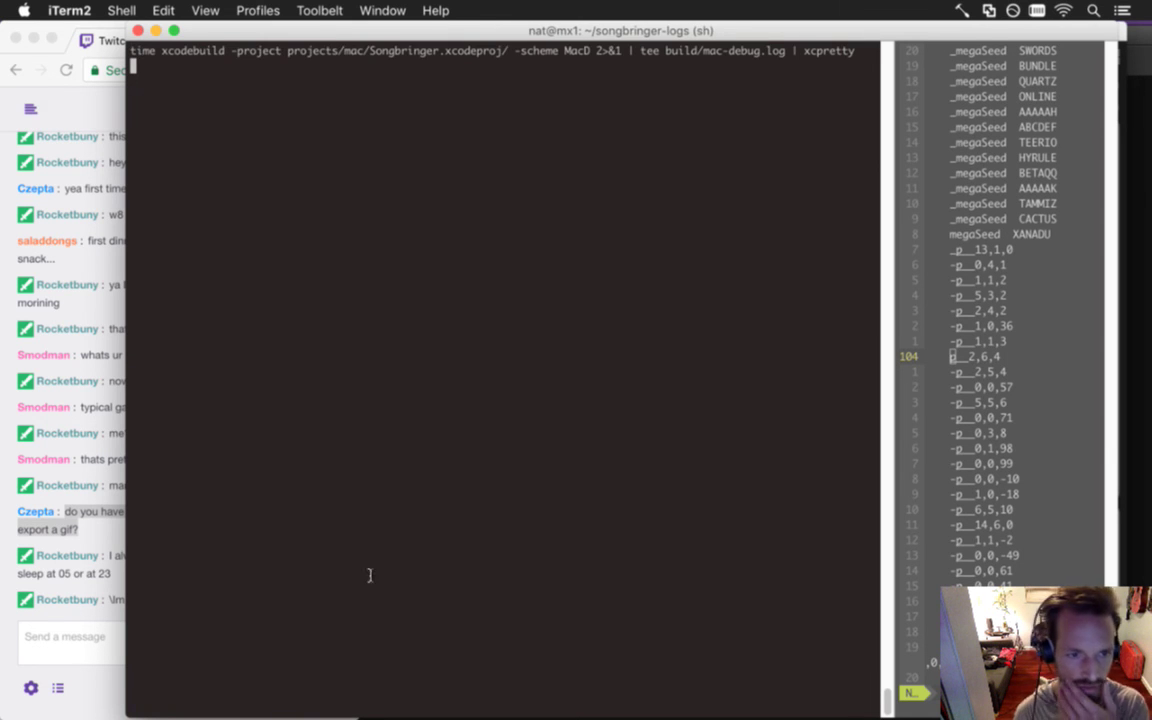
# Step: After the 0m3.038s rebuild, quit the game and reopen GoalContainer.txt at sound open
pyautogui.click(75, 600)
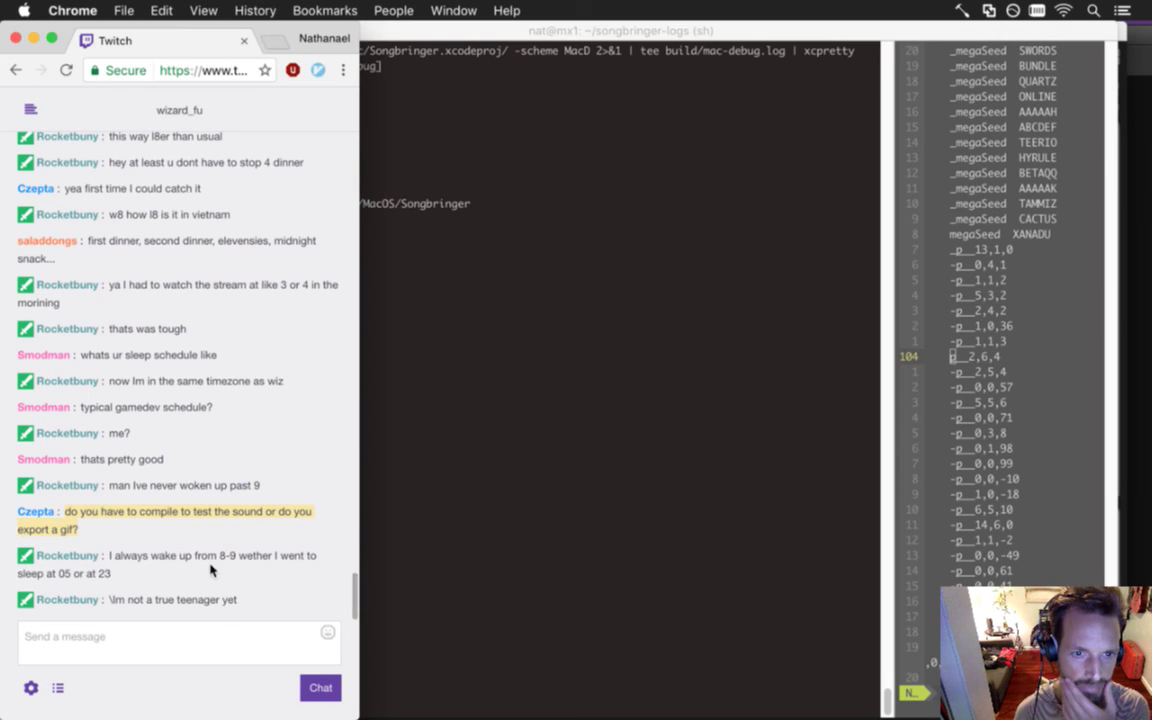
pyautogui.moveTo(152, 555); pyautogui.dragTo(233, 600)
pyautogui.click(452, 552)
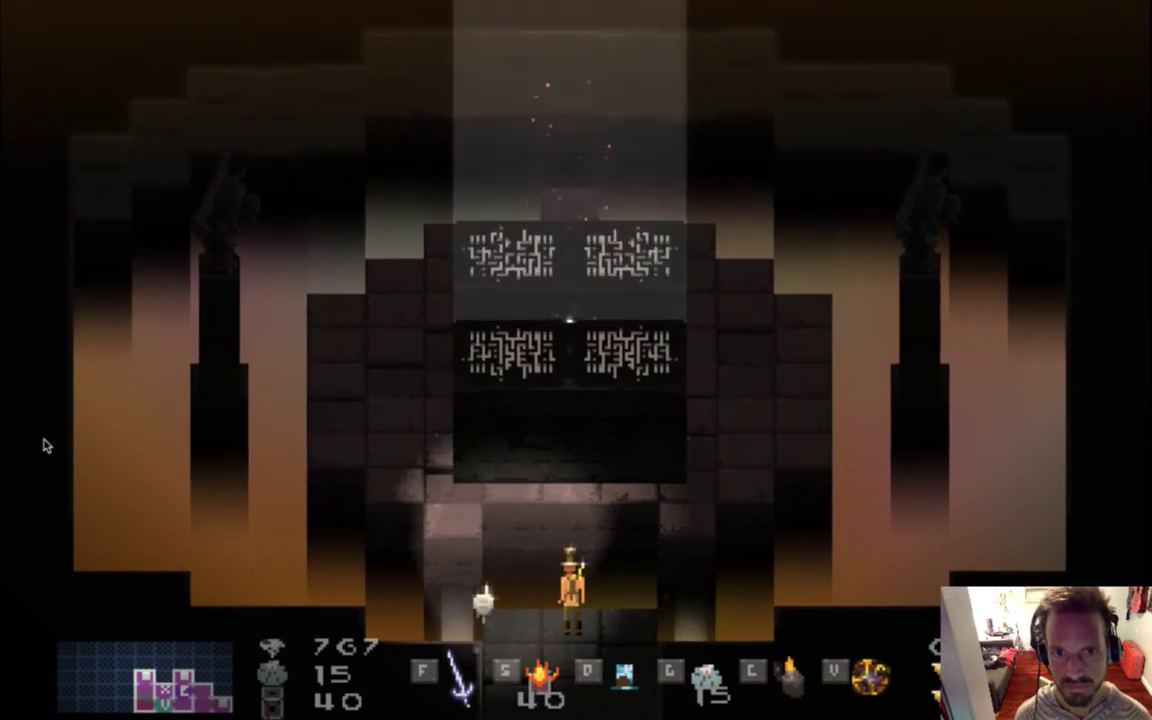
pyautogui.press('super+q')
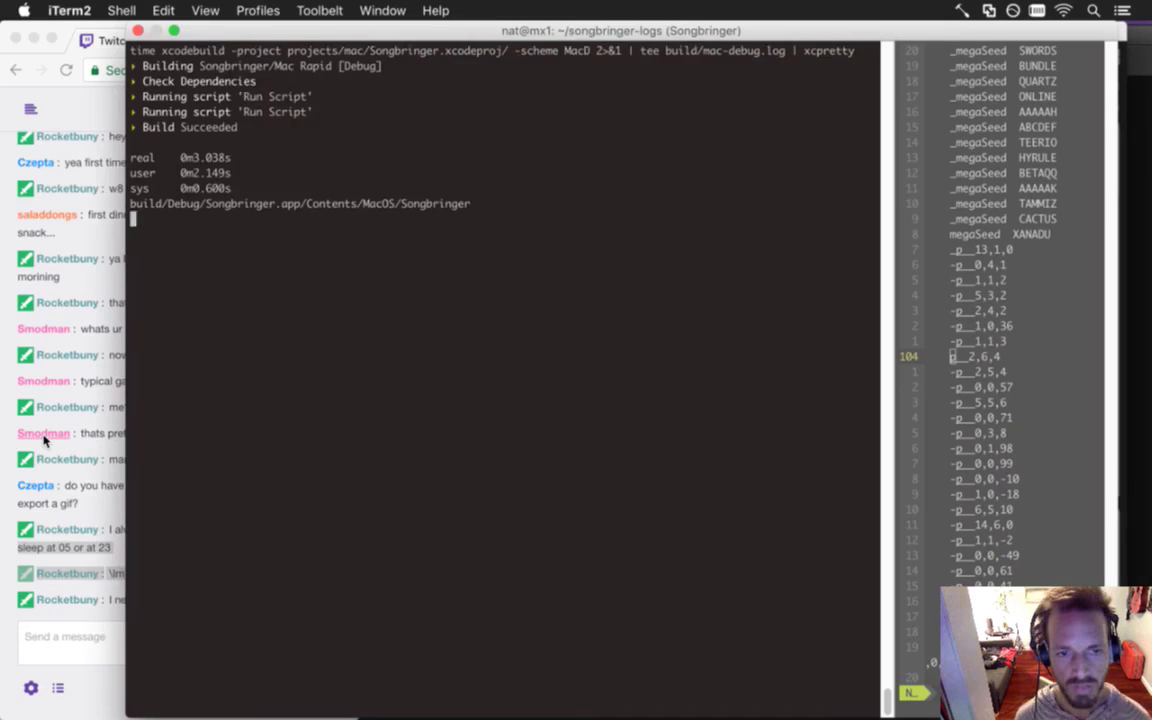
pyautogui.press('Return')
pyautogui.press('j')
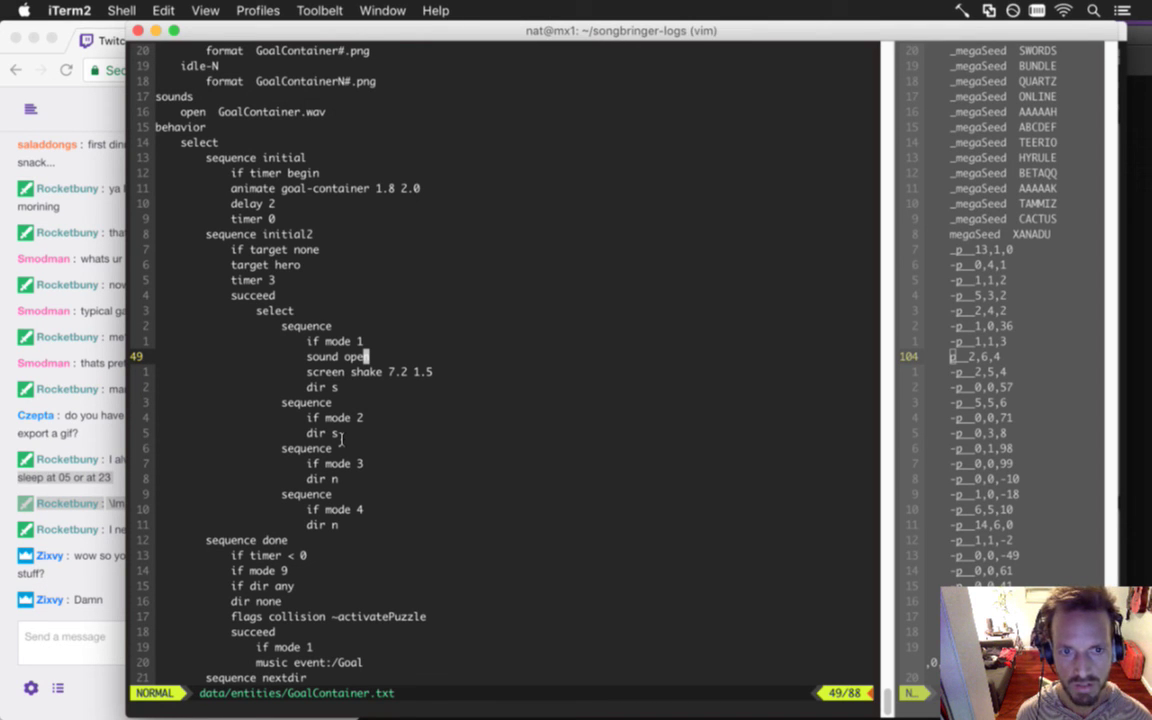
# Step: Add a 'sequence initial3' line above sequence done in GoalContainer.txt
pyautogui.press('j')
pyautogui.press('j')
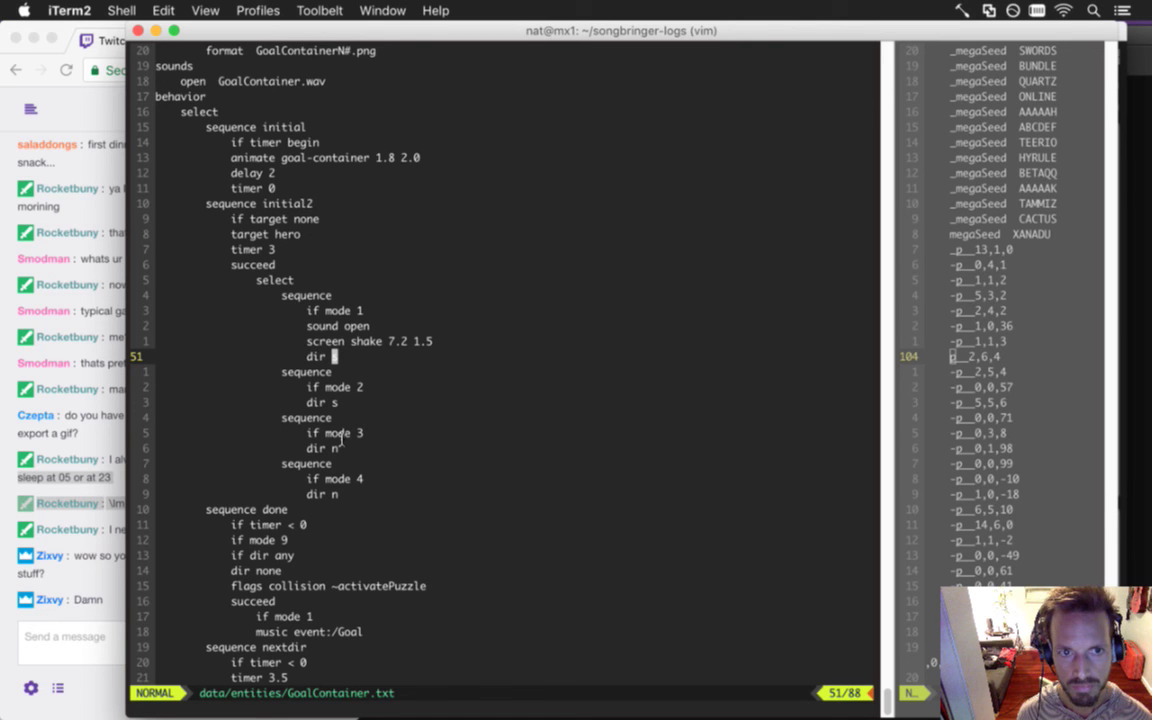
pyautogui.press('j')
pyautogui.press('j')
pyautogui.press('j')
pyautogui.press('j')
pyautogui.press('j')
pyautogui.press('j')
pyautogui.press('j')
pyautogui.press('j')
pyautogui.press('j')
pyautogui.press('j')
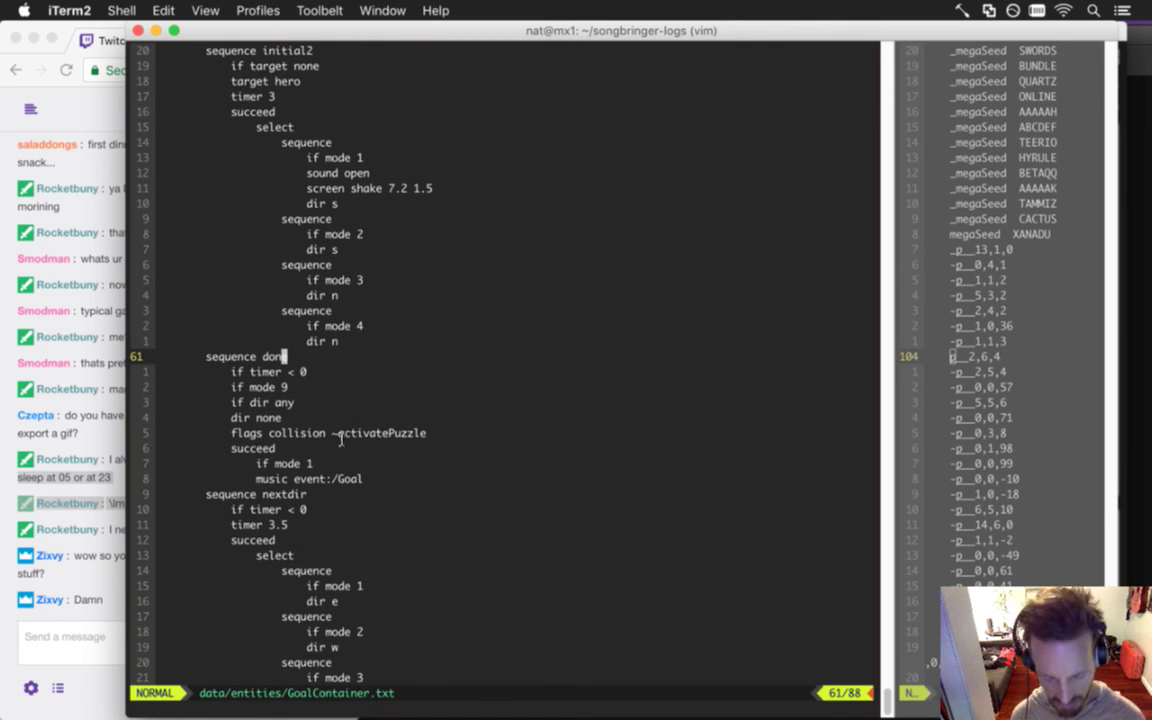
pyautogui.write('Osequence')
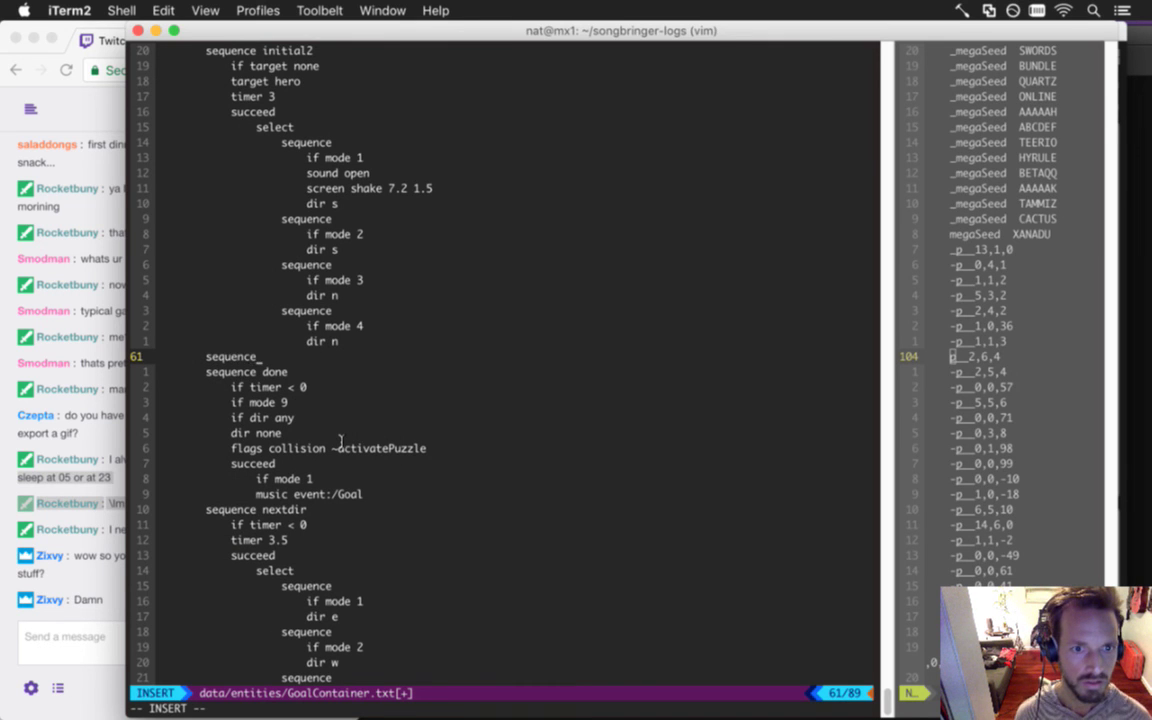
pyautogui.press('Escape')
pyautogui.press('d')
pyautogui.press('d')
pyautogui.press('k')
pyautogui.press('k')
pyautogui.press('k')
pyautogui.press('k')
pyautogui.press('k')
pyautogui.press('k')
pyautogui.press('k')
pyautogui.press('k')
pyautogui.press('k')
pyautogui.press('k')
pyautogui.press('k')
pyautogui.press('k')
pyautogui.press('k')
pyautogui.press('k')
pyautogui.press('k')
pyautogui.press('k')
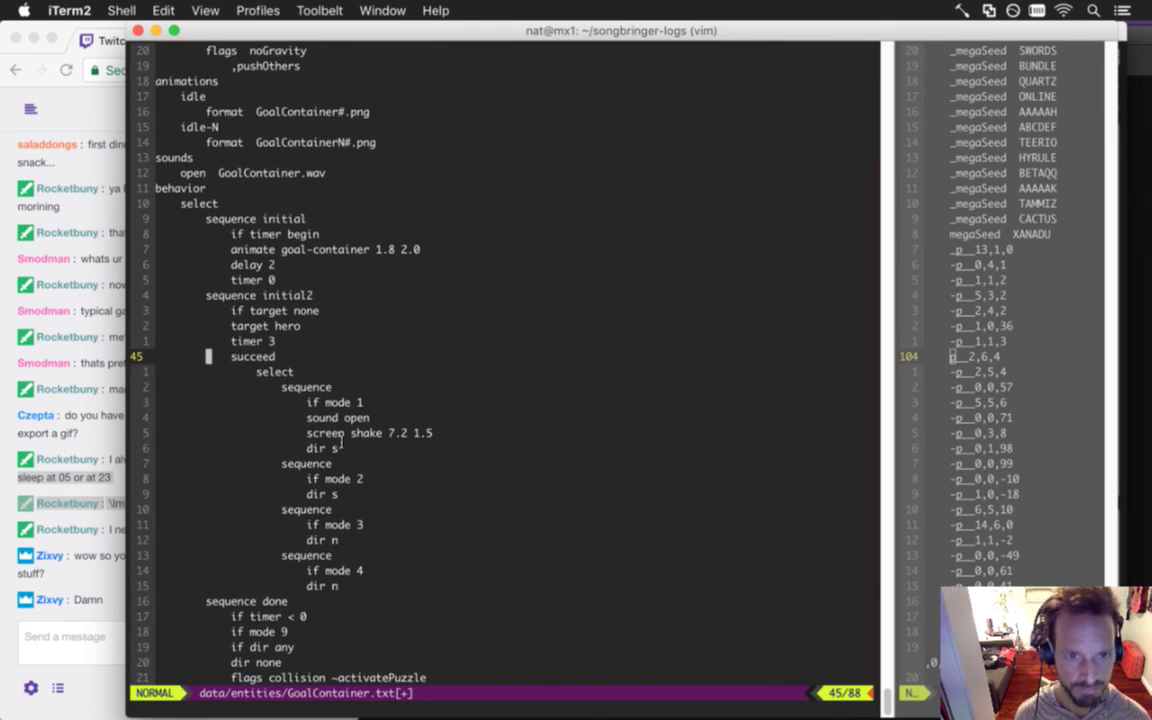
pyautogui.write('Ose')
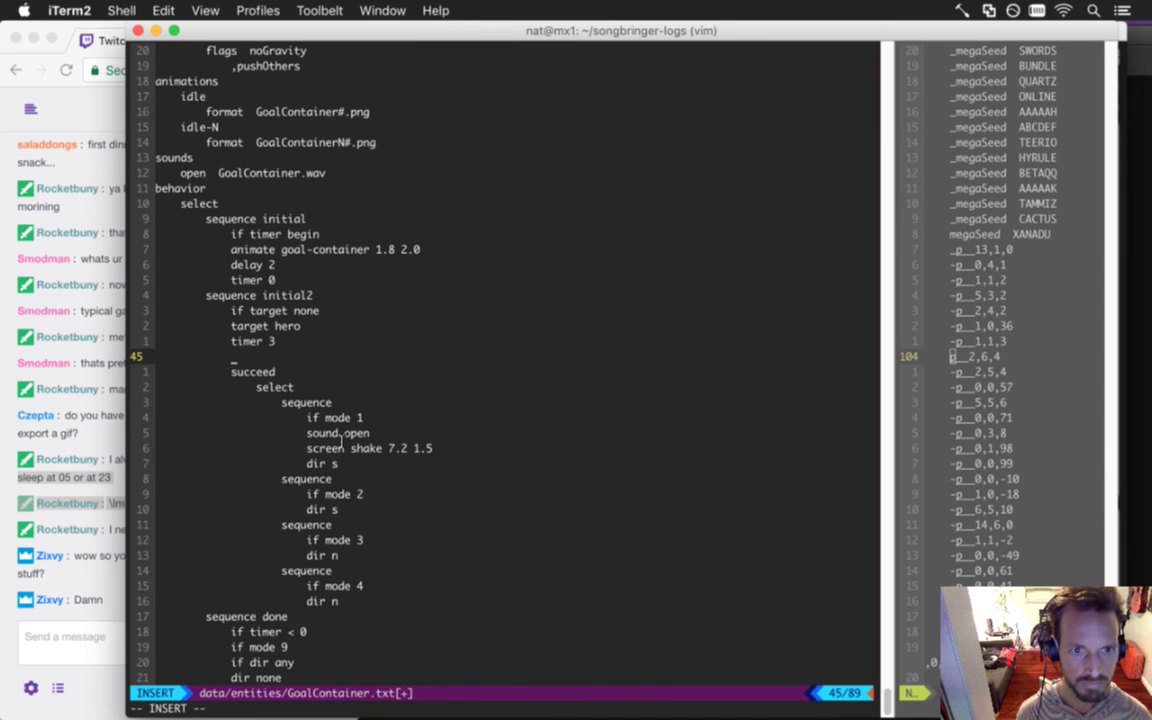
pyautogui.write('quence inti')
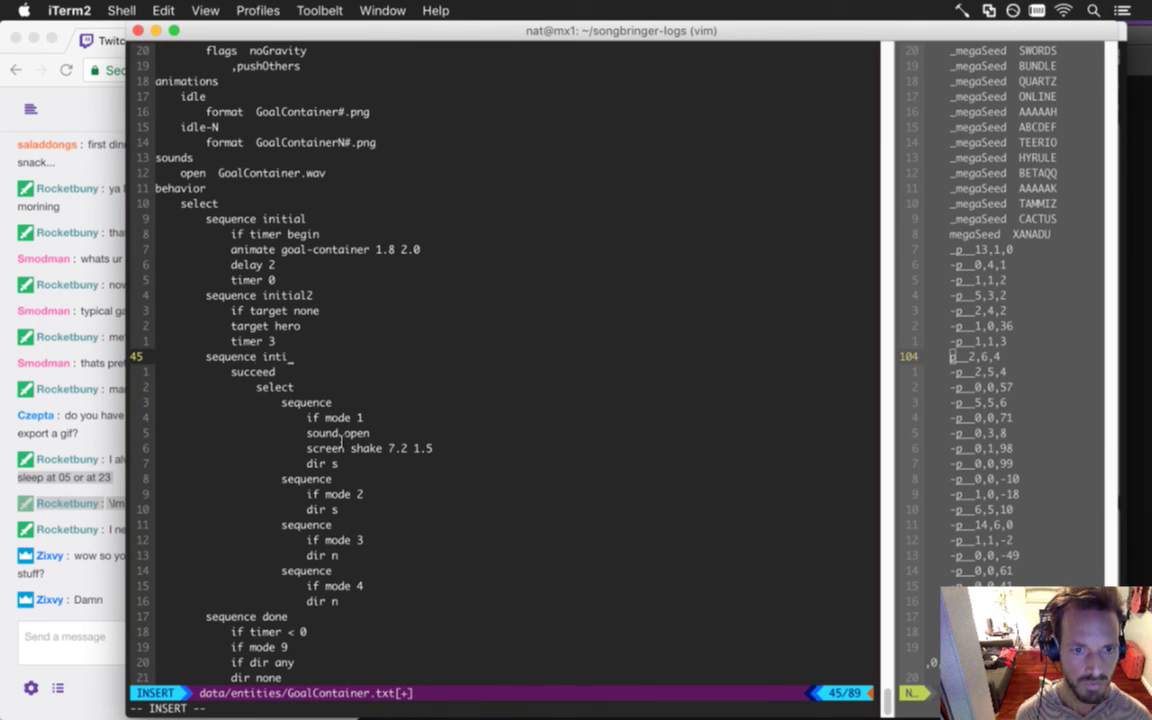
pyautogui.write('a')
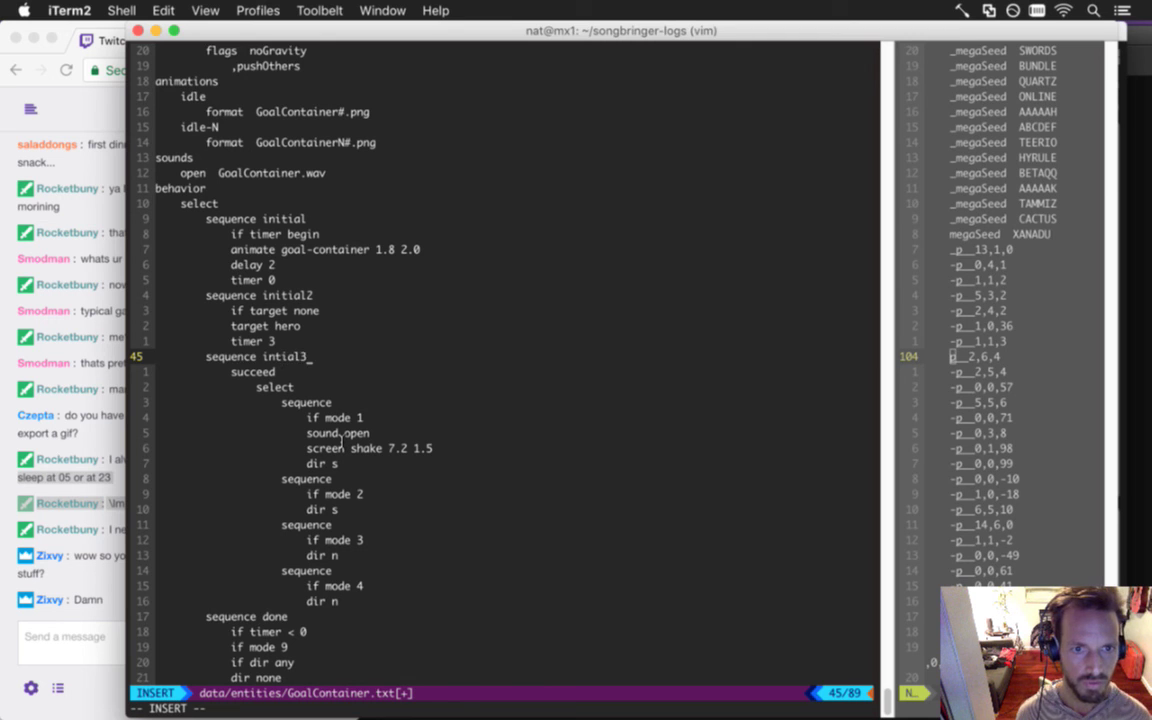
pyautogui.press('BackSpace')
pyautogui.press('BackSpace')
pyautogui.press('BackSpace')
pyautogui.write('itial3')
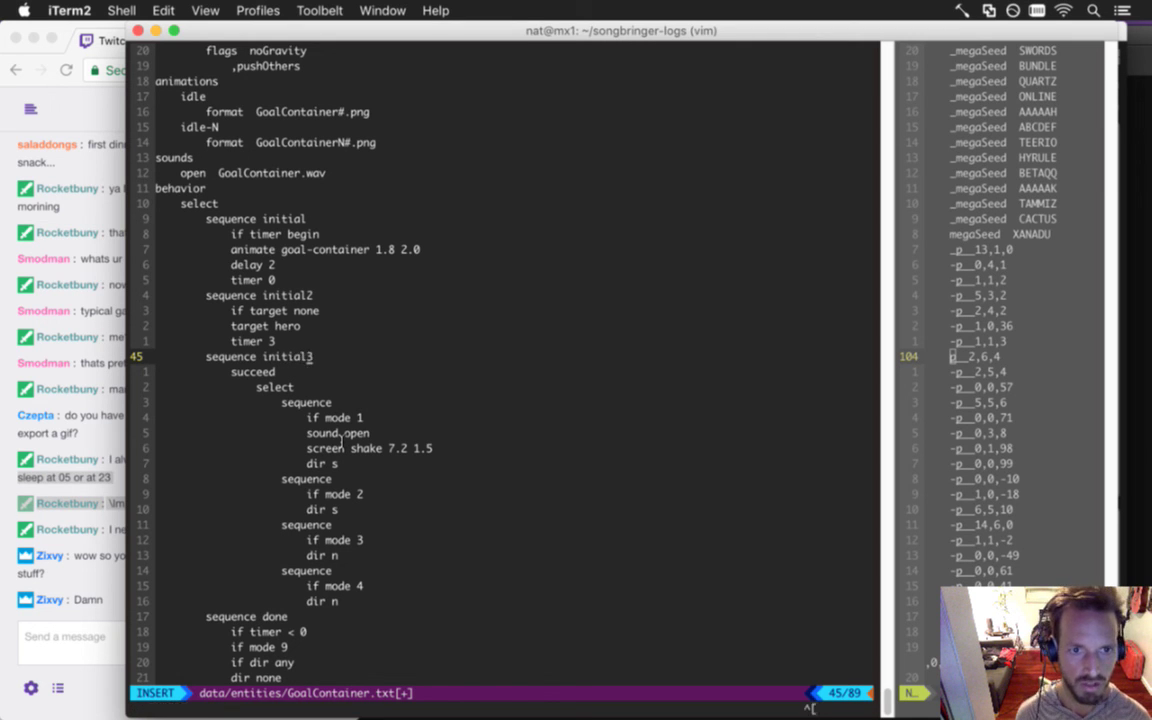
pyautogui.press('Escape')
pyautogui.press('j')
# Step: Give initial3 the conditions 'if target any' and 'if dir none'
pyautogui.write('O')
pyautogui.write('if target ')
pyautogui.write('any')
pyautogui.press('Return')
pyautogui.write('if dir non')
pyautogui.press('Escape')
pyautogui.press('j')
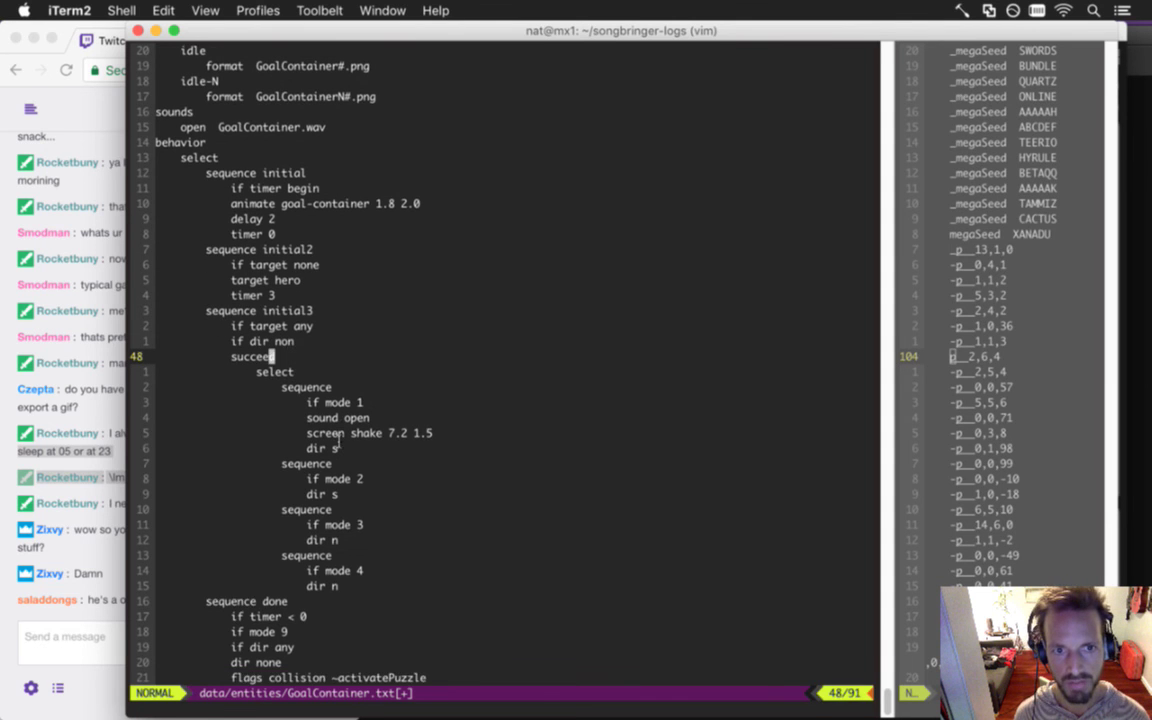
pyautogui.write('kA')
pyautogui.write('e')
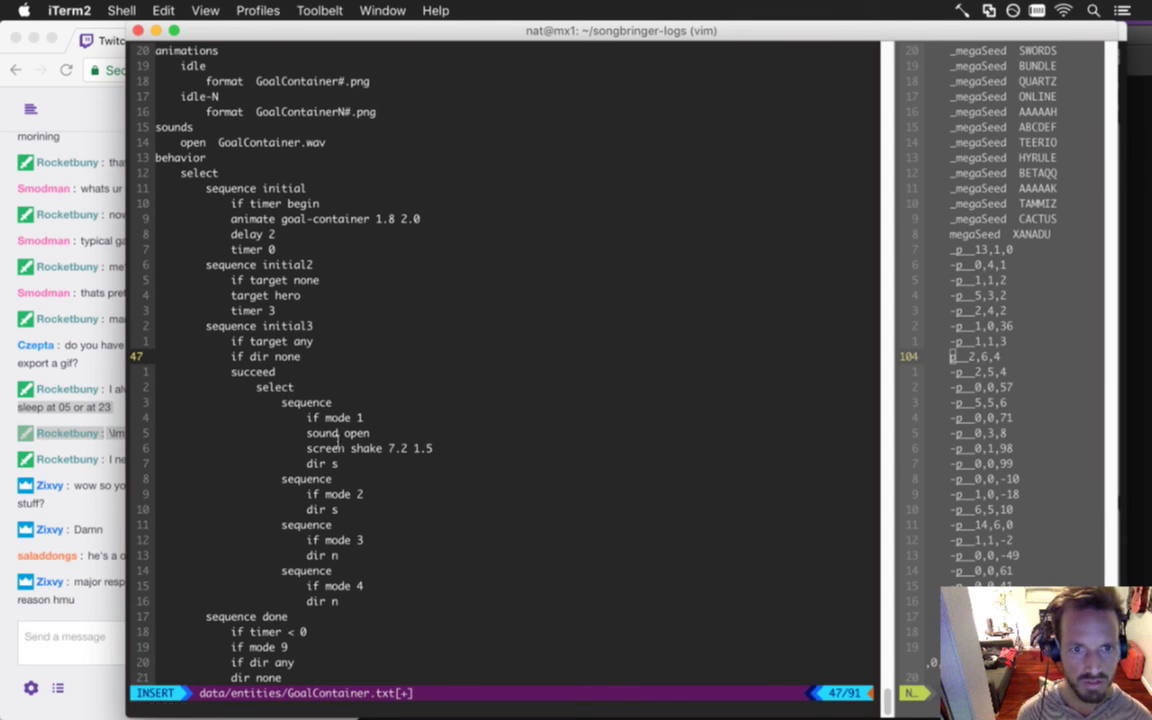
pyautogui.press('Escape')
pyautogui.press('j')
pyautogui.press('j')
pyautogui.press('j')
pyautogui.press('j')
pyautogui.press('j')
# Step: Move the sound open line above timer 3 and dedent it to match target hero
pyautogui.press('d')
pyautogui.press('d')
pyautogui.press('k')
pyautogui.press('k')
pyautogui.press('k')
pyautogui.press('k')
pyautogui.press('k')
pyautogui.press('k')
pyautogui.press('k')
pyautogui.press('k')
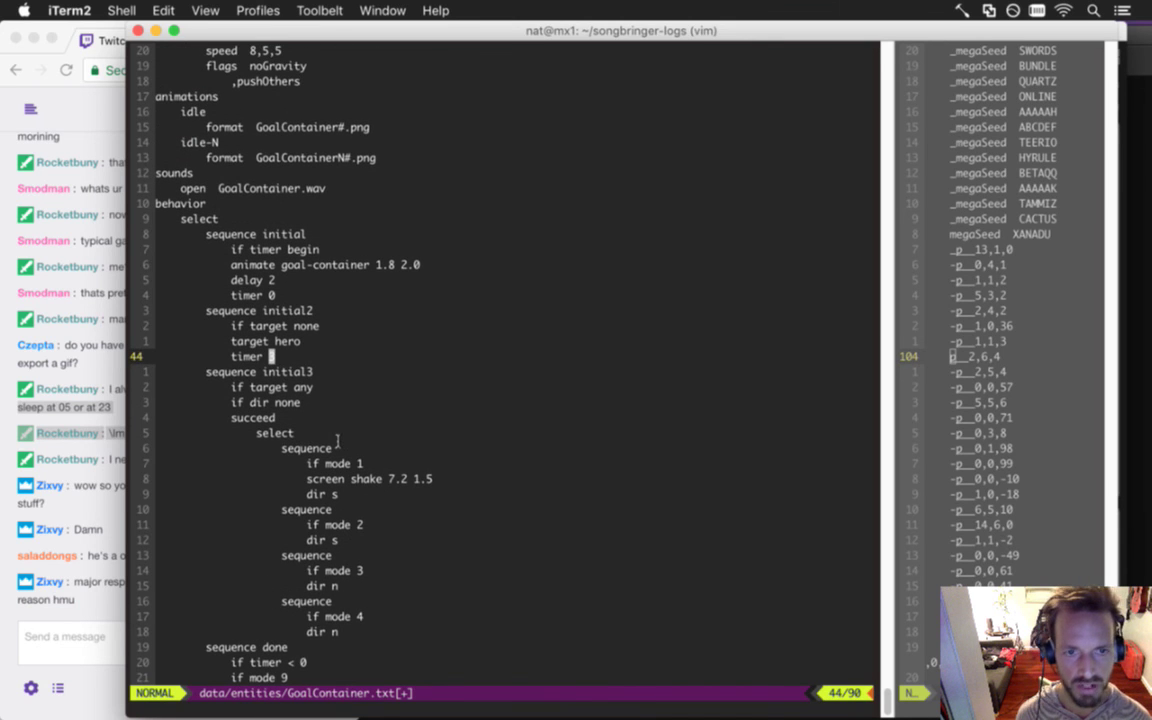
pyautogui.press('O')
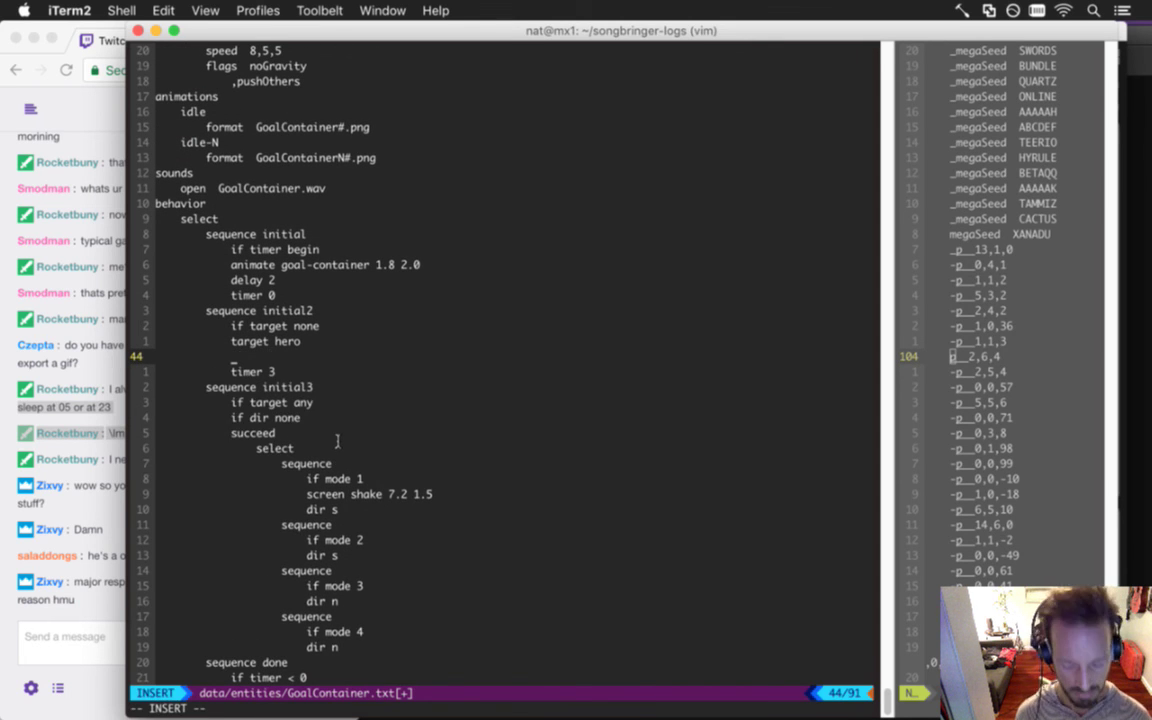
pyautogui.press('Escape')
pyautogui.press('P')
pyautogui.press('i')
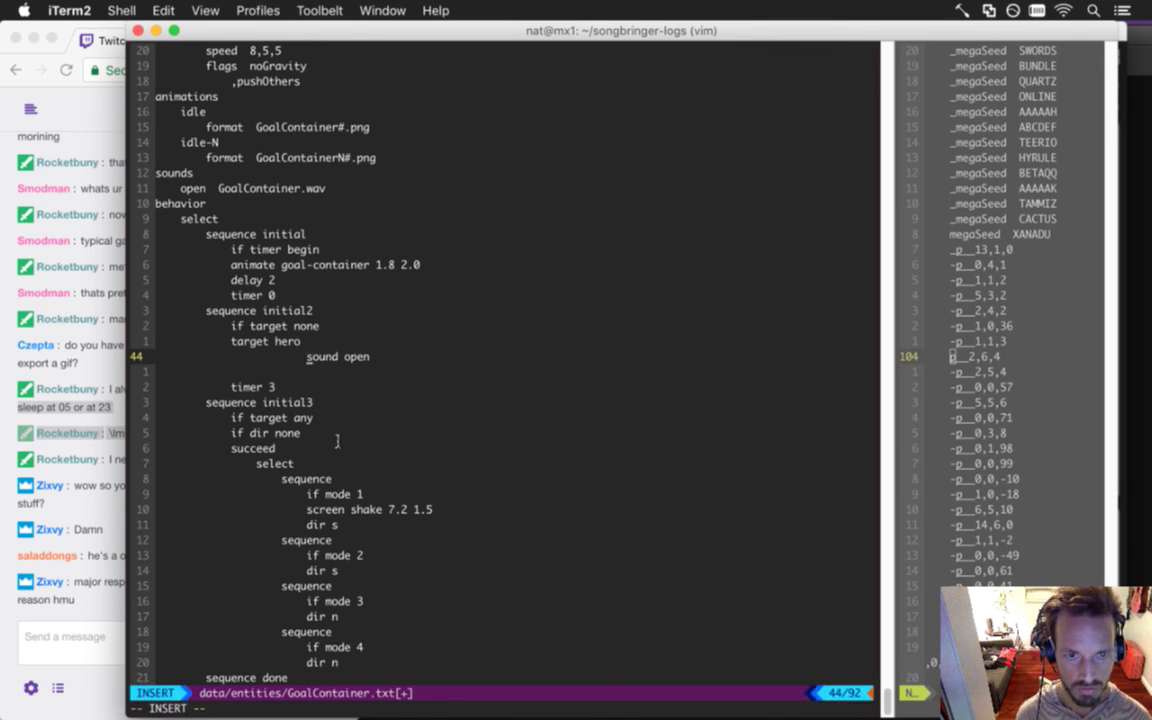
pyautogui.hotkey('ctrl', 'd')
pyautogui.hotkey('ctrl', 'd')
pyautogui.hotkey('ctrl', 'd')
pyautogui.press('Escape')
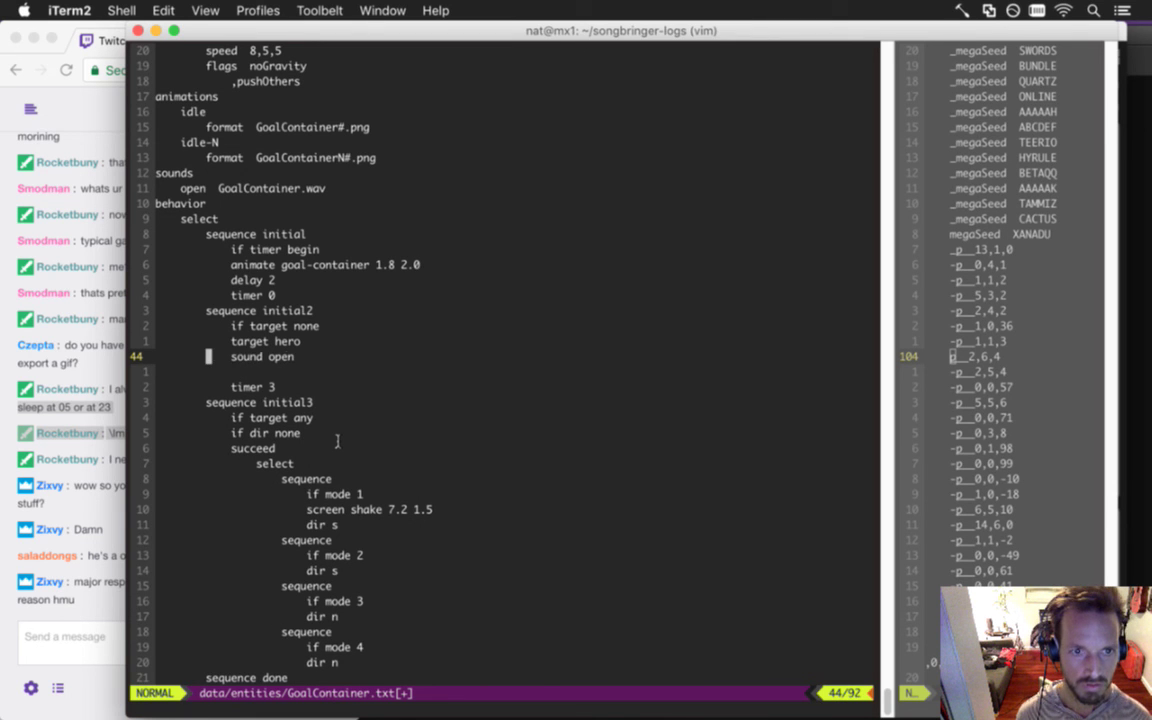
pyautogui.press('j')
pyautogui.press('d')
pyautogui.press('d')
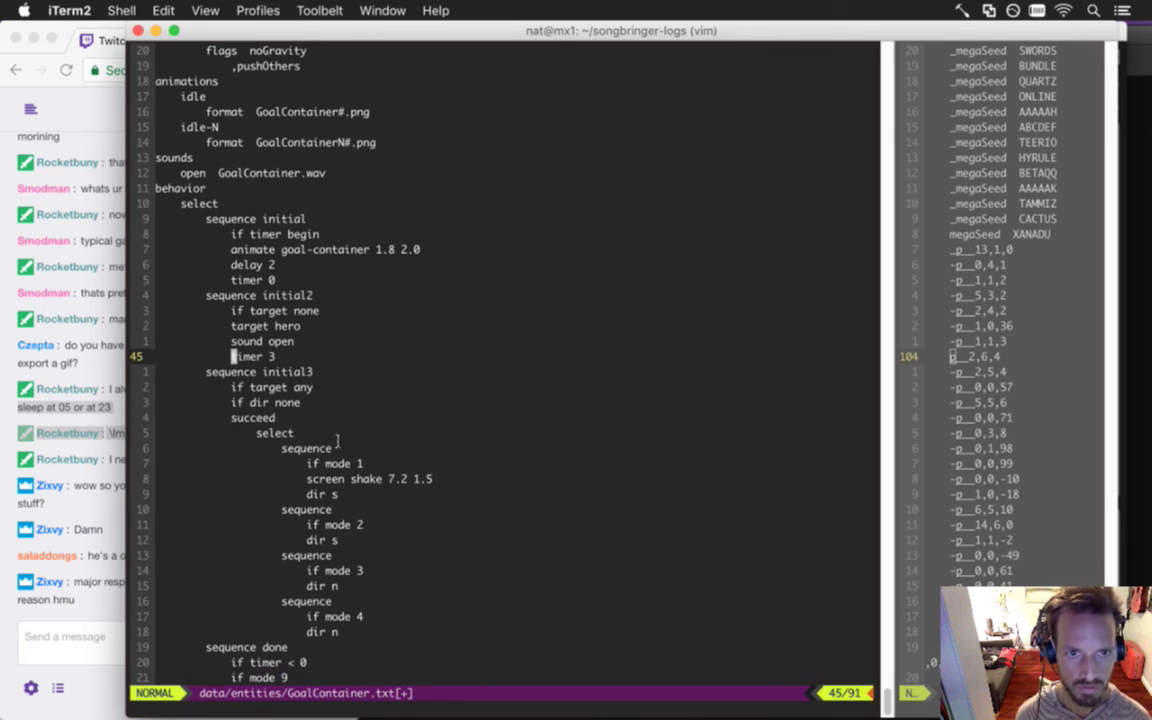
# Step: Change the sequence initial2 timer value to 1
pyautogui.press('j')
pyautogui.press('k')
pyautogui.press('k')
pyautogui.press('j')
pyautogui.press('j')
pyautogui.press('k')
pyautogui.press('l')
pyautogui.press('l')
pyautogui.press('l')
pyautogui.press('l')
pyautogui.press('l')
pyautogui.press('l')
pyautogui.press('l')
pyautogui.press('l')
pyautogui.press('l')
pyautogui.press('l')
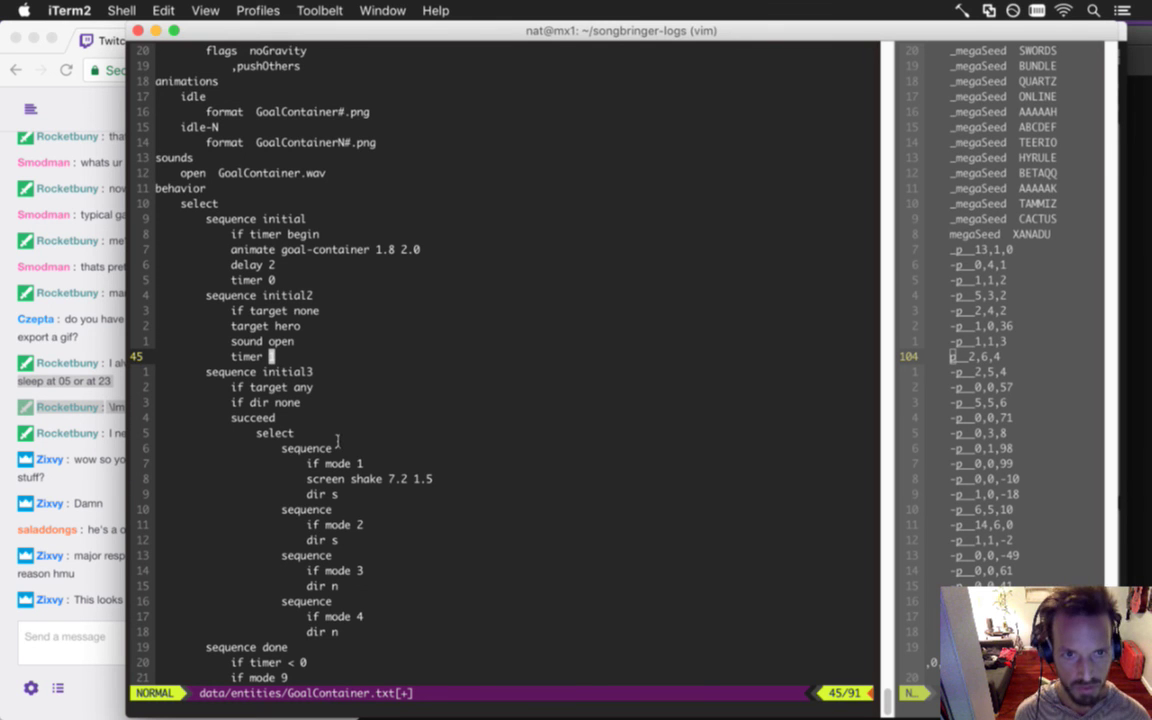
pyautogui.press('r')
pyautogui.press('1')
pyautogui.press('j')
pyautogui.press('j')
pyautogui.press('j')
pyautogui.press('j')
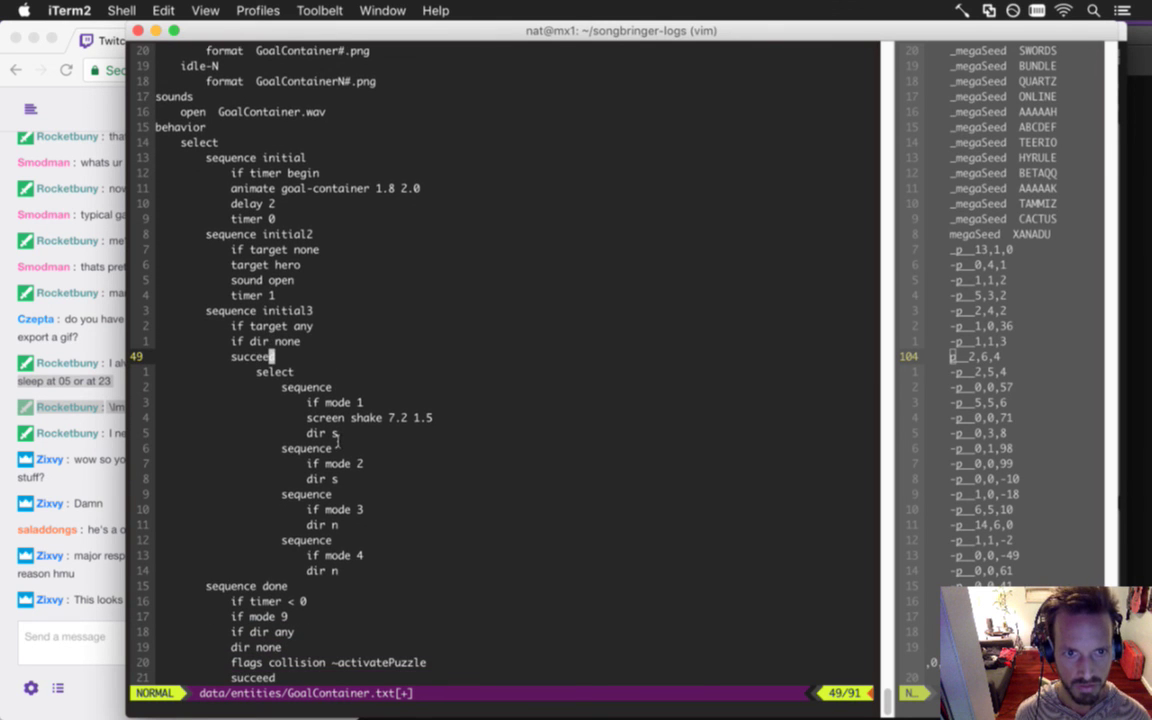
# Step: Try 'delay 3', 'timer 3' and 'if timer < 0' lines, then discard them
pyautogui.write('O')
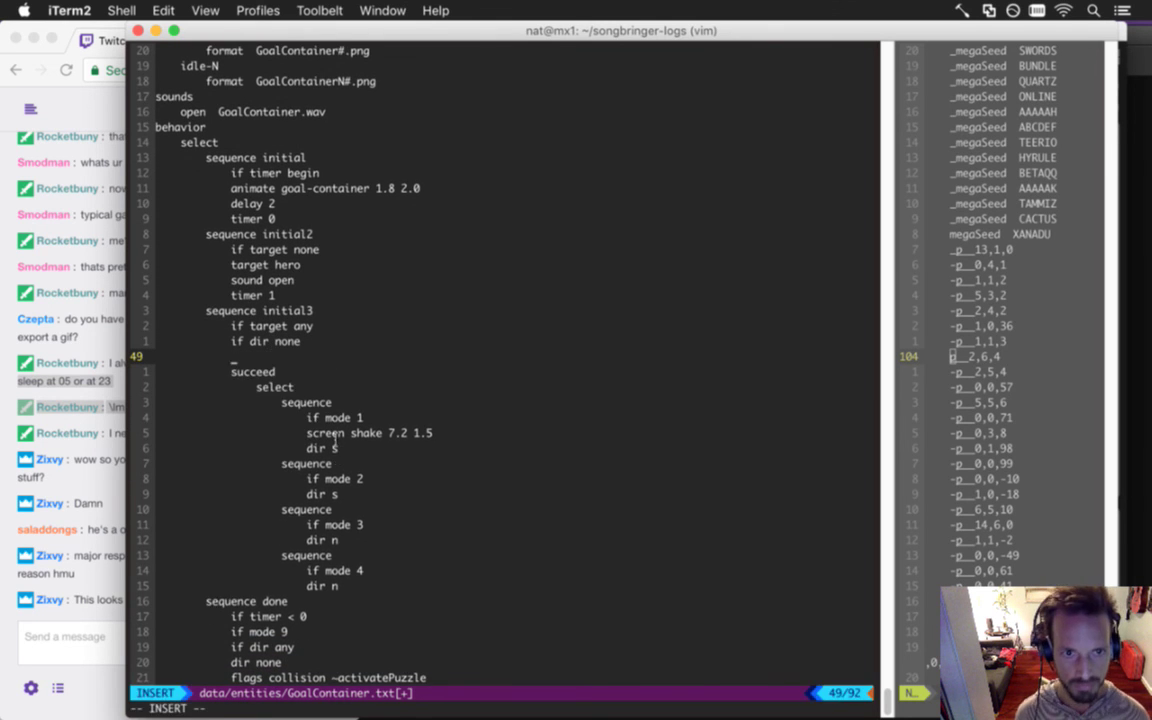
pyautogui.write('delay 3')
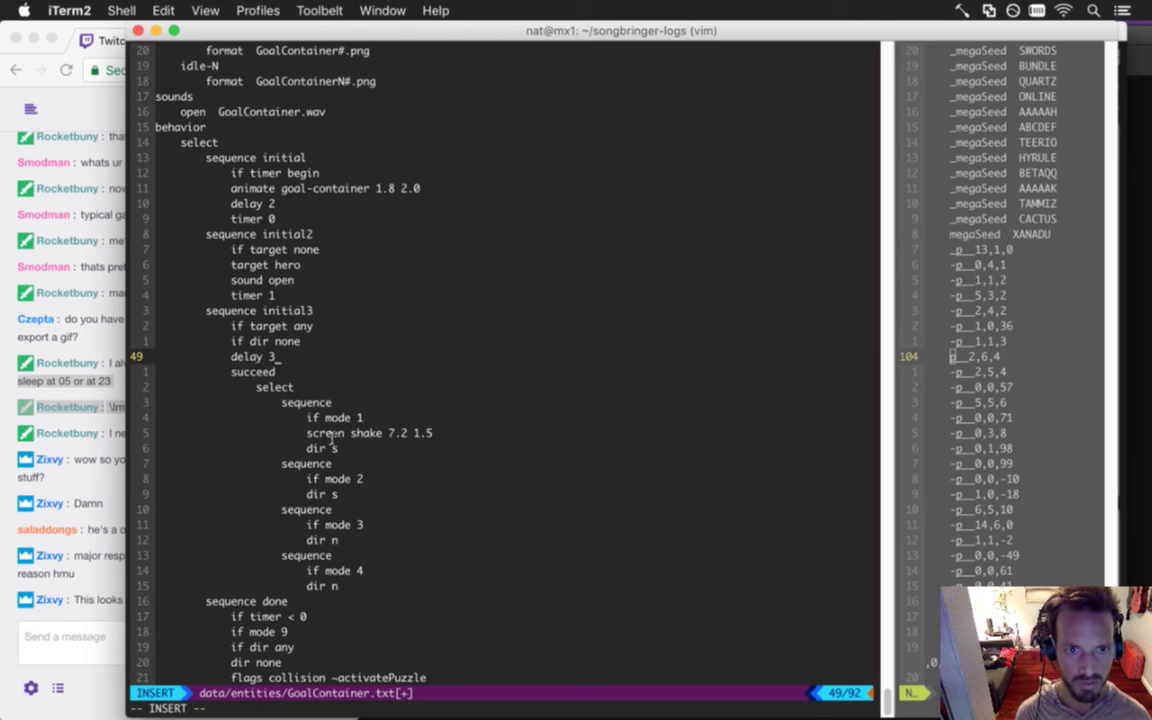
pyautogui.press('Escape')
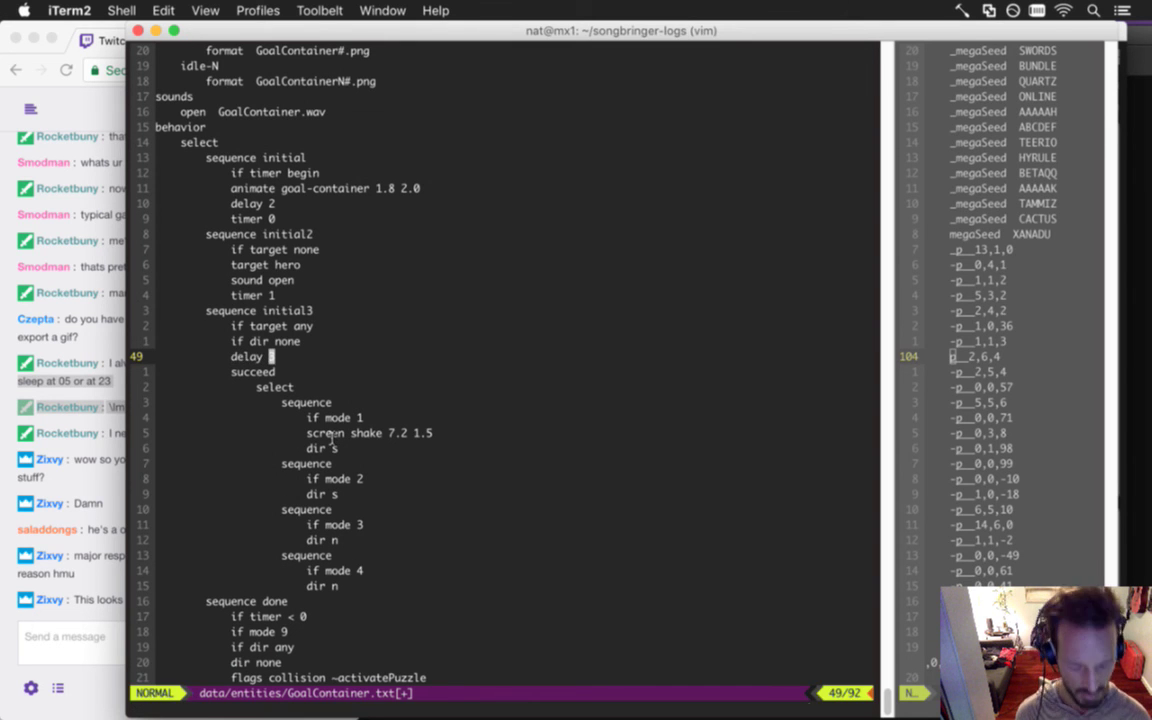
pyautogui.press('d')
pyautogui.press('d')
pyautogui.write('Otimer 3k')
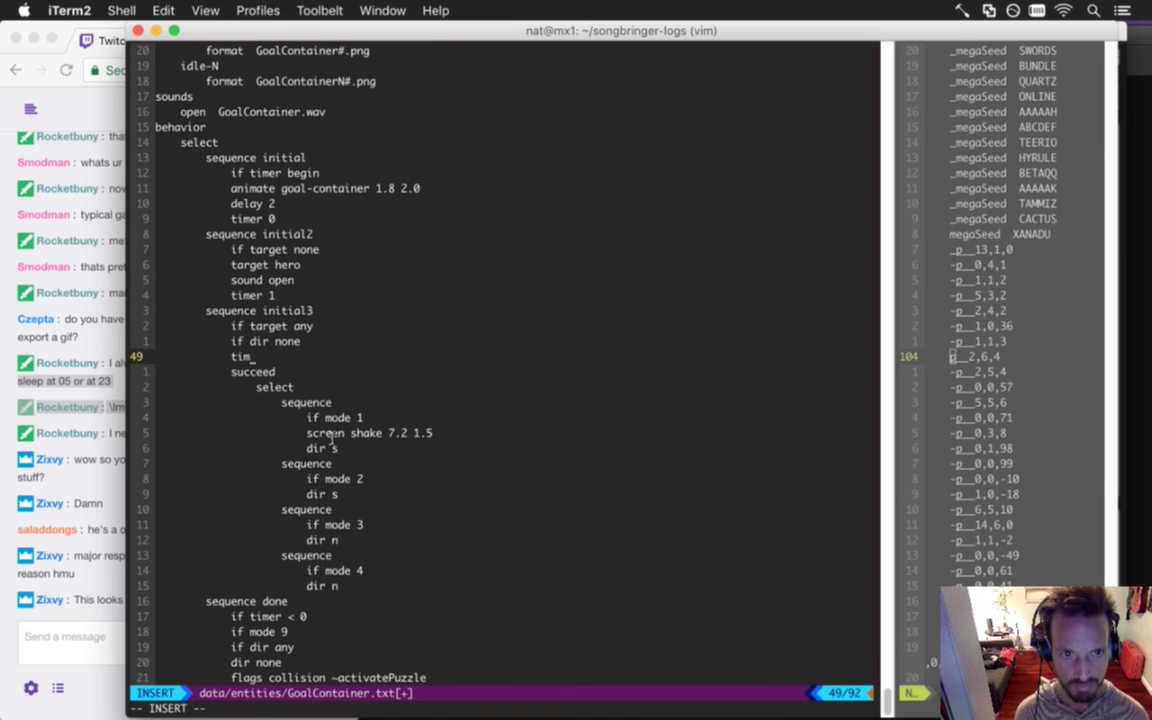
pyautogui.press('BackSpace')
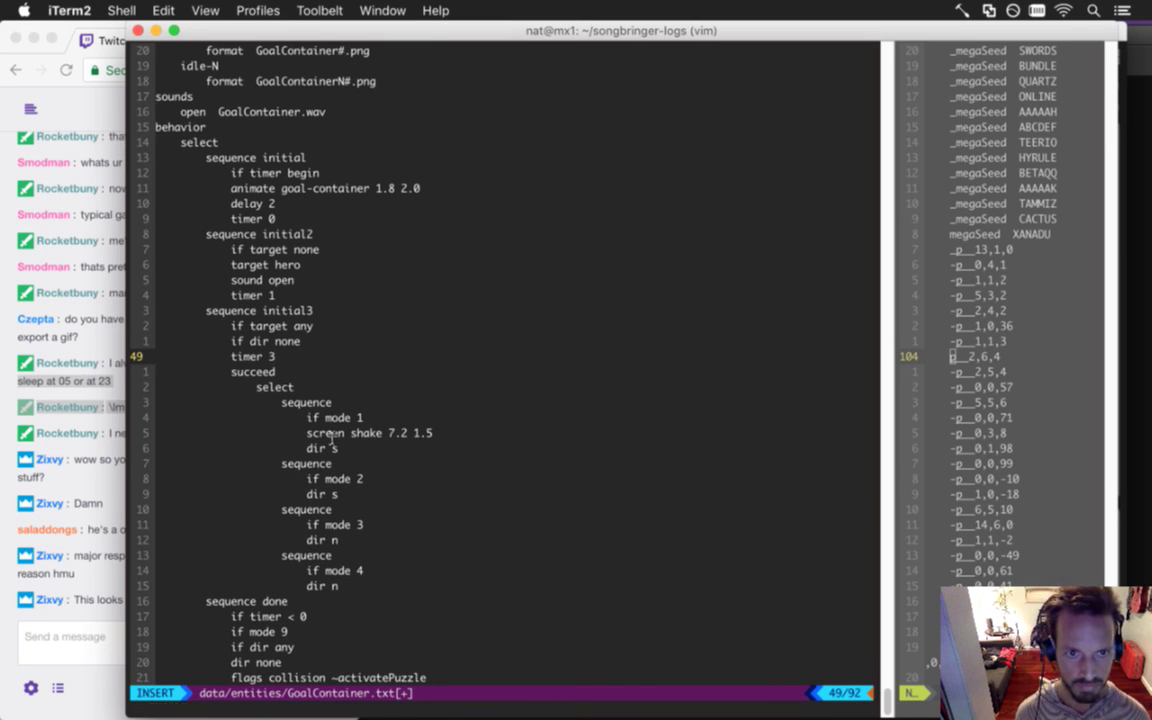
pyautogui.press('Escape')
pyautogui.press('k')
pyautogui.press('k')
pyautogui.write('Oif timer < 90')
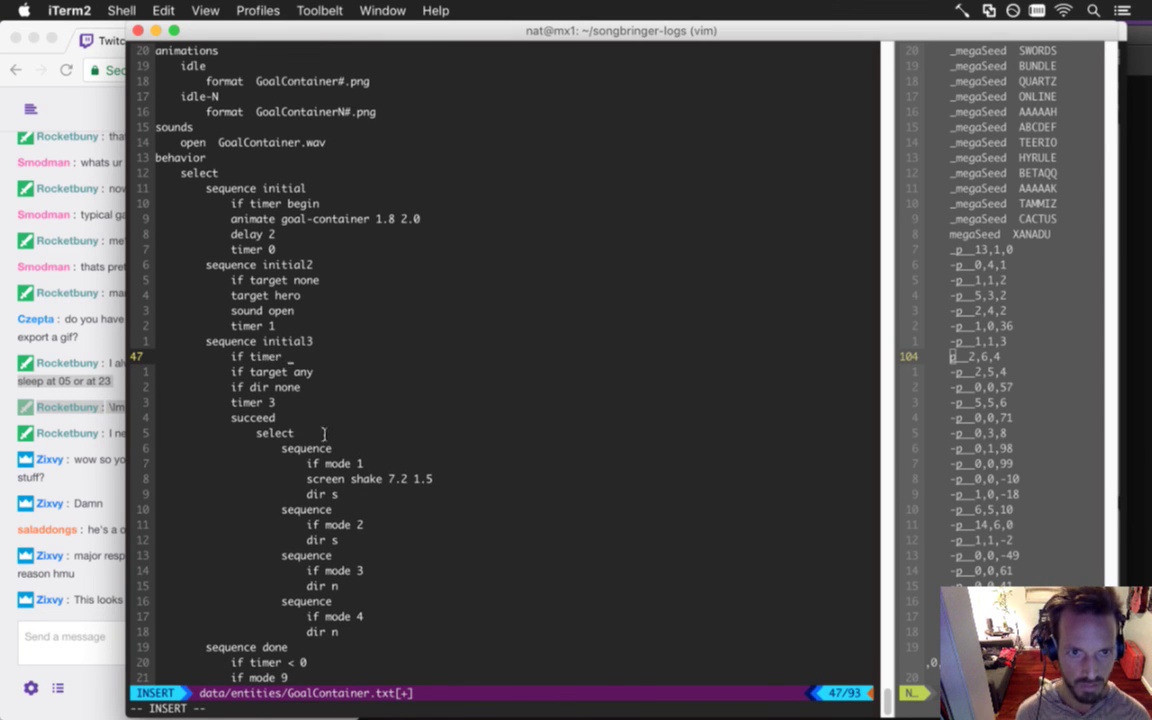
pyautogui.press('BackSpace')
pyautogui.press('BackSpace')
pyautogui.write('0')
pyautogui.press('d')
pyautogui.press('d')
# Step: Replace the timer 1 line with 'delay 1' and save GoalContainer.txt
pyautogui.press('k')
pyautogui.press('k')
pyautogui.press('d')
pyautogui.press('d')
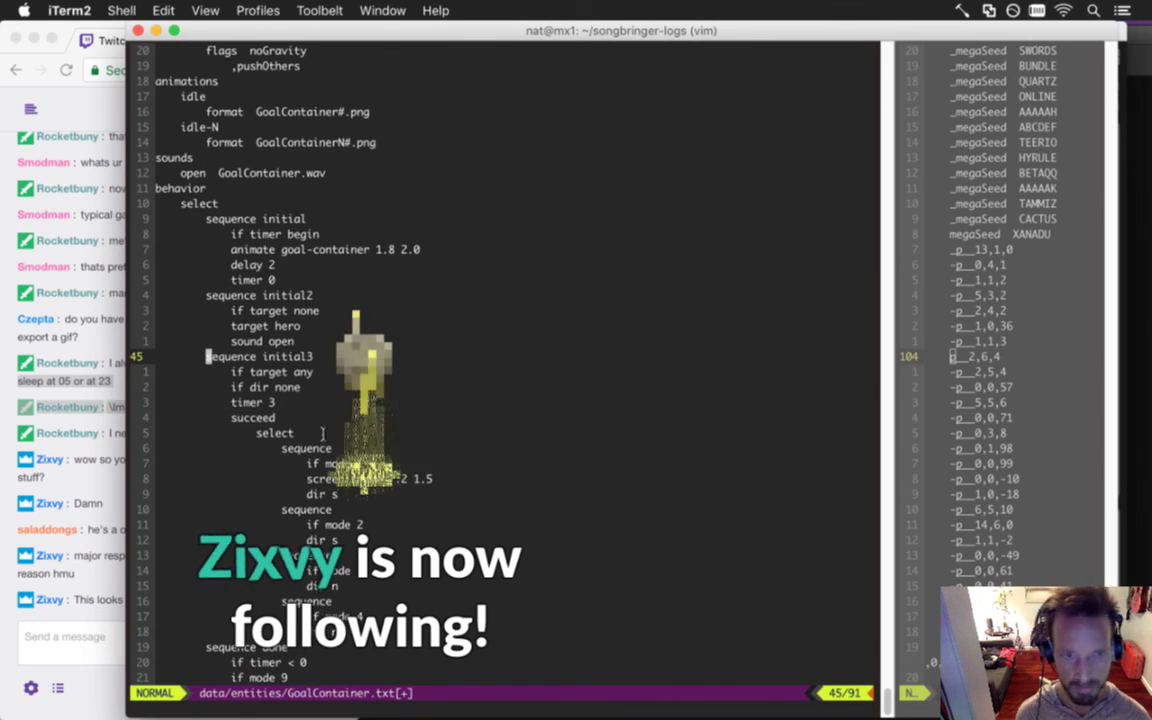
pyautogui.write('Od')
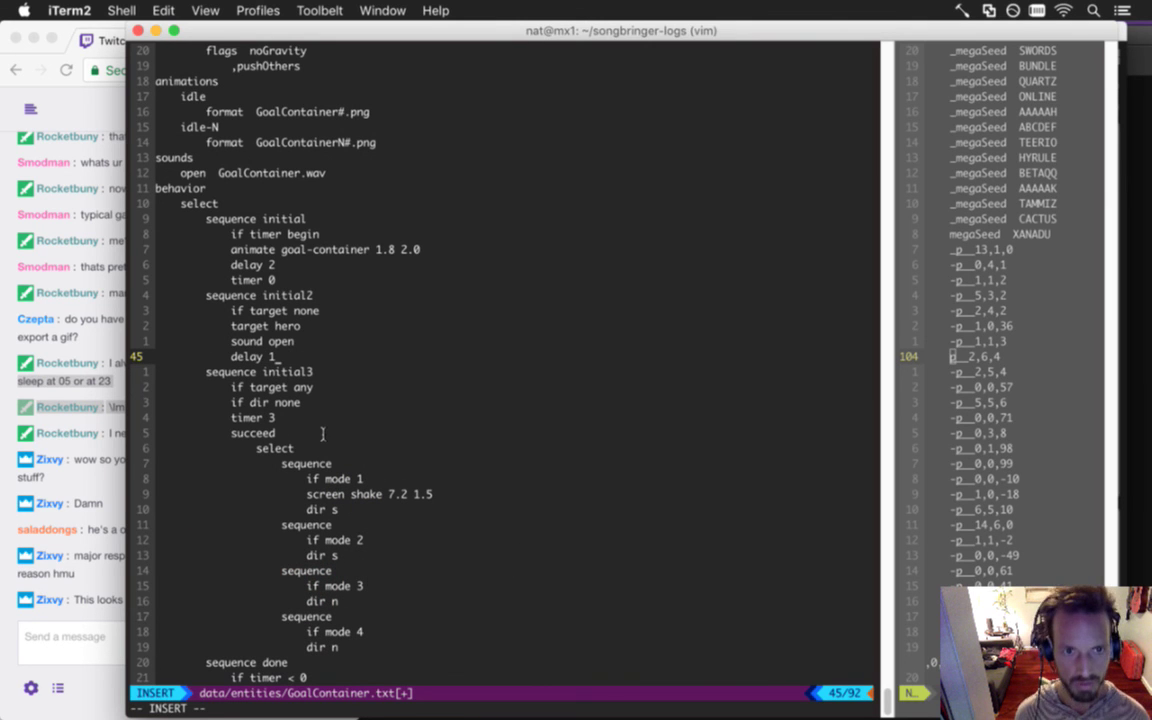
pyautogui.write('elay 1')
pyautogui.press('Escape')
pyautogui.write(':w')
pyautogui.press('Return')
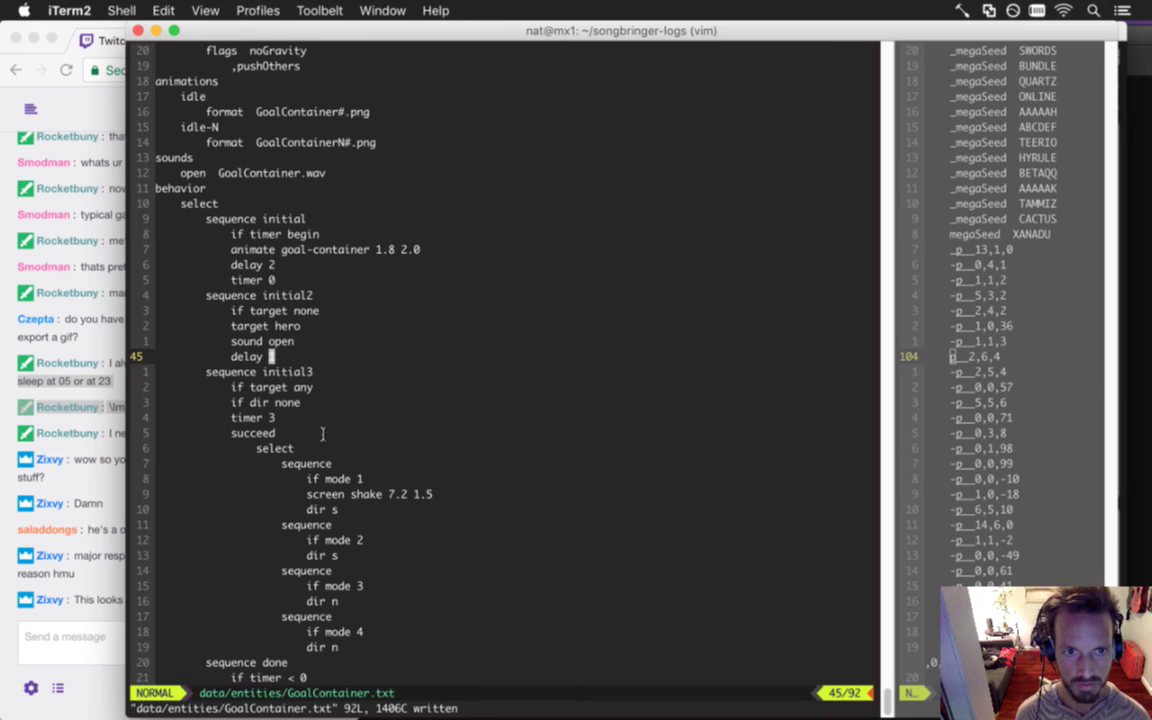
# Step: Run the Songbringer build from the terminal after glancing at chat
pyautogui.click(88, 565)
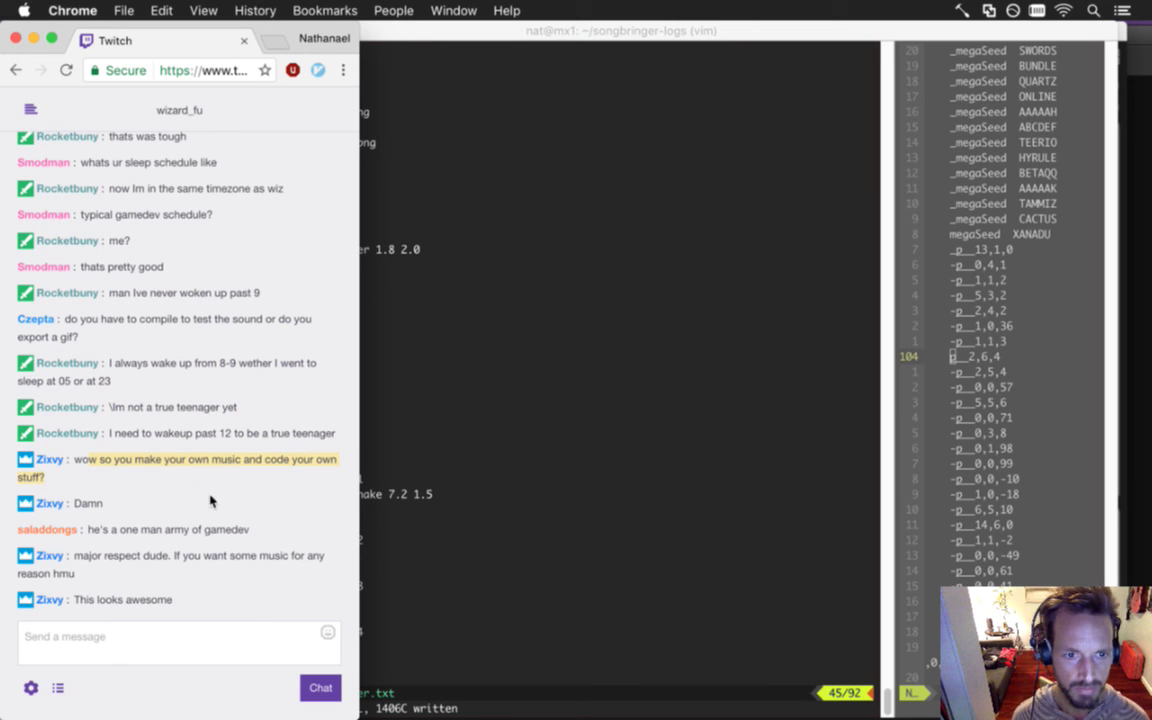
pyautogui.click(412, 488)
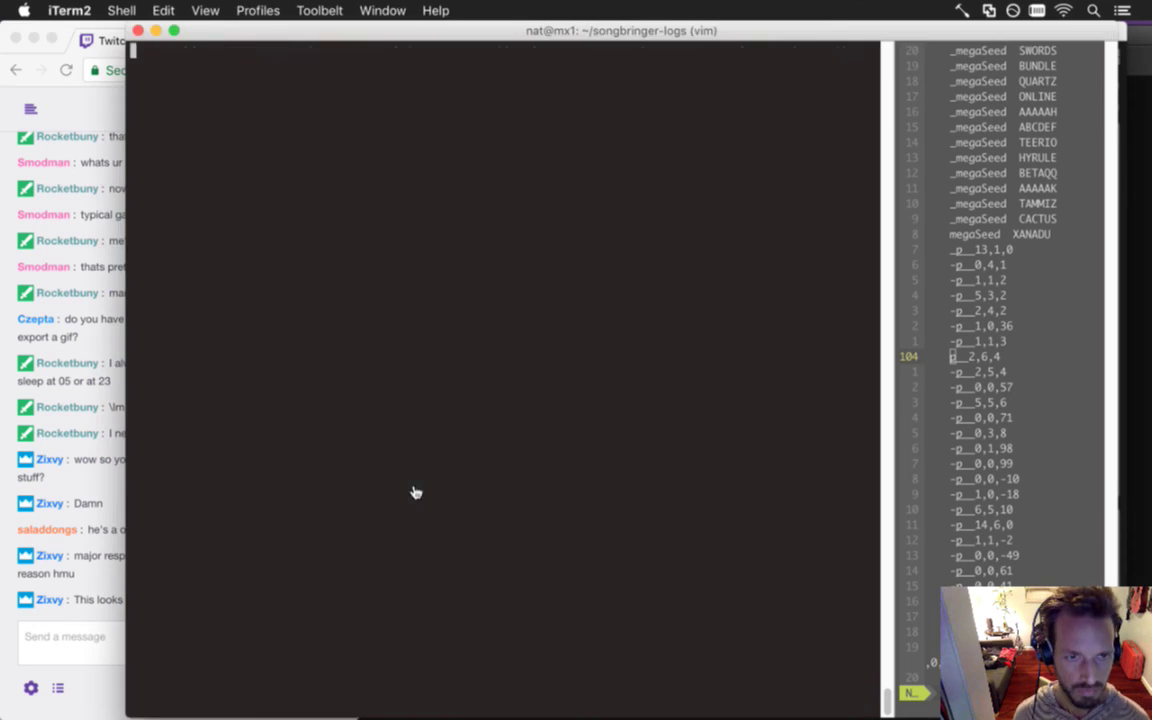
pyautogui.press('F5')
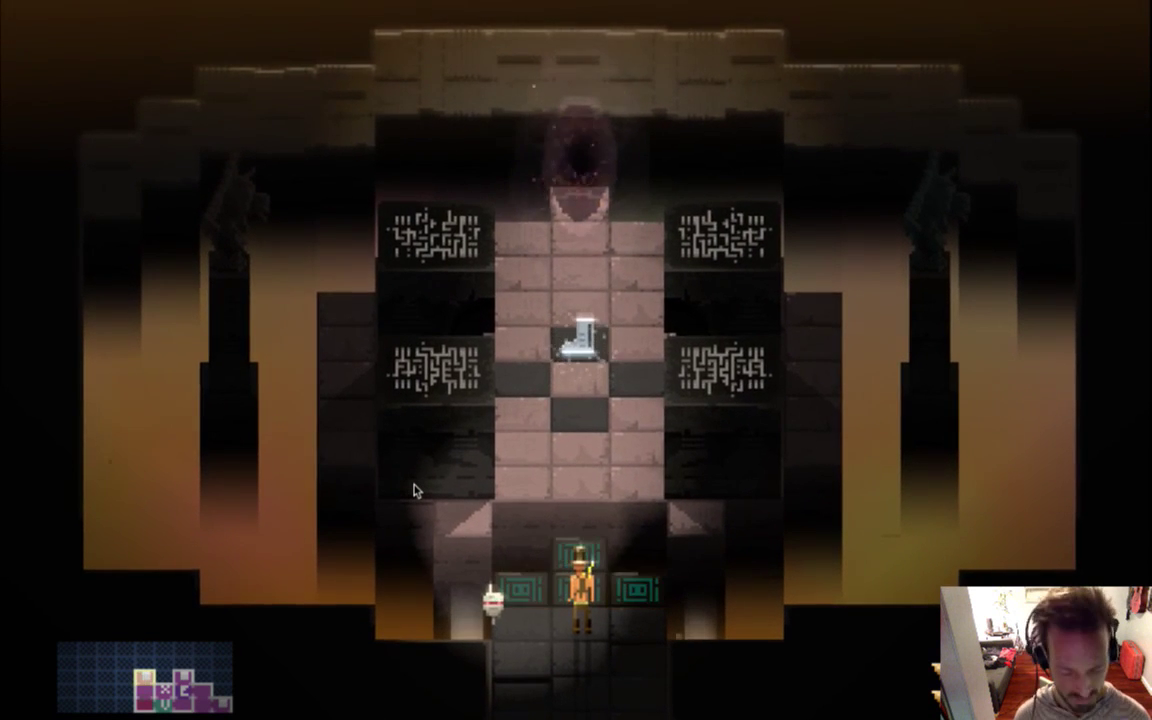
# Step: Save & Quit, reload the XANADU slot to watch the container open, then exit the game
pyautogui.press('Escape')
pyautogui.press('Down')
pyautogui.press('Return')
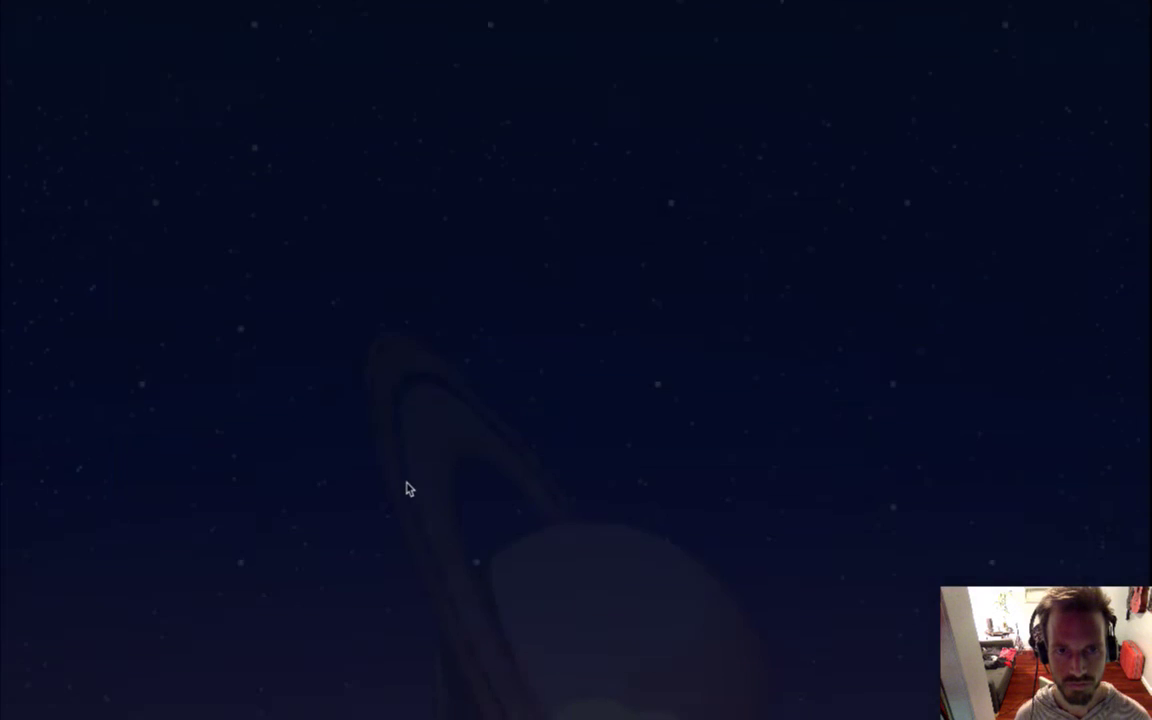
pyautogui.press('Return')
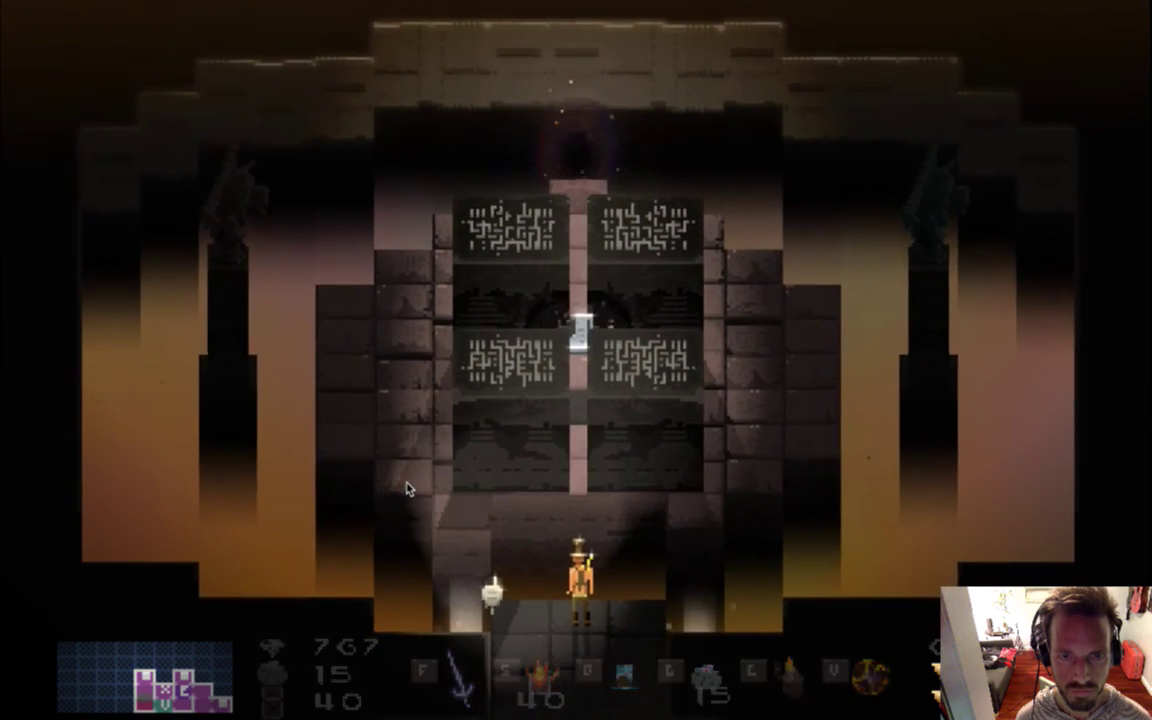
pyautogui.press('Escape')
# Step: Return to GoalContainer.txt, then switch to Live and close the Massive window
pyautogui.press('Return')
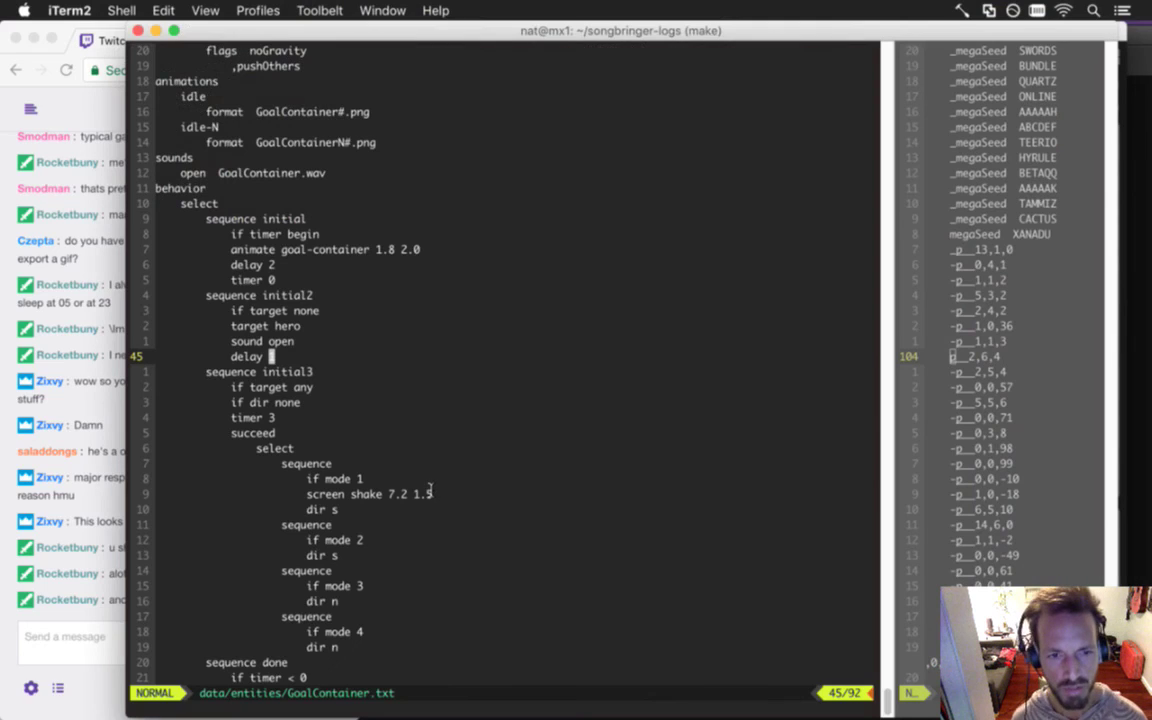
pyautogui.scroll(-1, 421, 486)
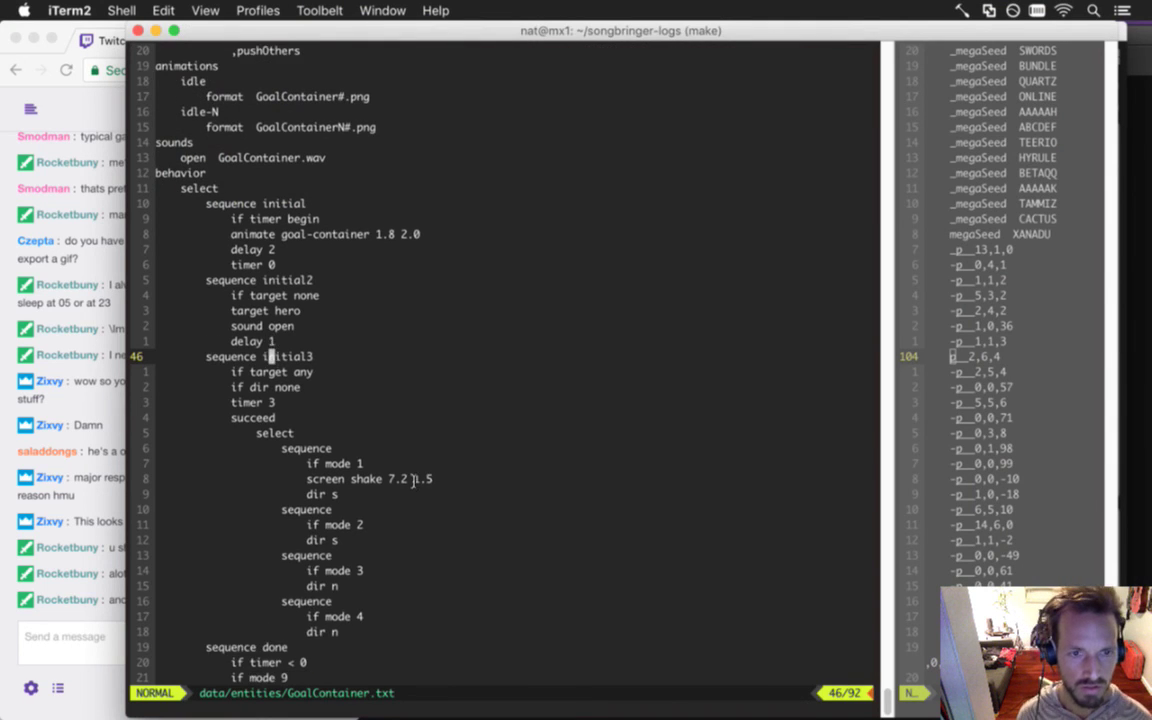
pyautogui.scroll(1, 414, 484)
pyautogui.press('super+Tab')
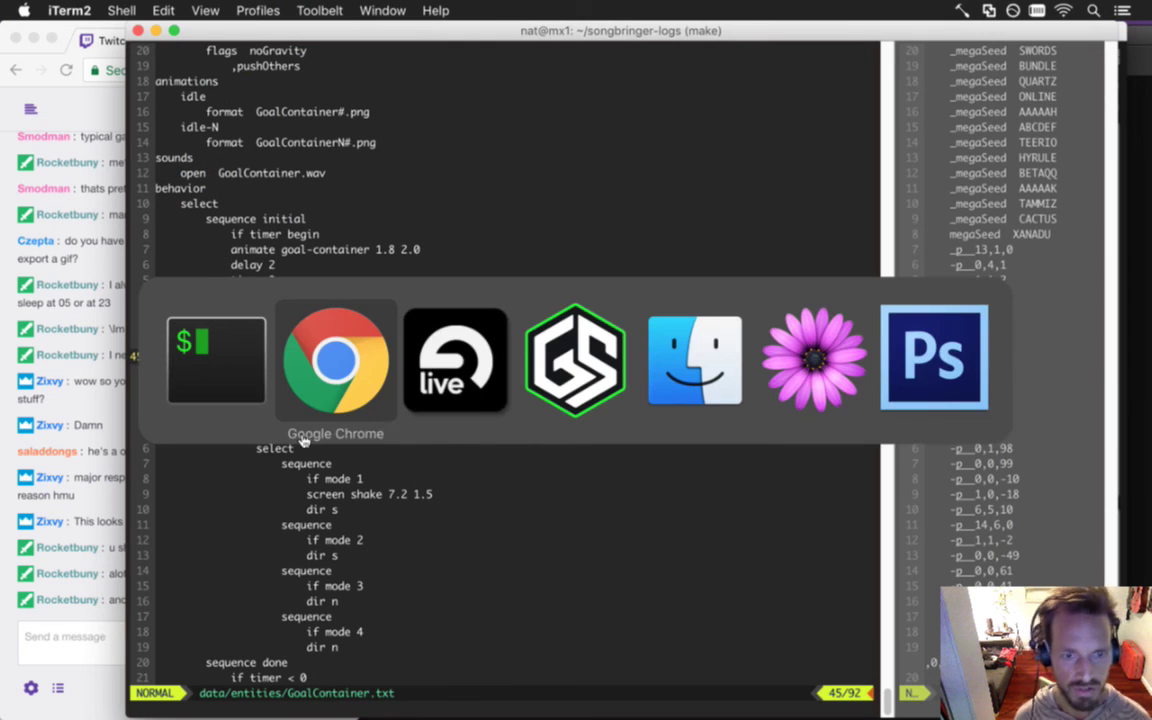
pyautogui.click(403, 405)
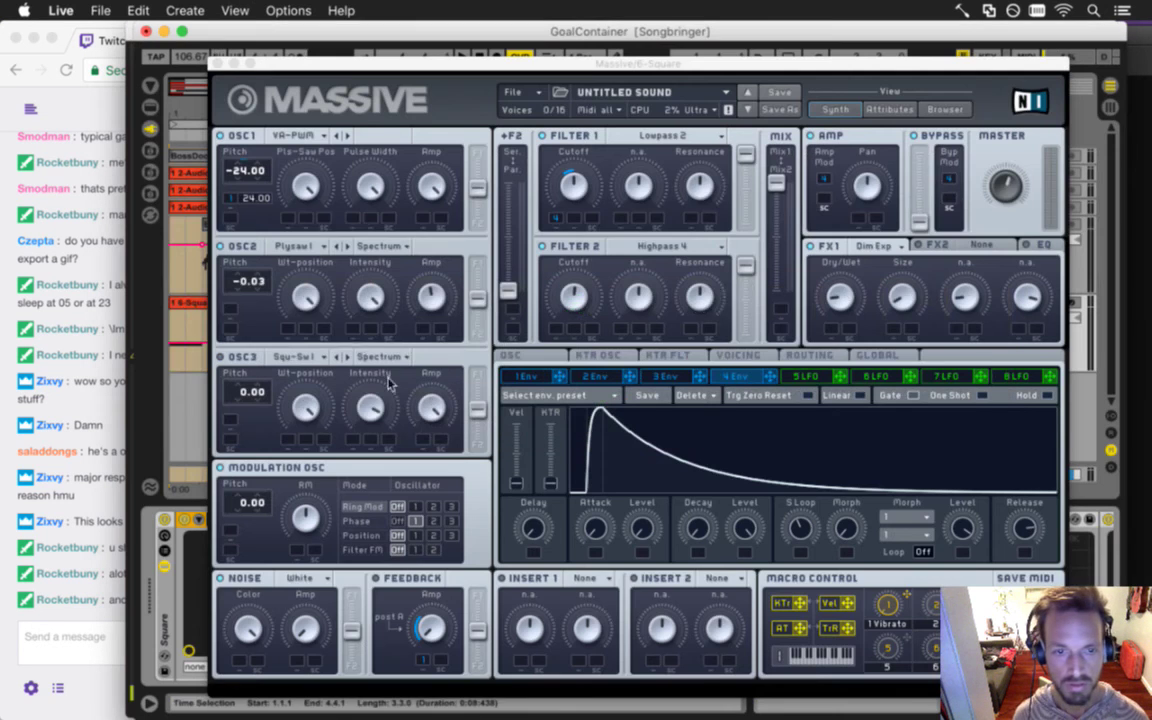
pyautogui.click(199, 57)
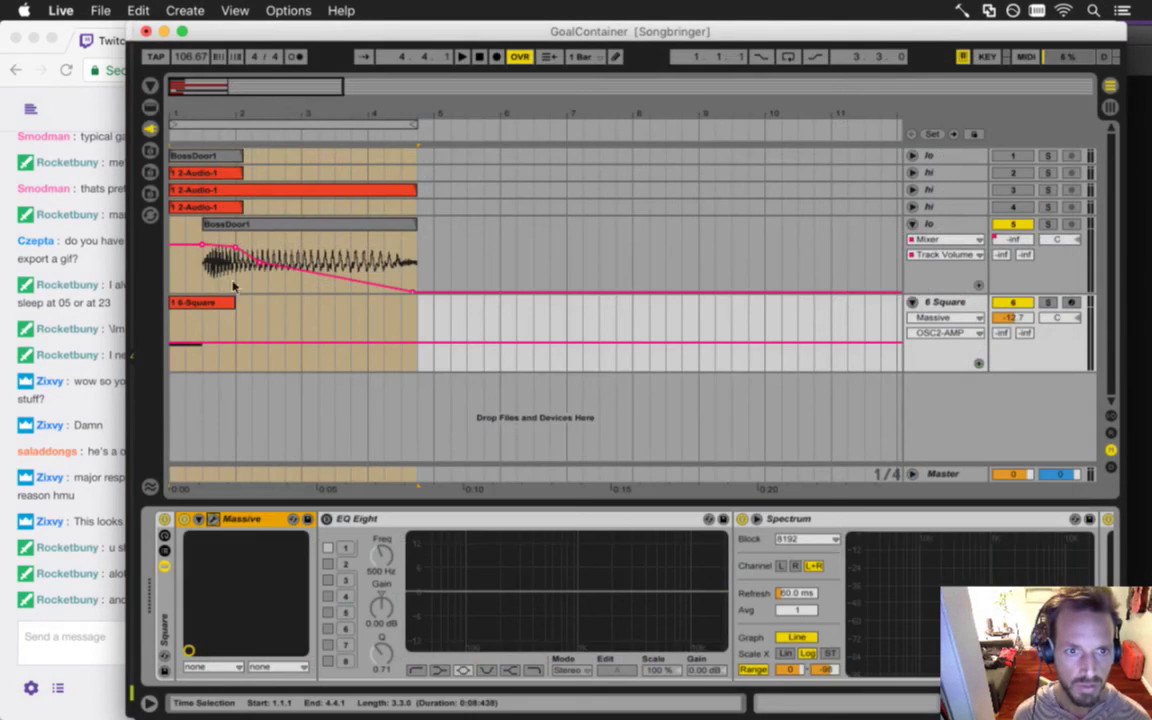
# Step: Zoom to bar 1, play from 1.1.1, and mark BossDoor1's start at 1.3.1
pyautogui.moveTo(171, 120); pyautogui.dragTo(172, 260)
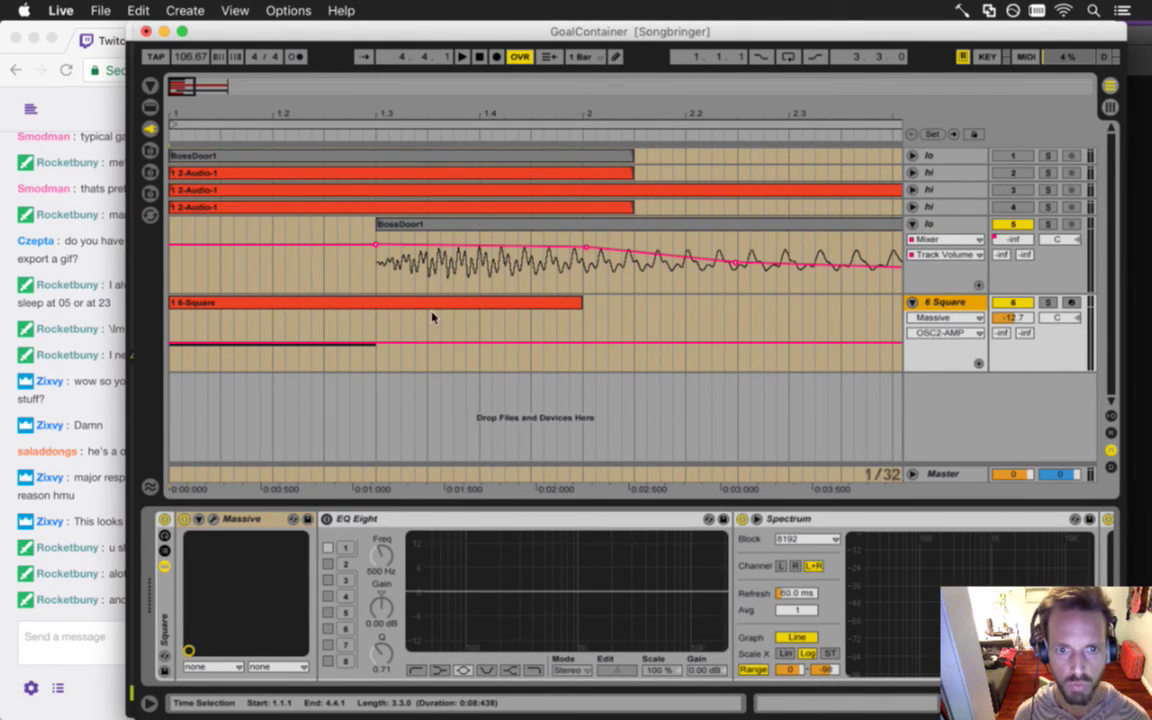
pyautogui.click(174, 328)
pyautogui.press('space')
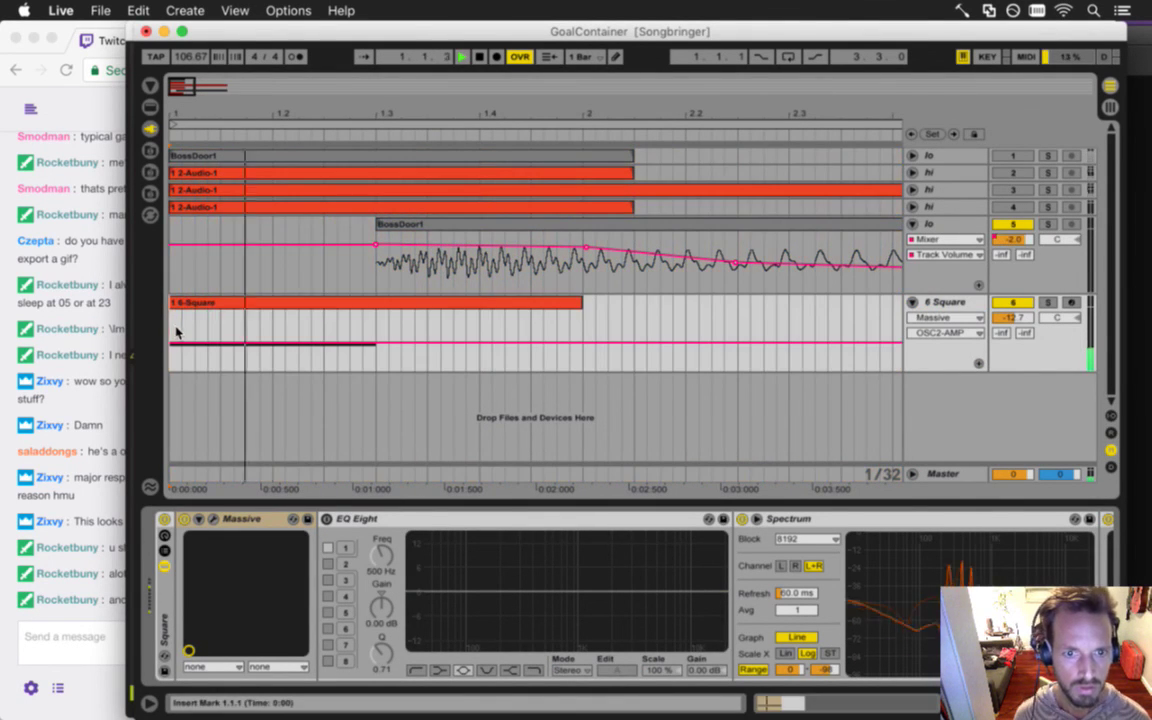
pyautogui.press('space')
pyautogui.click(380, 362)
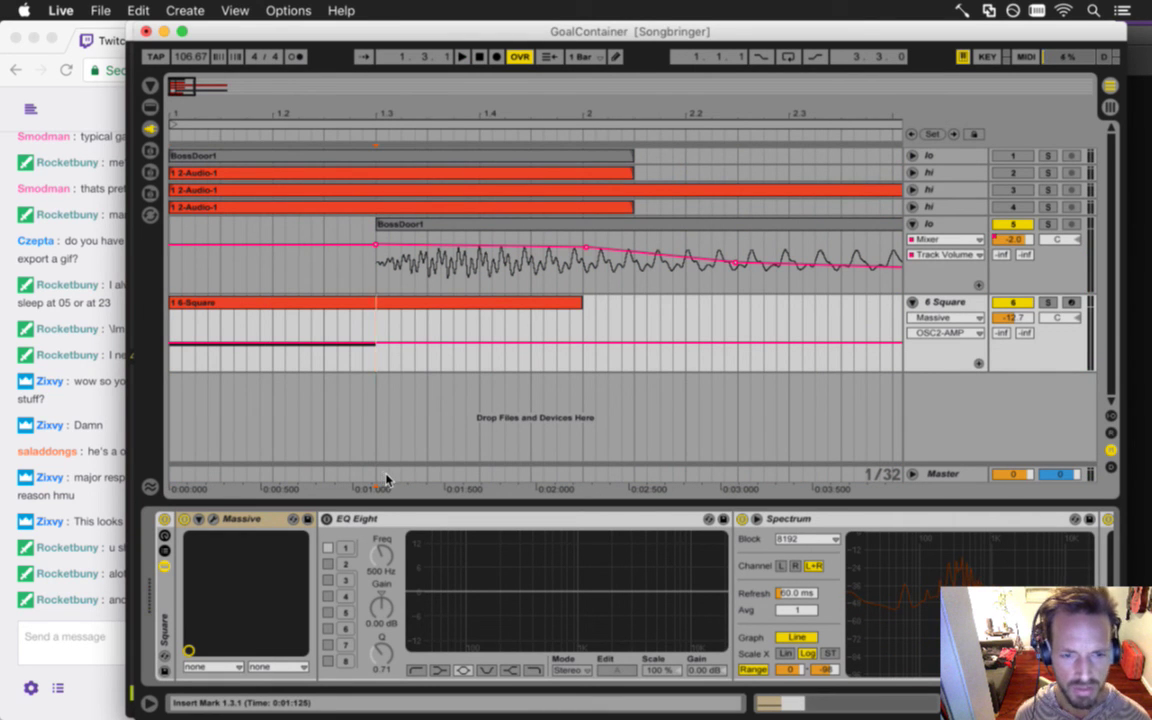
pyautogui.press('super+Tab')
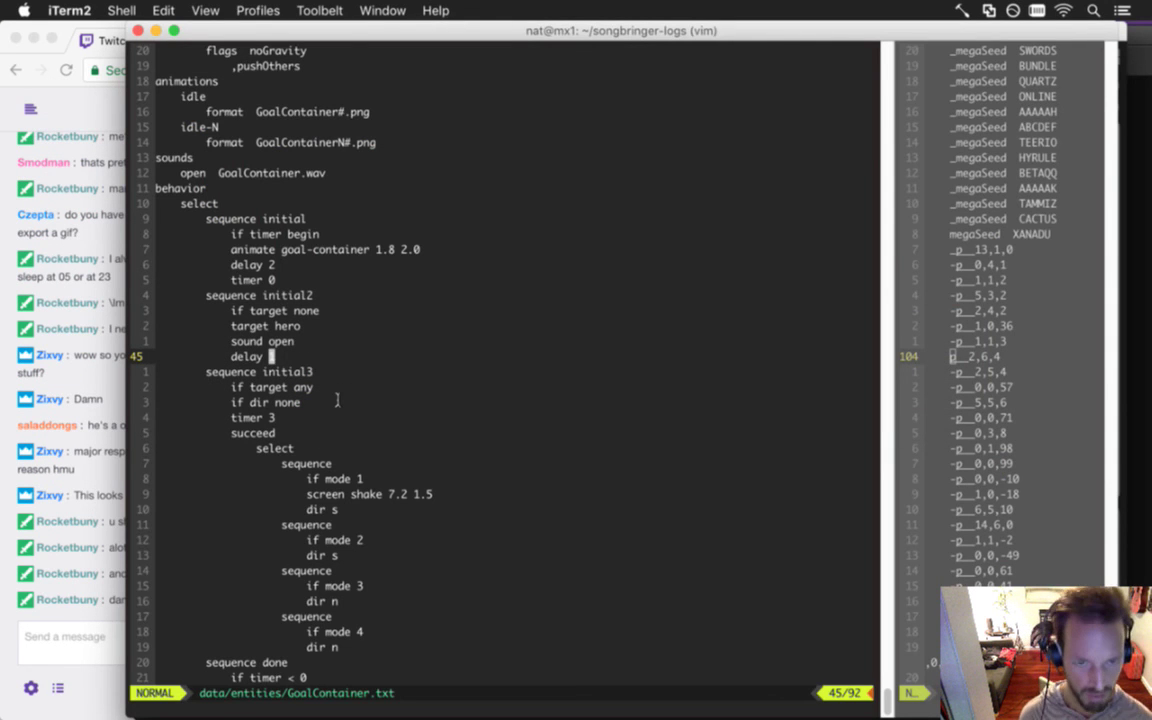
# Step: Set initial2's delay after sound open to 1.125 and save GoalContainer.txt
pyautogui.write('i1.125')
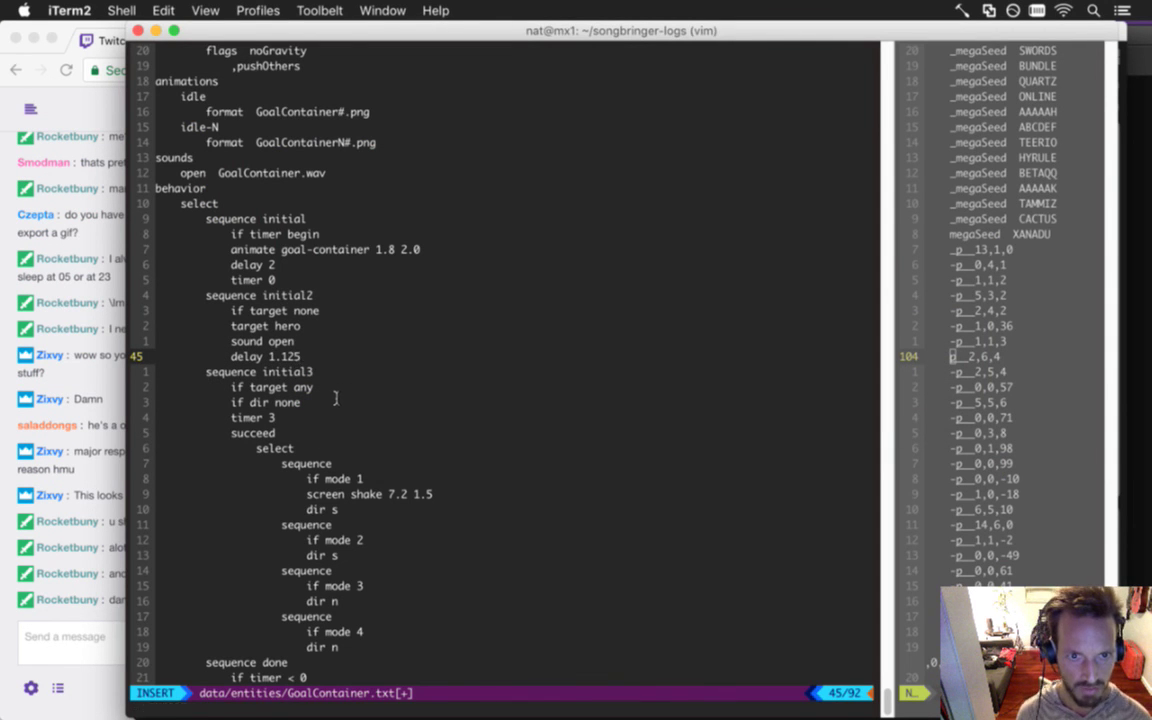
pyautogui.press('Escape')
pyautogui.write(':w')
pyautogui.press('Return')
# Step: Rebuild Songbringer, read the recent Twitch chat, and quit the game after watching the doors open
pyautogui.hotkey('ctrl', 'b')
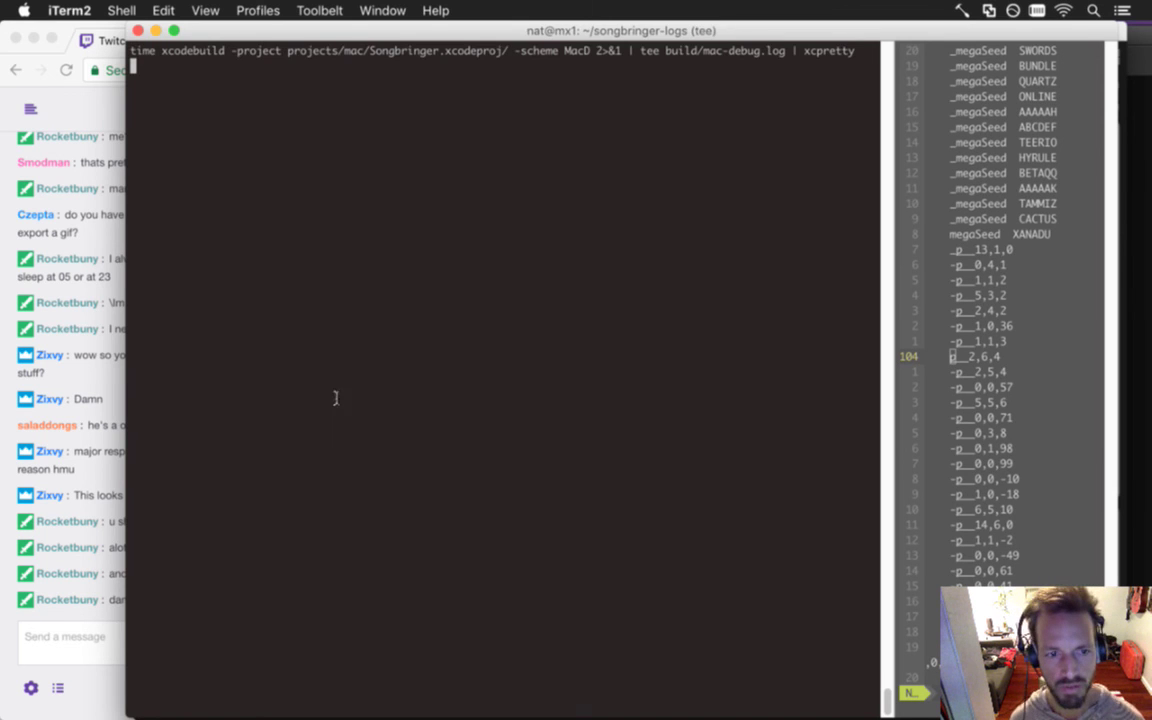
pyautogui.click(85, 615)
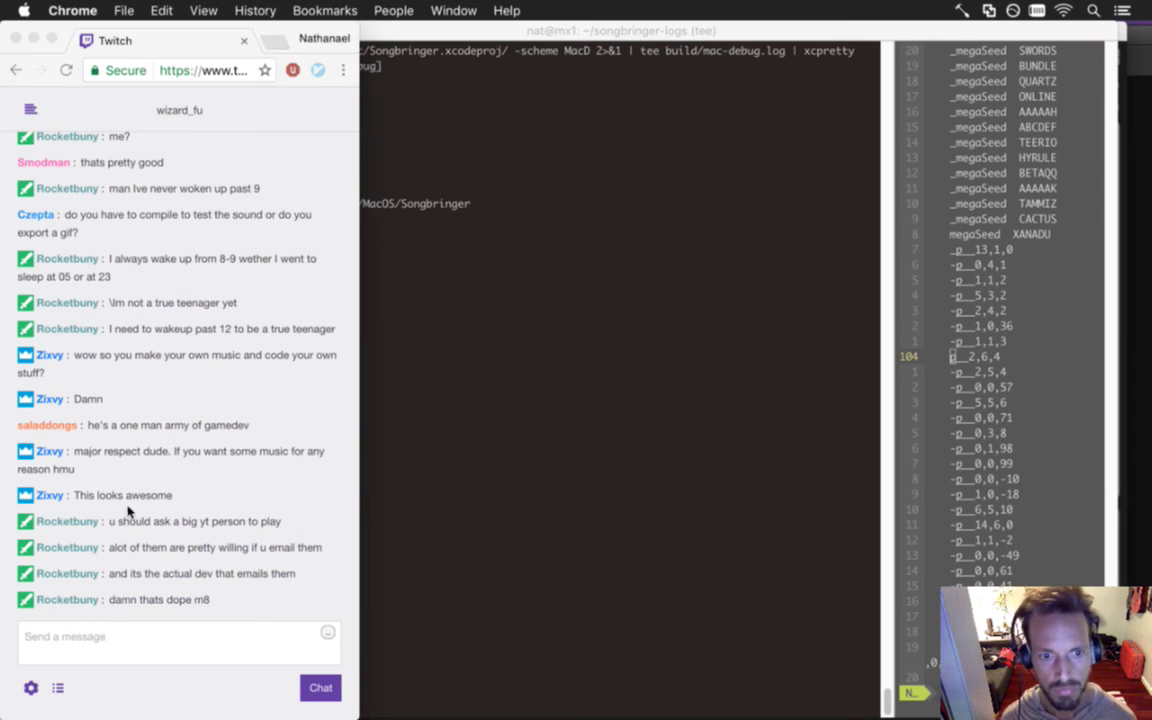
pyautogui.moveTo(133, 522); pyautogui.dragTo(227, 601)
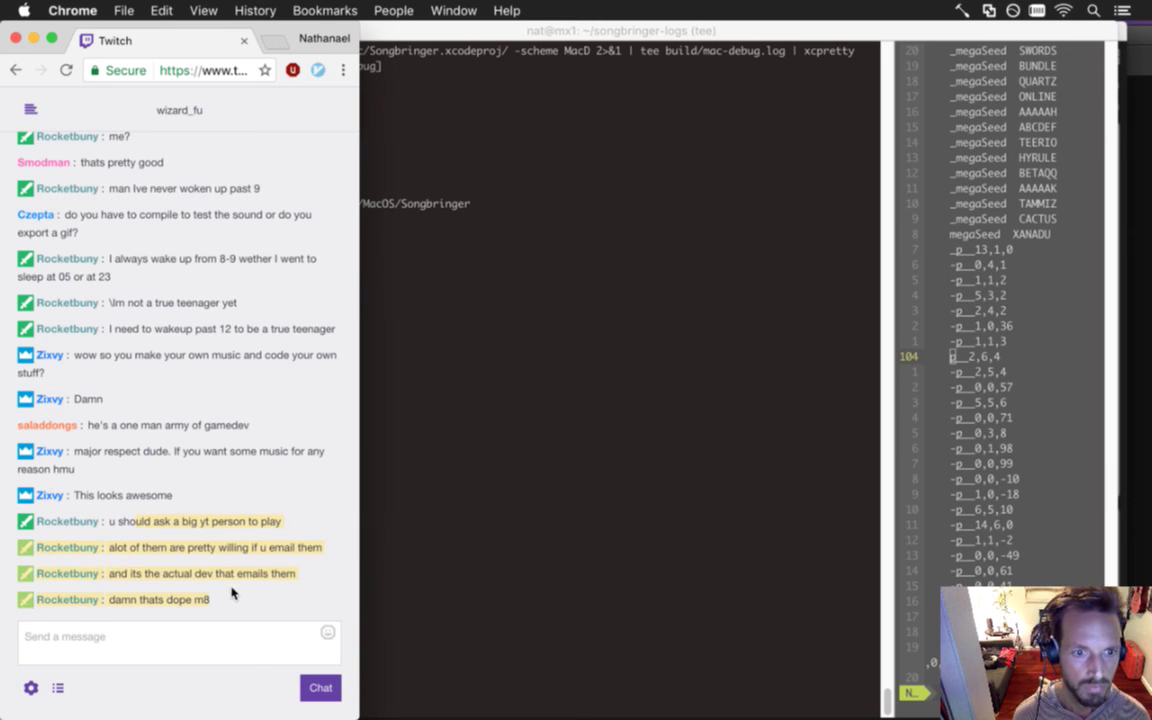
pyautogui.moveTo(121, 525); pyautogui.dragTo(275, 580)
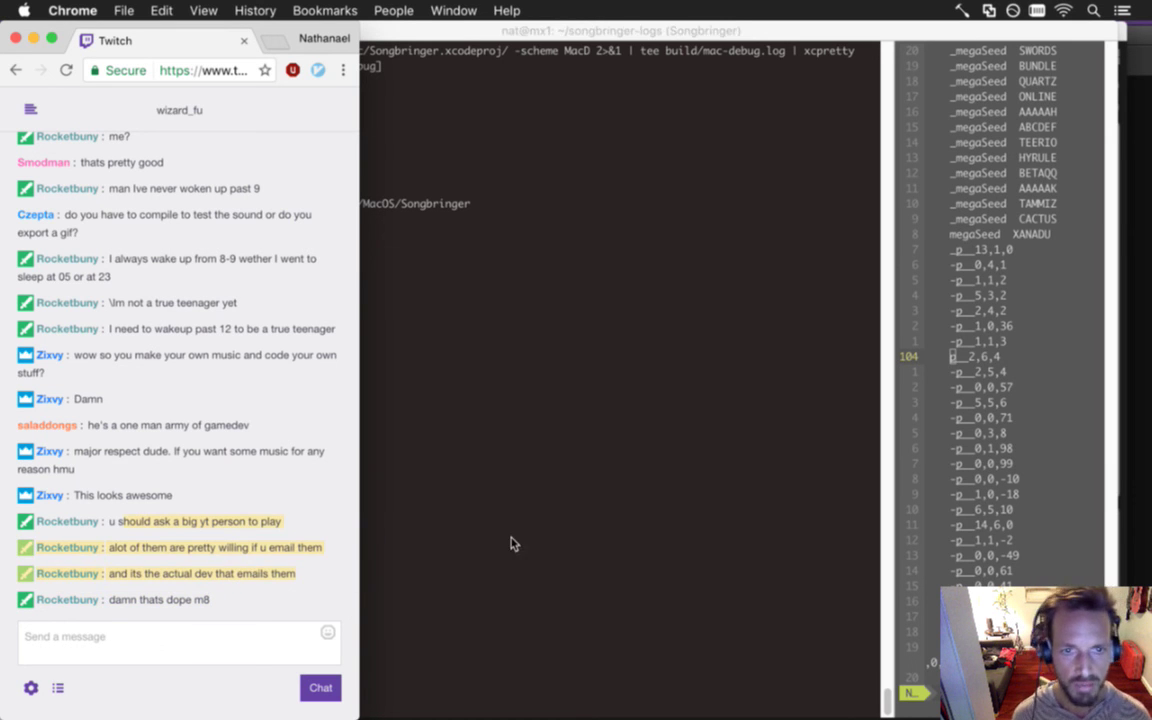
pyautogui.press('super+h')
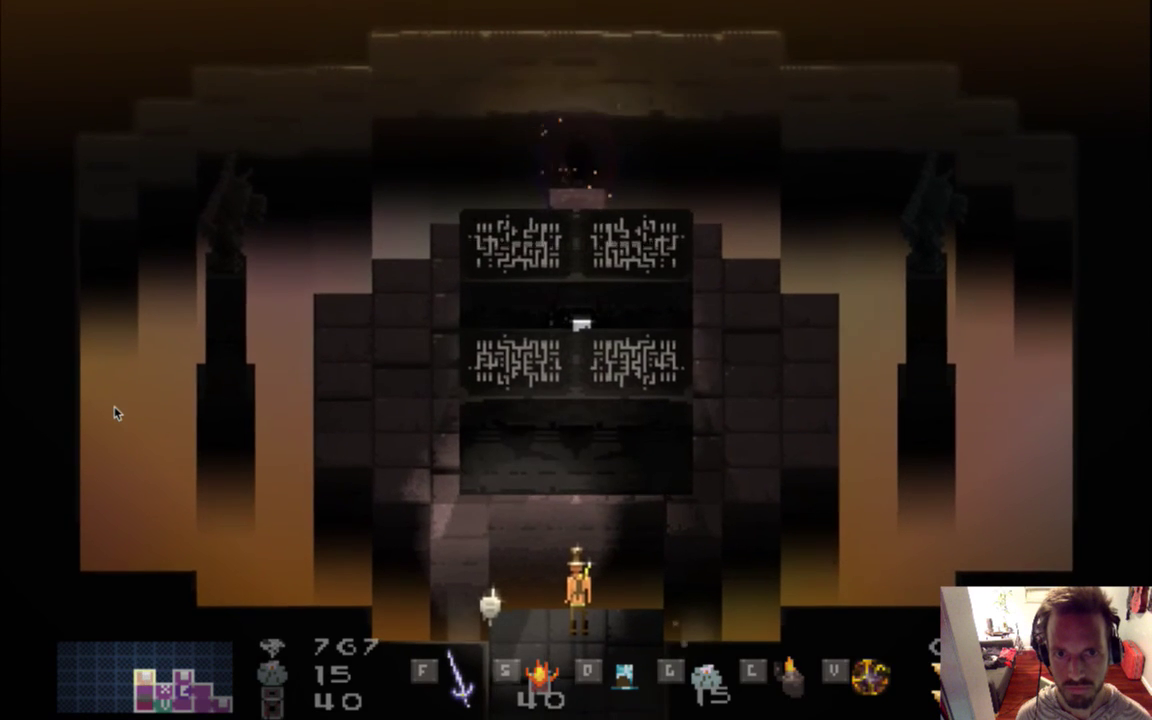
pyautogui.press('super+q')
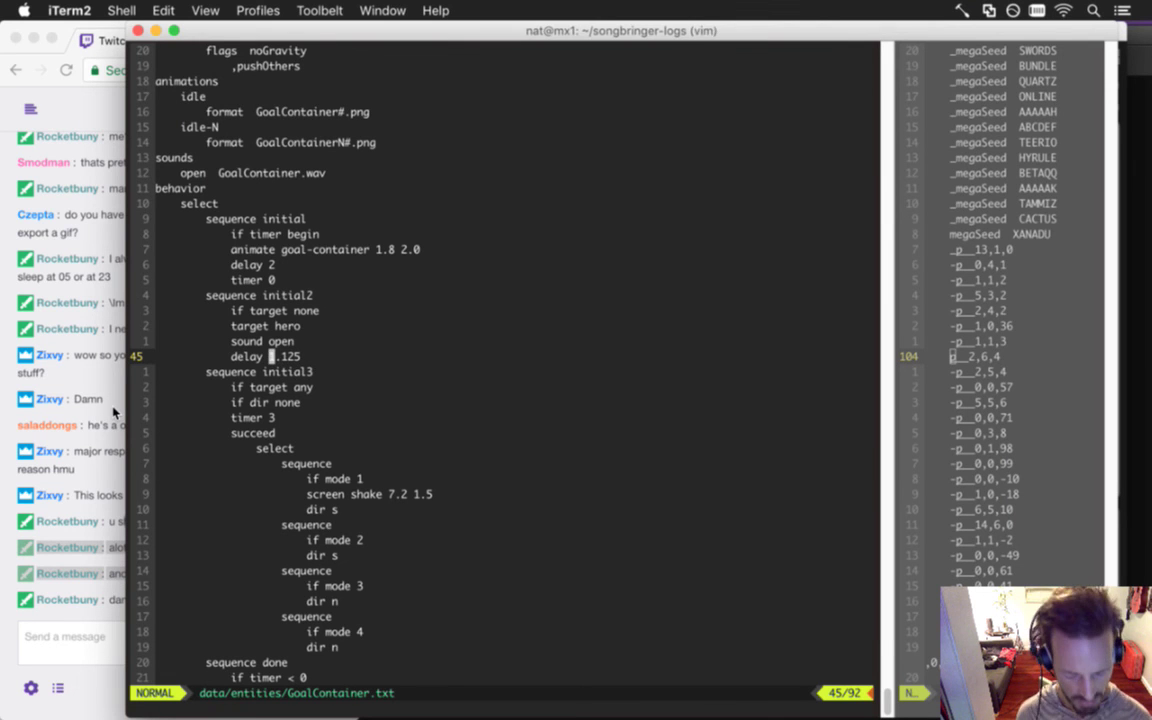
# Step: Change the delay to 0.125 and rebuild the game to test it
pyautogui.press('r')
pyautogui.press('1')
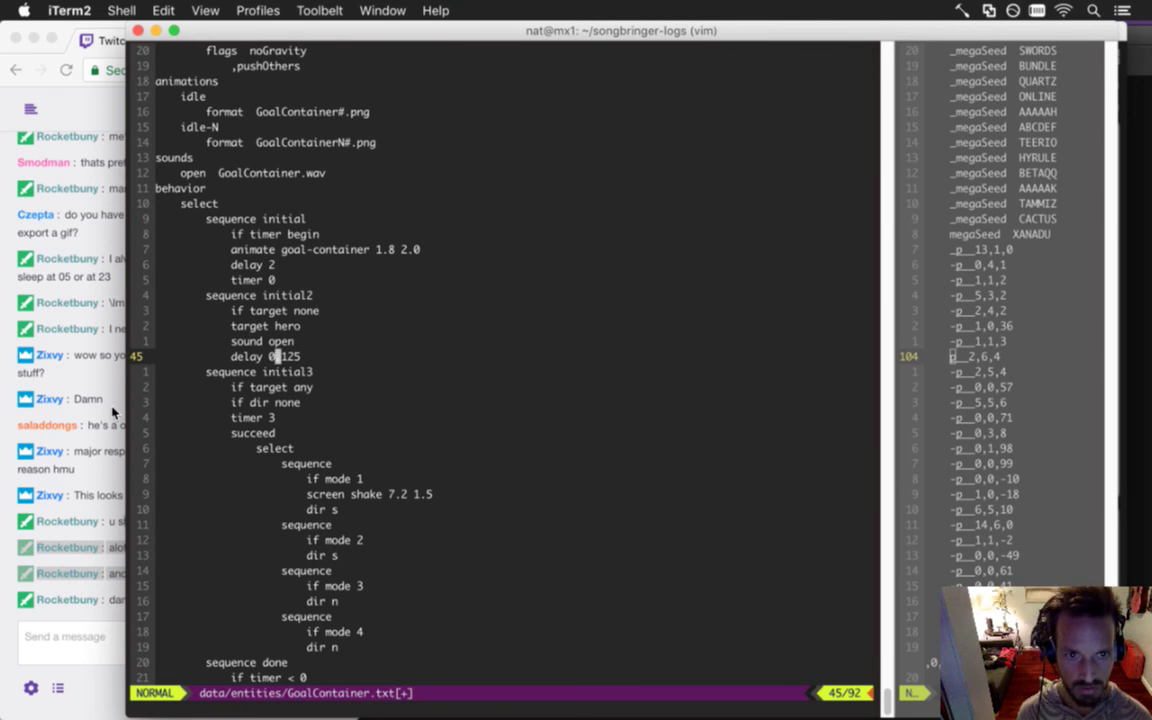
pyautogui.press('l')
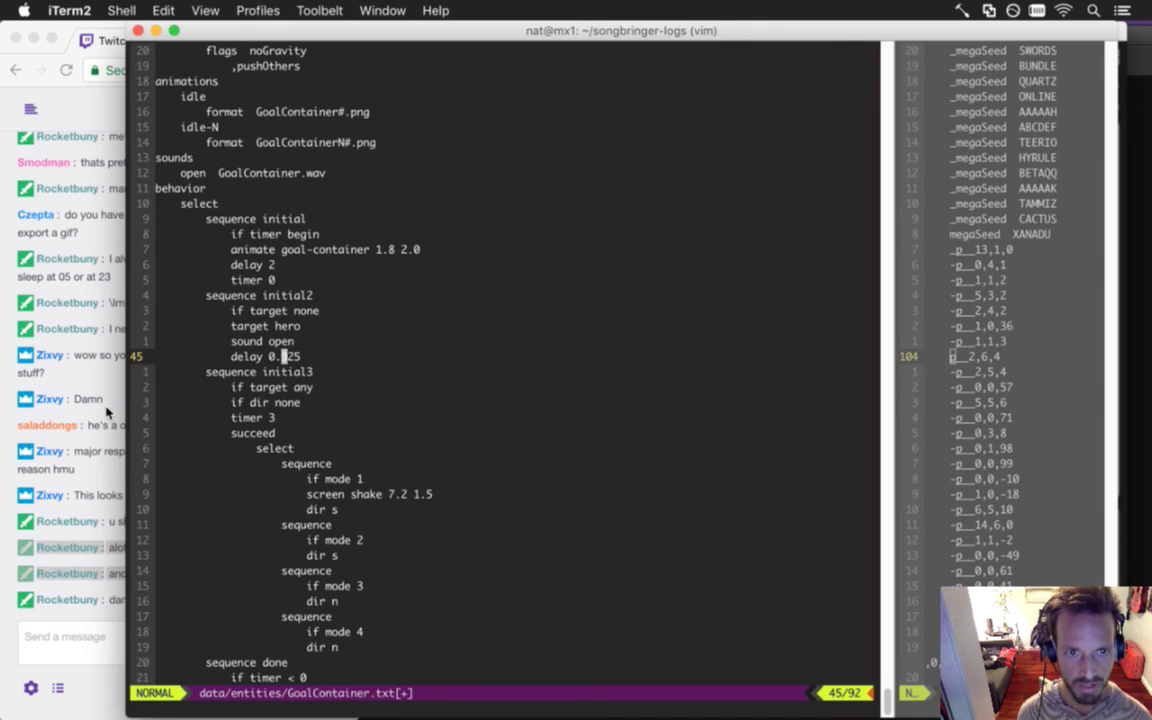
pyautogui.press('F5')
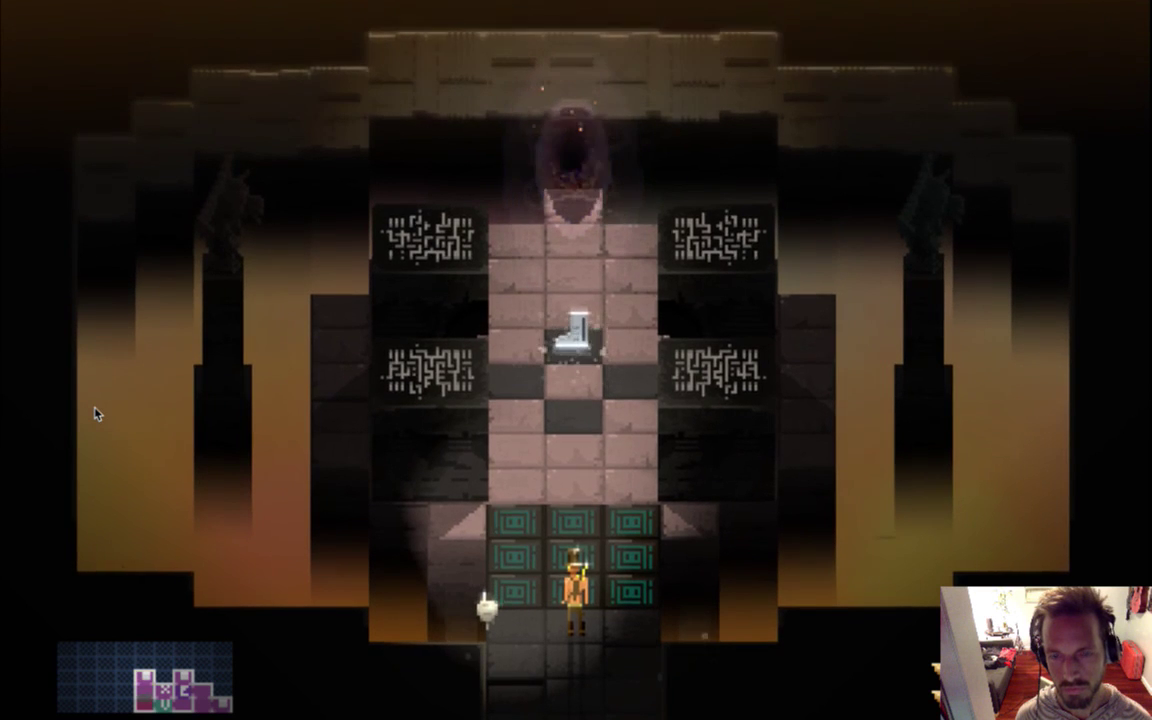
pyautogui.press('super+tab')
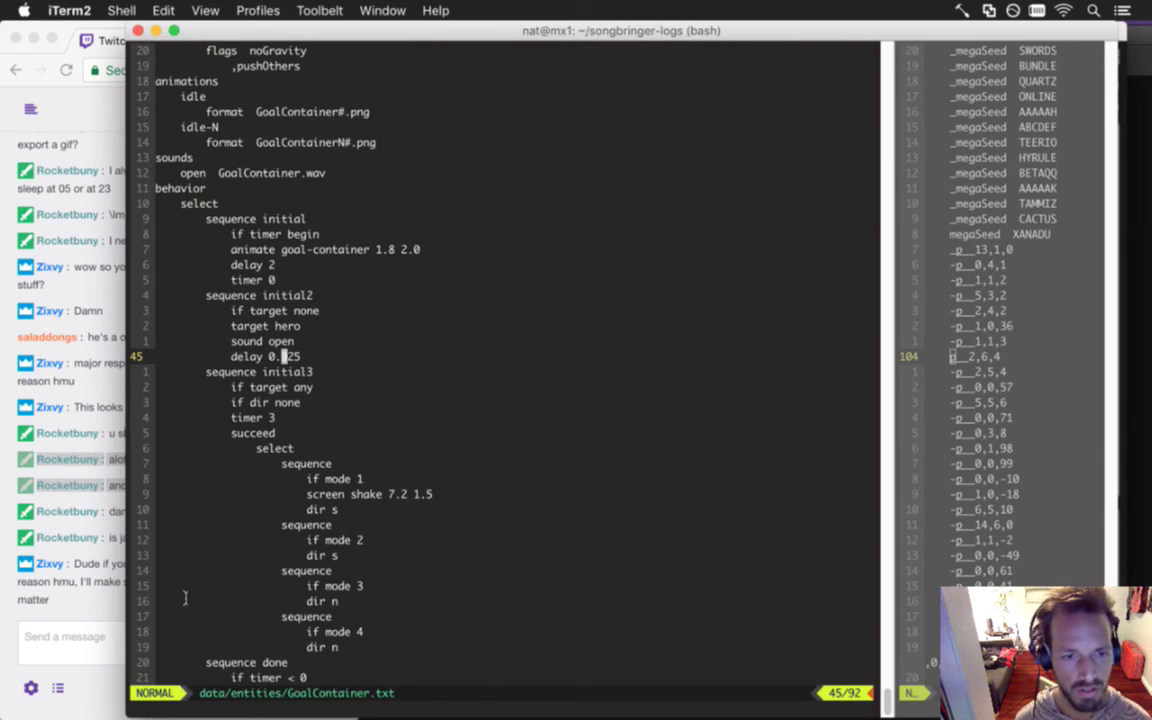
# Step: Select the viewer's latest Twitch chat message offering background music
pyautogui.click(86, 590)
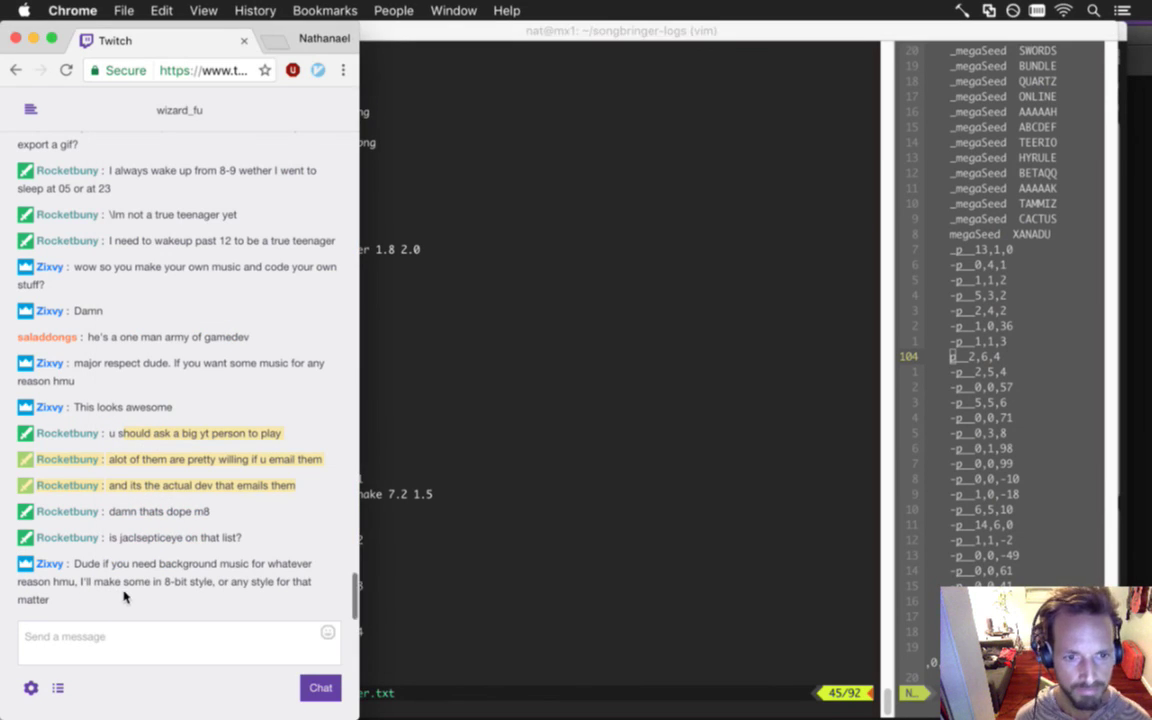
pyautogui.moveTo(76, 571); pyautogui.dragTo(110, 594)
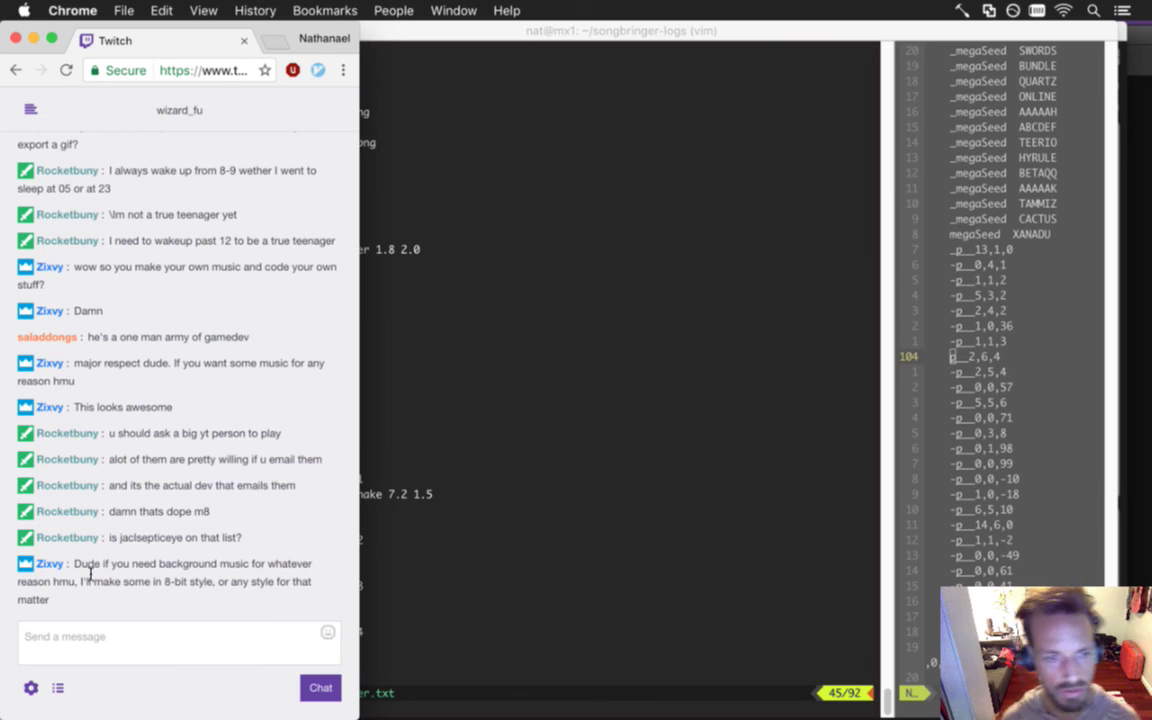
pyautogui.moveTo(101, 564); pyautogui.dragTo(123, 604)
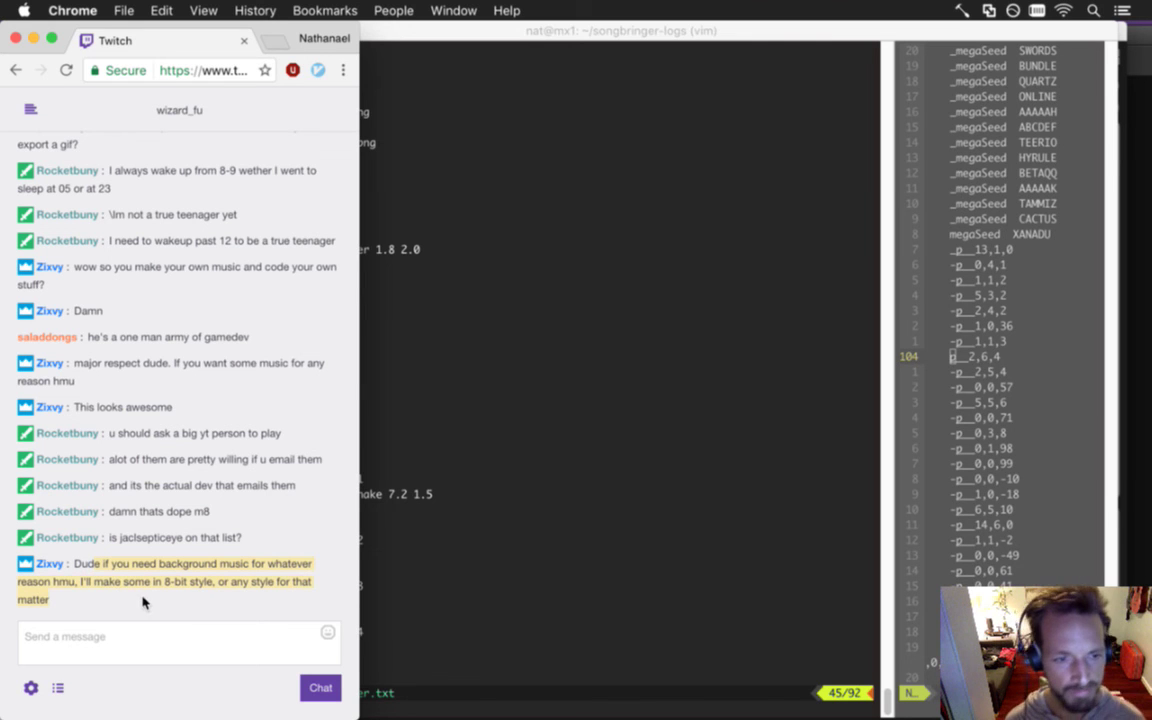
# Step: Return to vim, then bring Ableton Live's GoalContainer set to the front
pyautogui.click(463, 507)
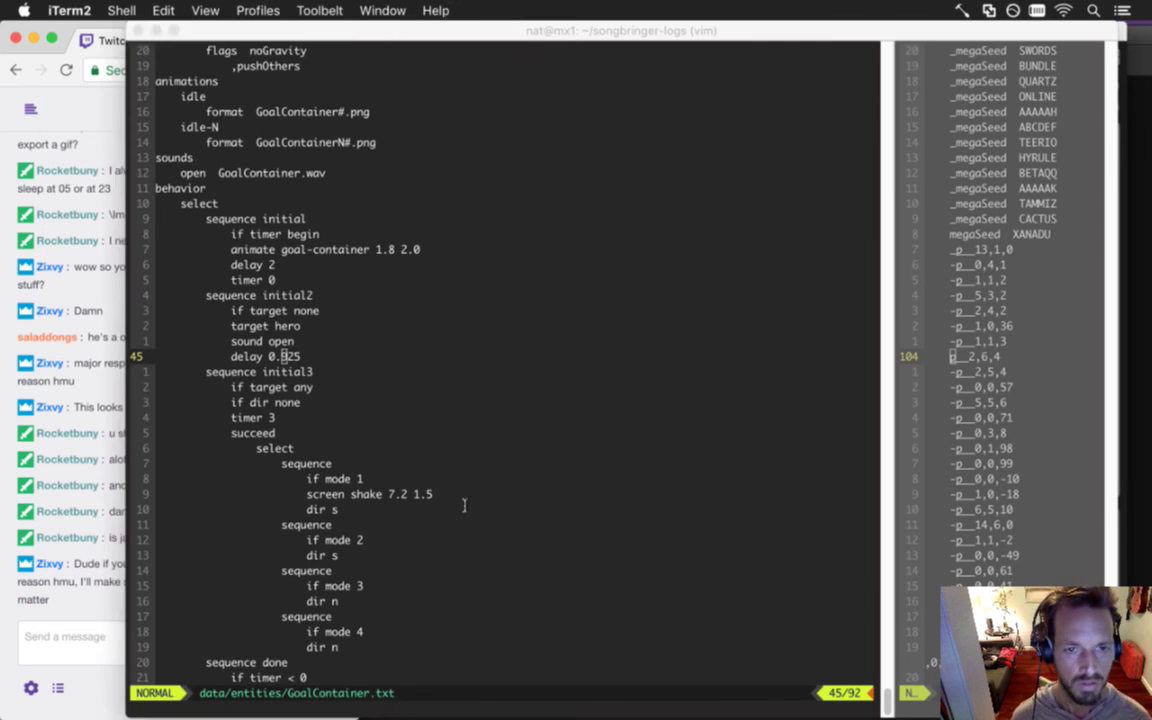
pyautogui.click(73, 600)
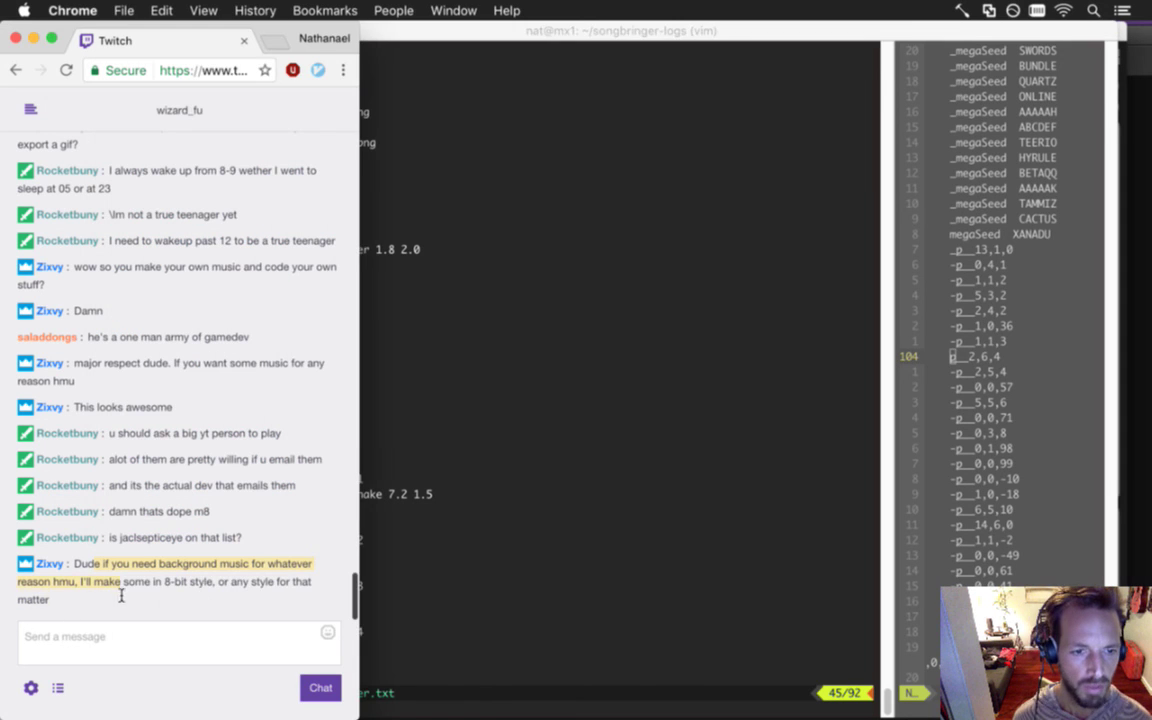
pyautogui.click(491, 537)
pyautogui.press('super+Tab')
pyautogui.press('Tab')
pyautogui.press('Tab')
pyautogui.hotkey('shift', 'Tab')
pyautogui.click(493, 401)
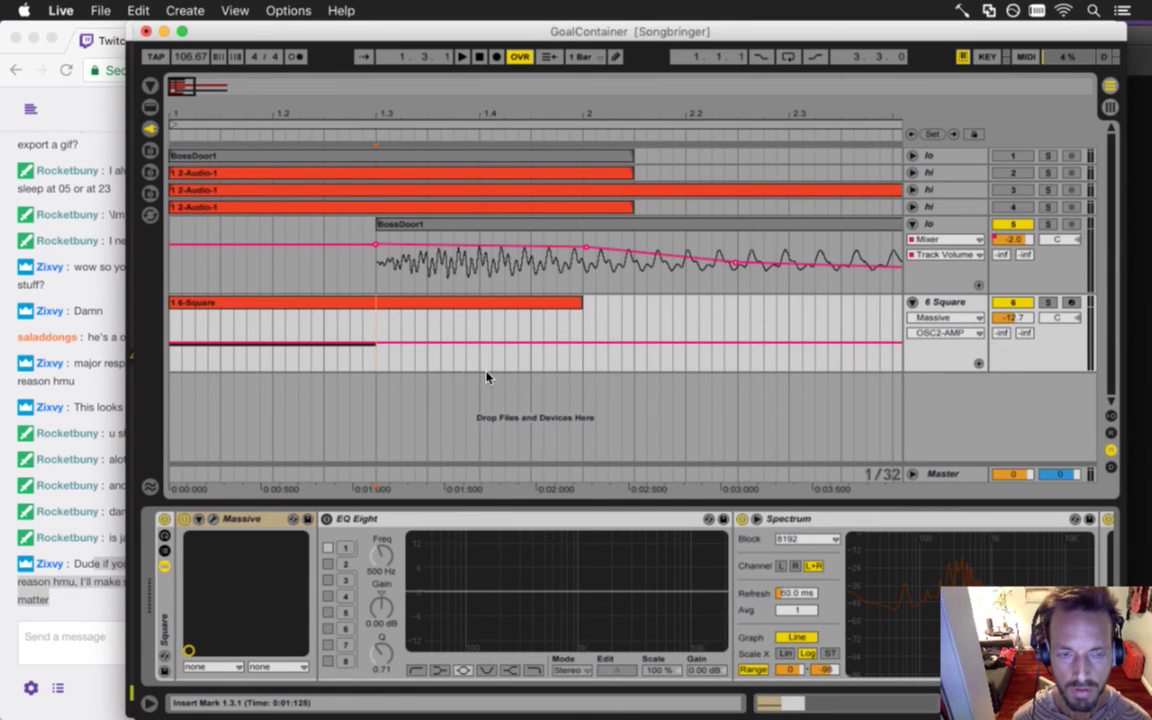
# Step: Cycle through the apps back to the GoalContainer arrangement after a glance at the session mixer
pyautogui.press('super+Tab')
pyautogui.press('Tab')
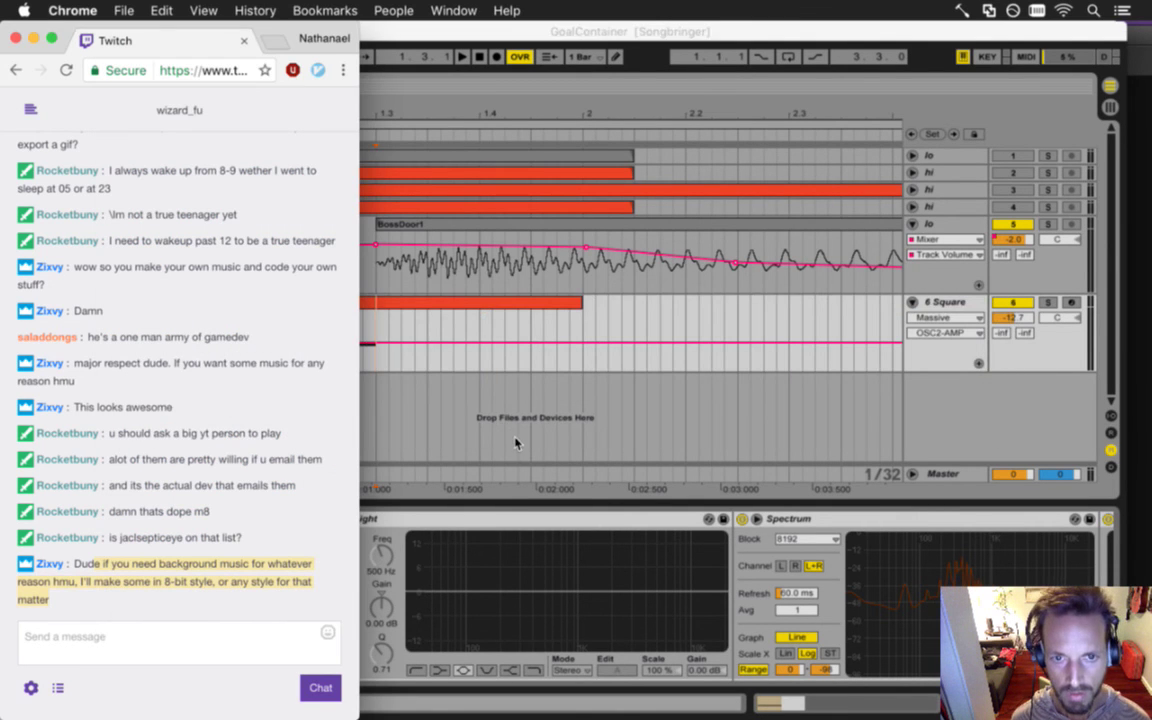
pyautogui.press('super+Tab')
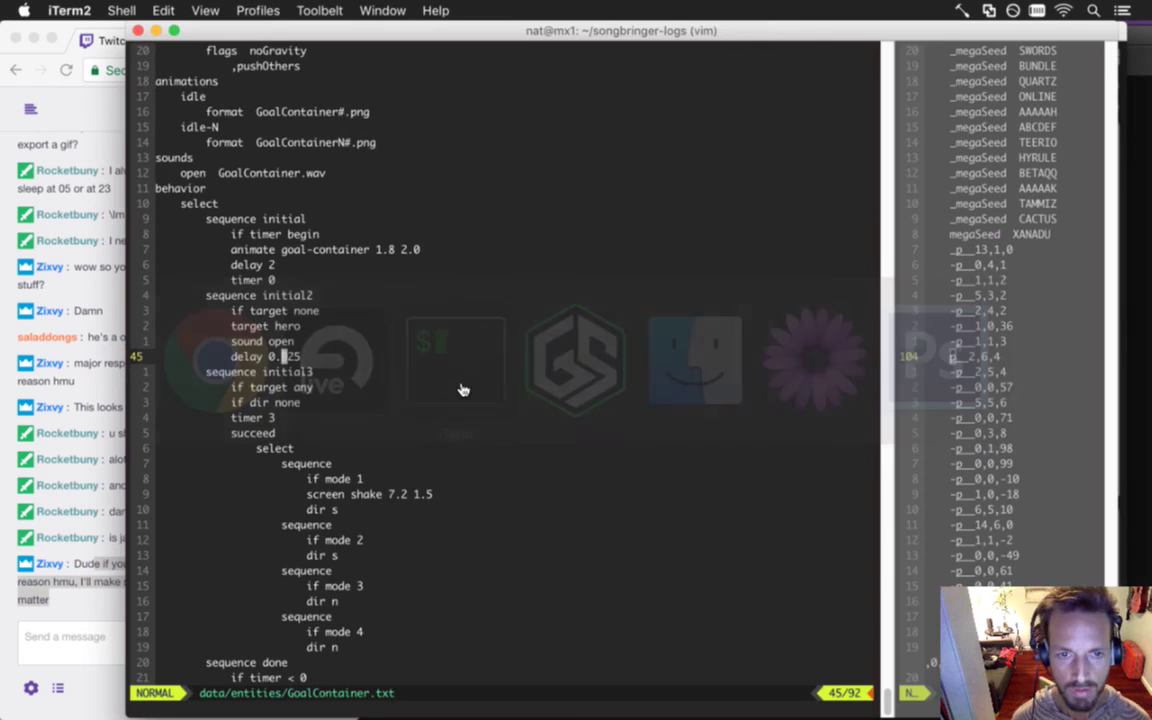
pyautogui.press('super+Tab')
pyautogui.press('Tab')
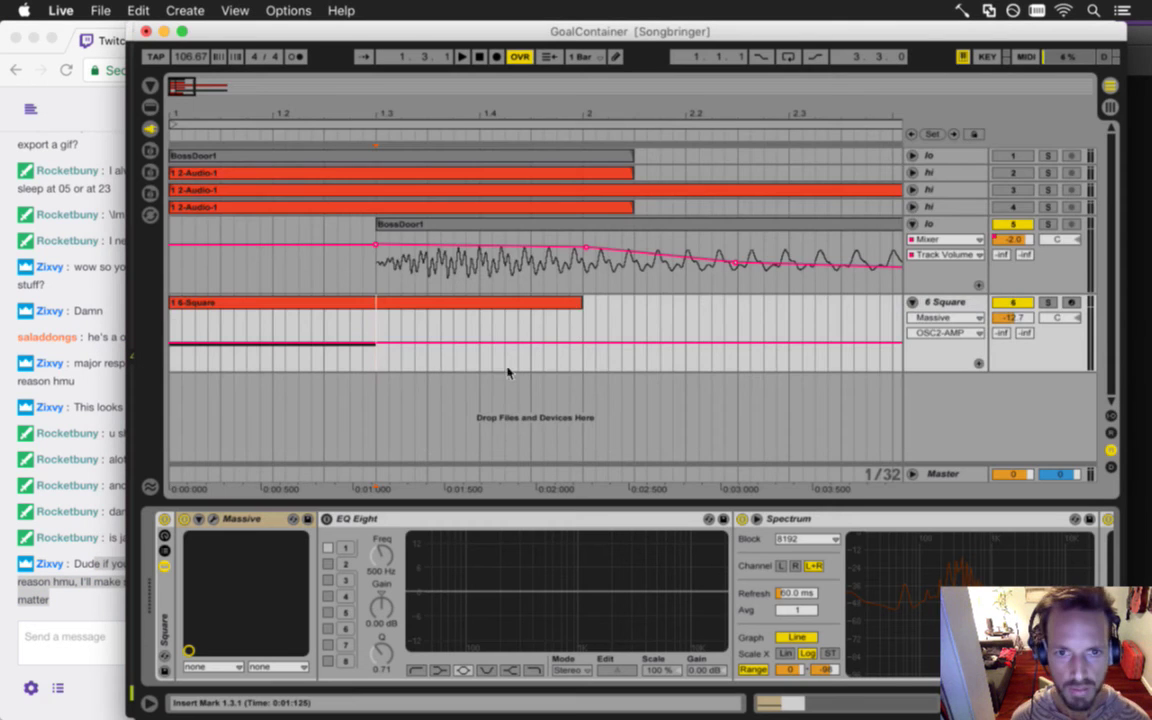
pyautogui.press('Tab')
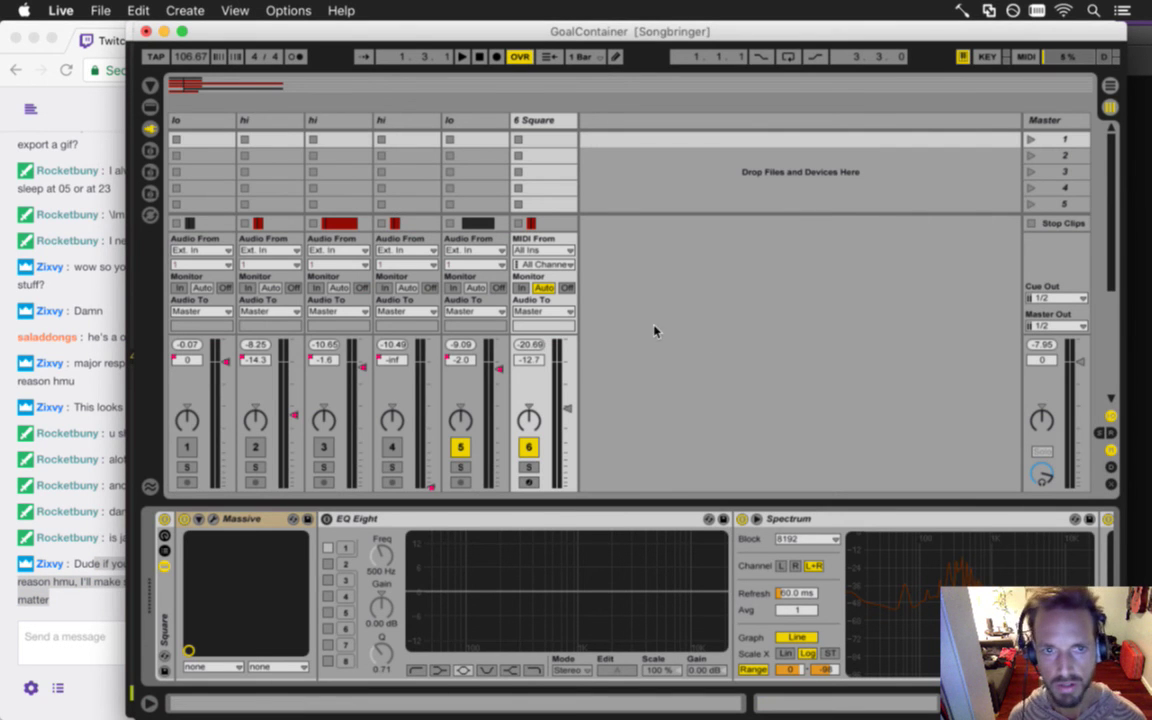
pyautogui.press('Tab')
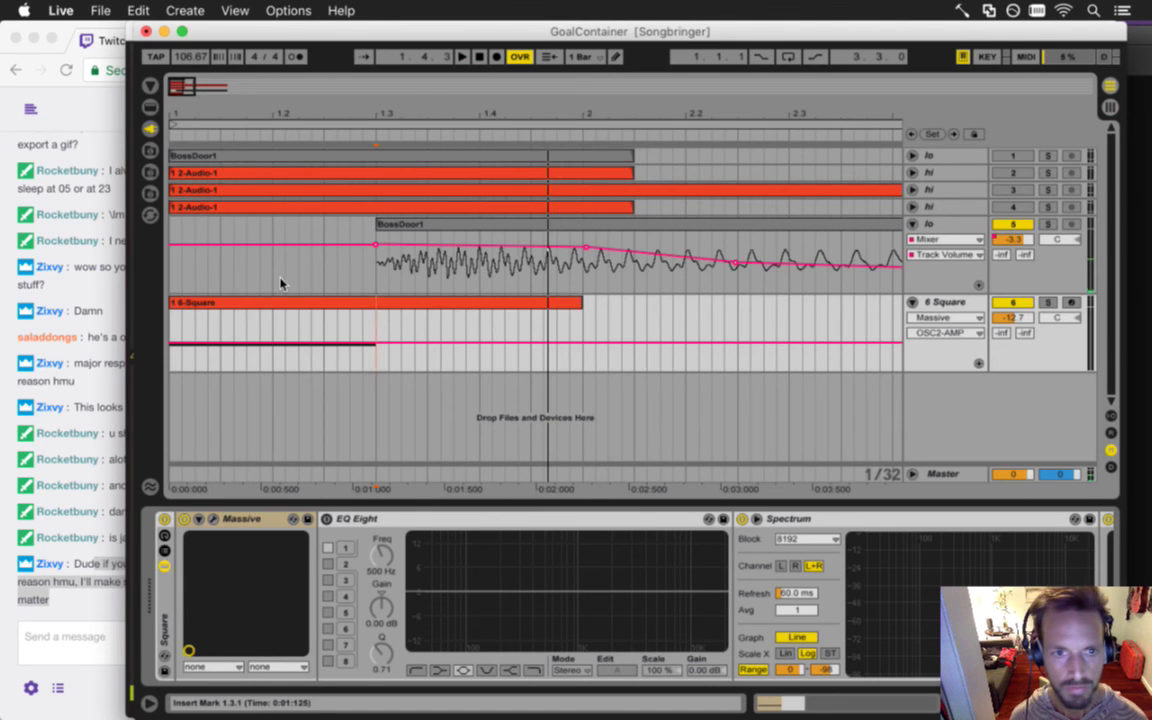
# Step: Set the 6 Square track's automation lane to None and play the arrangement from the start
pyautogui.click(181, 333)
pyautogui.click(940, 317)
pyautogui.click(935, 332)
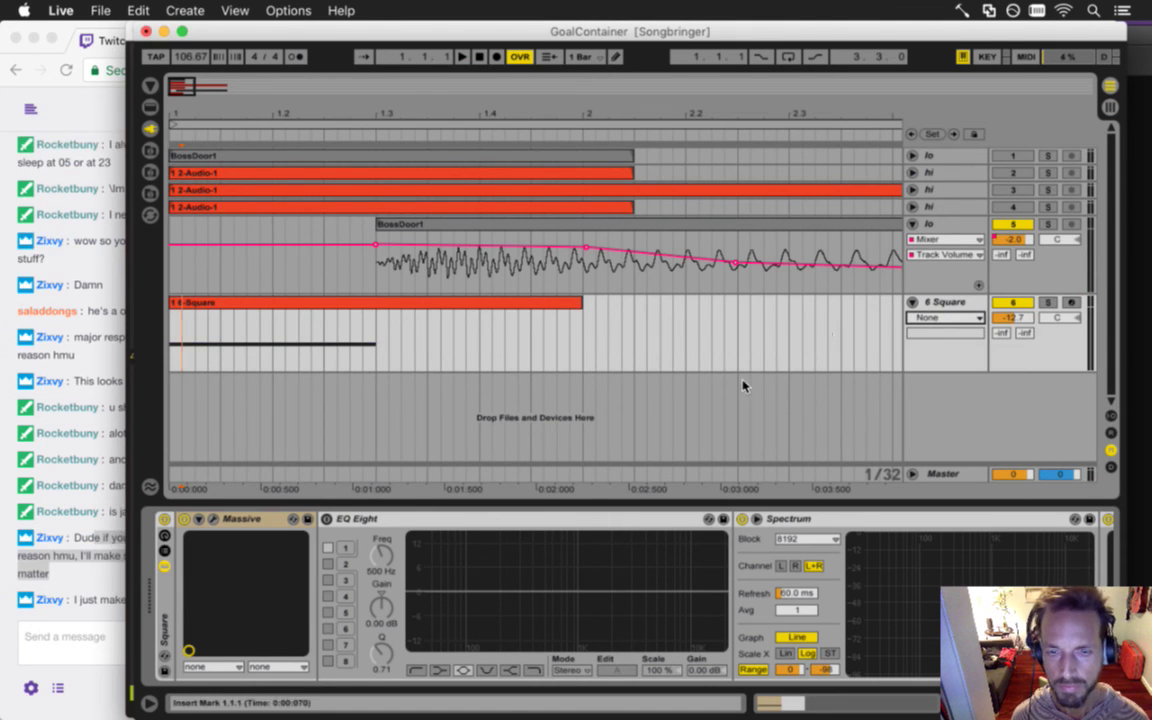
pyautogui.press('Tab')
pyautogui.press('Tab')
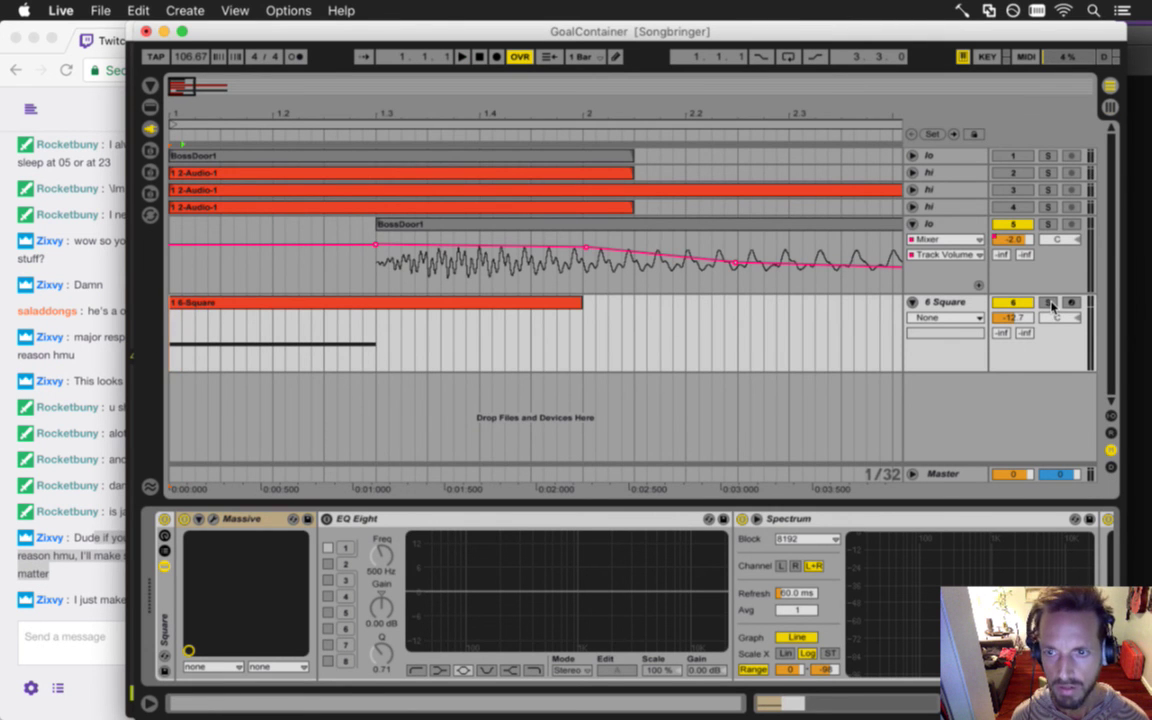
pyautogui.press('space')
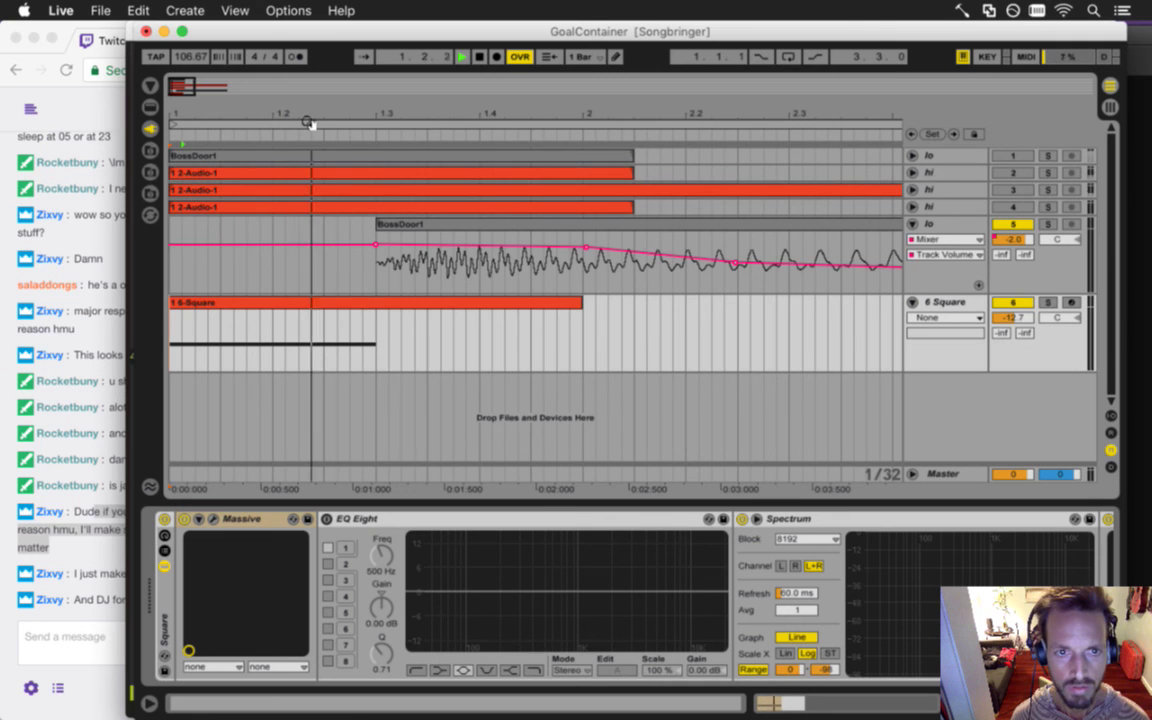
pyautogui.press('space')
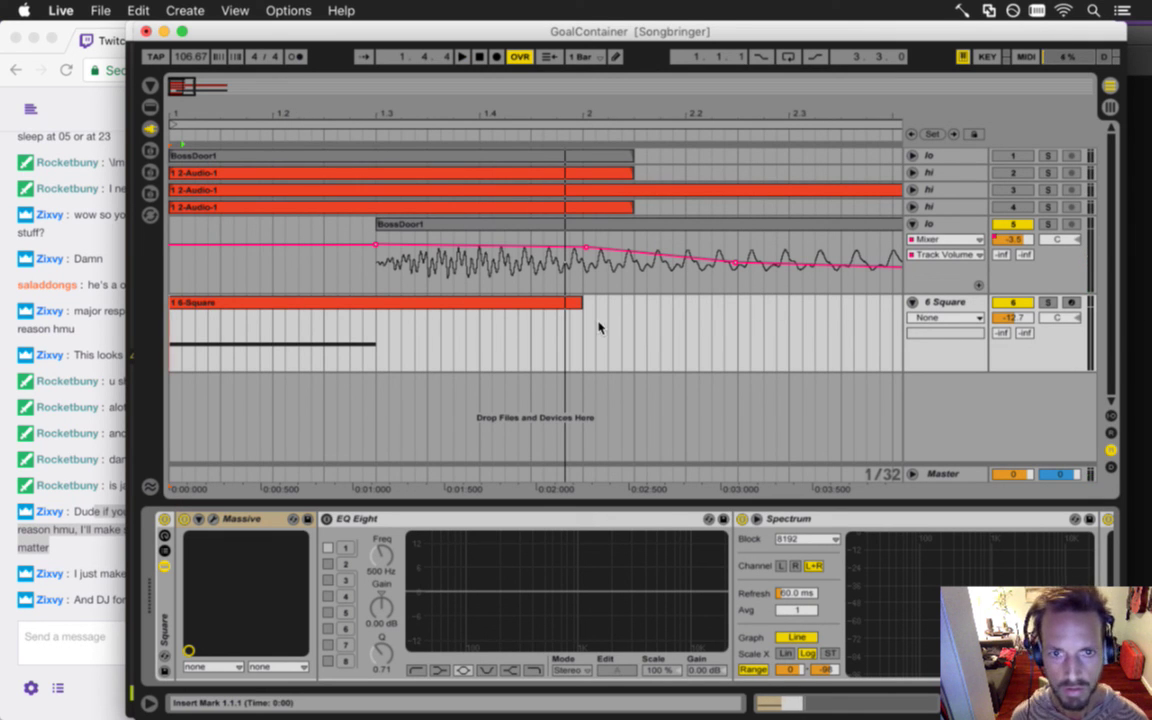
# Step: Replay the arrangement and shift the 6-Square clip one sixteenth later to start at 1.1.2
pyautogui.press('space')
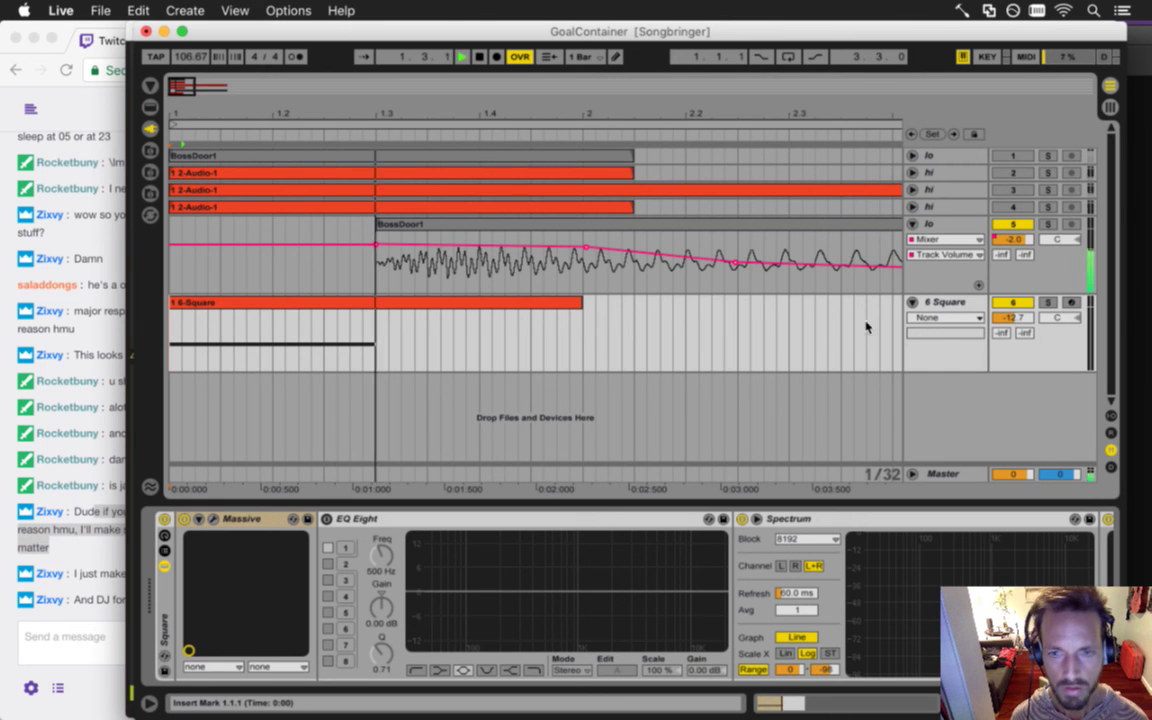
pyautogui.click(930, 317)
pyautogui.click(826, 338)
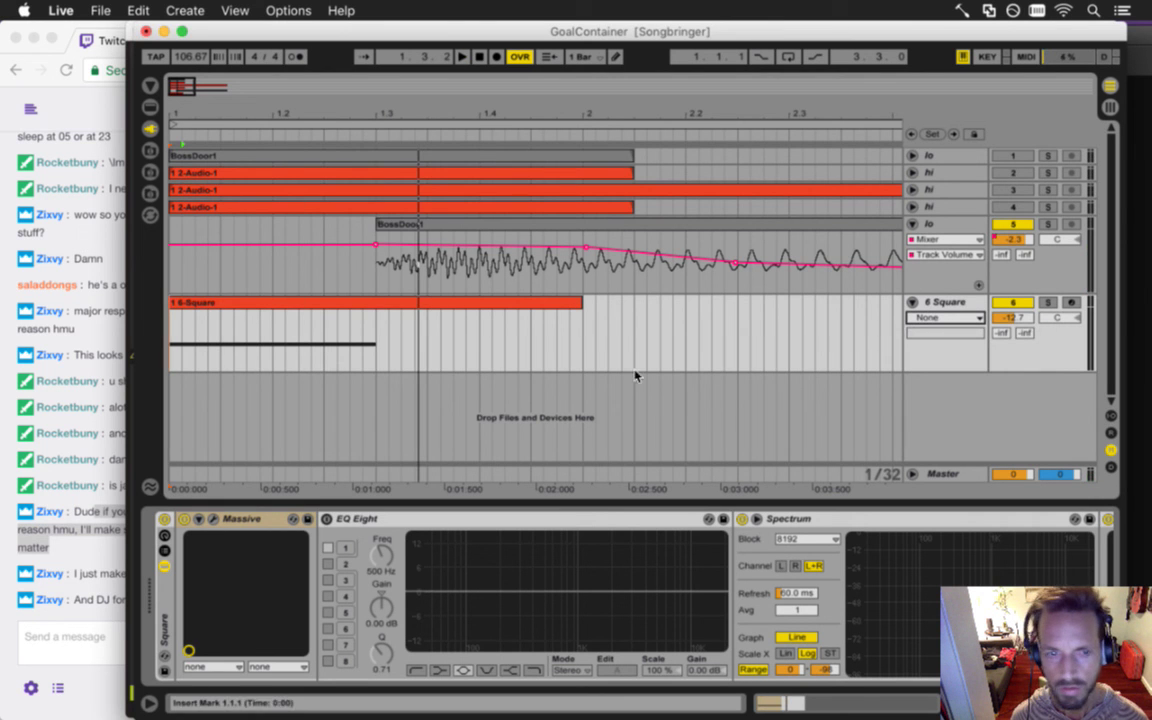
pyautogui.moveTo(221, 303); pyautogui.dragTo(239, 314)
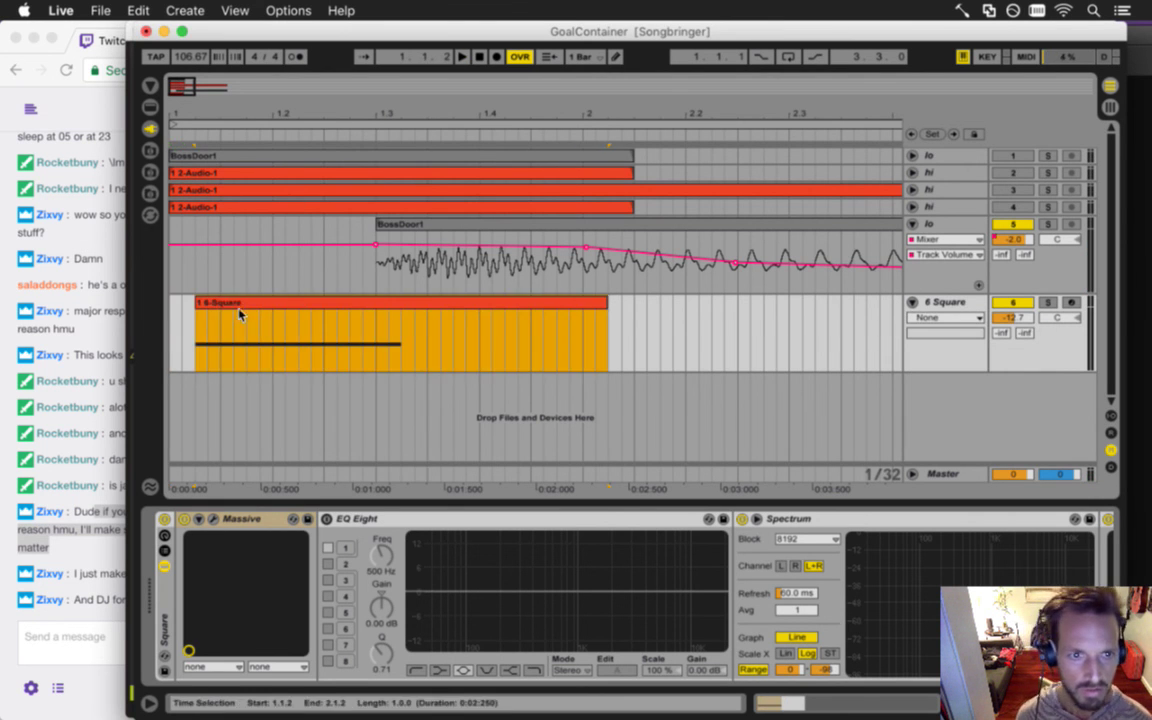
# Step: Undo the clip move so the 6-Square clip starts at bar 1, and open its notes
pyautogui.click(175, 338)
pyautogui.press('super+z')
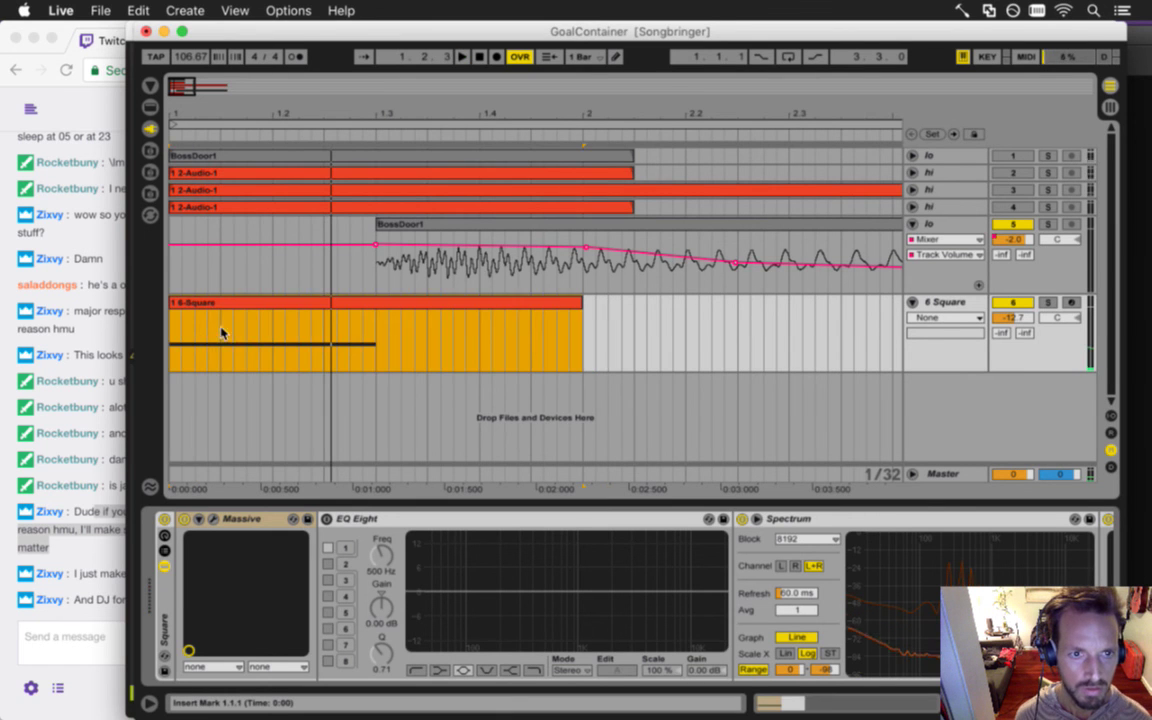
pyautogui.click(178, 325)
pyautogui.click(183, 308)
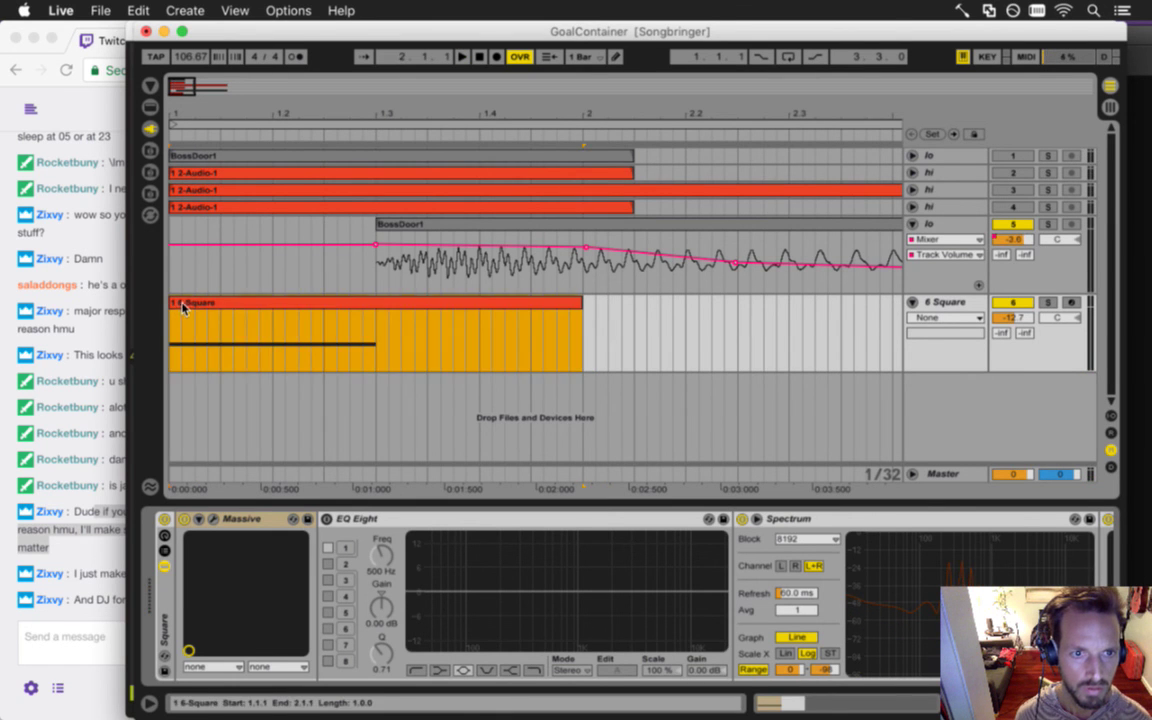
pyautogui.doubleClick(183, 308)
# Step: Play and stop the 6-Square clip from inside the note editor
pyautogui.click(278, 599)
pyautogui.press('space')
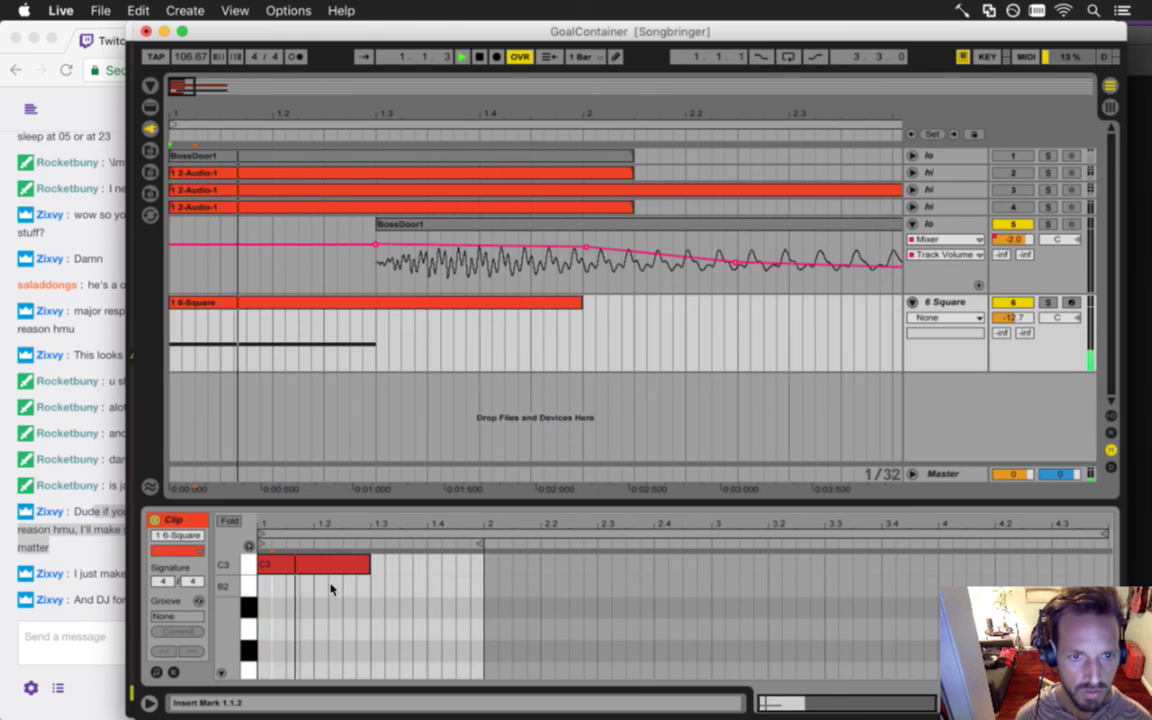
pyautogui.press('space')
pyautogui.click(418, 312)
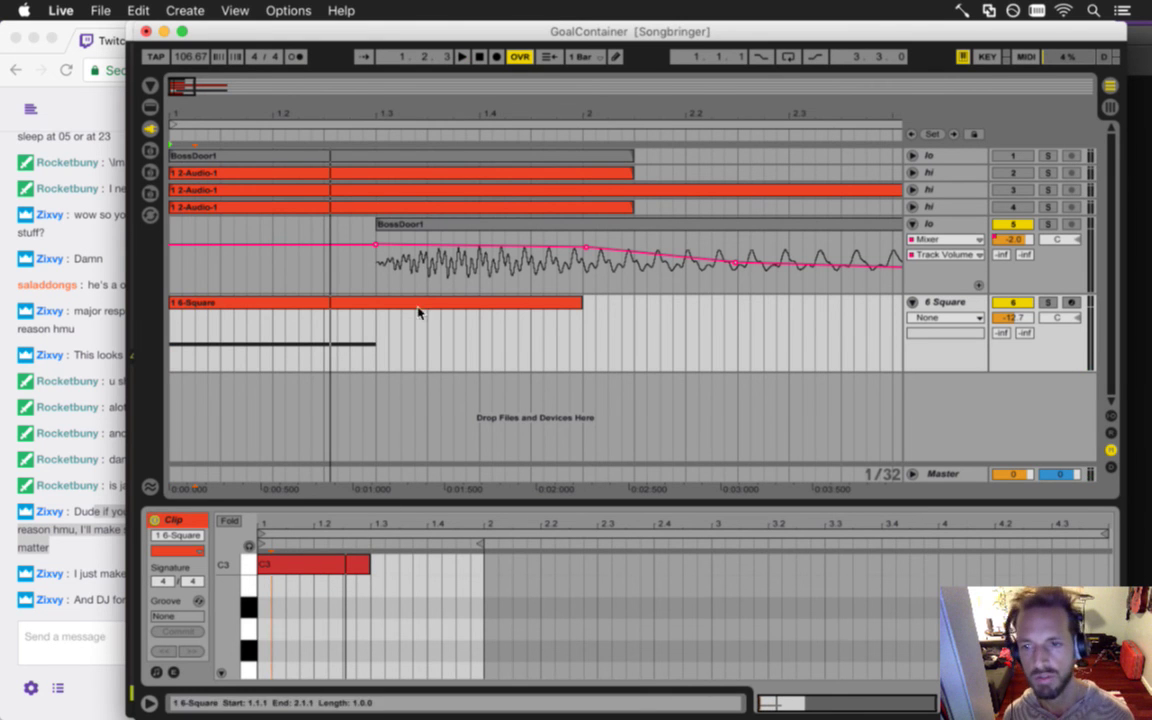
pyautogui.press('space')
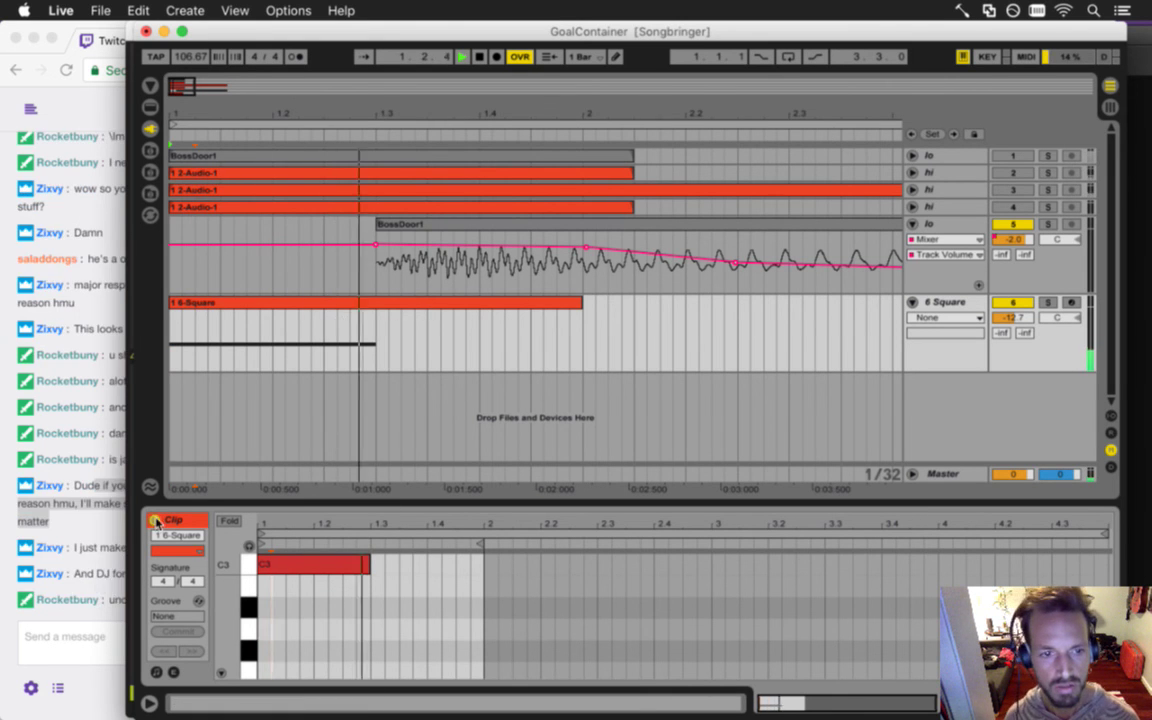
# Step: Check the Twitch chat, then play the arrangement from the song start
pyautogui.click(98, 583)
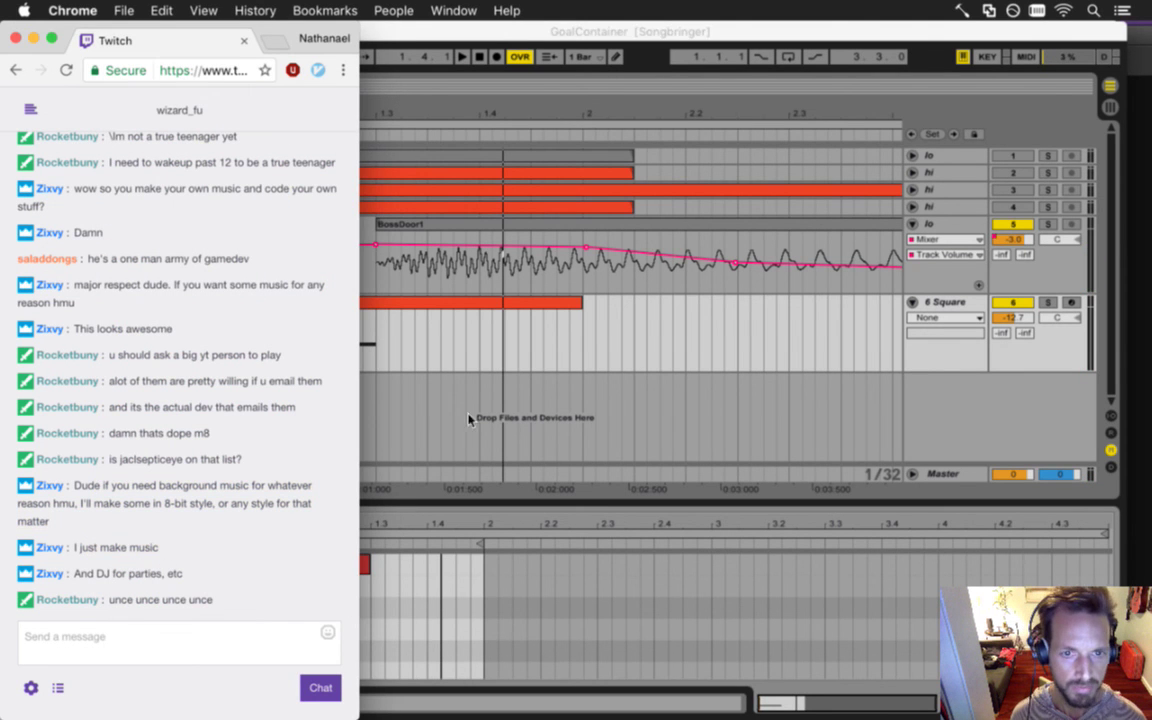
pyautogui.click(441, 352)
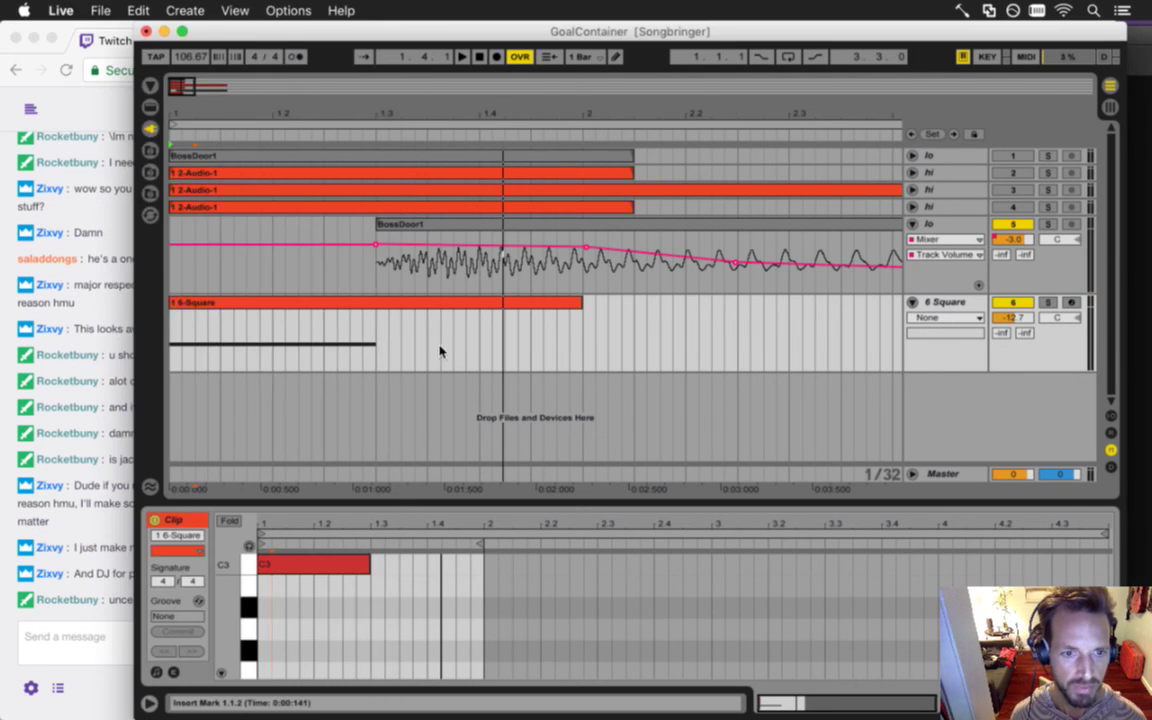
pyautogui.click(175, 330)
pyautogui.press('space')
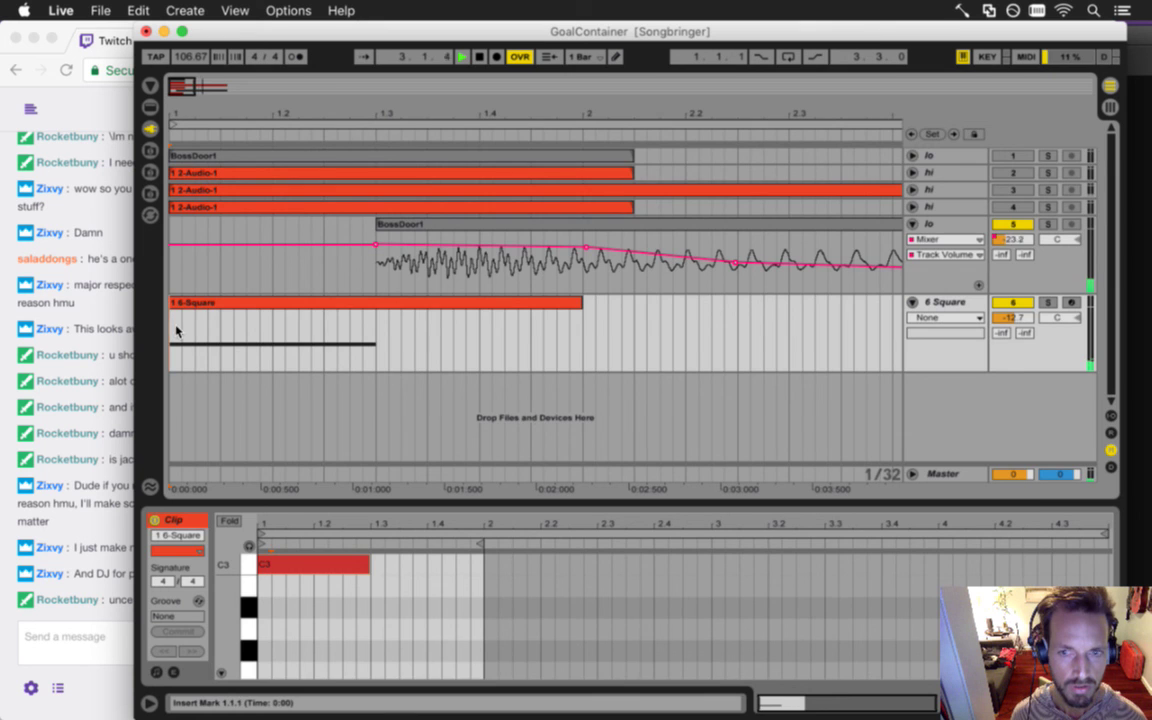
# Step: Watch the level meters in the session mixer during playback, then return to the arrangement
pyautogui.press('Tab')
pyautogui.press('space')
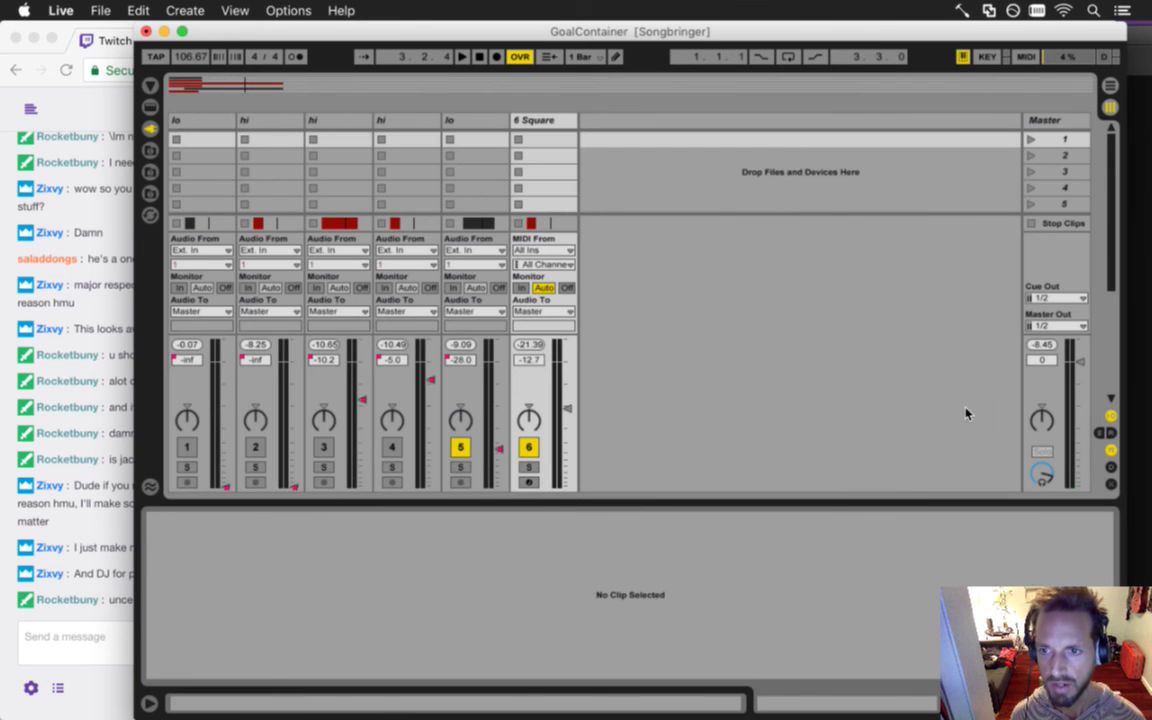
pyautogui.press('space')
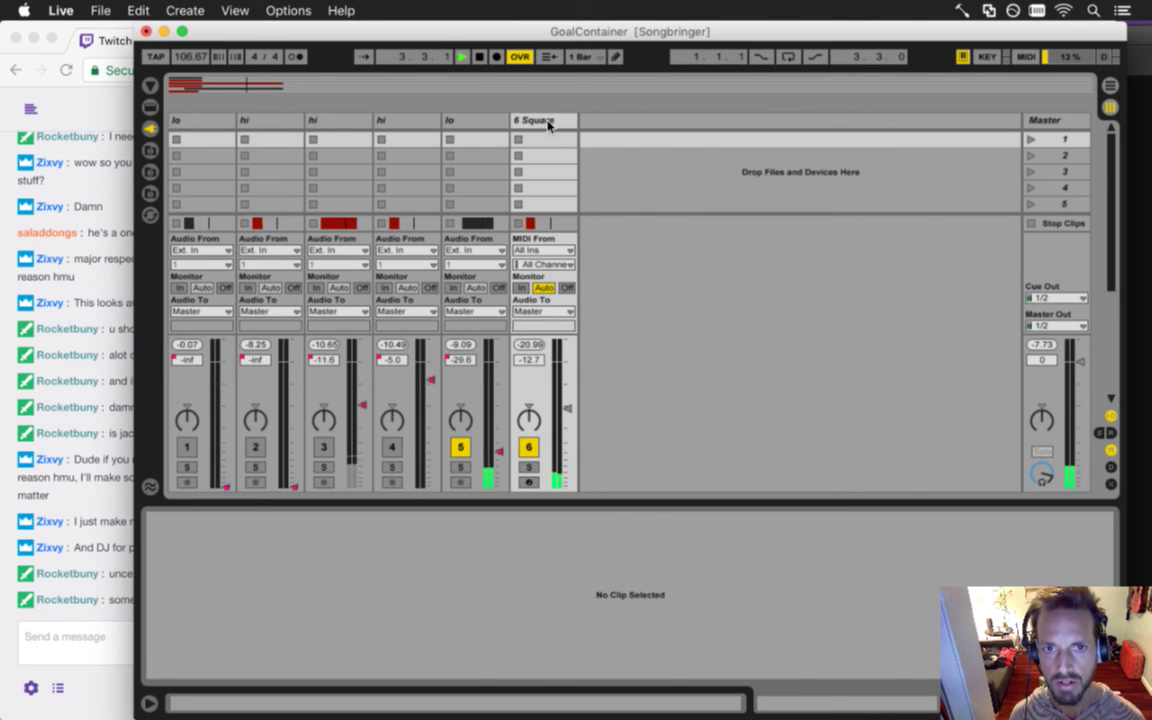
pyautogui.press('Tab')
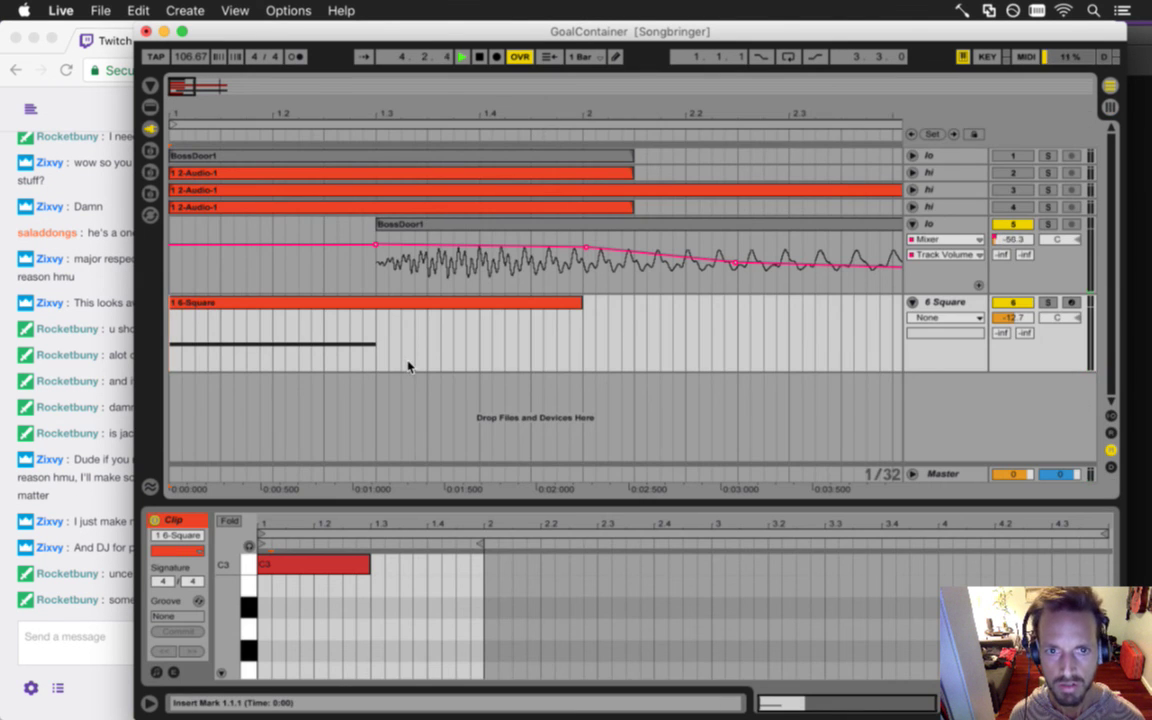
# Step: Inspect the Master track's effect devices, then show the 6 Square track's device chain
pyautogui.click(912, 474)
pyautogui.click(942, 418)
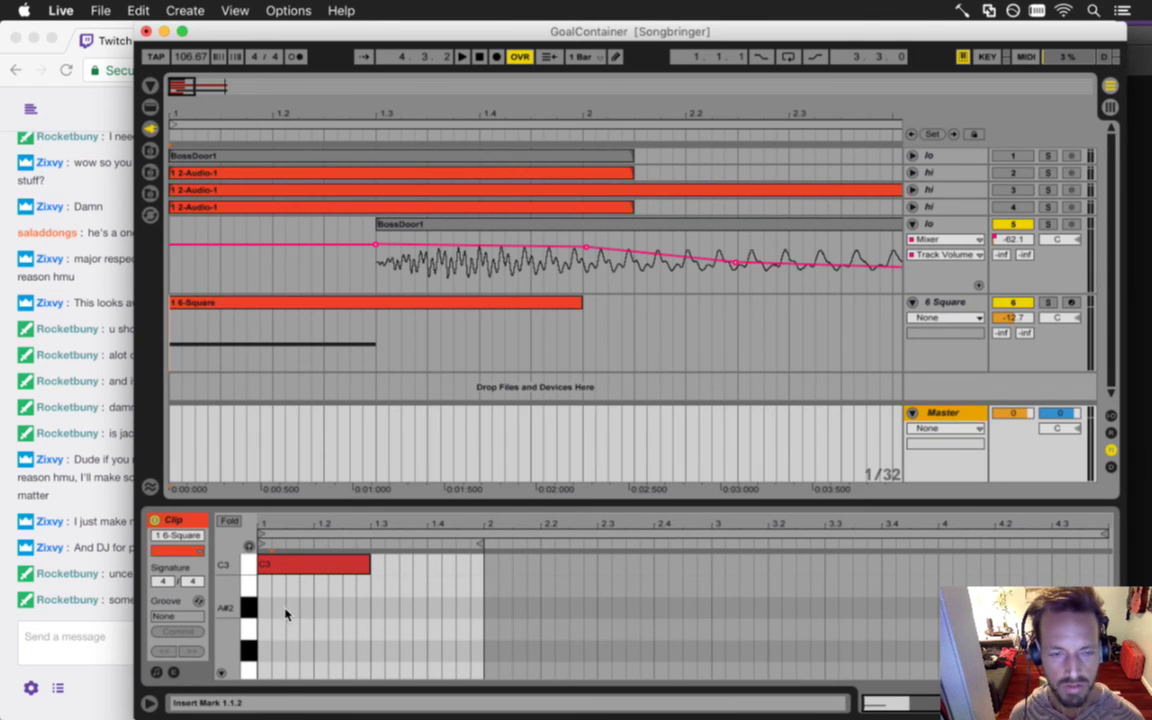
pyautogui.hotkey('shift', 'Tab')
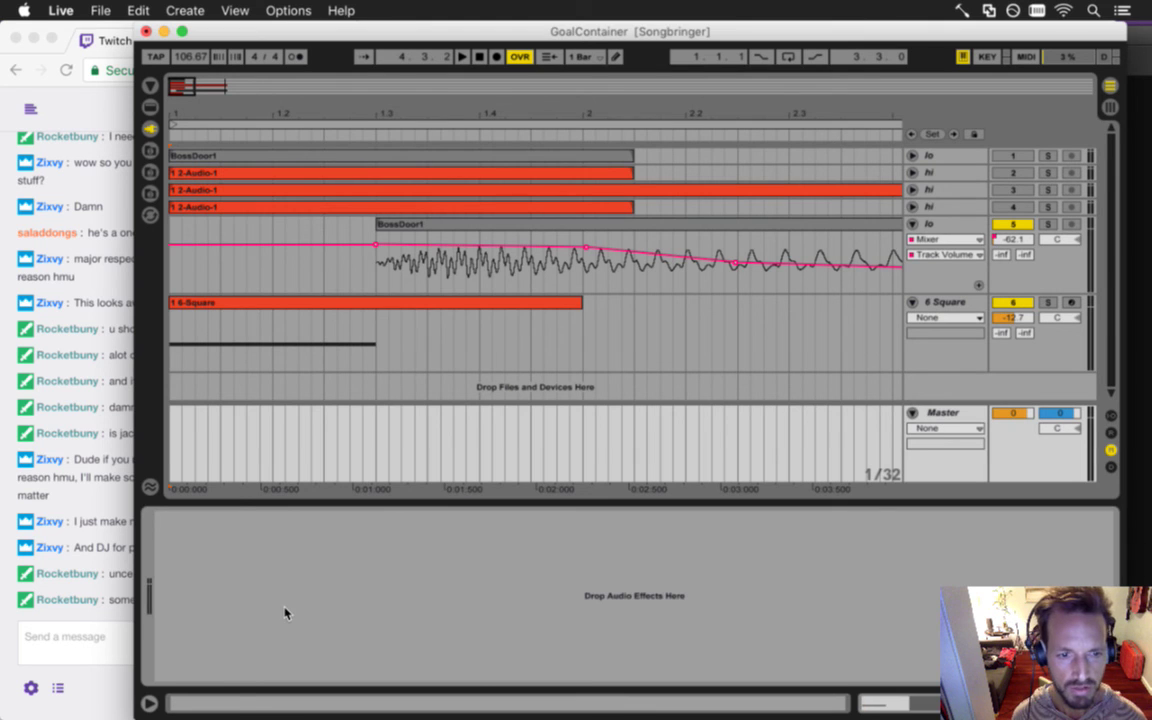
pyautogui.hotkey('shift', 'Tab')
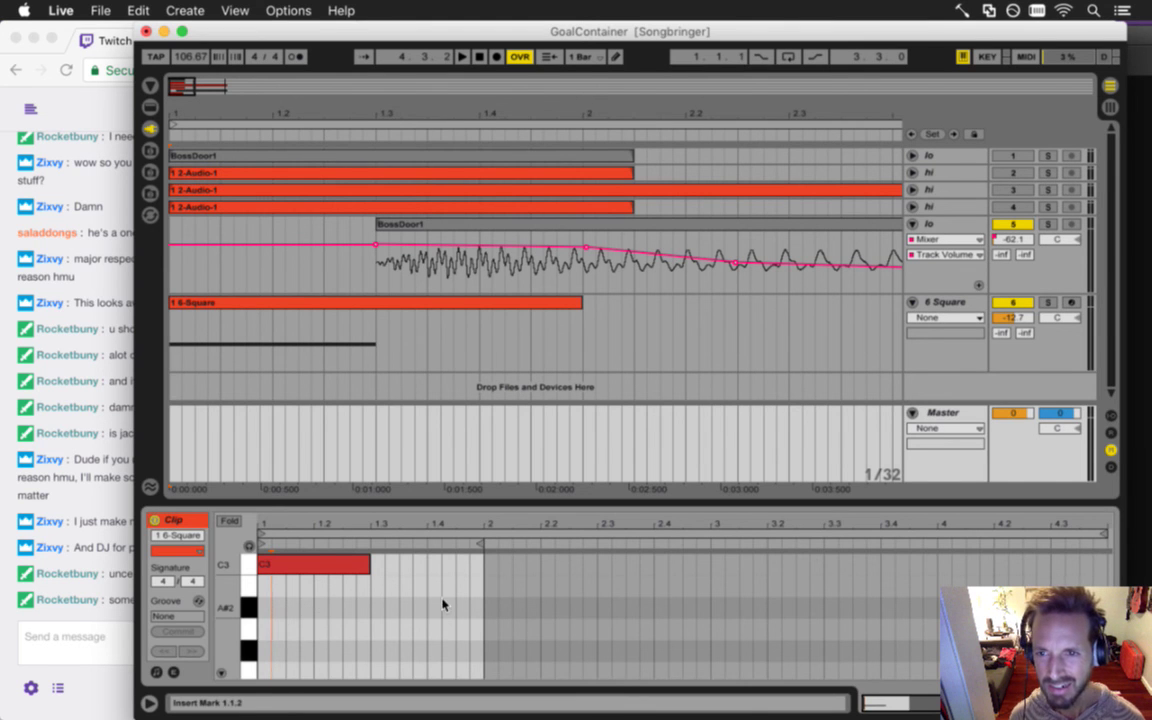
pyautogui.click(949, 309)
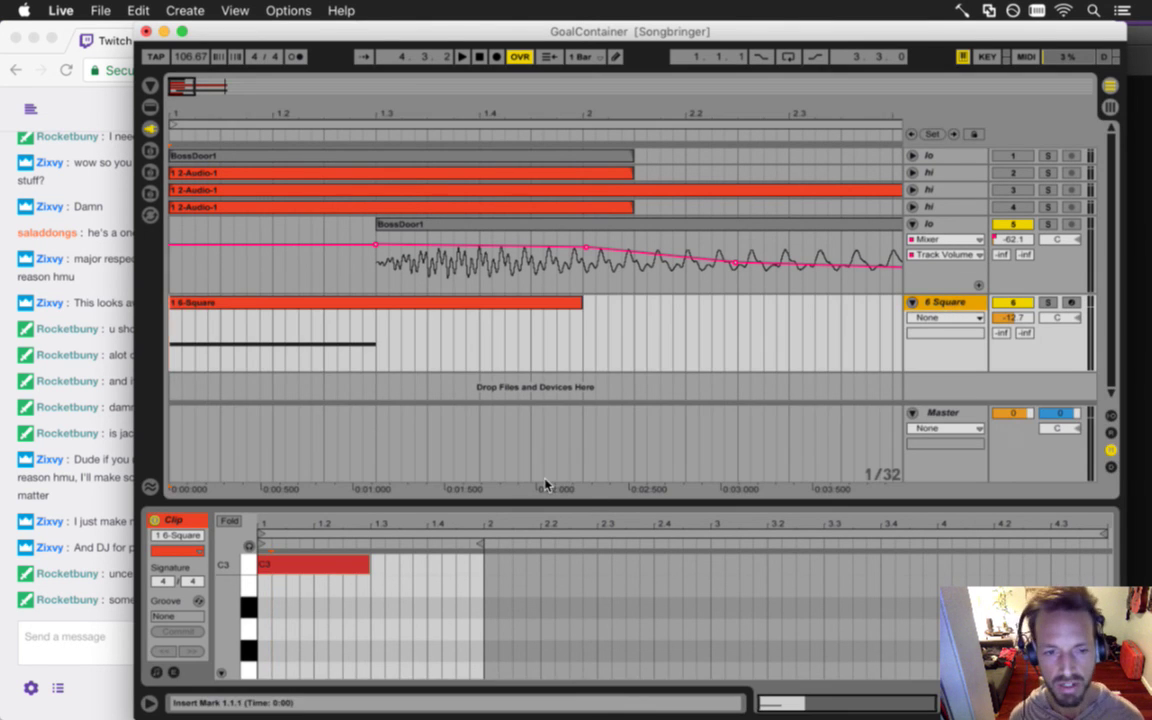
pyautogui.hotkey('shift', 'Tab')
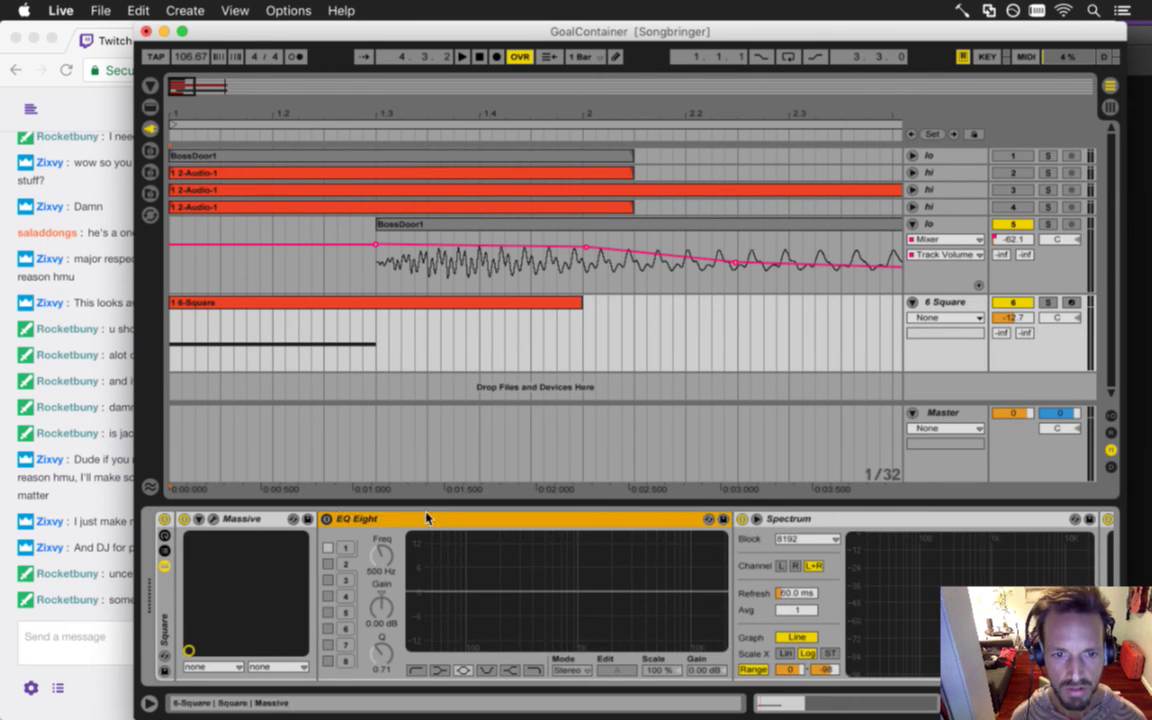
# Step: Fold EQ Eight and drag a Compressor from Audio Effects into the chain after Spectrum
pyautogui.doubleClick(427, 517)
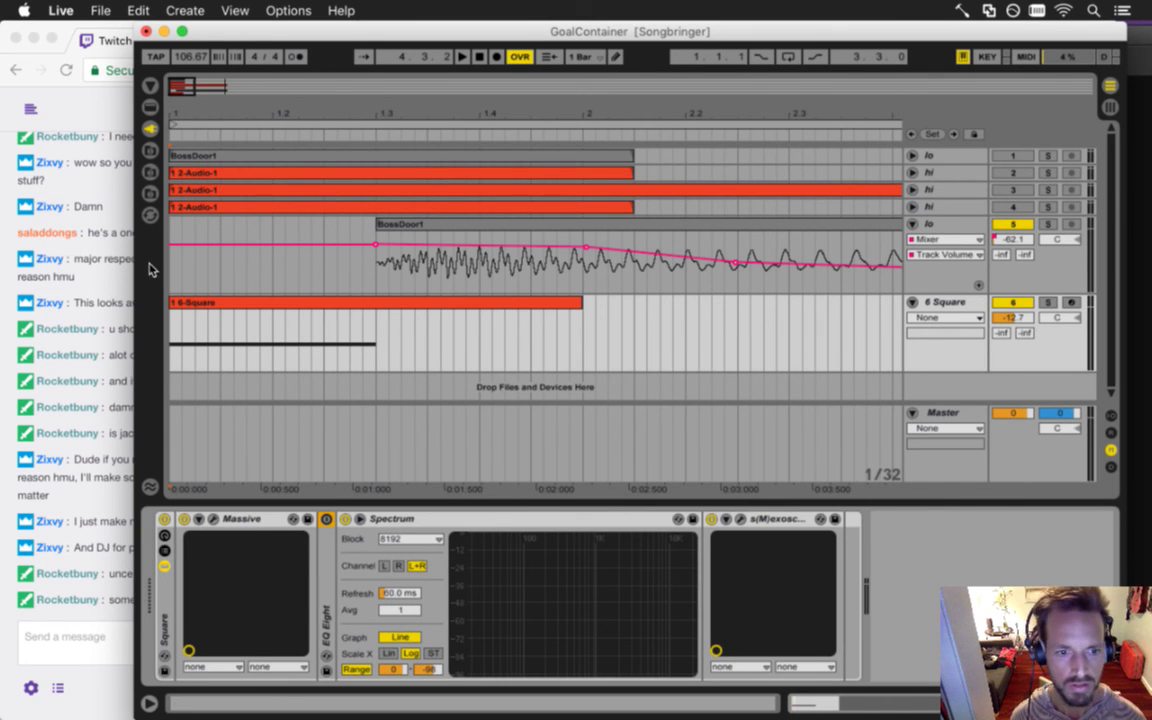
pyautogui.click(151, 110)
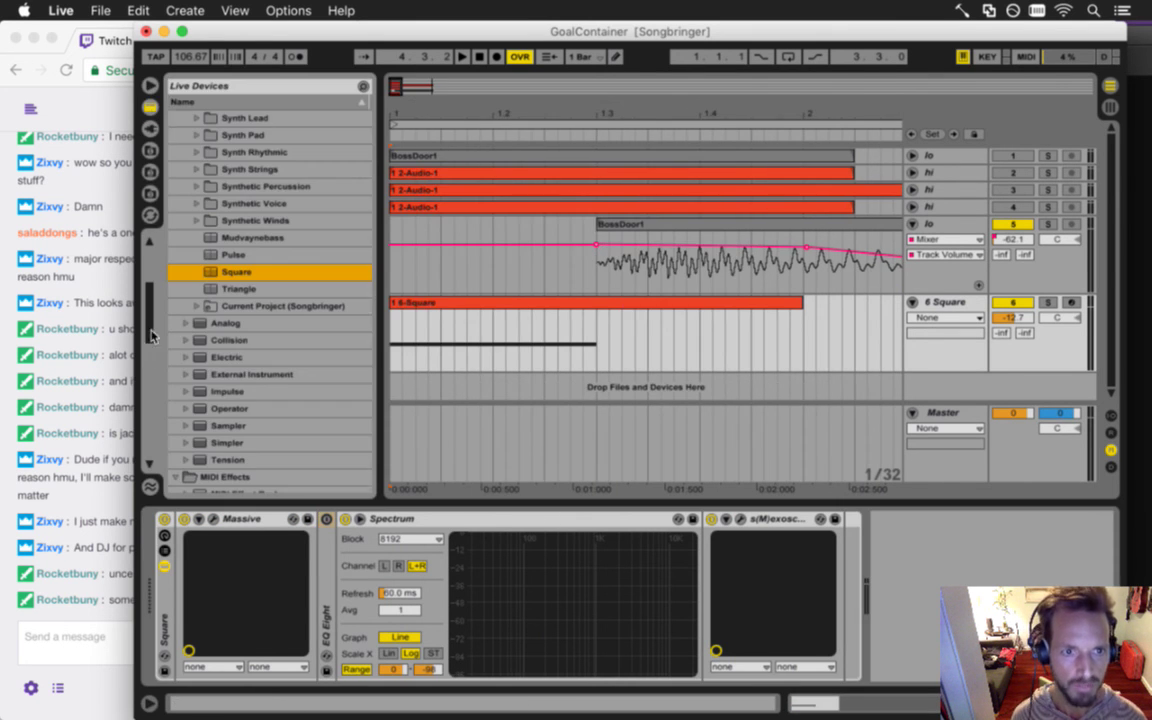
pyautogui.scroll(-10, 162, 432)
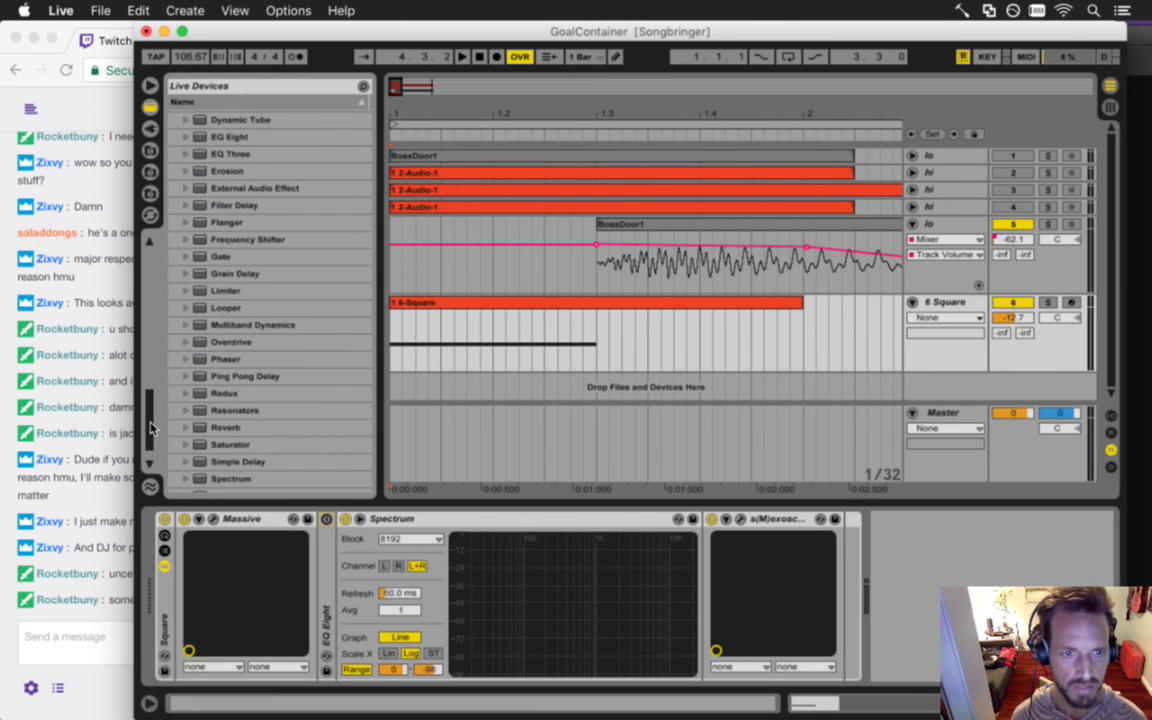
pyautogui.scroll(5, 150, 428)
pyautogui.moveTo(202, 276); pyautogui.dragTo(389, 582)
# Step: Play the sound, scroll along the device chain and open the s(M)exoscope display
pyautogui.press('space')
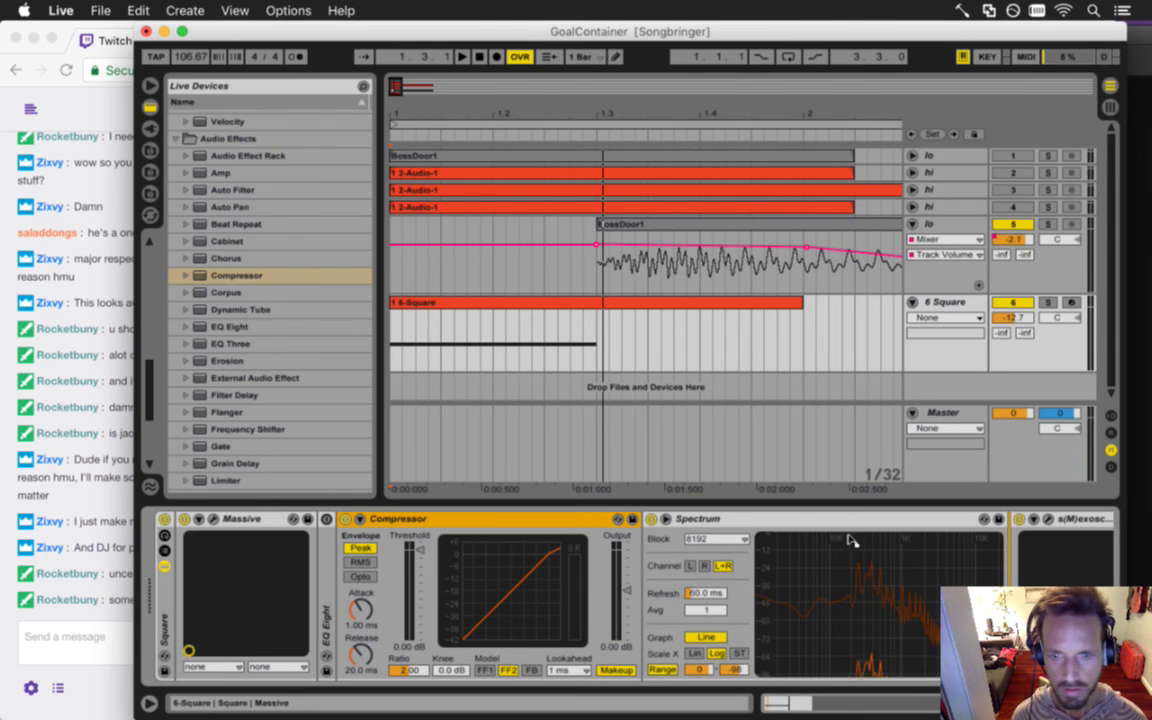
pyautogui.moveTo(398, 518); pyautogui.dragTo(990, 545)
pyautogui.hscroll(5, 913, 545)
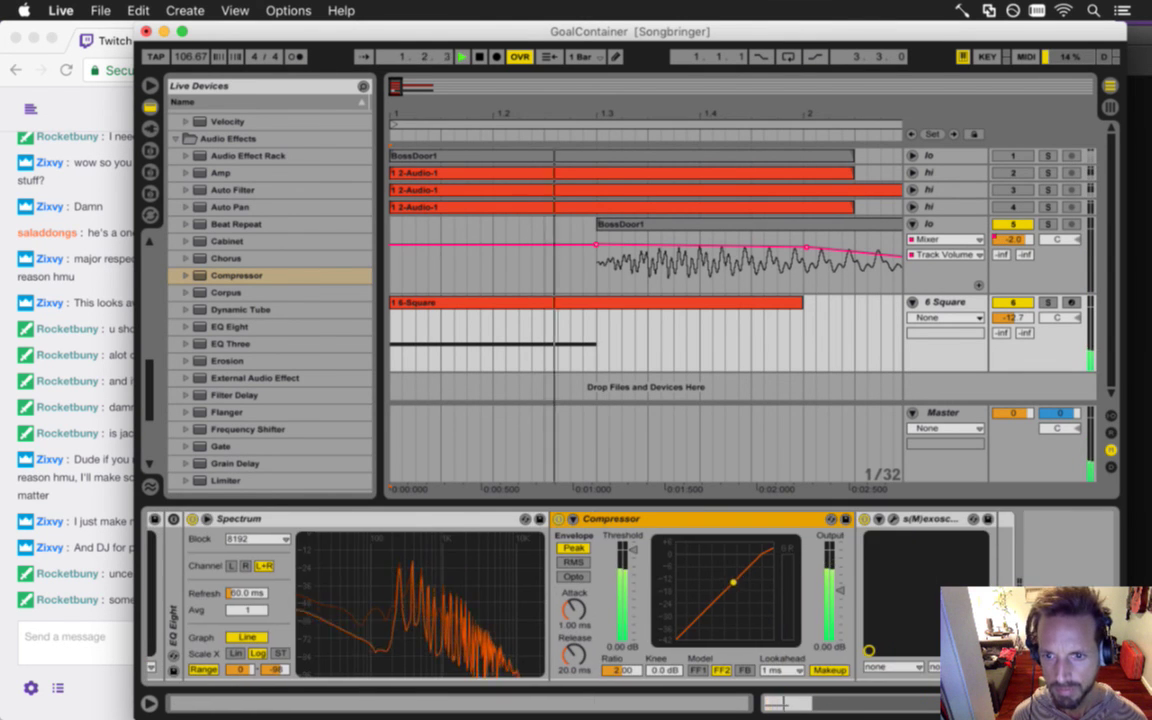
pyautogui.click(893, 519)
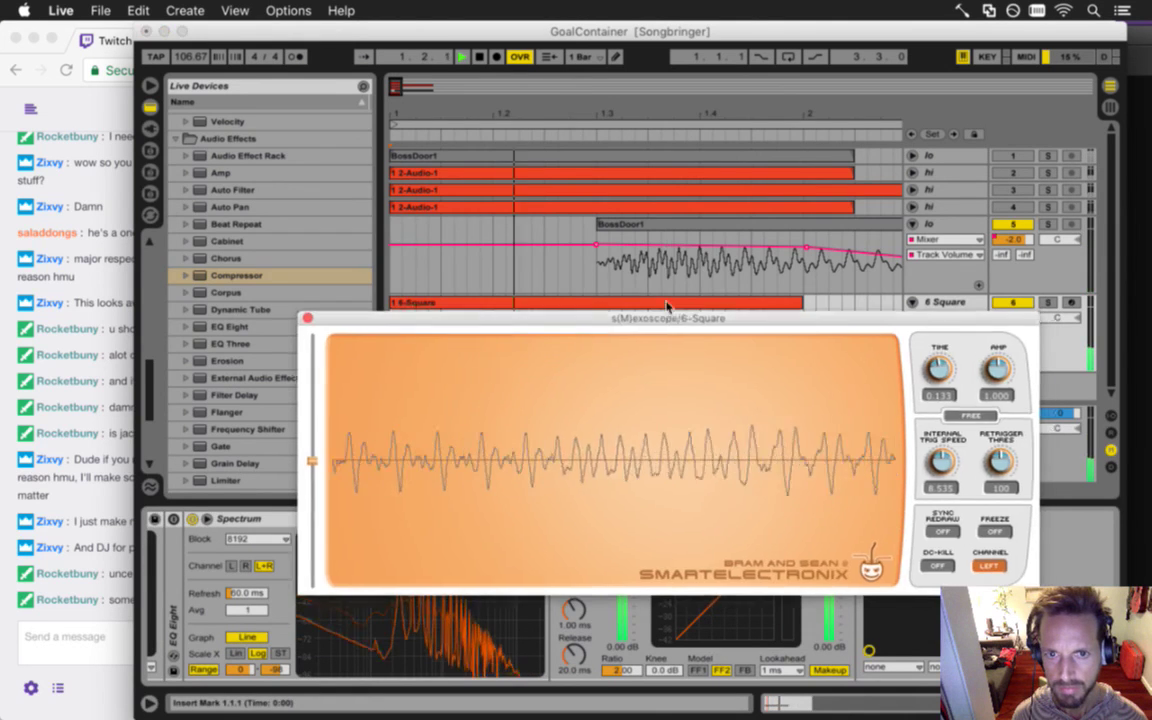
# Step: Tune the Compressor to -13.6 dB threshold, 4.13 ratio, 4.8 dB knee, 6.57 ms attack, then close the oscilloscope
pyautogui.moveTo(620, 320); pyautogui.dragTo(547, 123)
pyautogui.press('space')
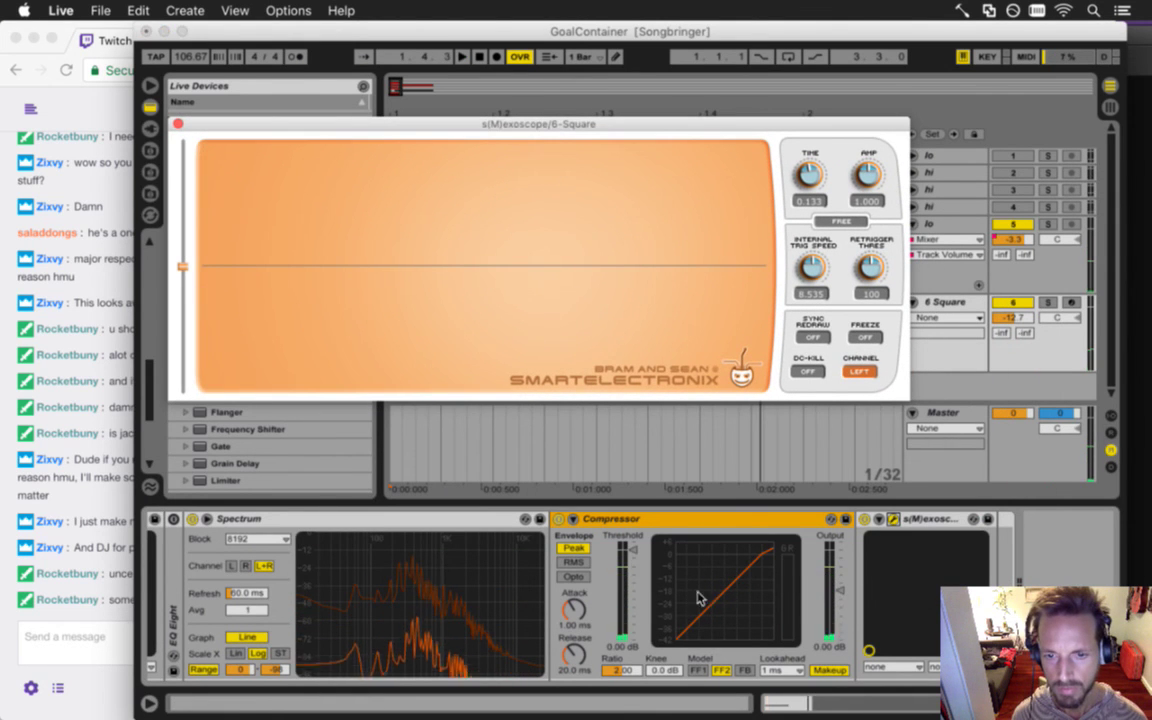
pyautogui.press('space')
pyautogui.moveTo(634, 556)
pyautogui.mouseDown()
pyautogui.moveTo(634, 590)
pyautogui.moveTo(630, 540)
pyautogui.mouseUp()
pyautogui.click(622, 670)
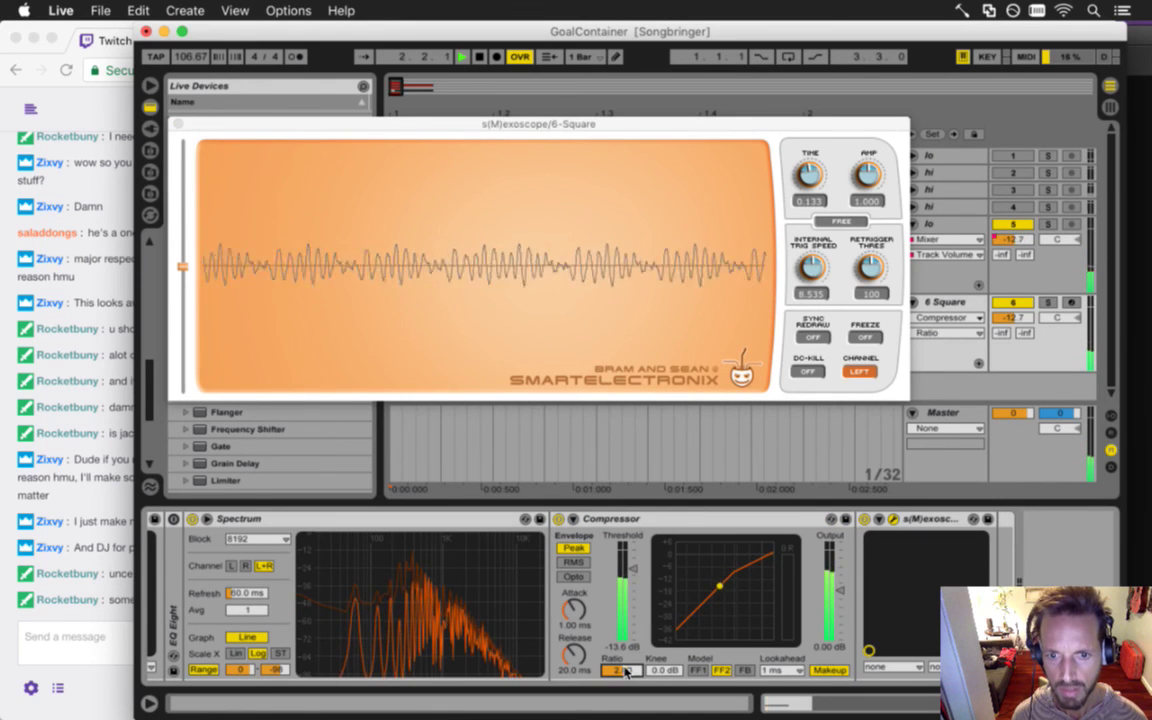
pyautogui.moveTo(663, 671); pyautogui.dragTo(663, 655)
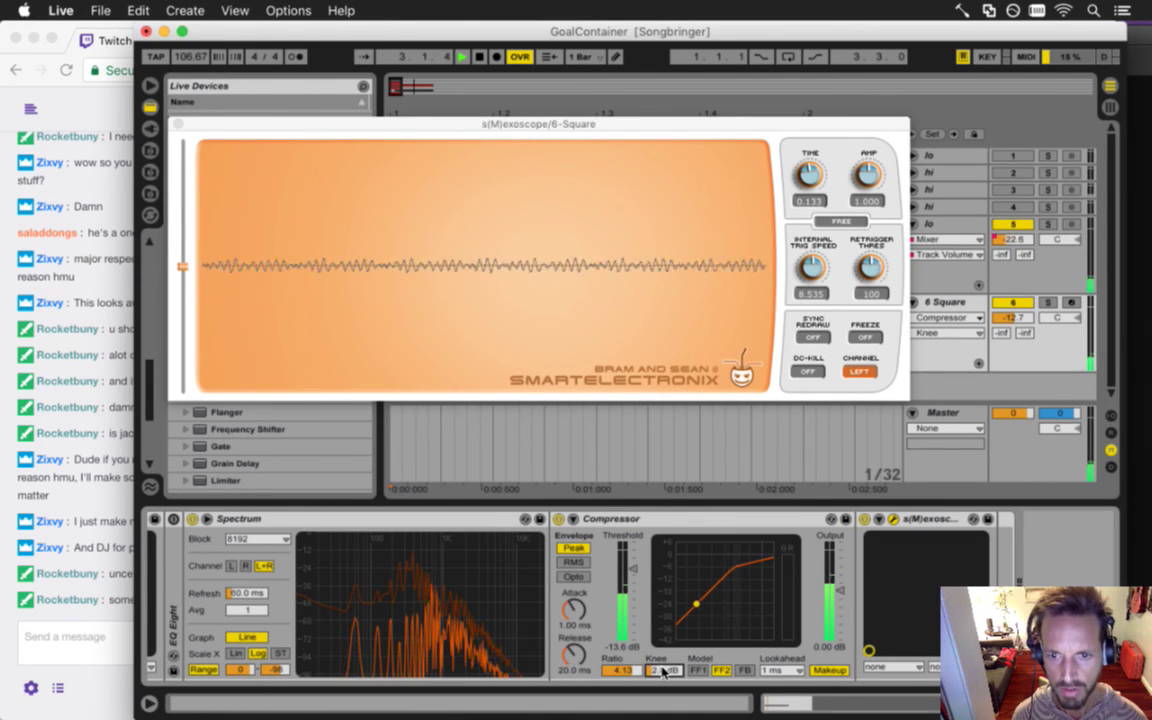
pyautogui.moveTo(577, 609)
pyautogui.mouseDown()
pyautogui.moveTo(577, 596)
pyautogui.moveTo(575, 612)
pyautogui.mouseUp()
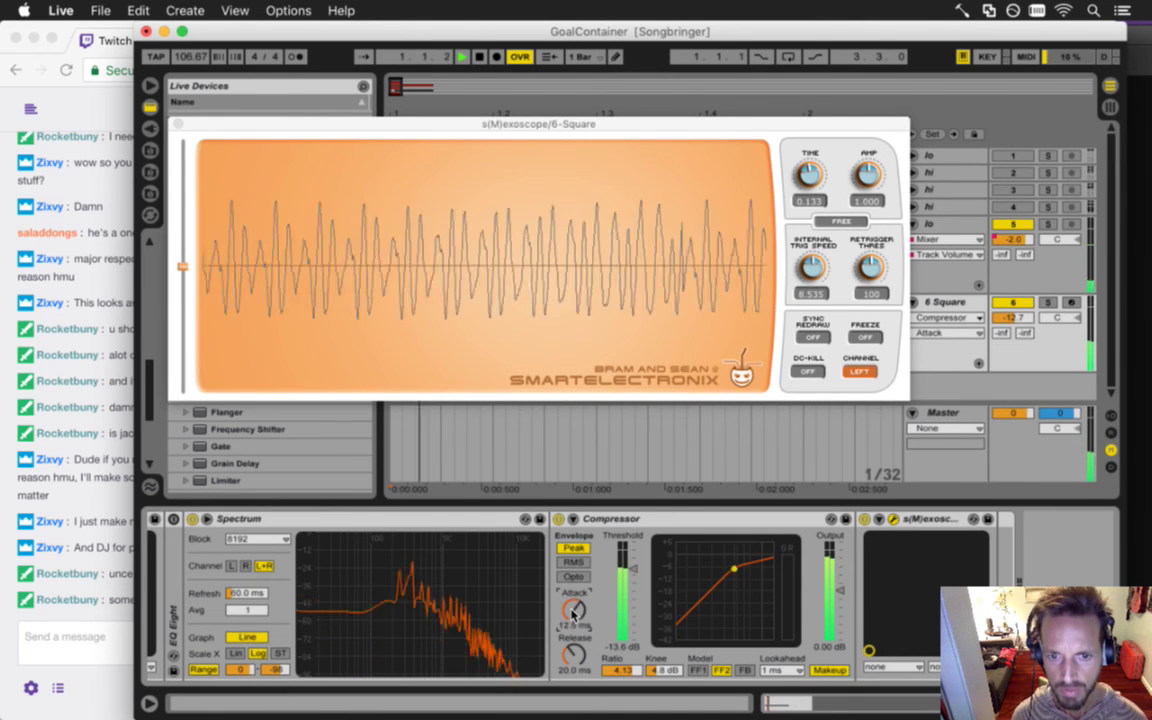
pyautogui.press('space')
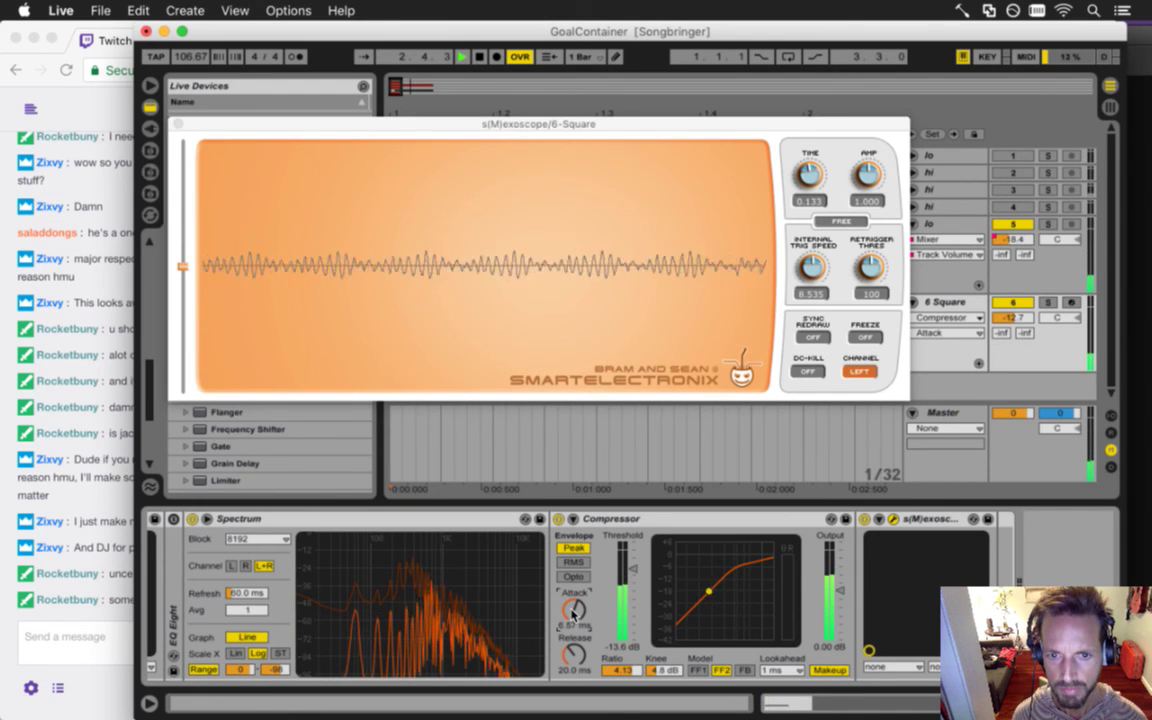
pyautogui.click(177, 124)
pyautogui.press('Tab')
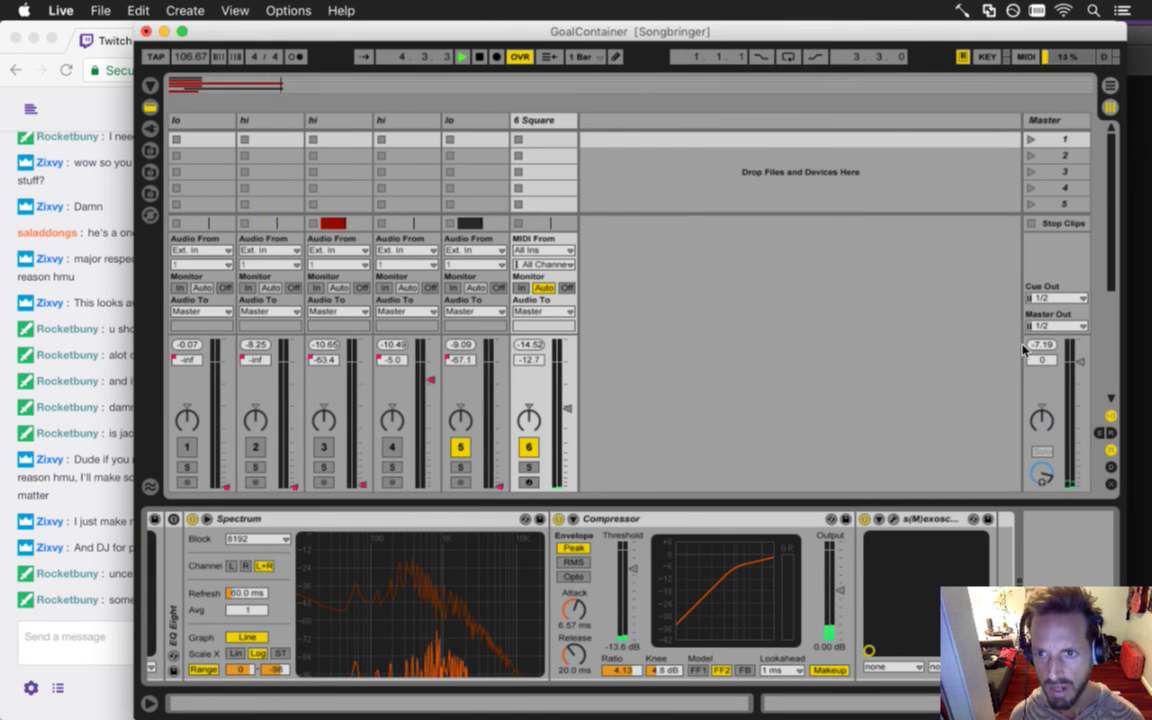
# Step: Play the compressed mix in Session view, then stop it back in the arrangement with the Compressor focused
pyautogui.press('space')
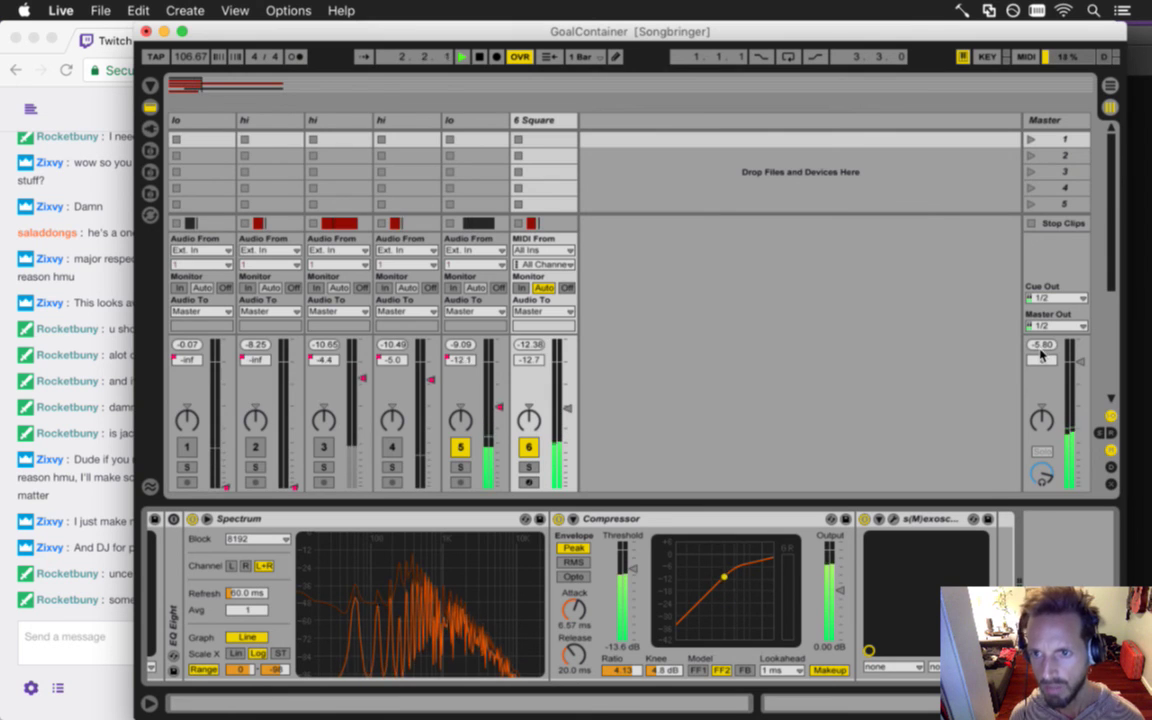
pyautogui.press('Tab')
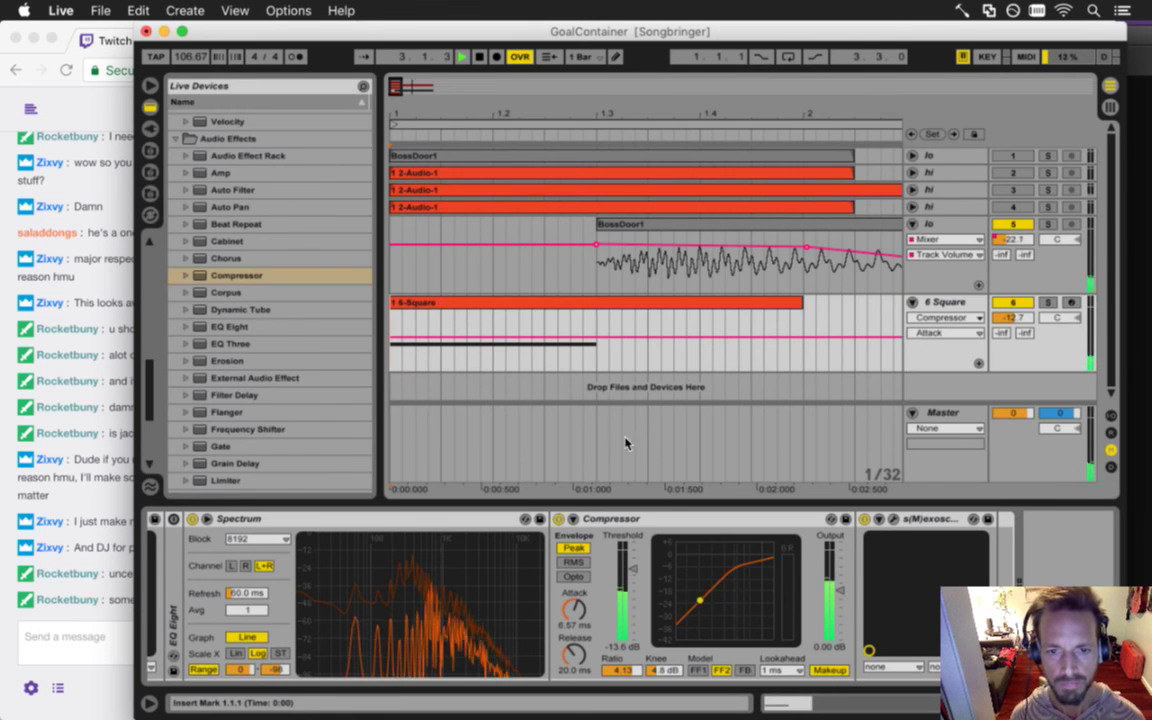
pyautogui.press('space')
pyautogui.click(634, 520)
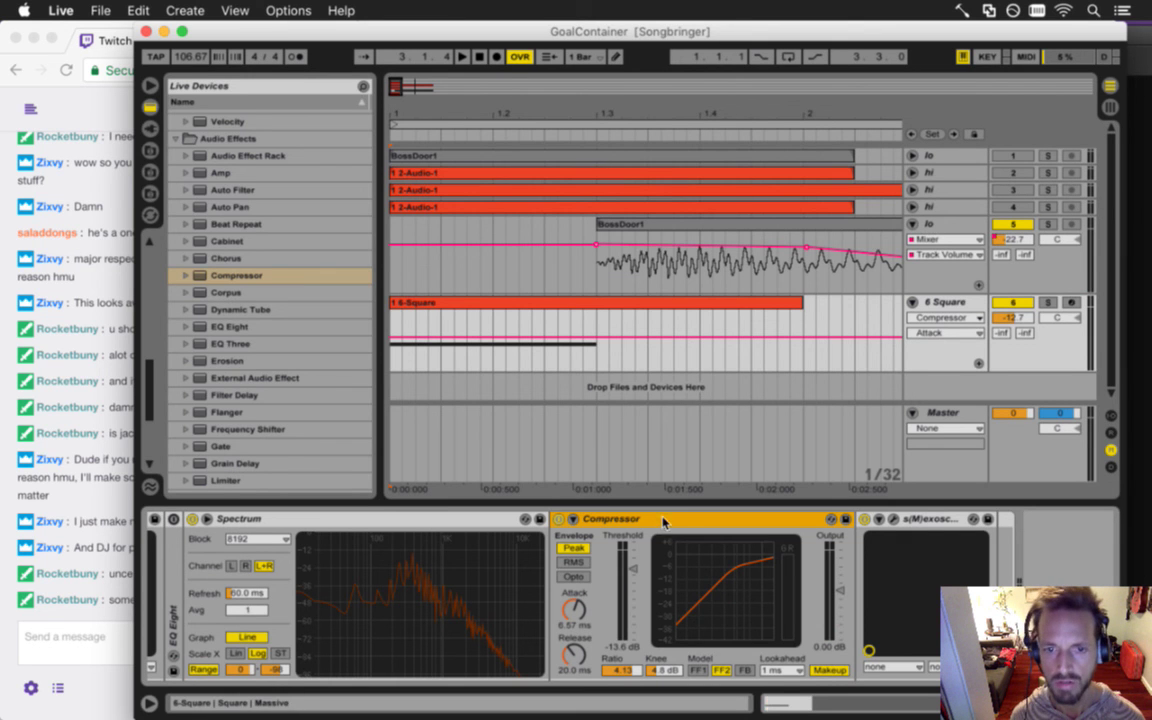
pyautogui.hscroll(2, 850, 412)
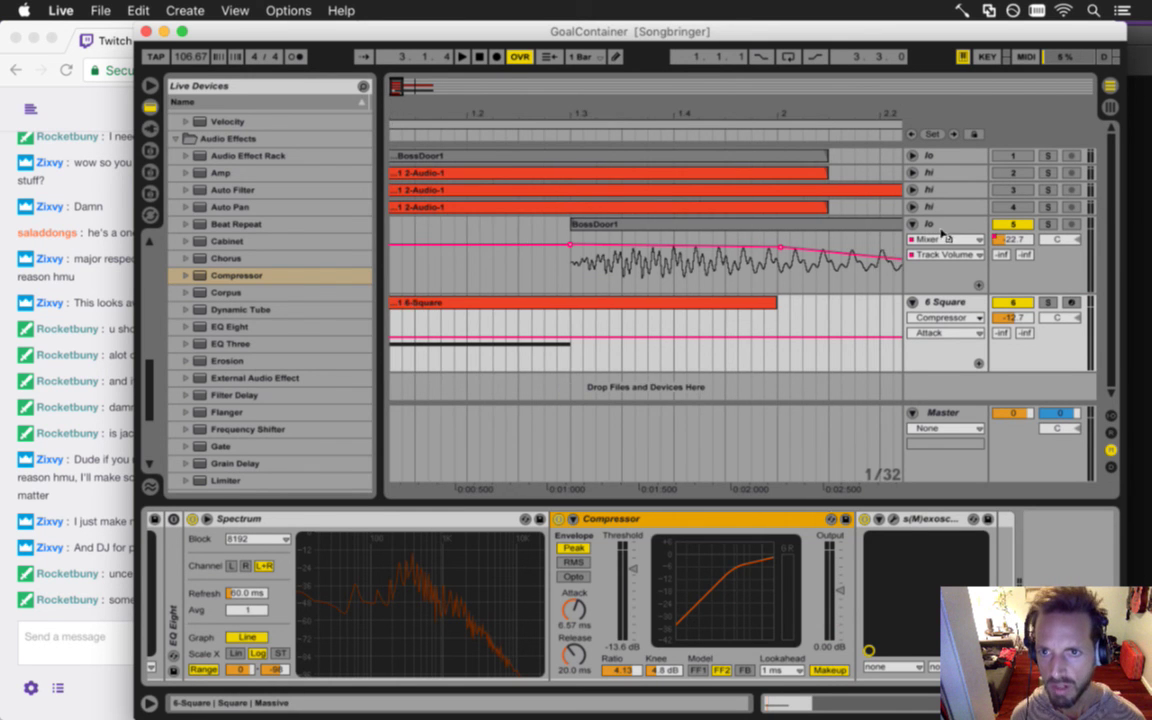
# Step: Delete the Compressor from the lo track and play to compare without it
pyautogui.click(952, 226)
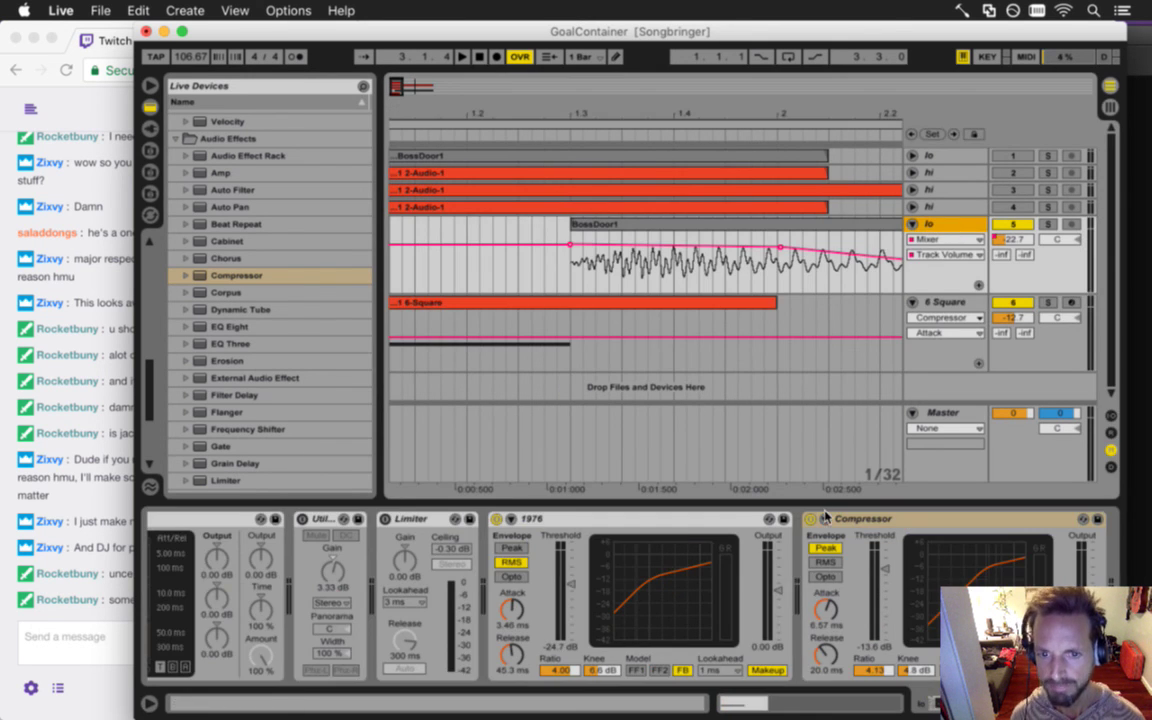
pyautogui.click(864, 521)
pyautogui.press('Delete')
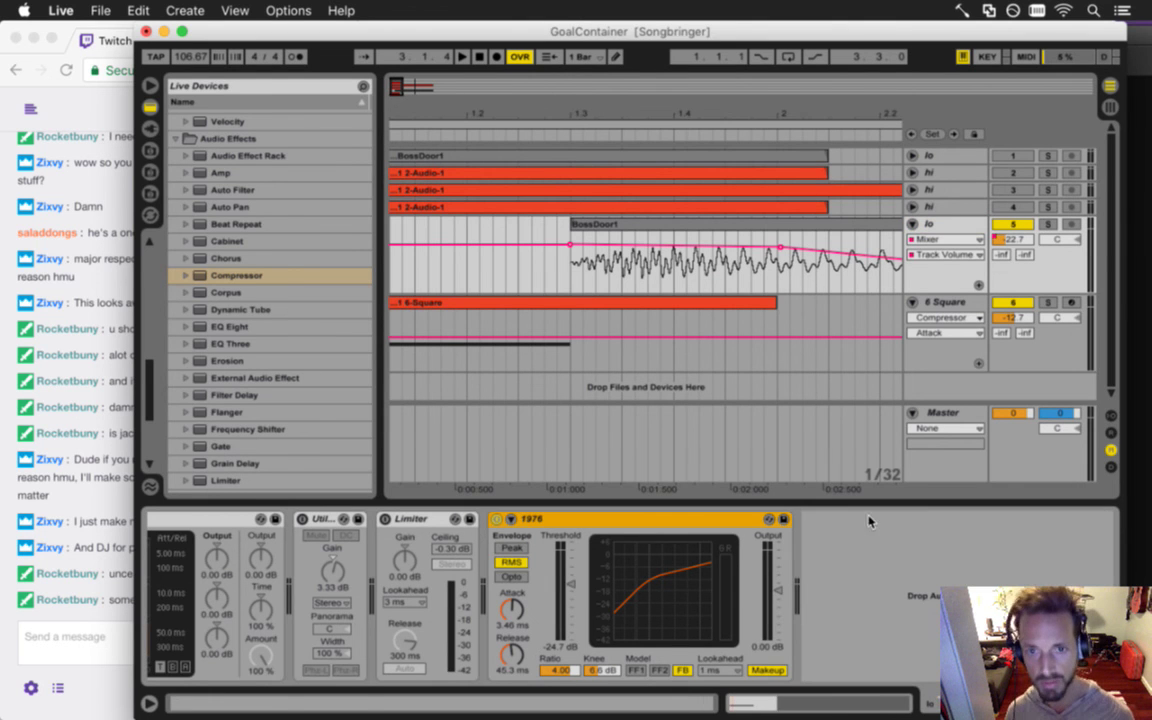
pyautogui.press('space')
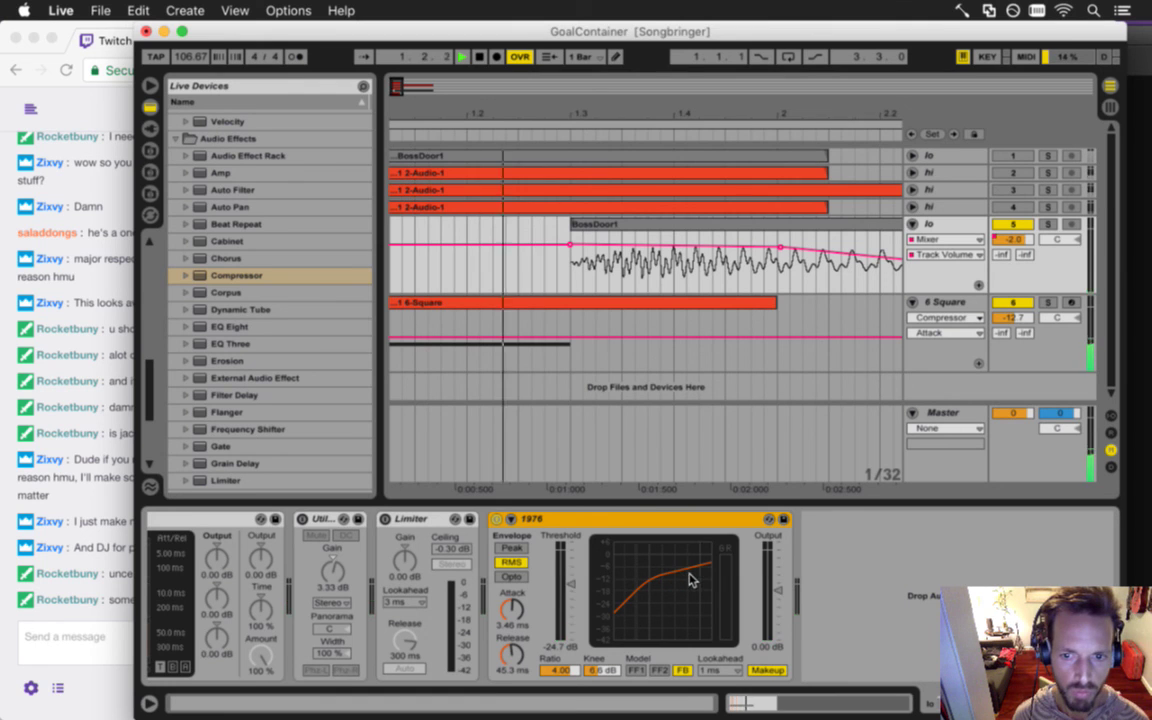
pyautogui.press('space')
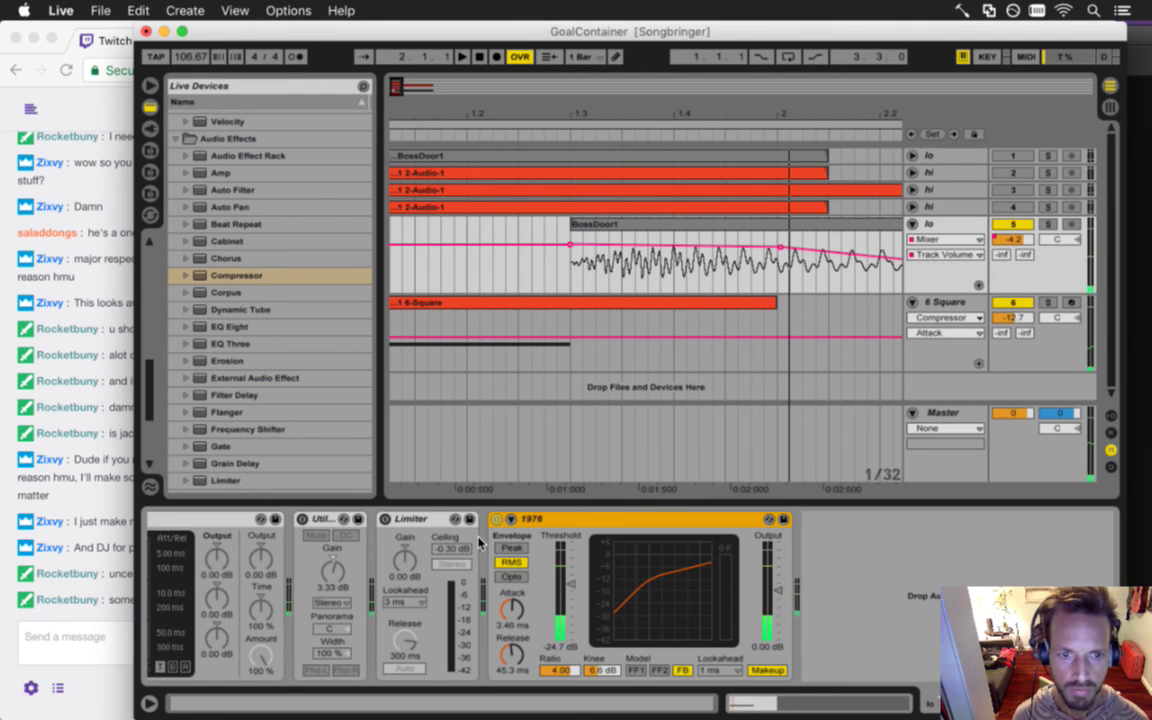
# Step: Move Spectrum between the Limiter and 1976, audition it, then hide the browser and zoom out to bars 1–8
pyautogui.press('Down')
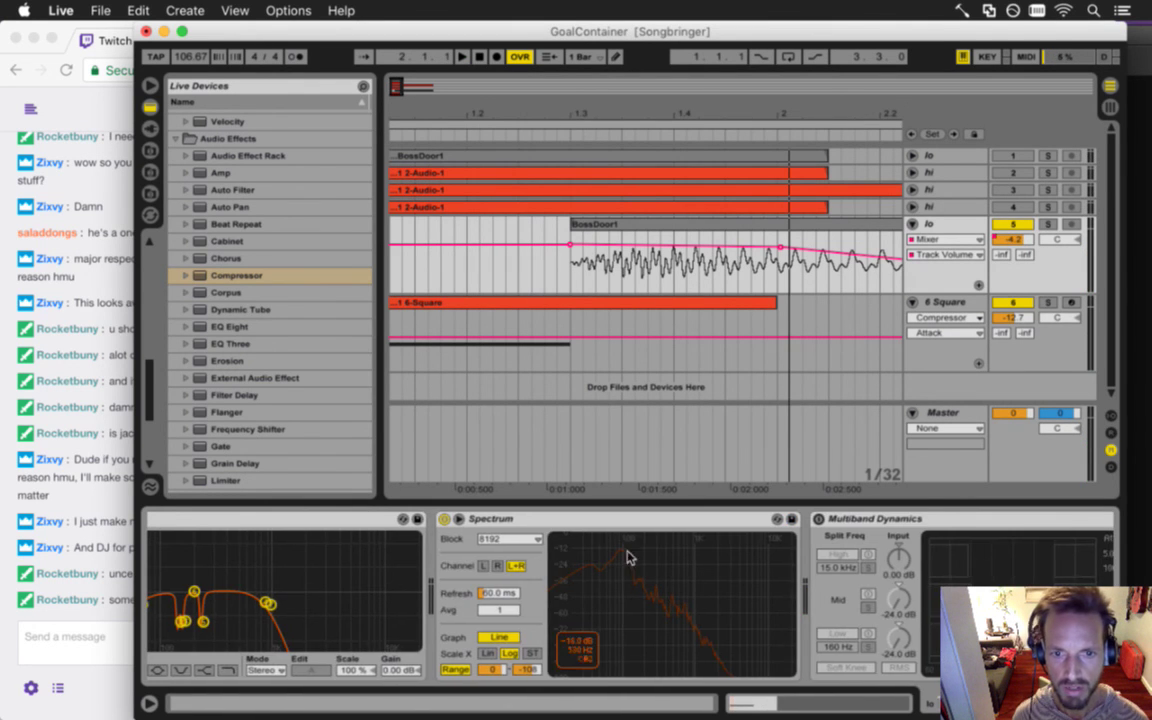
pyautogui.hscroll(8, 1120, 530)
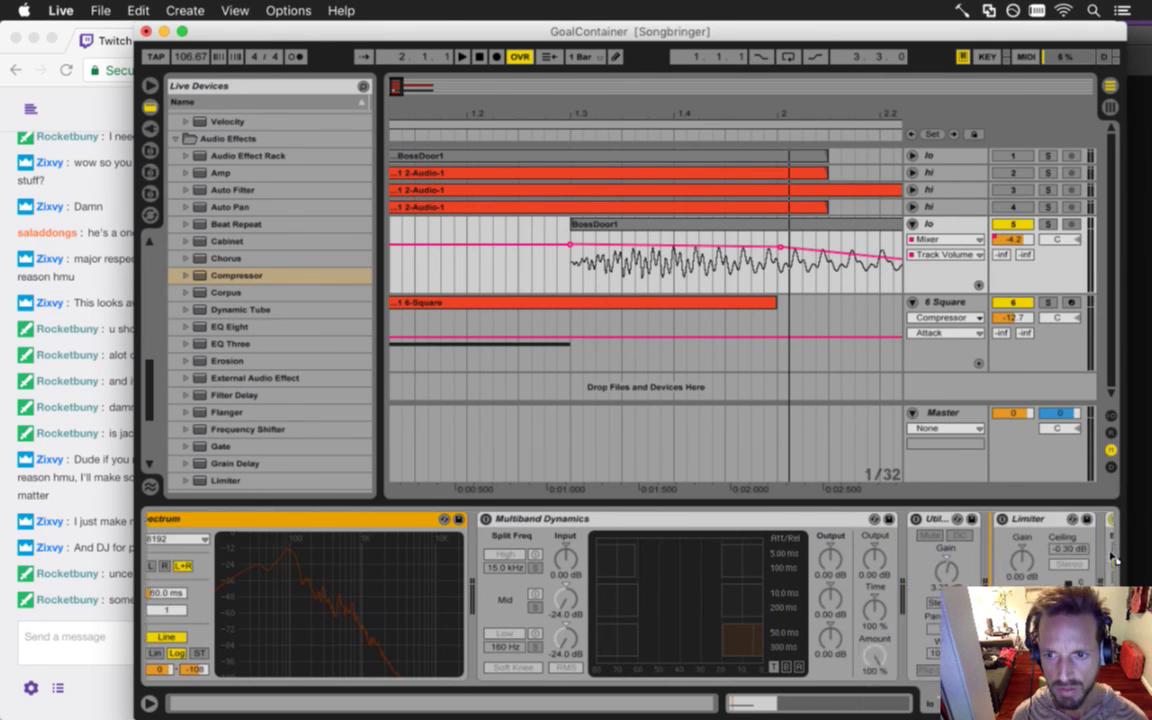
pyautogui.moveTo(940, 563); pyautogui.dragTo(940, 565)
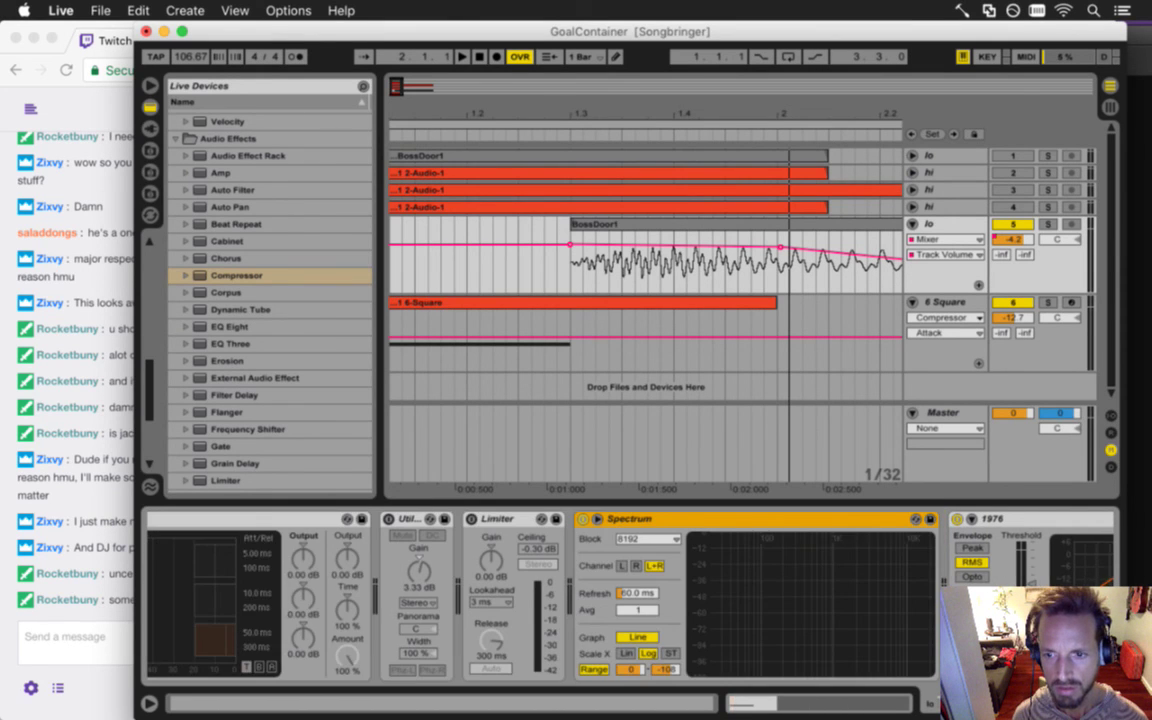
pyautogui.press('space')
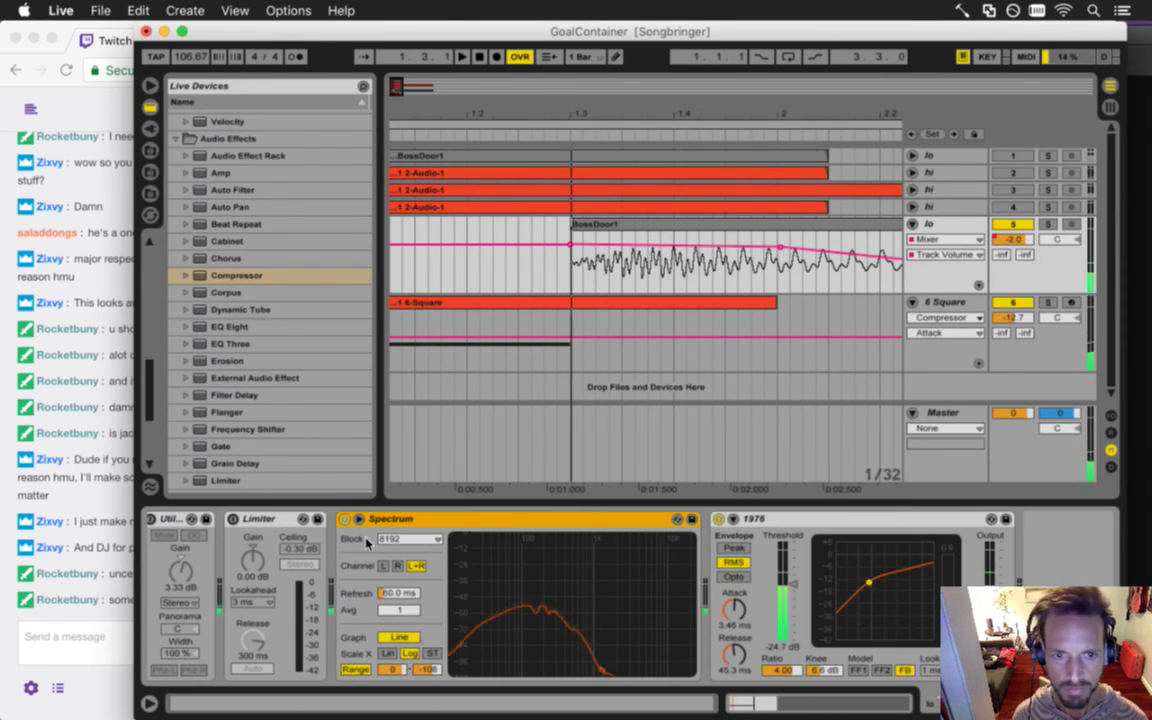
pyautogui.press('space')
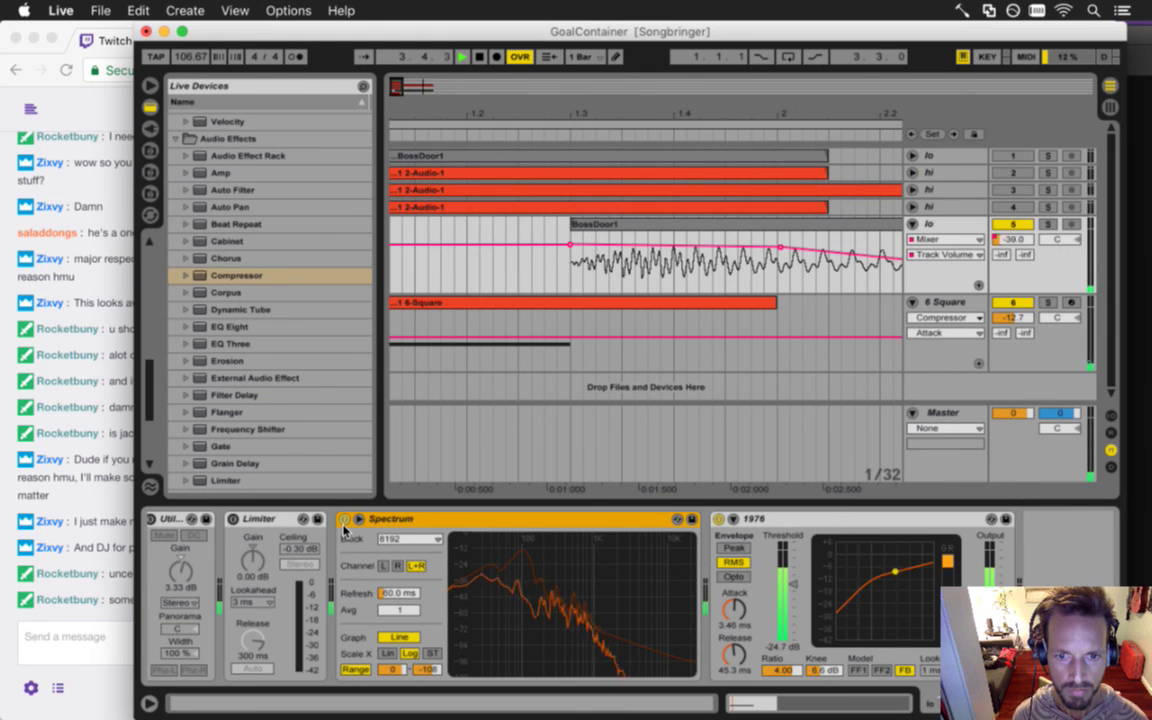
pyautogui.press('space')
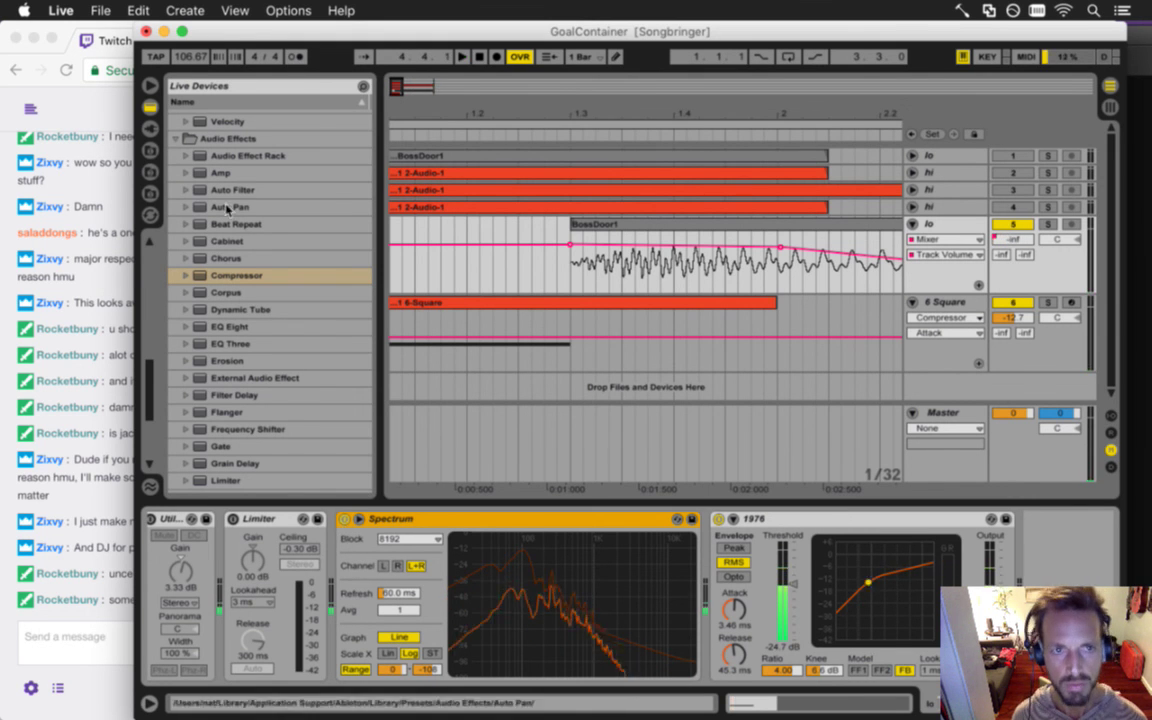
pyautogui.click(150, 86)
pyautogui.moveTo(180, 86); pyautogui.dragTo(201, 148)
# Step: Export the 1.1.1–4.4.1 Master render over the existing GoalContainer.wav in the waves folder
pyautogui.press('super+shift+r')
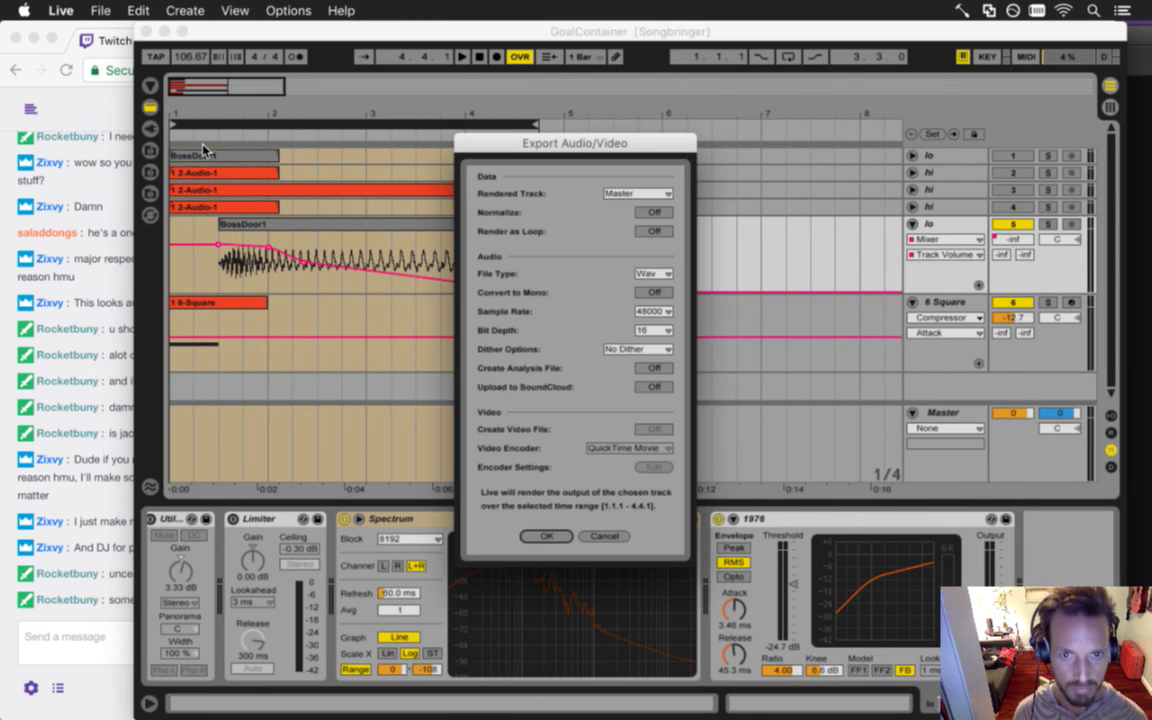
pyautogui.press('Return')
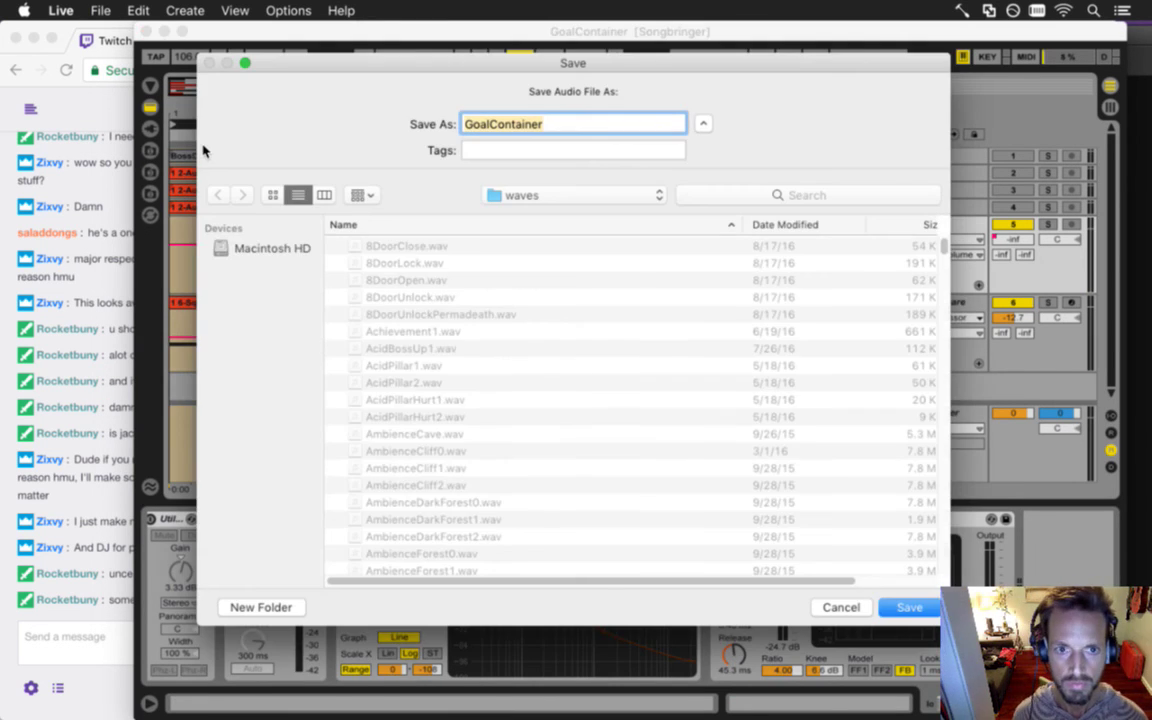
pyautogui.press('Return')
pyautogui.press('space')
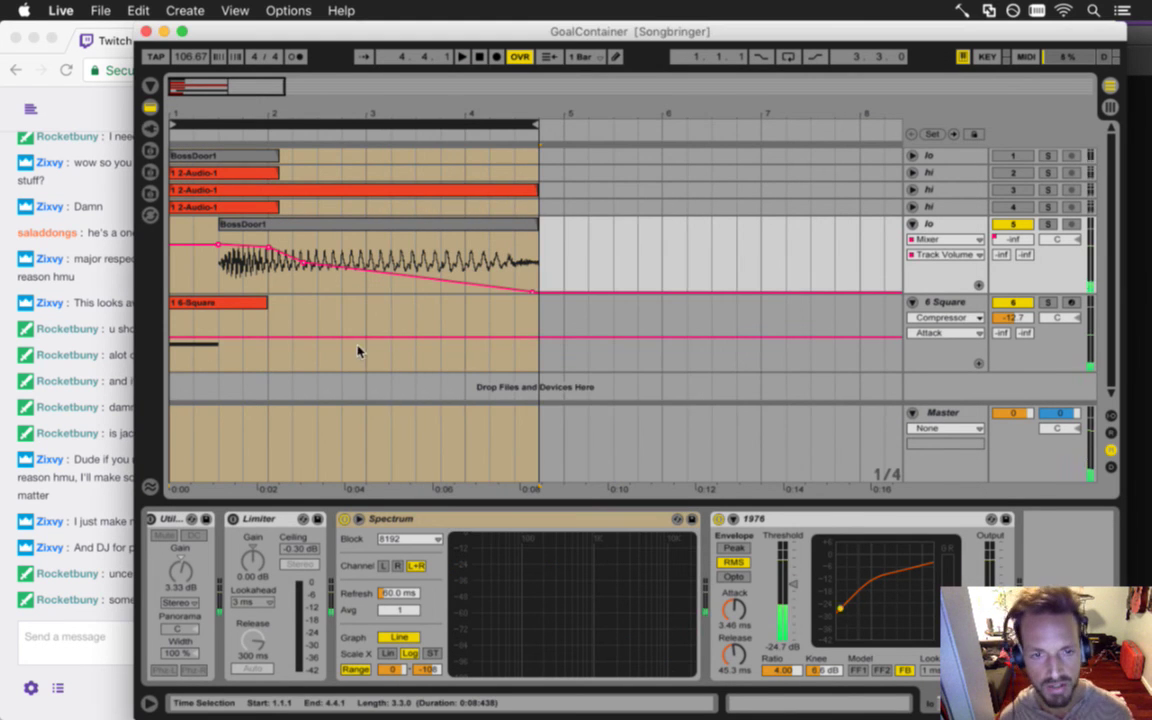
pyautogui.press('super+Tab')
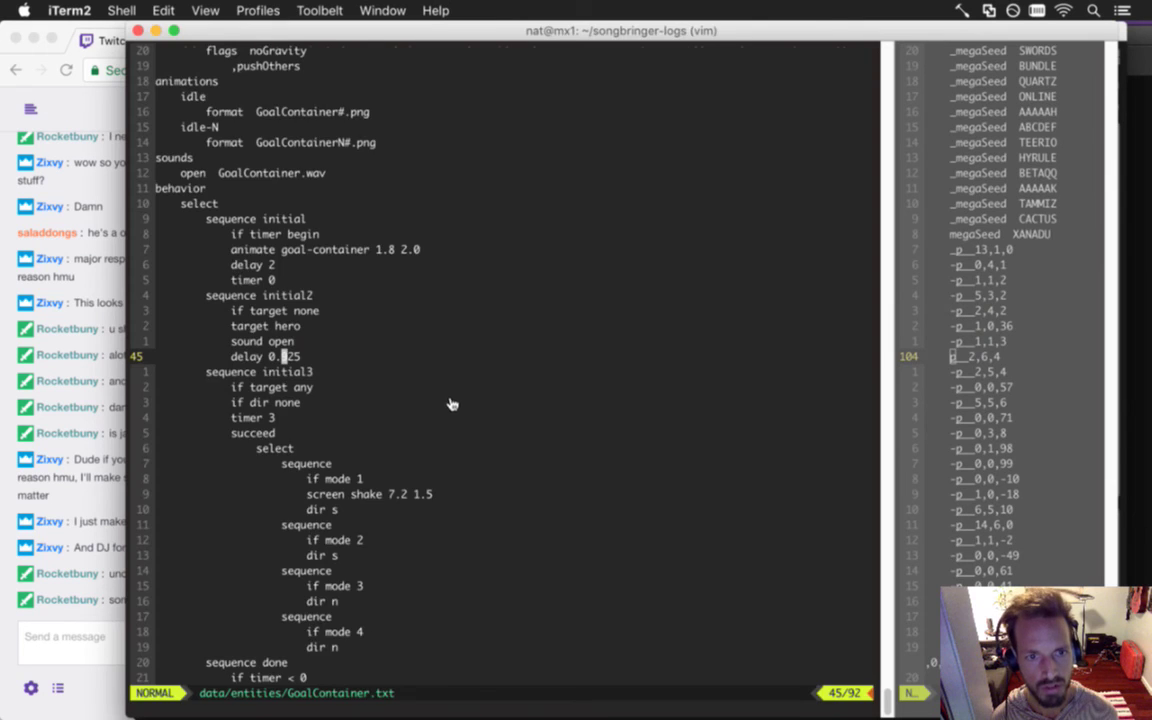
# Step: Run the vim build mapping to rebuild with xcodebuild and launch Songbringer with the 0.125 delay
pyautogui.press('super+b')
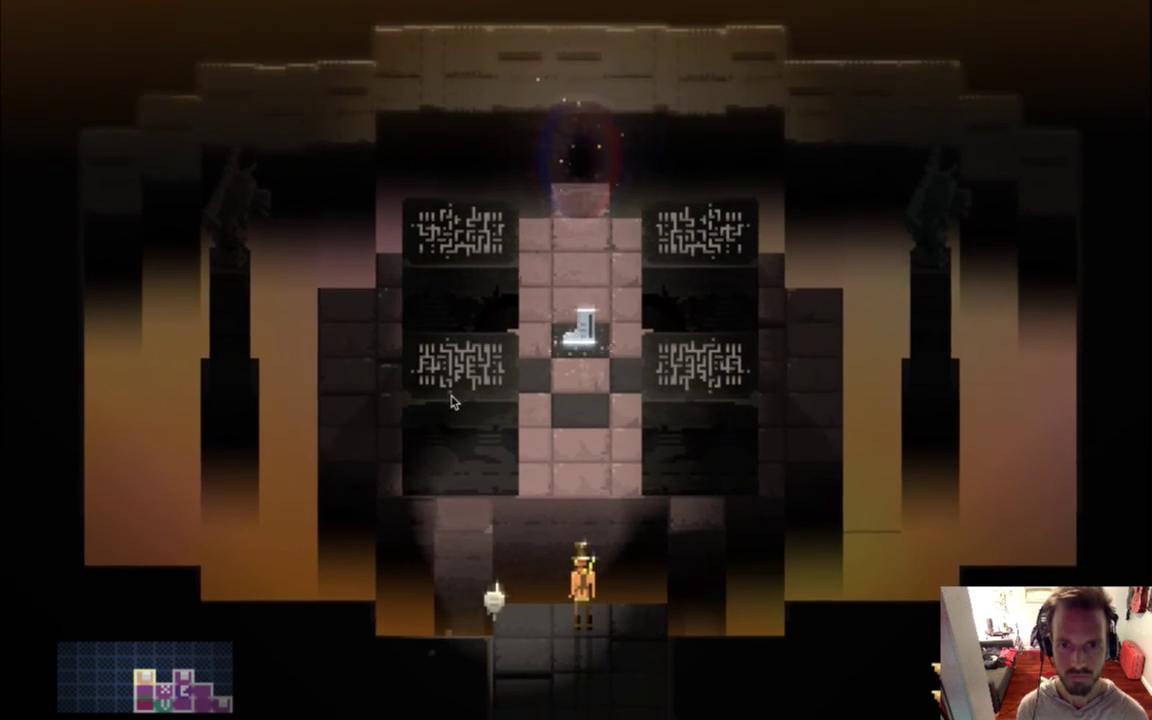
# Step: Back in vim, save GoalContainer.txt with :w
pyautogui.press('super+Tab')
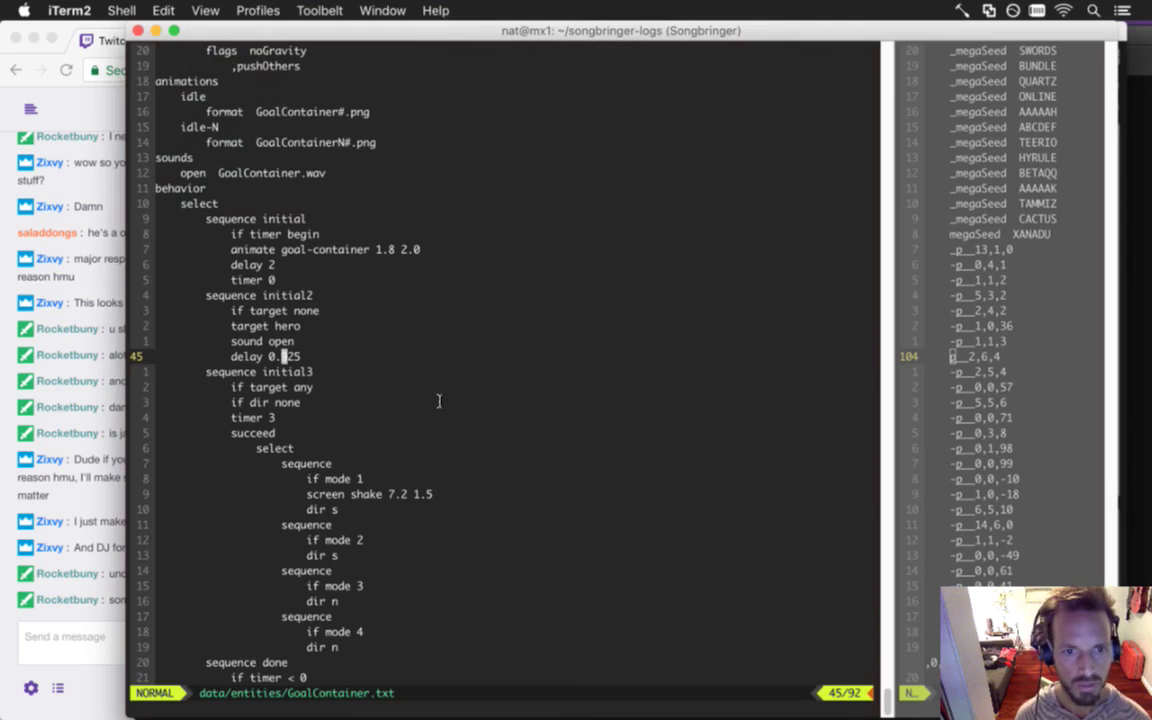
pyautogui.press('j')
pyautogui.press('k')
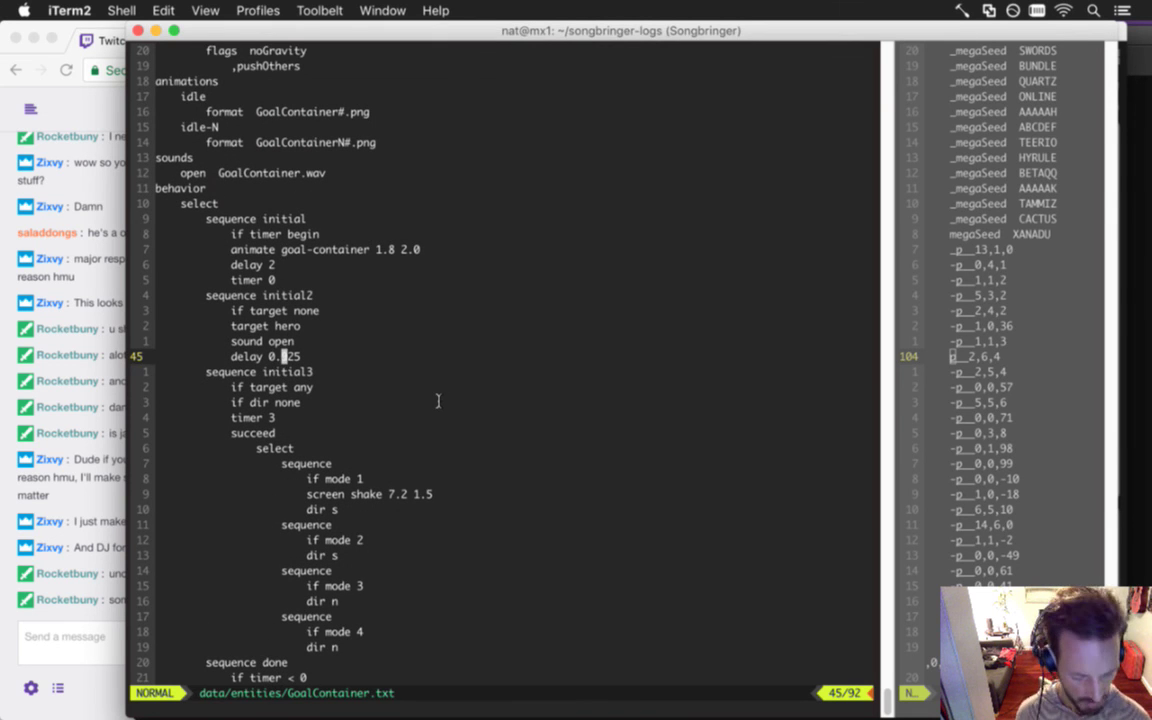
pyautogui.write(':w')
pyautogui.press('Return')
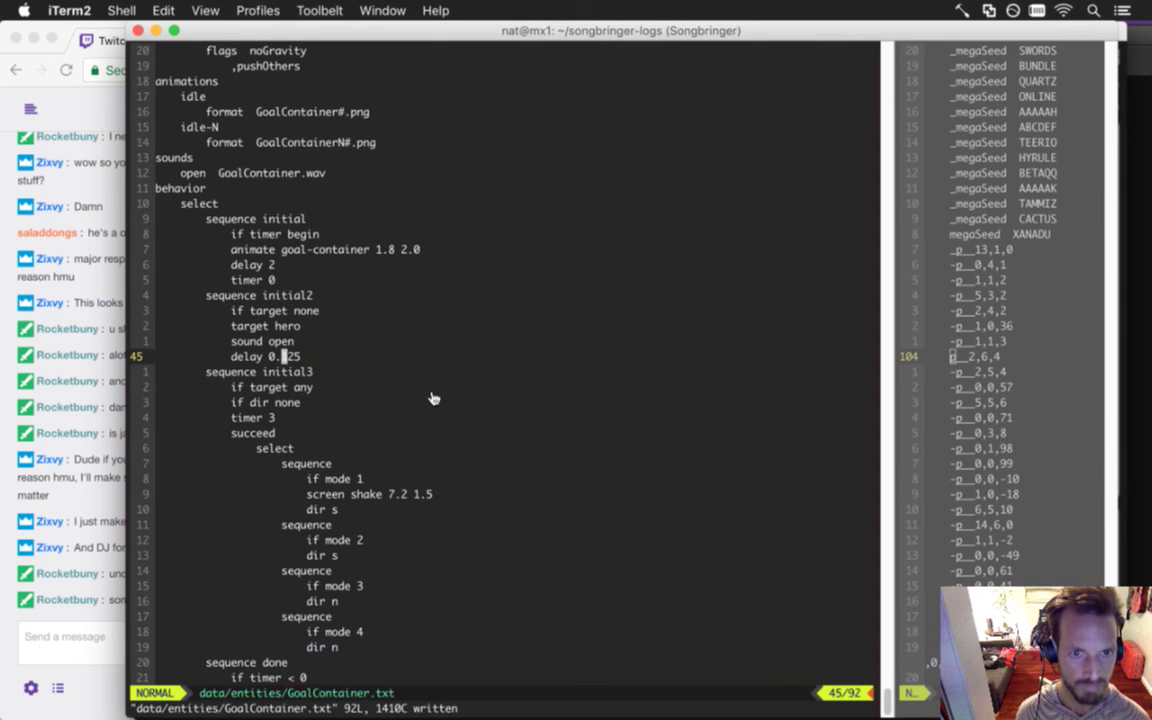
# Step: Rebuild and play Songbringer to test the goal container, then quit back to iTerm2
pyautogui.press('F5')
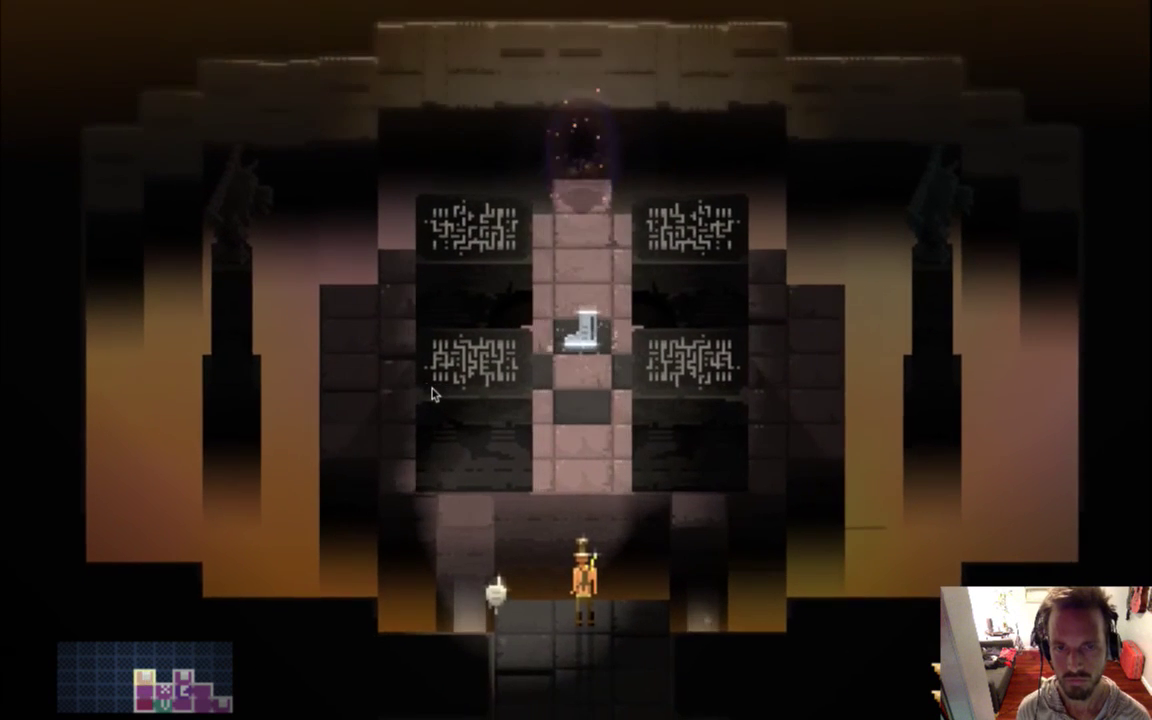
pyautogui.press('super+q')
pyautogui.click(432, 394)
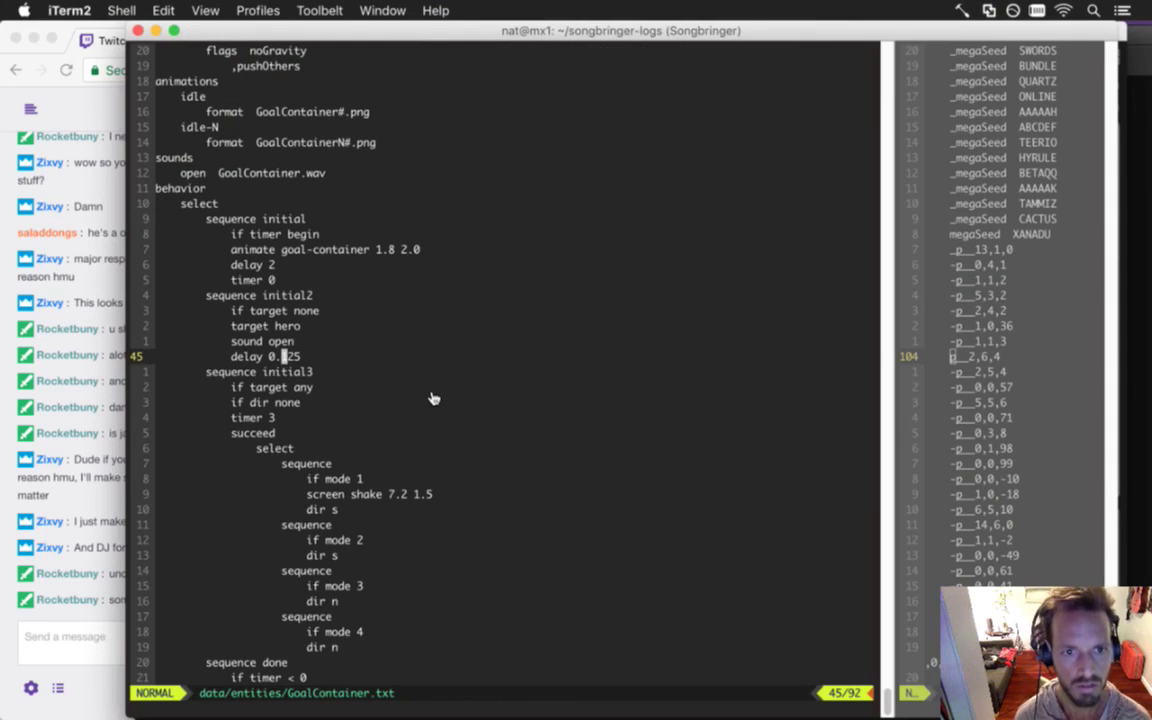
# Step: Undo the open sound delay back to 0.825 and rebuild to test it in Songbringer
pyautogui.press('j')
pyautogui.press('j')
pyautogui.press('k')
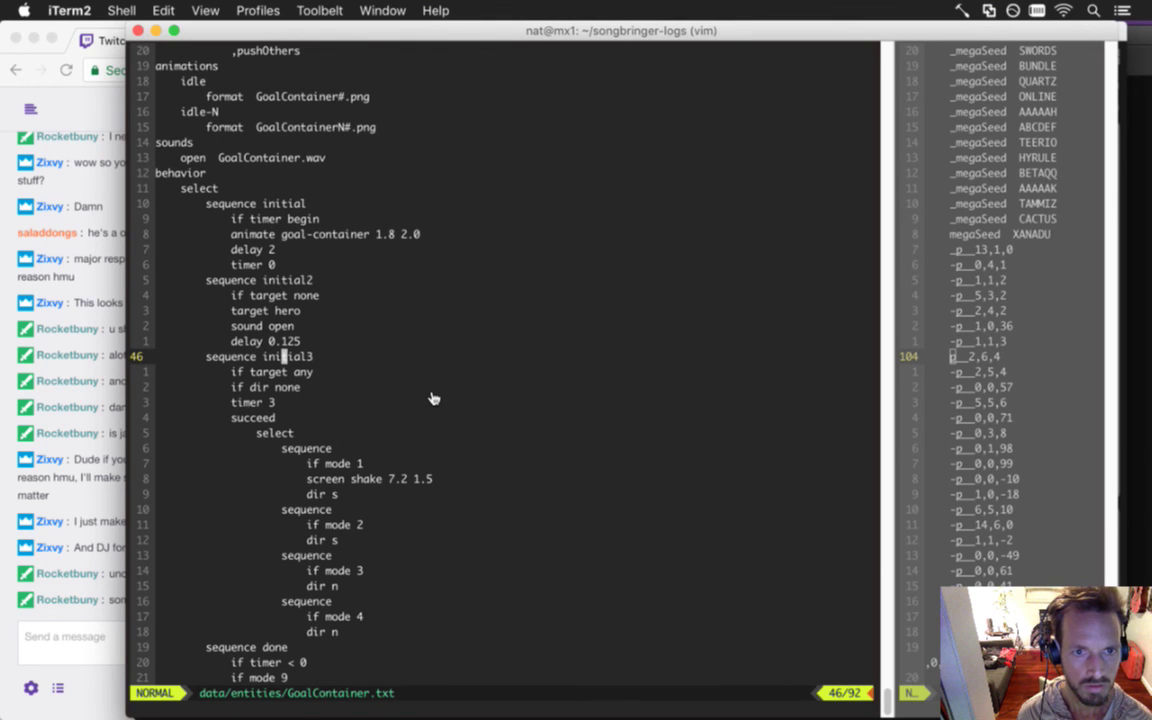
pyautogui.press('k')
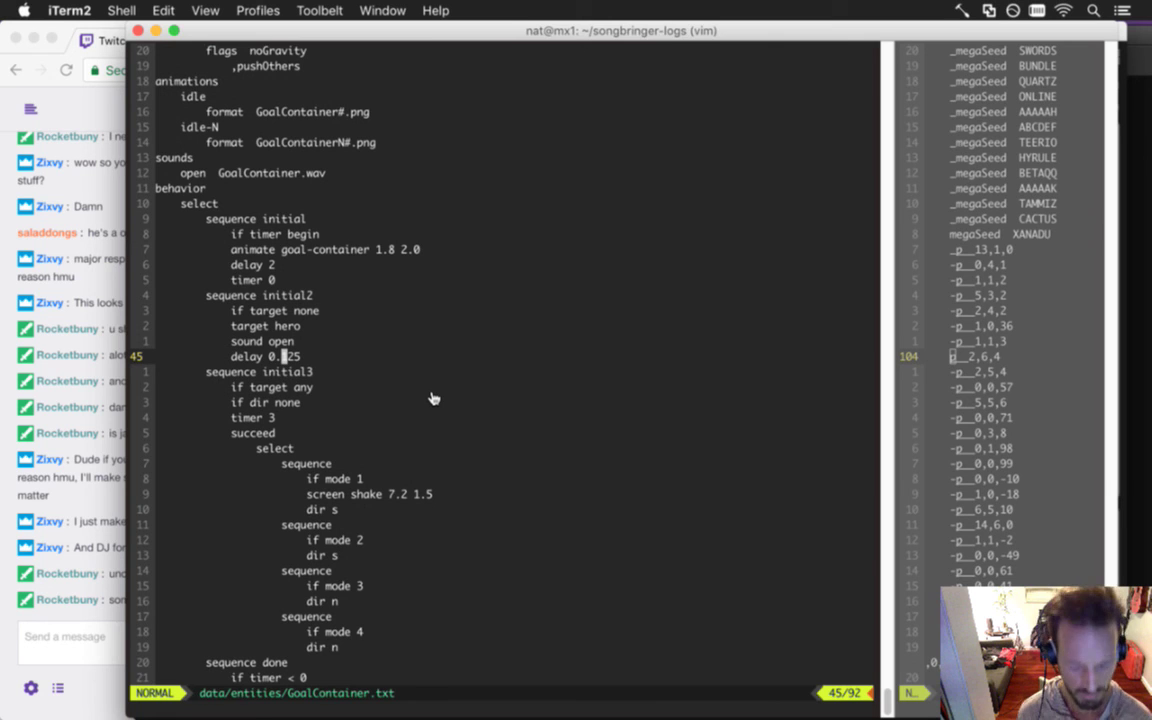
pyautogui.press('u')
pyautogui.press('j')
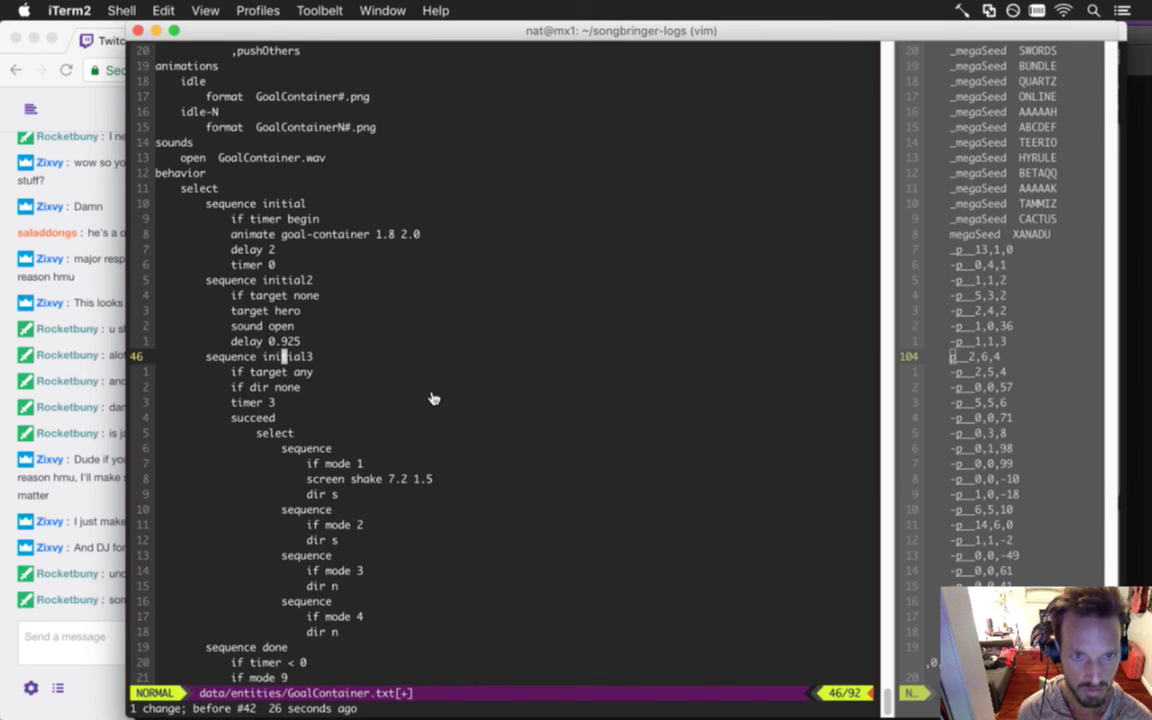
pyautogui.press('k')
pyautogui.press('j')
pyautogui.press('j')
pyautogui.press('j')
pyautogui.press('j')
pyautogui.press('j')
pyautogui.press('j')
pyautogui.press('j')
pyautogui.press('j')
pyautogui.press('j')
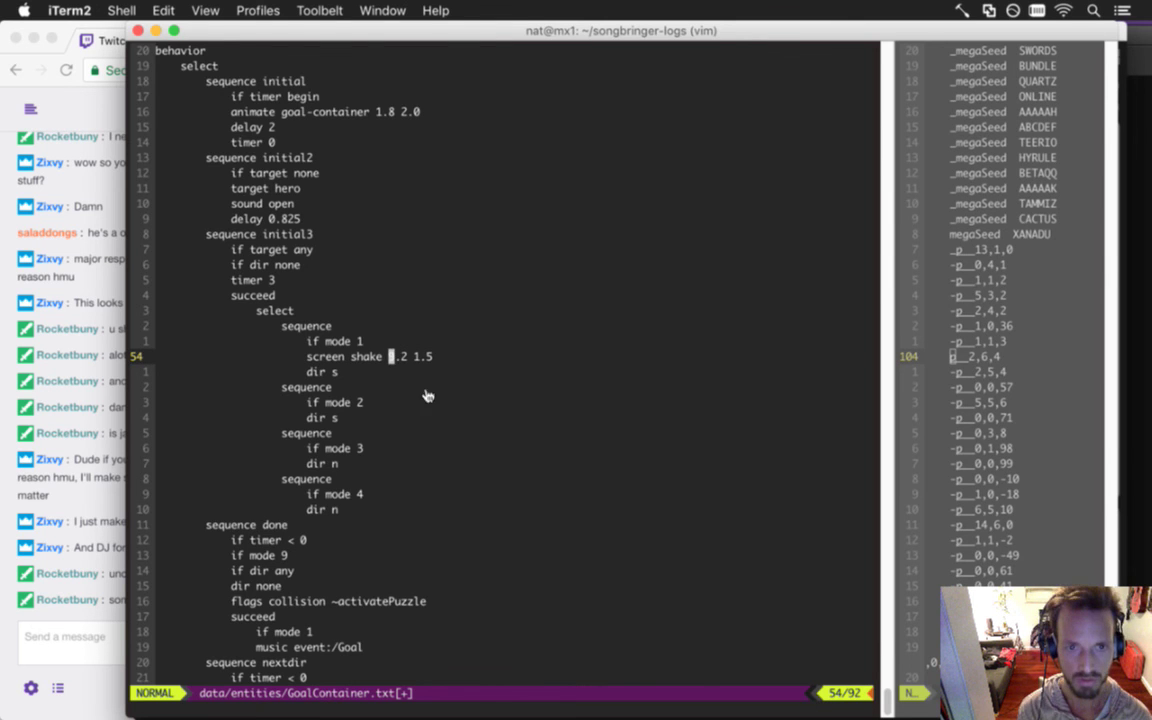
pyautogui.press('F5')
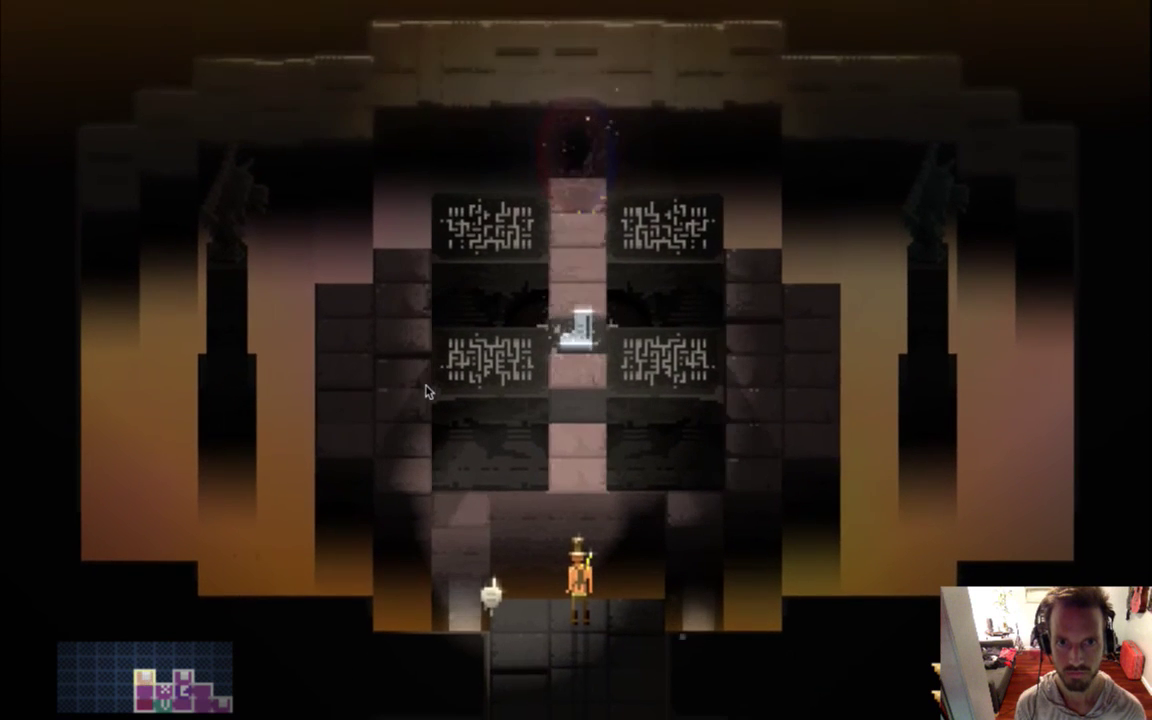
# Step: Raise the screen shake from 7.2 to 19.2 and rebuild the game to test it
pyautogui.press('super+Tab')
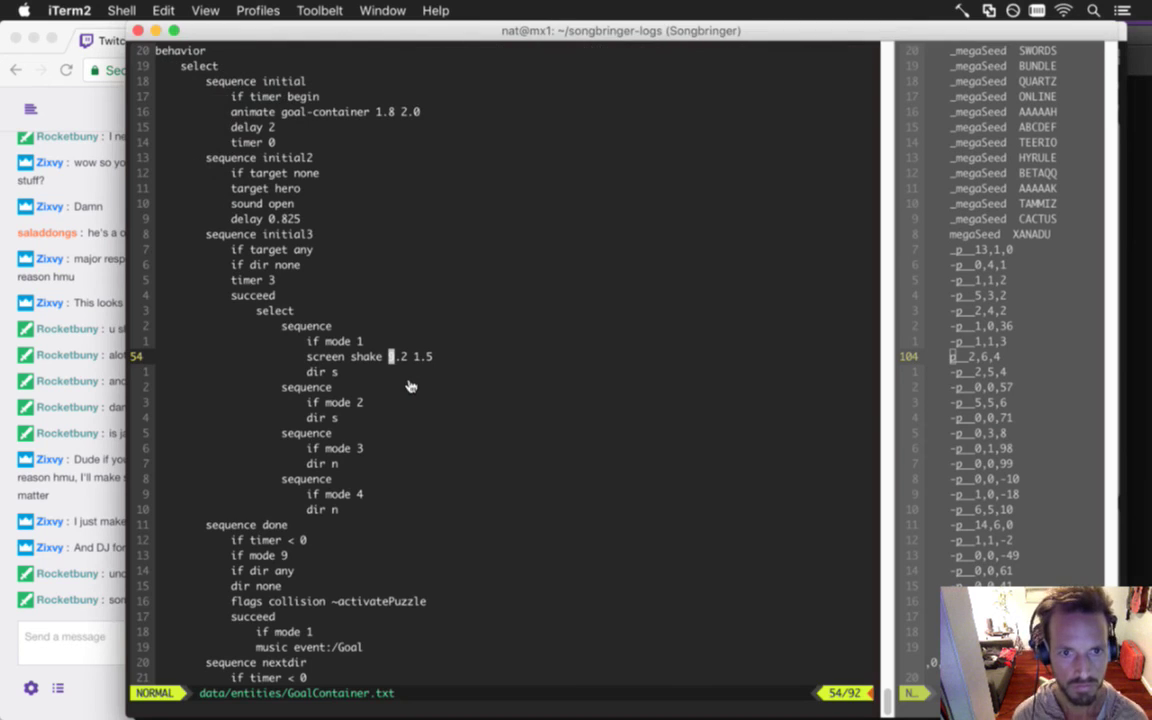
pyautogui.write('ake 1')
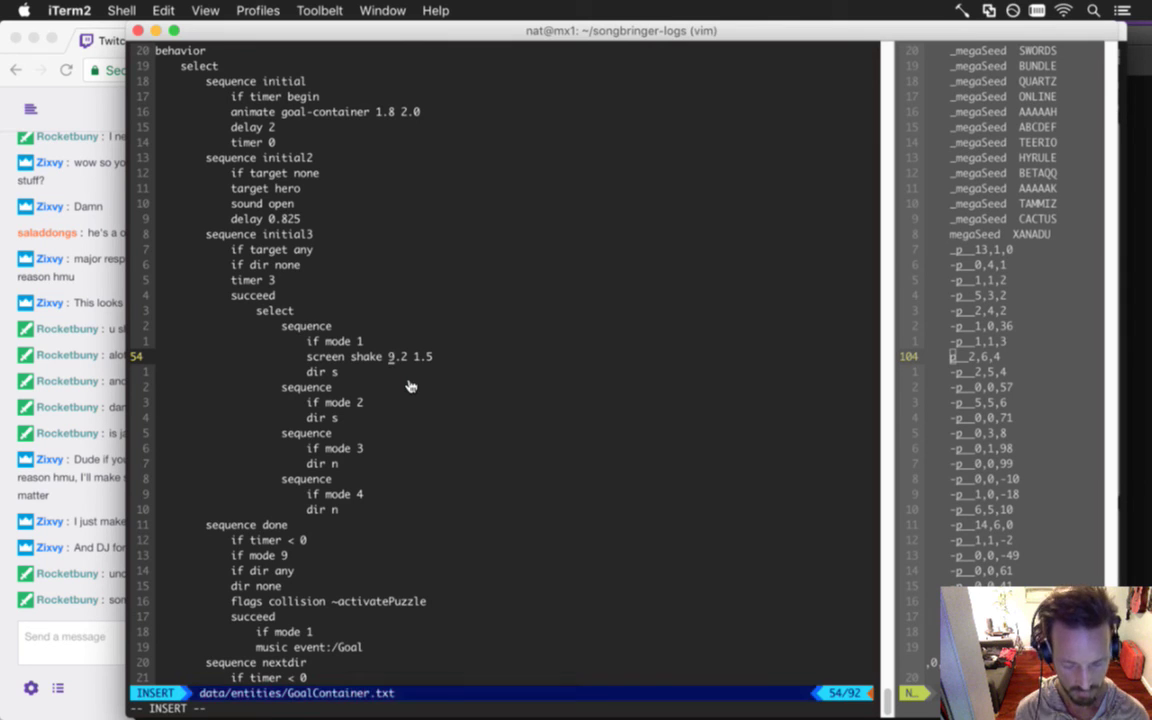
pyautogui.write('9')
pyautogui.press('Escape')
pyautogui.press('super+b')
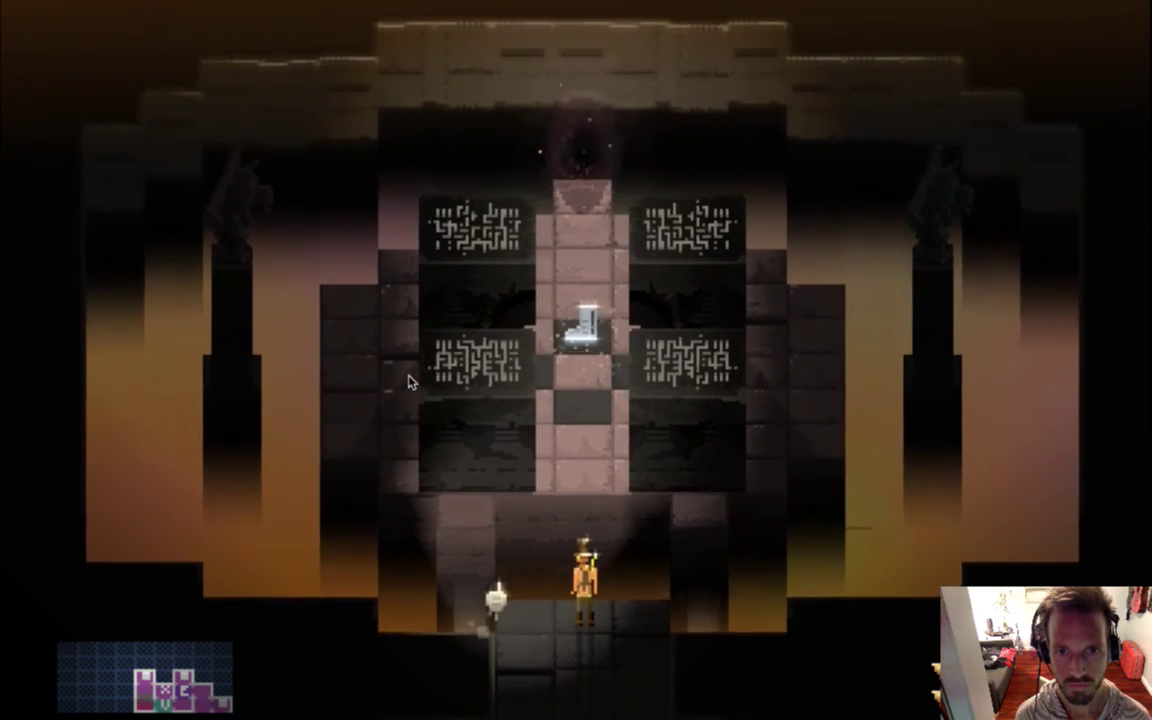
# Step: Save and quit Songbringer from the pause menu and return to vim
pyautogui.press('Escape')
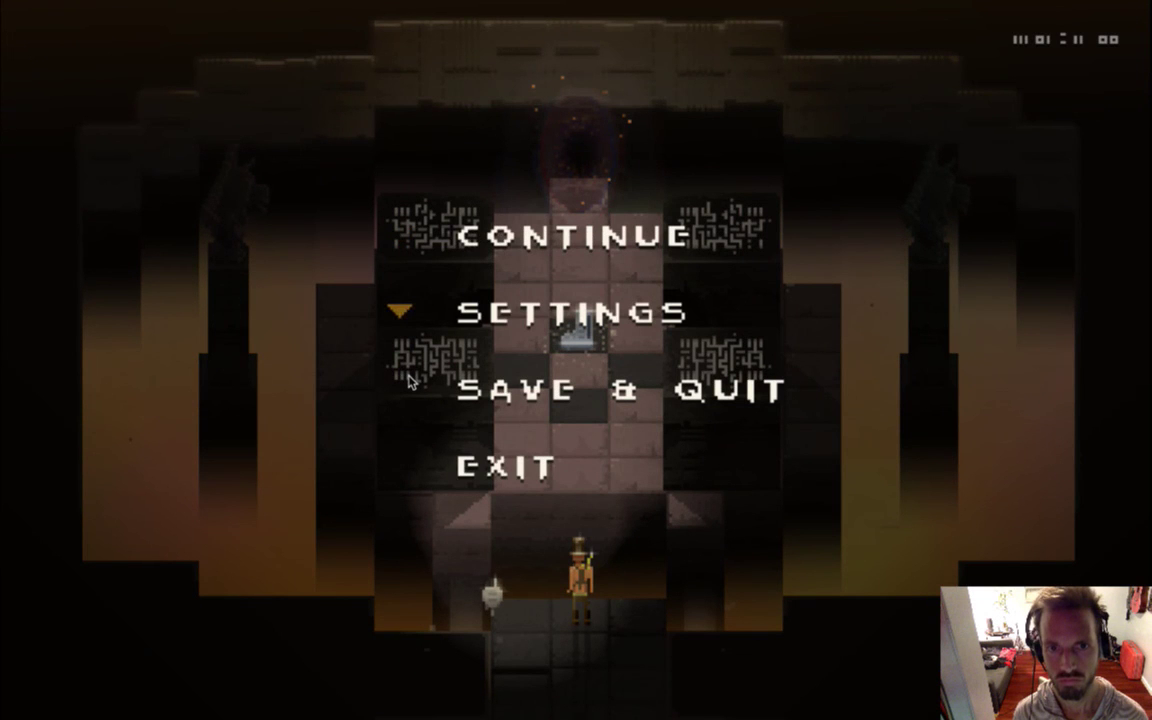
pyautogui.press('Down')
pyautogui.press('Return')
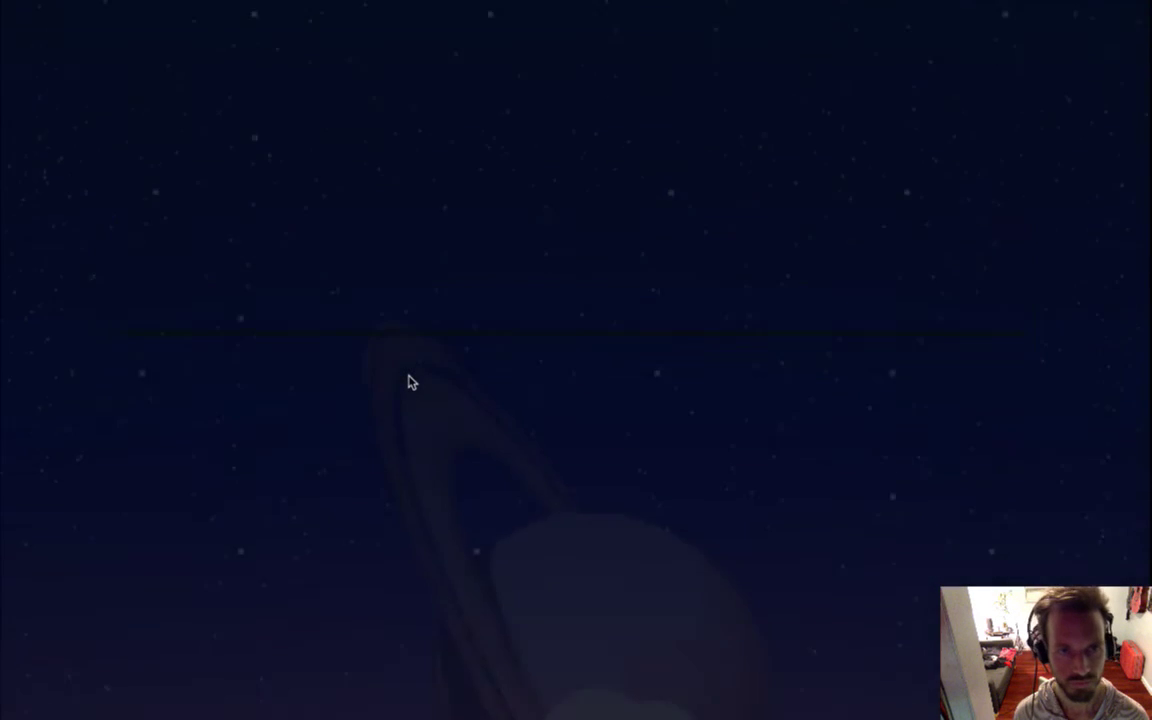
pyautogui.press('Return')
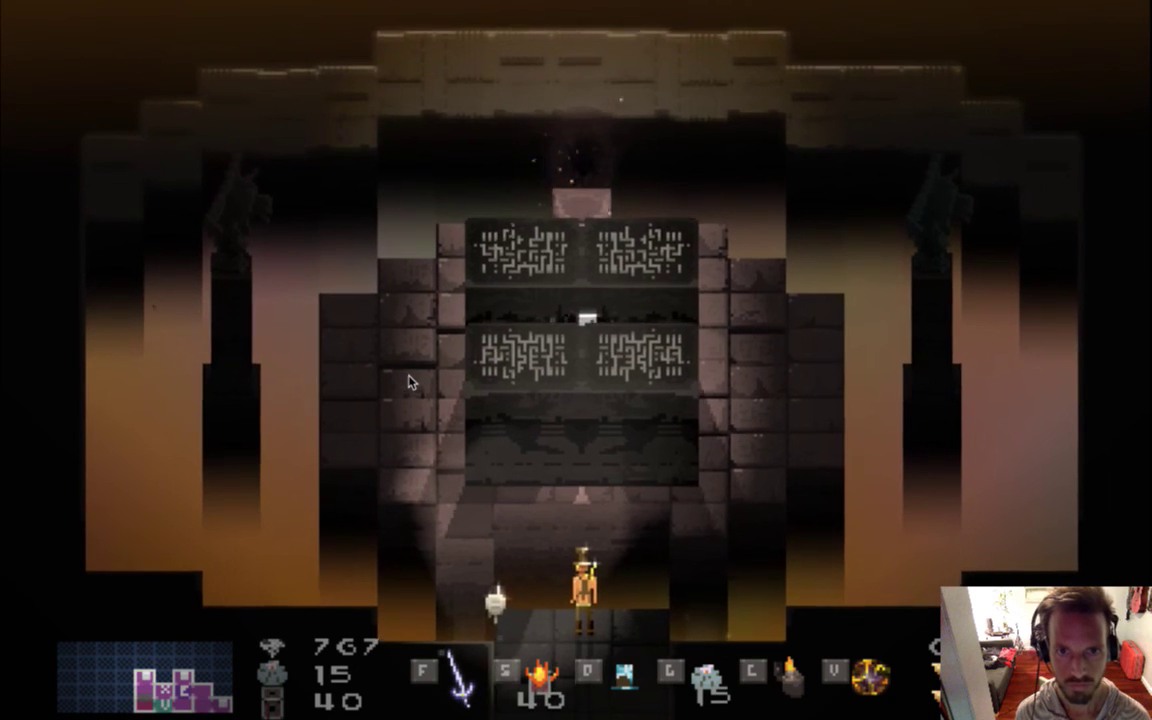
pyautogui.press('super+Tab')
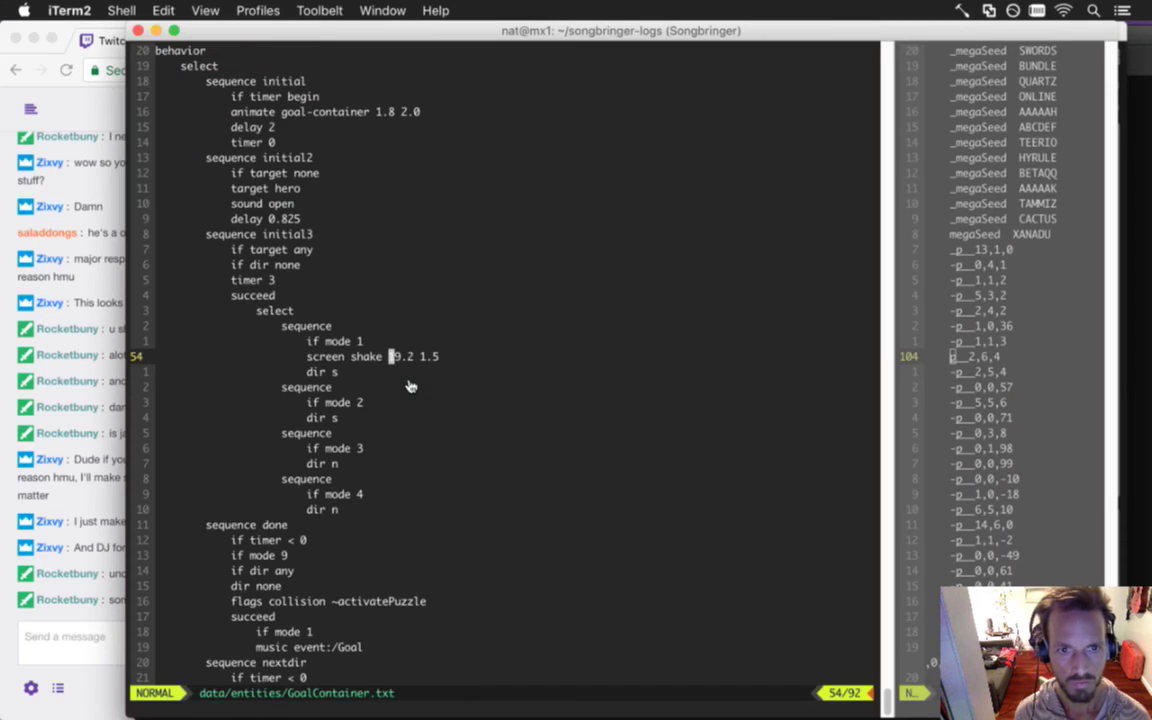
# Step: Change the open sound delay from 0.825 to 0.525 and test it in Songbringer
pyautogui.press('k')
pyautogui.press('k')
pyautogui.press('k')
pyautogui.press('k')
pyautogui.press('k')
pyautogui.press('k')
pyautogui.press('k')
pyautogui.press('k')
pyautogui.press('k')
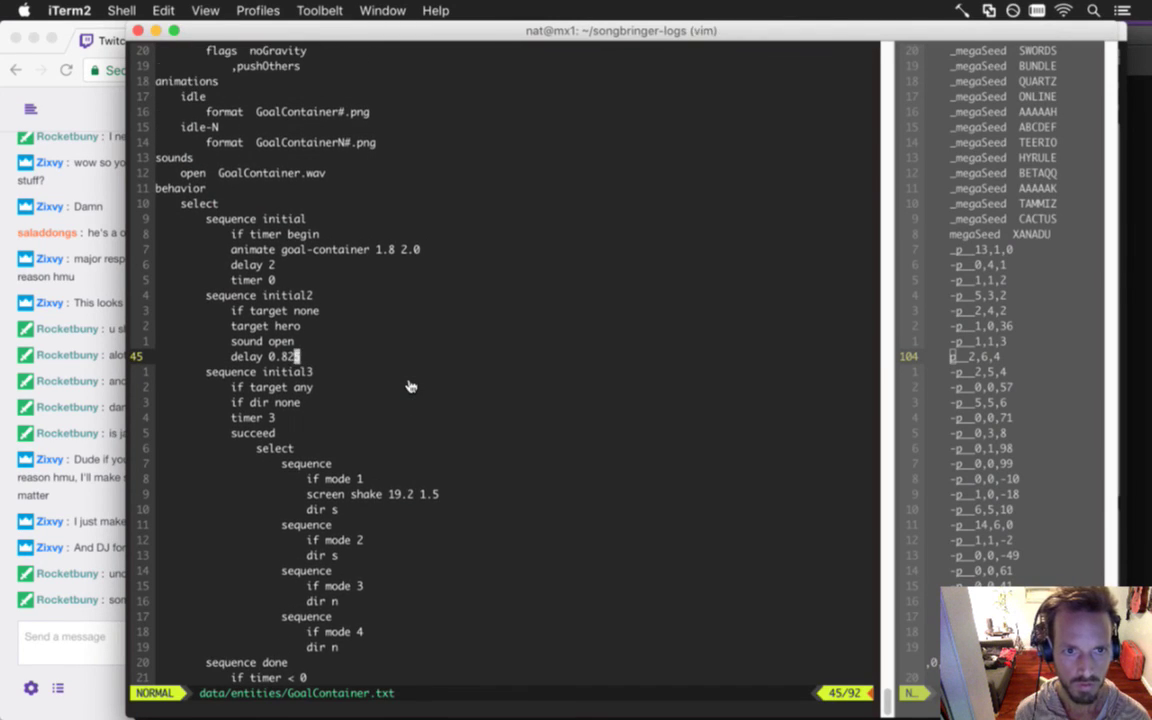
pyautogui.press('5')
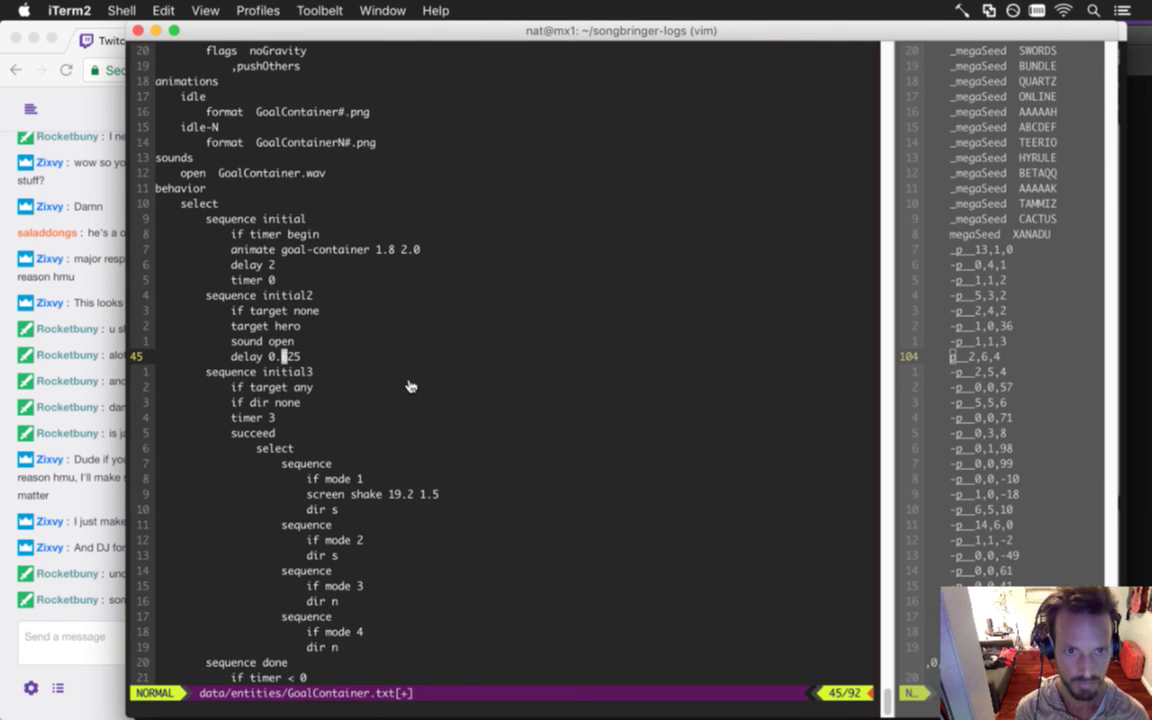
pyautogui.press('F5')
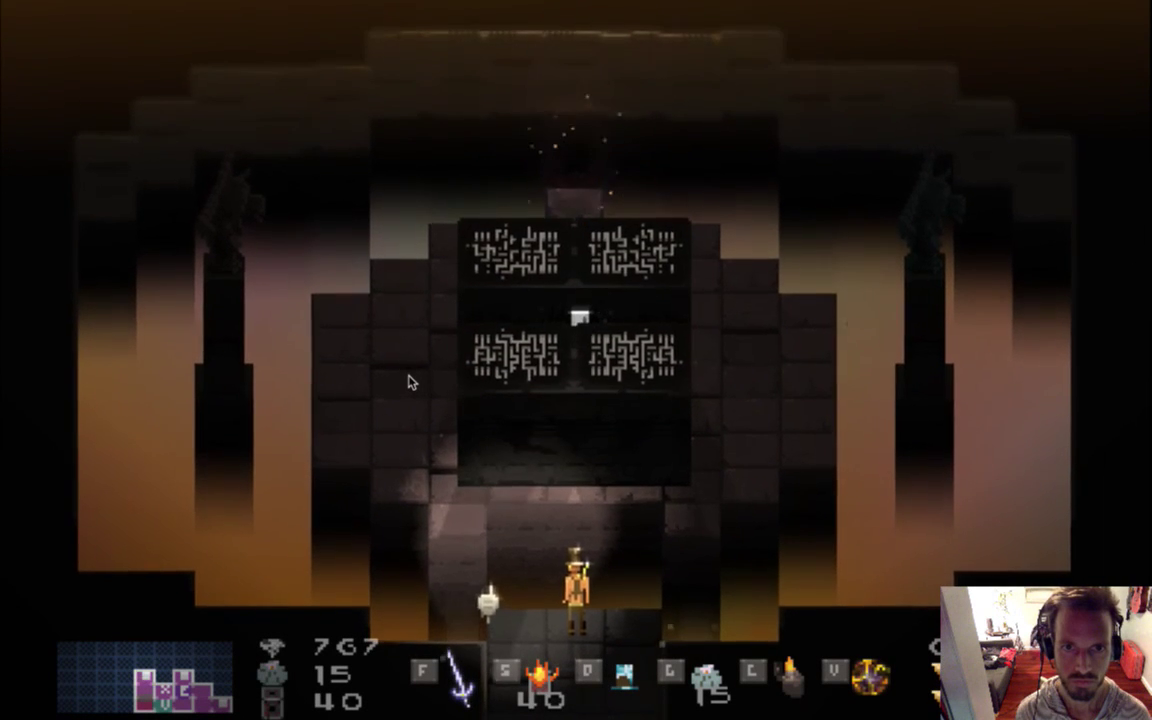
pyautogui.press('cmd+q')
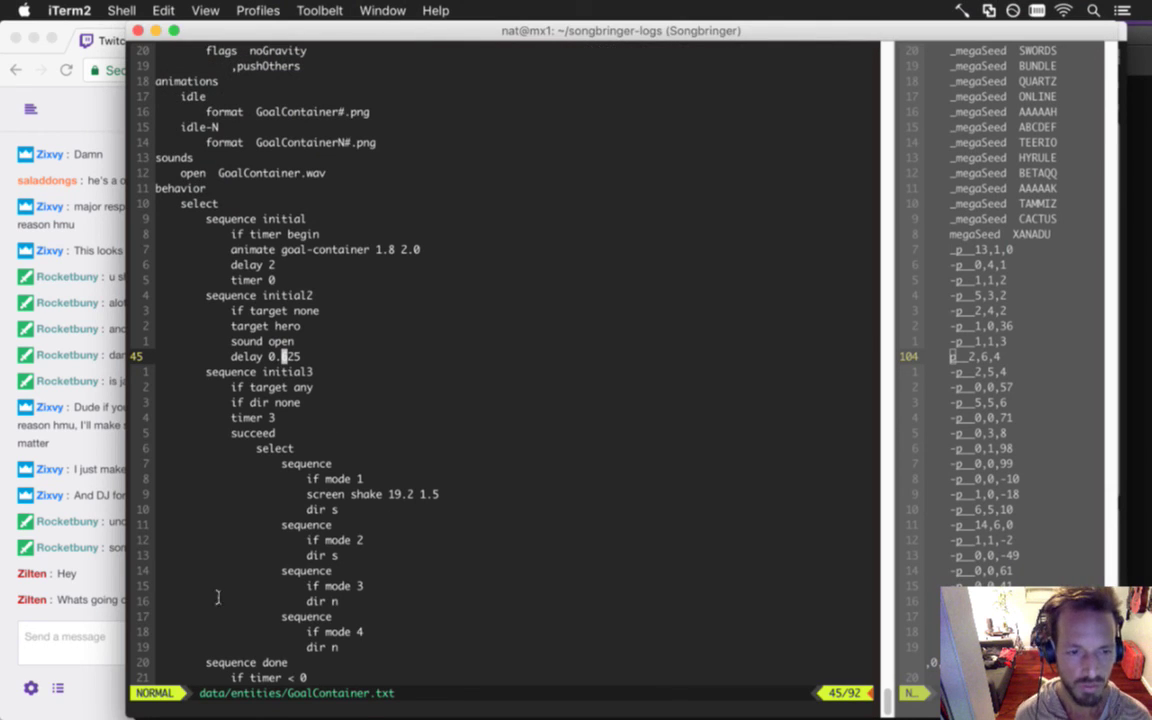
# Step: Read the newest greeting messages in the Twitch chat, then return to the editor
pyautogui.click(85, 583)
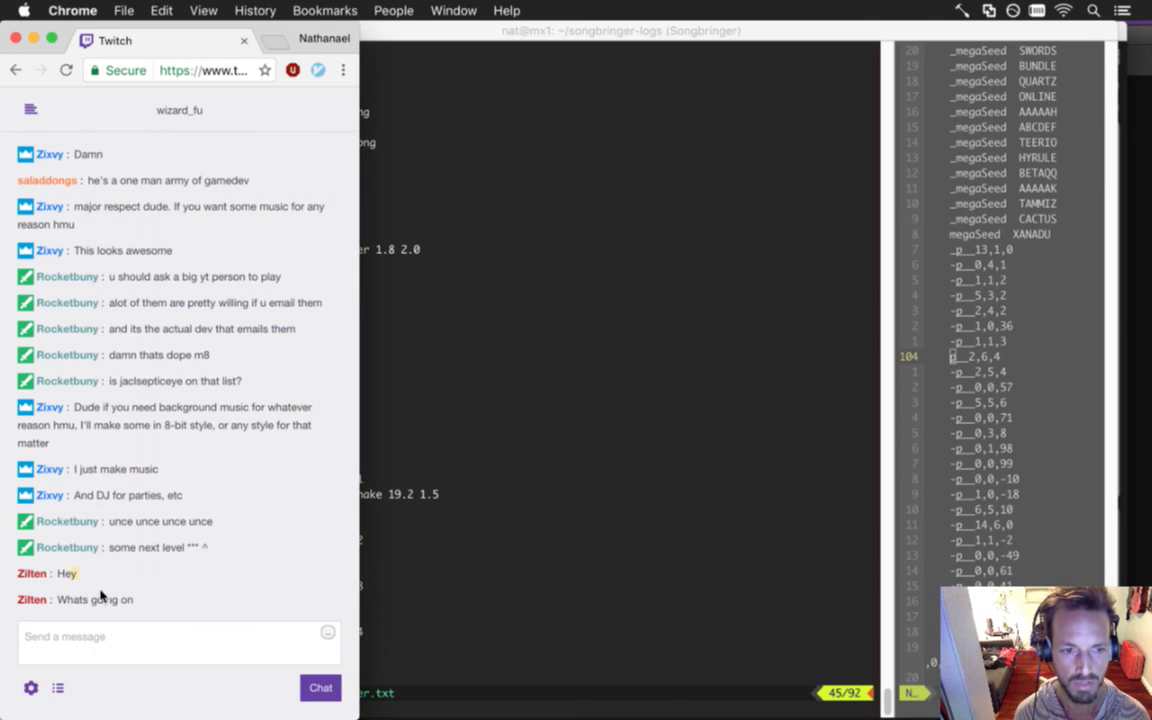
pyautogui.moveTo(64, 586); pyautogui.dragTo(125, 610)
pyautogui.click(376, 550)
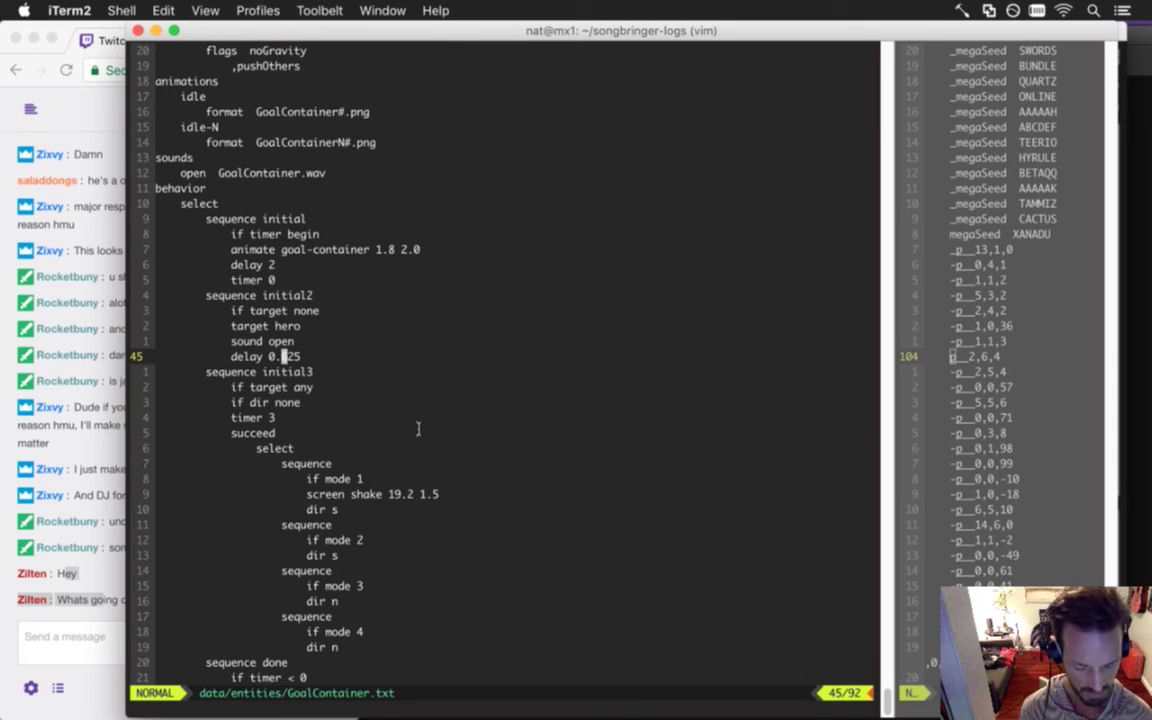
# Step: Replace a digit with 2, save the file, and rebuild to retest in Songbringer
pyautogui.press('r')
pyautogui.press('2')
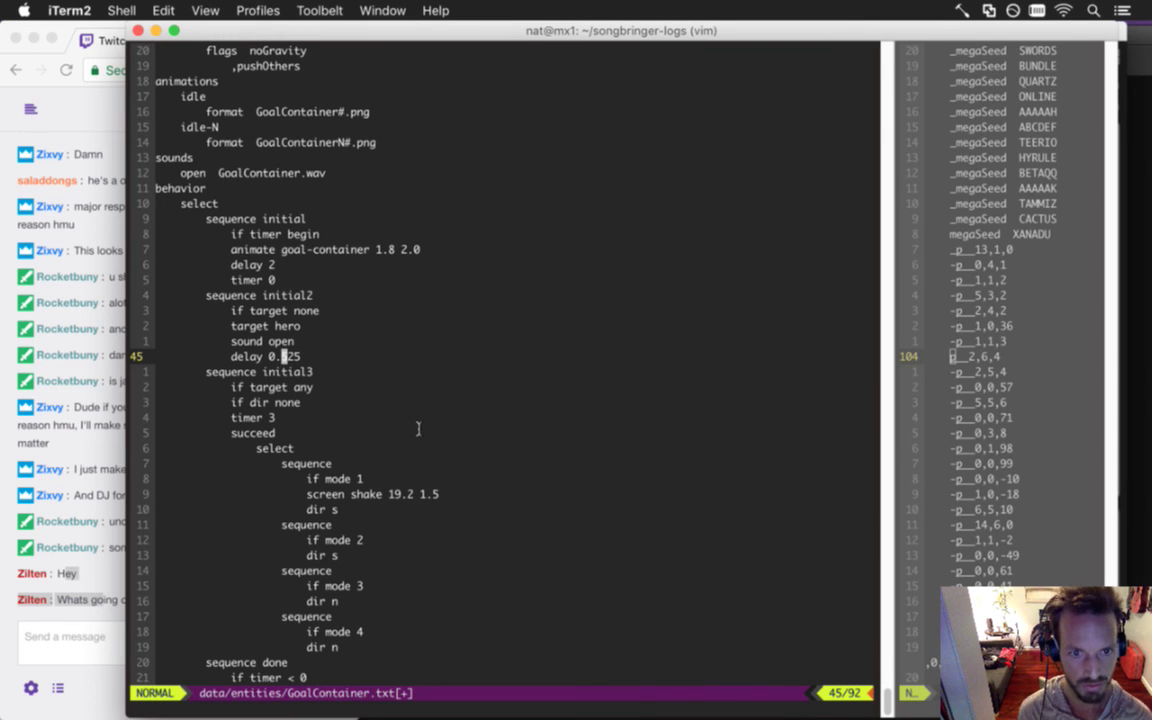
pyautogui.write(':w')
pyautogui.press('Return')
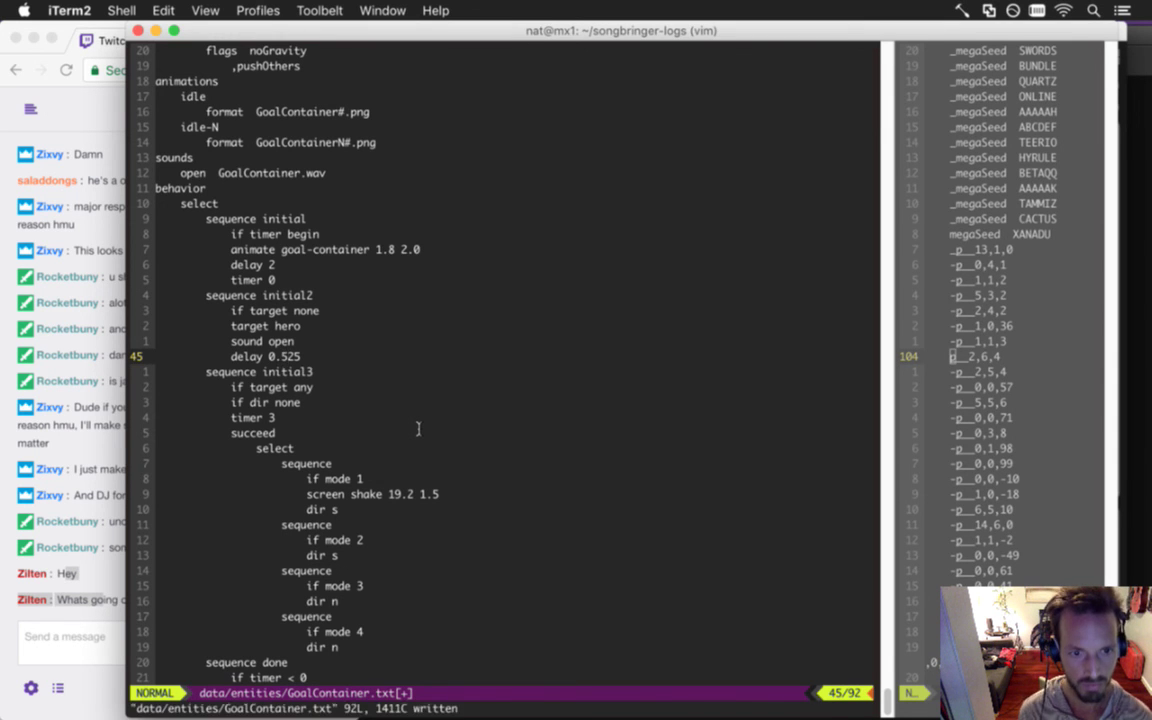
pyautogui.hotkey('ctrl', 'z')
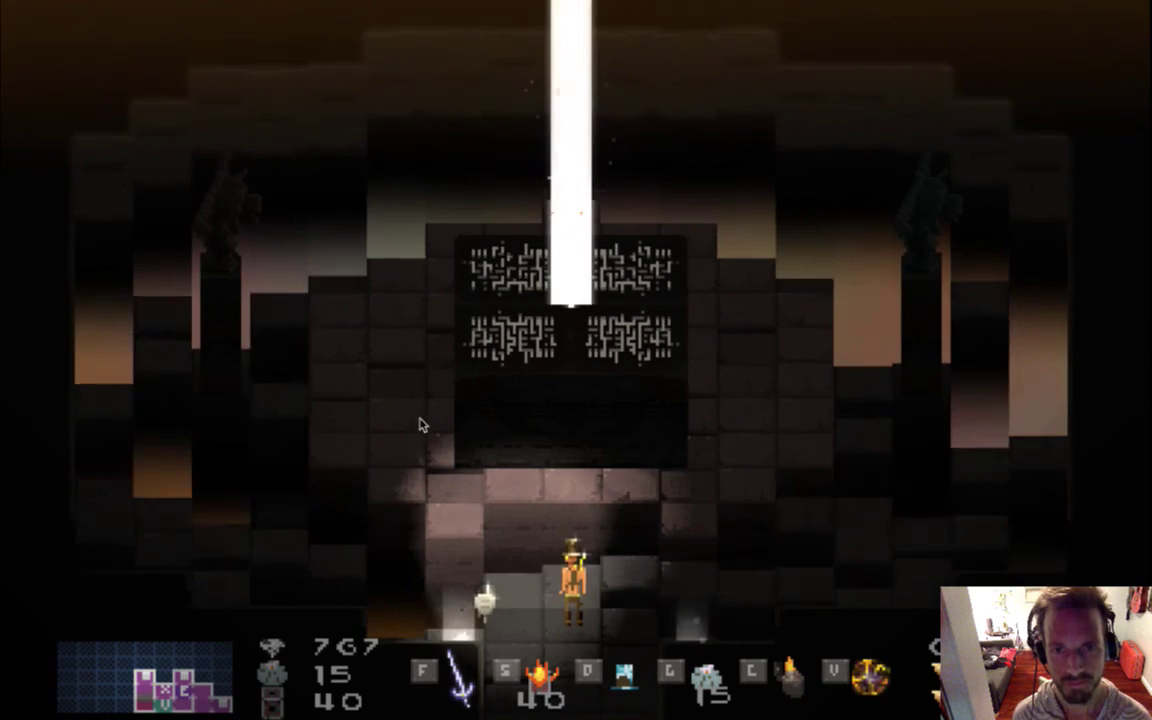
pyautogui.press('super+q')
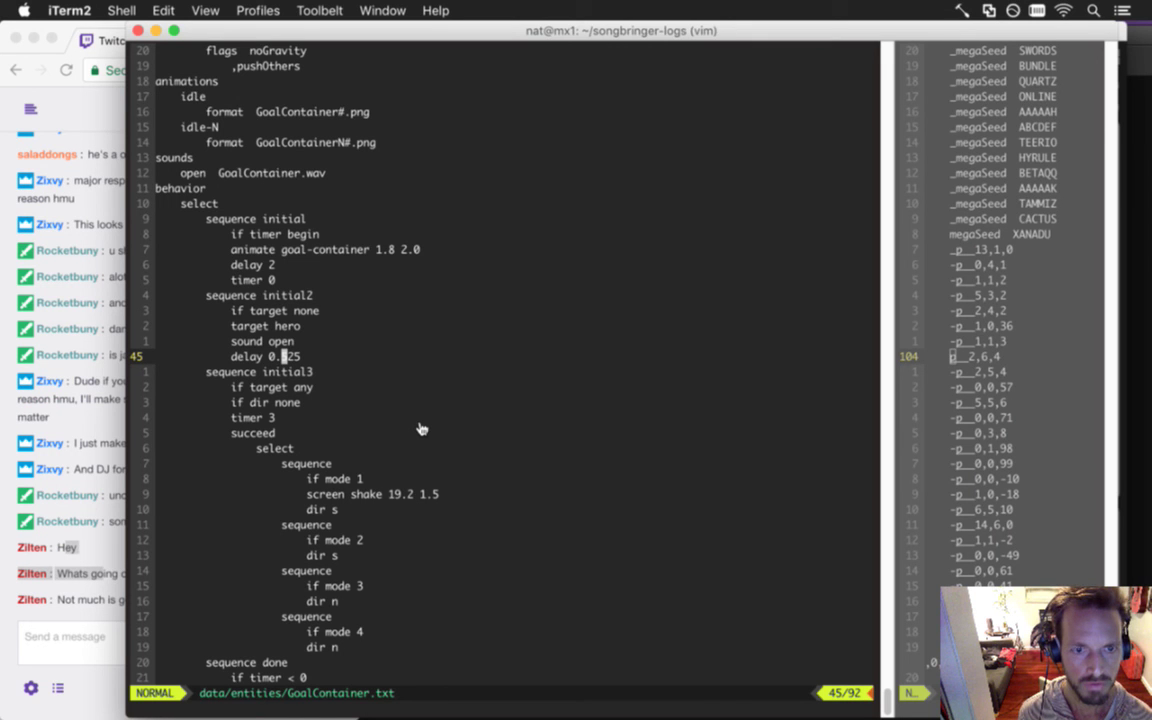
# Step: Comment out the 'delay 0.525' line with a ';' and save
pyautogui.press('h')
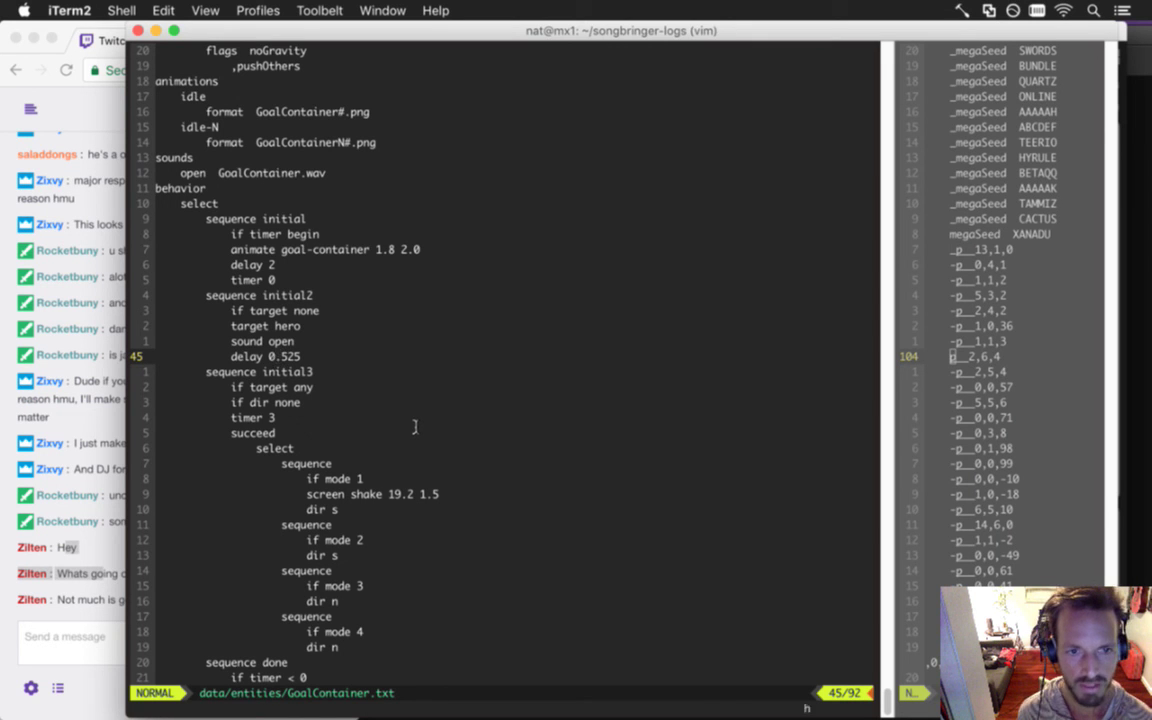
pyautogui.press('i')
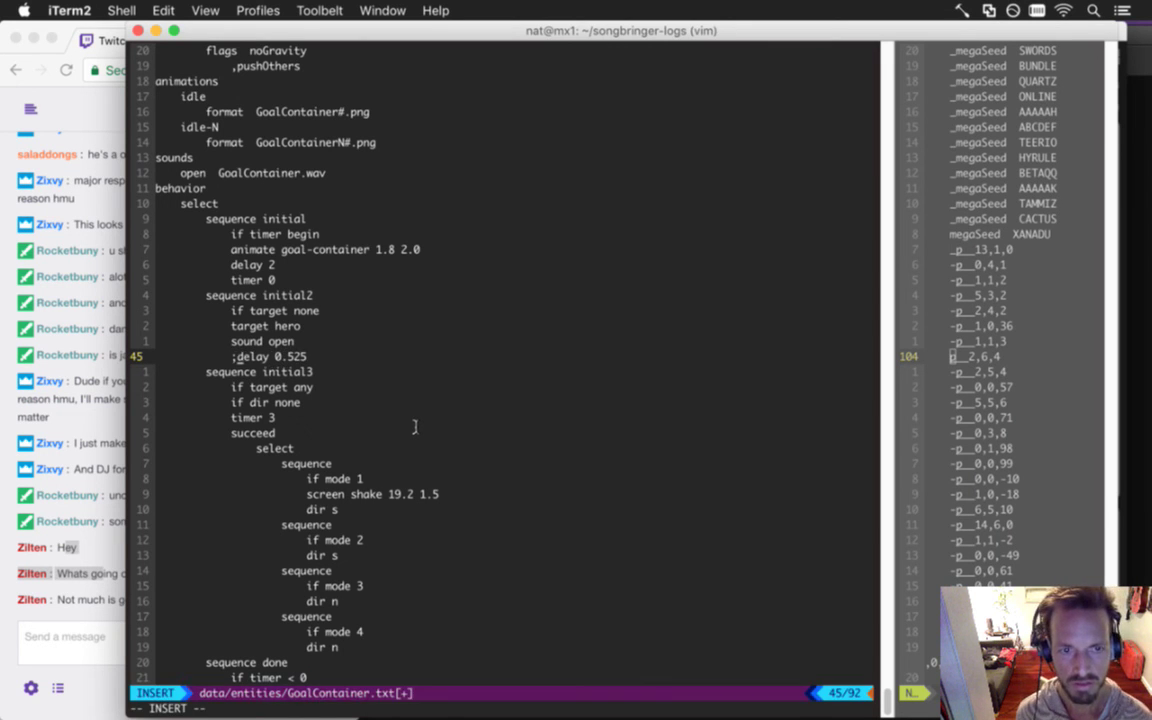
pyautogui.press('Escape')
pyautogui.write(':w')
pyautogui.press('Return')
# Step: Read a recent message in the Twitch chat, then return to the iTerm2 editor
pyautogui.click(95, 578)
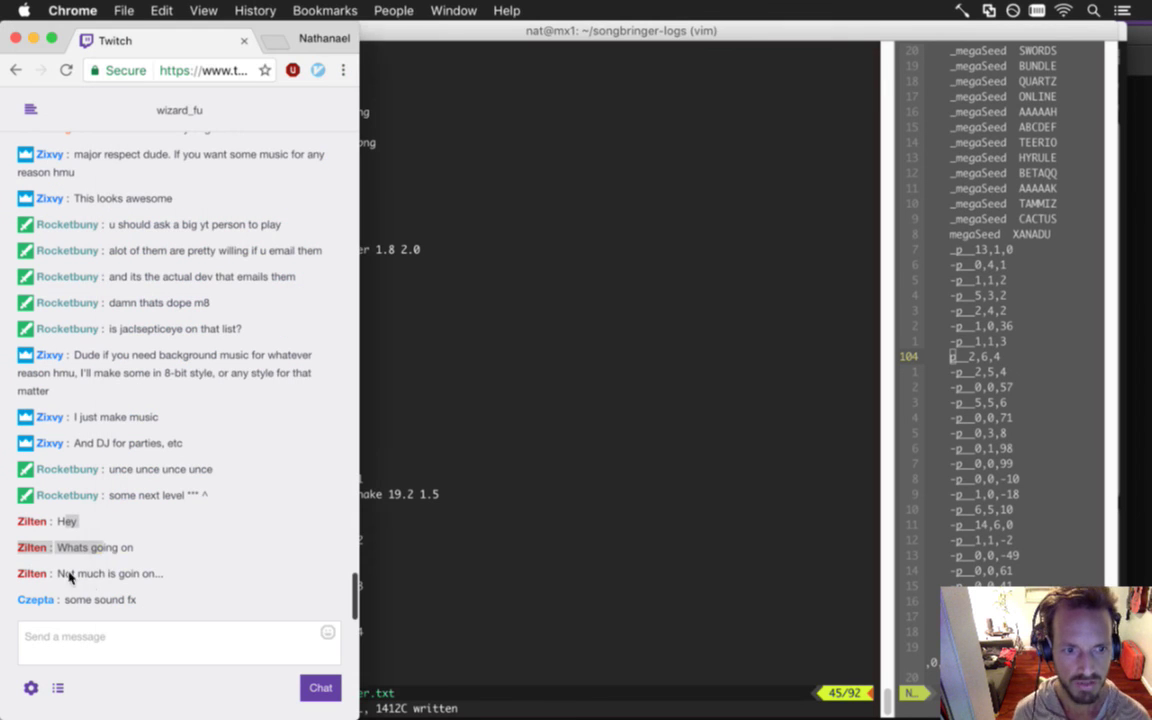
pyautogui.moveTo(68, 580); pyautogui.dragTo(368, 560)
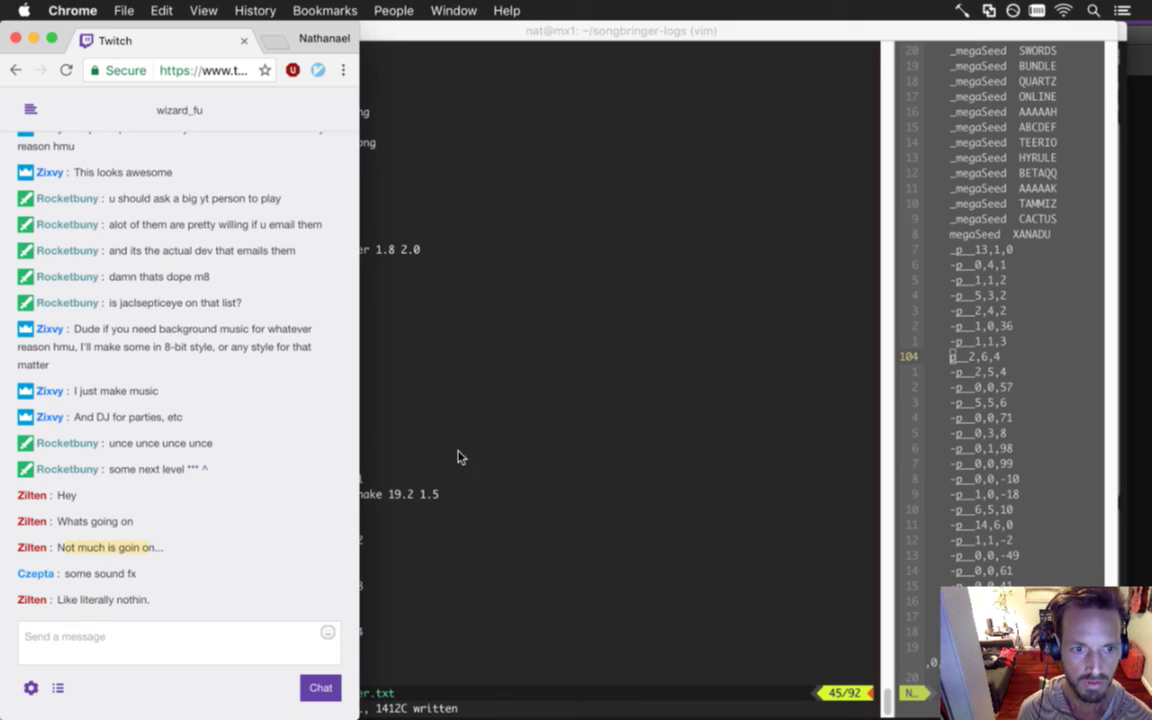
pyautogui.click(413, 418)
# Step: Rebuild and test-play Songbringer, then quit back to GoalContainer.txt
pyautogui.press('F5')
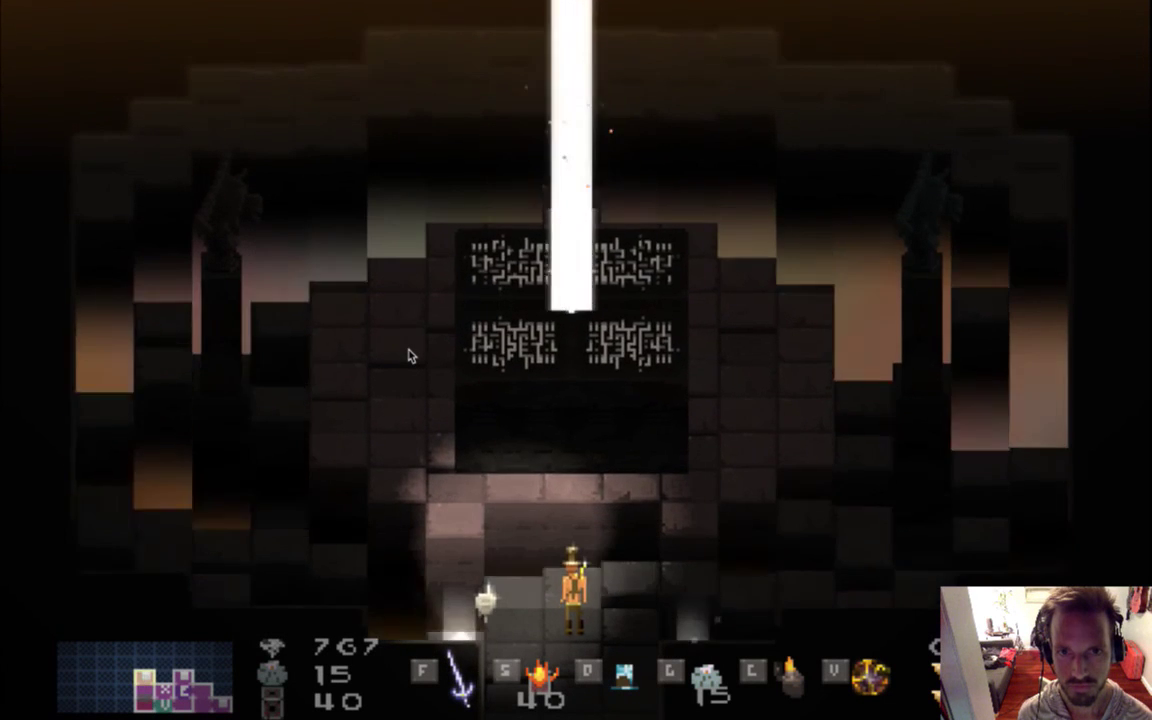
pyautogui.press('super+q')
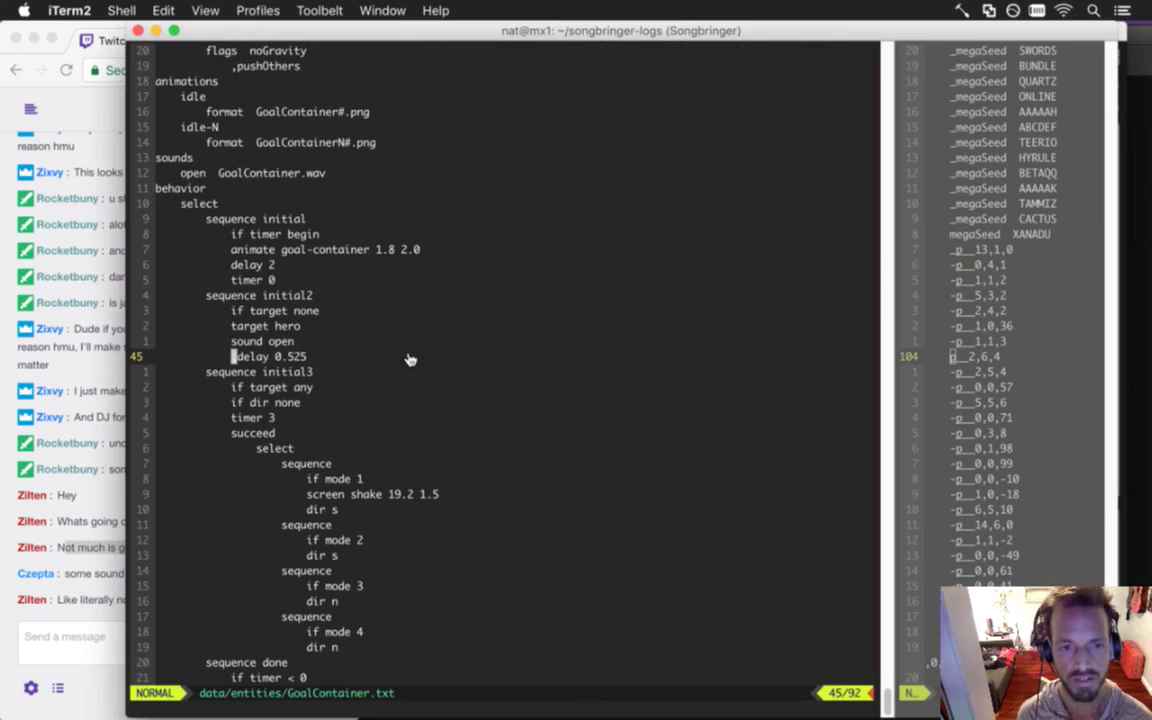
pyautogui.scroll(-1, 410, 360)
# Step: Add an 'accelDuration 1.0' line above 'flags noGravity' in the move settings
pyautogui.scroll(1, 404, 359)
pyautogui.press('w')
pyautogui.press('X')
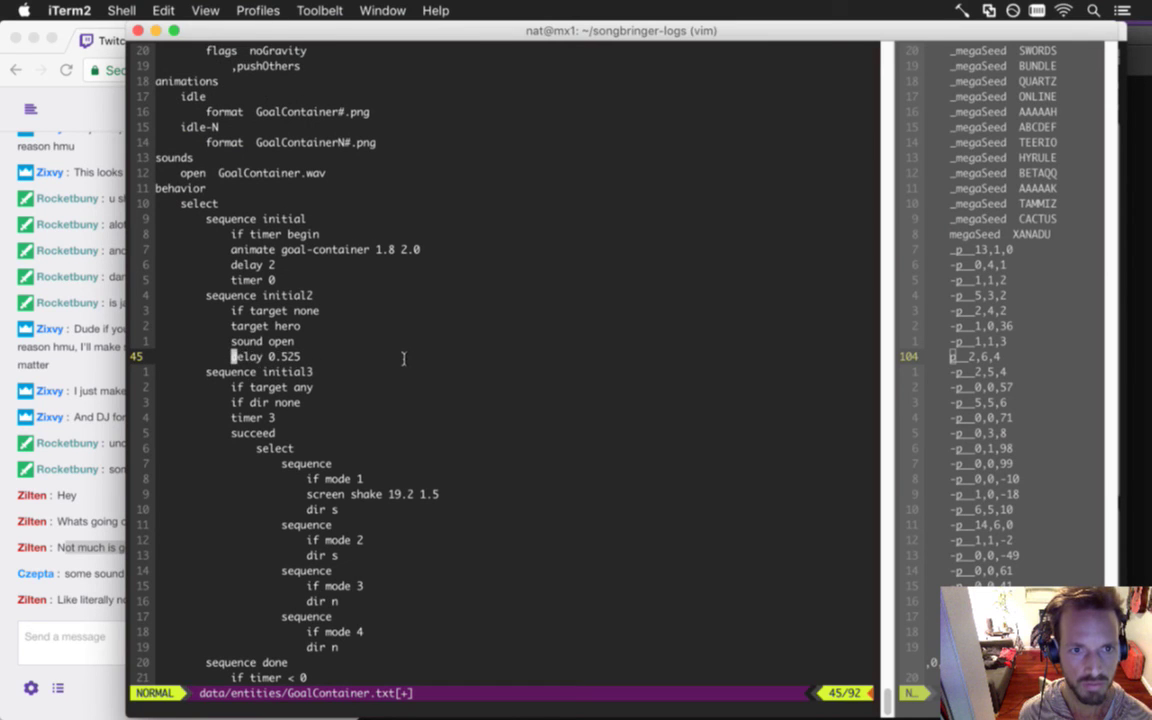
pyautogui.scroll(8, 404, 358)
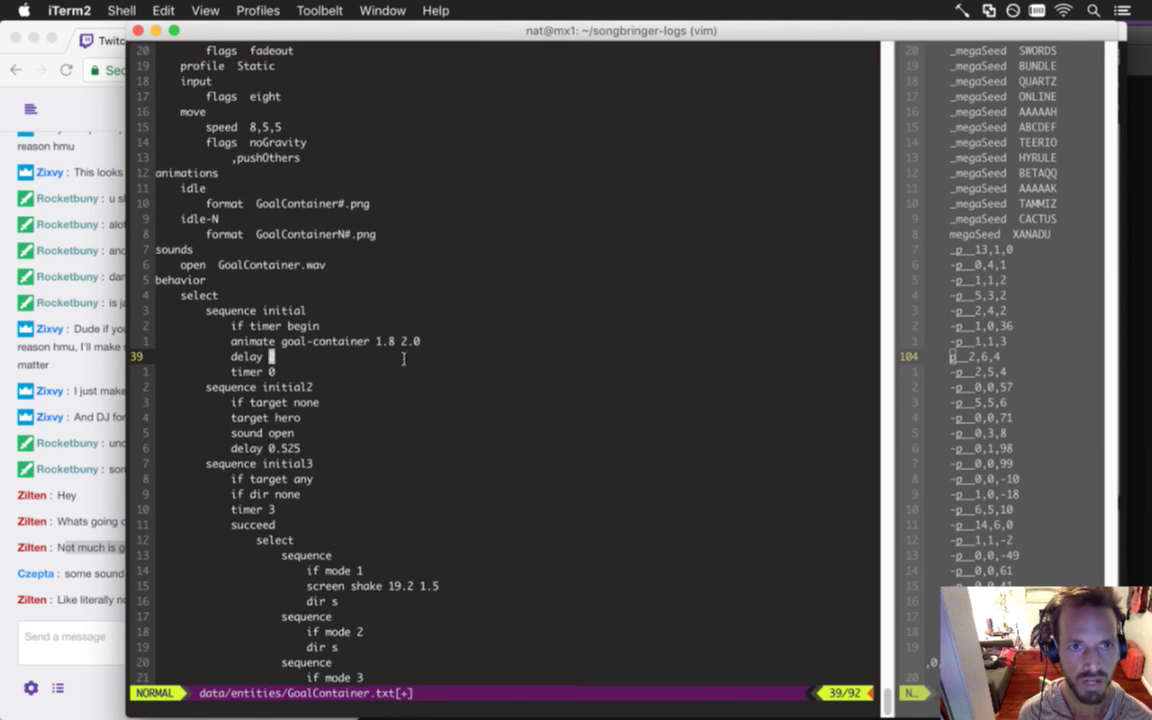
pyautogui.press('8')
pyautogui.press('k')
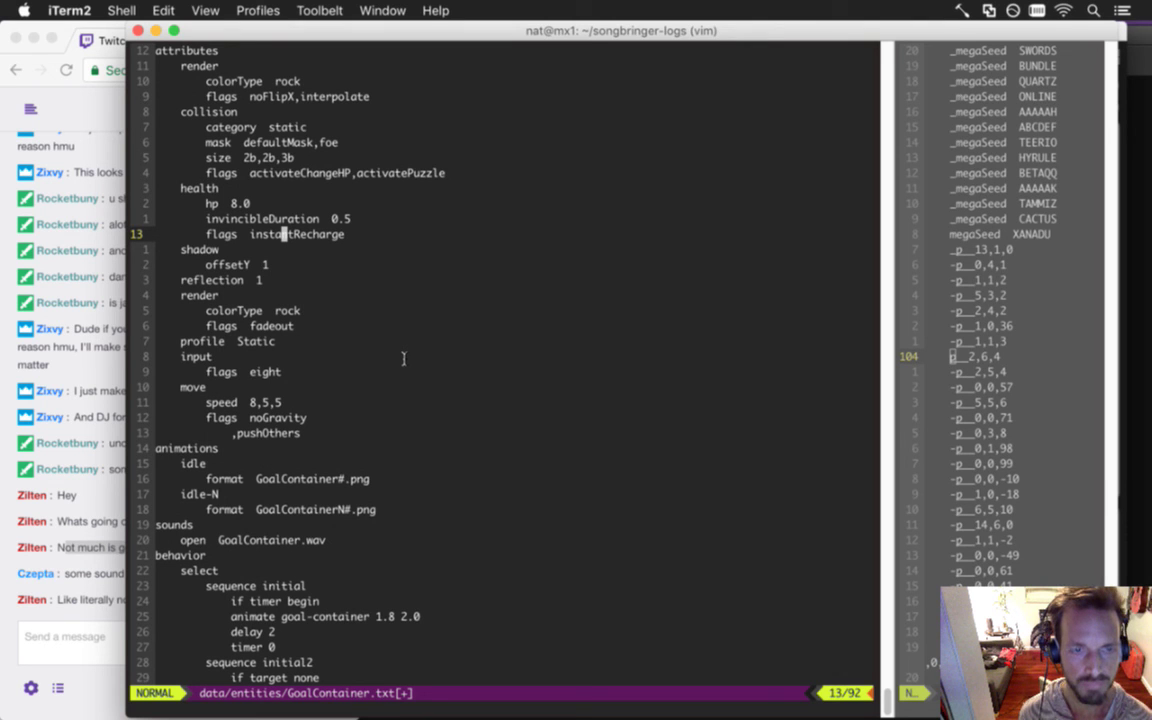
pyautogui.press('j')
pyautogui.press('j')
pyautogui.press('j')
pyautogui.press('j')
pyautogui.press('j')
pyautogui.press('j')
pyautogui.press('j')
pyautogui.press('j')
pyautogui.press('j')
pyautogui.press('j')
pyautogui.press('j')
pyautogui.press('j')
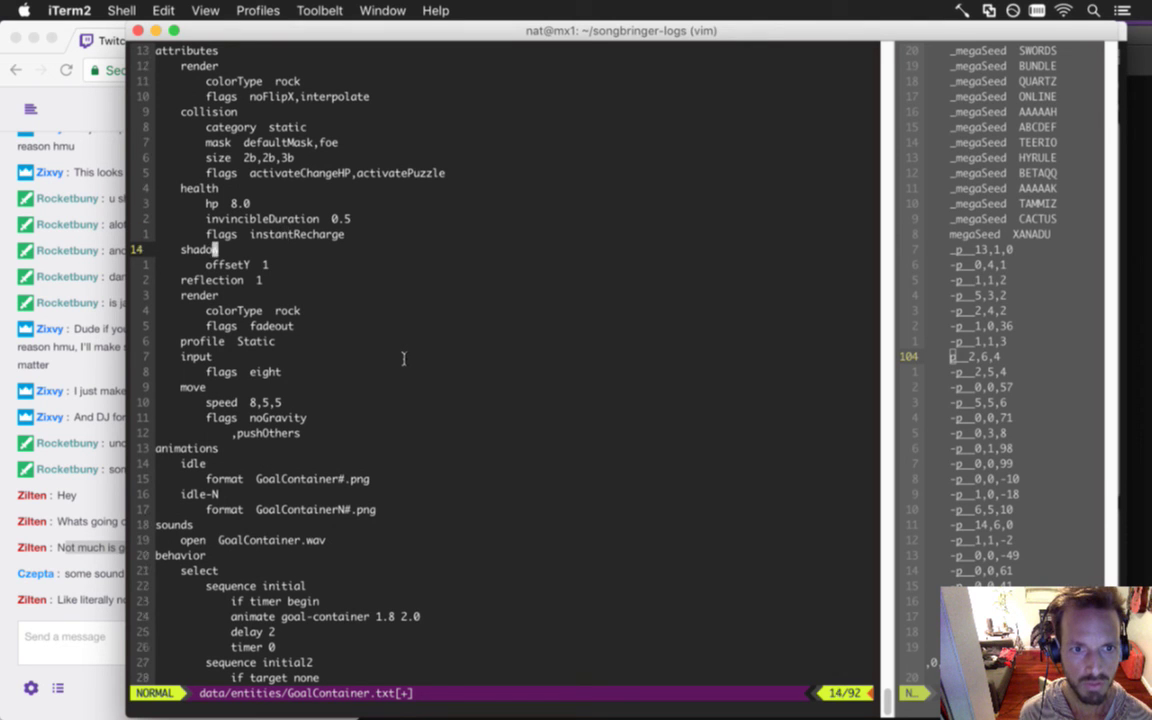
pyautogui.scroll(-2, 403, 358)
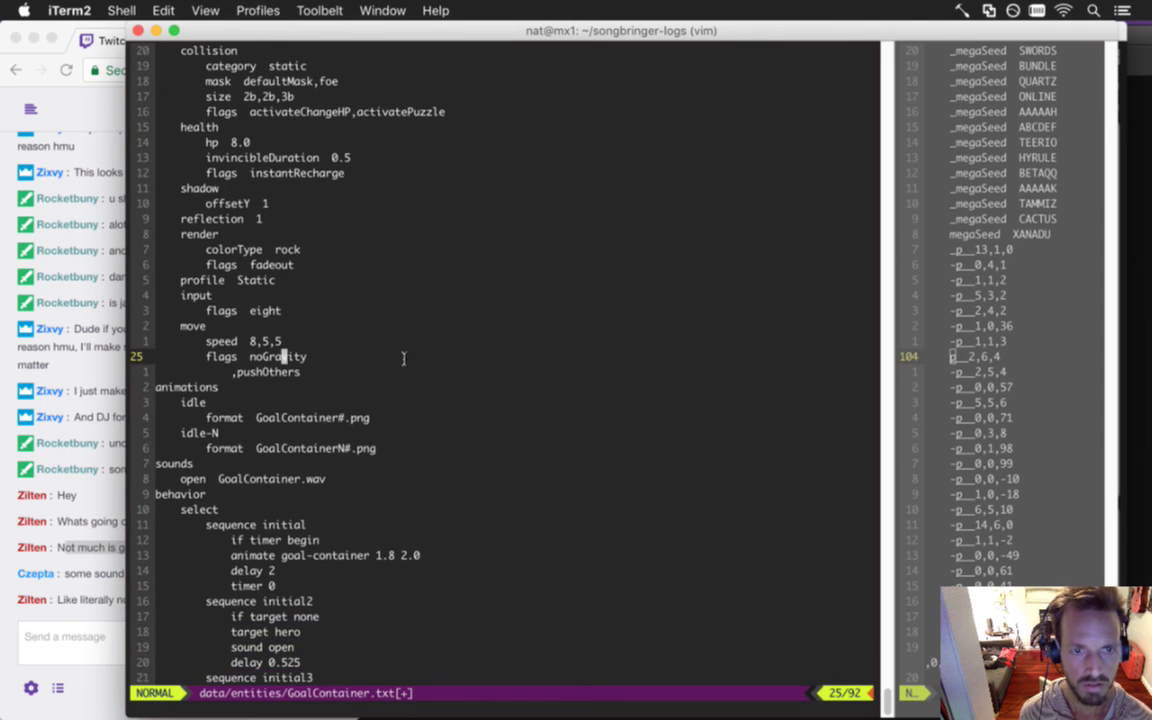
pyautogui.write('O')
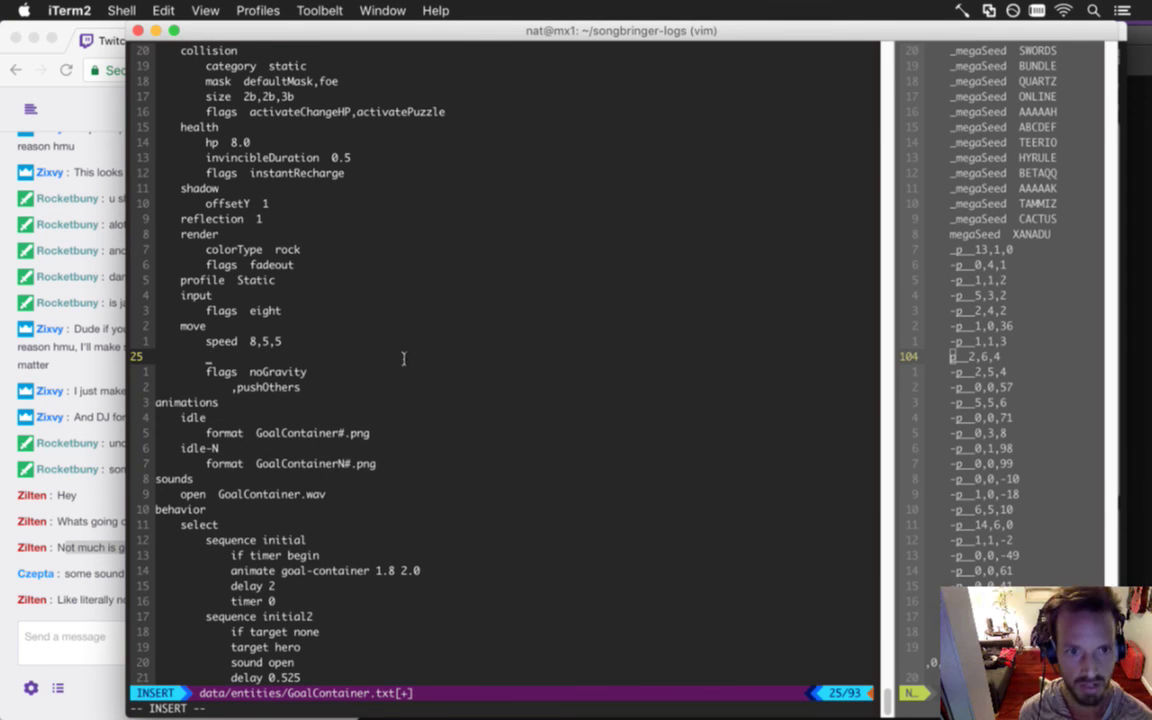
pyautogui.write('accelDuration  1.0')
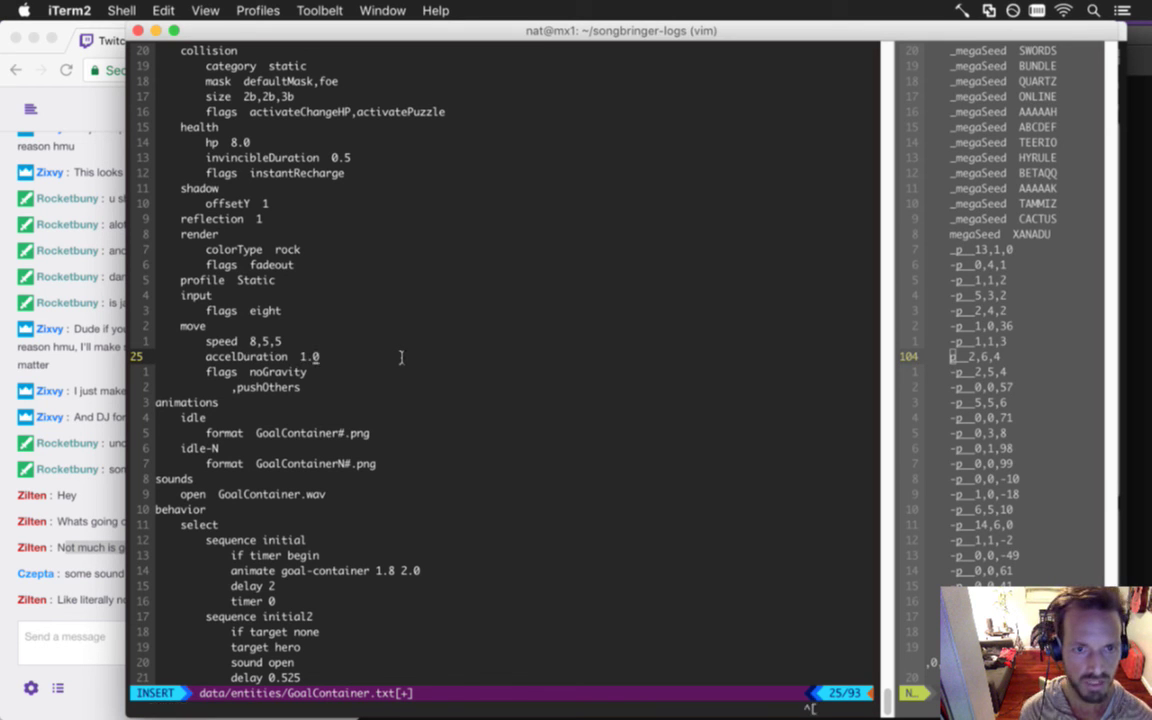
pyautogui.press('Escape')
# Step: Lengthen the delay after the open sound from 0.525 to 1.125
pyautogui.press('j')
pyautogui.press('j')
pyautogui.press('j')
pyautogui.press('j')
pyautogui.press('j')
pyautogui.press('j')
pyautogui.press('j')
pyautogui.press('j')
pyautogui.press('j')
pyautogui.press('j')
pyautogui.press('j')
pyautogui.press('j')
pyautogui.press('j')
pyautogui.press('j')
pyautogui.press('j')
pyautogui.press('j')
pyautogui.press('j')
pyautogui.press('j')
pyautogui.press('j')
pyautogui.press('j')
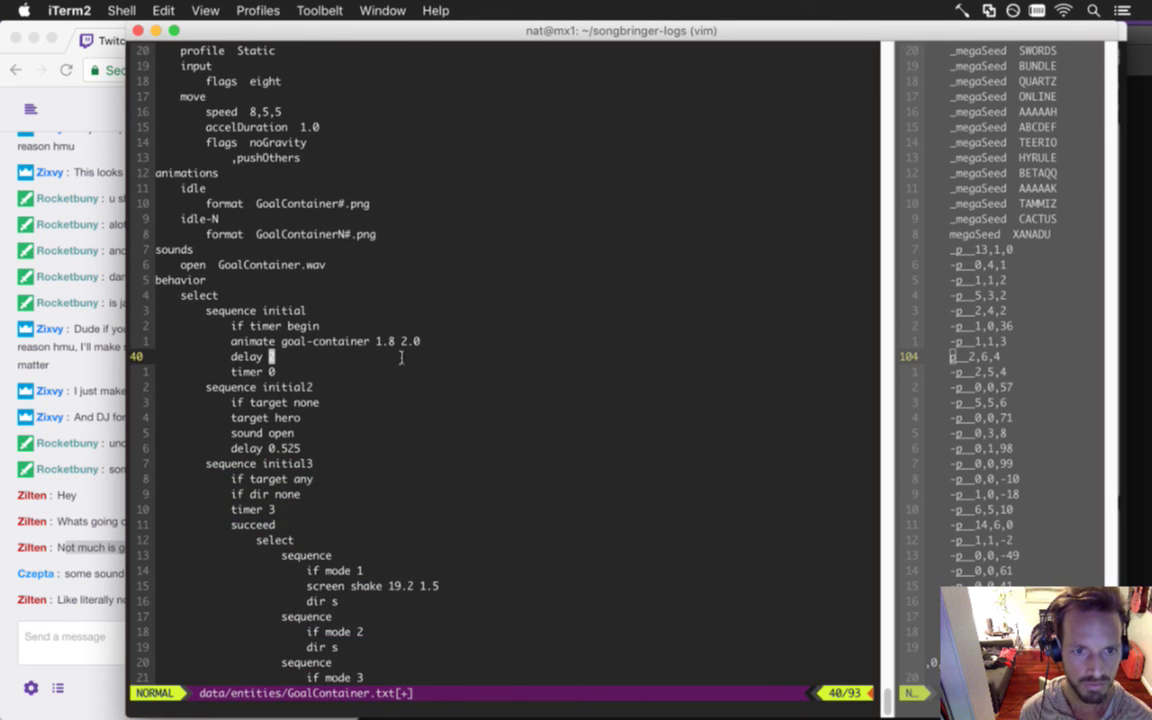
pyautogui.press('j')
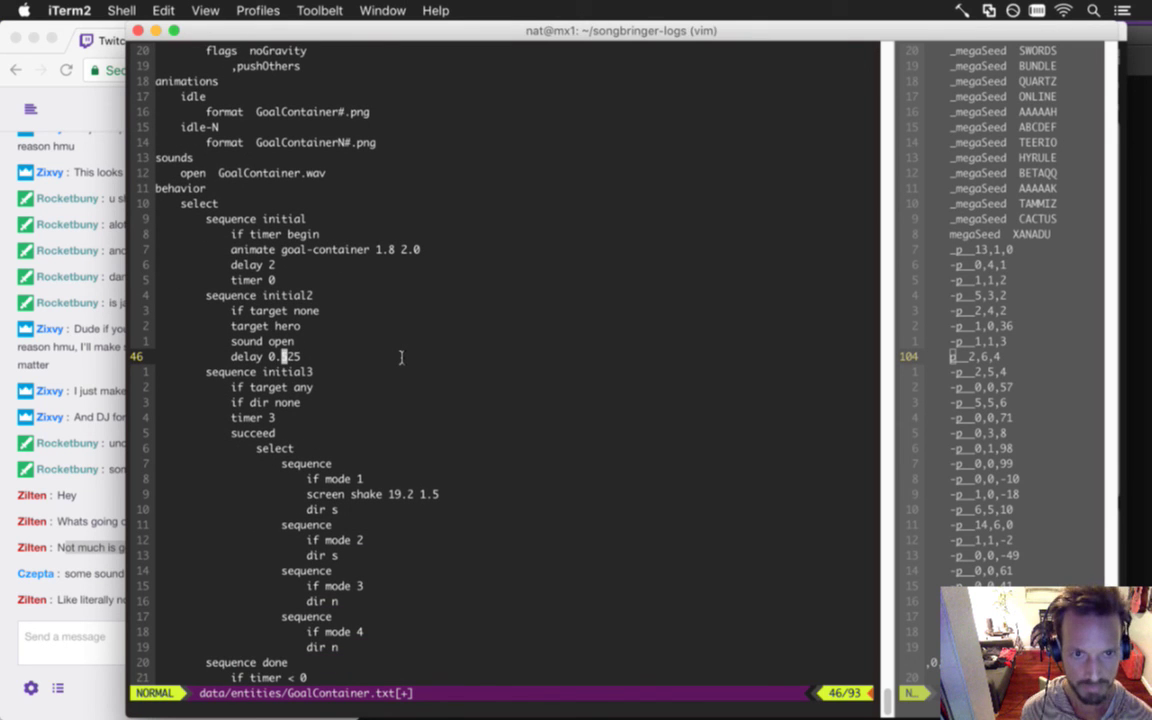
pyautogui.press(':')
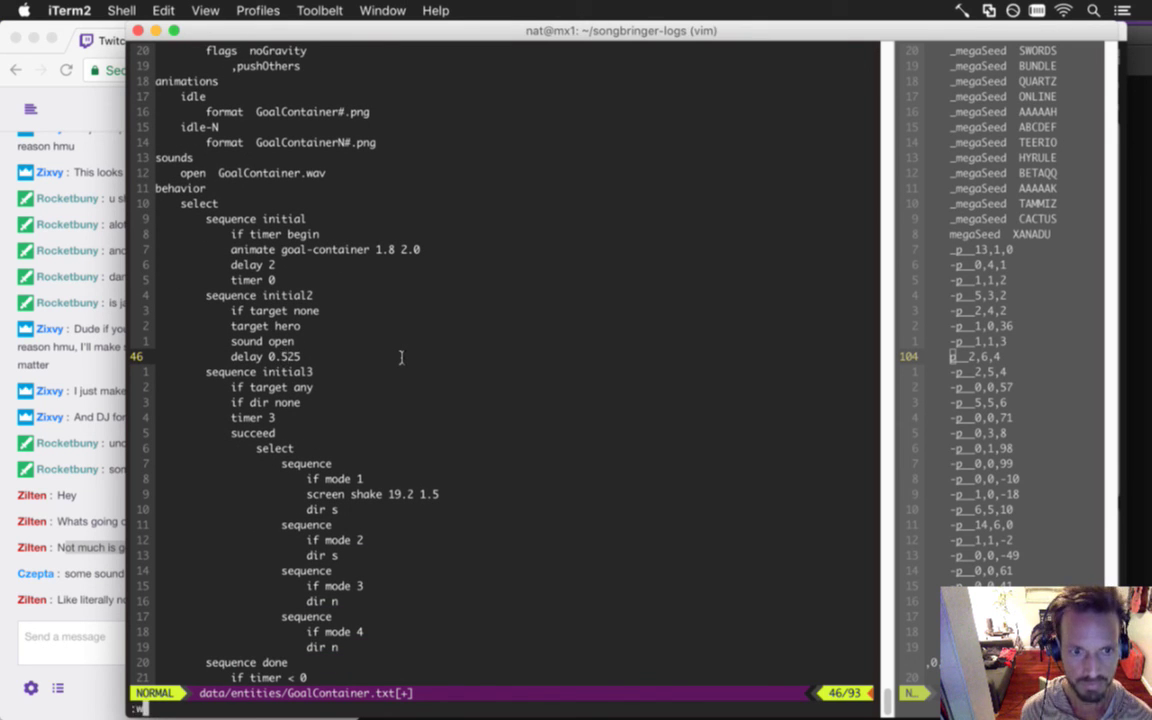
pyautogui.press('Escape')
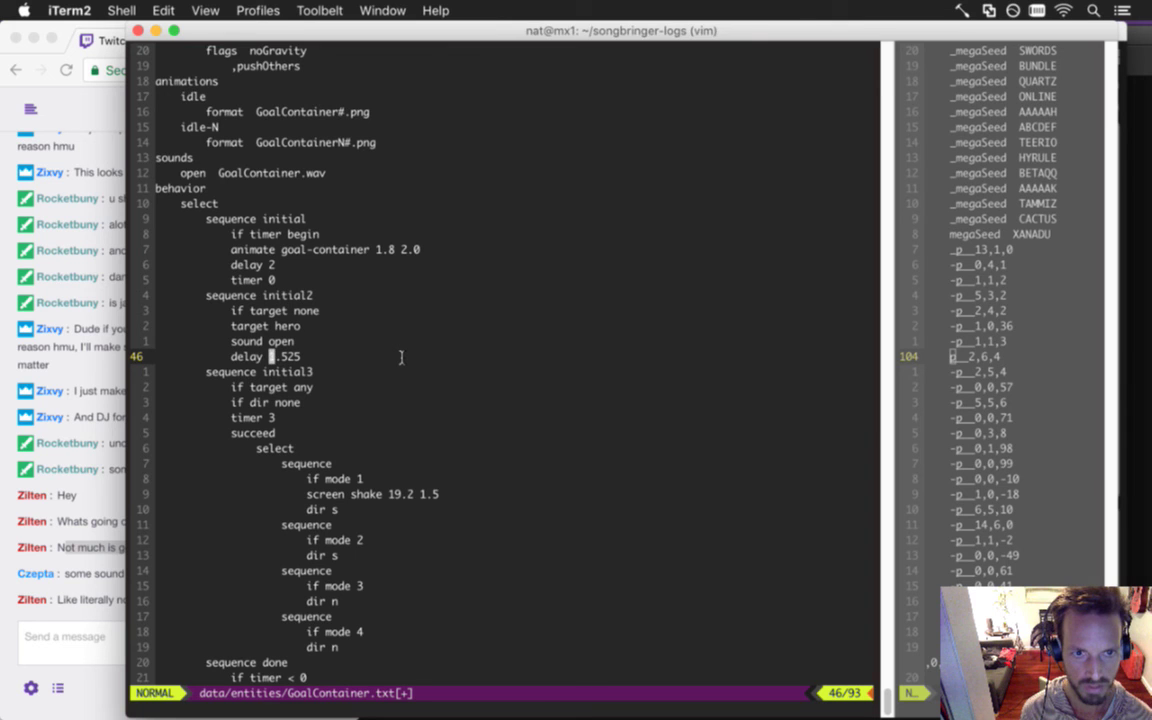
pyautogui.press('r')
pyautogui.press('1')
pyautogui.press('l')
pyautogui.press('l')
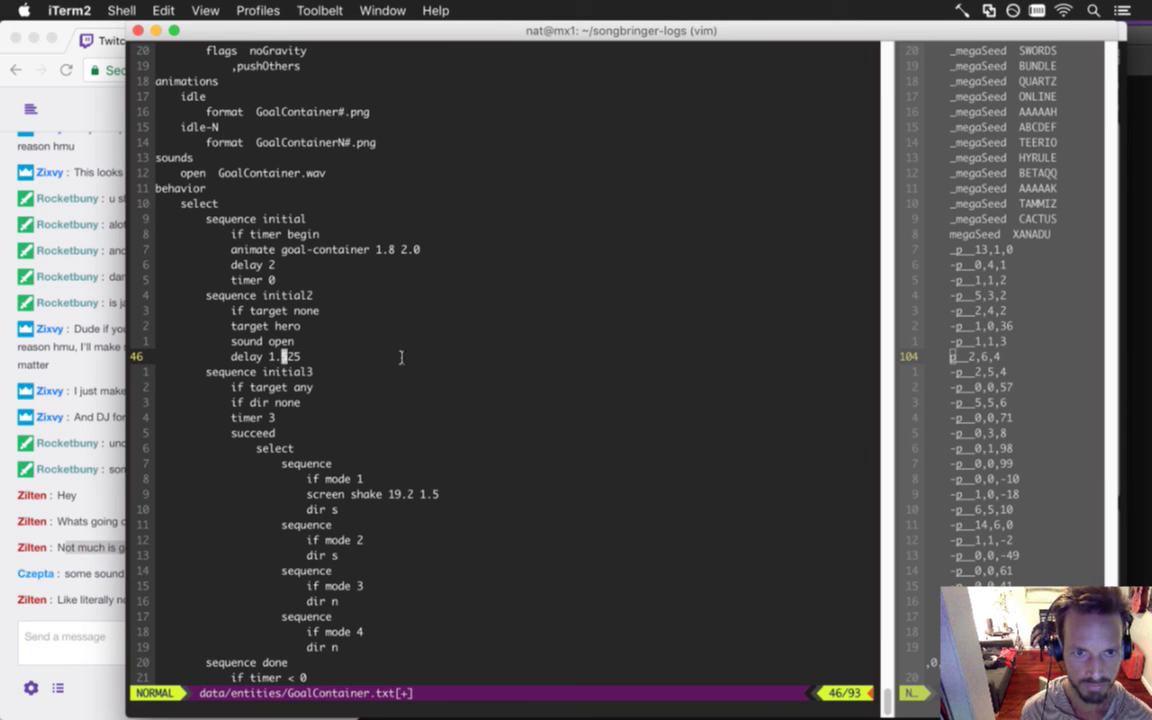
# Step: Save and quit vim with :wq, then rerun the rebuild command
pyautogui.write(':wq')
pyautogui.press('Return')
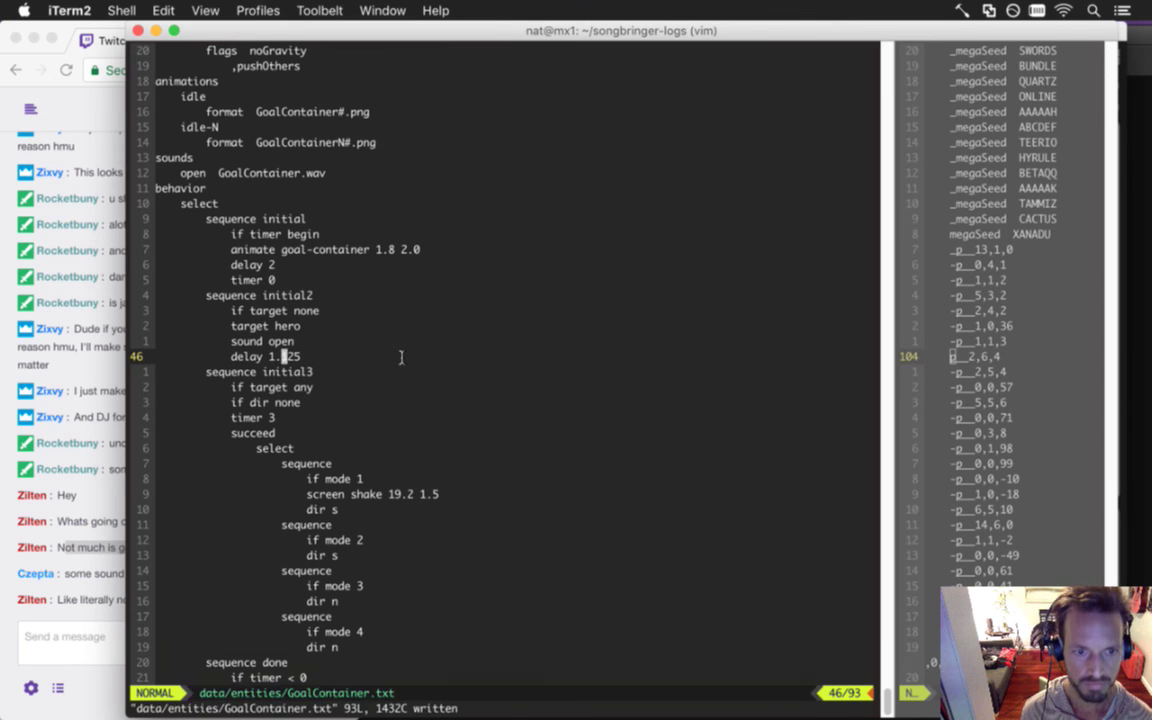
pyautogui.press('Up')
pyautogui.press('Return')
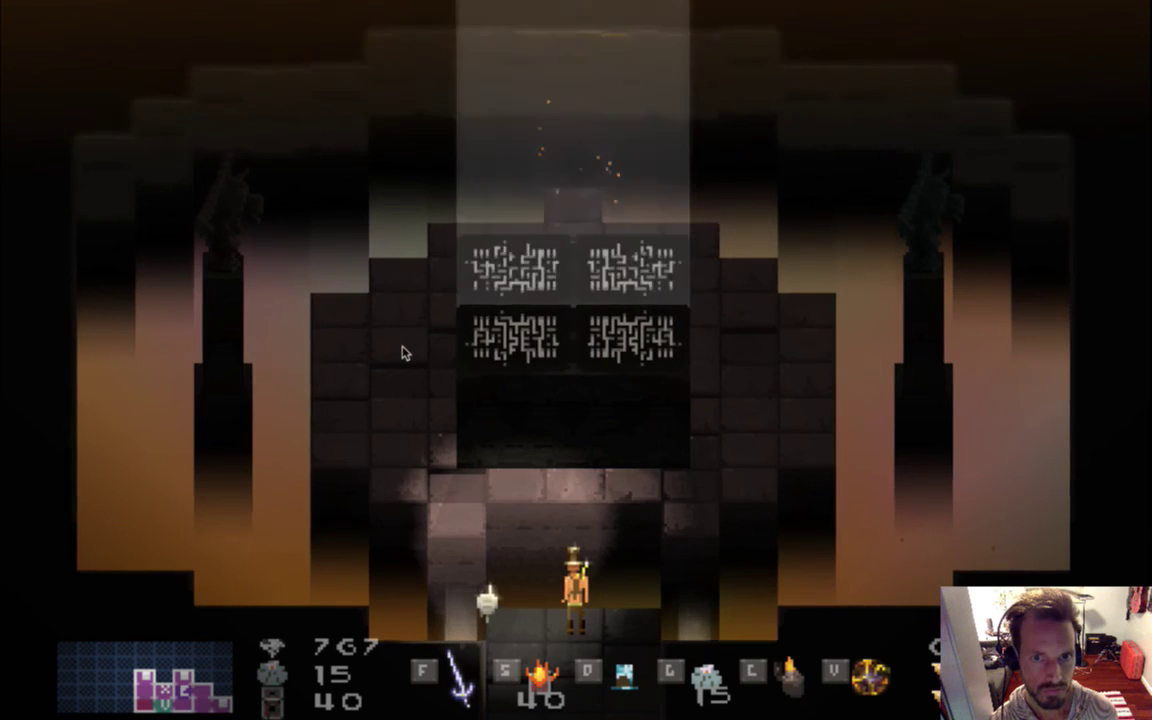
# Step: After quitting the game, change the open-sound delay from 1.125 to 0.125 and rebuild
pyautogui.press('super+q')
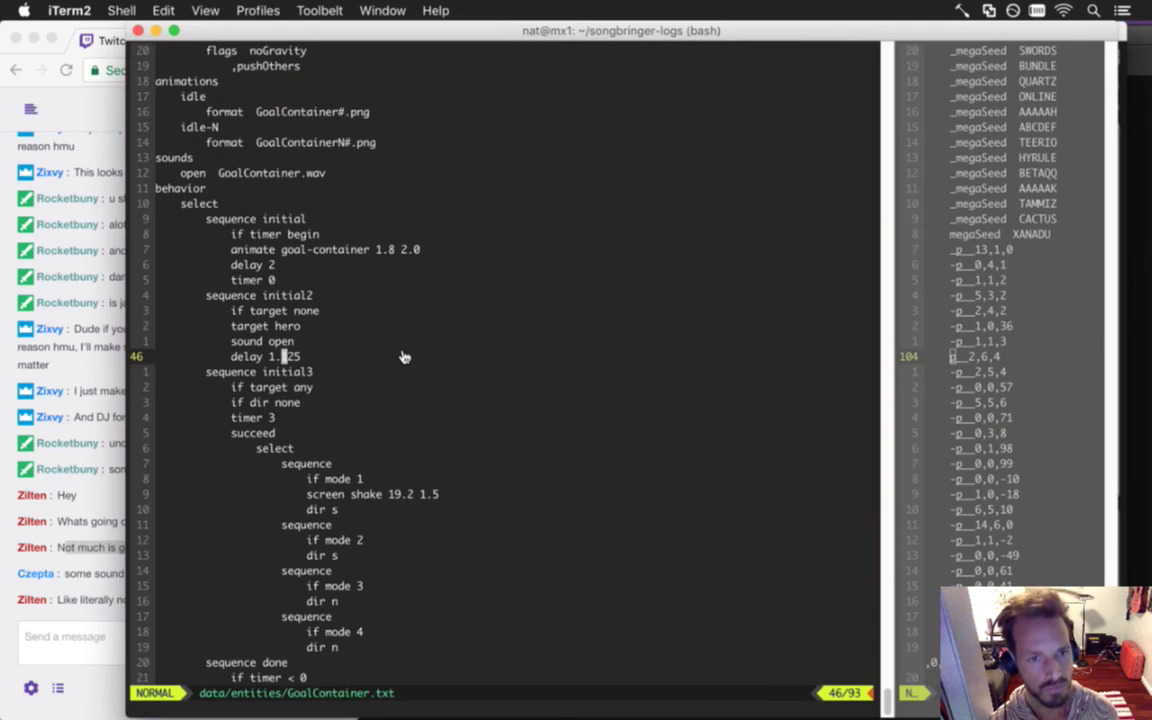
pyautogui.press('h')
pyautogui.press('h')
pyautogui.press('h')
pyautogui.press('h')
pyautogui.press('h')
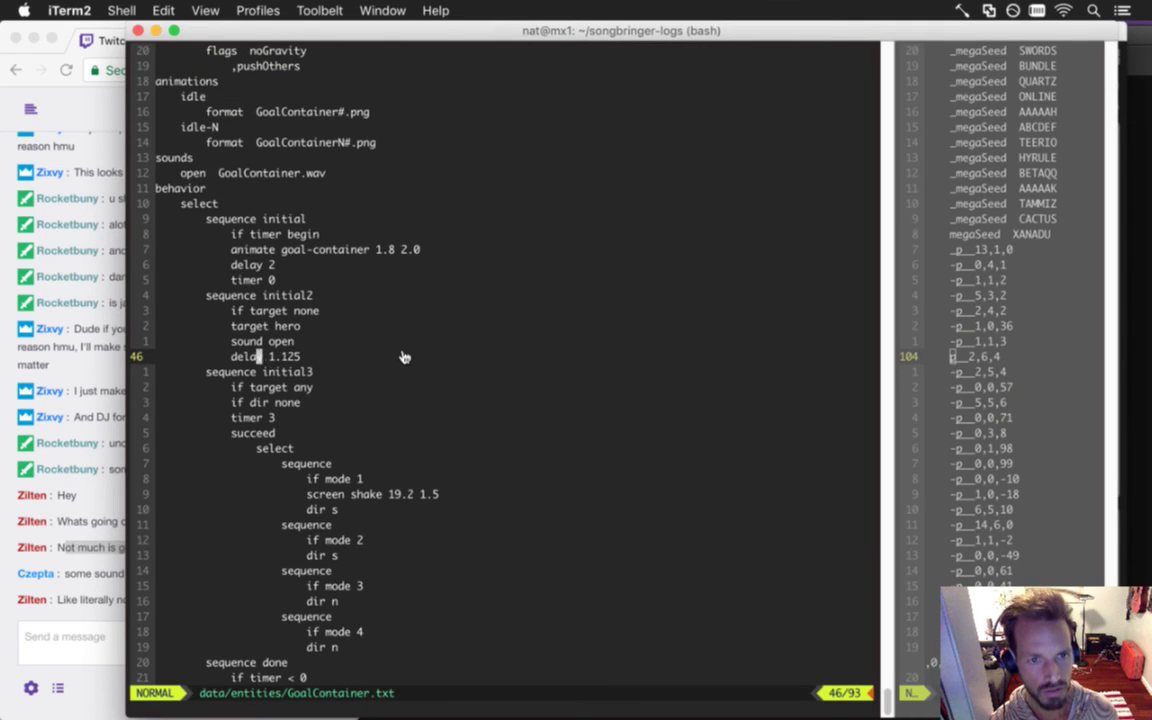
pyautogui.press('l')
pyautogui.press('l')
pyautogui.press('l')
pyautogui.press('l')
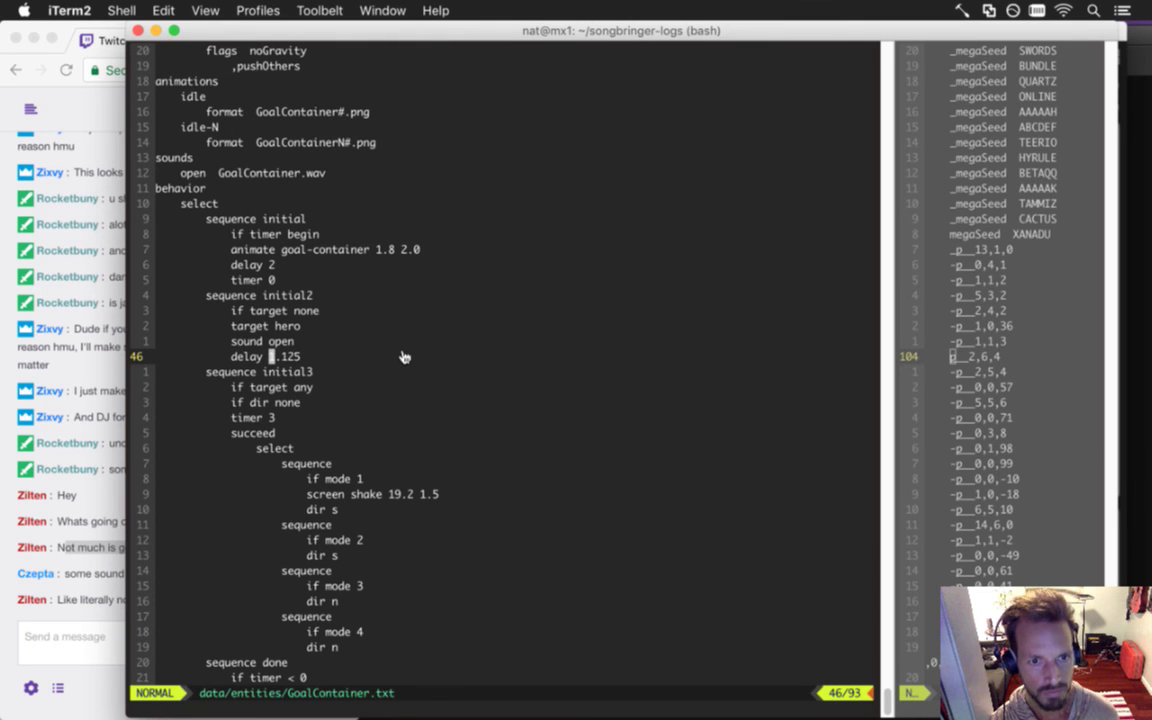
pyautogui.press('r')
pyautogui.press('0')
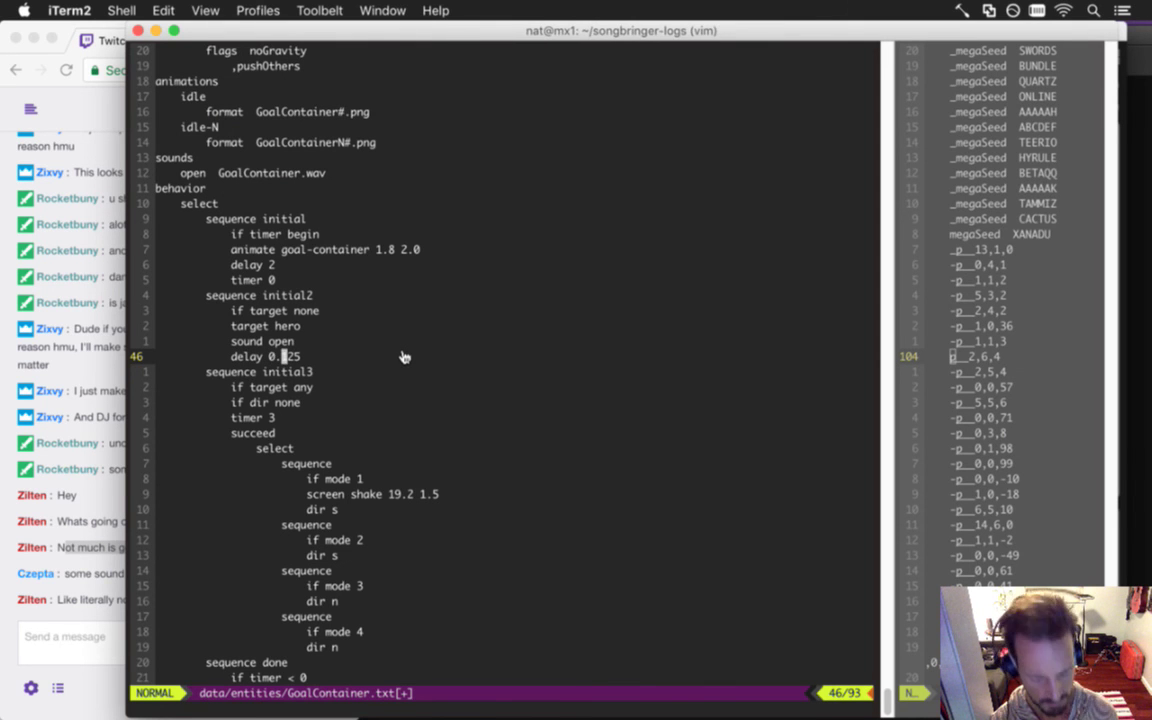
pyautogui.press('r')
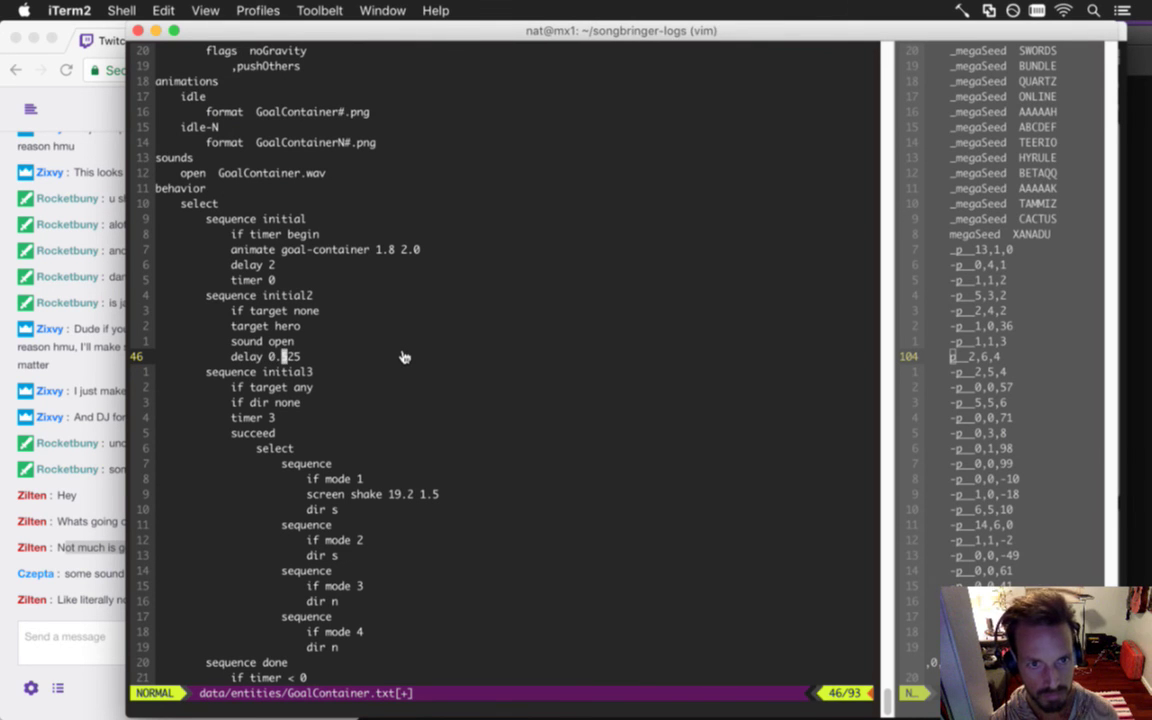
pyautogui.hotkey('ctrl', 'b')
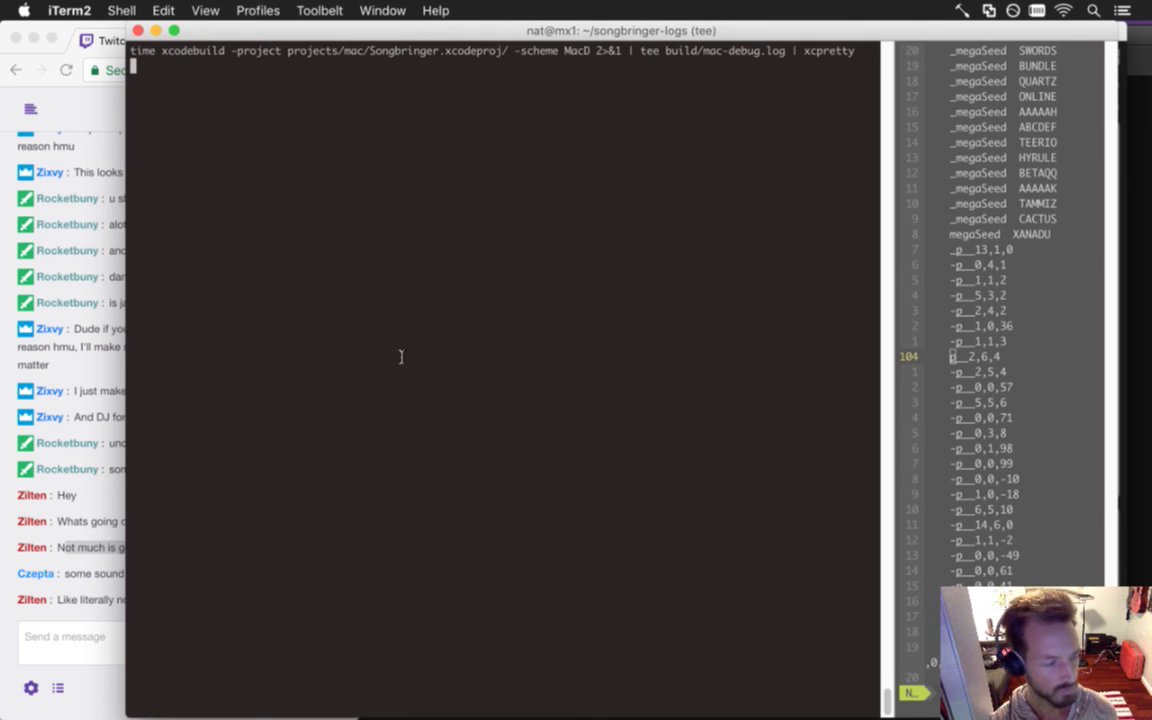
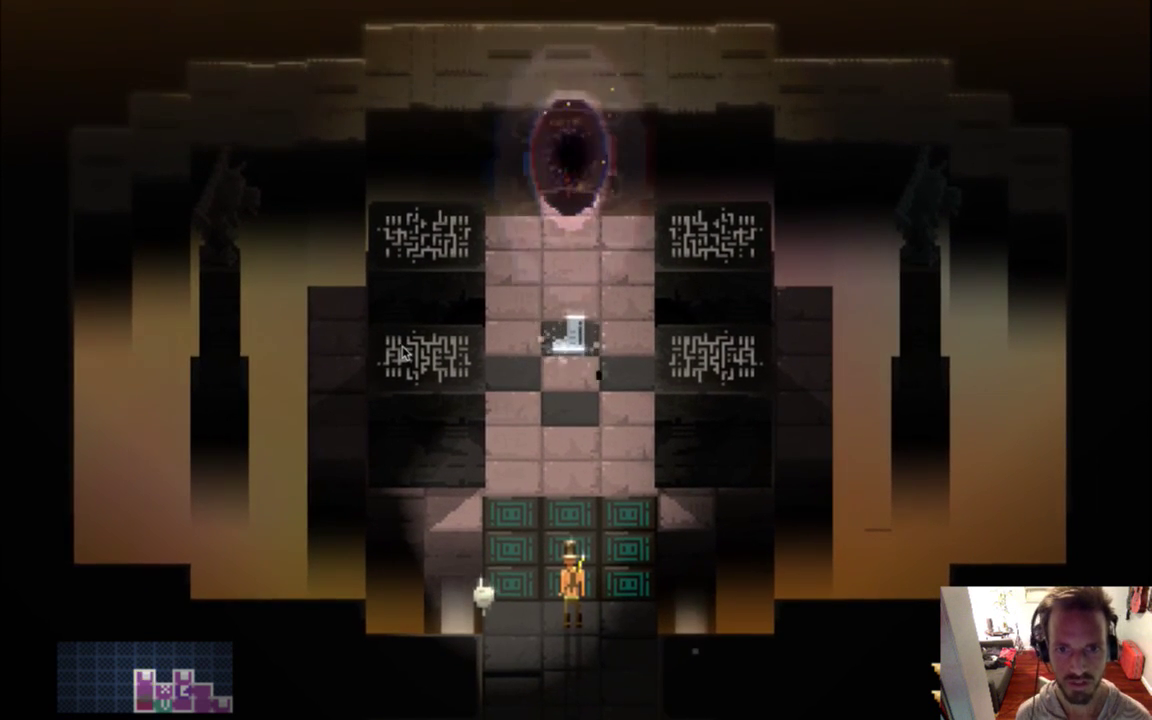
# Step: Lower the GoalContainer screen shake strength from 19.2 to 9.2 and save with :w
pyautogui.press('super+Tab')
pyautogui.press('j')
pyautogui.press('j')
pyautogui.press('j')
pyautogui.press('j')
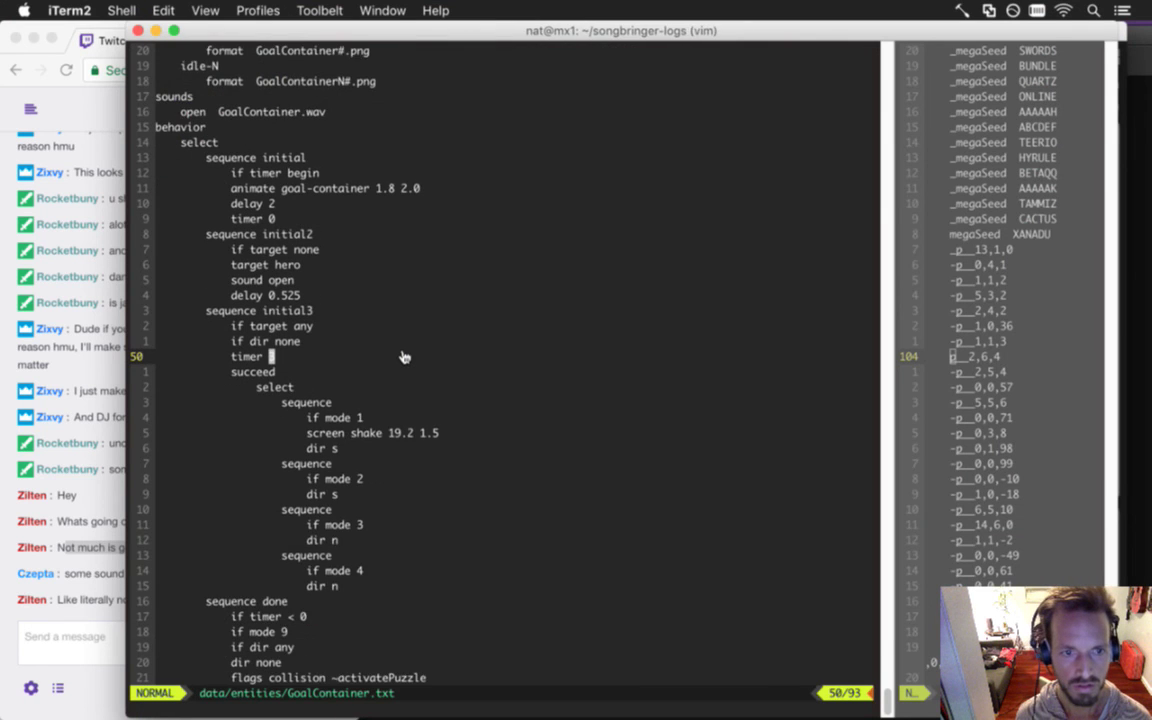
pyautogui.press('j')
pyautogui.press('j')
pyautogui.press('j')
pyautogui.press('j')
pyautogui.press('j')
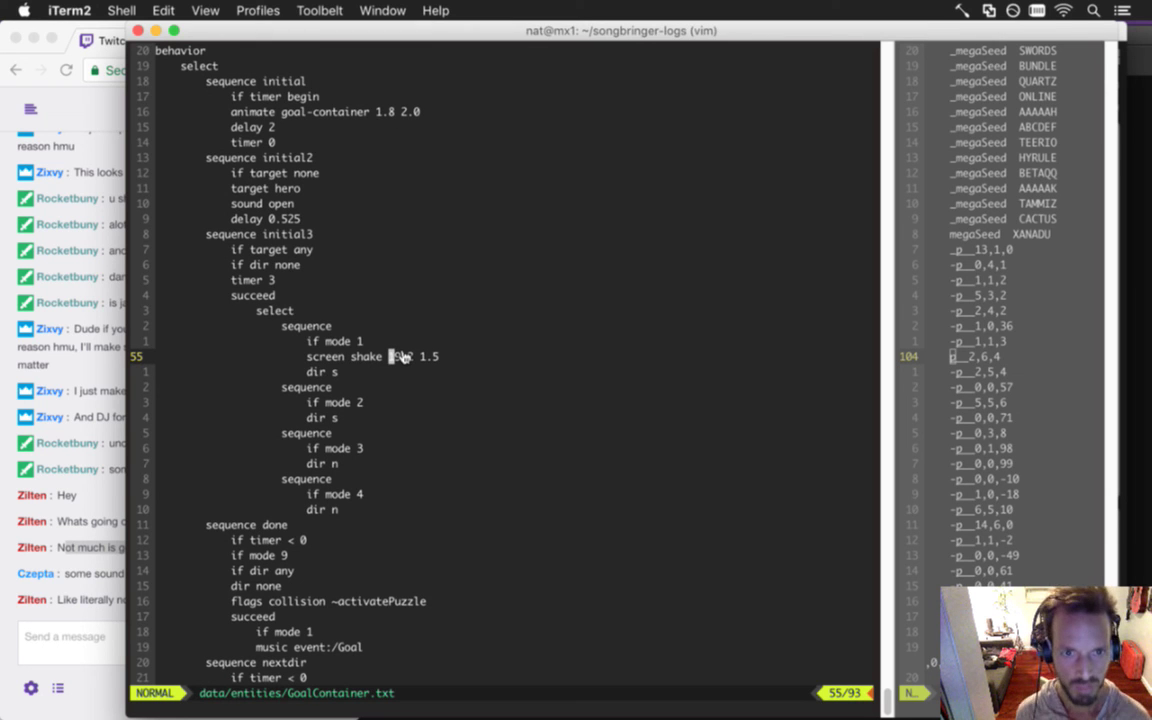
pyautogui.hotkey('ctrl', 'x')
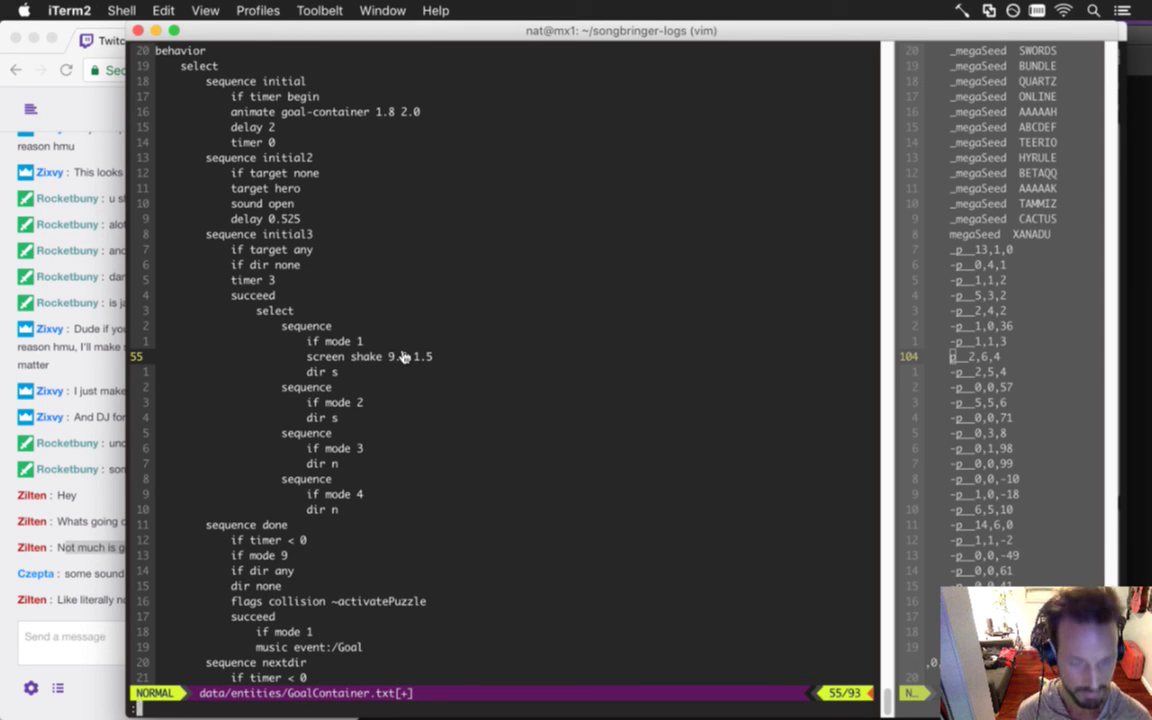
pyautogui.write(':w')
pyautogui.press('Return')
pyautogui.press('k')
pyautogui.press('k')
pyautogui.press('k')
pyautogui.press('k')
pyautogui.press('k')
pyautogui.press('k')
pyautogui.press('k')
pyautogui.press('k')
pyautogui.press('k')
pyautogui.press('k')
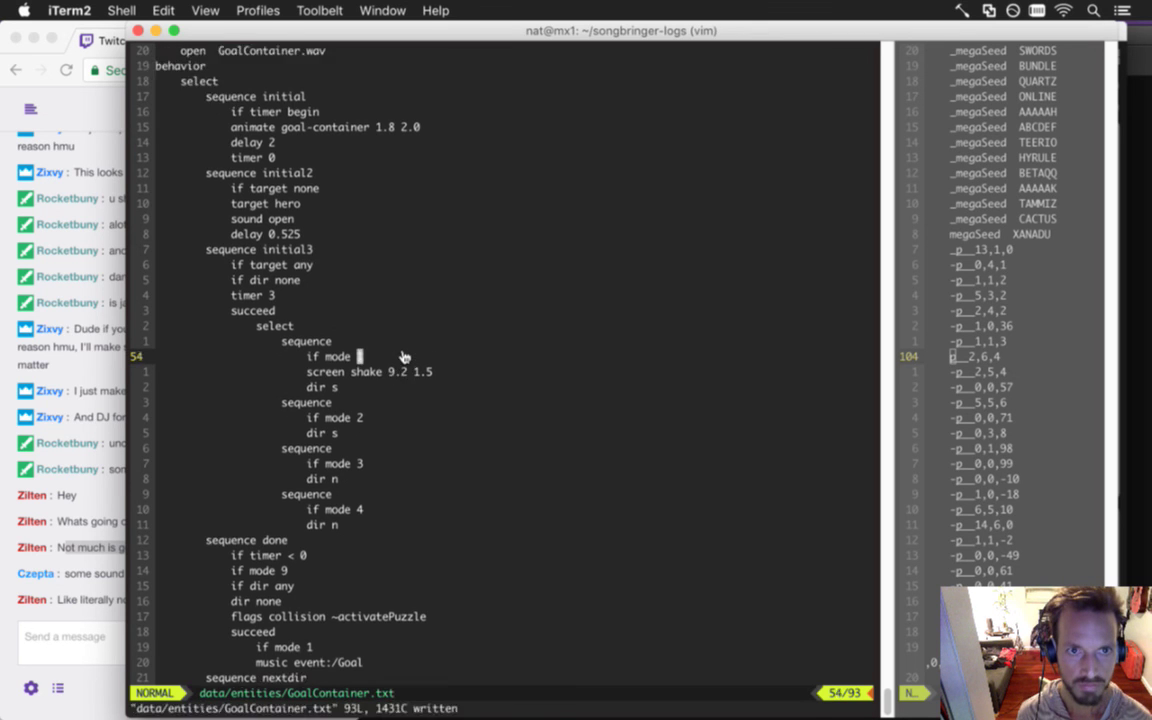
pyautogui.press('k')
pyautogui.press('k')
pyautogui.press('k')
pyautogui.press('k')
pyautogui.press('k')
pyautogui.press('k')
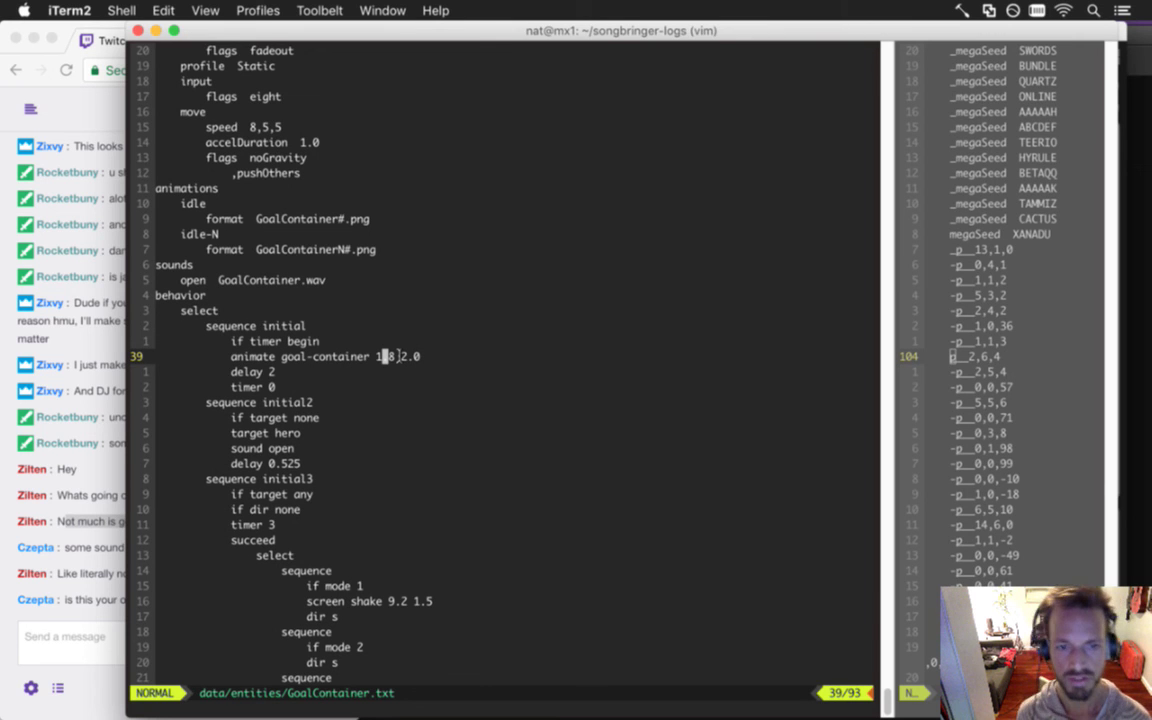
# Step: Highlight the viewer's sound fx question in the stream chat, then return to the script
pyautogui.click(112, 547)
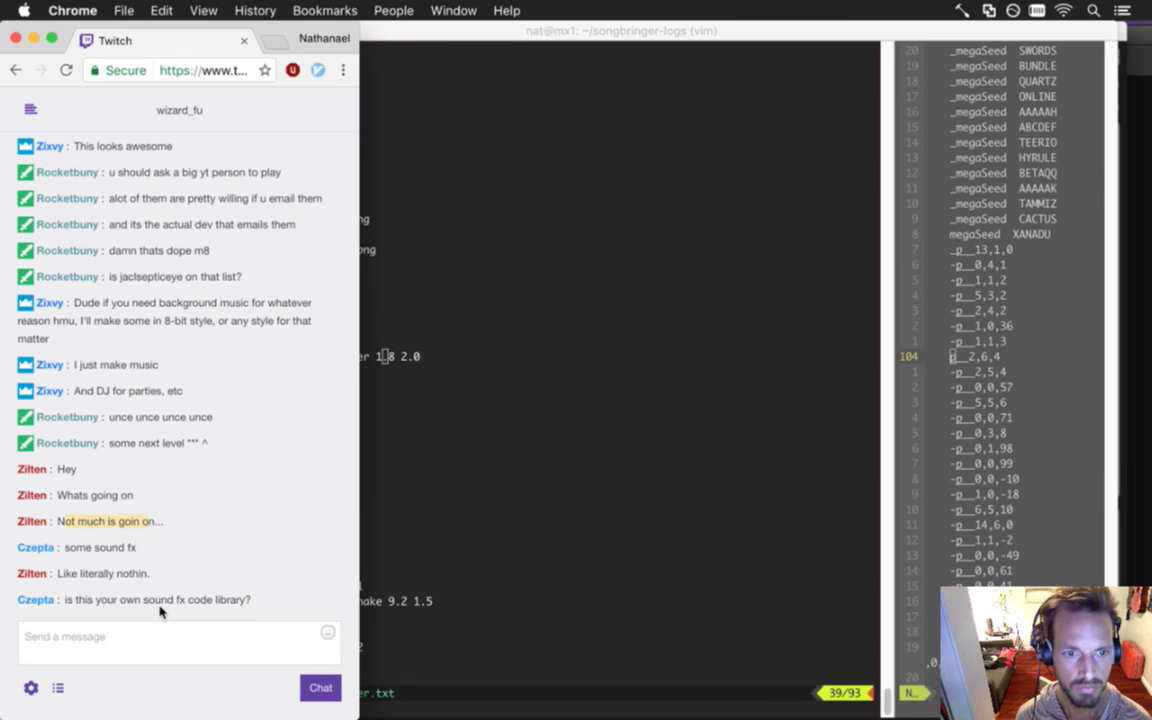
pyautogui.moveTo(84, 600); pyautogui.dragTo(207, 603)
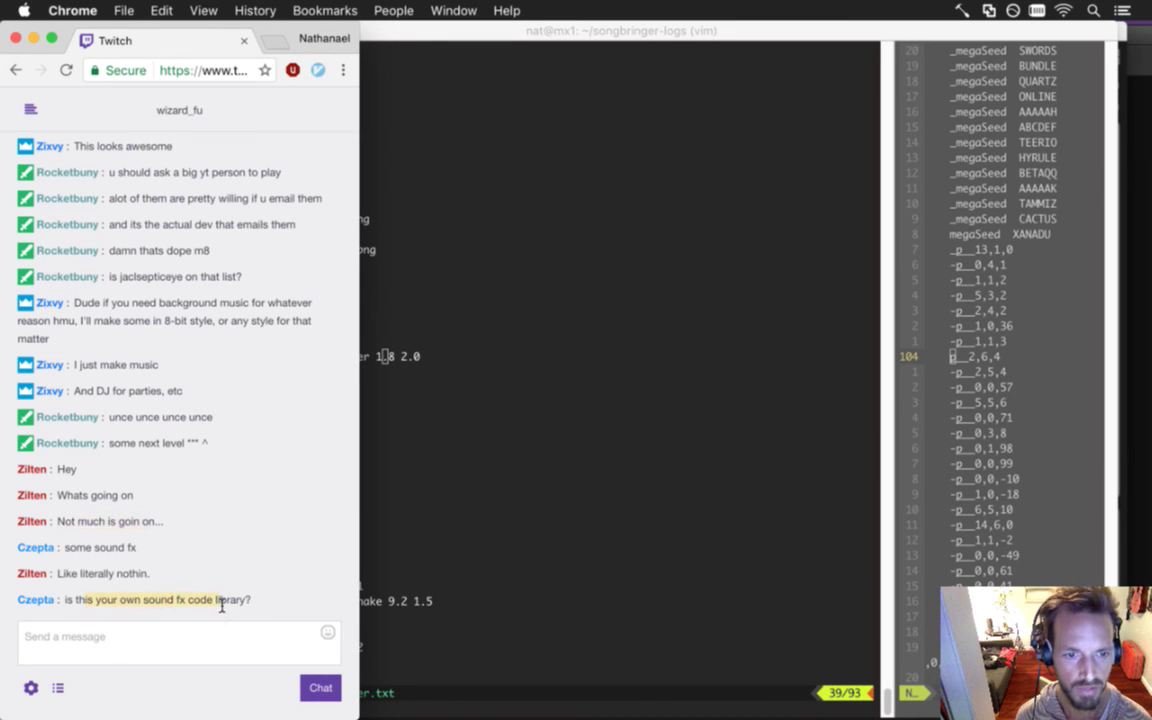
pyautogui.click(435, 530)
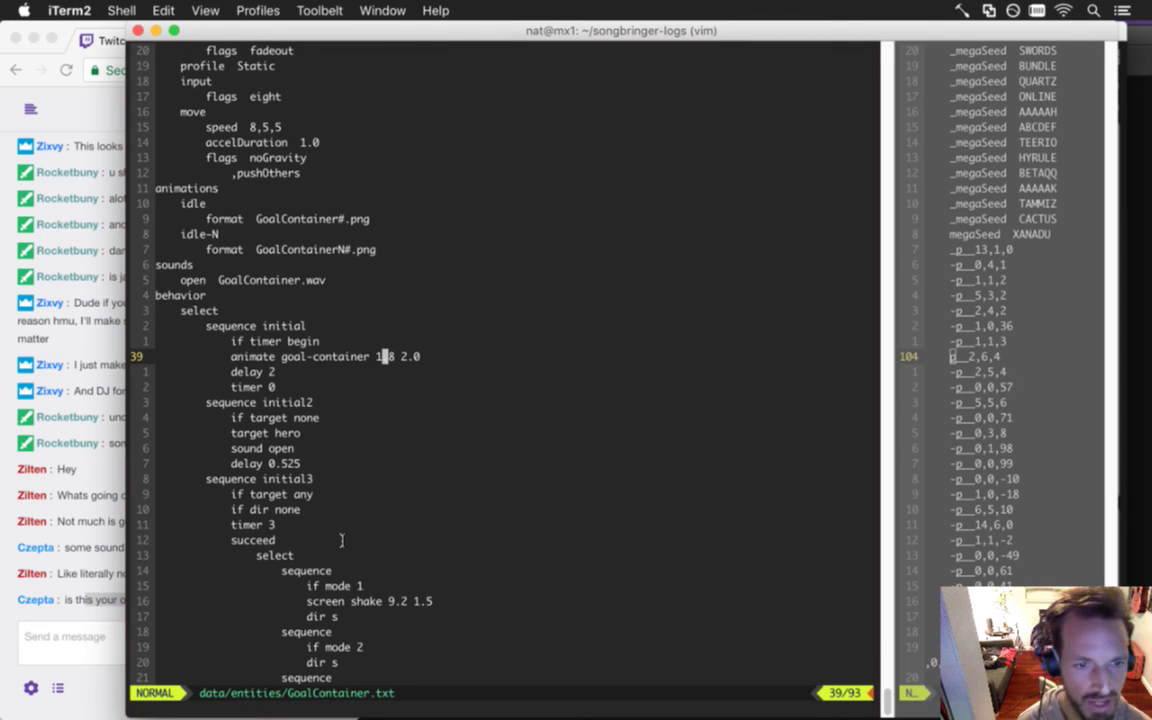
pyautogui.moveTo(1140, 430)
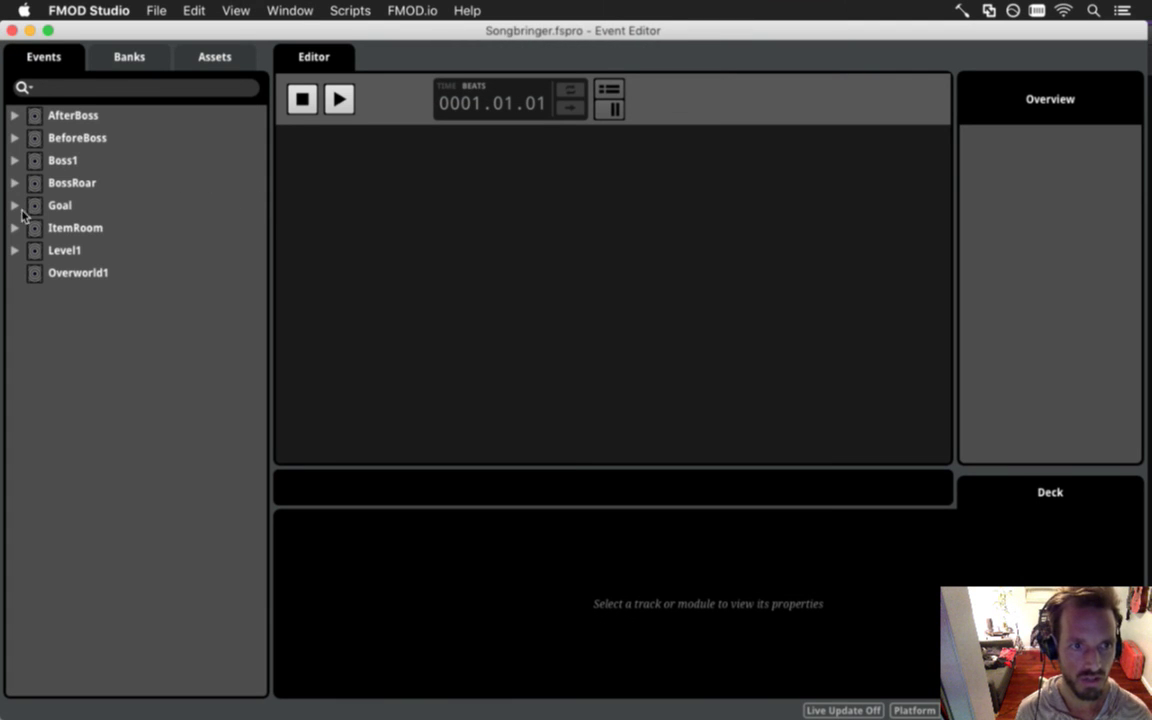
# Step: Expand and collapse the Goal event folder, then open the Boss1 event and scroll its timeline
pyautogui.click(15, 205)
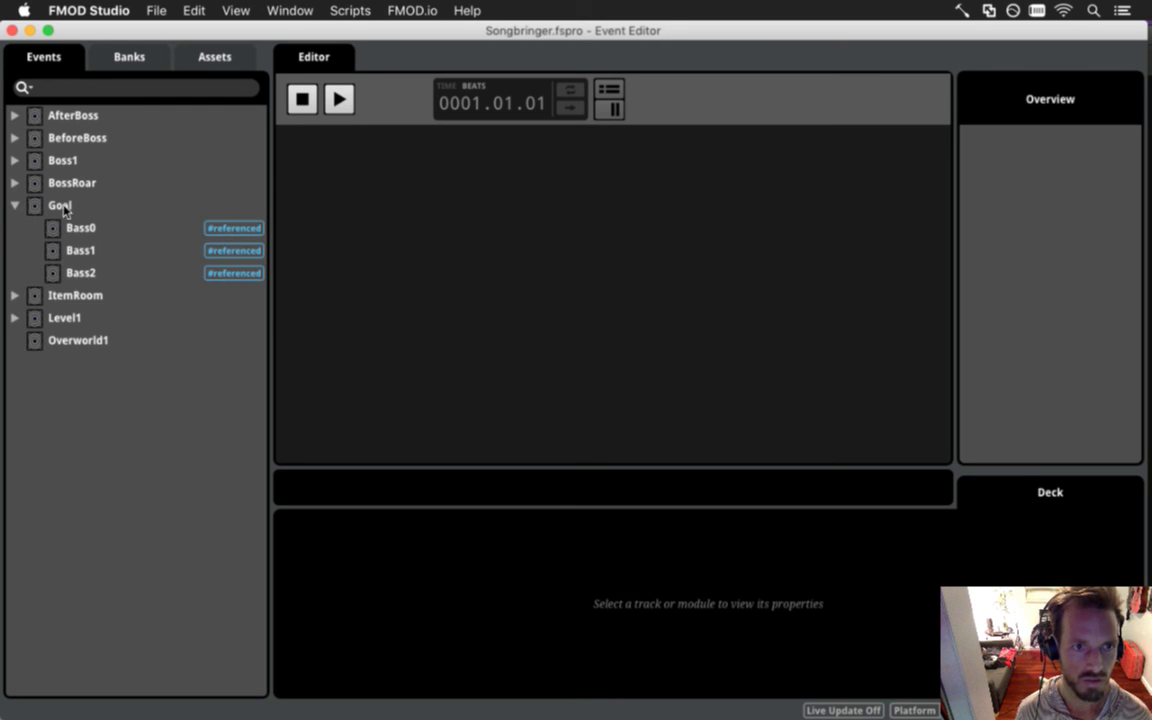
pyautogui.click(15, 205)
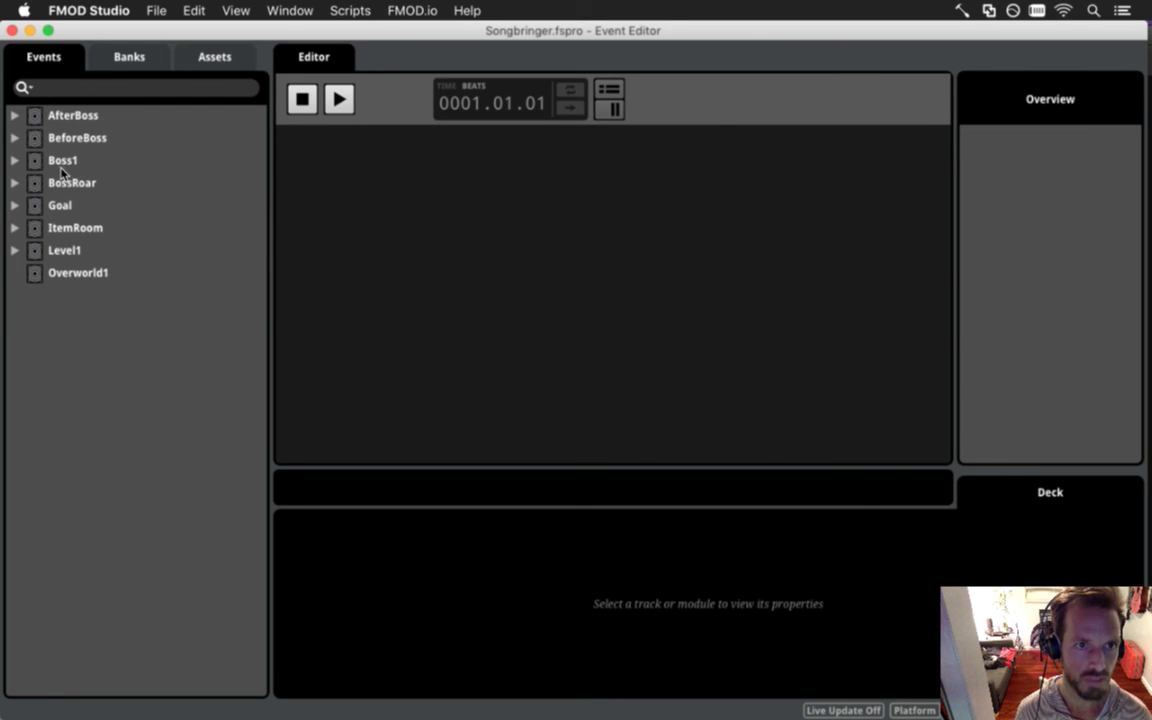
pyautogui.click(56, 161)
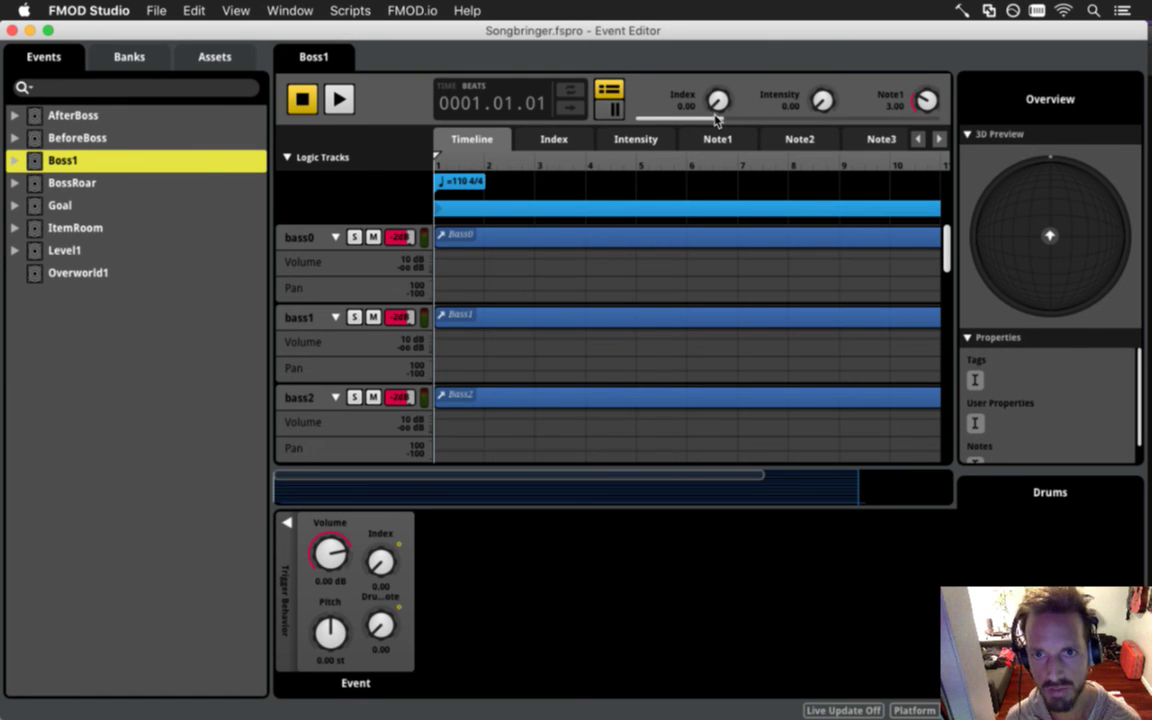
pyautogui.moveTo(689, 117); pyautogui.dragTo(778, 120)
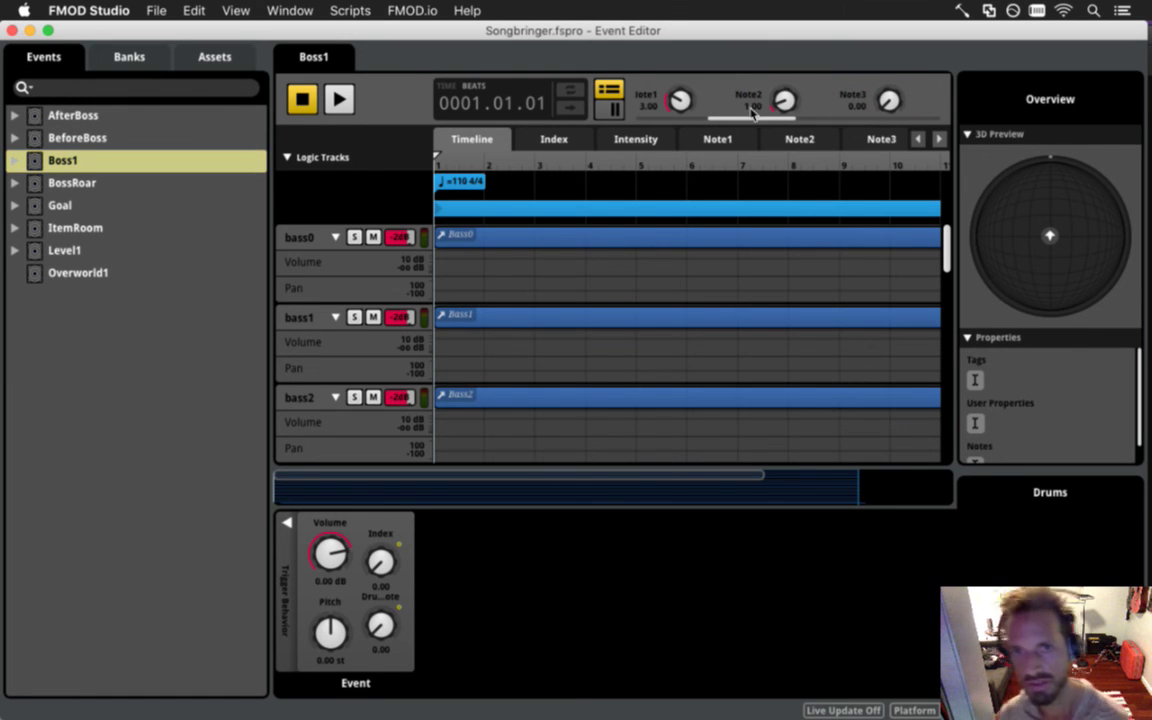
pyautogui.hscroll(-1, 745, 120)
pyautogui.hscroll(3, 745, 120)
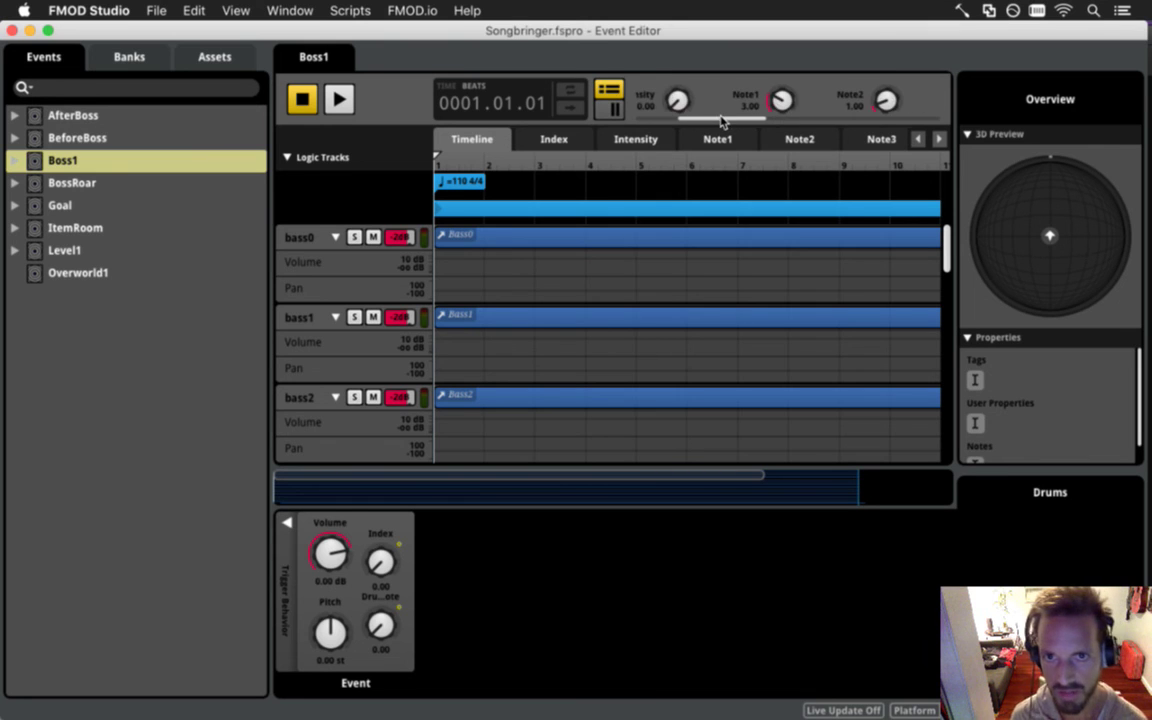
pyautogui.hscroll(4, 800, 120)
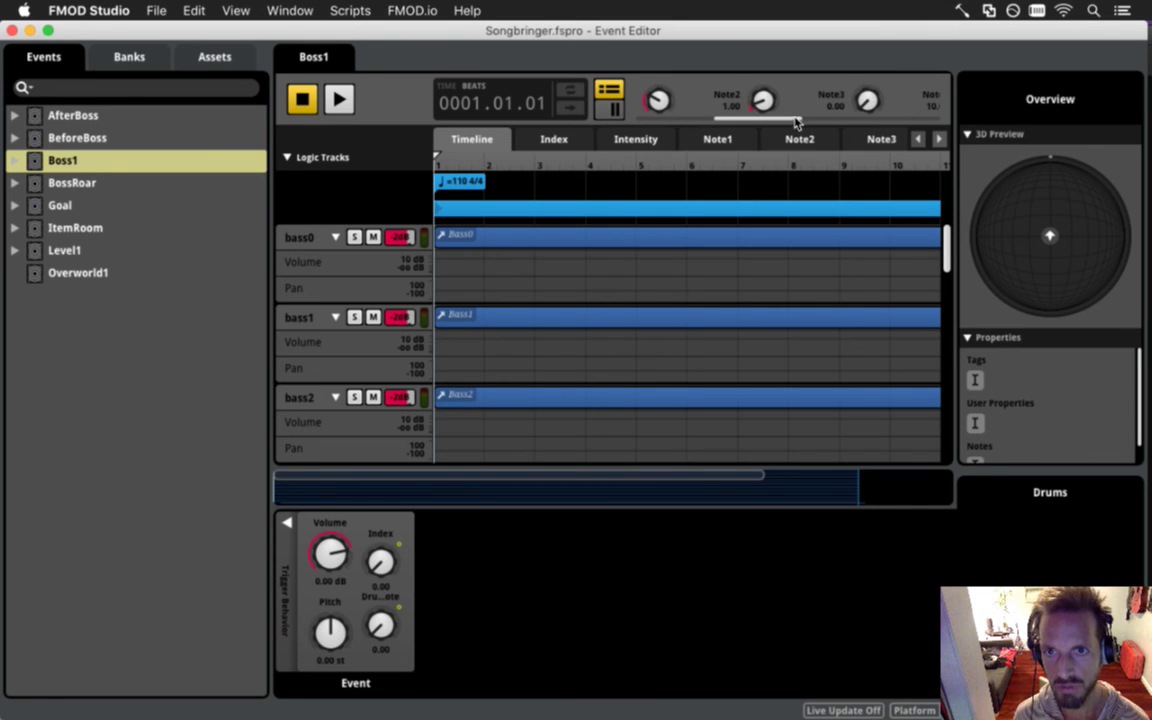
pyautogui.hscroll(-3, 815, 120)
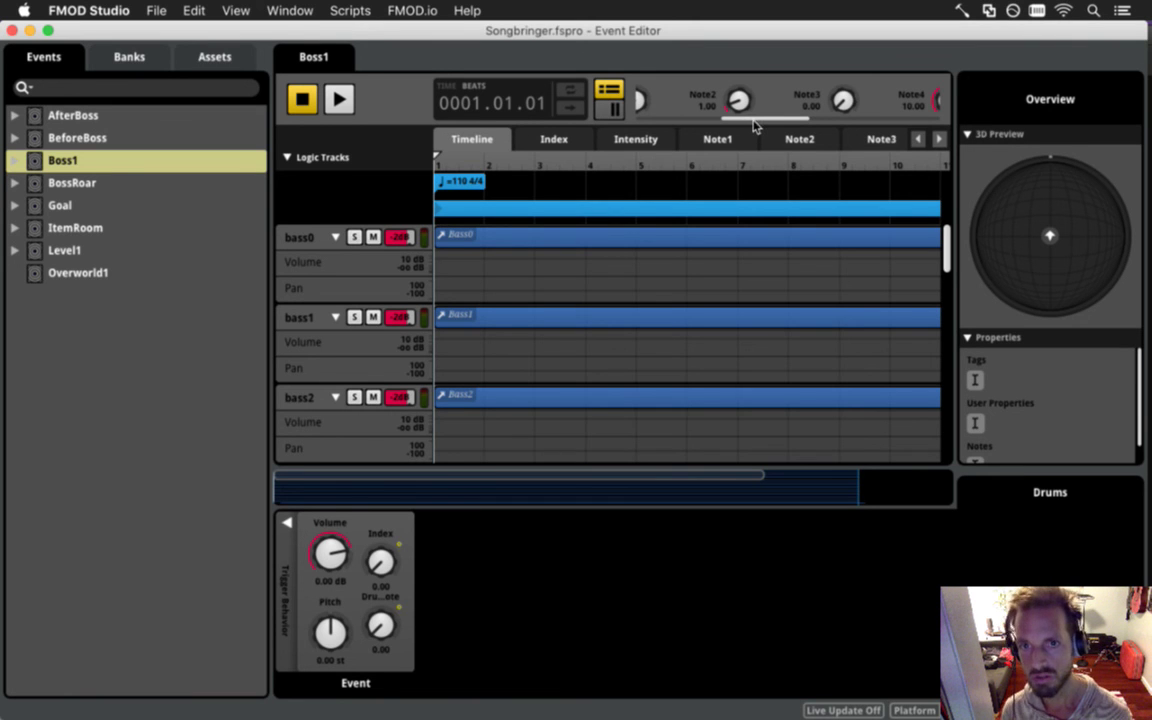
pyautogui.hscroll(-3, 755, 124)
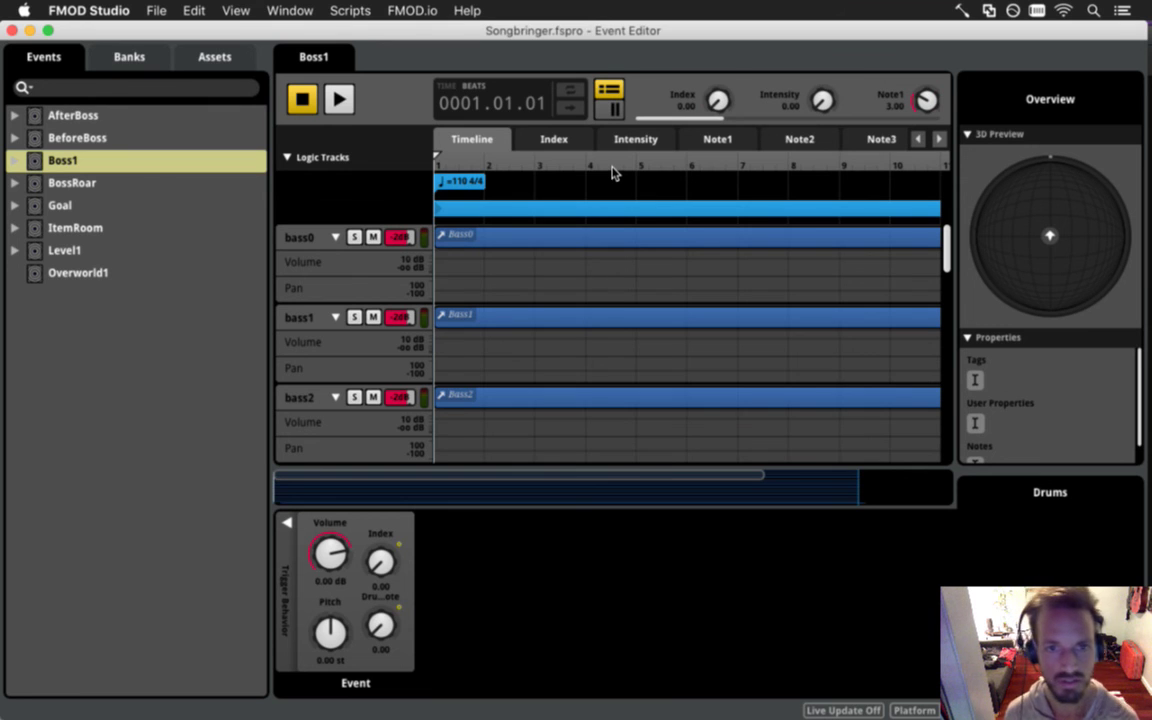
# Step: Play the Boss1 event, then raise Index to 2.76 and turn up Intensity
pyautogui.press('space')
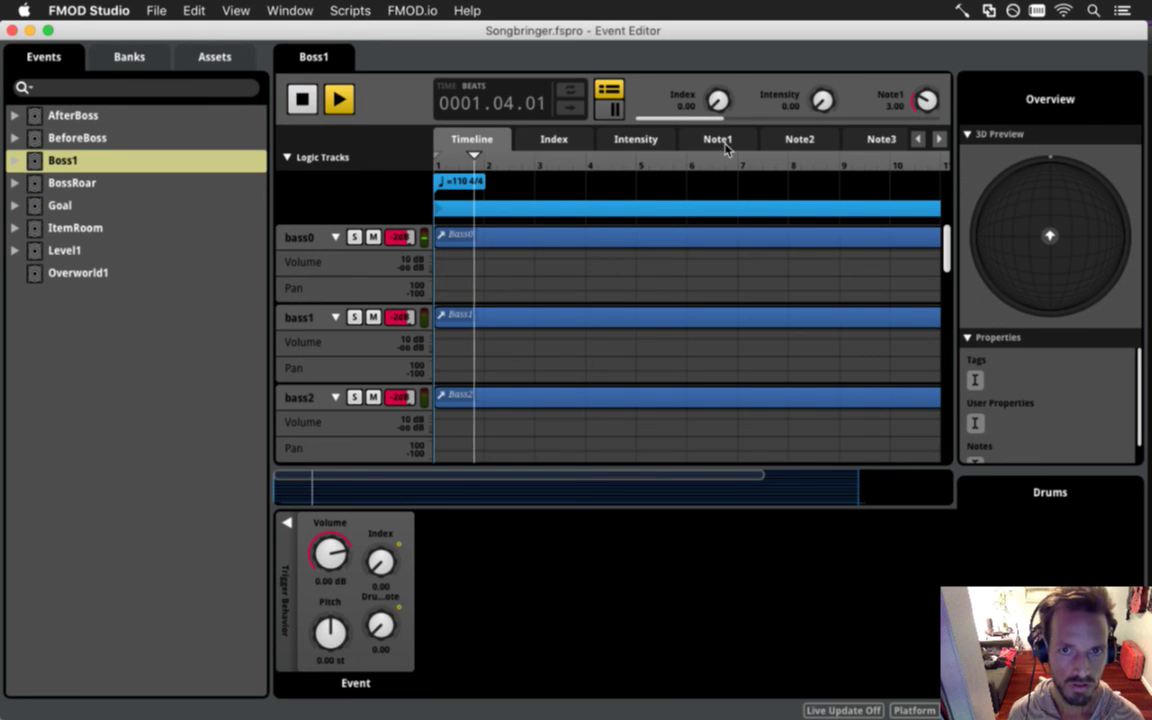
pyautogui.moveTo(700, 120); pyautogui.dragTo(726, 120)
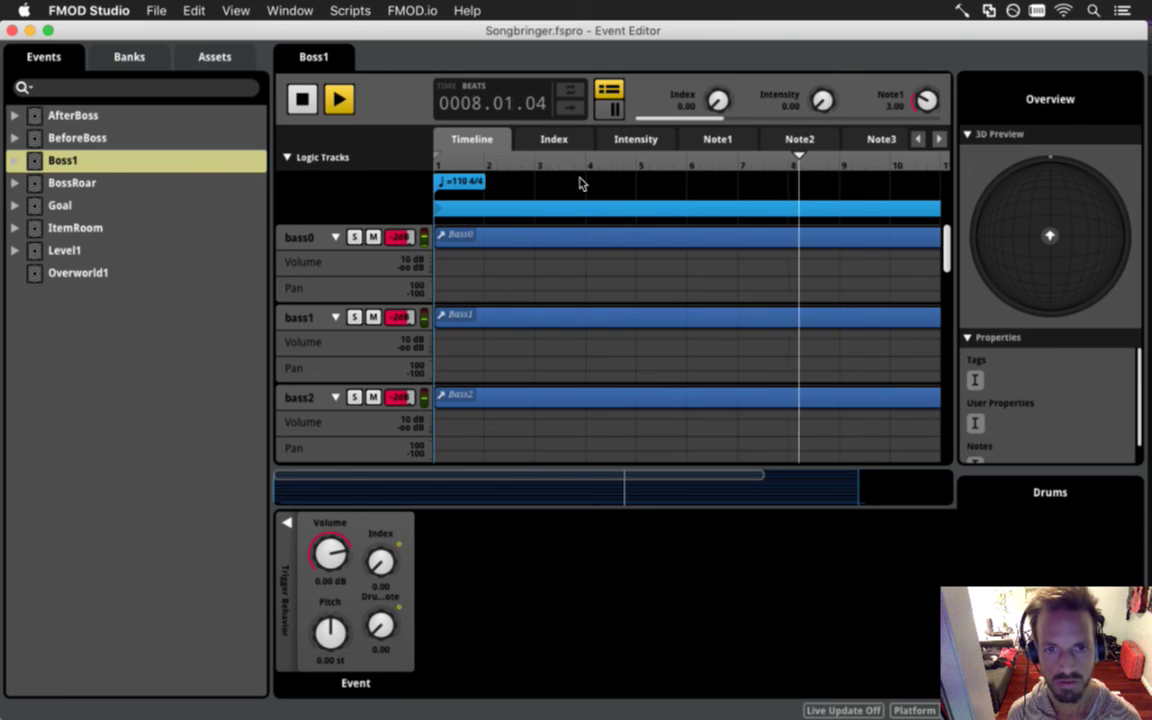
pyautogui.press('space')
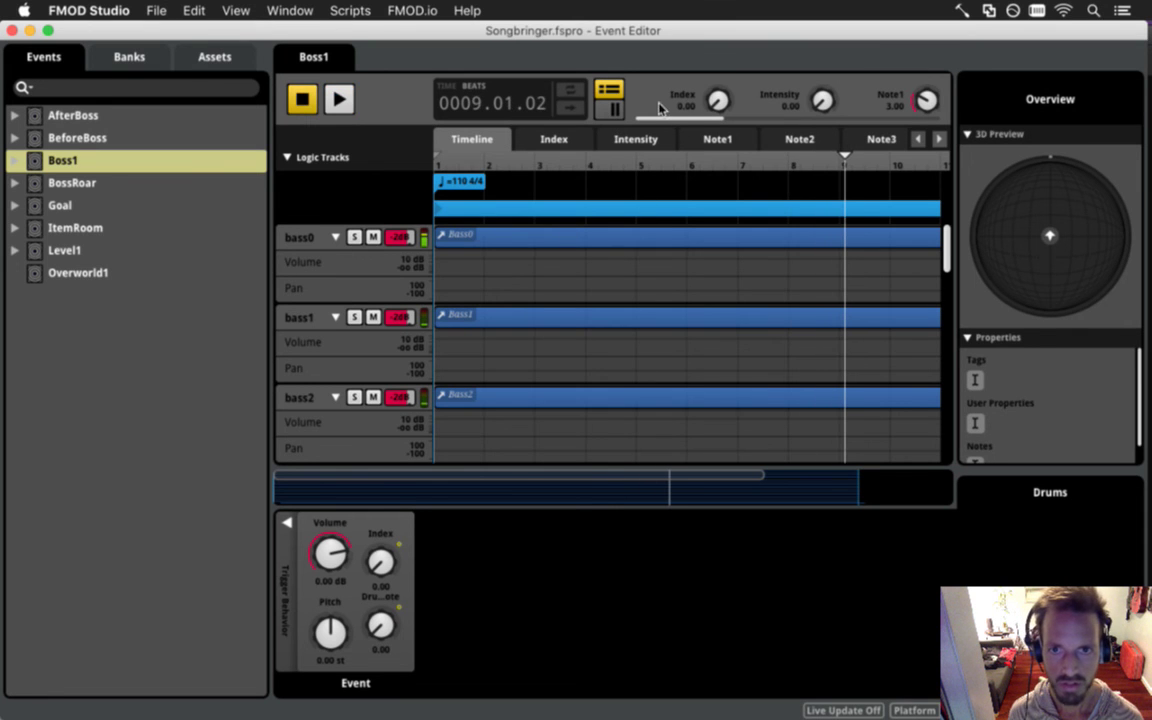
pyautogui.moveTo(720, 101)
pyautogui.mouseDown()
pyautogui.moveTo(720, 68)
pyautogui.moveTo(720, 105)
pyautogui.mouseUp()
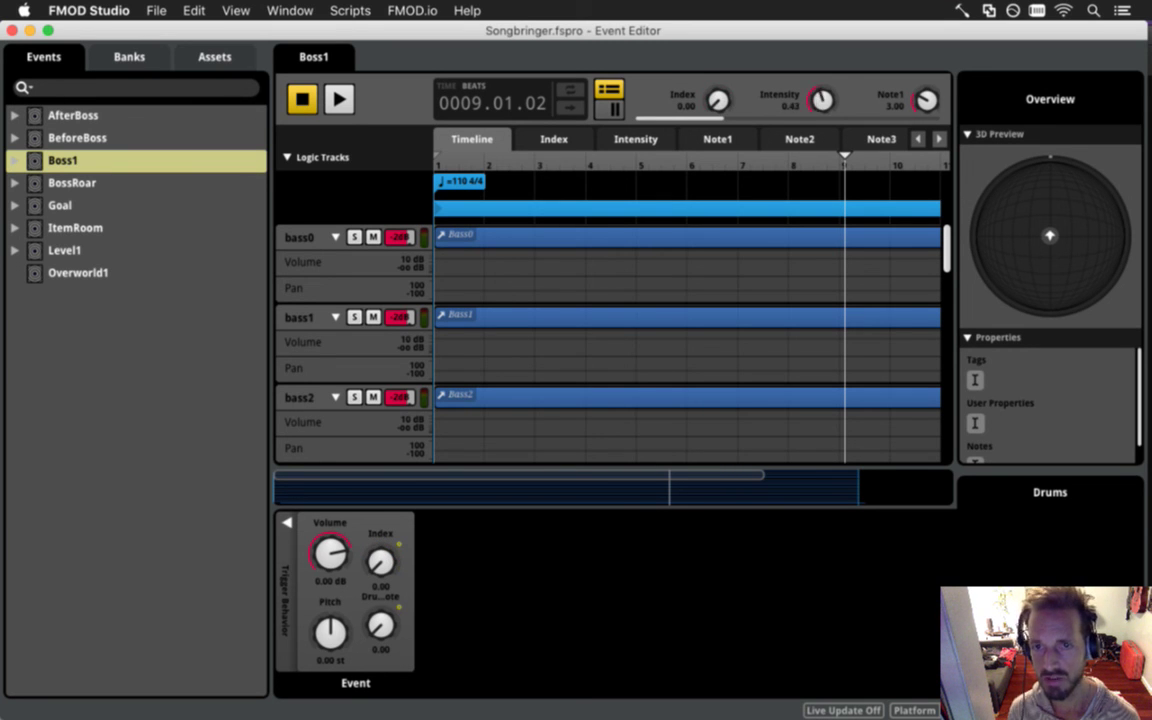
pyautogui.moveTo(822, 100); pyautogui.dragTo(822, 88)
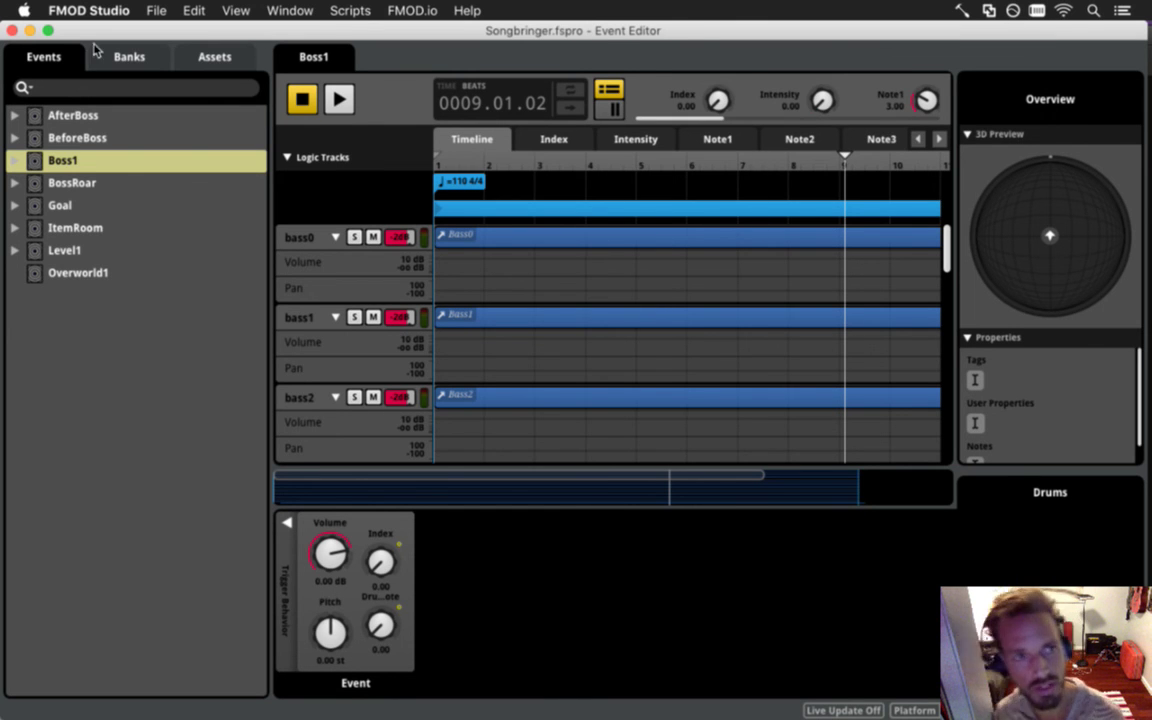
# Step: Hide FMOD Studio to get back to the GoalContainer script in vim
pyautogui.click(100, 12)
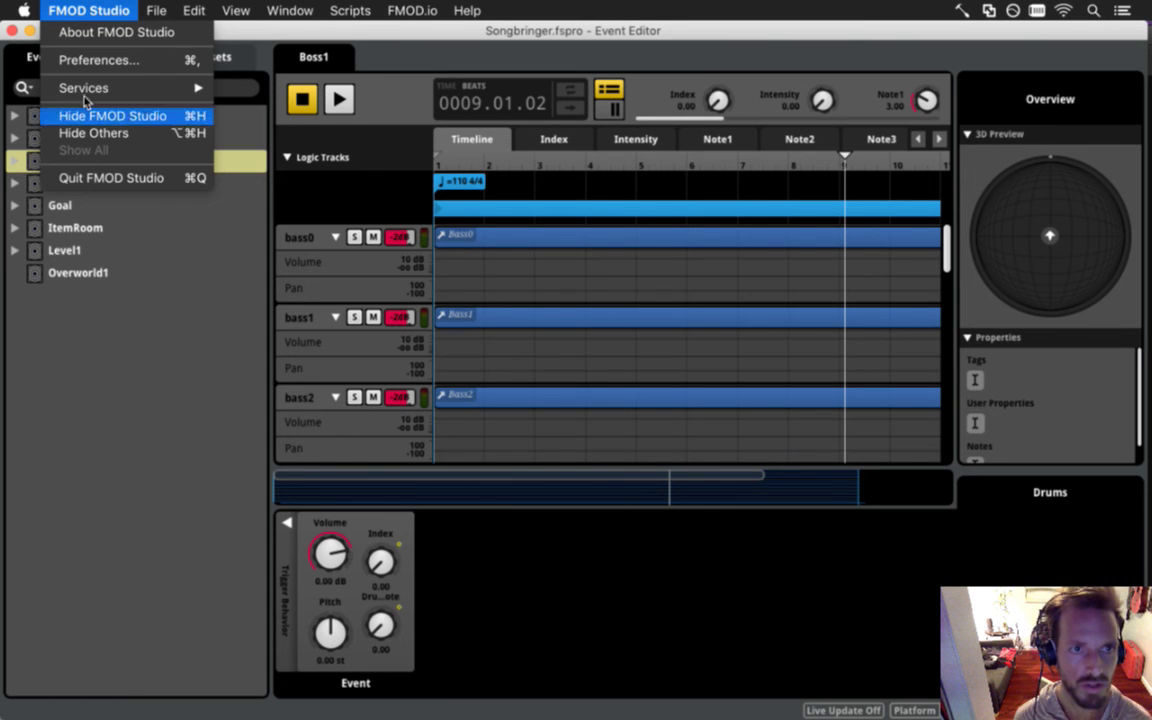
pyautogui.click(85, 242)
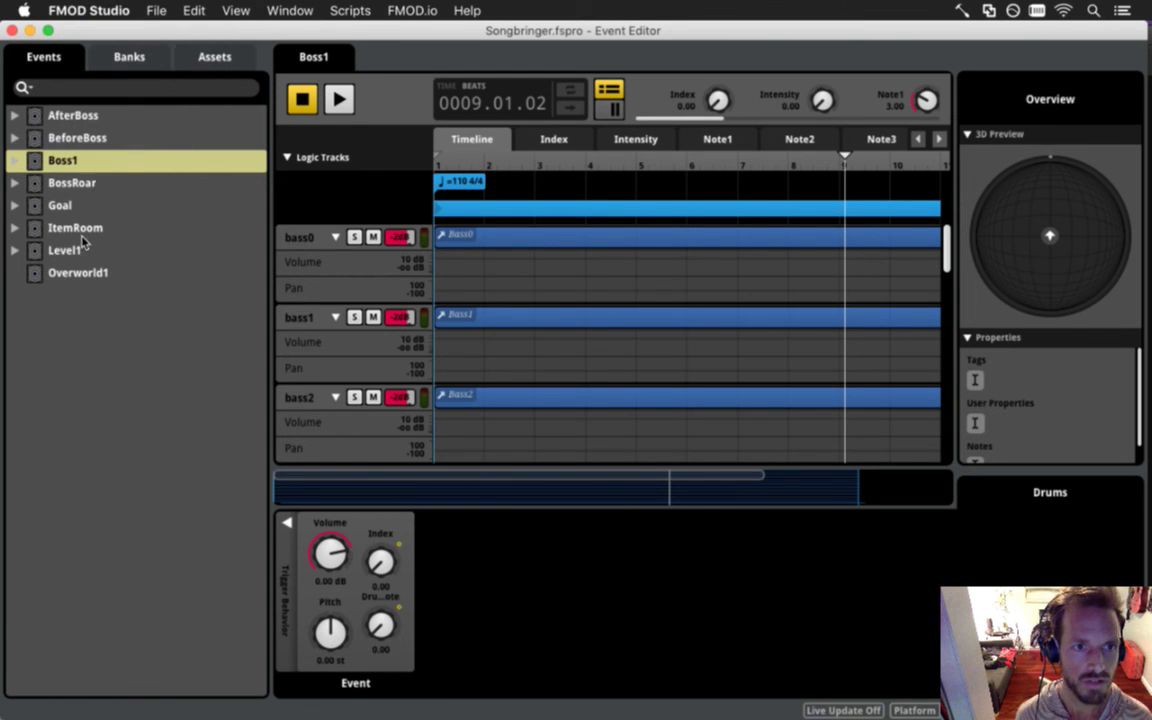
pyautogui.press('super+h')
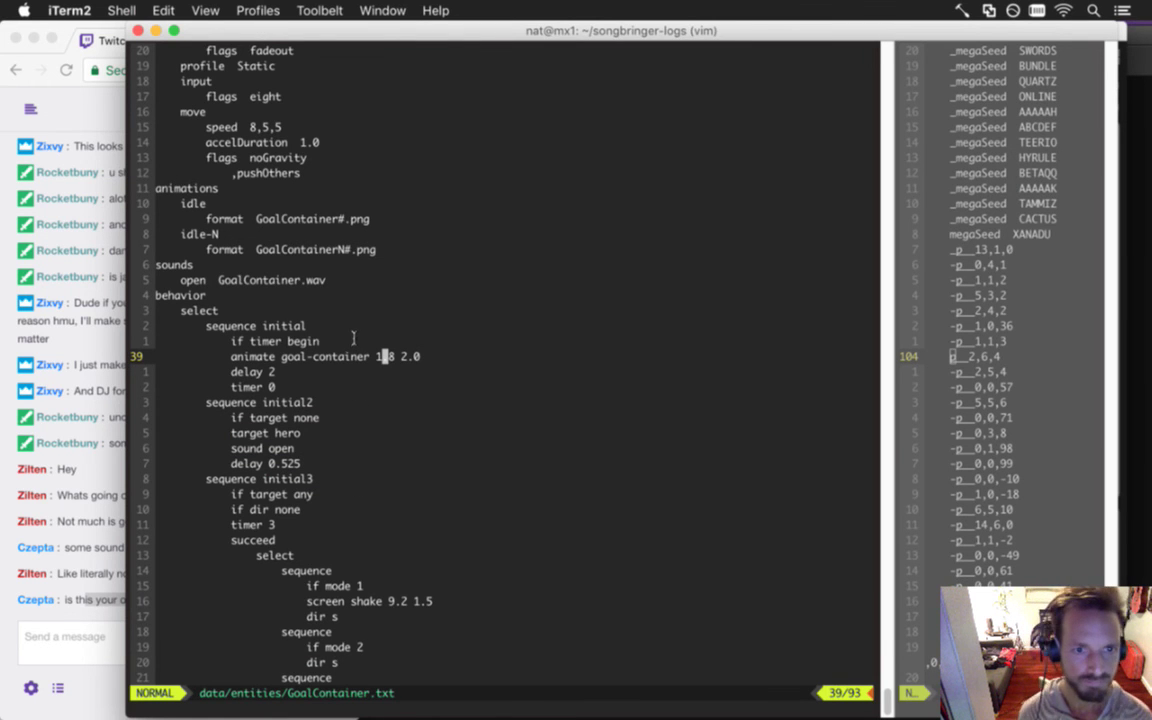
# Step: Review the delay 2, sequence initial2 and 'if target none' lines, briefly checking the audio session
pyautogui.press('j')
pyautogui.moveTo(207, 190); pyautogui.dragTo(575, 614)
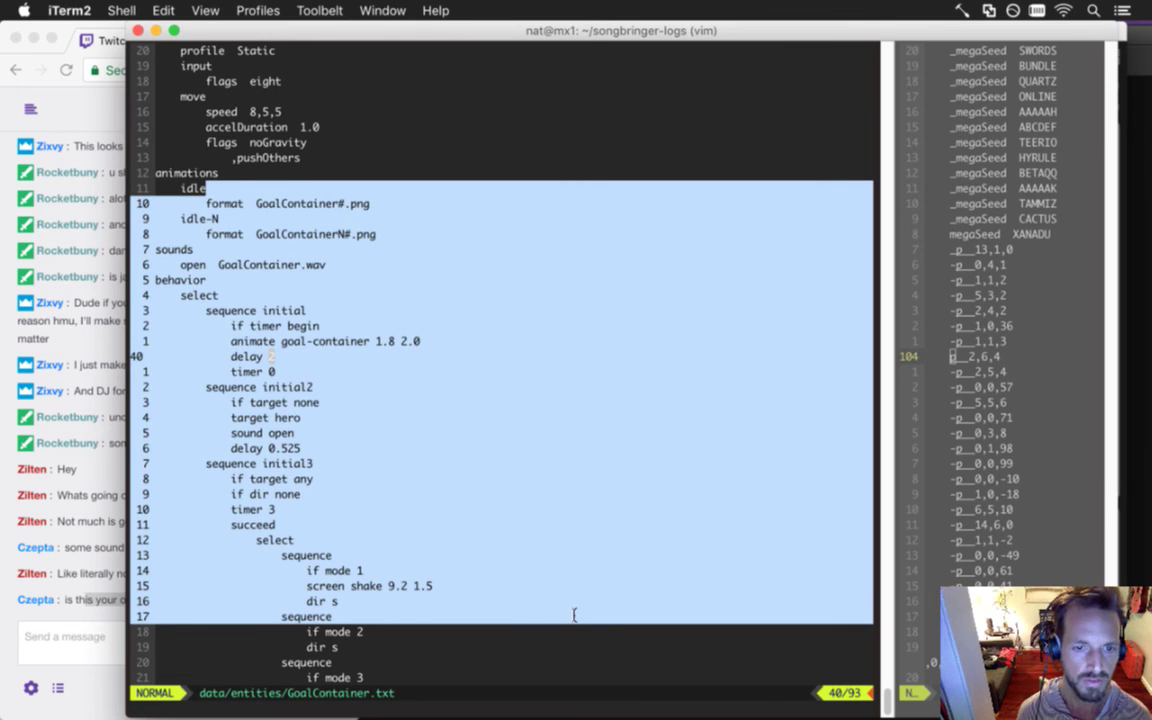
pyautogui.click(484, 426)
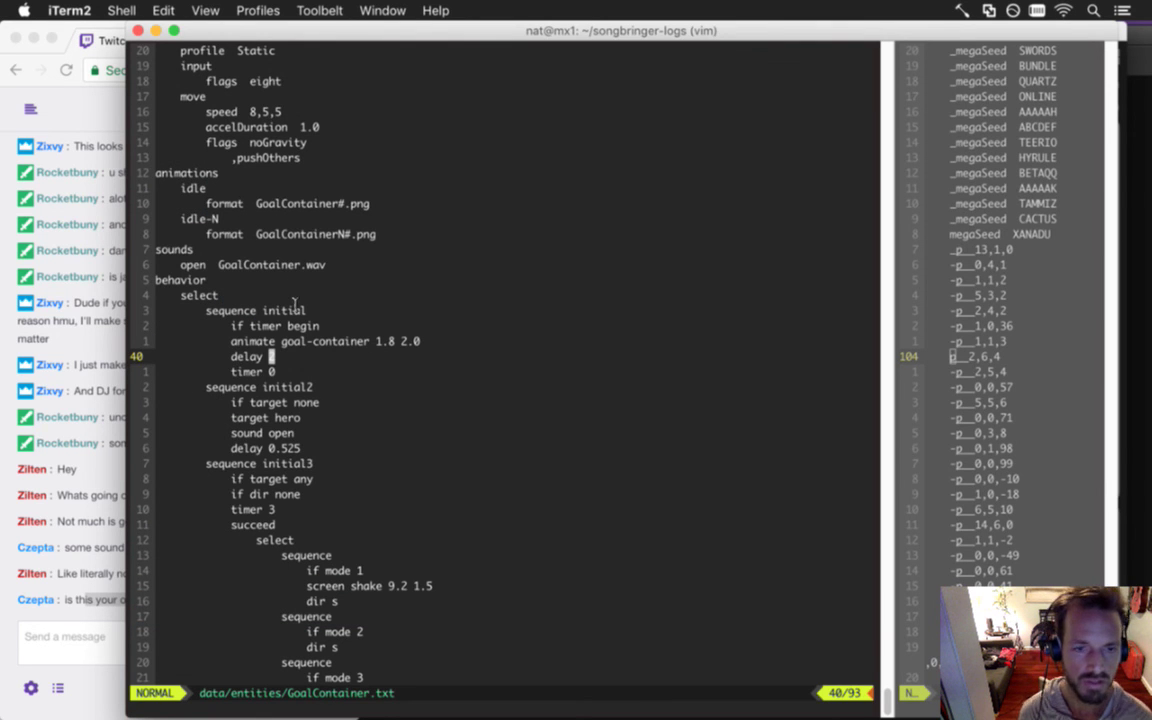
pyautogui.press('j')
pyautogui.press('j')
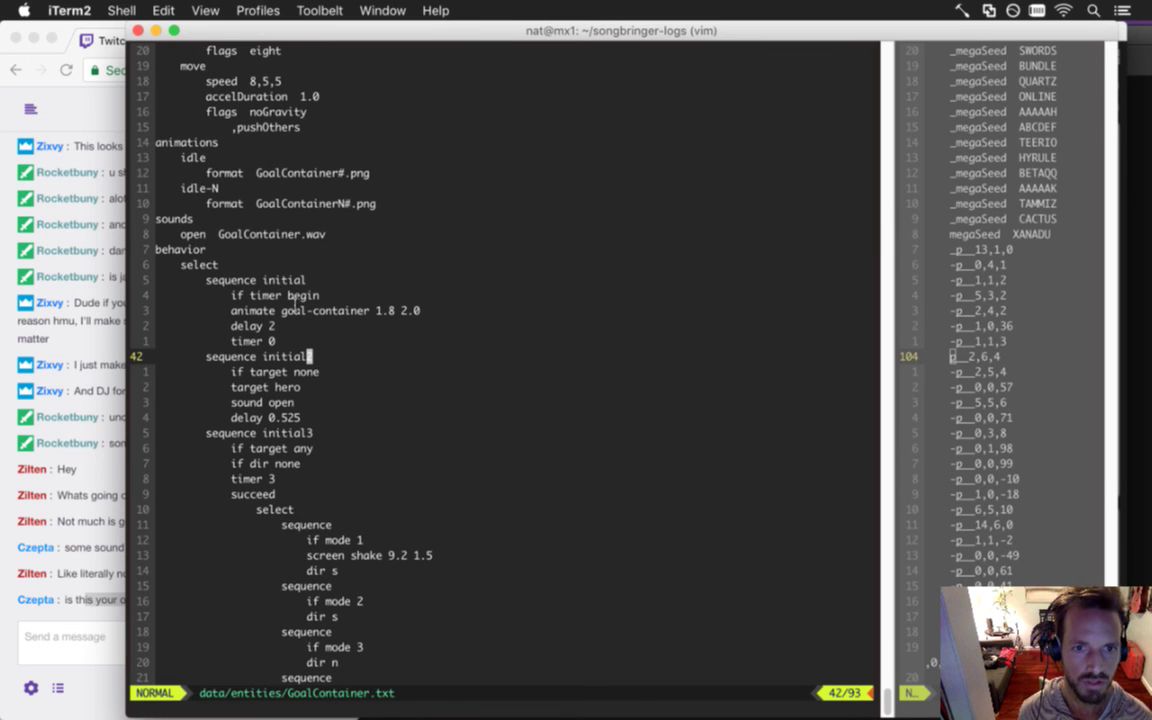
pyautogui.press('j')
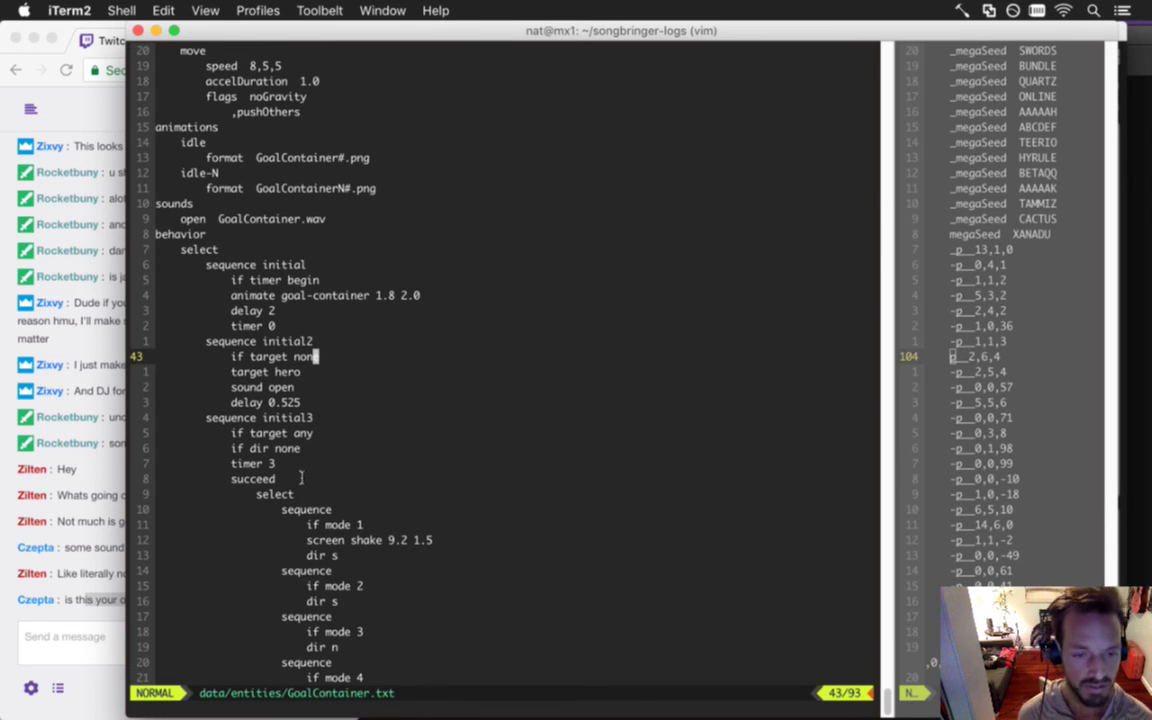
pyautogui.press('super+Tab')
pyautogui.press('super+Tab')
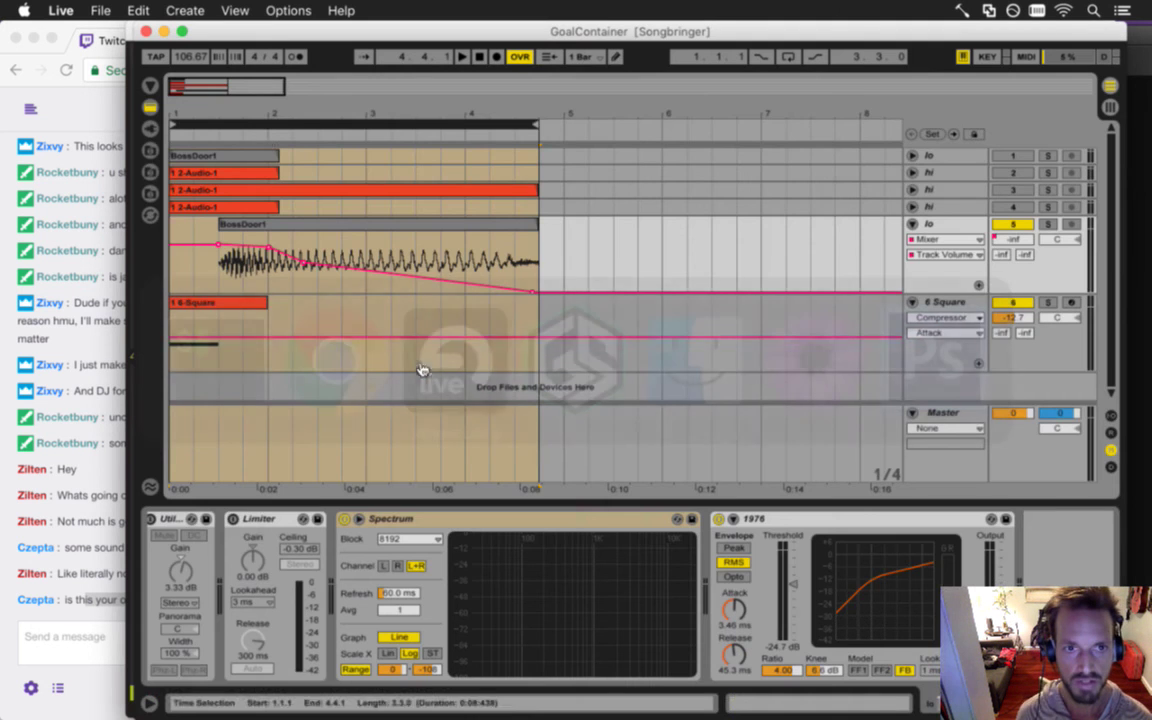
pyautogui.press('super+Tab')
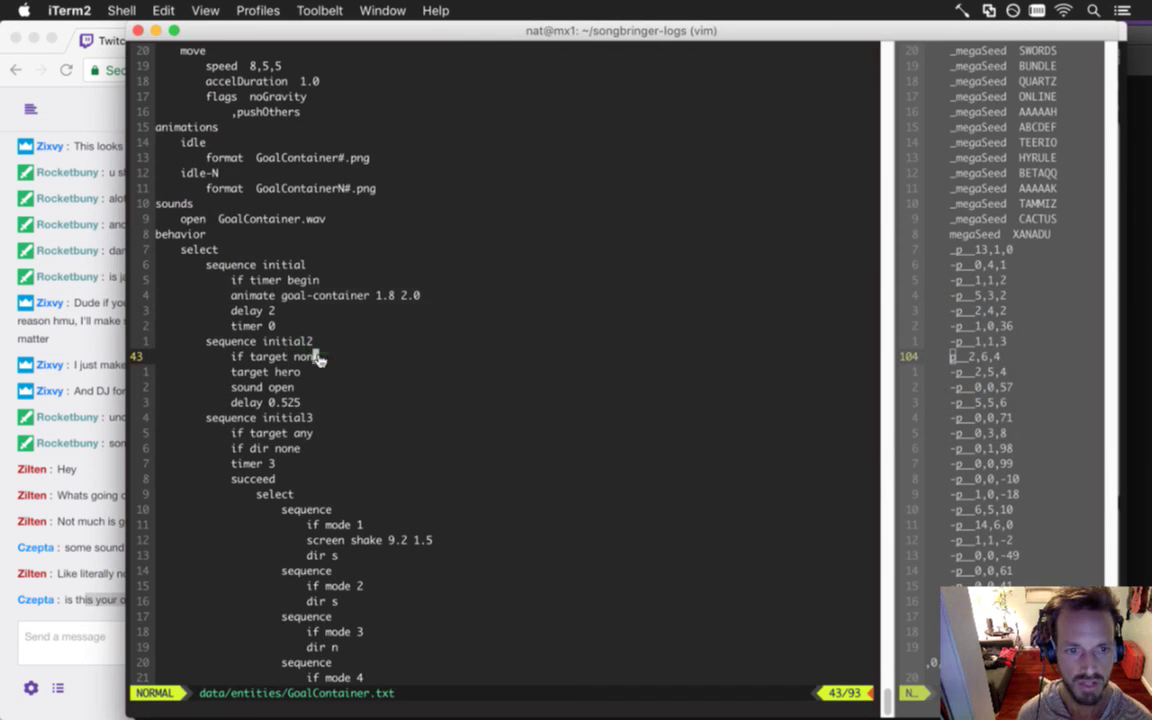
# Step: Suspend vim, then run git status (gs) and open the git diff (d)
pyautogui.hotkey('ctrl', 'z')
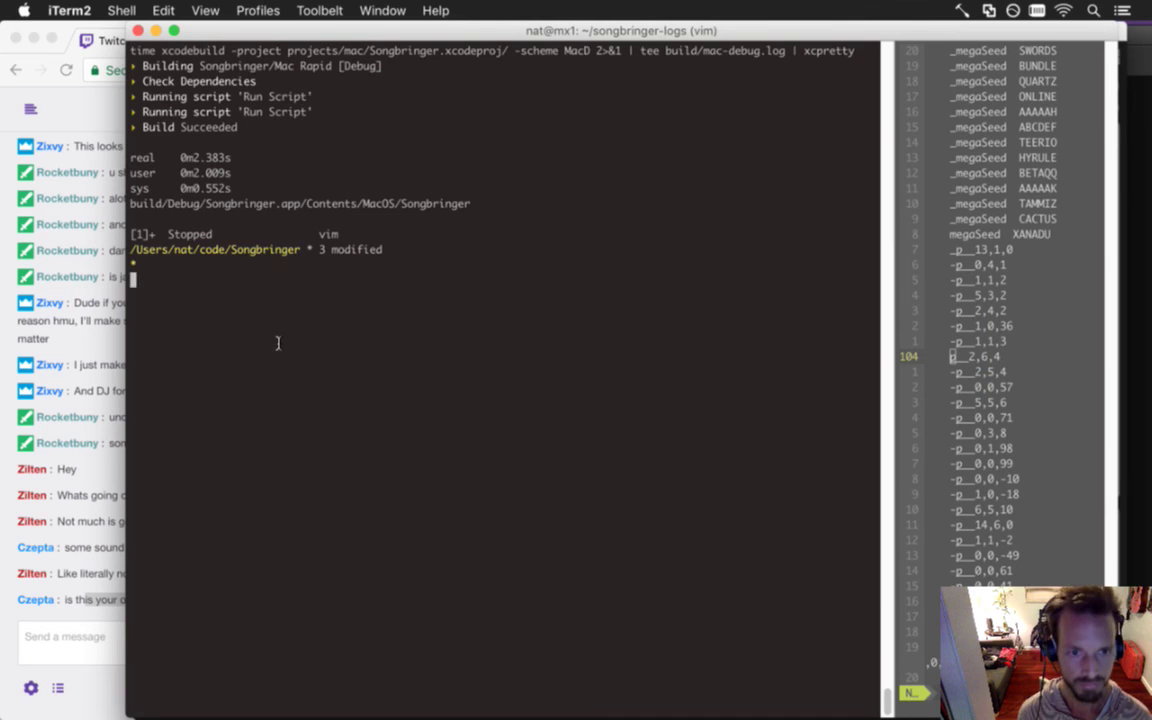
pyautogui.press('Return')
pyautogui.write('gs')
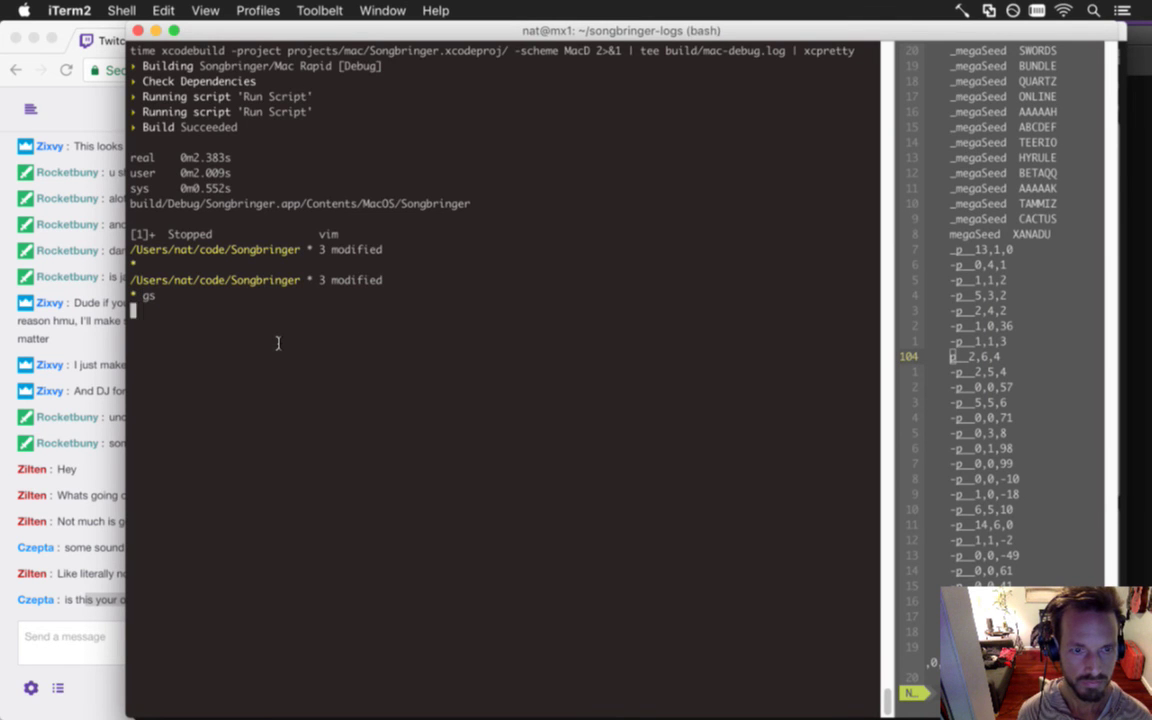
pyautogui.press('Return')
pyautogui.write('d')
pyautogui.press('Return')
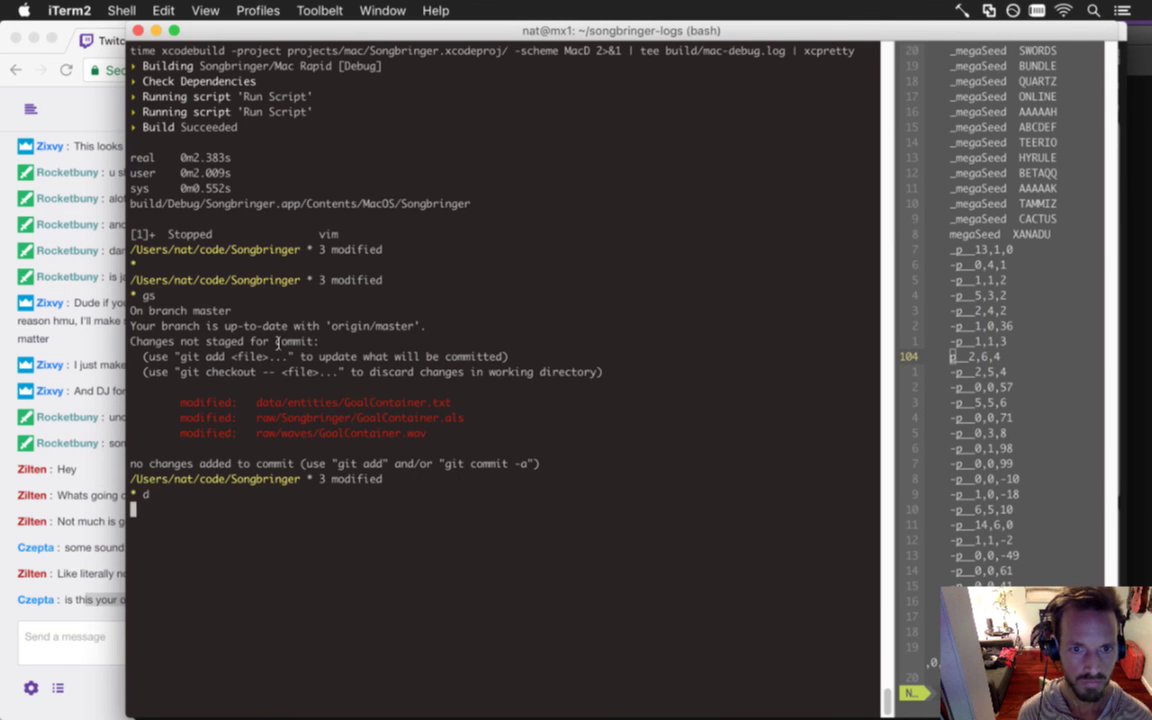
# Step: Scroll through the diff past the timer 3 line to the end, then close it with :wq
pyautogui.press('1')
pyautogui.press('0')
pyautogui.press('j')
pyautogui.press('j')
pyautogui.press('9')
pyautogui.press('j')
pyautogui.press('j')
pyautogui.press('j')
pyautogui.press('j')
pyautogui.press('G')
pyautogui.press('x')
pyautogui.press('x')
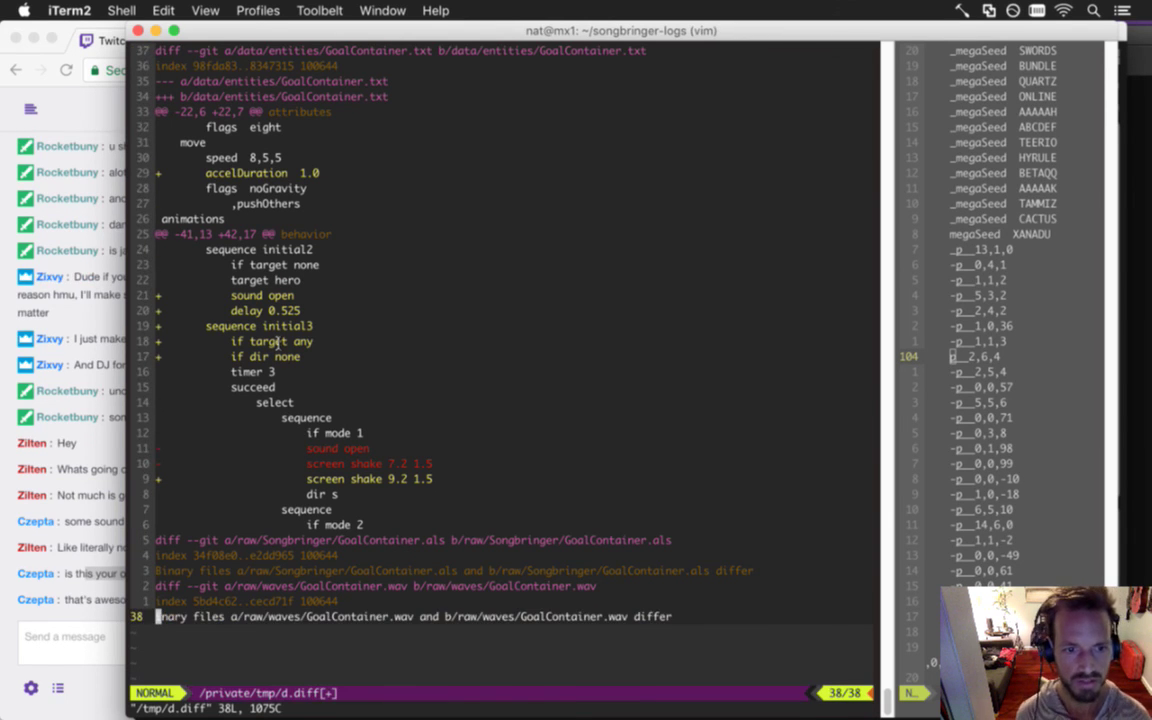
pyautogui.write(':wq')
pyautogui.press('Return')
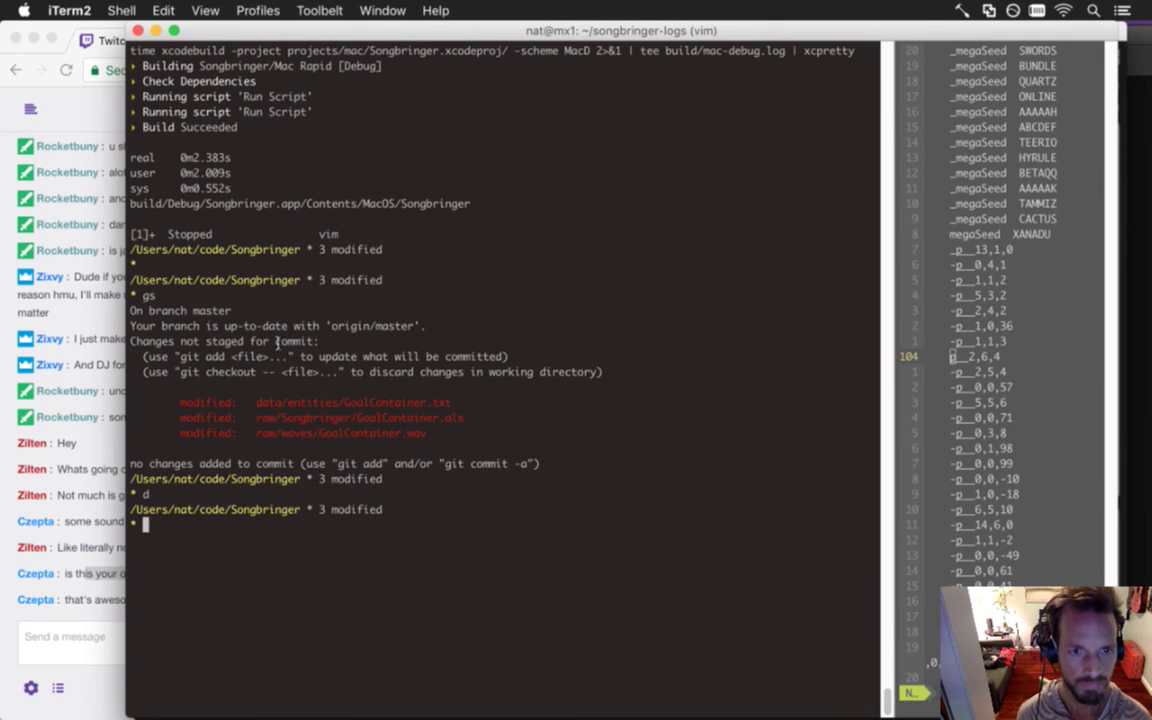
# Step: Select the word 'awesome' in the stream chat and return to the terminal
pyautogui.click(78, 547)
pyautogui.doubleClick(118, 600)
pyautogui.click(403, 569)
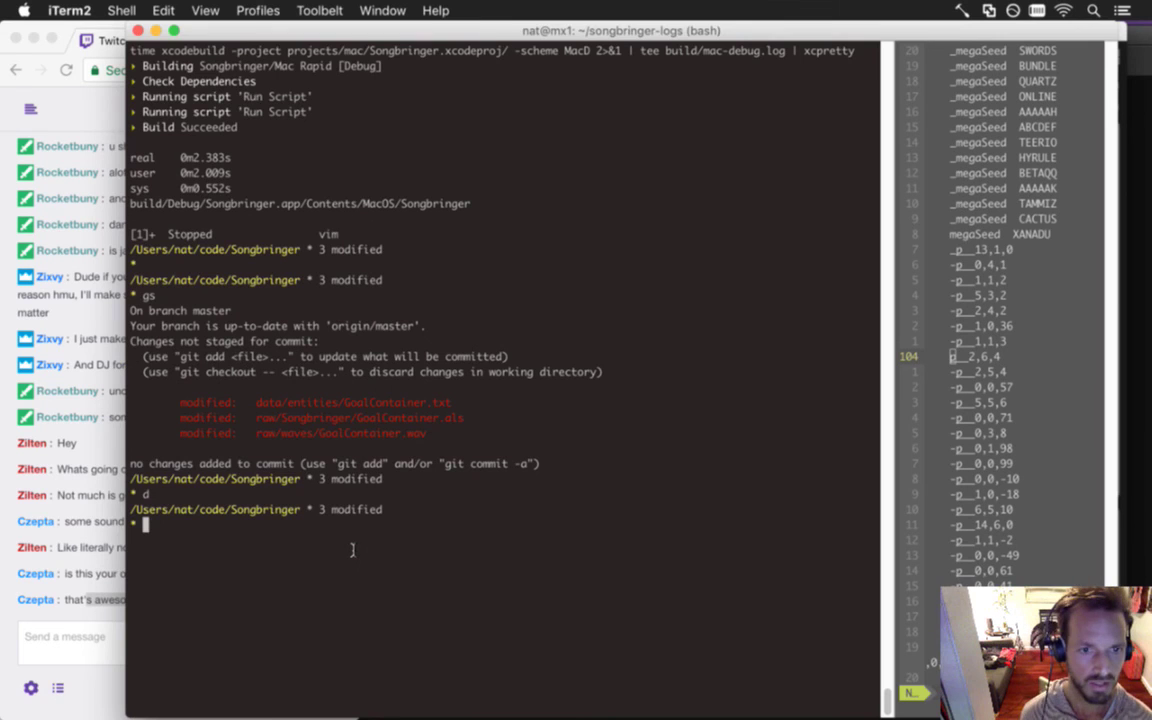
# Step: Commit as "goal container sound and timing", push with gp, and resume vim with fg
pyautogui.write('gc')
pyautogui.press('Return')
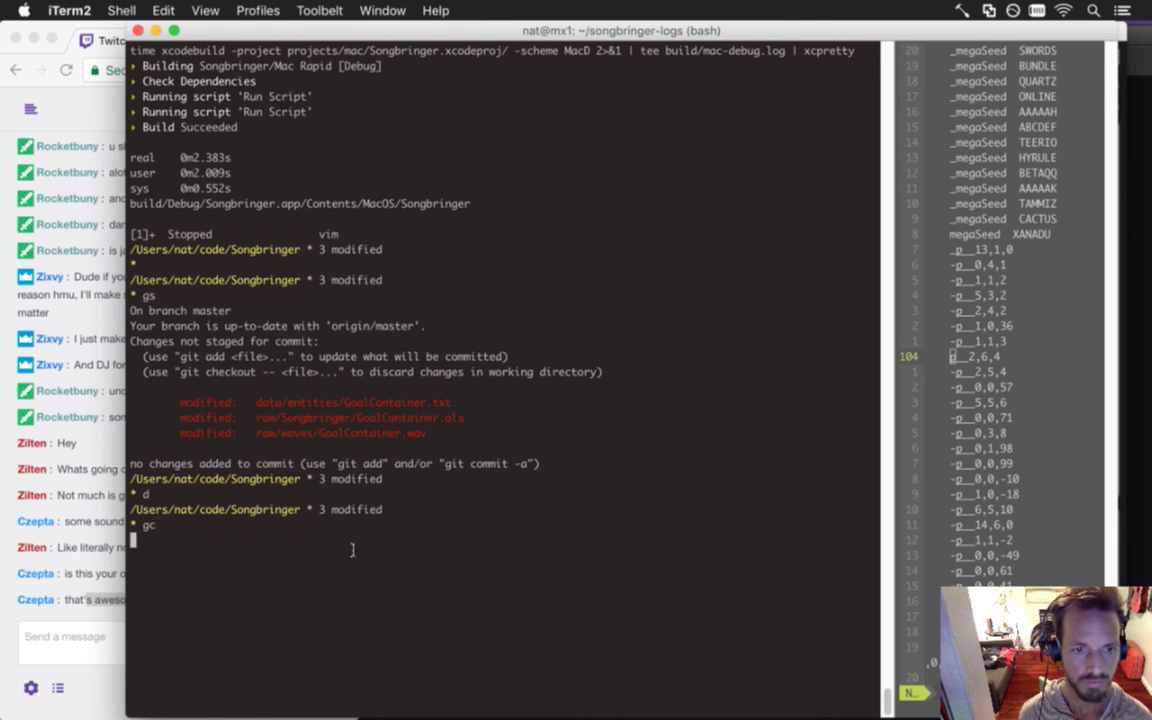
pyautogui.write('igoal contai')
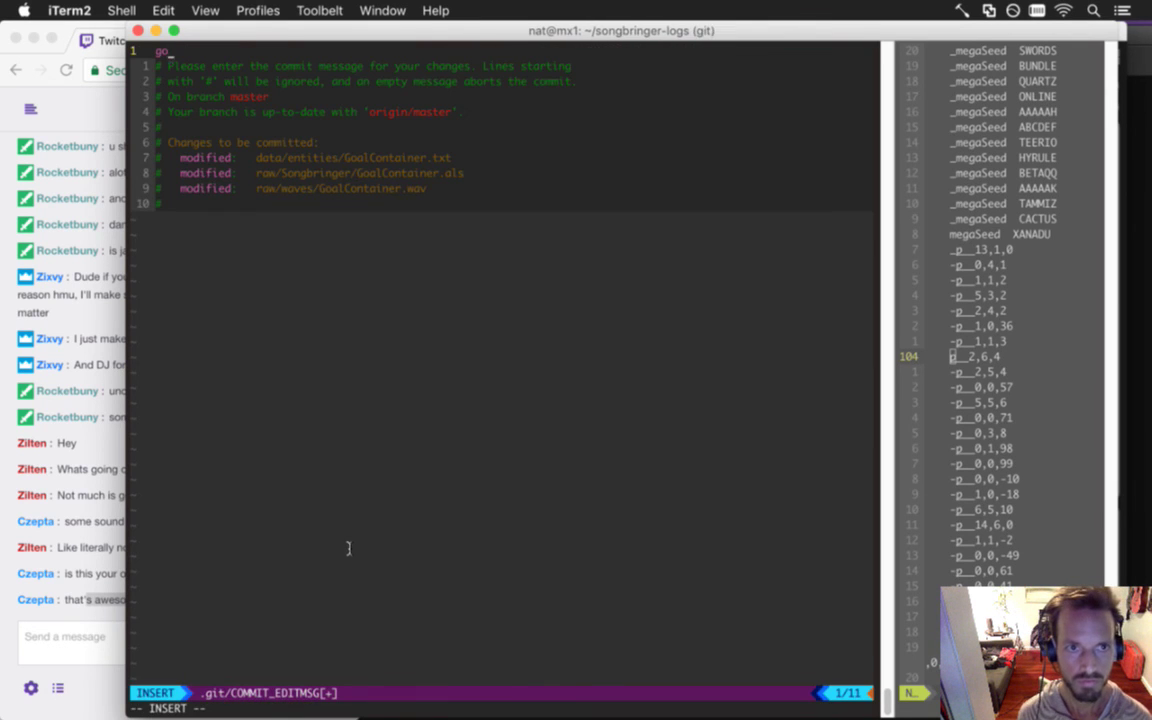
pyautogui.write('ner sound and timing')
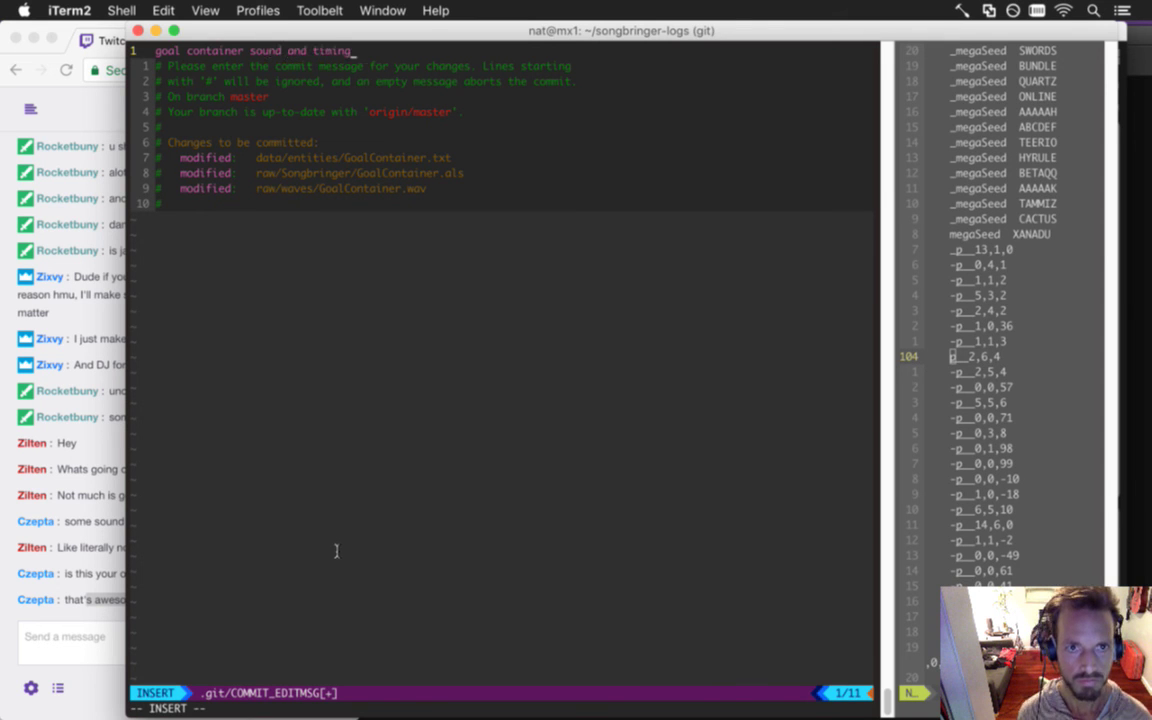
pyautogui.press('Escape')
pyautogui.write(':wq')
pyautogui.press('Return')
pyautogui.write('gp ')
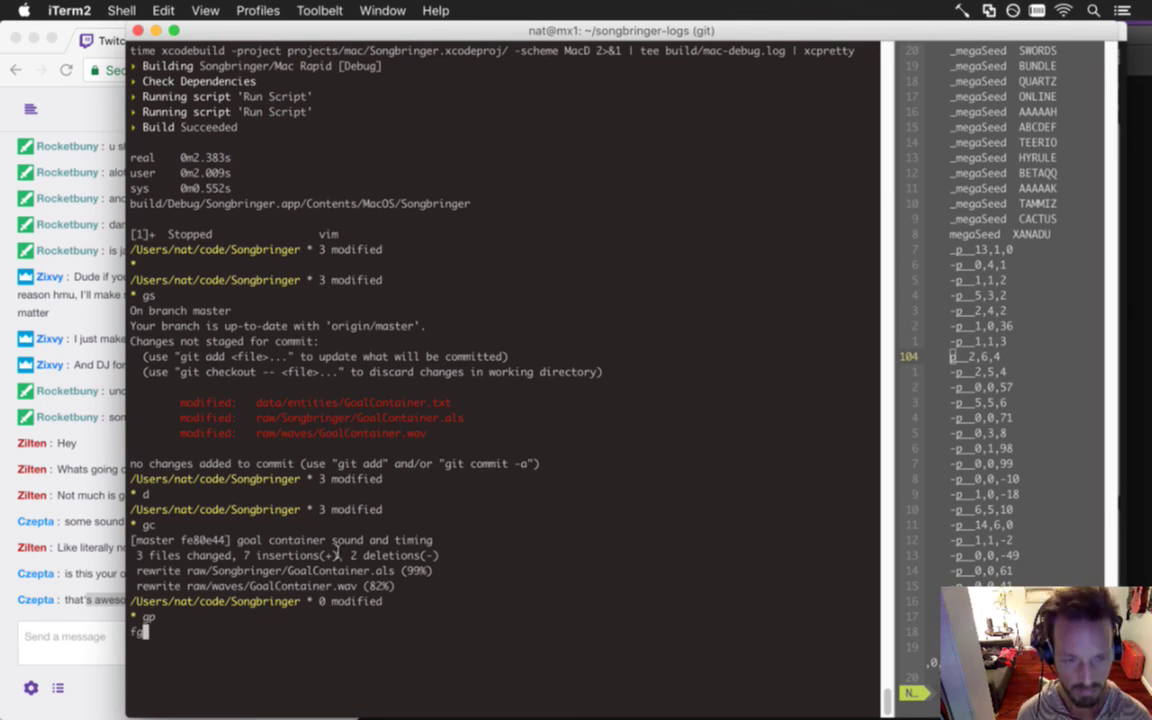
pyautogui.write('fg')
pyautogui.press('Return')
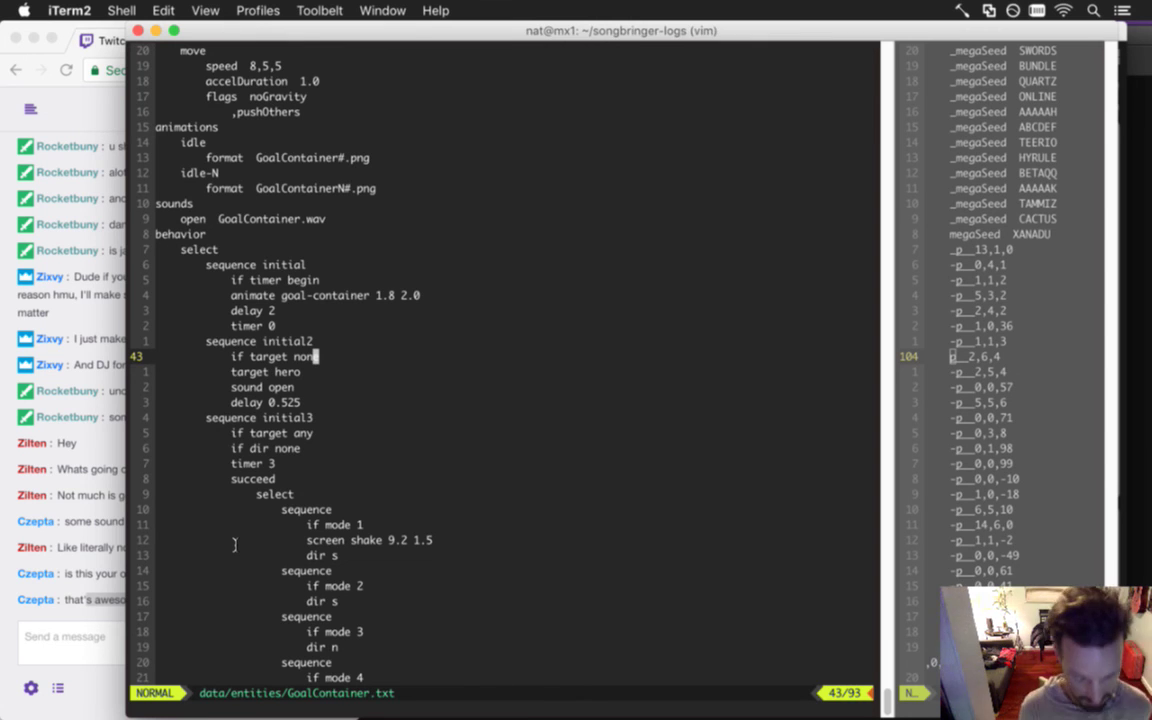
# Step: Jump to Anims::goalContainer in src/Anims.cpp, then to the top and the roofDebris smoke particles code
pyautogui.press('j')
pyautogui.press('j')
pyautogui.press('j')
pyautogui.hotkey('ctrl', 'o')
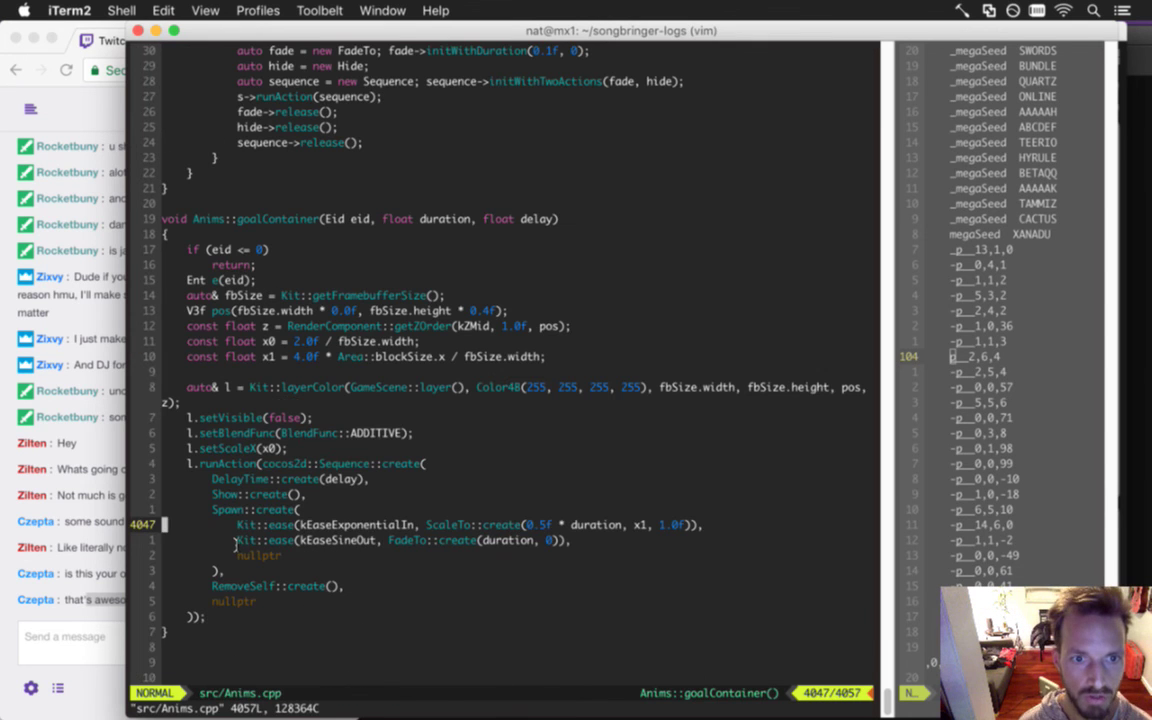
pyautogui.press('j')
pyautogui.press('k')
pyautogui.press('k')
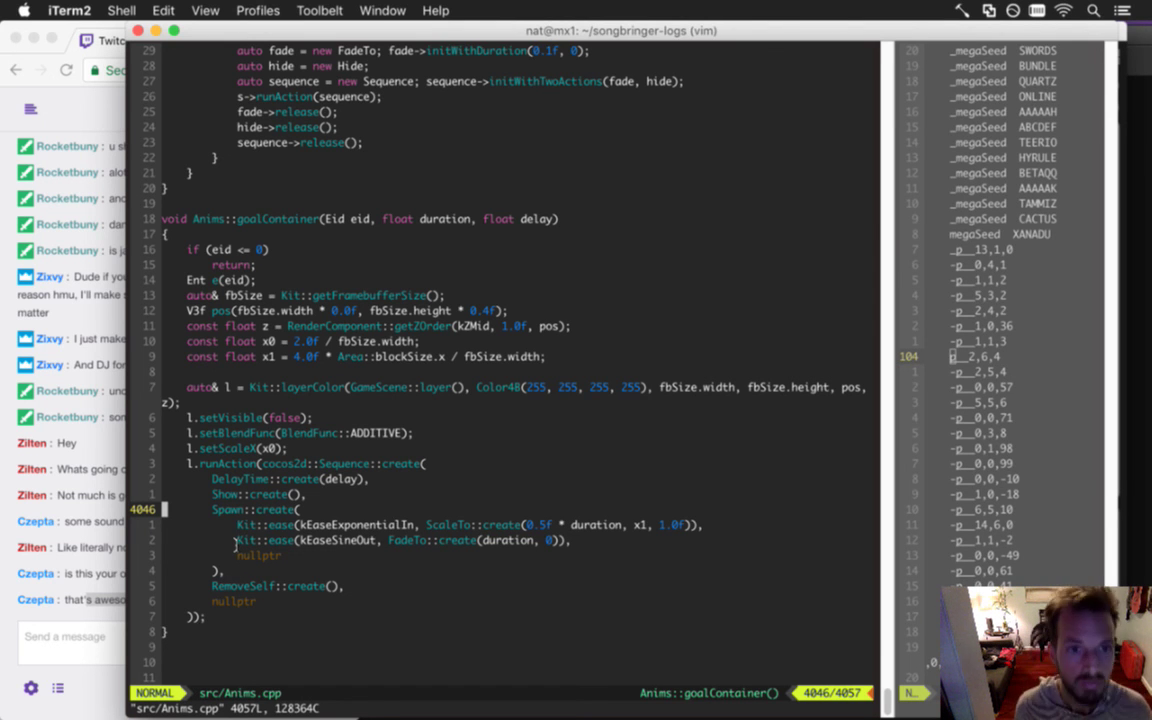
pyautogui.press('g')
pyautogui.press('g')
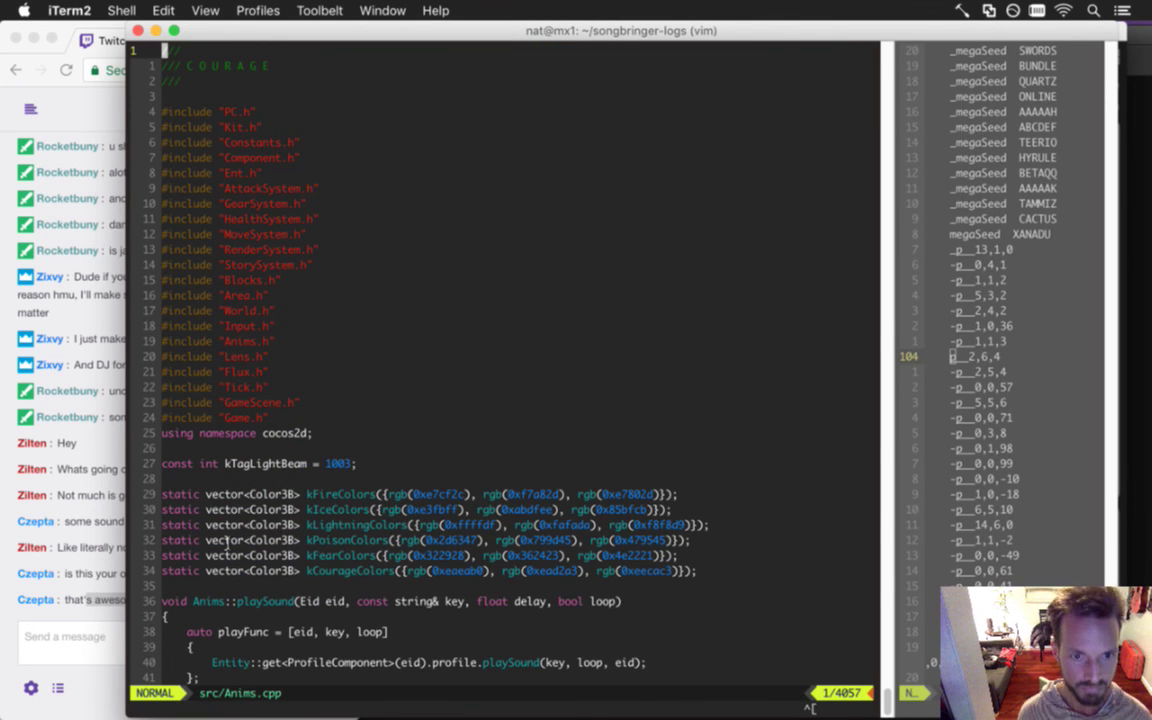
pyautogui.hotkey('ctrl', 'o')
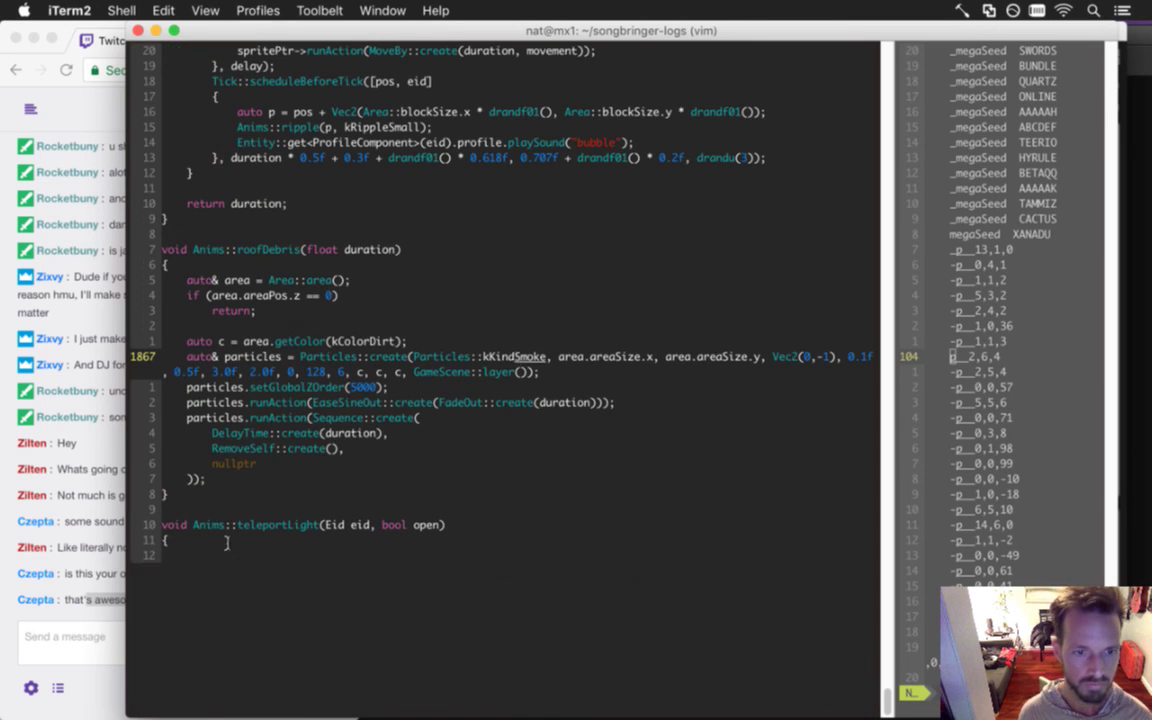